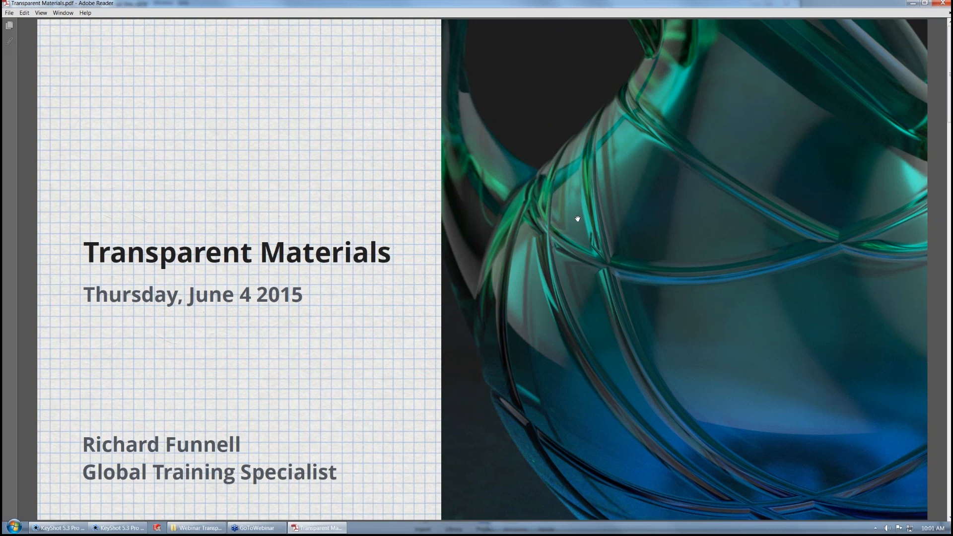
Step: Switch to KeyShot, maximize its window, and examine the row of three coloured cubes from several angles
{"action": "key", "text": "alt+Tab"}
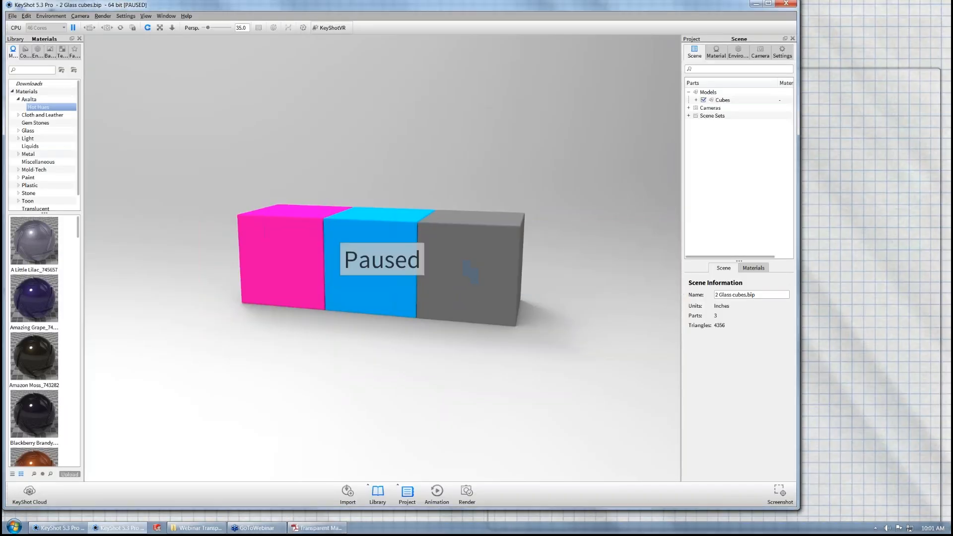
{"action": "key", "text": "f"}
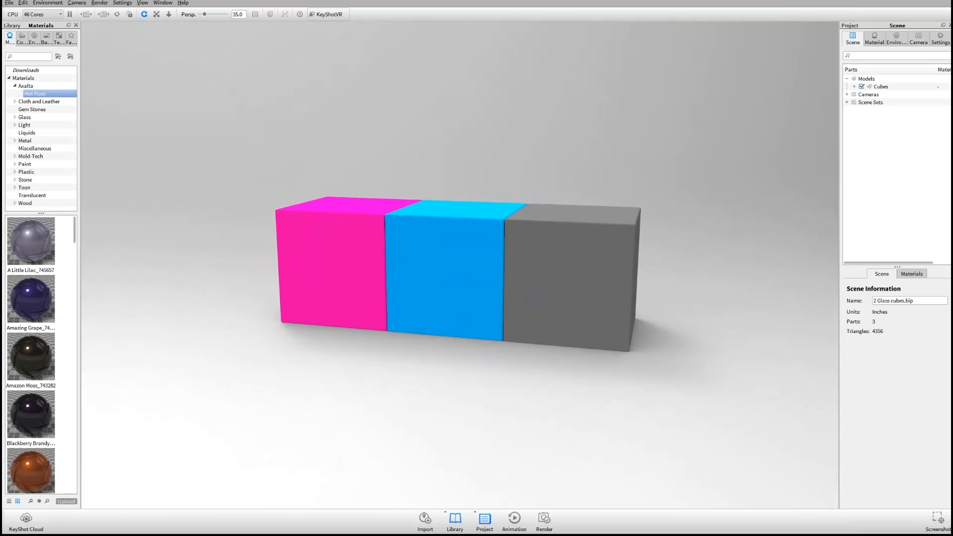
{"action": "left_click_drag", "start_coordinate": [650, 269], "coordinate": [623, 299]}
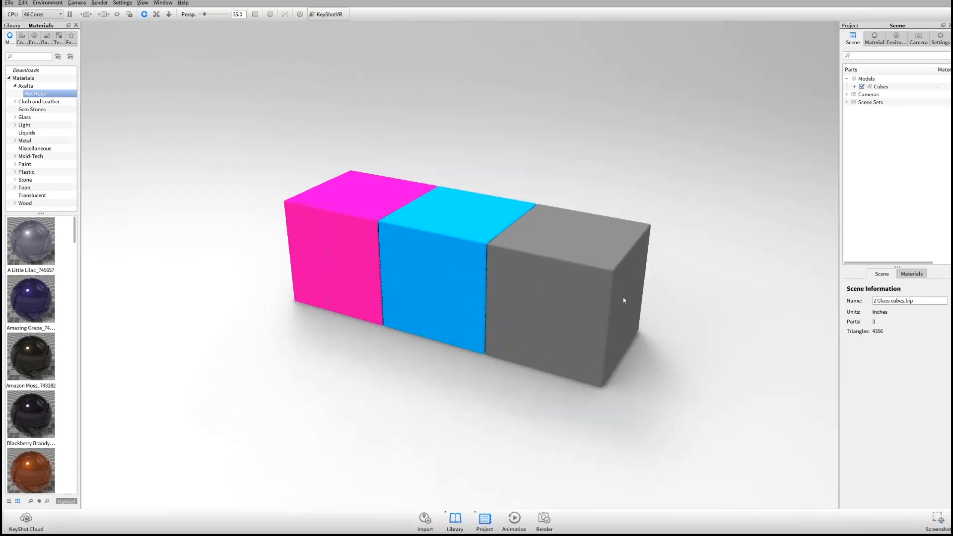
{"action": "key", "text": "shift+p"}
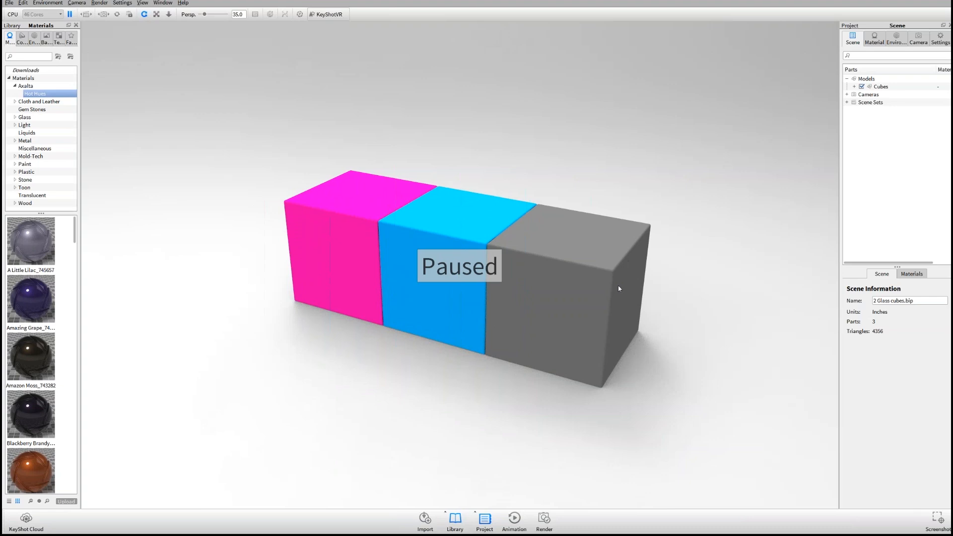
{"action": "key", "text": "shift+p"}
{"action": "left_click_drag", "start_coordinate": [436, 313], "coordinate": [523, 332]}
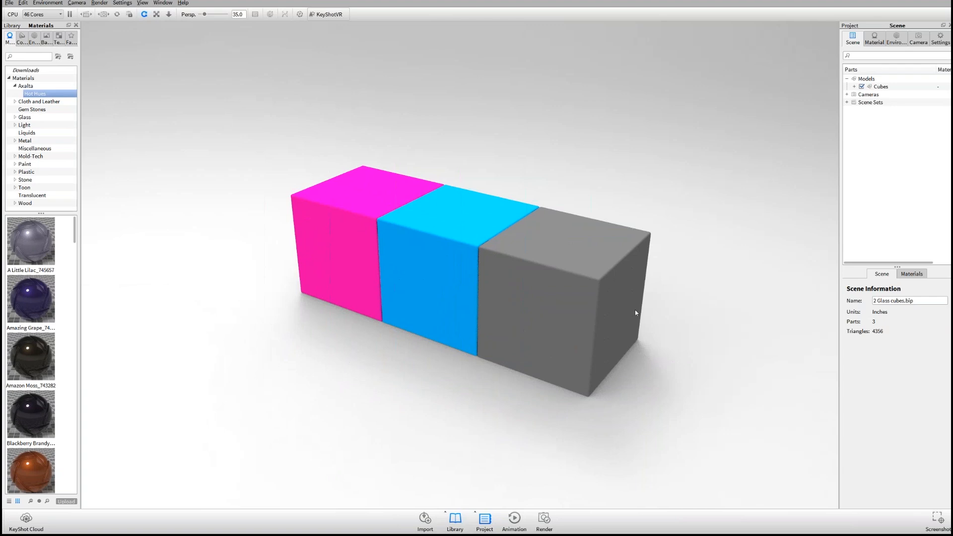
{"action": "left_click_drag", "start_coordinate": [635, 310], "coordinate": [621, 328]}
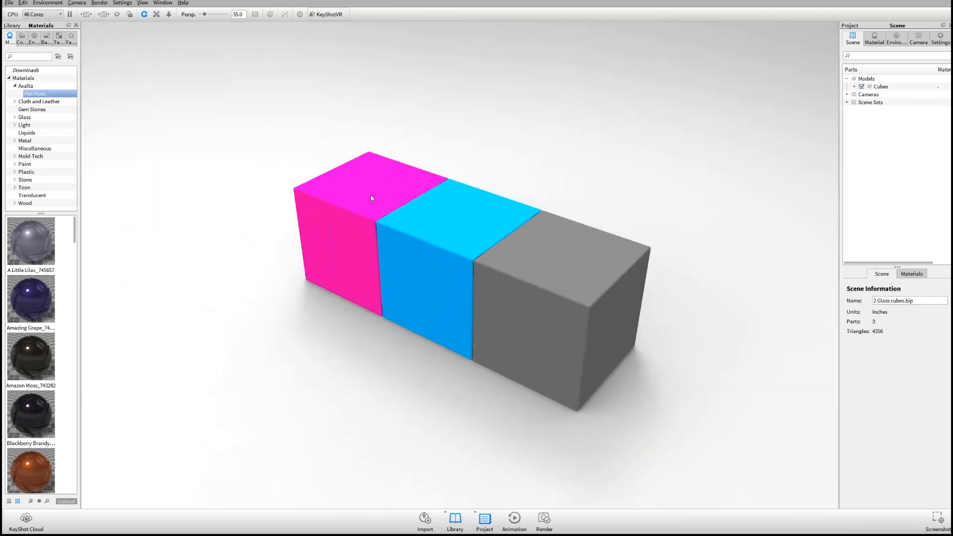
{"action": "left_click_drag", "start_coordinate": [634, 298], "coordinate": [334, 264]}
{"action": "left_click_drag", "start_coordinate": [625, 237], "coordinate": [382, 318]}
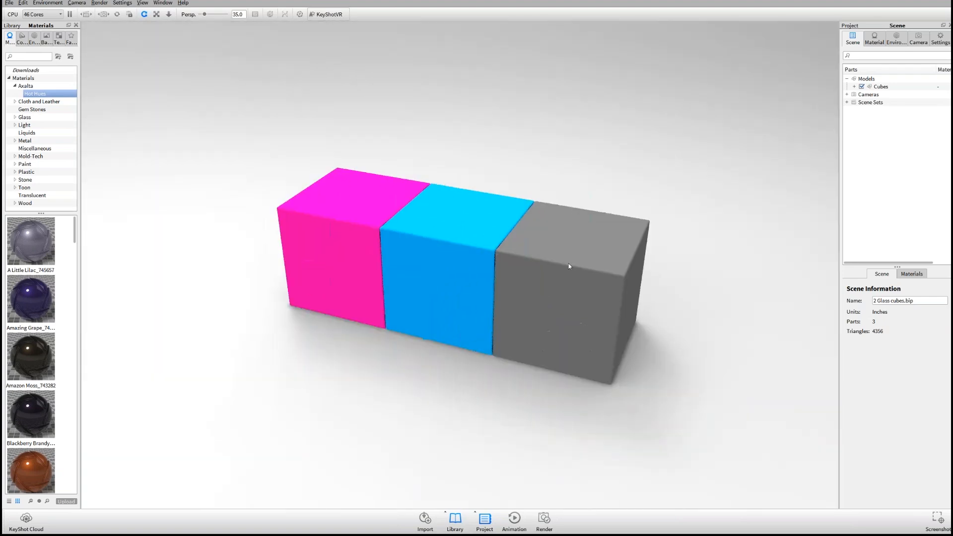
Step: Apply the Glass Basic White material from the clear basic glass library to the grey cube
{"action": "left_click", "coordinate": [14, 117]}
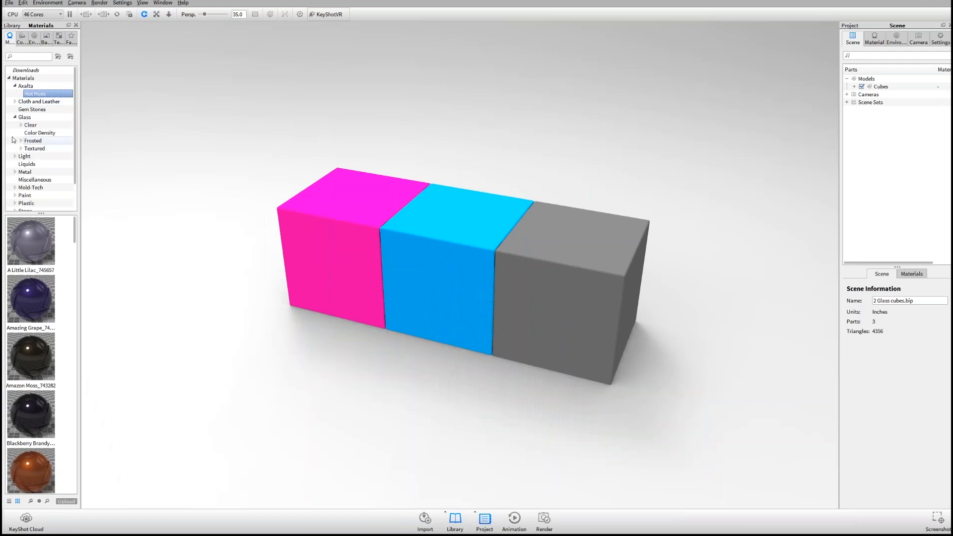
{"action": "left_click", "coordinate": [21, 125]}
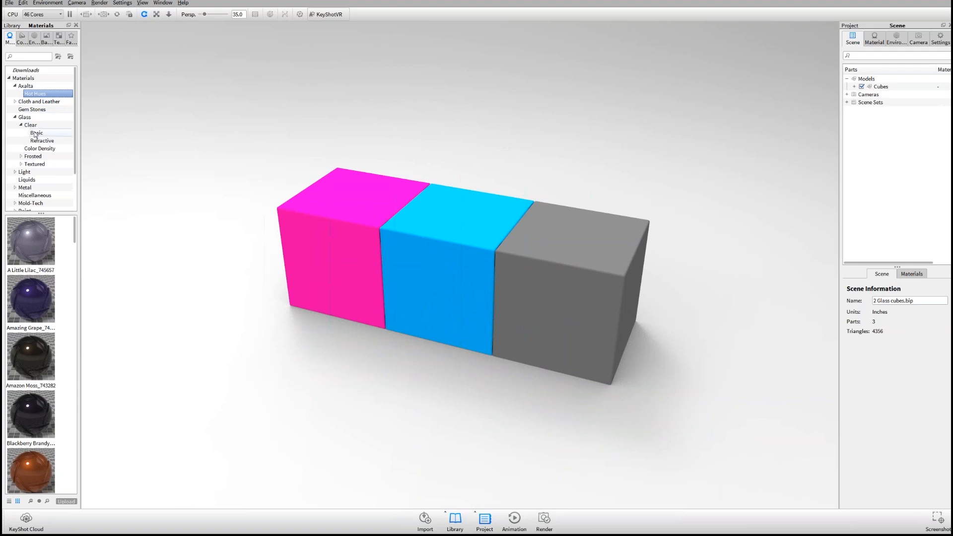
{"action": "left_click", "coordinate": [35, 133]}
{"action": "left_click_drag", "start_coordinate": [27, 464], "coordinate": [469, 276]}
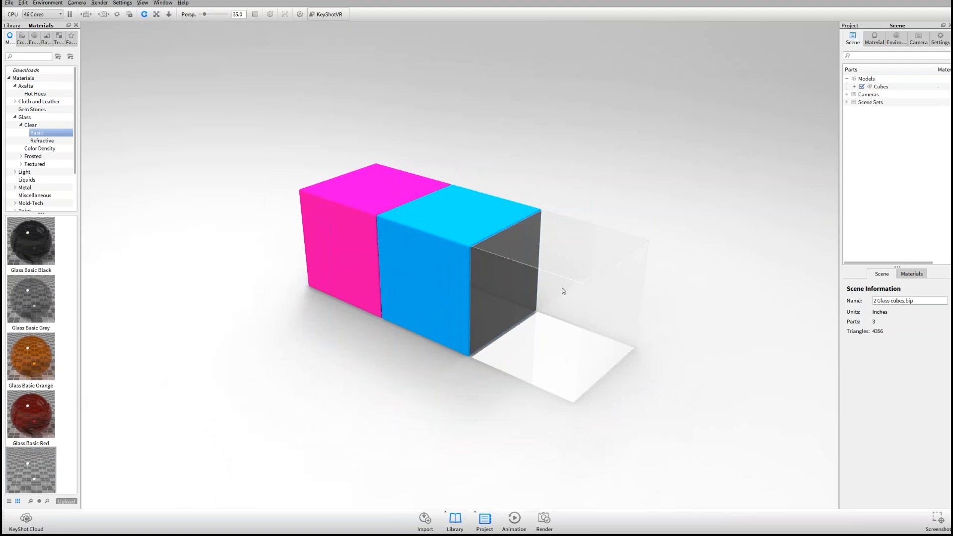
Step: Apply the Paint Gloss Blue library material to the middle cube
{"action": "scroll", "coordinate": [14, 157], "scroll_direction": "down", "scroll_amount": 2}
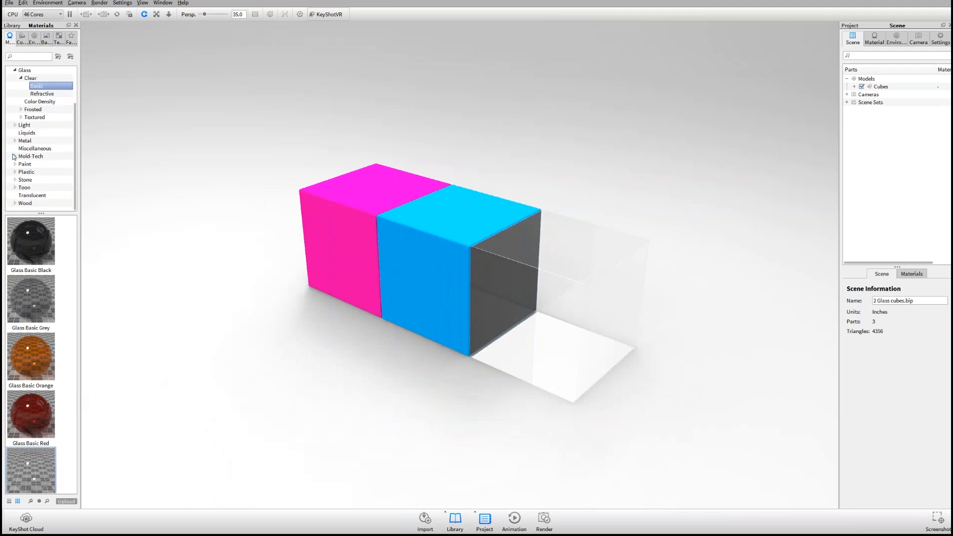
{"action": "left_click", "coordinate": [15, 163]}
{"action": "left_click", "coordinate": [25, 172]}
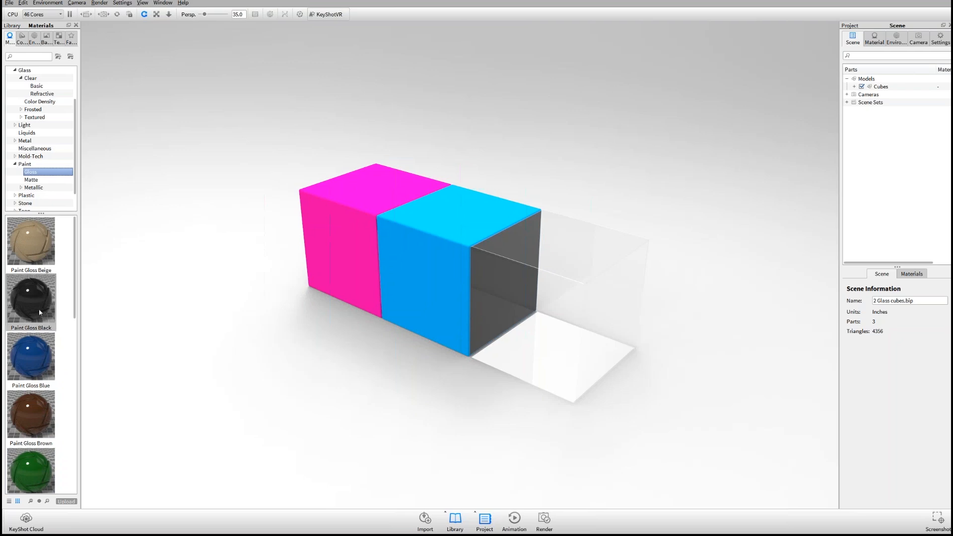
{"action": "left_click_drag", "start_coordinate": [30, 356], "coordinate": [484, 219]}
{"action": "left_click_drag", "start_coordinate": [395, 258], "coordinate": [539, 244]}
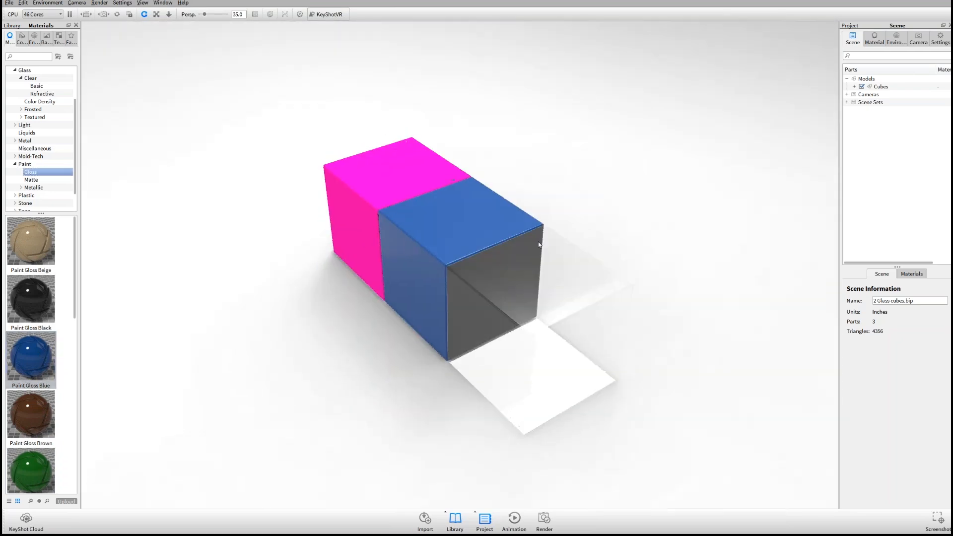
{"action": "left_click_drag", "start_coordinate": [415, 299], "coordinate": [249, 266]}
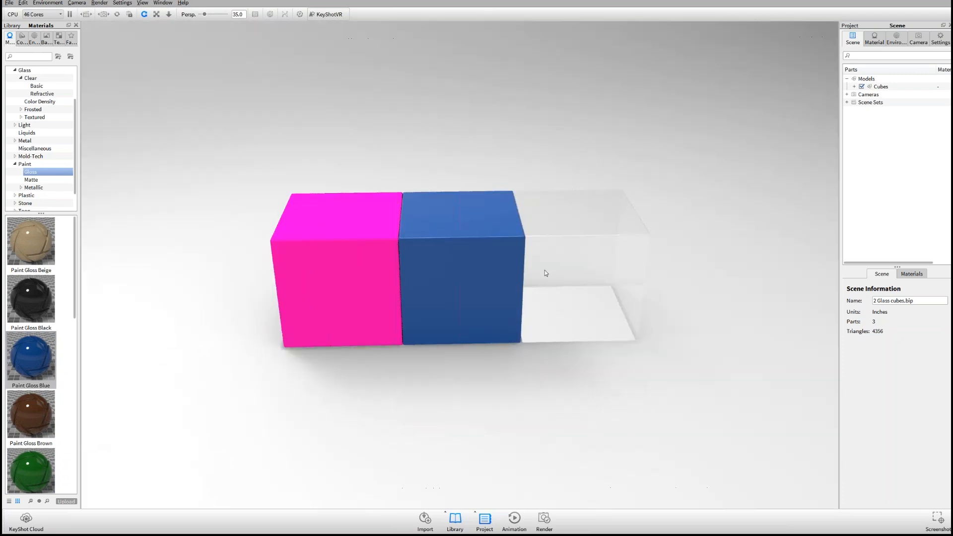
Step: Copy the Glass Basic White material from the clear cube onto the magenta cube
{"action": "left_click", "coordinate": [562, 208]}
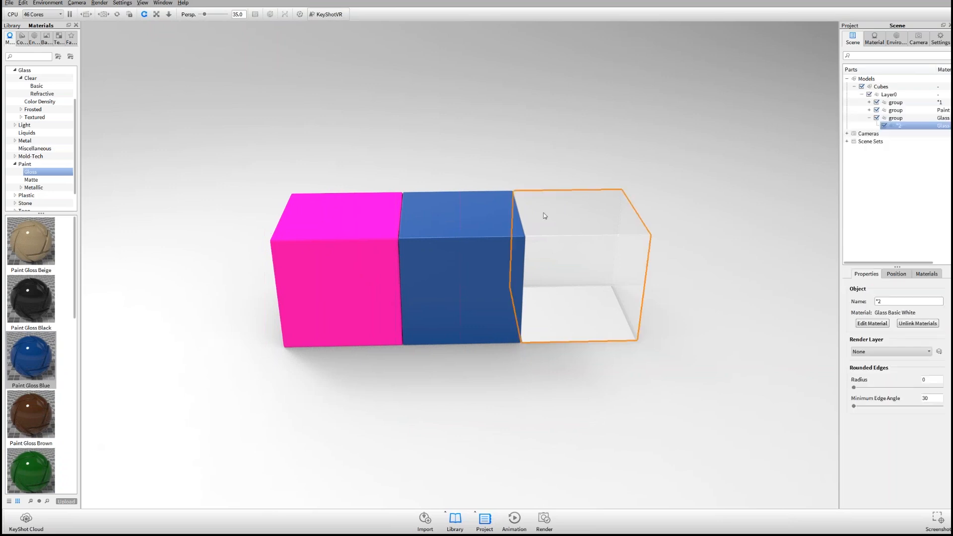
{"action": "left_click_drag", "start_coordinate": [573, 236], "coordinate": [380, 211]}
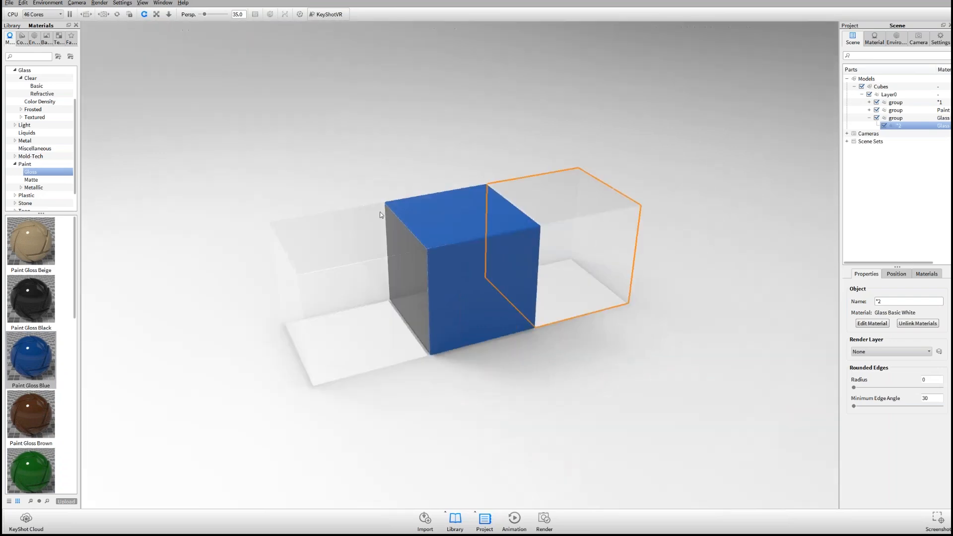
{"action": "right_click", "coordinate": [558, 191]}
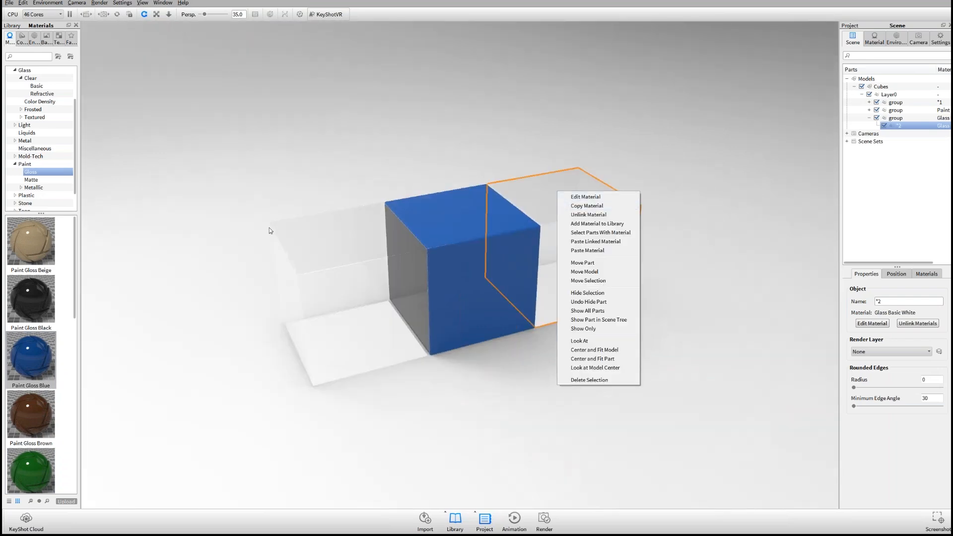
{"action": "left_click", "coordinate": [591, 206]}
{"action": "right_click", "coordinate": [329, 228]}
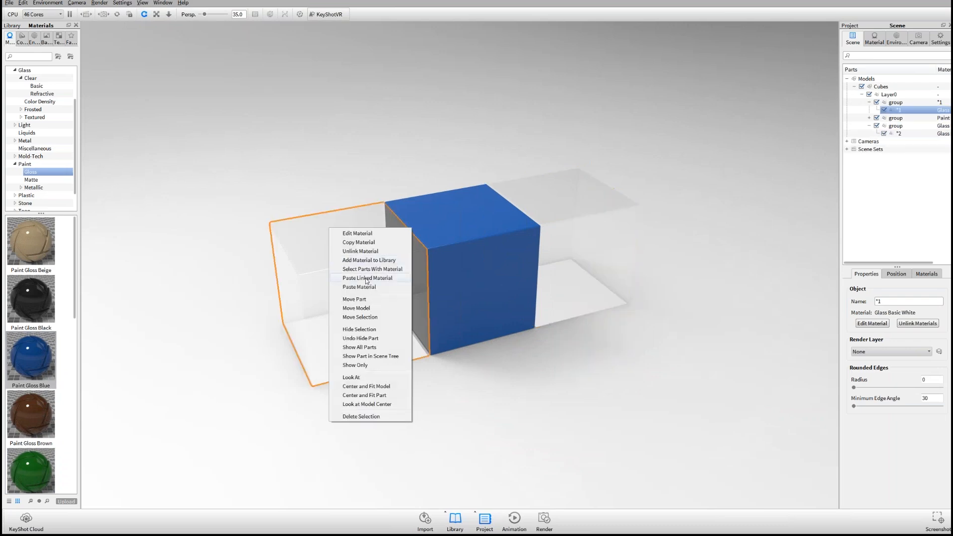
{"action": "left_click_drag", "start_coordinate": [798, 231], "coordinate": [458, 230]}
Step: Light the scene with the 3 Panels Straight 2k studio environment and clear the part selection
{"action": "left_click", "coordinate": [33, 37]}
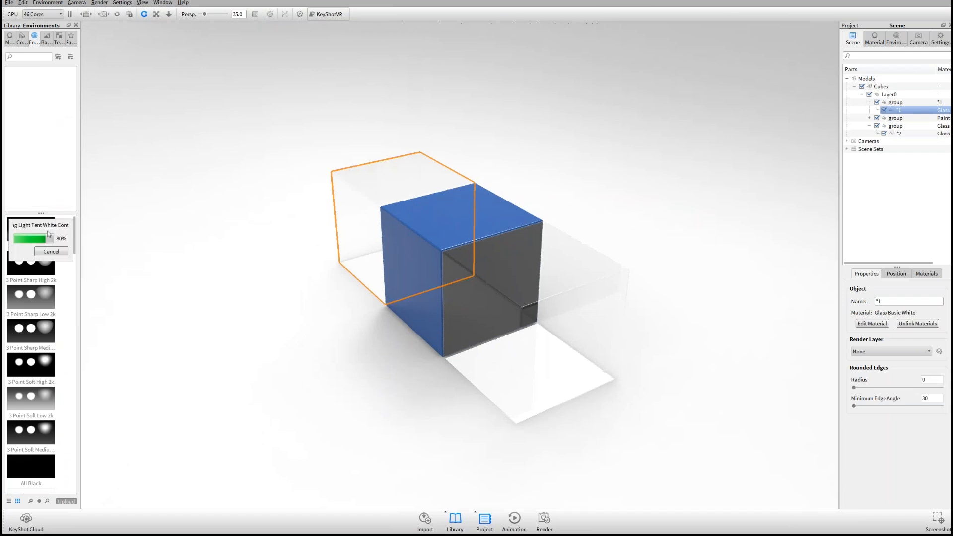
{"action": "left_click", "coordinate": [28, 101]}
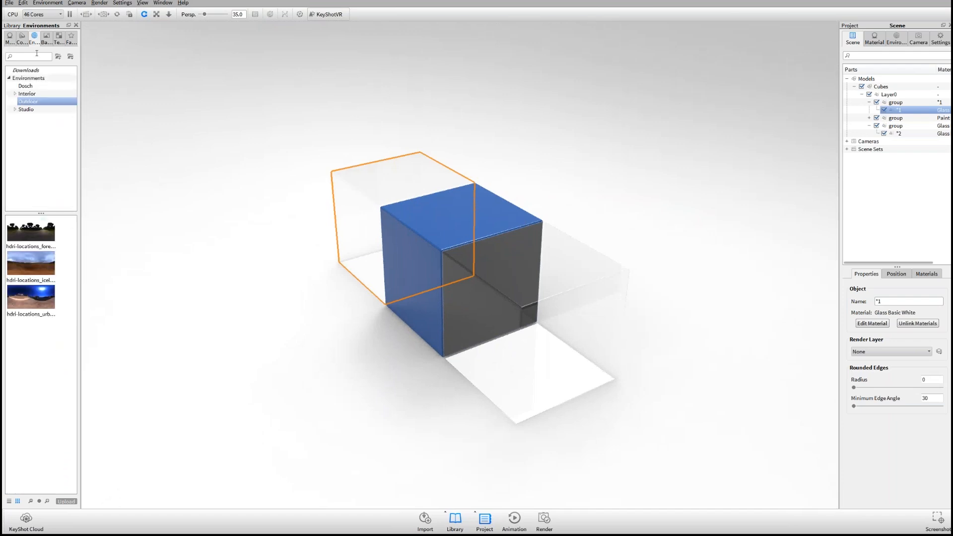
{"action": "left_click", "coordinate": [26, 109]}
{"action": "left_click_drag", "start_coordinate": [30, 263], "coordinate": [343, 237]}
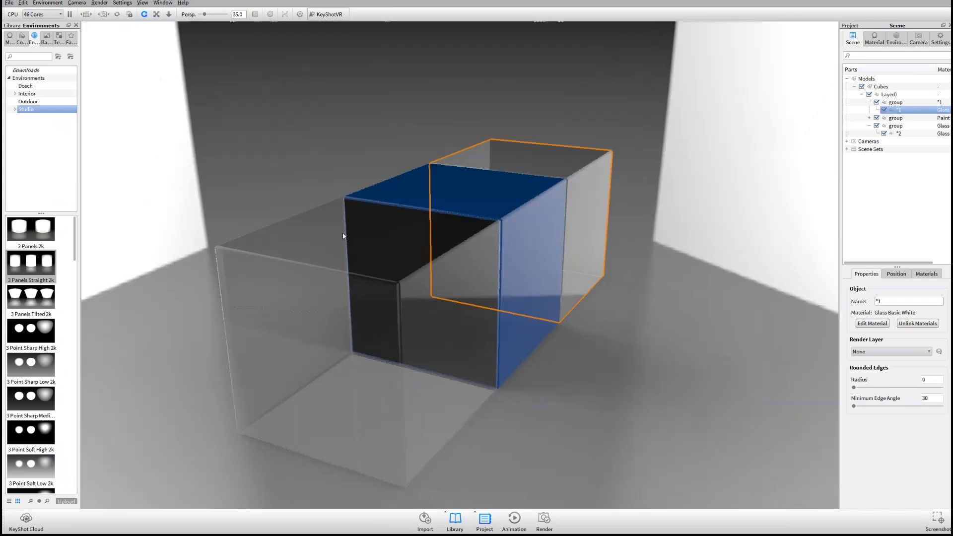
{"action": "left_click", "coordinate": [557, 159]}
{"action": "left_click_drag", "start_coordinate": [418, 245], "coordinate": [460, 324]}
{"action": "left_click_drag", "start_coordinate": [512, 306], "coordinate": [515, 249]}
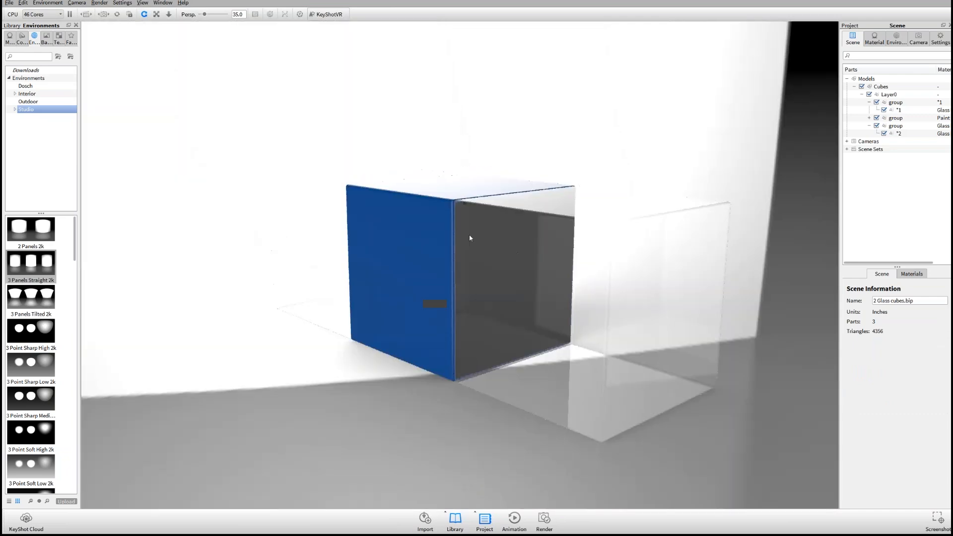
Step: Set the environment brightness to 0.995 and the ray bounces to 6 after trying 9
{"action": "left_click", "coordinate": [941, 39]}
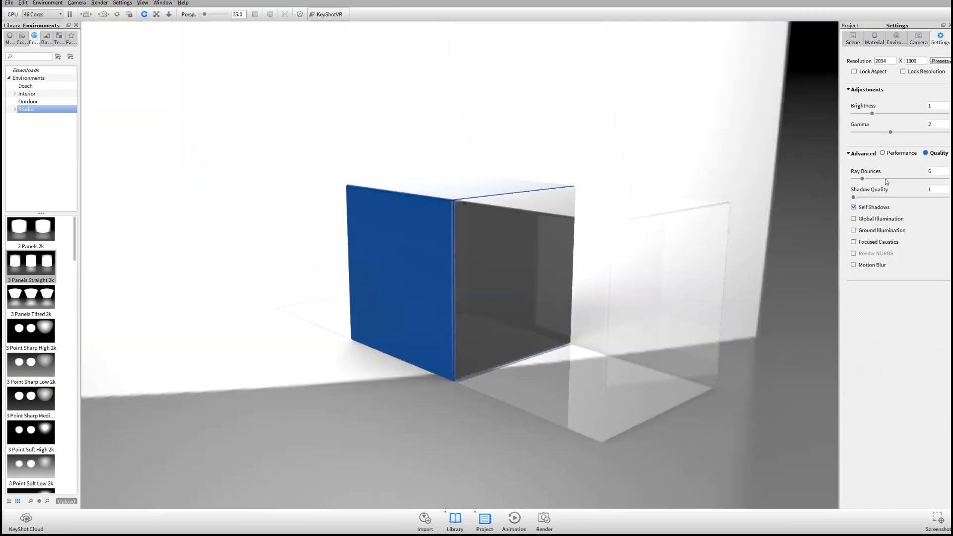
{"action": "left_click", "coordinate": [899, 40]}
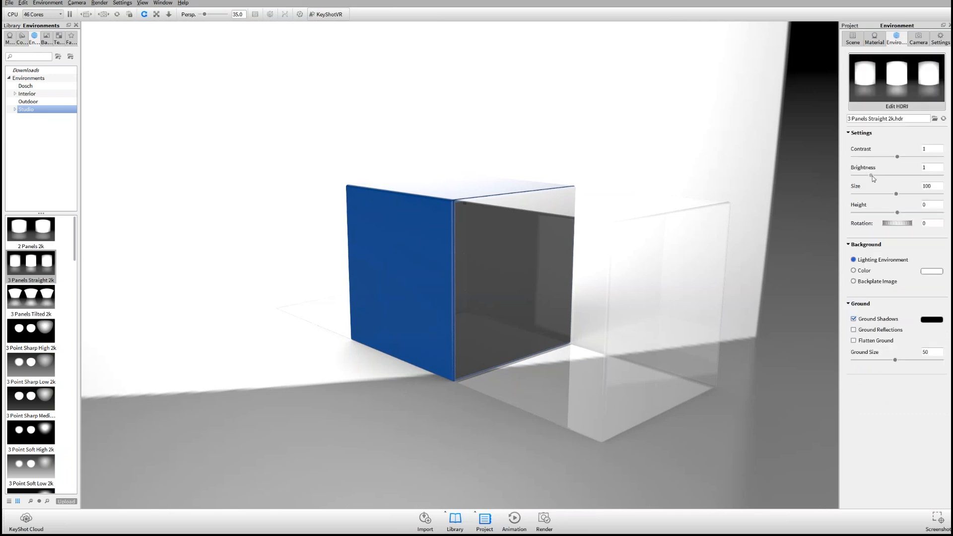
{"action": "mouse_move", "coordinate": [871, 176]}
{"action": "left_mouse_down"}
{"action": "mouse_move", "coordinate": [888, 175]}
{"action": "mouse_move", "coordinate": [872, 176]}
{"action": "left_mouse_up"}
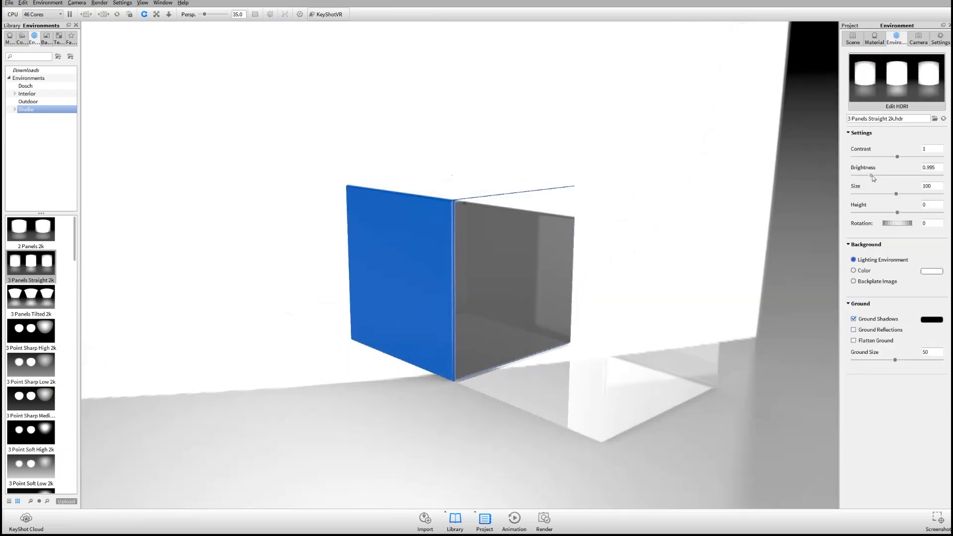
{"action": "left_click", "coordinate": [935, 43]}
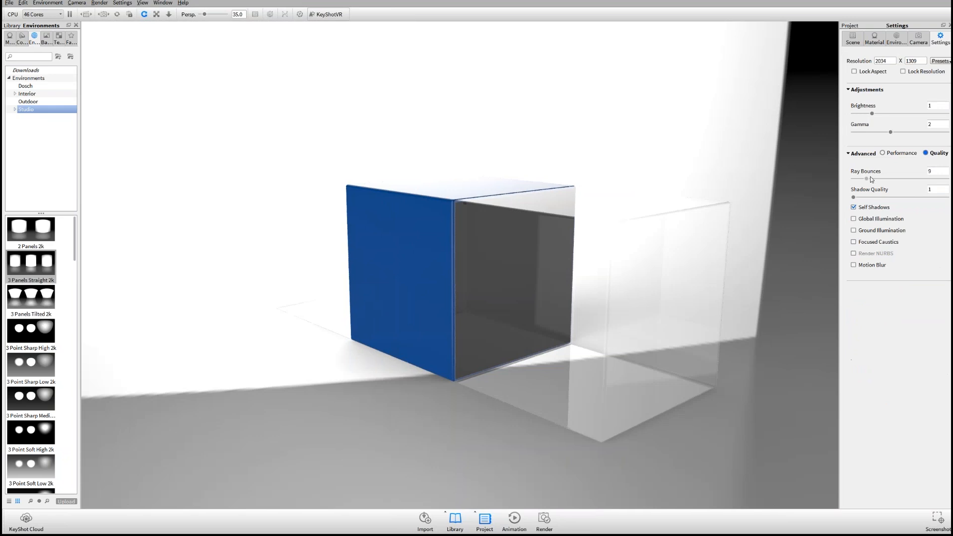
{"action": "left_click_drag", "start_coordinate": [875, 179], "coordinate": [864, 179]}
{"action": "left_click_drag", "start_coordinate": [547, 190], "coordinate": [559, 257]}
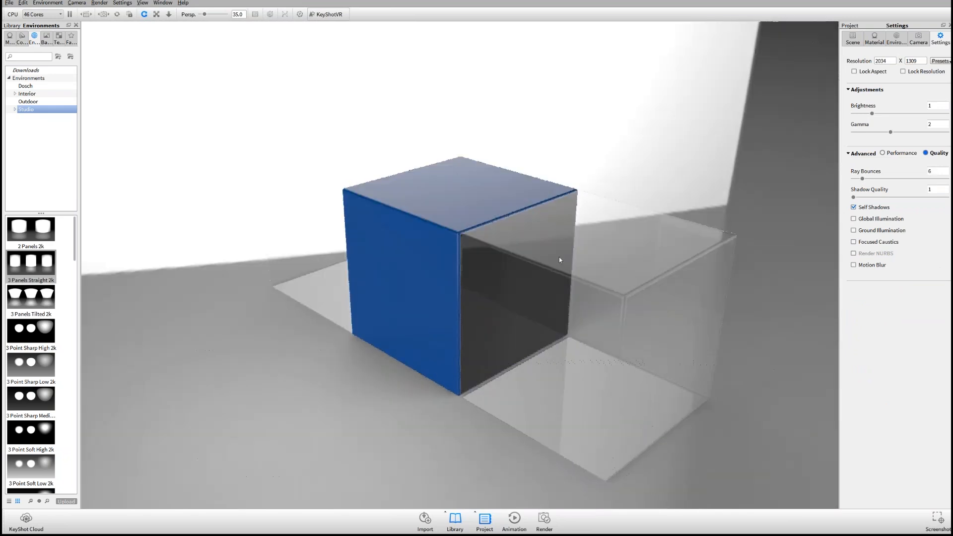
Step: Compare the blue painted cube with the adjoining glass cube, selecting each and inspecting their shared face up close from several angles
{"action": "left_click", "coordinate": [853, 39]}
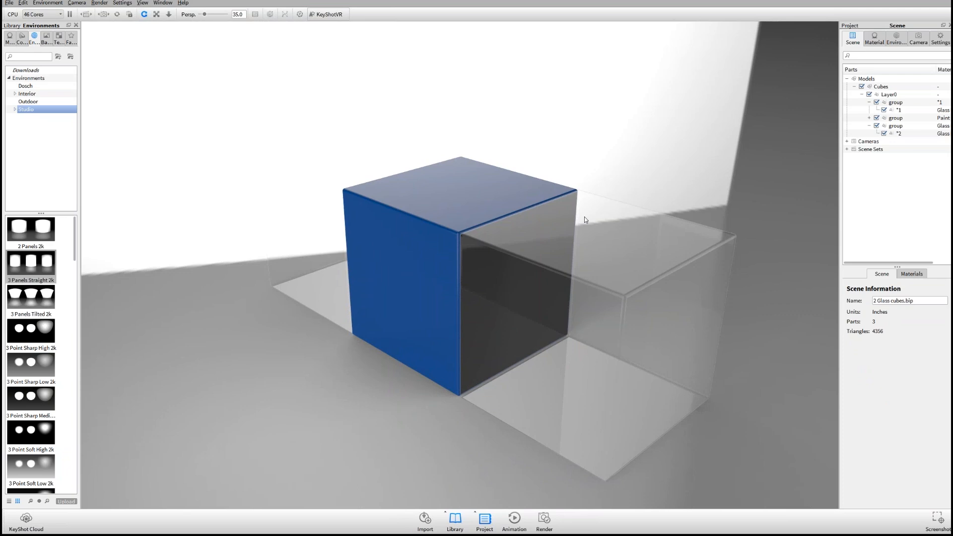
{"action": "left_click_drag", "start_coordinate": [457, 322], "coordinate": [548, 220]}
{"action": "left_click", "coordinate": [547, 221]}
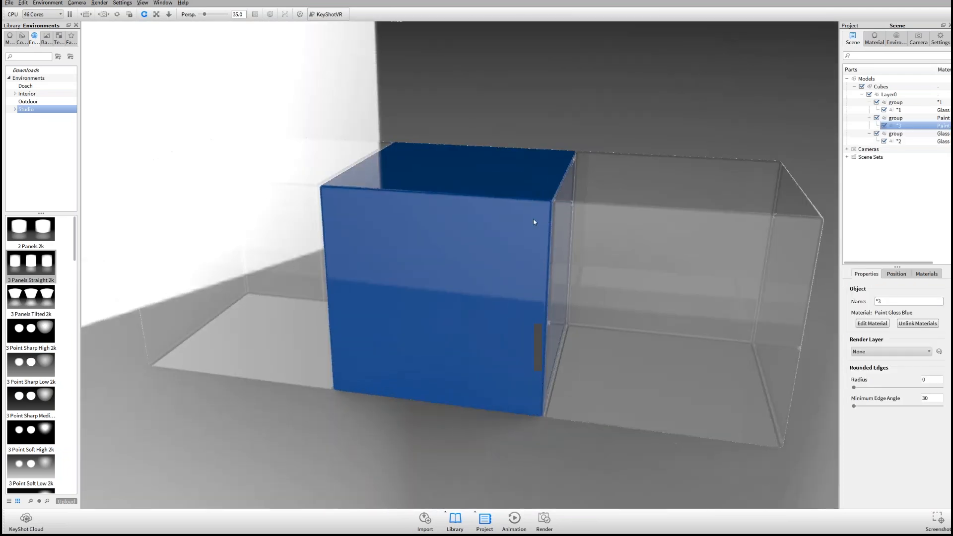
{"action": "left_click", "coordinate": [588, 222]}
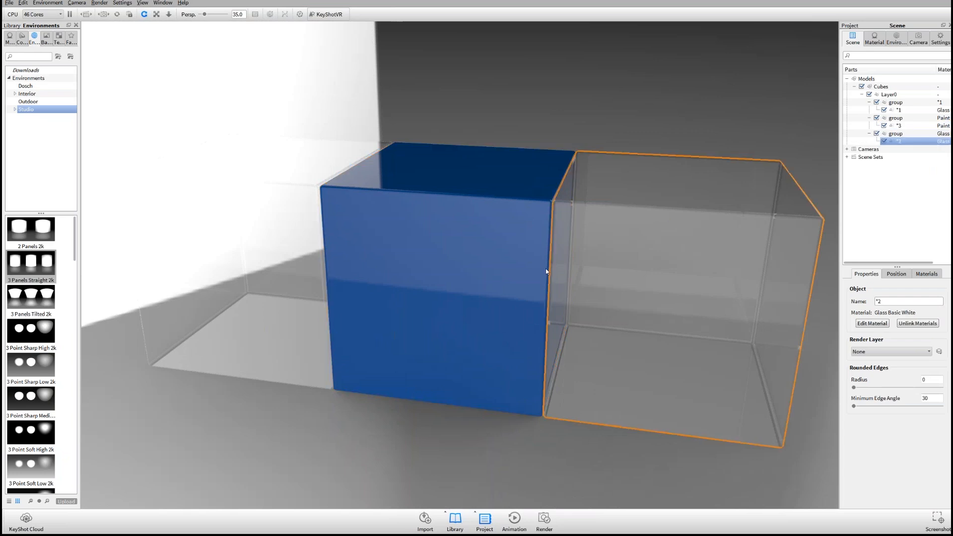
{"action": "mouse_move", "coordinate": [514, 251]}
{"action": "left_mouse_down"}
{"action": "mouse_move", "coordinate": [525, 279]}
{"action": "mouse_move", "coordinate": [453, 284]}
{"action": "mouse_move", "coordinate": [588, 260]}
{"action": "mouse_move", "coordinate": [558, 263]}
{"action": "mouse_move", "coordinate": [534, 281]}
{"action": "mouse_move", "coordinate": [513, 260]}
{"action": "left_mouse_up"}
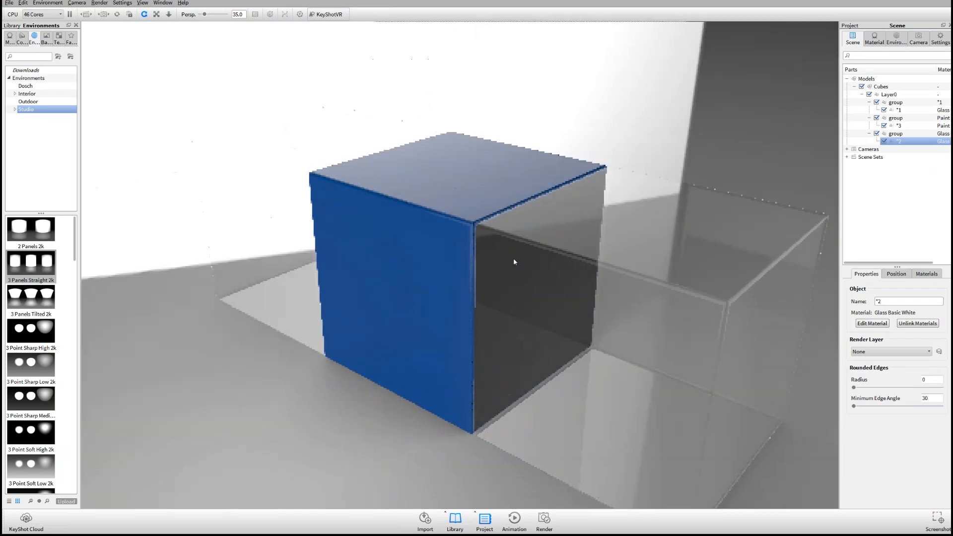
{"action": "left_click_drag", "start_coordinate": [489, 252], "coordinate": [609, 160]}
{"action": "scroll", "coordinate": [608, 161], "scroll_direction": "up", "scroll_amount": 3}
{"action": "left_click", "coordinate": [579, 135]}
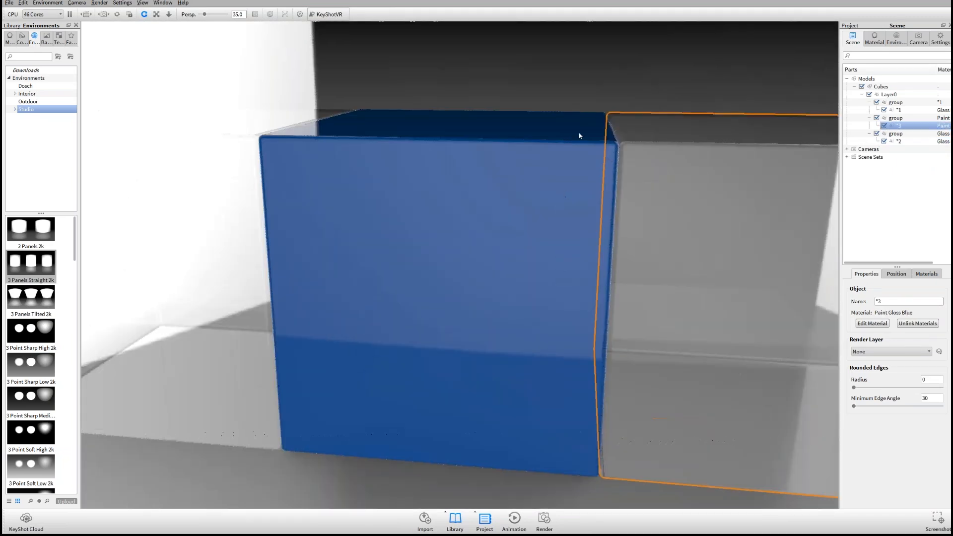
{"action": "left_click", "coordinate": [629, 179]}
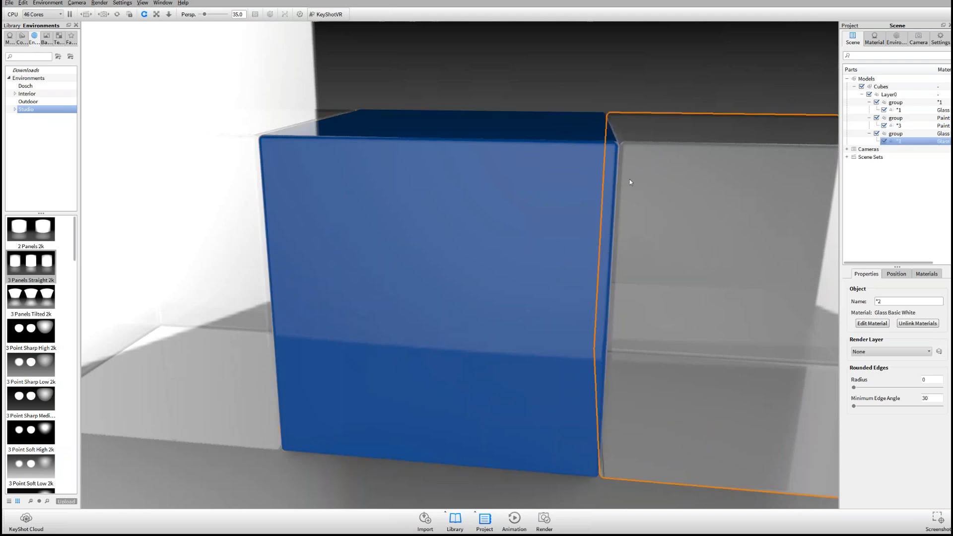
{"action": "left_click_drag", "start_coordinate": [629, 190], "coordinate": [579, 234]}
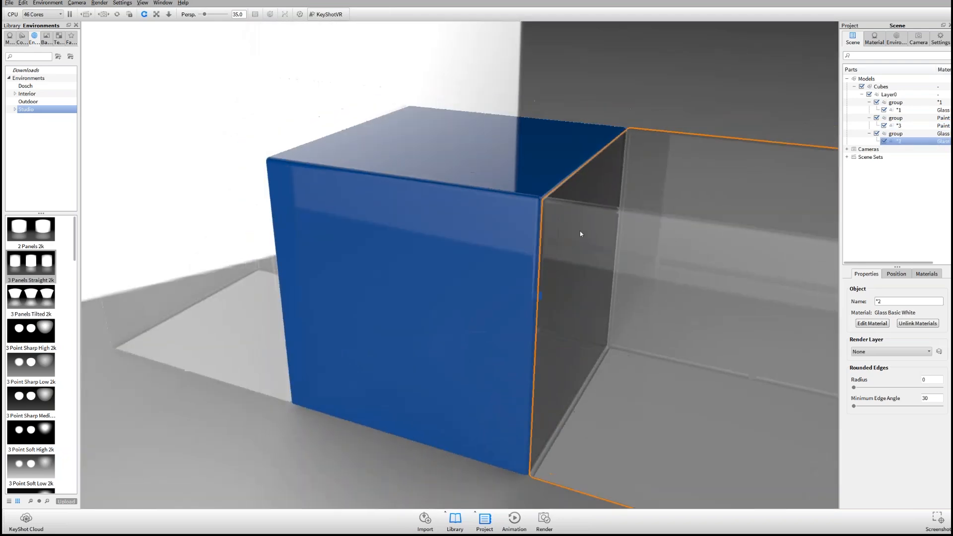
{"action": "left_click_drag", "start_coordinate": [463, 260], "coordinate": [536, 272]}
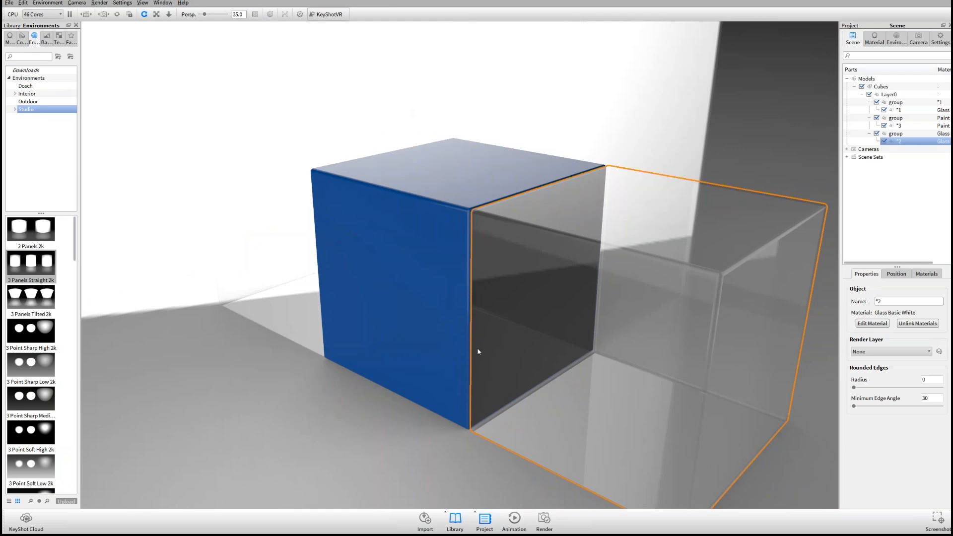
Step: Separate the selected glass cube slightly from the touching face of the blue painted cube and clear the selection
{"action": "left_click_drag", "start_coordinate": [471, 345], "coordinate": [540, 232]}
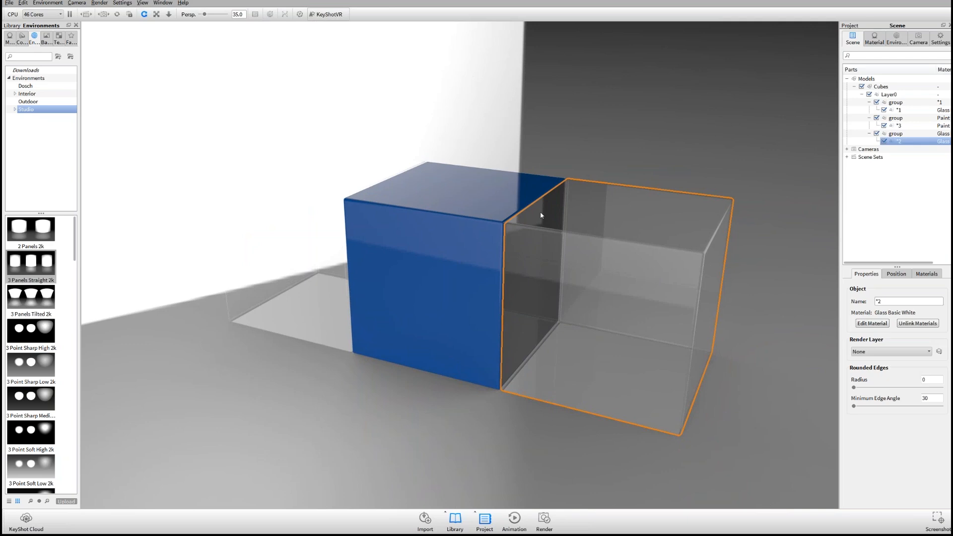
{"action": "left_click", "coordinate": [517, 217]}
{"action": "left_click", "coordinate": [589, 268]}
{"action": "left_click_drag", "start_coordinate": [552, 270], "coordinate": [516, 237]}
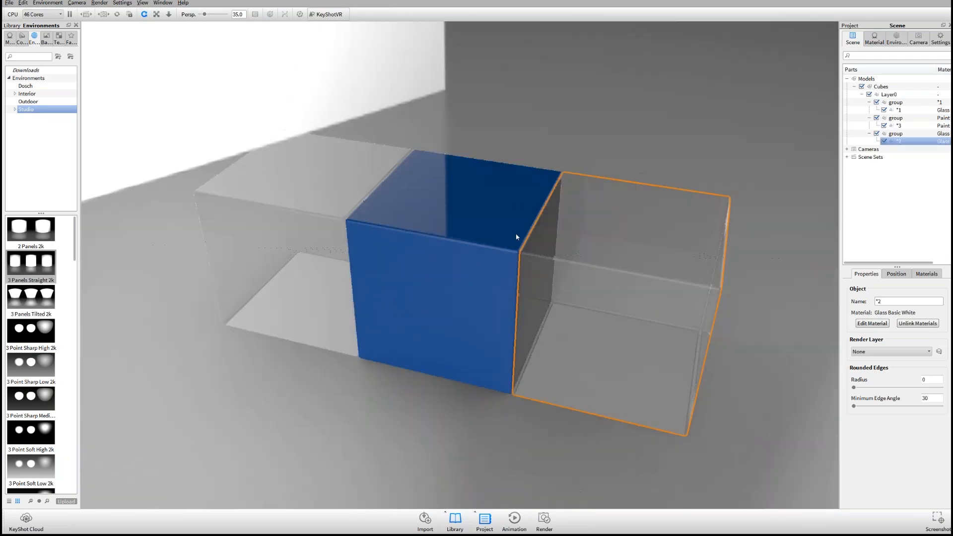
{"action": "right_click", "coordinate": [597, 193]}
{"action": "left_click", "coordinate": [623, 266]}
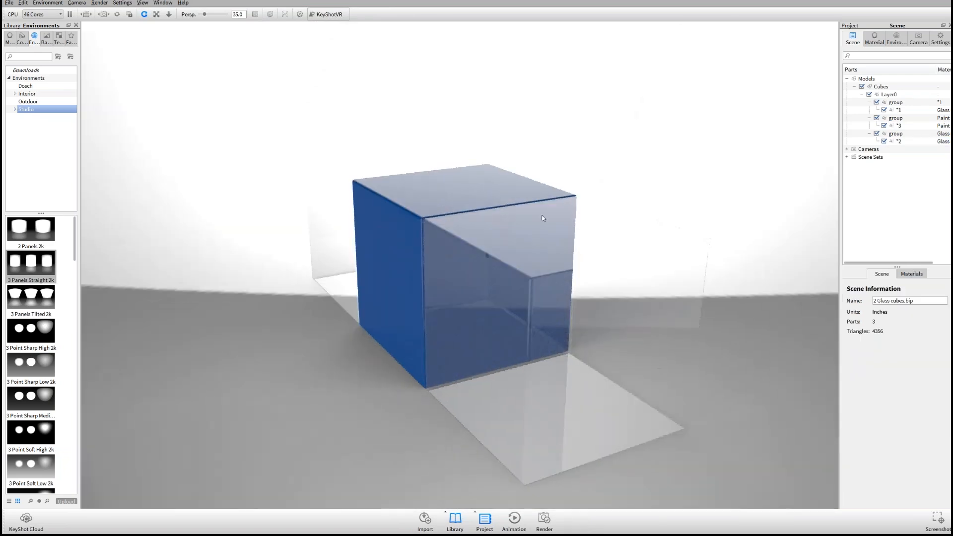
Step: Examine the blue cube's side through the adjusted glass cube and compare it with the face touching the other glass cube
{"action": "left_click_drag", "start_coordinate": [481, 302], "coordinate": [498, 331]}
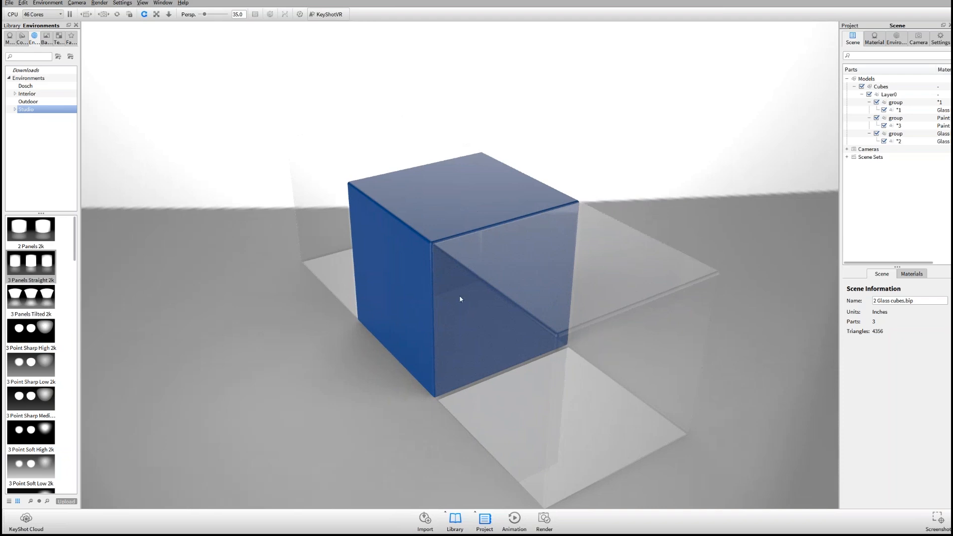
{"action": "left_click_drag", "start_coordinate": [460, 298], "coordinate": [521, 305]}
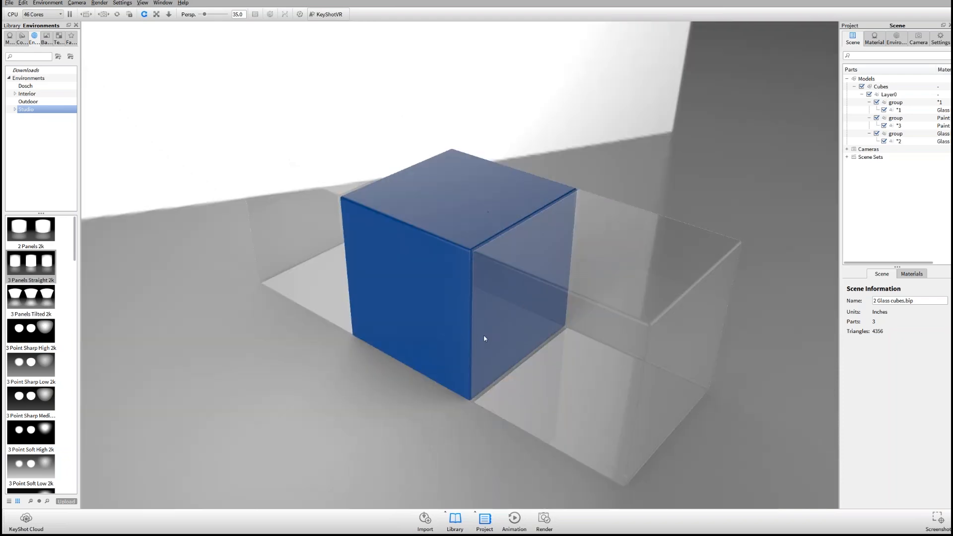
{"action": "left_click_drag", "start_coordinate": [482, 344], "coordinate": [563, 251]}
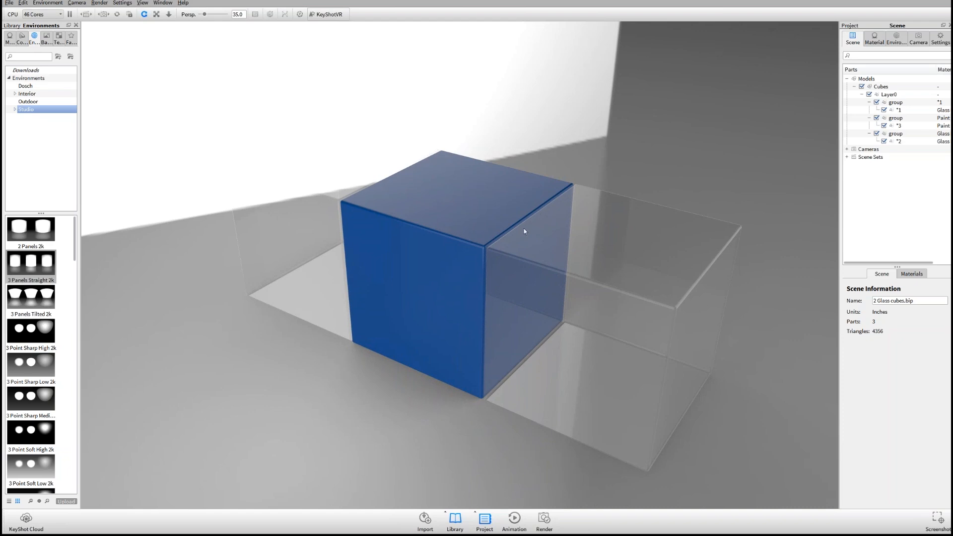
{"action": "left_click_drag", "start_coordinate": [540, 244], "coordinate": [564, 225]}
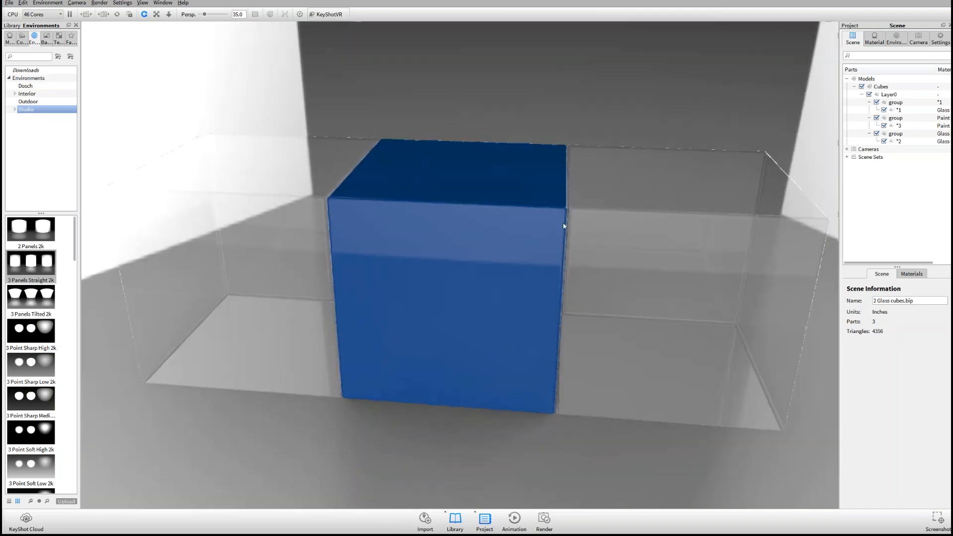
{"action": "left_click_drag", "start_coordinate": [599, 273], "coordinate": [497, 289]}
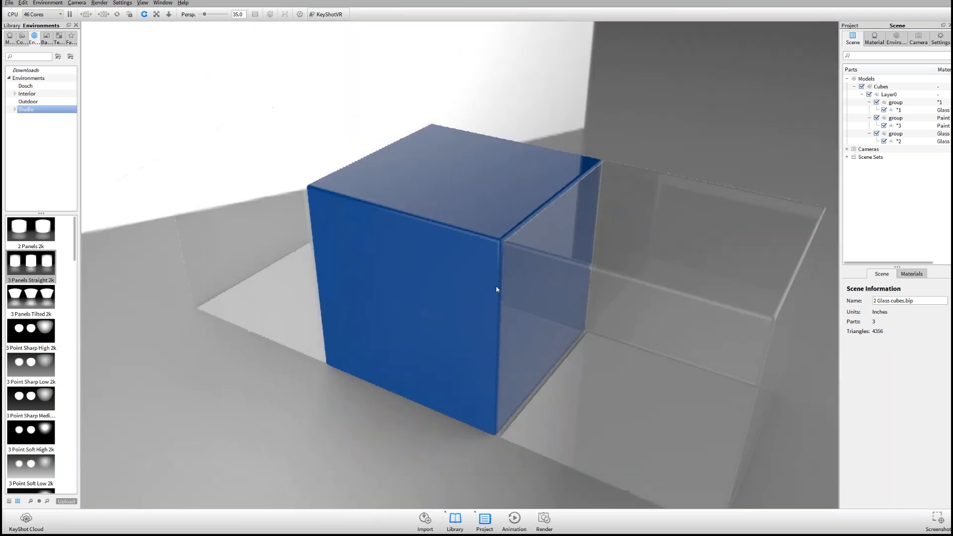
{"action": "left_click", "coordinate": [623, 234]}
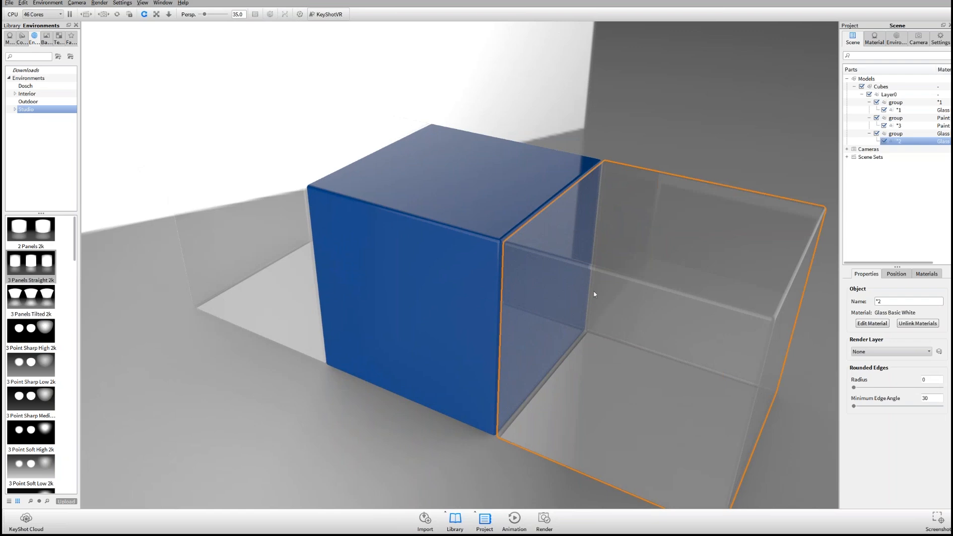
{"action": "left_click_drag", "start_coordinate": [342, 277], "coordinate": [538, 241]}
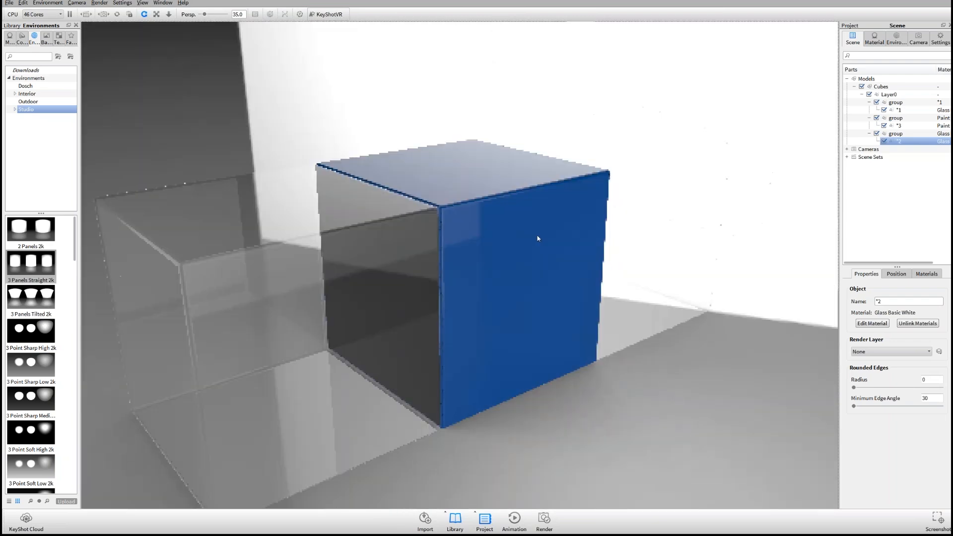
Step: Scale the glass cube on the blue cube's other side to 0.999 and inspect the blue face through it
{"action": "left_click", "coordinate": [297, 221]}
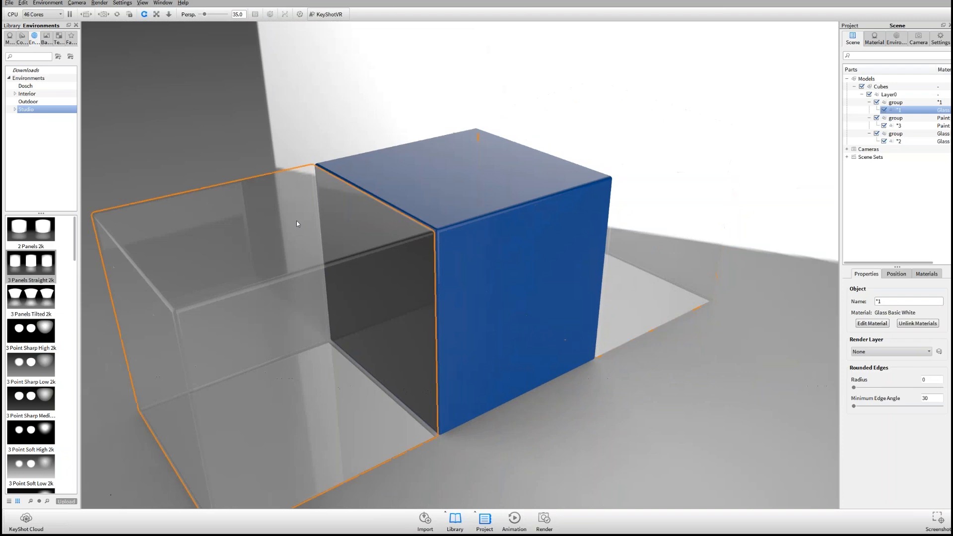
{"action": "left_click_drag", "start_coordinate": [355, 380], "coordinate": [394, 323]}
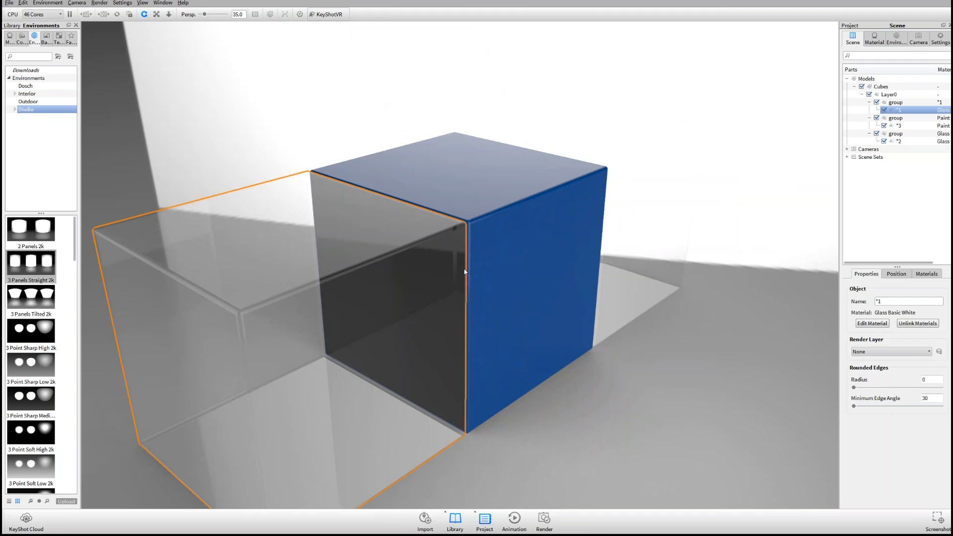
{"action": "left_click", "coordinate": [896, 274]}
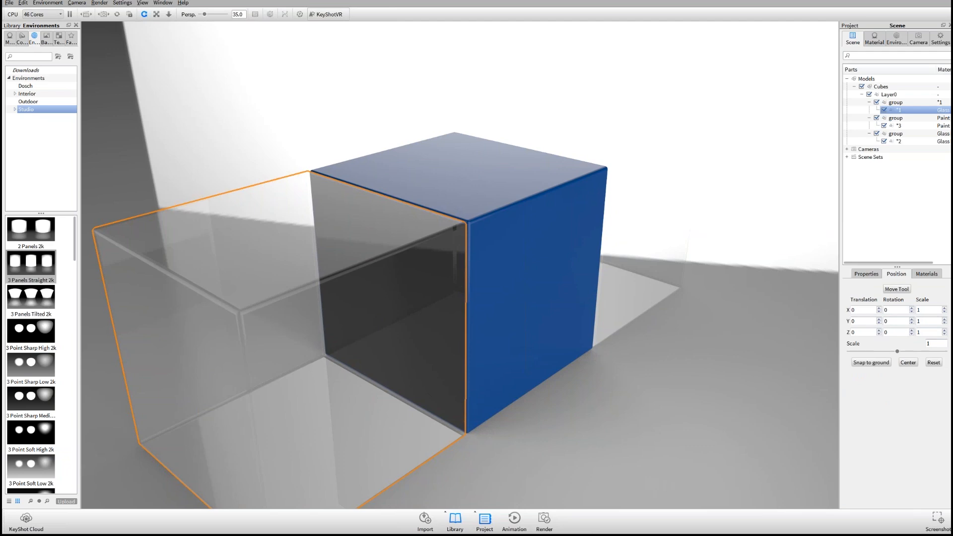
{"action": "type", "text": "999"}
{"action": "key", "text": "Return"}
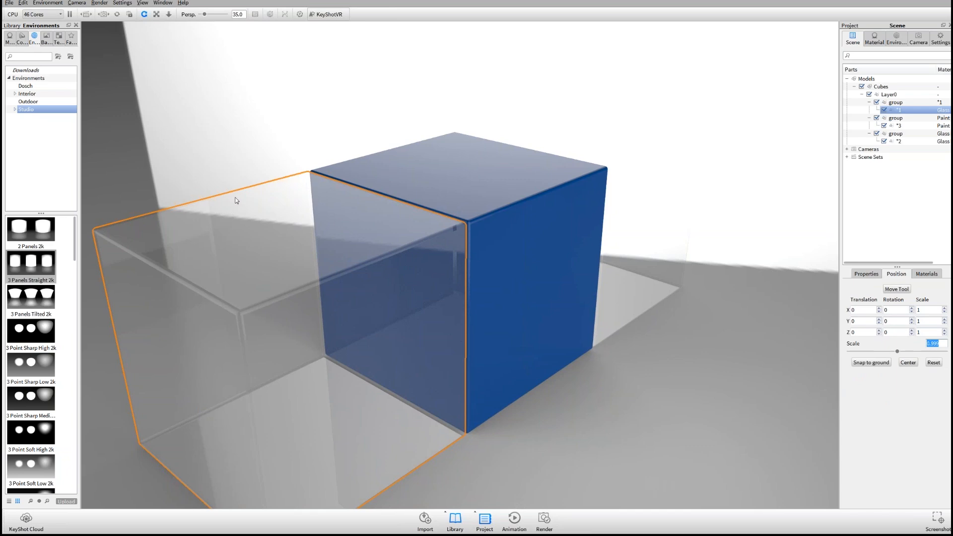
{"action": "left_click_drag", "start_coordinate": [427, 305], "coordinate": [594, 224]}
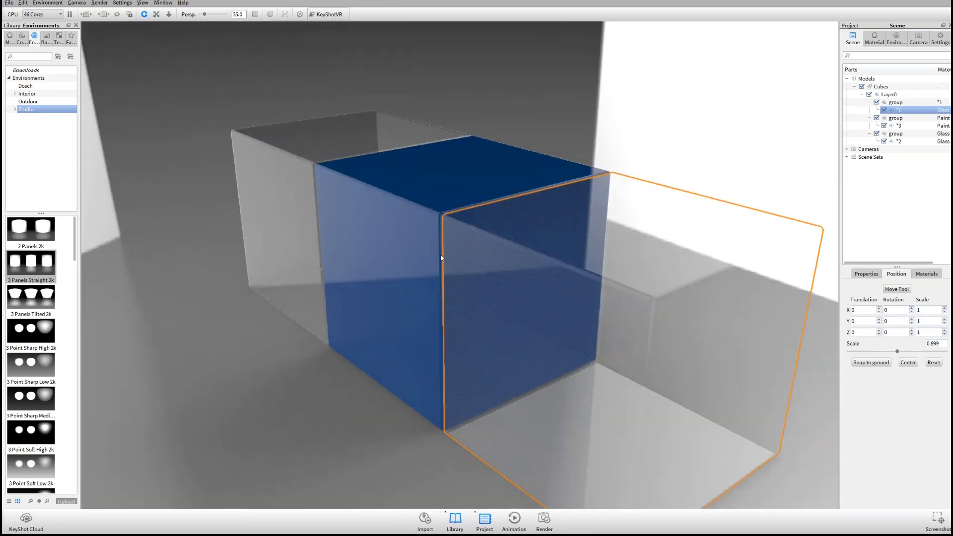
{"action": "left_click_drag", "start_coordinate": [347, 290], "coordinate": [506, 323]}
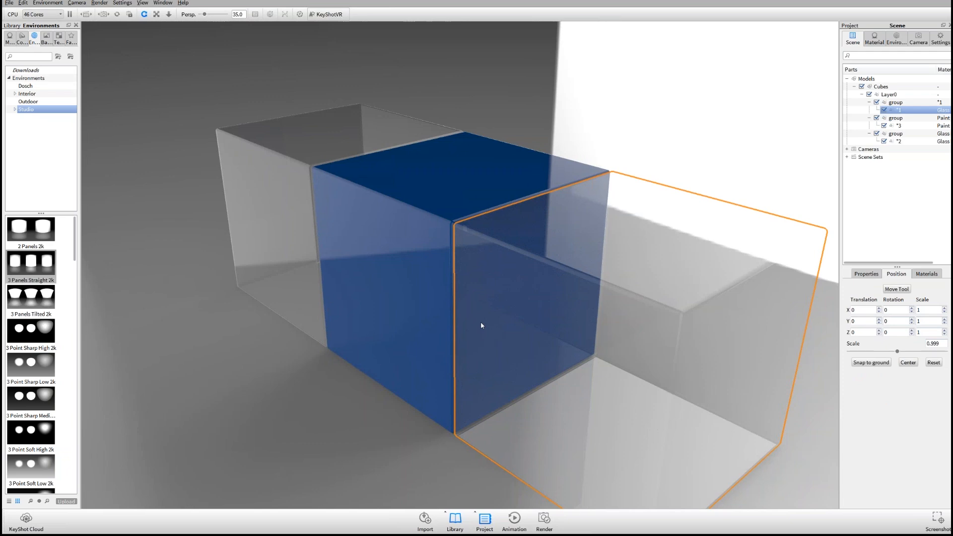
{"action": "left_click_drag", "start_coordinate": [424, 250], "coordinate": [499, 363]}
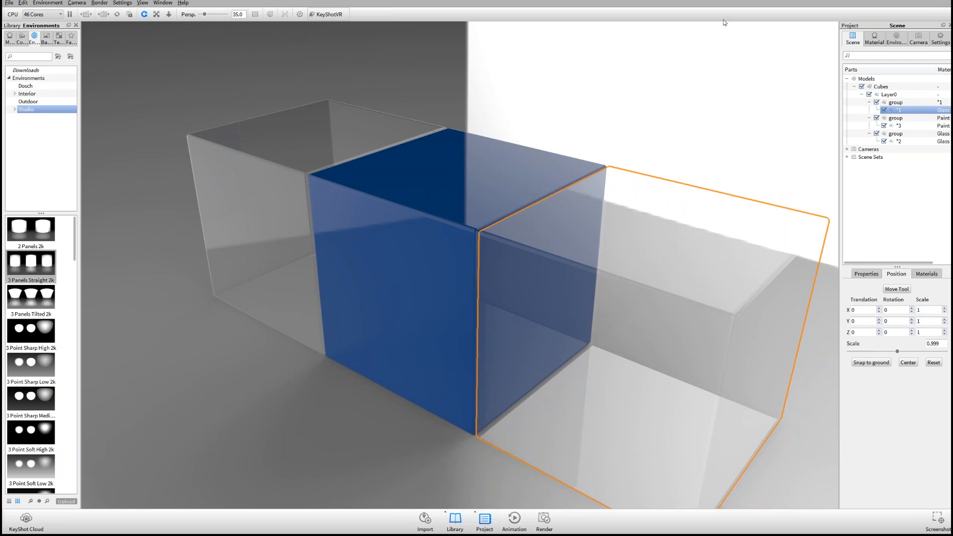
Step: Pause the cube scene's live rendering and resume rendering in the other KeyShot window with the row of glass panes
{"action": "left_click", "coordinate": [644, 103]}
{"action": "key", "text": "shift+p"}
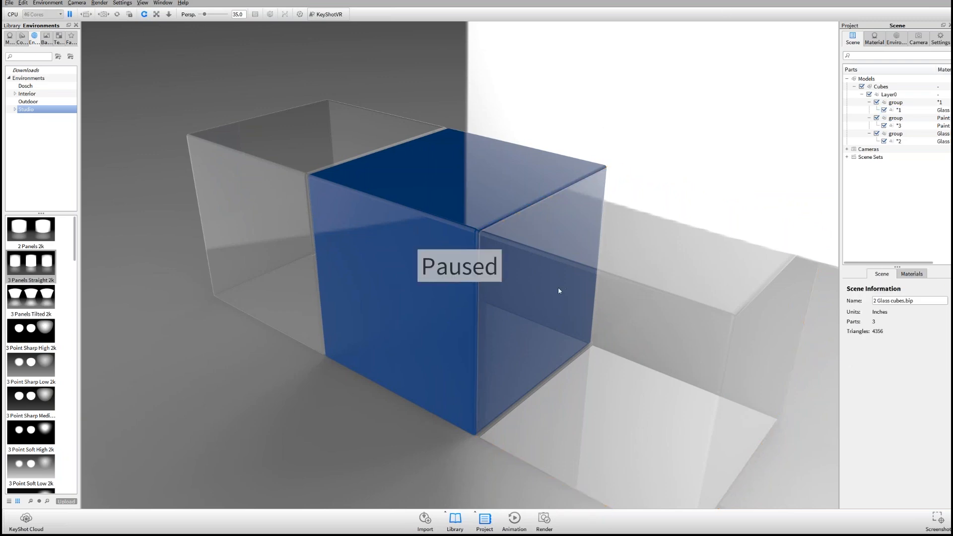
{"action": "key", "text": "alt+Tab"}
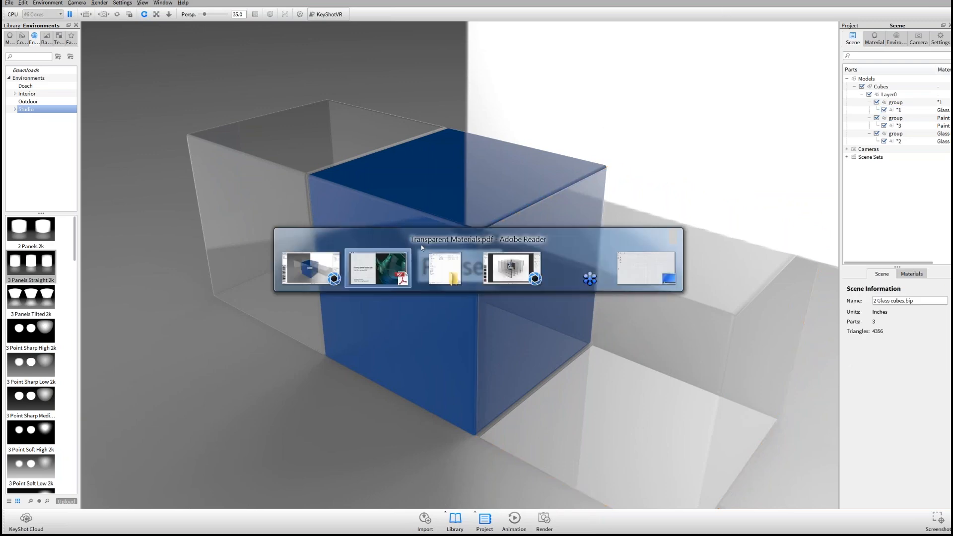
{"action": "left_click", "coordinate": [520, 277]}
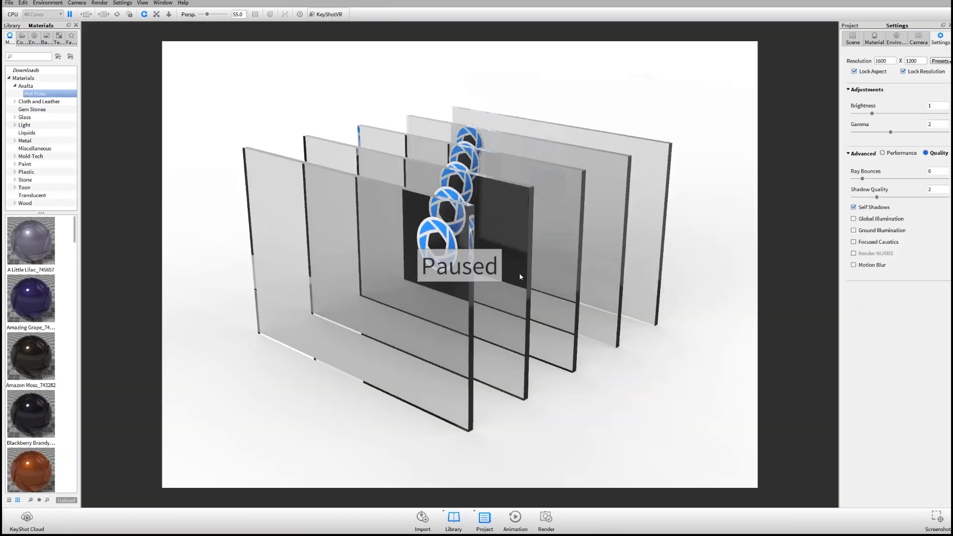
{"action": "key", "text": "shift+p"}
Step: Inspect the row of glass panes and change the scene background from Color to Lighting Environment
{"action": "left_click_drag", "start_coordinate": [382, 119], "coordinate": [585, 229]}
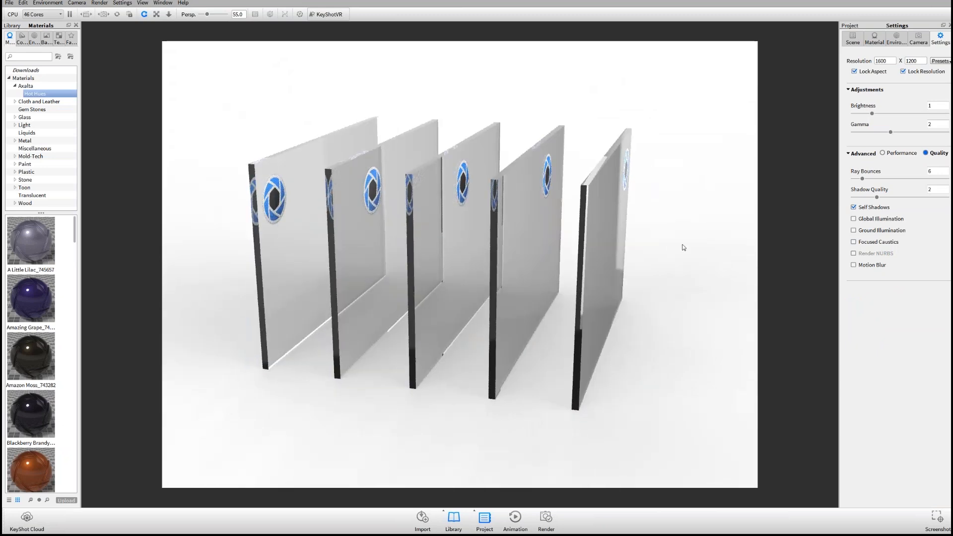
{"action": "left_click_drag", "start_coordinate": [685, 266], "coordinate": [672, 319]}
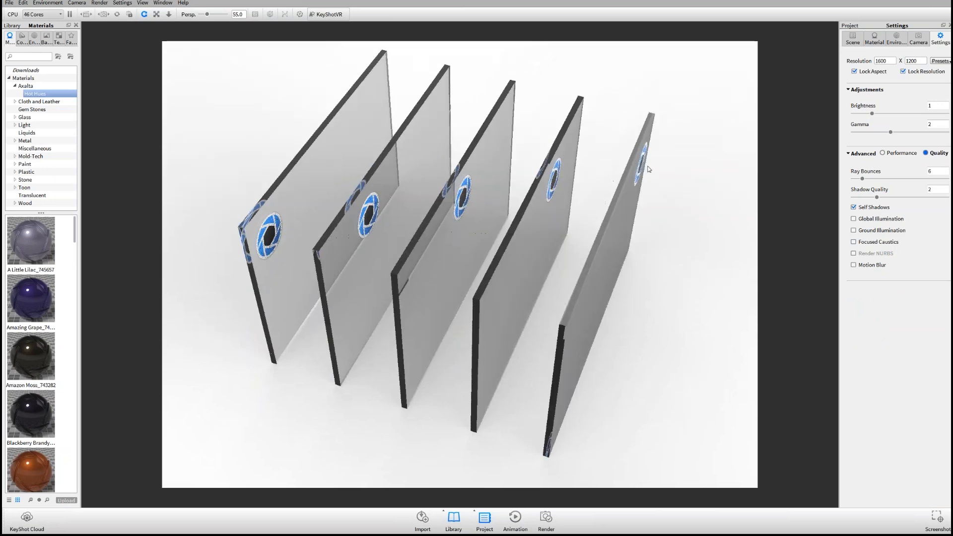
{"action": "left_click_drag", "start_coordinate": [678, 261], "coordinate": [391, 165]}
{"action": "left_click", "coordinate": [896, 38]}
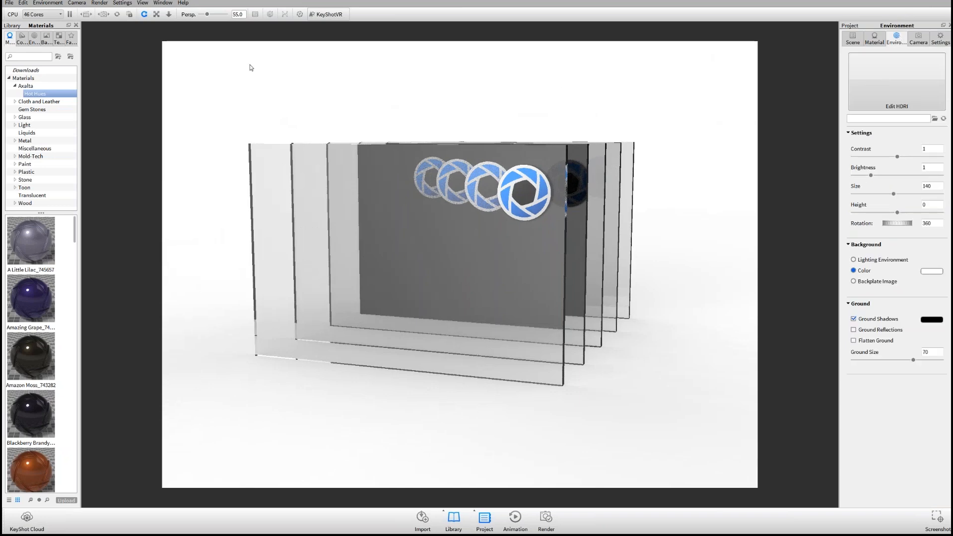
{"action": "key", "text": "e"}
Step: Examine the overlapping glass panes against the lighting environment from the front, both sides and above
{"action": "left_click_drag", "start_coordinate": [362, 106], "coordinate": [417, 113]}
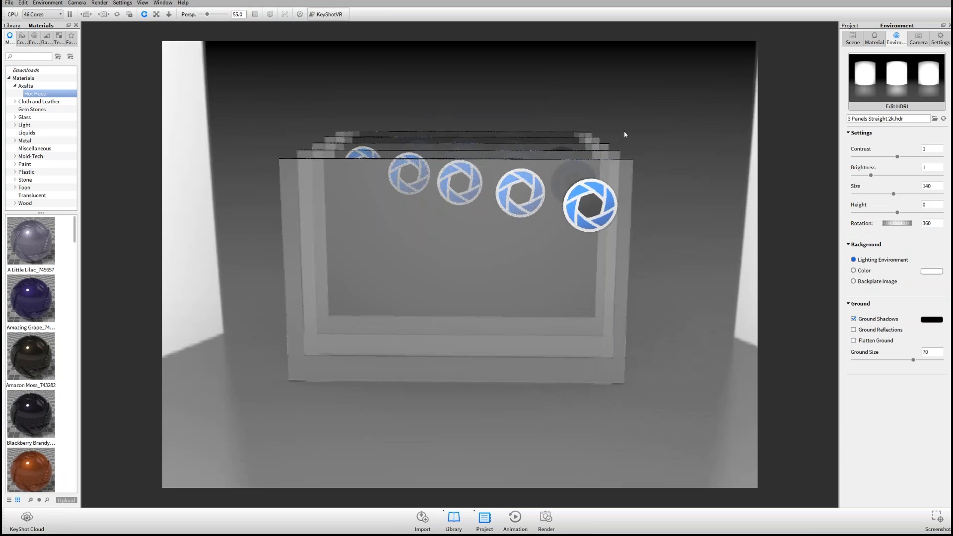
{"action": "left_click_drag", "start_coordinate": [625, 134], "coordinate": [277, 94]}
{"action": "left_click_drag", "start_coordinate": [555, 218], "coordinate": [542, 252]}
{"action": "left_click_drag", "start_coordinate": [506, 116], "coordinate": [407, 199]}
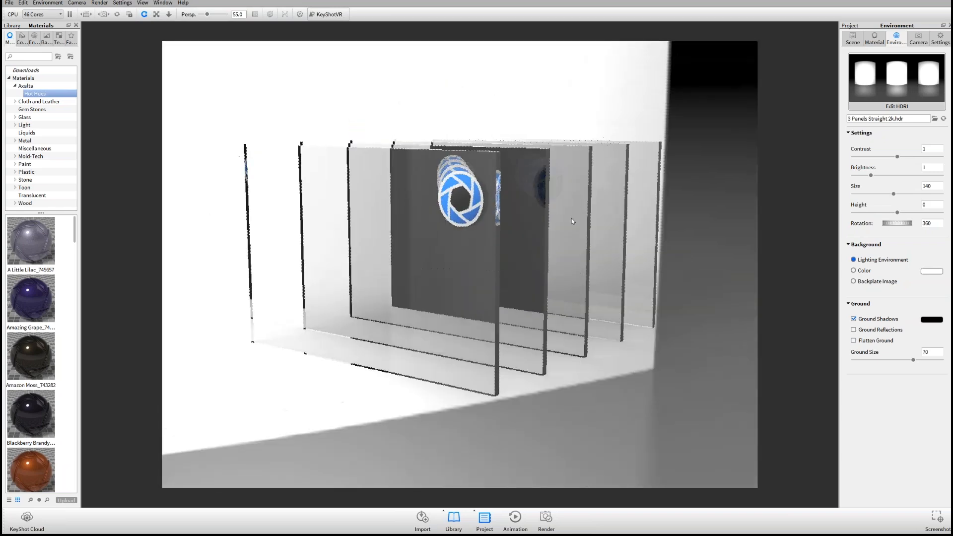
{"action": "left_click_drag", "start_coordinate": [433, 205], "coordinate": [453, 238]}
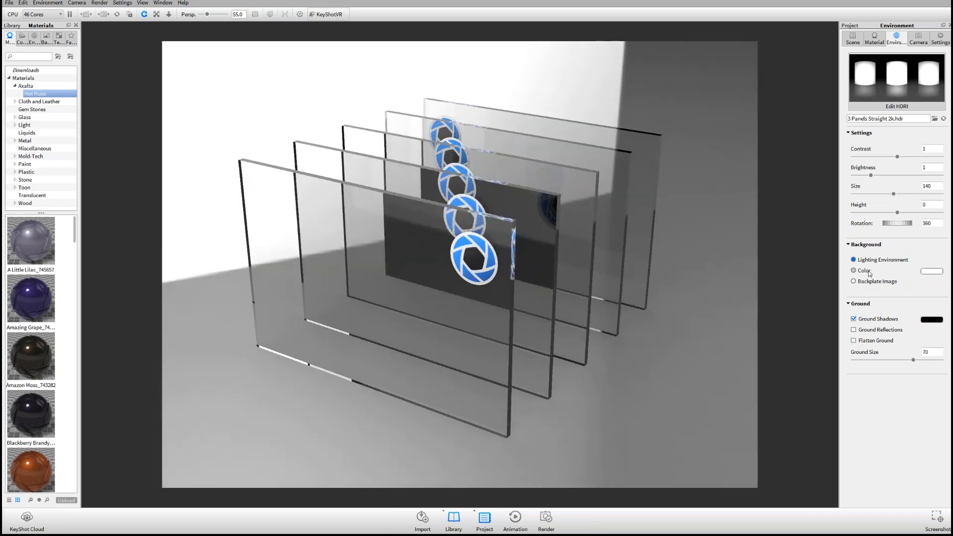
{"action": "left_click_drag", "start_coordinate": [463, 203], "coordinate": [507, 196]}
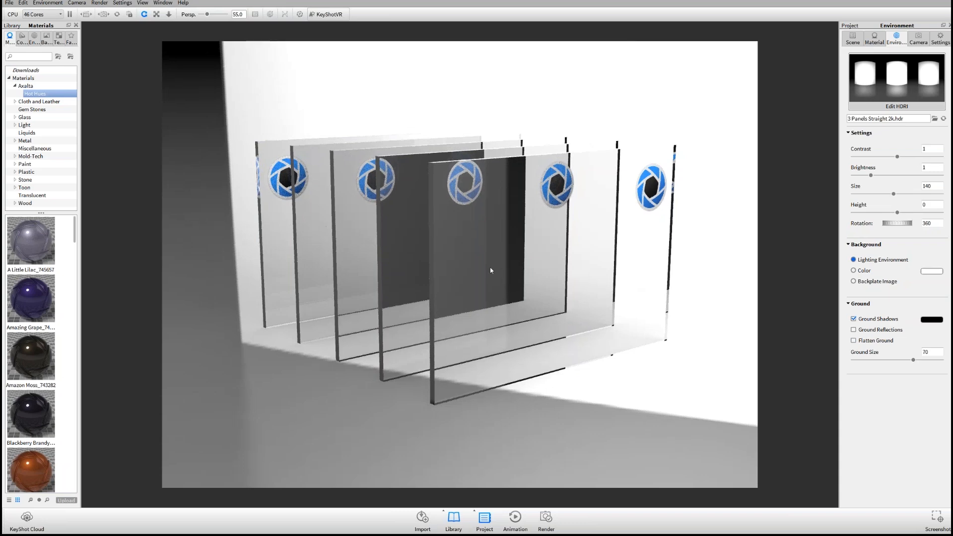
Step: Show the Ray Bounces quality setting, collapse the image adjustments, and check the dark areas in the overlapping panes
{"action": "left_click", "coordinate": [940, 38]}
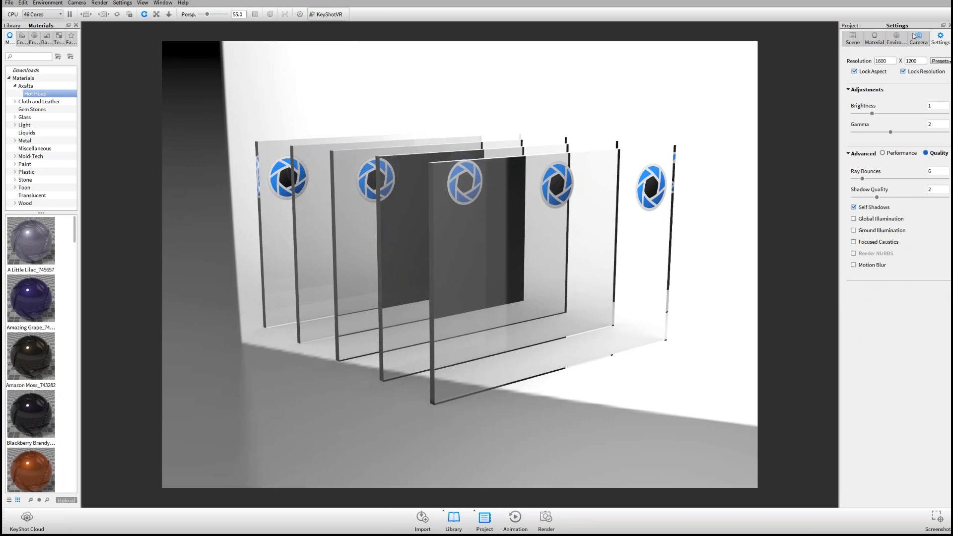
{"action": "left_click", "coordinate": [869, 89]}
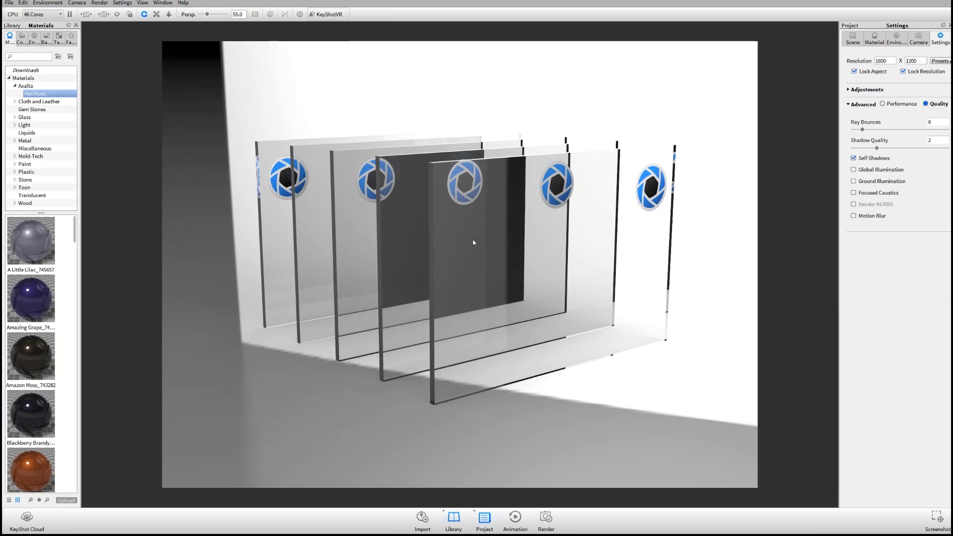
{"action": "left_click_drag", "start_coordinate": [488, 234], "coordinate": [505, 258]}
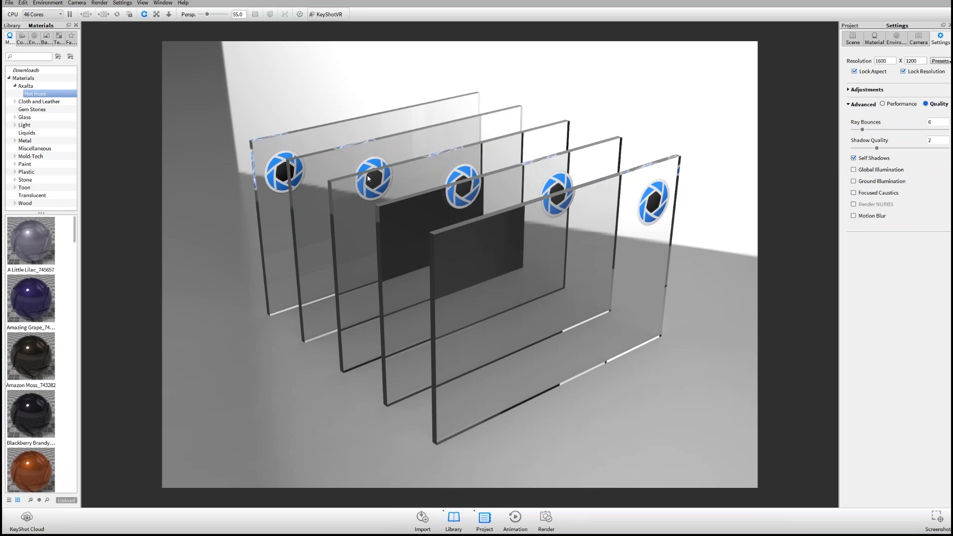
{"action": "left_click_drag", "start_coordinate": [594, 256], "coordinate": [555, 311]}
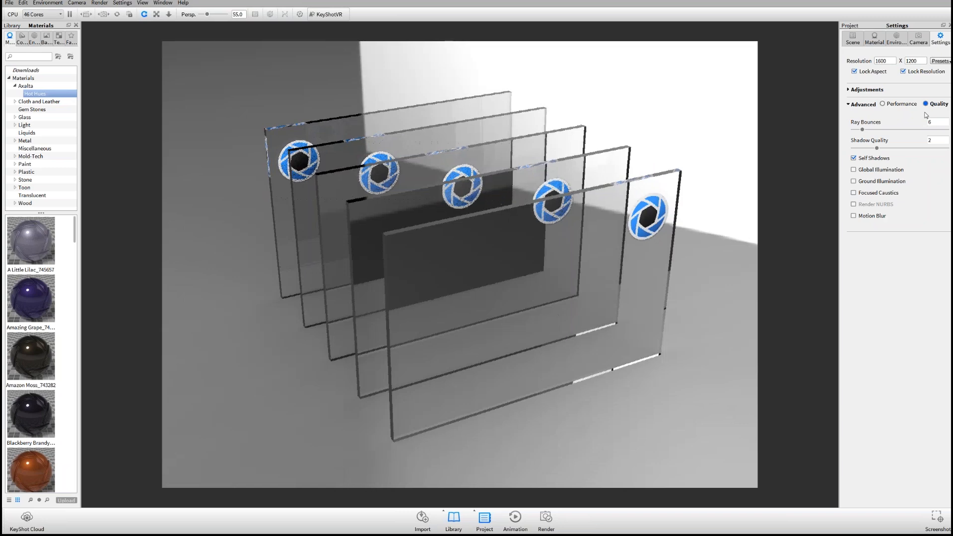
{"action": "left_click", "coordinate": [859, 105]}
{"action": "left_click", "coordinate": [858, 105]}
Step: Inspect the dark areas of the overlapping panes from more angles and restore the white Color background
{"action": "left_click_drag", "start_coordinate": [494, 237], "coordinate": [560, 222]}
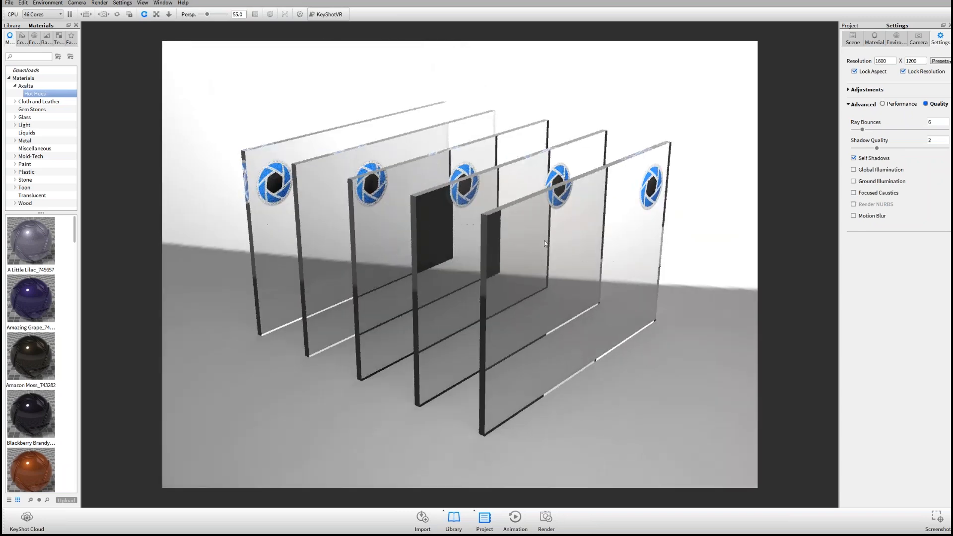
{"action": "left_click_drag", "start_coordinate": [677, 285], "coordinate": [673, 287]}
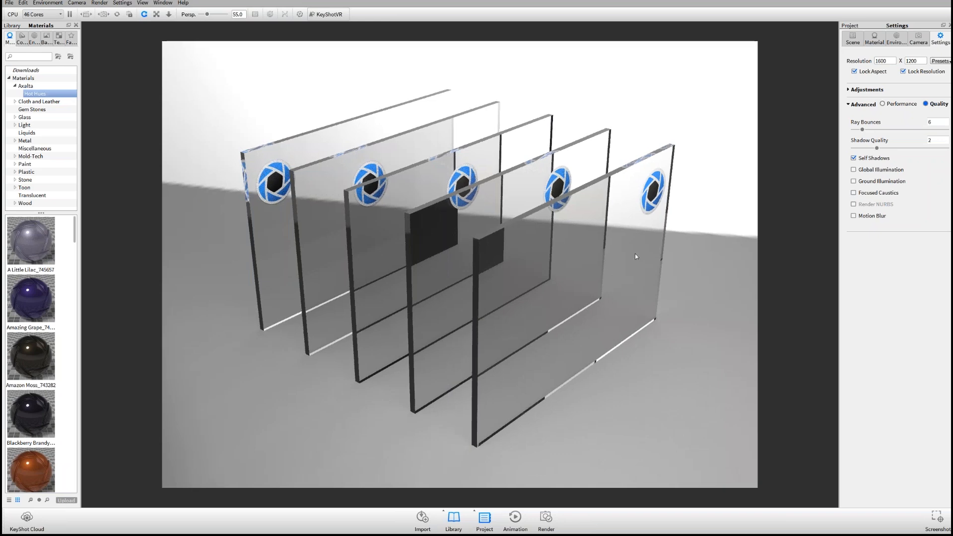
{"action": "left_click_drag", "start_coordinate": [635, 254], "coordinate": [570, 243]}
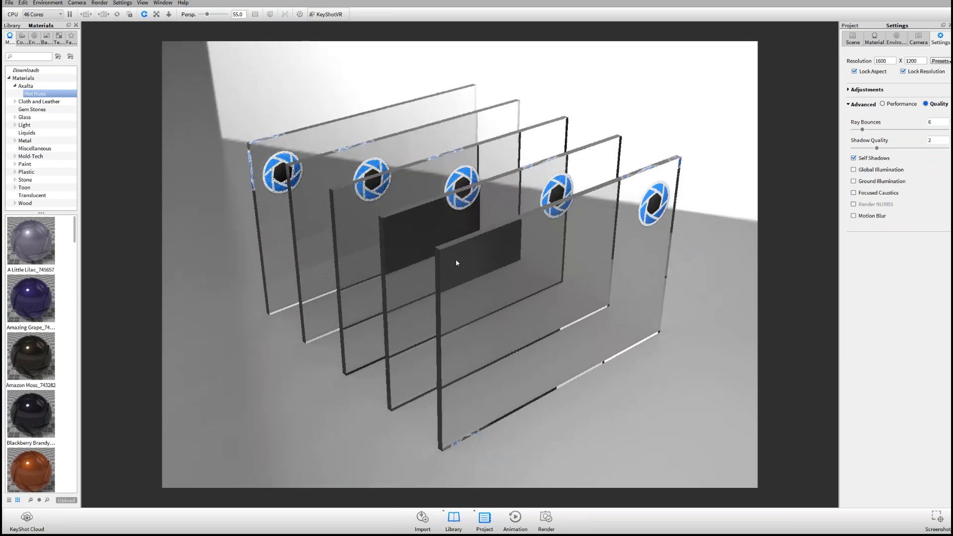
{"action": "left_click_drag", "start_coordinate": [513, 304], "coordinate": [423, 305]}
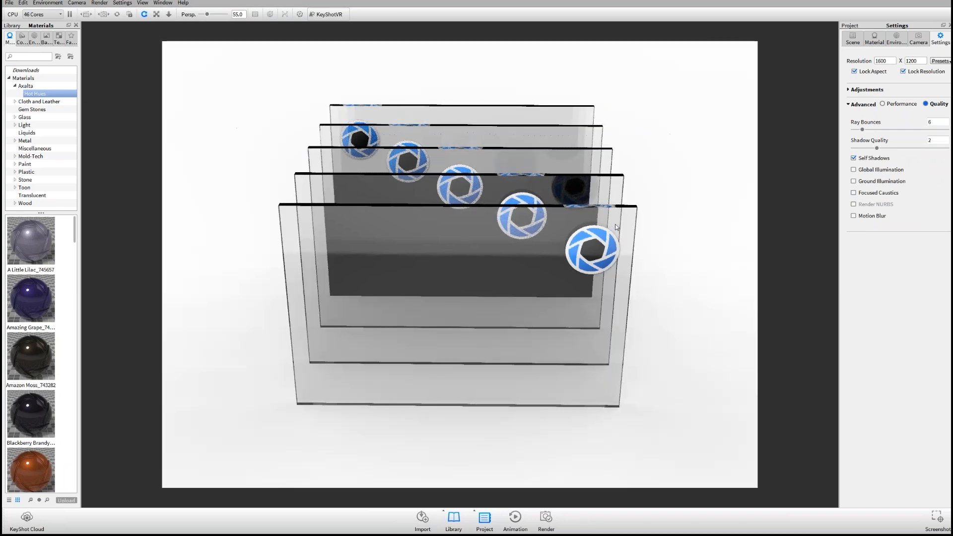
Step: Raise Ray Bounces to 15 and then 16, and inspect the overlapping glass panes from the front and at an angle
{"action": "left_click_drag", "start_coordinate": [615, 225], "coordinate": [614, 205]}
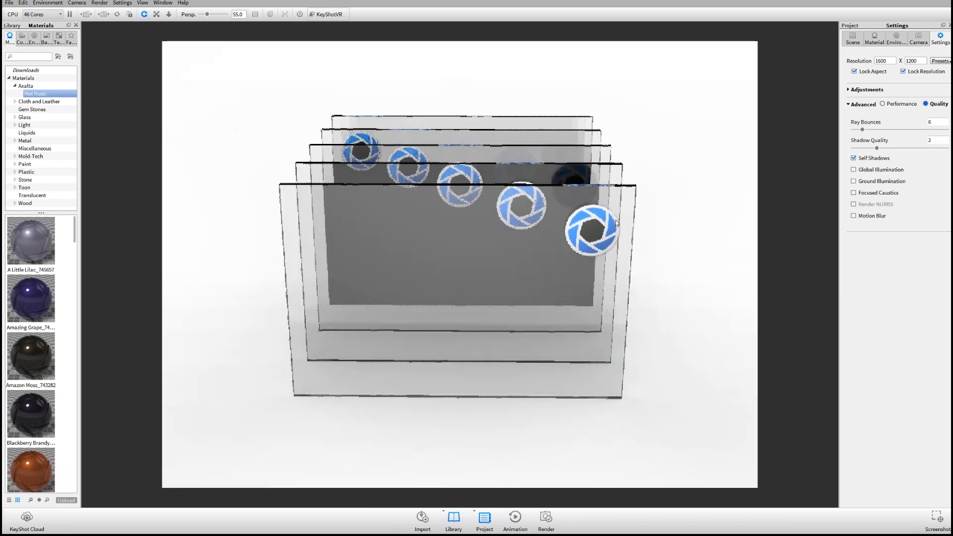
{"action": "left_click_drag", "start_coordinate": [862, 129], "coordinate": [876, 130]}
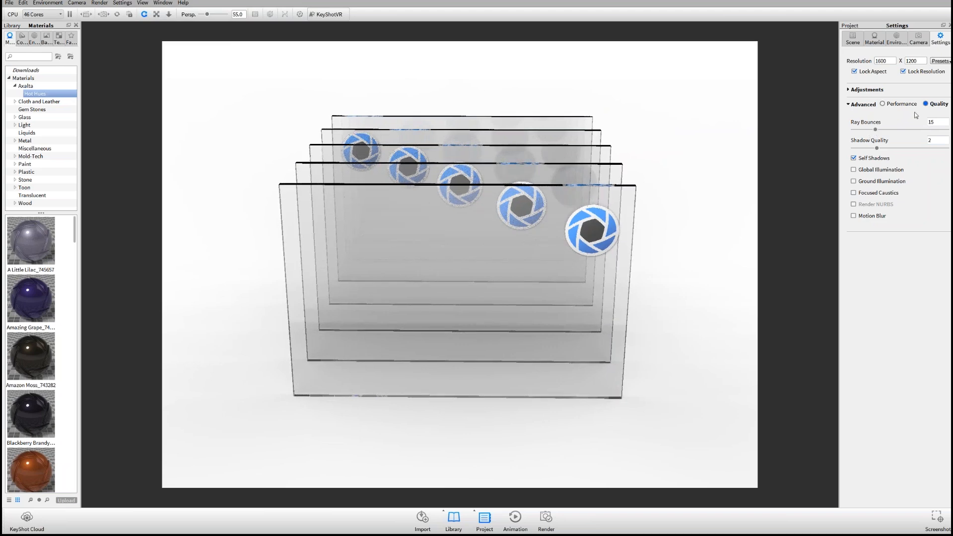
{"action": "left_click_drag", "start_coordinate": [874, 133], "coordinate": [877, 133]}
{"action": "left_click_drag", "start_coordinate": [518, 206], "coordinate": [369, 205]}
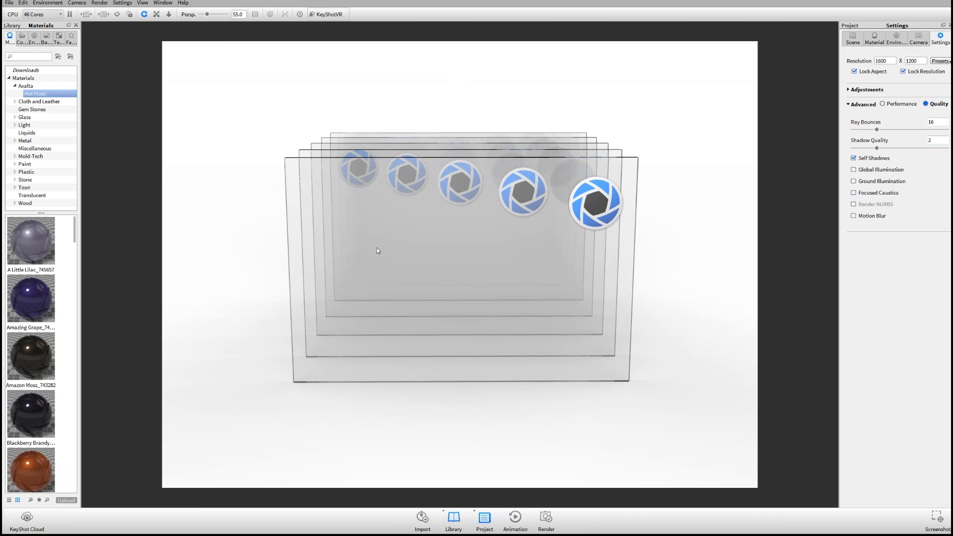
{"action": "left_click_drag", "start_coordinate": [394, 257], "coordinate": [422, 300]}
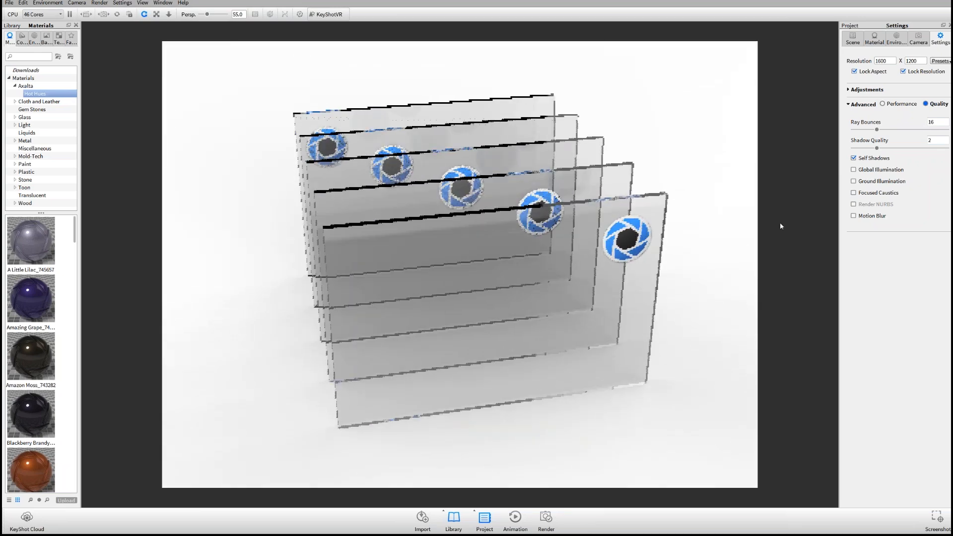
Step: Check the Ray Bounces value among the render quality options and close the options without rendering
{"action": "left_click", "coordinate": [546, 516]}
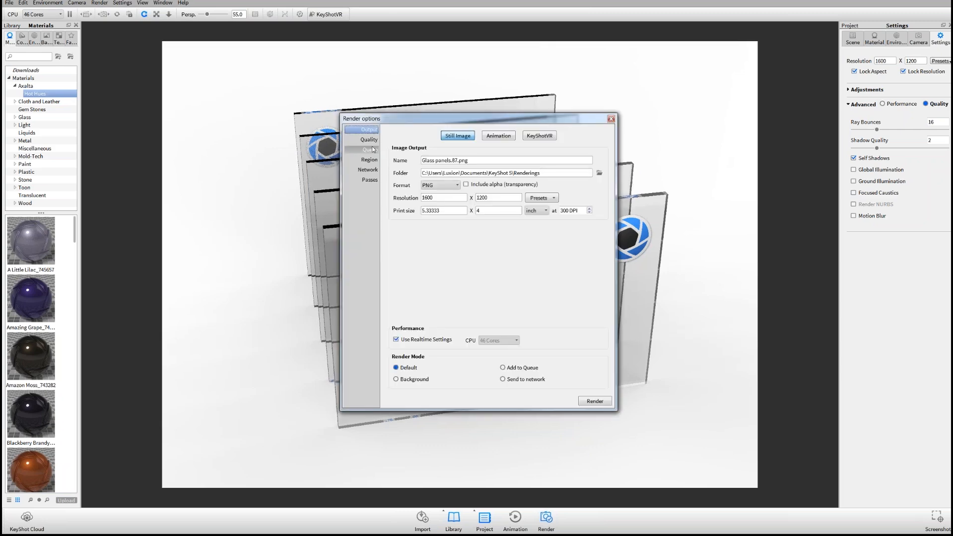
{"action": "left_click", "coordinate": [373, 142]}
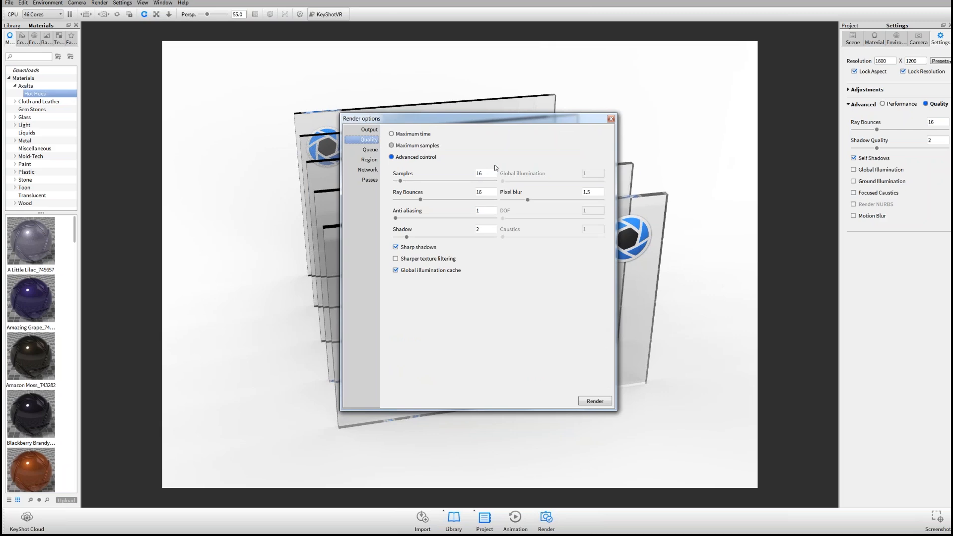
{"action": "left_click", "coordinate": [611, 118]}
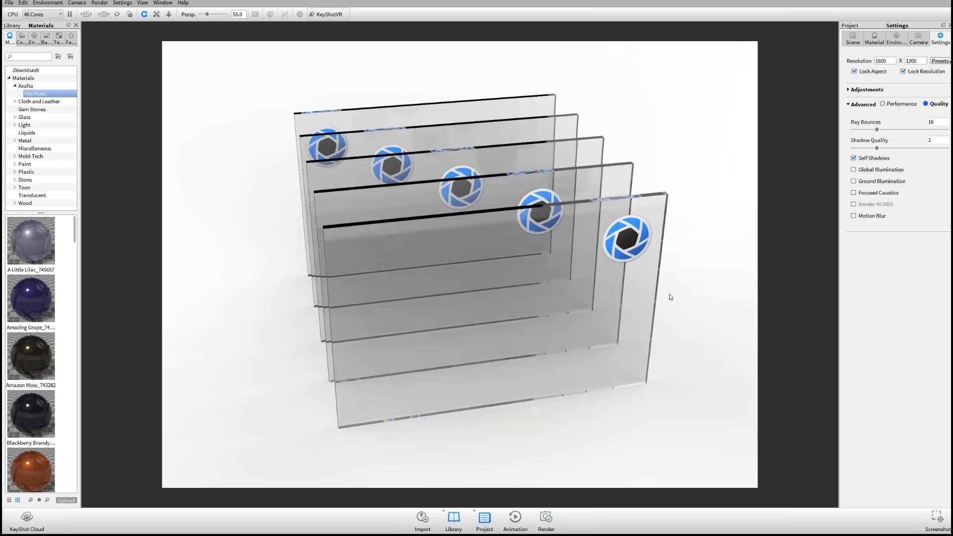
Step: Compare the glass panes with Ray Bounces set to 25 and then to 6, viewing them from both sides
{"action": "mouse_move", "coordinate": [877, 129]}
{"action": "left_mouse_down"}
{"action": "mouse_move", "coordinate": [867, 129]}
{"action": "mouse_move", "coordinate": [889, 130]}
{"action": "left_mouse_up"}
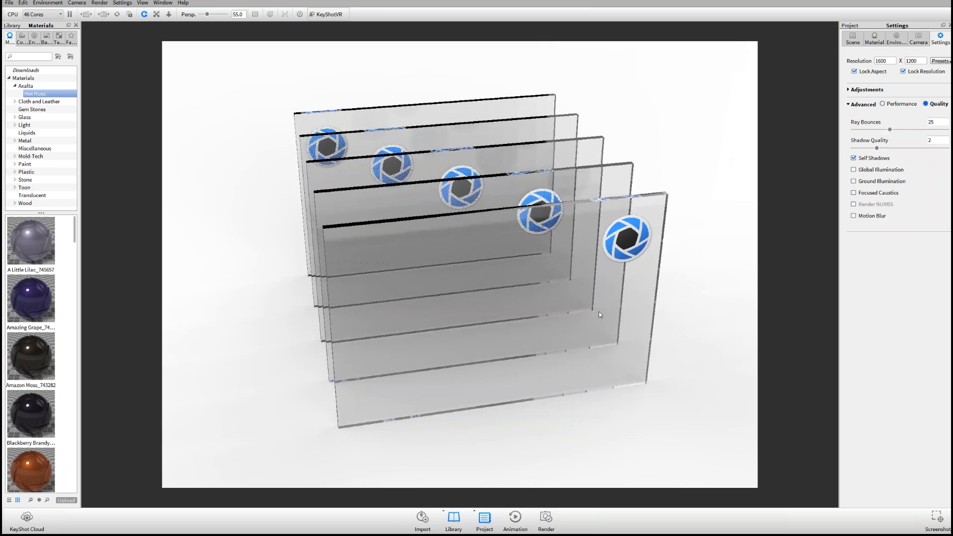
{"action": "left_click_drag", "start_coordinate": [599, 311], "coordinate": [605, 308]}
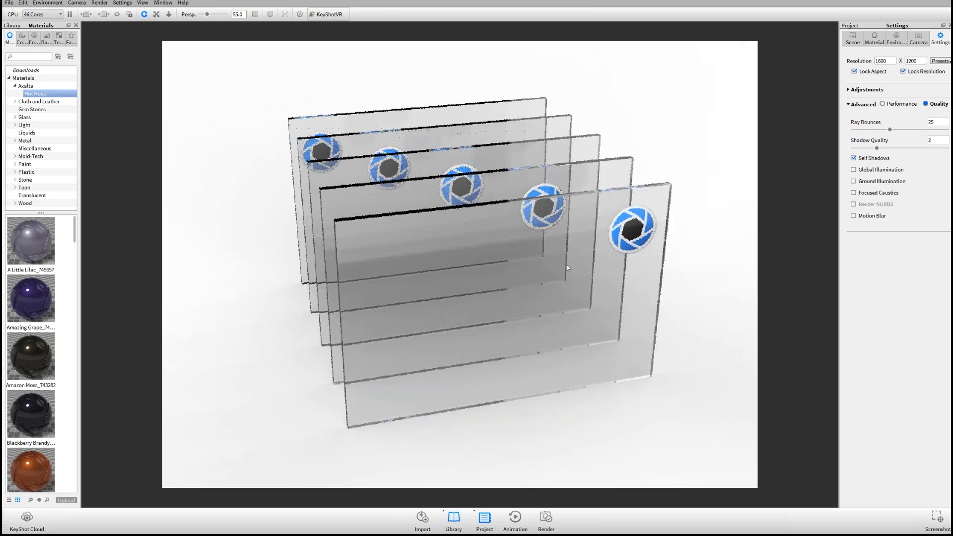
{"action": "left_click_drag", "start_coordinate": [889, 130], "coordinate": [862, 130]}
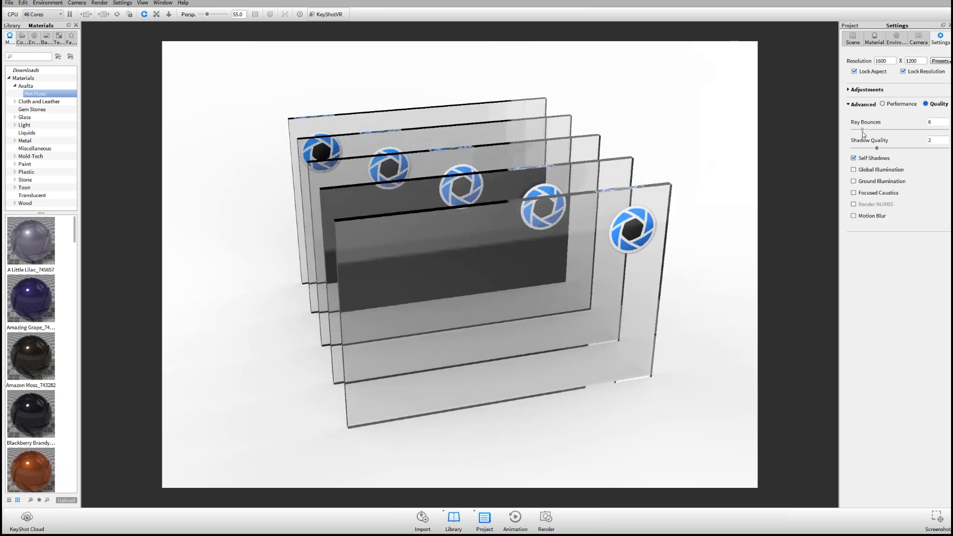
{"action": "left_click_drag", "start_coordinate": [863, 132], "coordinate": [862, 131]}
{"action": "left_click_drag", "start_coordinate": [615, 214], "coordinate": [453, 204]}
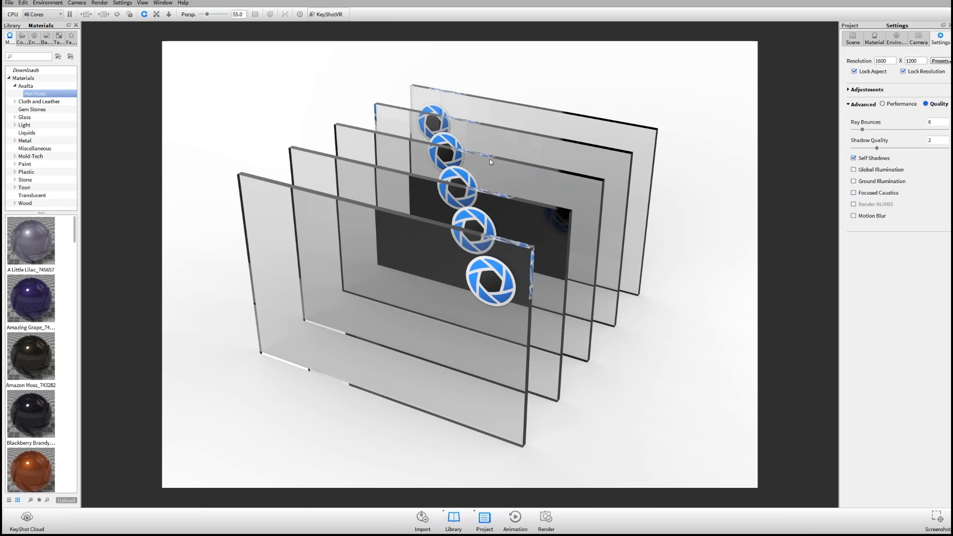
{"action": "left_click_drag", "start_coordinate": [430, 253], "coordinate": [532, 274]}
Step: Set Ray Bounces to 12 and examine the overlapping glass panes from several angles
{"action": "left_click_drag", "start_coordinate": [935, 122], "coordinate": [801, 122]}
{"action": "type", "text": "12"}
{"action": "key", "text": "Tab"}
{"action": "left_click_drag", "start_coordinate": [553, 222], "coordinate": [568, 134]}
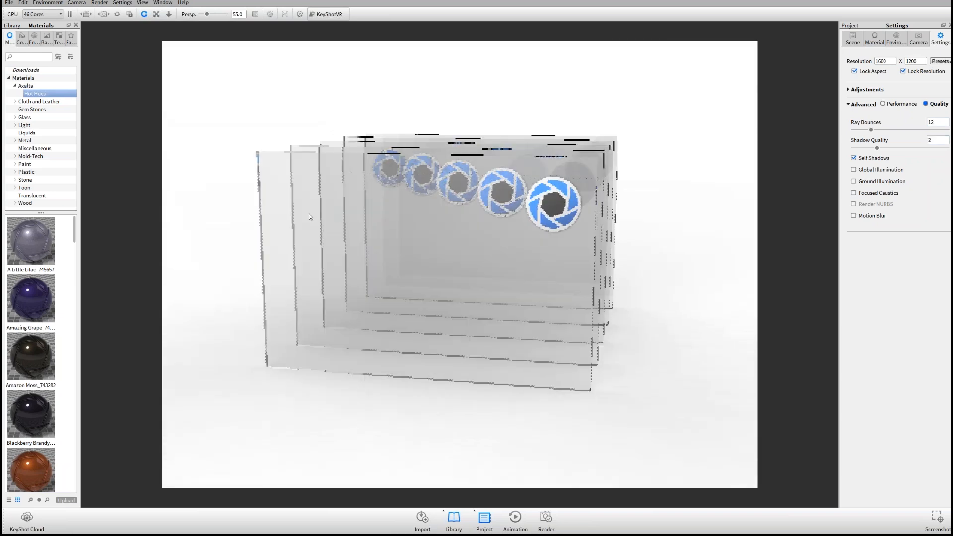
{"action": "left_click_drag", "start_coordinate": [514, 213], "coordinate": [458, 150]}
{"action": "left_click_drag", "start_coordinate": [590, 237], "coordinate": [602, 216]}
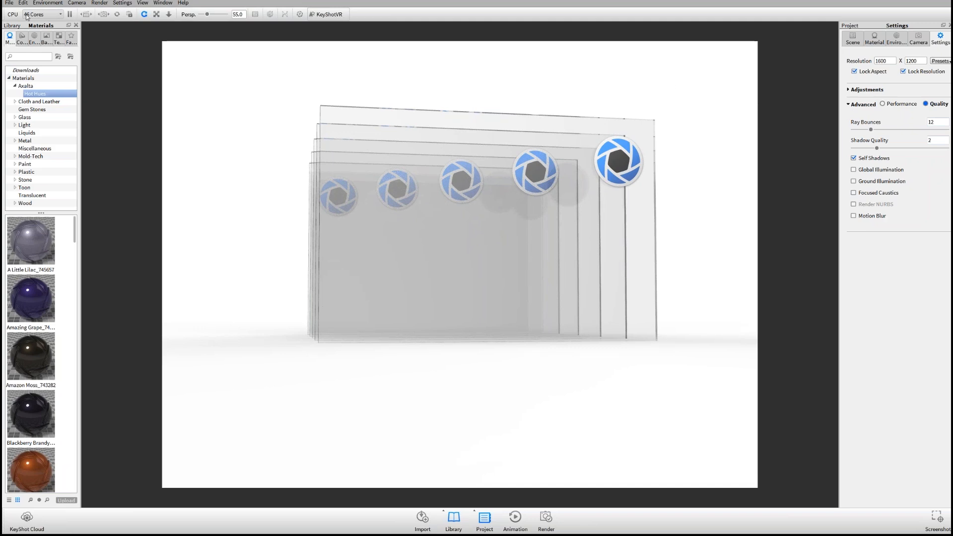
Step: Pause the real-time rendering of the glass panes and launch a separate new KeyShot session
{"action": "key", "text": "shift+p"}
{"action": "key", "text": "alt+Tab"}
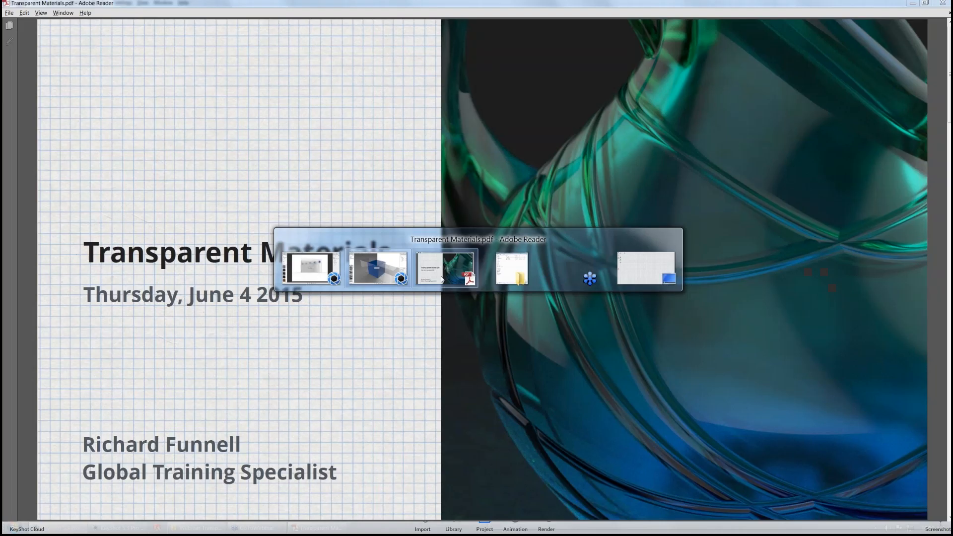
{"action": "key", "text": "alt+Tab"}
{"action": "left_click", "coordinate": [13, 527]}
{"action": "left_click", "coordinate": [50, 313]}
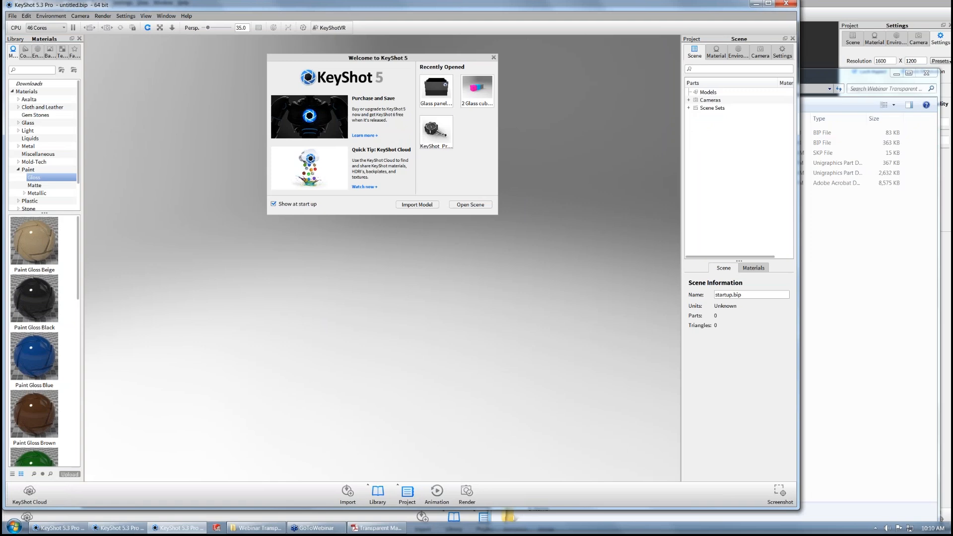
Step: Import 5 Cube Shape.prt from the Webinar Transparent Materials folder at its original size with Z up, and switch the new session to full screen
{"action": "left_click", "coordinate": [882, 268]}
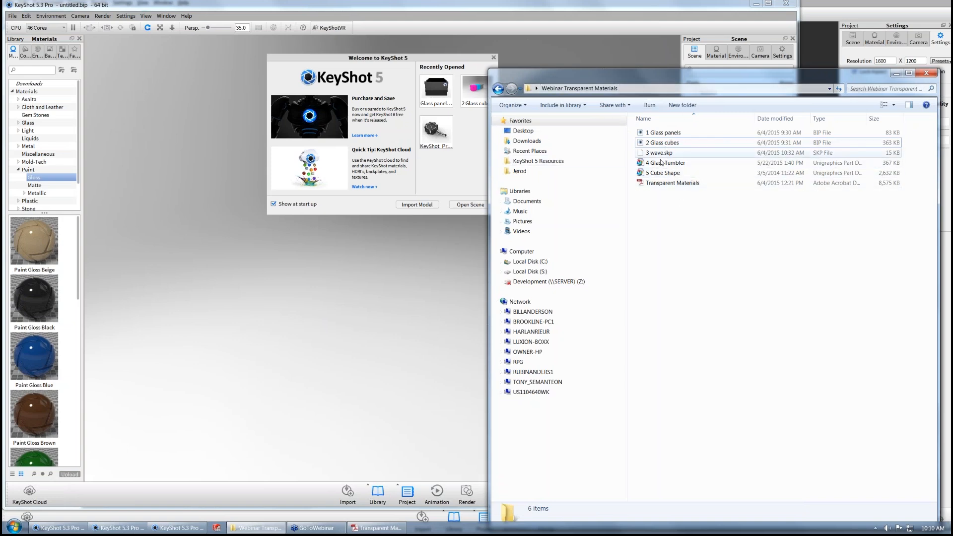
{"action": "left_click_drag", "start_coordinate": [659, 177], "coordinate": [382, 310]}
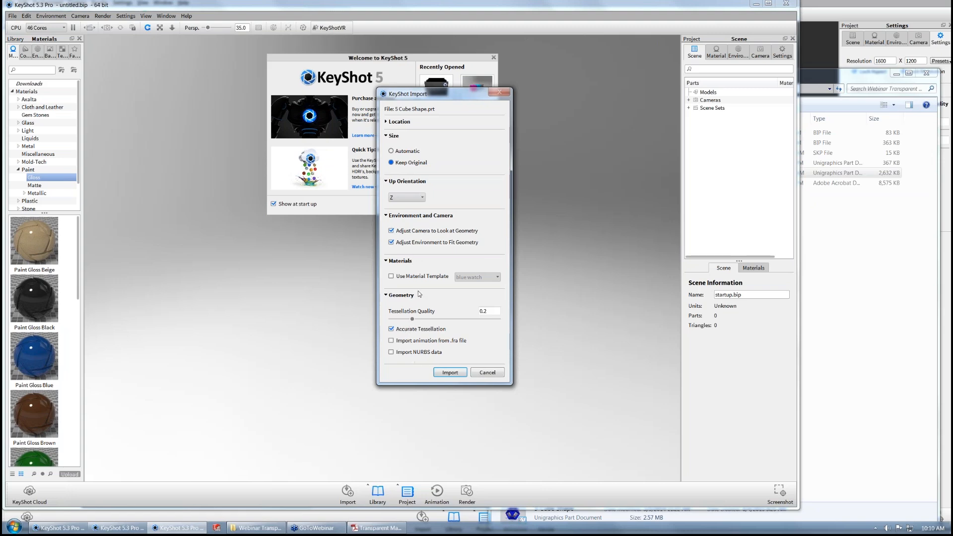
{"action": "left_click", "coordinate": [452, 372]}
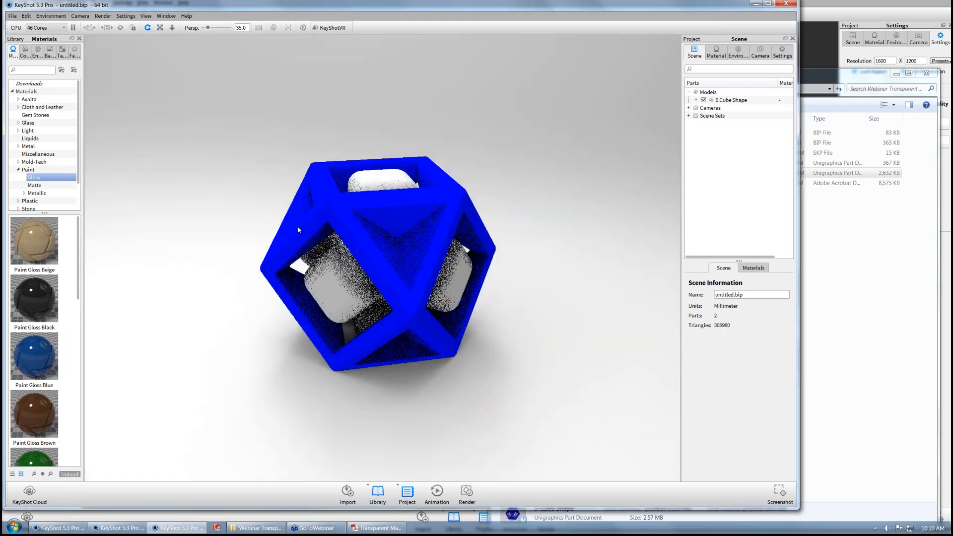
{"action": "key", "text": "f"}
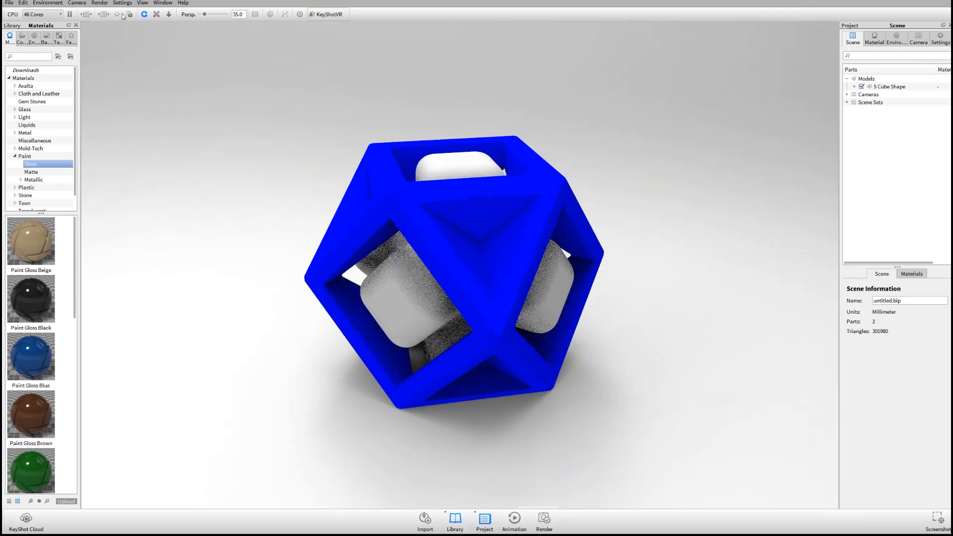
Step: Light the cube model with the 3 Panels Straight 2k studio environment and view it from another angle
{"action": "left_click", "coordinate": [35, 39]}
{"action": "left_click_drag", "start_coordinate": [31, 263], "coordinate": [371, 213]}
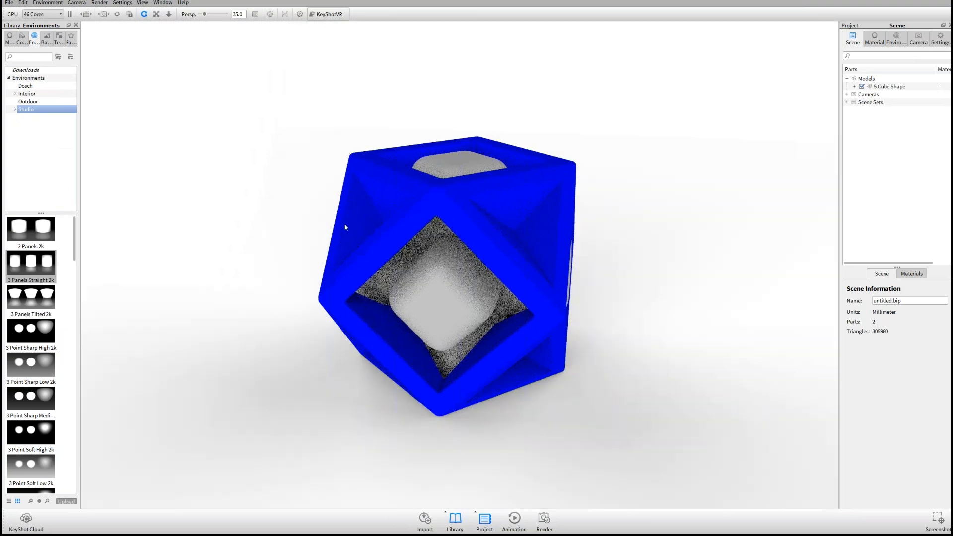
{"action": "left_click_drag", "start_coordinate": [345, 227], "coordinate": [609, 253]}
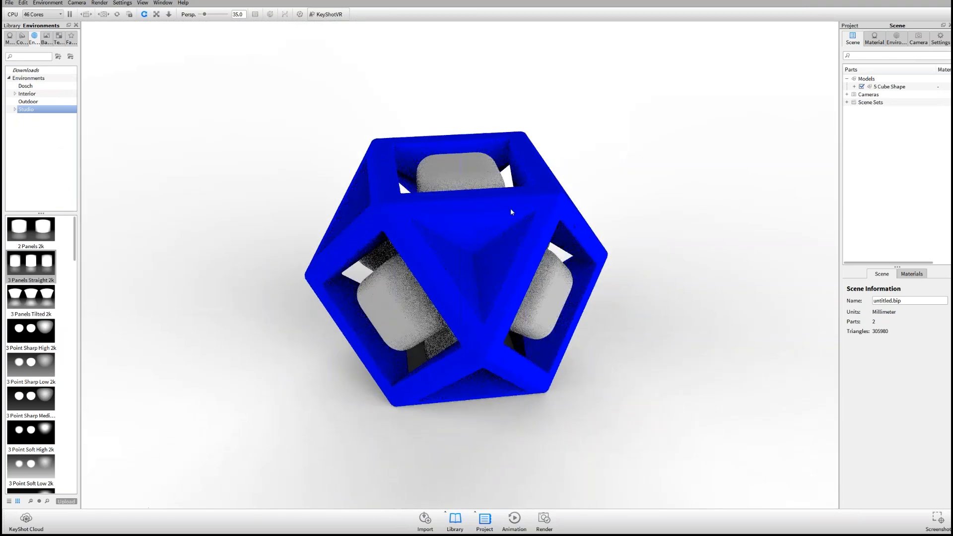
Step: Hide the blue outer frame of the 5 Cube Shape model, leaving only the inner rounded cubes
{"action": "left_click", "coordinate": [607, 254]}
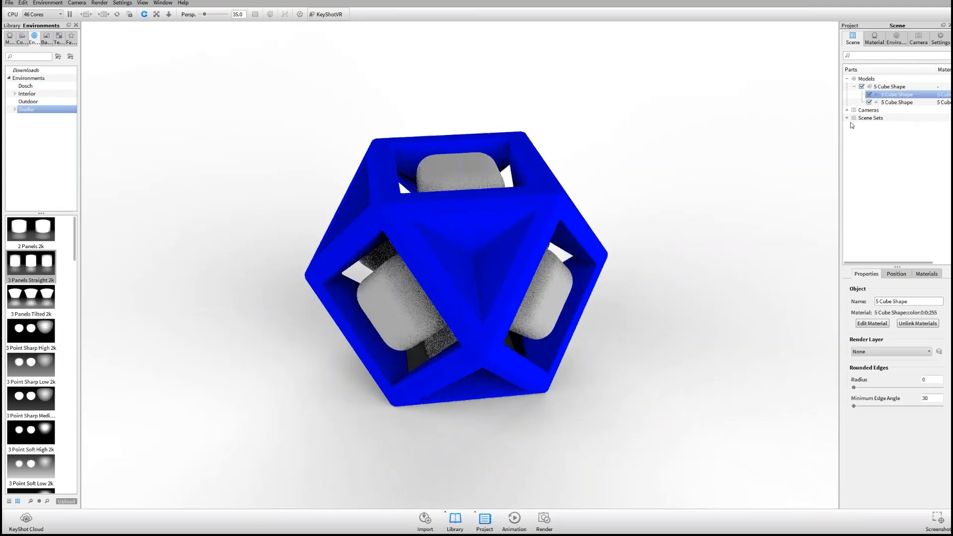
{"action": "left_click", "coordinate": [868, 94]}
{"action": "scroll", "coordinate": [461, 269], "scroll_direction": "up", "scroll_amount": 4}
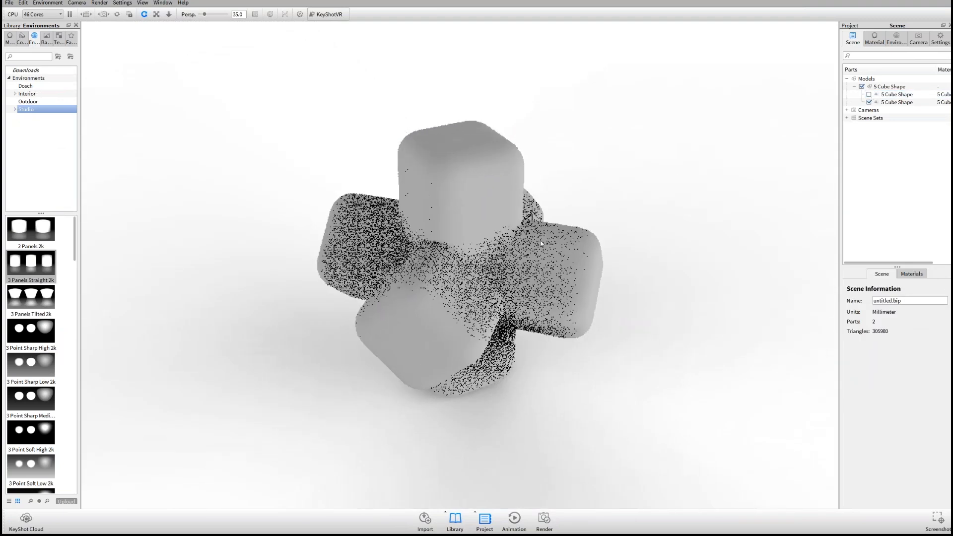
Step: Apply the black Hard Shiny Plastic material from the library to the inner rounded cubes
{"action": "left_click", "coordinate": [9, 37]}
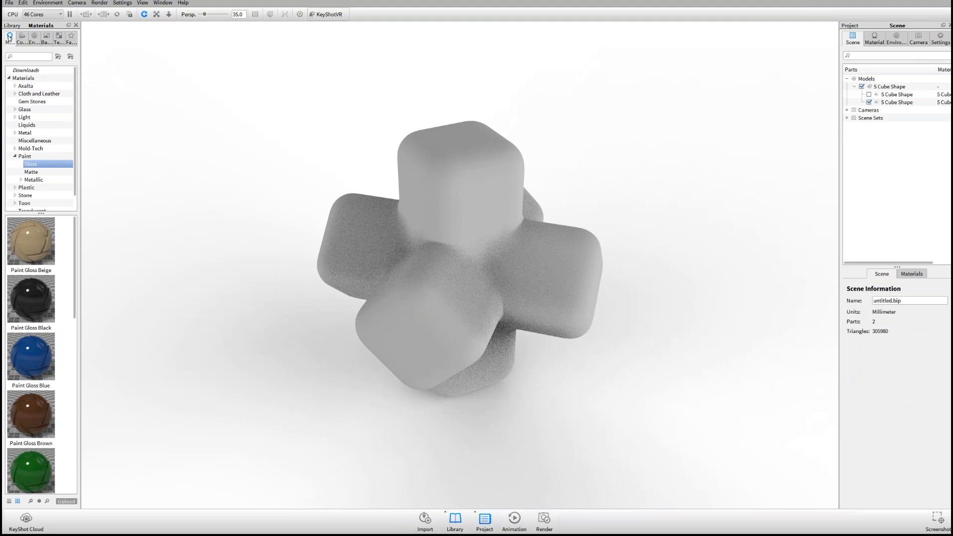
{"action": "left_click", "coordinate": [15, 156]}
{"action": "left_click", "coordinate": [15, 164]}
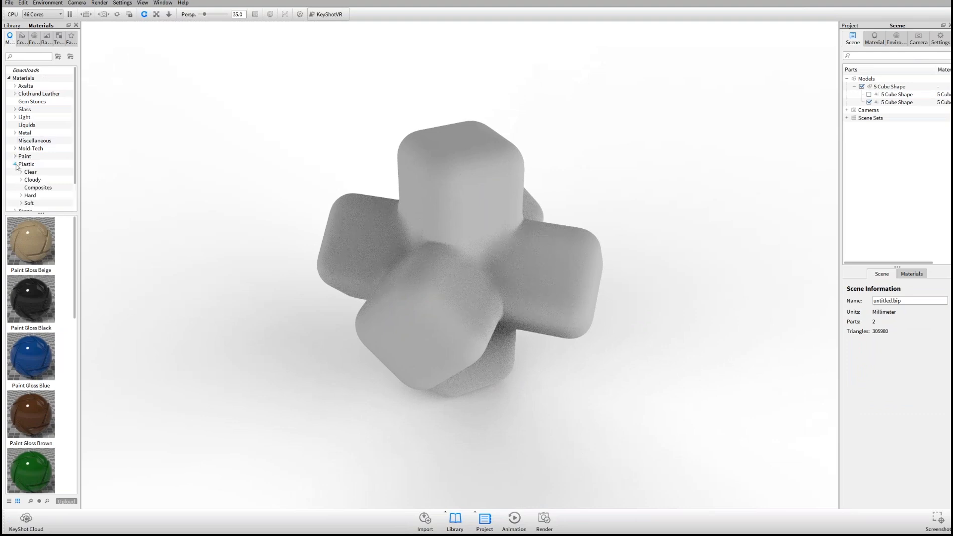
{"action": "scroll", "coordinate": [76, 173], "scroll_direction": "down", "scroll_amount": 2}
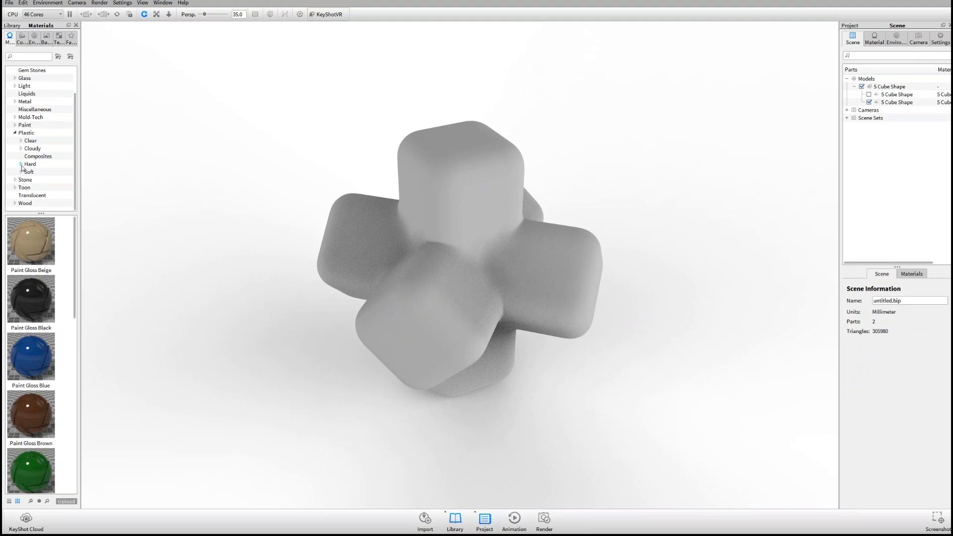
{"action": "left_click_drag", "start_coordinate": [426, 234], "coordinate": [465, 221]}
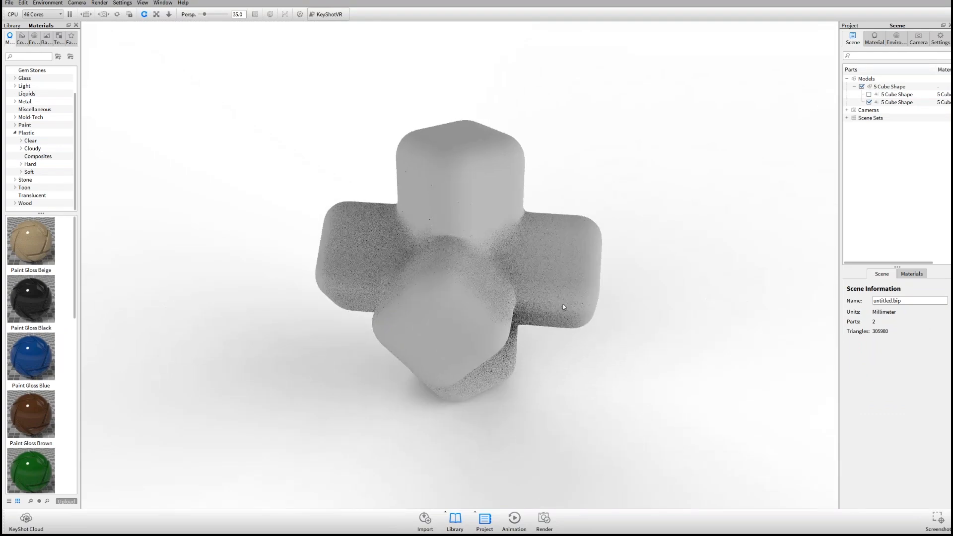
{"action": "left_click_drag", "start_coordinate": [592, 277], "coordinate": [556, 299]}
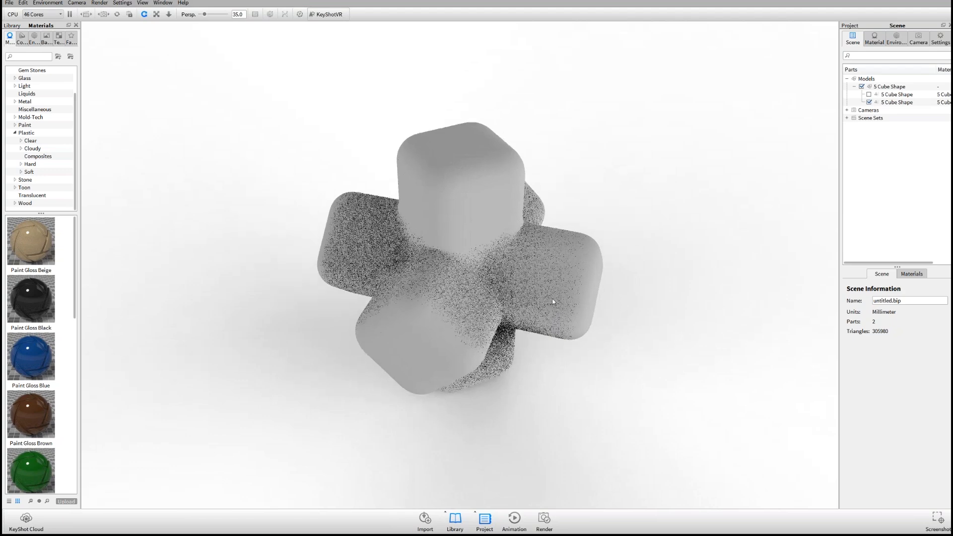
{"action": "left_click", "coordinate": [21, 164]}
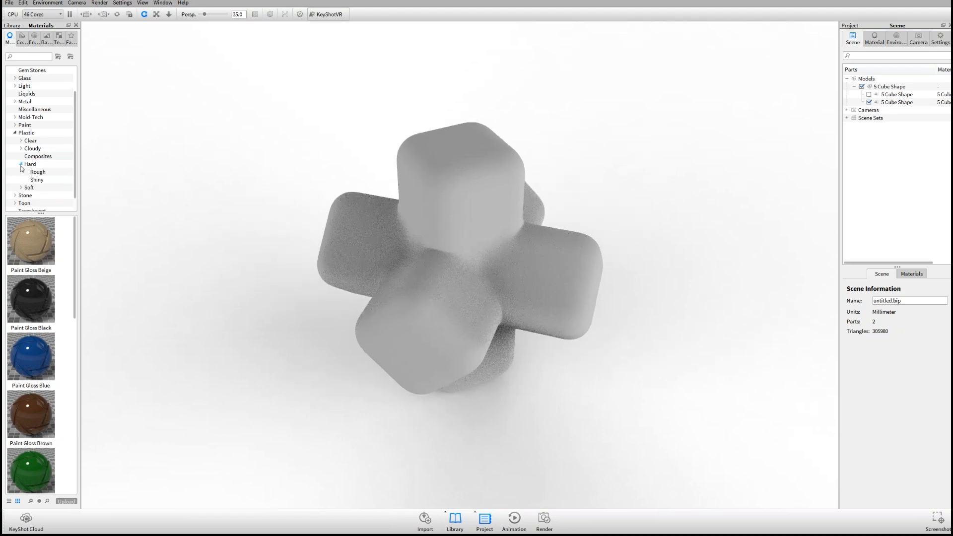
{"action": "left_click", "coordinate": [37, 180]}
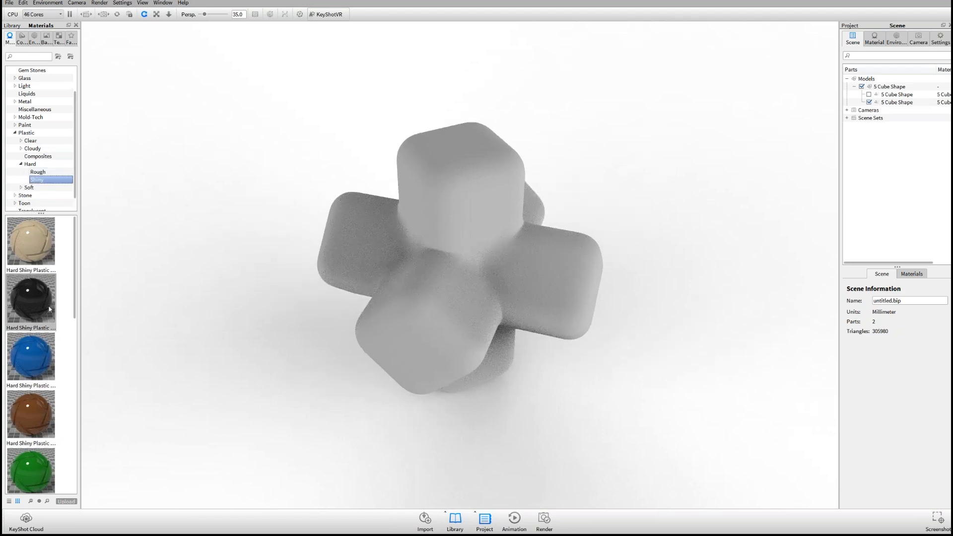
{"action": "left_click_drag", "start_coordinate": [37, 296], "coordinate": [367, 249]}
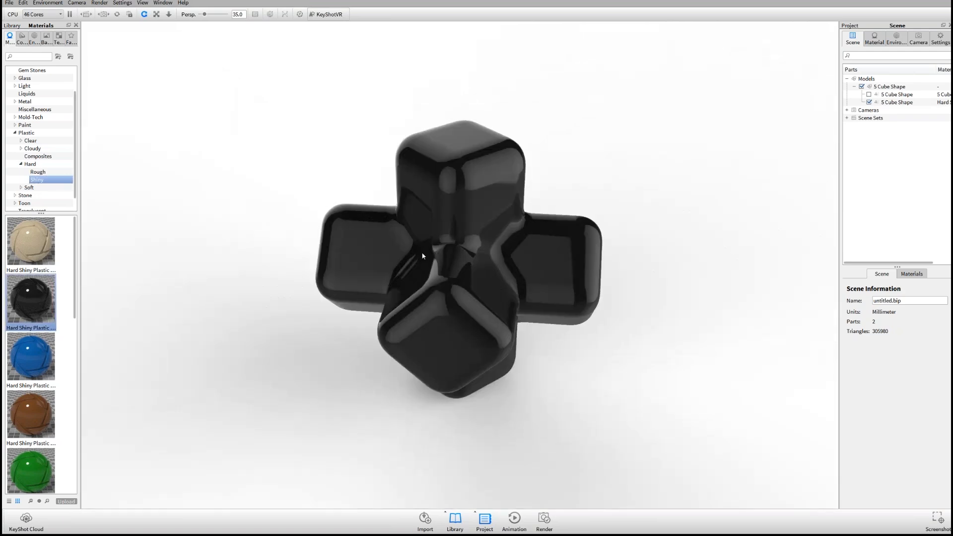
Step: Open the Hard Shiny Plastic Black material of the inner rounded cubes for editing
{"action": "right_click", "coordinate": [473, 181]}
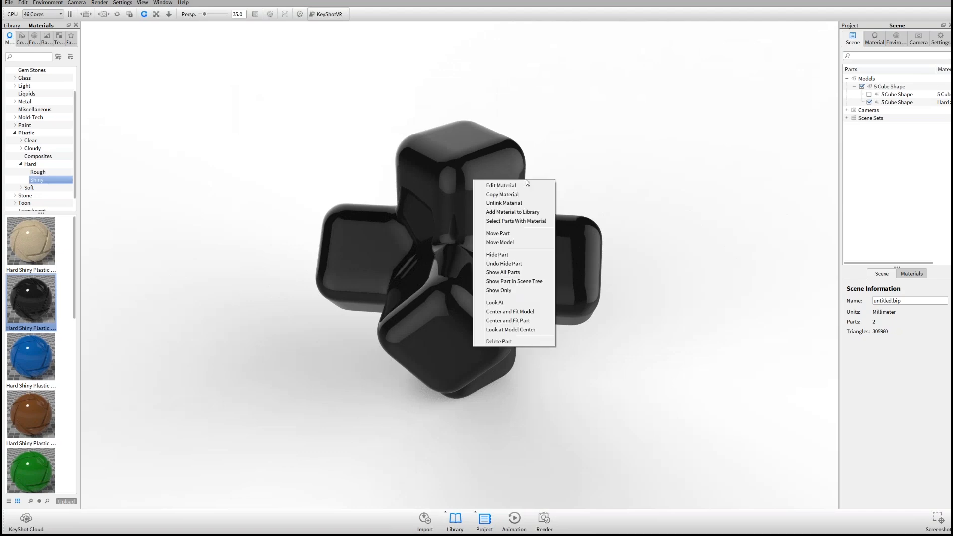
{"action": "left_click", "coordinate": [493, 166]}
{"action": "double_click", "coordinate": [479, 161]}
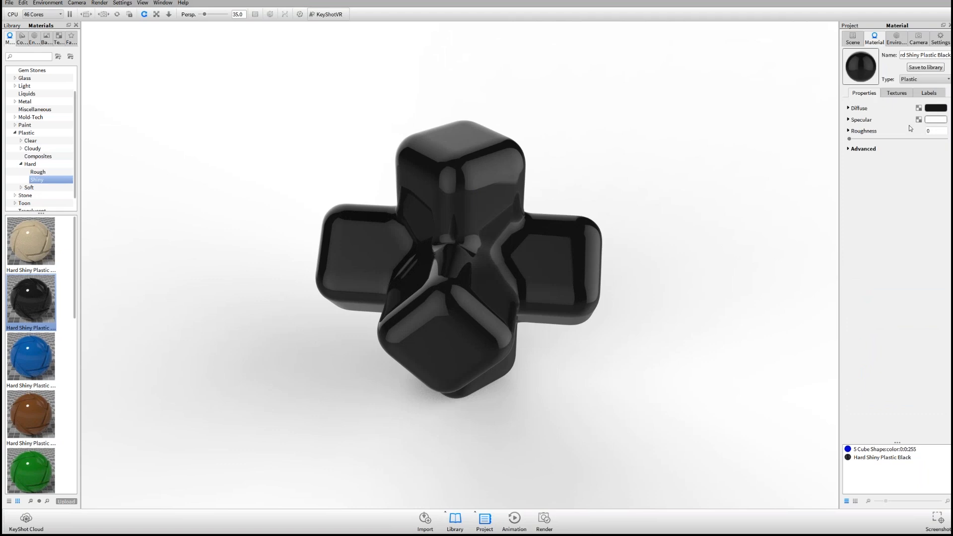
{"action": "left_click_drag", "start_coordinate": [293, 292], "coordinate": [298, 294]}
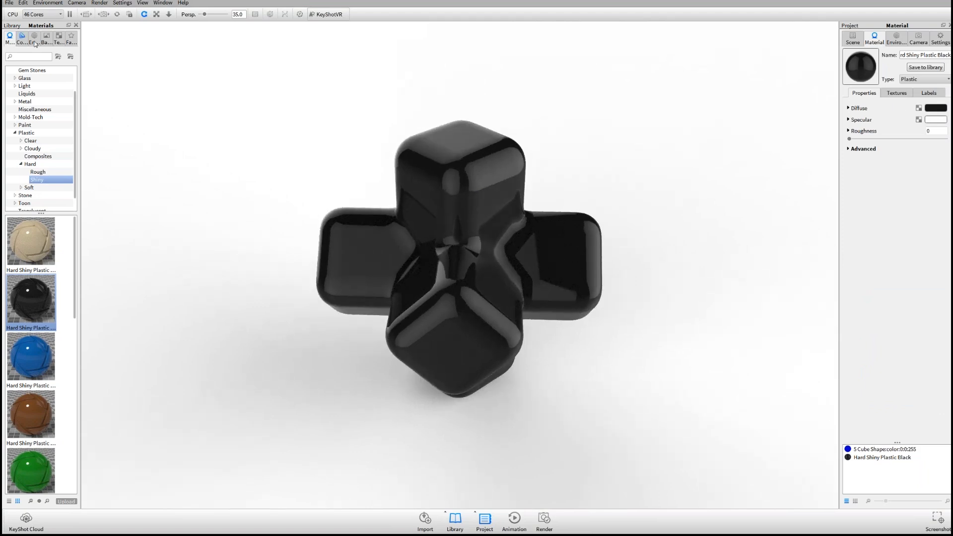
Step: Try a bright blue diffuse colour, RGB 0, 72, 255, on the plastic and view the cubes from other angles
{"action": "left_click", "coordinate": [938, 110]}
{"action": "left_click_drag", "start_coordinate": [918, 62], "coordinate": [929, 44]}
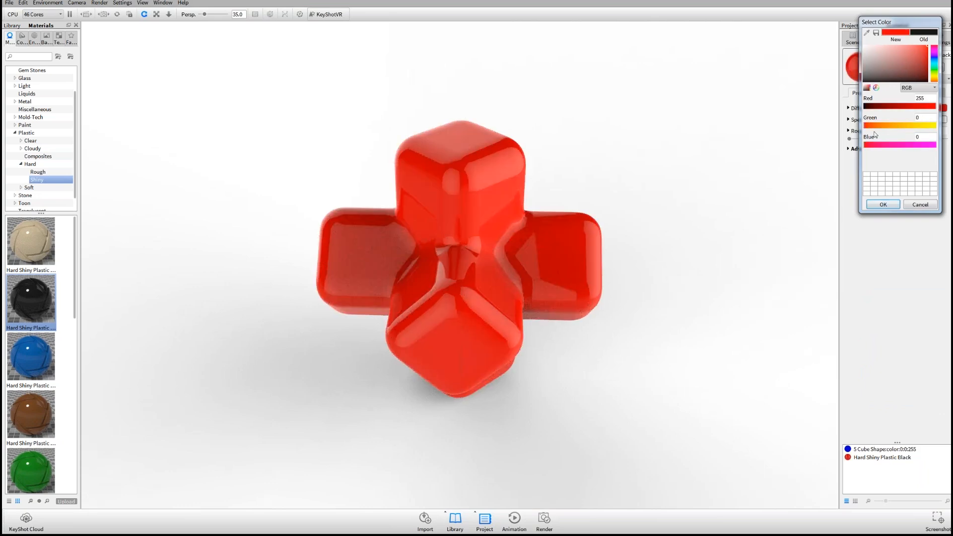
{"action": "left_click", "coordinate": [935, 63]}
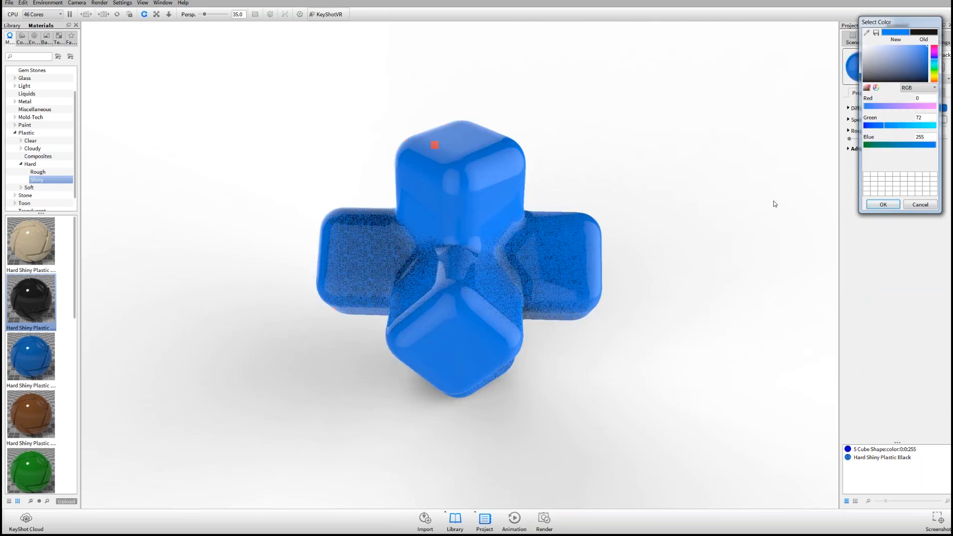
{"action": "left_click", "coordinate": [883, 205]}
{"action": "left_click_drag", "start_coordinate": [479, 262], "coordinate": [487, 248]}
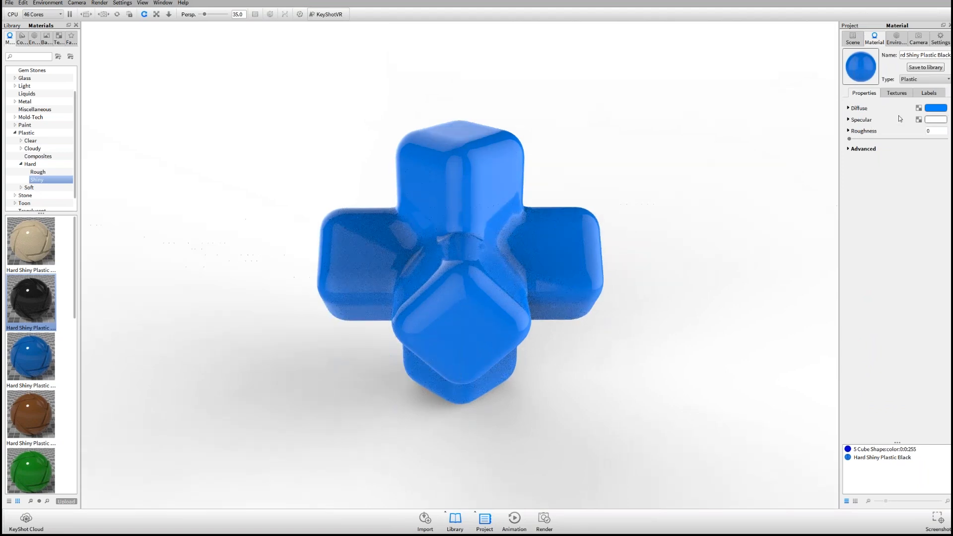
{"action": "left_click_drag", "start_coordinate": [504, 227], "coordinate": [526, 258]}
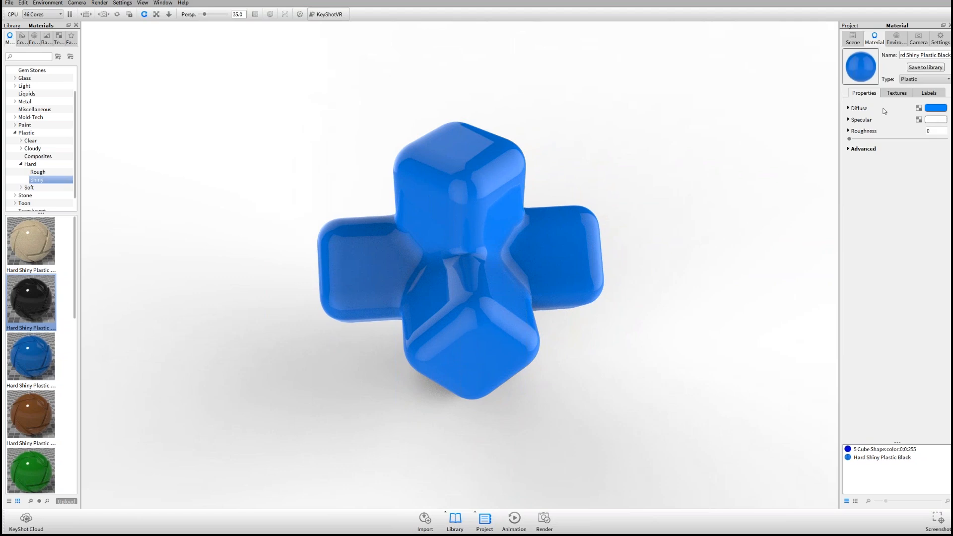
{"action": "left_click_drag", "start_coordinate": [567, 192], "coordinate": [576, 198]}
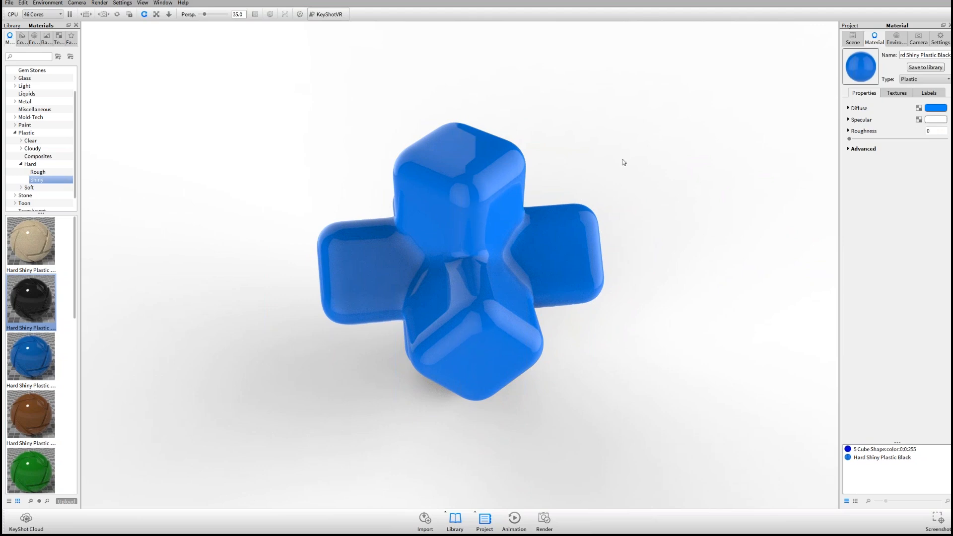
Step: Try a pure black specular colour, RGB 0, 0, 0, on the plastic and view the cubes from other angles
{"action": "left_click", "coordinate": [935, 121]}
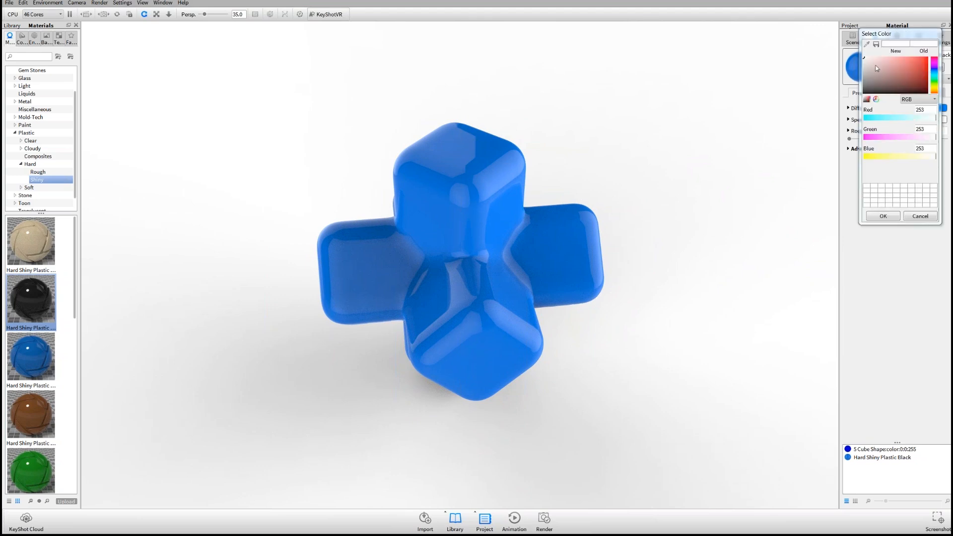
{"action": "left_click", "coordinate": [871, 65]}
{"action": "left_click_drag", "start_coordinate": [868, 69], "coordinate": [844, 110]}
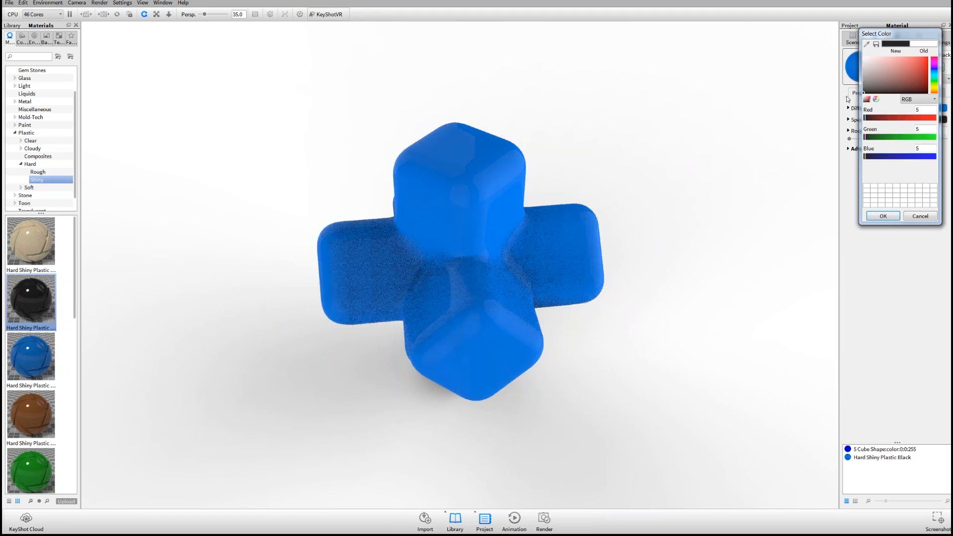
{"action": "left_click_drag", "start_coordinate": [432, 273], "coordinate": [411, 168]}
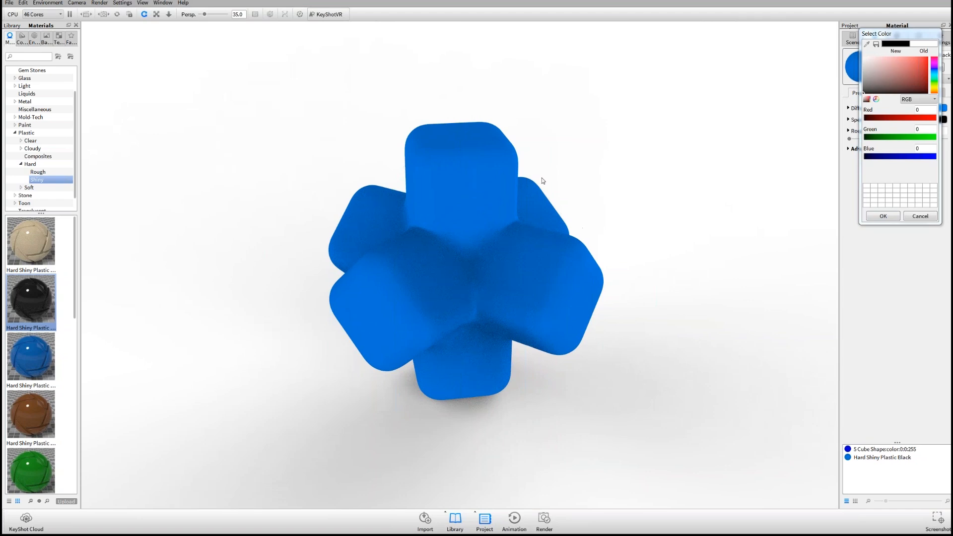
{"action": "left_click_drag", "start_coordinate": [554, 174], "coordinate": [586, 214]}
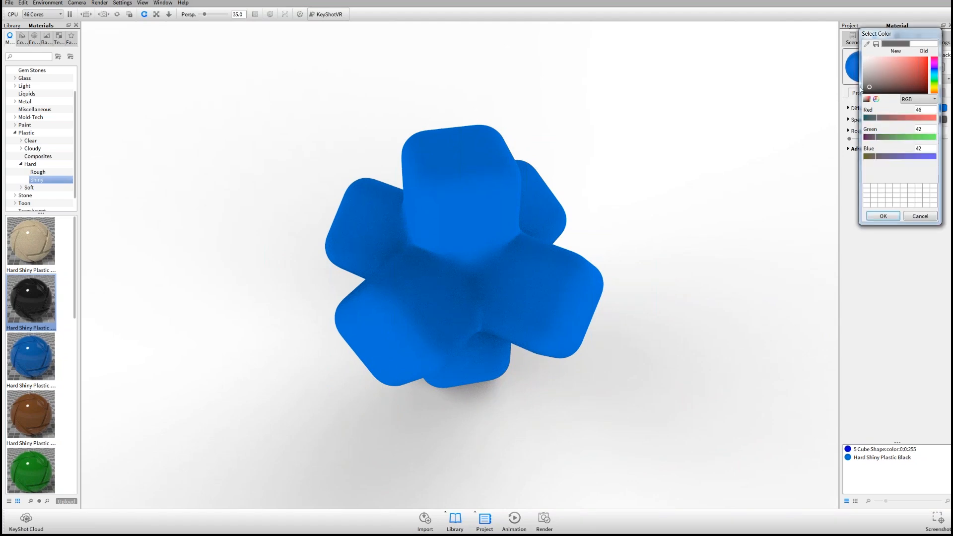
Step: Set the plastic's specular colour back to white, RGB 255, 255, 255, and recheck its reflections on the cubes
{"action": "left_click_drag", "start_coordinate": [870, 90], "coordinate": [851, 65]}
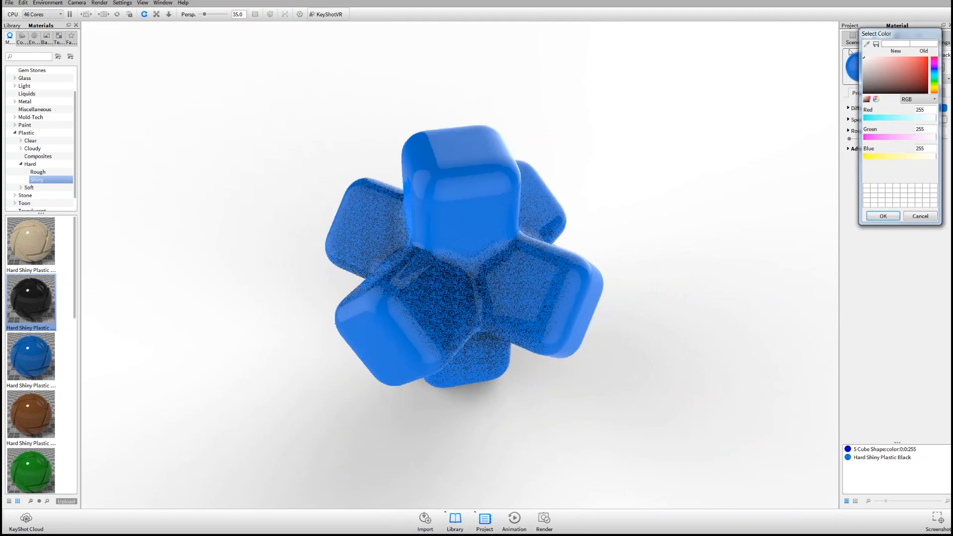
{"action": "left_click", "coordinate": [883, 216]}
{"action": "left_click_drag", "start_coordinate": [504, 190], "coordinate": [440, 139]}
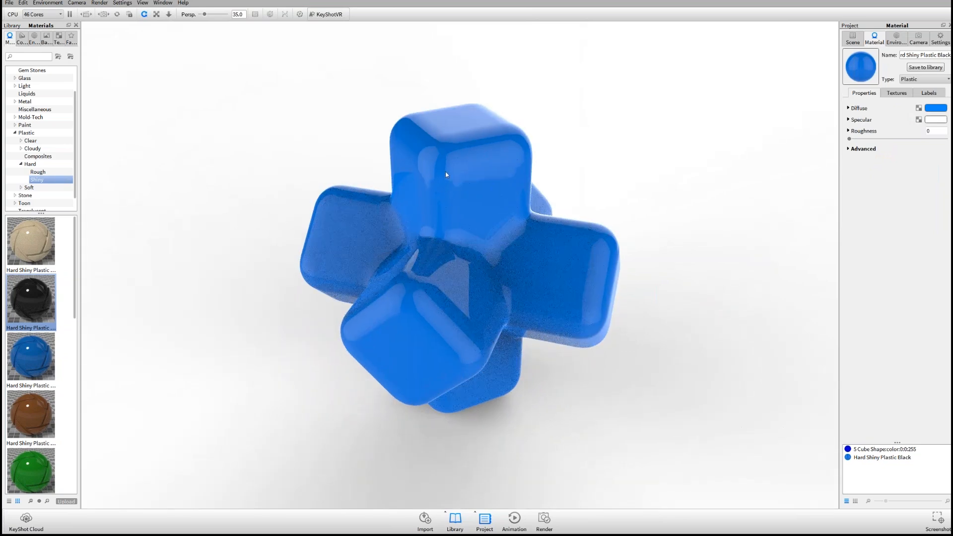
{"action": "left_click", "coordinate": [933, 121]}
{"action": "mouse_move", "coordinate": [870, 70]}
{"action": "left_mouse_down"}
{"action": "mouse_move", "coordinate": [853, 69]}
{"action": "mouse_move", "coordinate": [852, 96]}
{"action": "mouse_move", "coordinate": [862, 56]}
{"action": "left_mouse_up"}
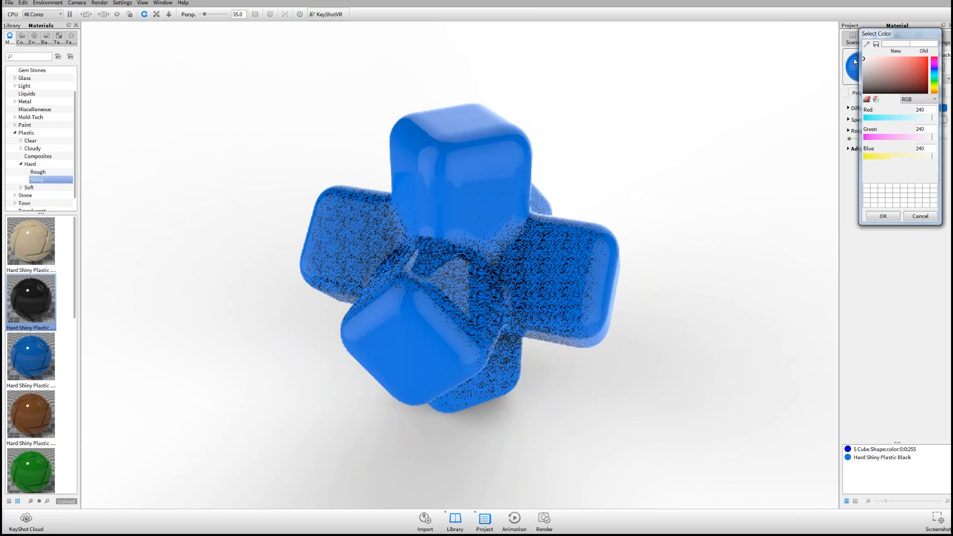
{"action": "left_click", "coordinate": [882, 217]}
{"action": "left_click_drag", "start_coordinate": [388, 205], "coordinate": [417, 211]}
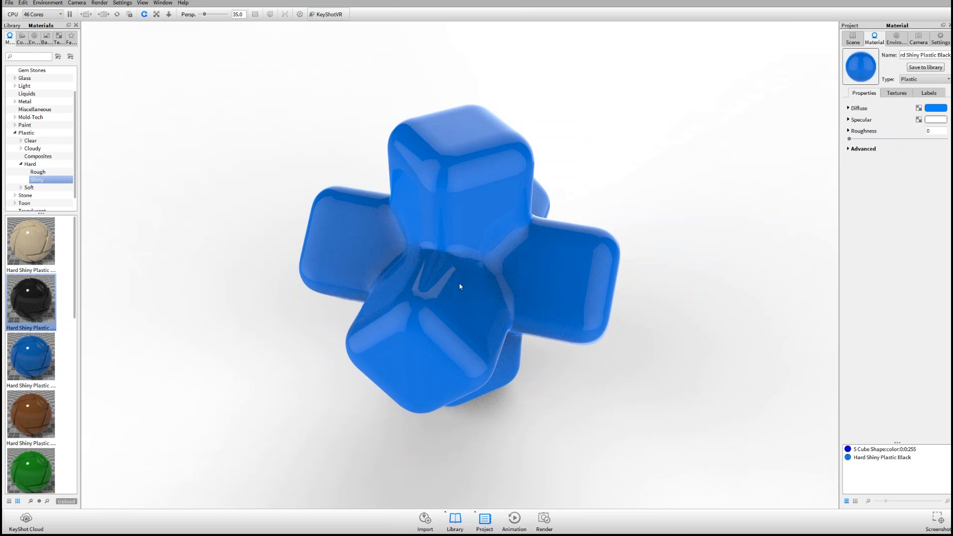
Step: Try roughness values of 0.025 and 0.07 on the plastic and reset the roughness to 0
{"action": "left_click_drag", "start_coordinate": [849, 139], "coordinate": [854, 141]}
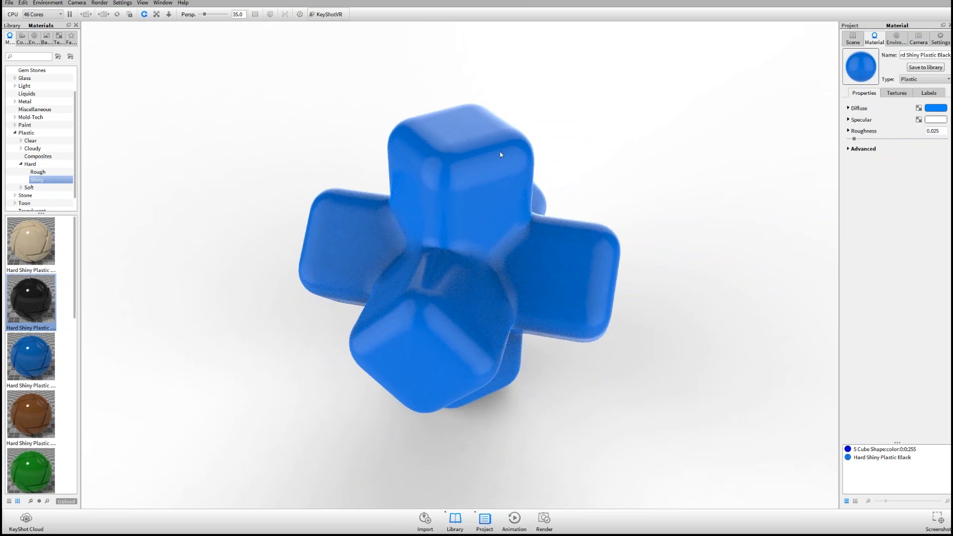
{"action": "left_click_drag", "start_coordinate": [854, 139], "coordinate": [862, 139]}
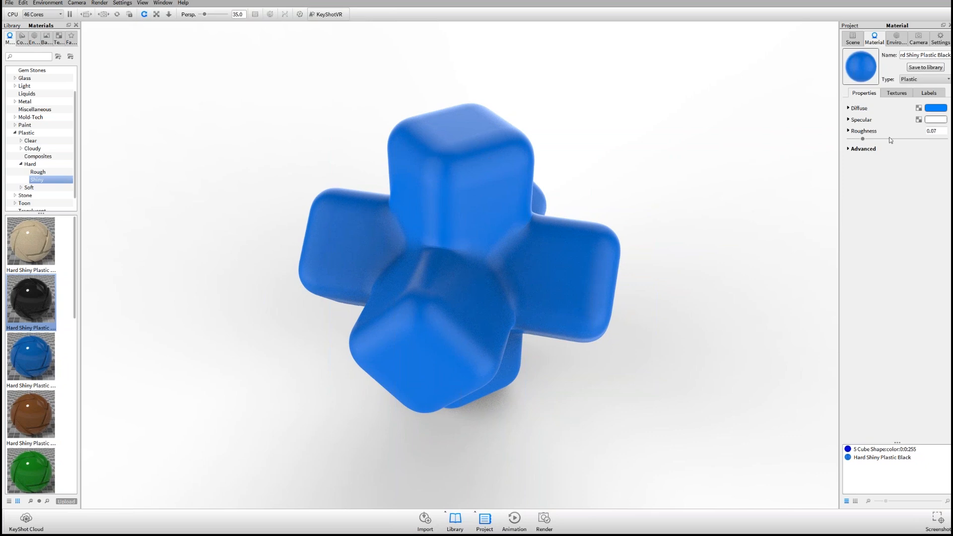
{"action": "left_click_drag", "start_coordinate": [433, 209], "coordinate": [483, 203]}
{"action": "left_click_drag", "start_coordinate": [864, 139], "coordinate": [811, 141]}
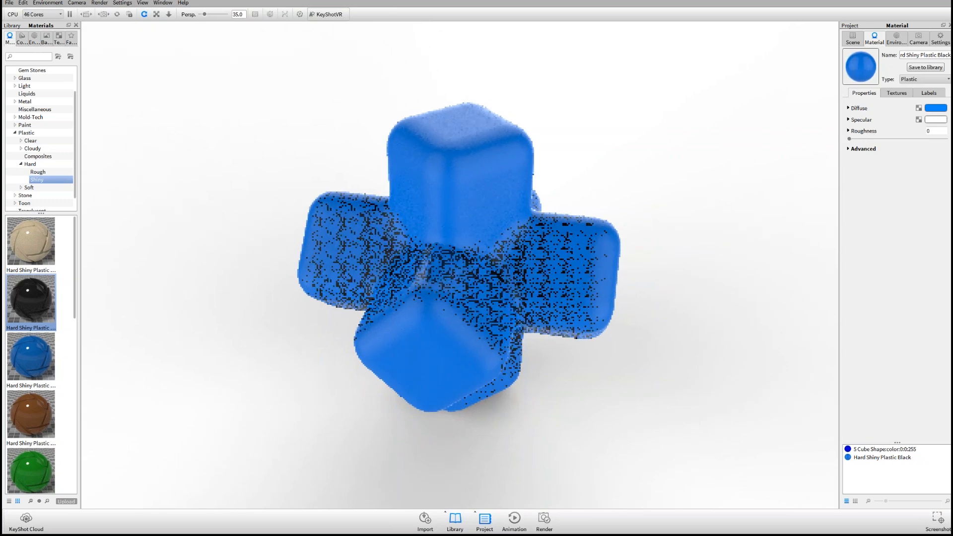
Step: Set the plastic's diffuse colour to black and view the cubes from another angle
{"action": "left_click", "coordinate": [936, 108]}
{"action": "left_click", "coordinate": [864, 81]}
{"action": "left_click", "coordinate": [893, 205]}
{"action": "left_click_drag", "start_coordinate": [536, 268], "coordinate": [551, 298]}
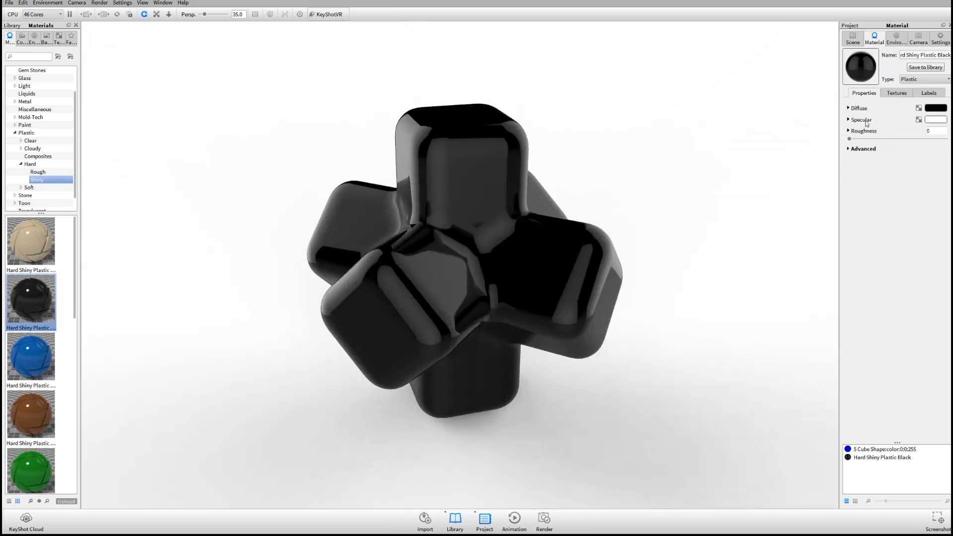
Step: Reveal the plastic's advanced properties and set the specular transmission to white, RGB 255, 255, 255
{"action": "left_click", "coordinate": [861, 150]}
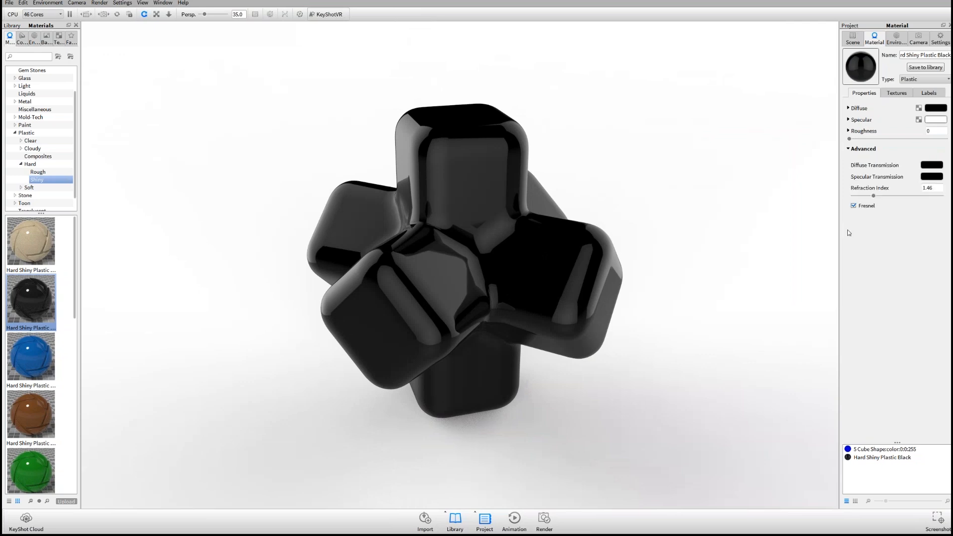
{"action": "left_click_drag", "start_coordinate": [503, 226], "coordinate": [599, 267]}
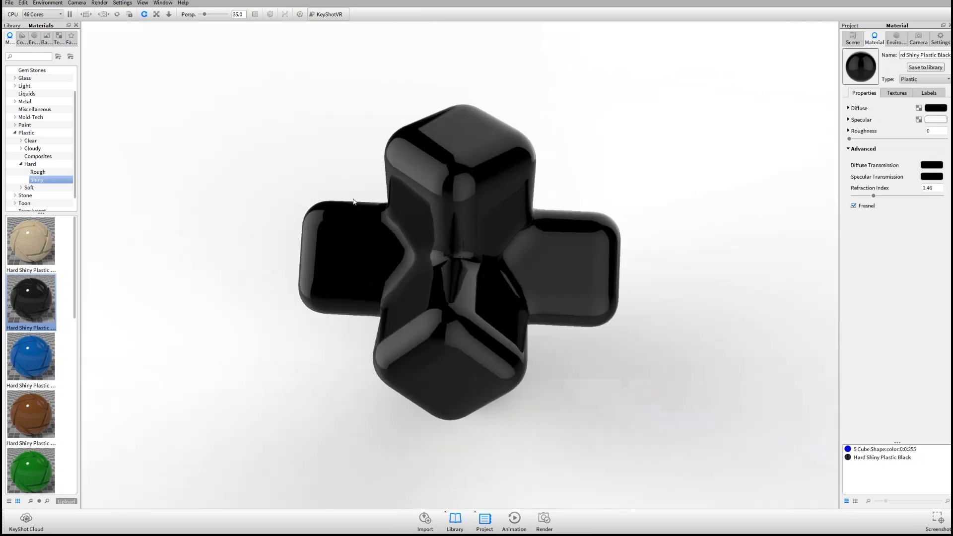
{"action": "left_click_drag", "start_coordinate": [572, 309], "coordinate": [570, 299]}
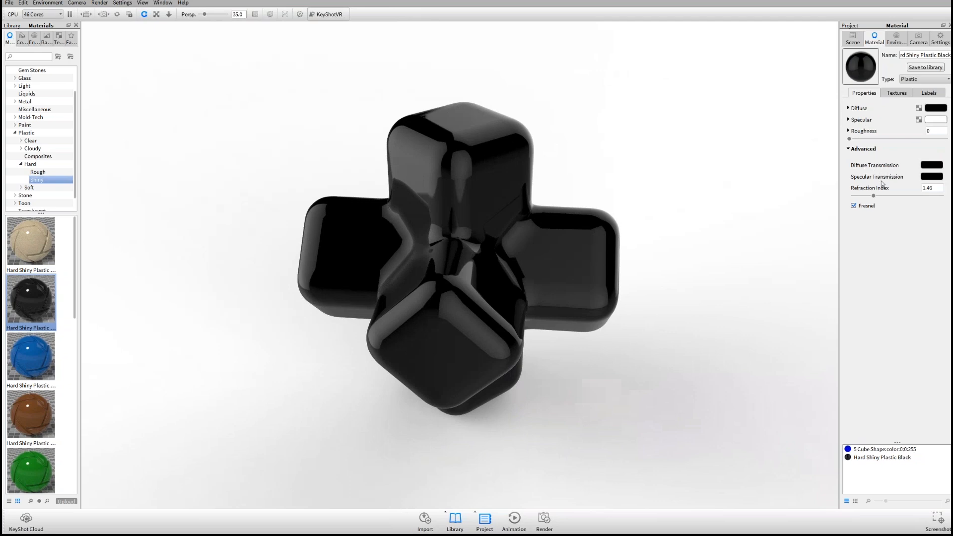
{"action": "left_click_drag", "start_coordinate": [397, 232], "coordinate": [397, 251]}
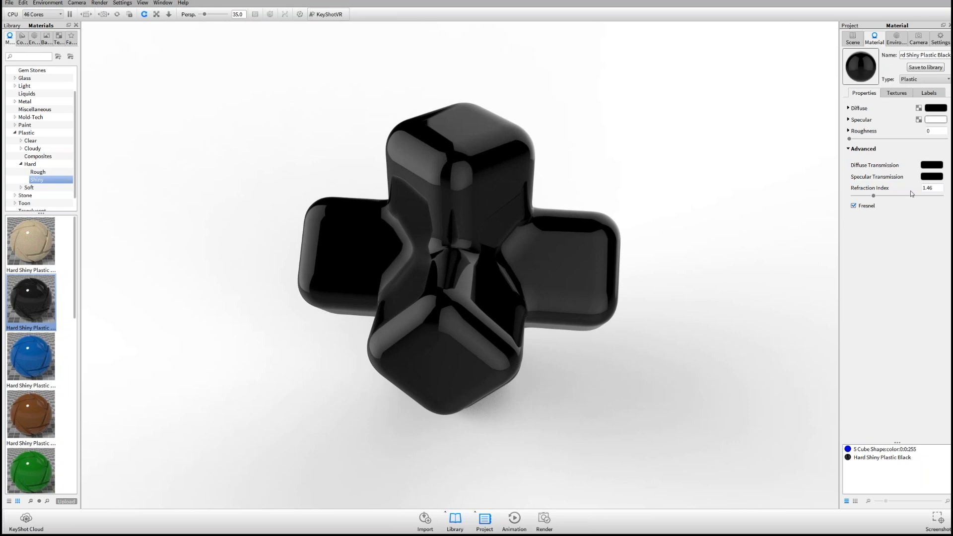
{"action": "left_click", "coordinate": [932, 177]}
{"action": "mouse_move", "coordinate": [877, 139]}
{"action": "left_mouse_down"}
{"action": "mouse_move", "coordinate": [853, 135]}
{"action": "mouse_move", "coordinate": [854, 103]}
{"action": "left_mouse_up"}
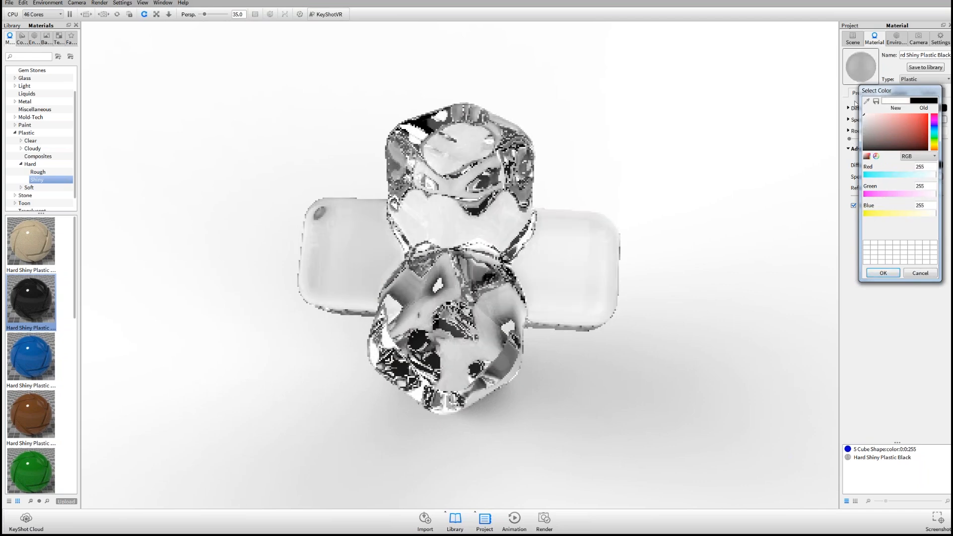
Step: Return the specular transmission to black and try grey levels of 49 and 173, viewing the cubes from other angles
{"action": "left_click_drag", "start_coordinate": [855, 103], "coordinate": [843, 162]}
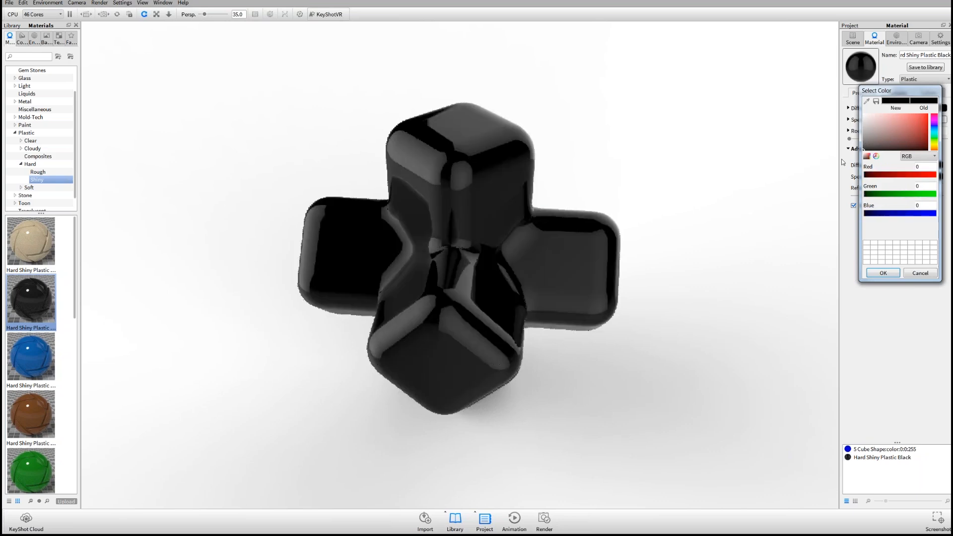
{"action": "left_click_drag", "start_coordinate": [842, 162], "coordinate": [843, 146]}
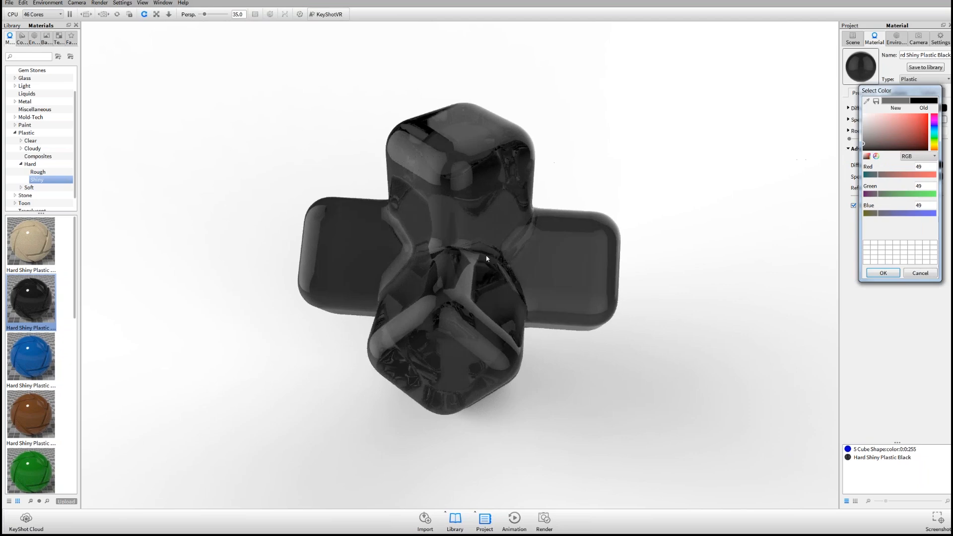
{"action": "left_click_drag", "start_coordinate": [486, 259], "coordinate": [669, 232]}
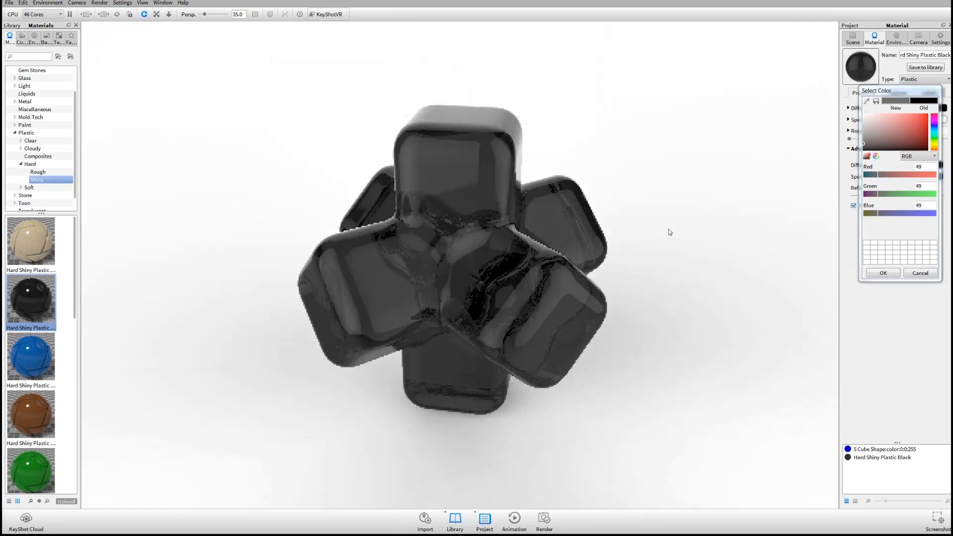
{"action": "left_click_drag", "start_coordinate": [864, 131], "coordinate": [864, 125]}
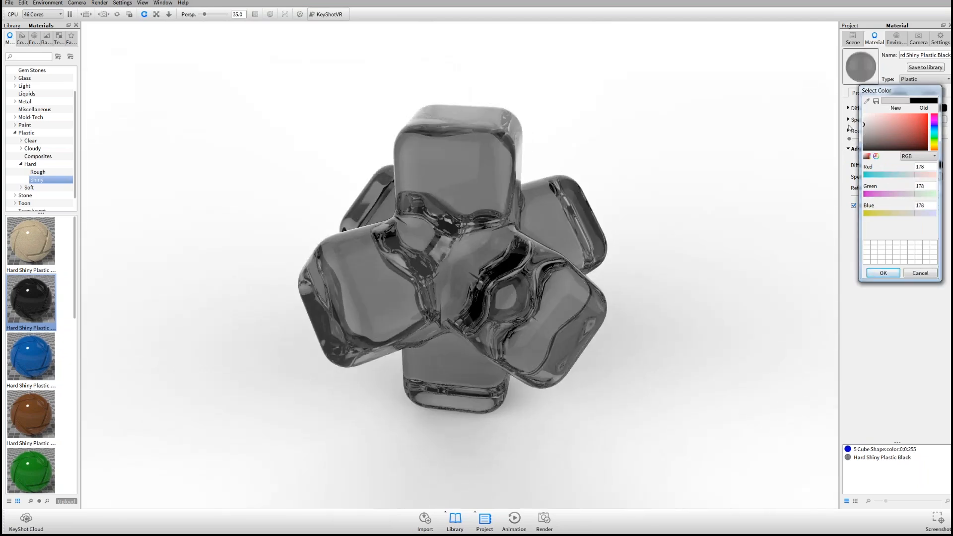
{"action": "left_click_drag", "start_coordinate": [340, 202], "coordinate": [643, 281]}
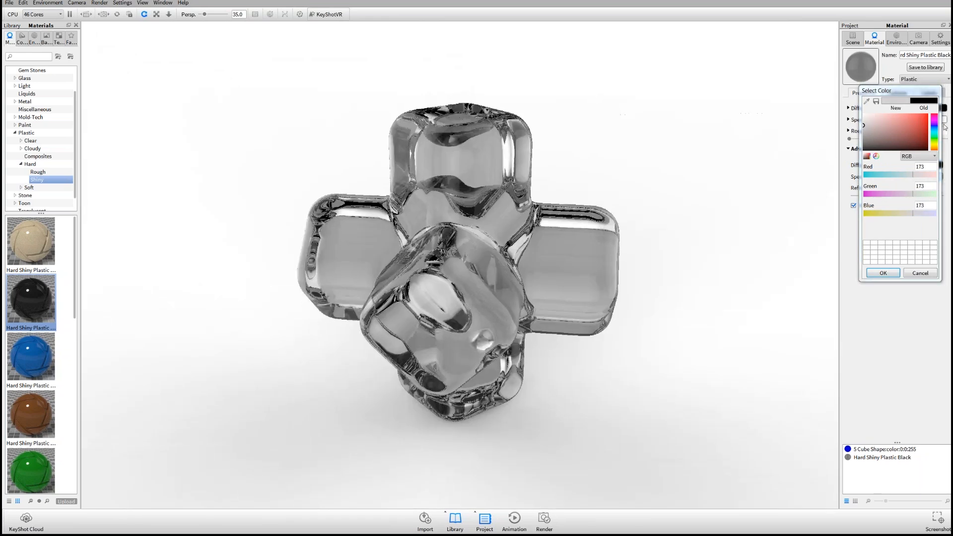
Step: Tint the specular transmission red, RGB 185, 50, 50, inspect the cubes all around, and uncover the material properties behind the colour picker
{"action": "left_click", "coordinate": [911, 124]}
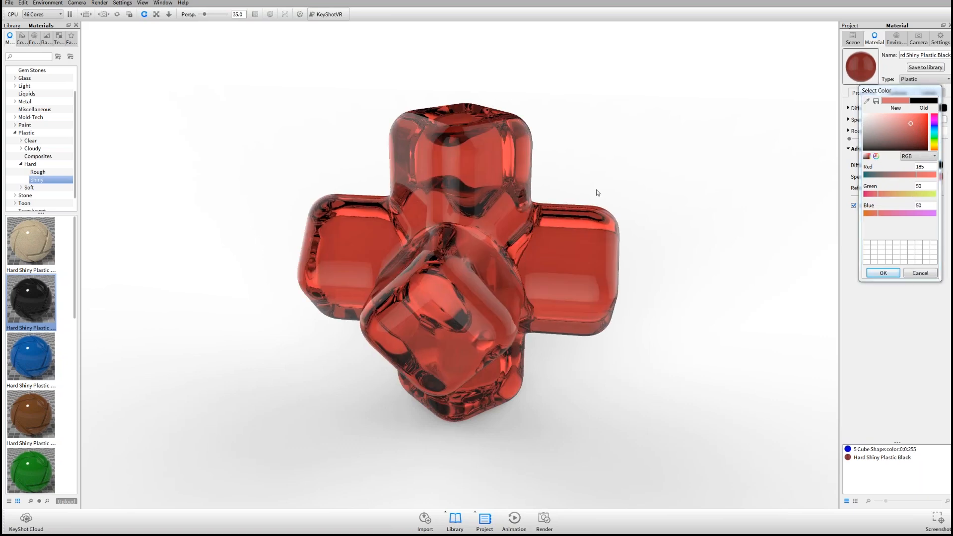
{"action": "left_click_drag", "start_coordinate": [596, 192], "coordinate": [606, 187]}
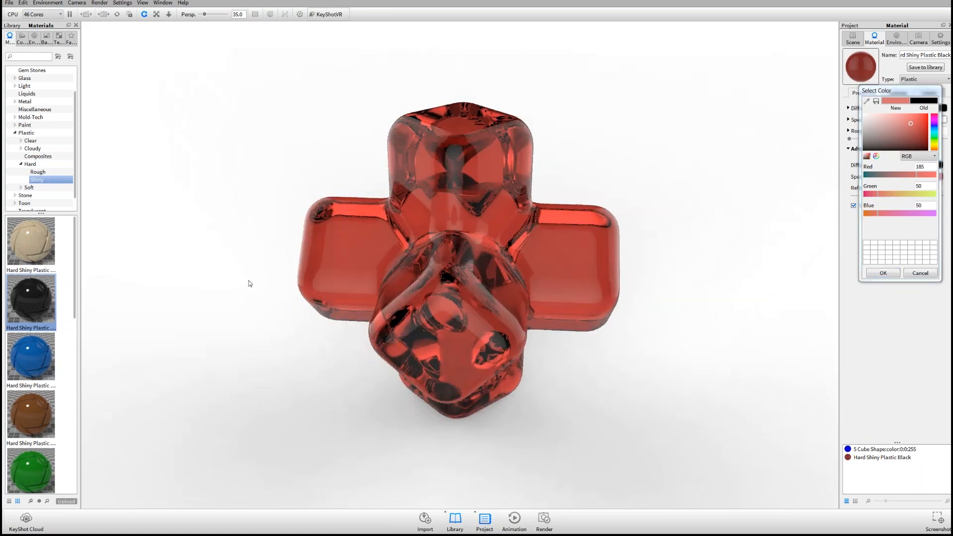
{"action": "left_click_drag", "start_coordinate": [493, 262], "coordinate": [435, 125]}
{"action": "left_click_drag", "start_coordinate": [439, 260], "coordinate": [479, 262]}
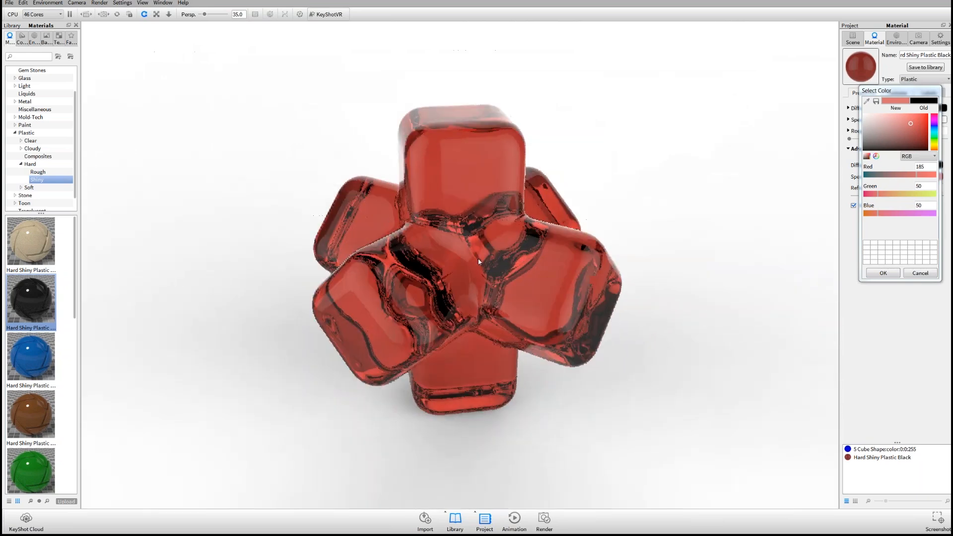
{"action": "left_click_drag", "start_coordinate": [429, 222], "coordinate": [432, 146]}
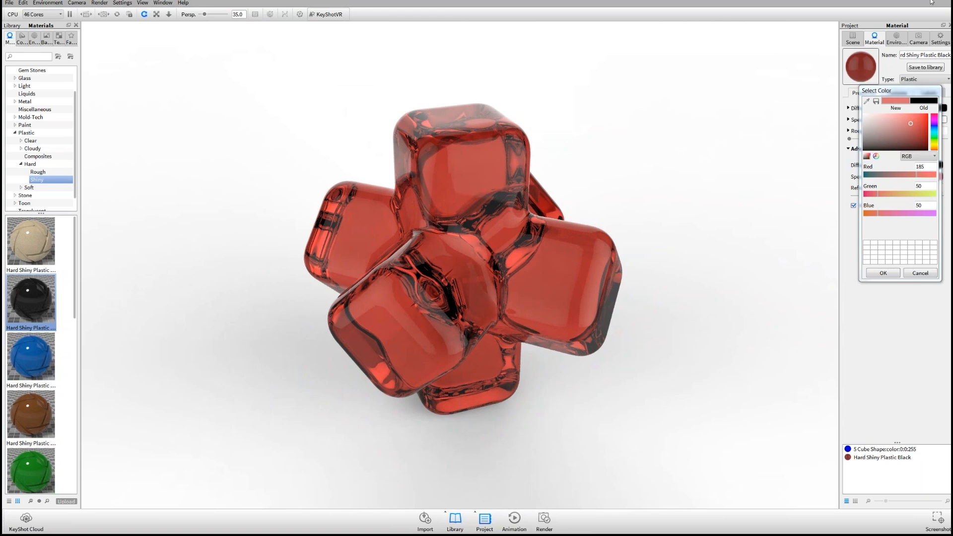
{"action": "left_click_drag", "start_coordinate": [895, 93], "coordinate": [764, 76]}
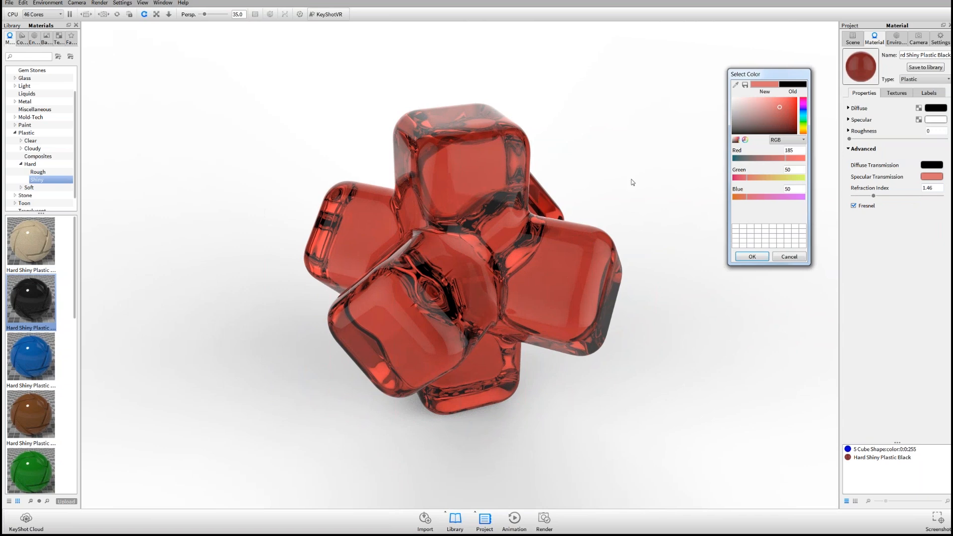
Step: Change the specular transmission tint to blue, RGB 50, 104, 185, and set the scene's ray bounces to 17
{"action": "left_click", "coordinate": [803, 113]}
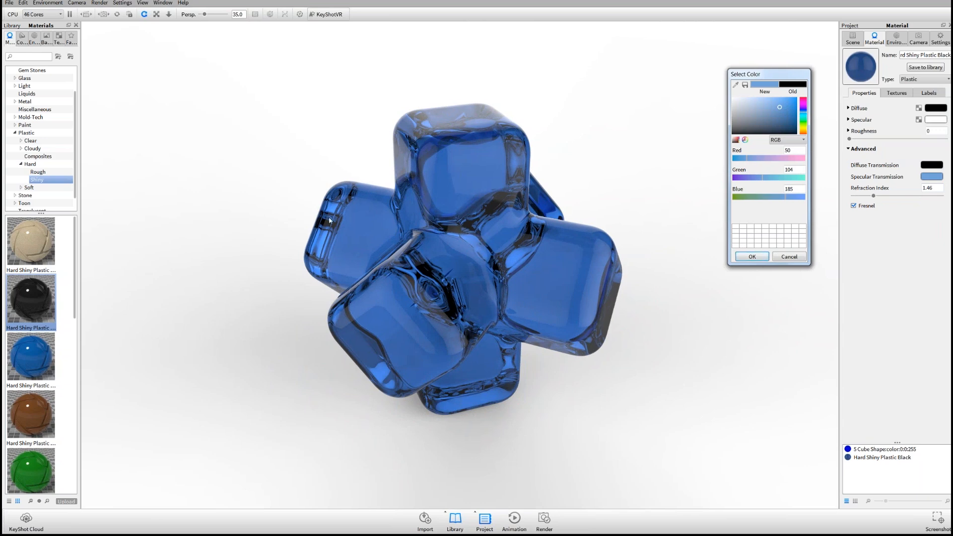
{"action": "left_click", "coordinate": [940, 38]}
{"action": "left_click_drag", "start_coordinate": [862, 129], "coordinate": [878, 130]}
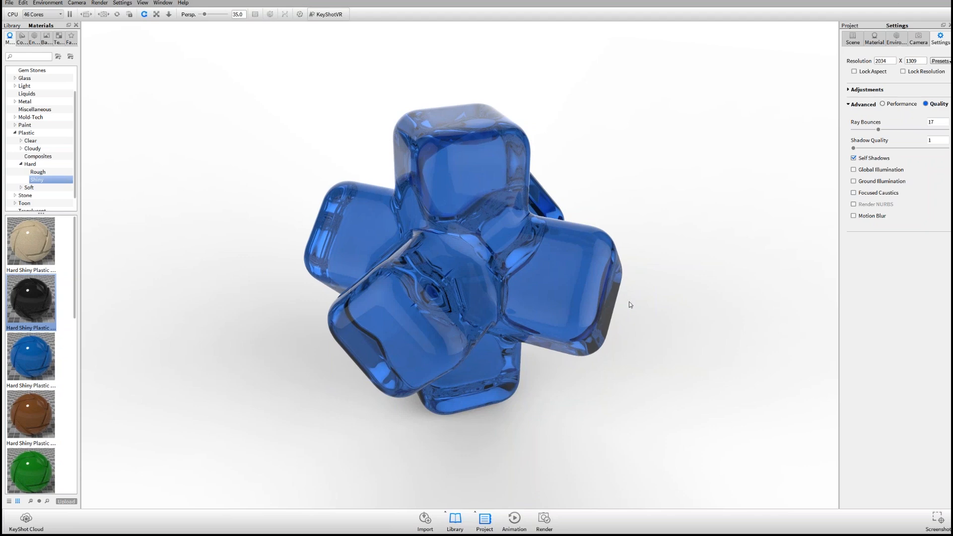
Step: Show the environment settings, inspect the blue cubes from other angles, and bring back their plastic material's properties
{"action": "left_click", "coordinate": [896, 39]}
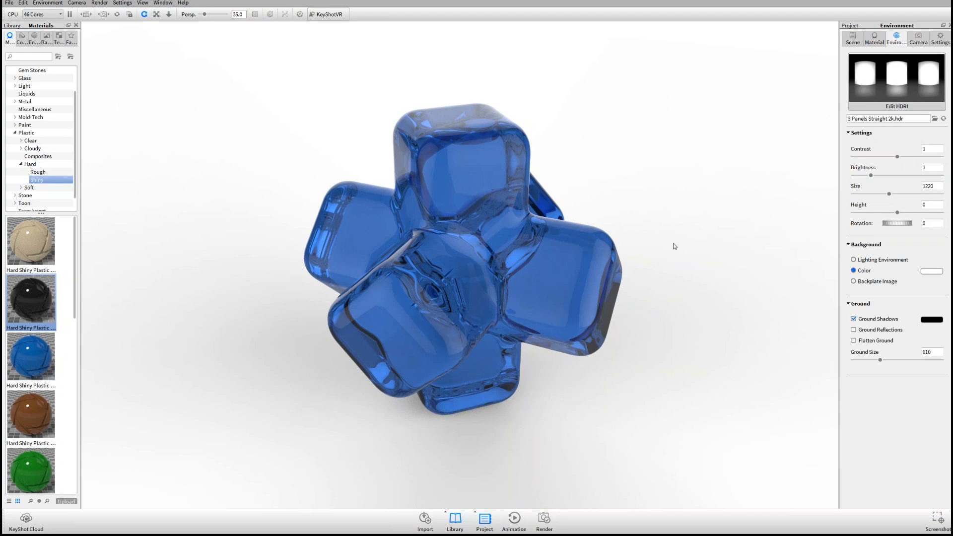
{"action": "left_click_drag", "start_coordinate": [580, 301], "coordinate": [575, 236]}
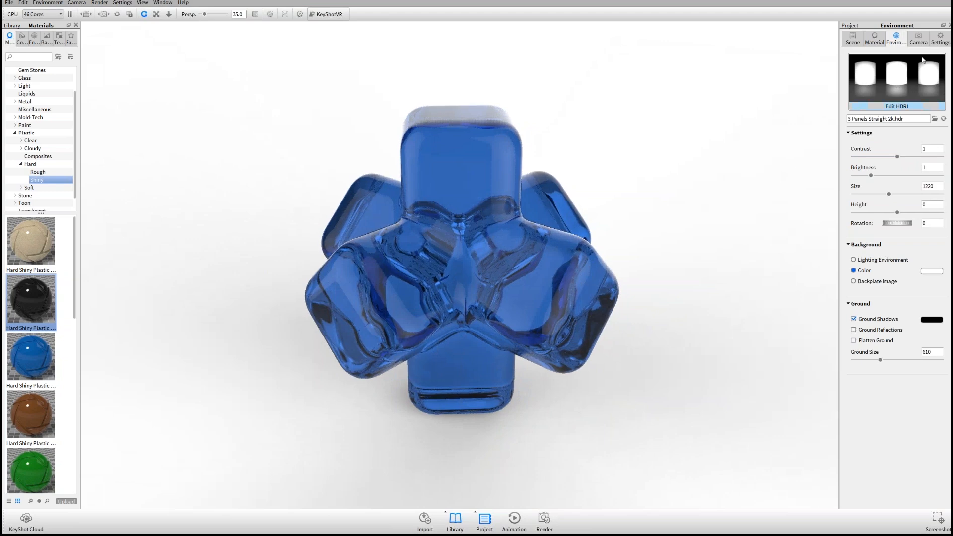
{"action": "left_click_drag", "start_coordinate": [614, 348], "coordinate": [537, 246]}
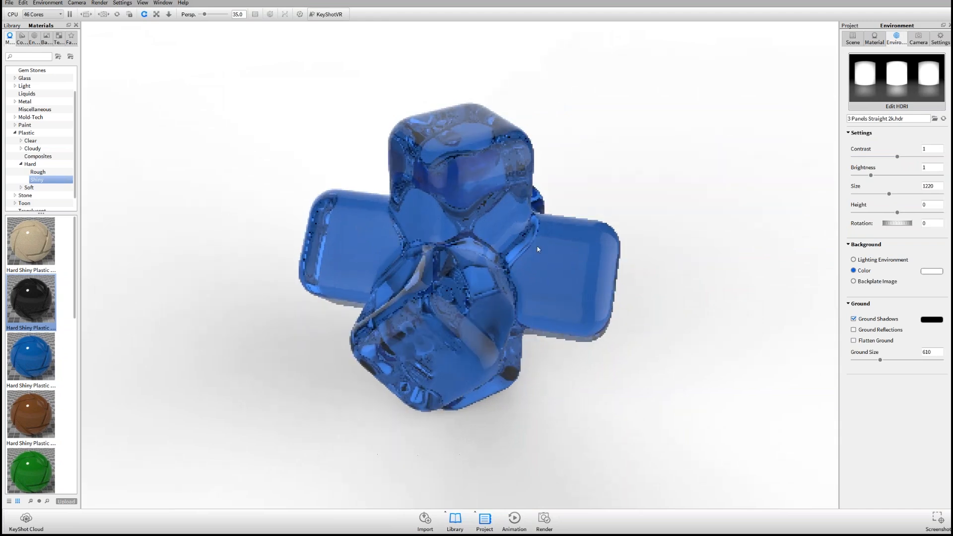
{"action": "double_click", "coordinate": [491, 186]}
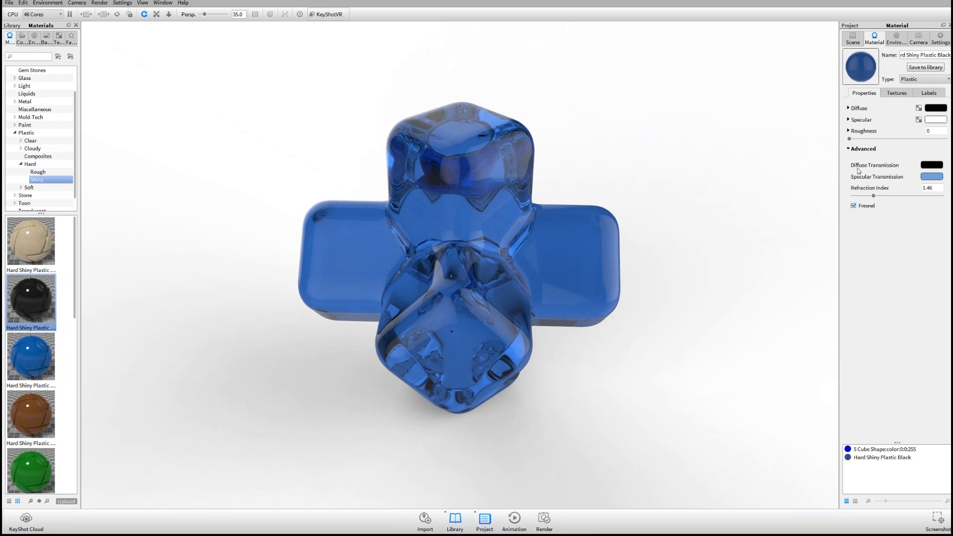
Step: Move the colour picker clear of the material properties and try diffuse transmission grey levels of about 40, 67 and 85
{"action": "left_click", "coordinate": [939, 165]}
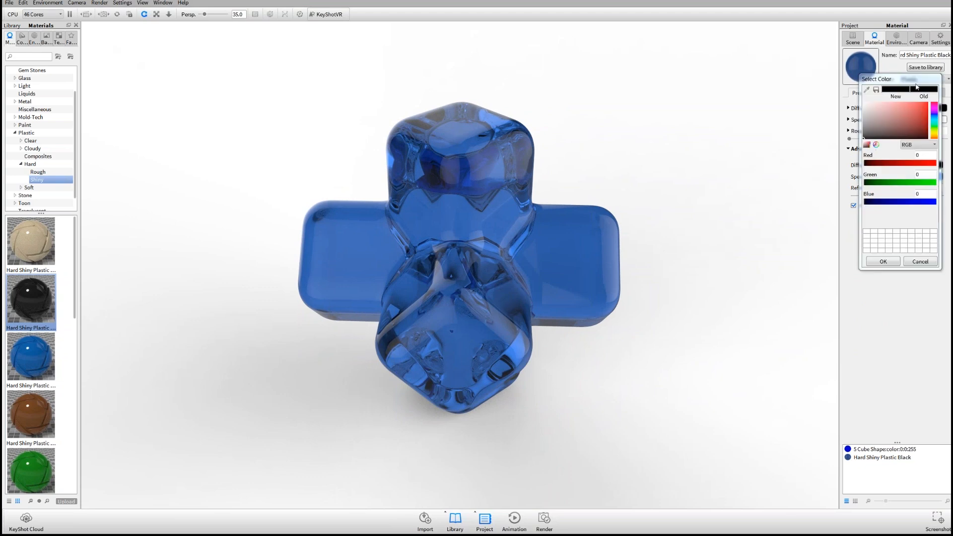
{"action": "left_click_drag", "start_coordinate": [918, 83], "coordinate": [788, 70]}
{"action": "left_click_drag", "start_coordinate": [735, 122], "coordinate": [728, 126]}
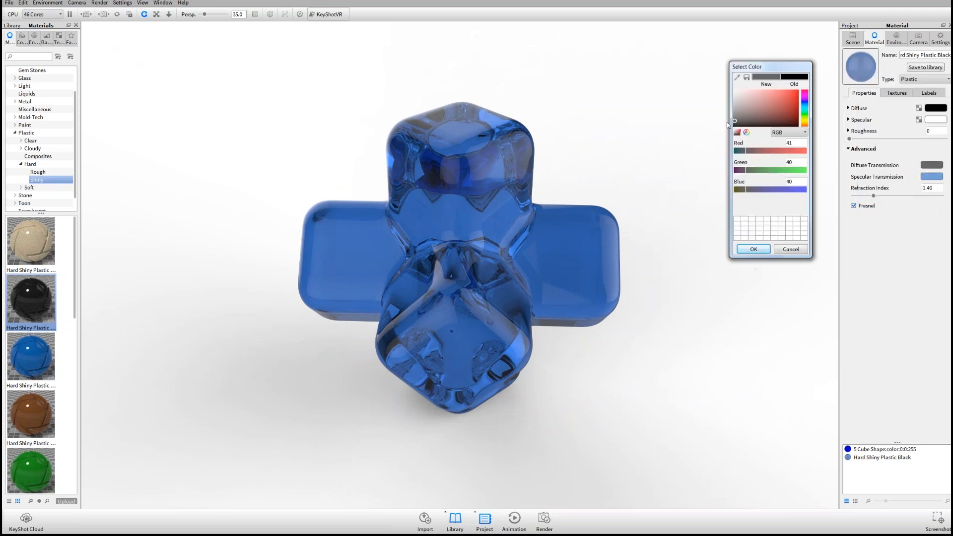
{"action": "left_click", "coordinate": [738, 121]}
{"action": "left_click_drag", "start_coordinate": [728, 123], "coordinate": [725, 118]}
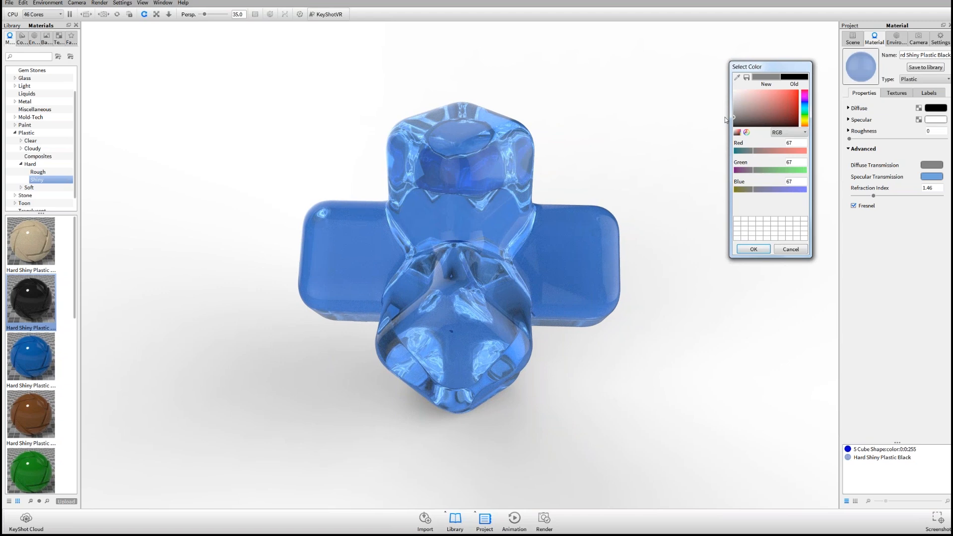
{"action": "left_click_drag", "start_coordinate": [725, 120], "coordinate": [728, 118]}
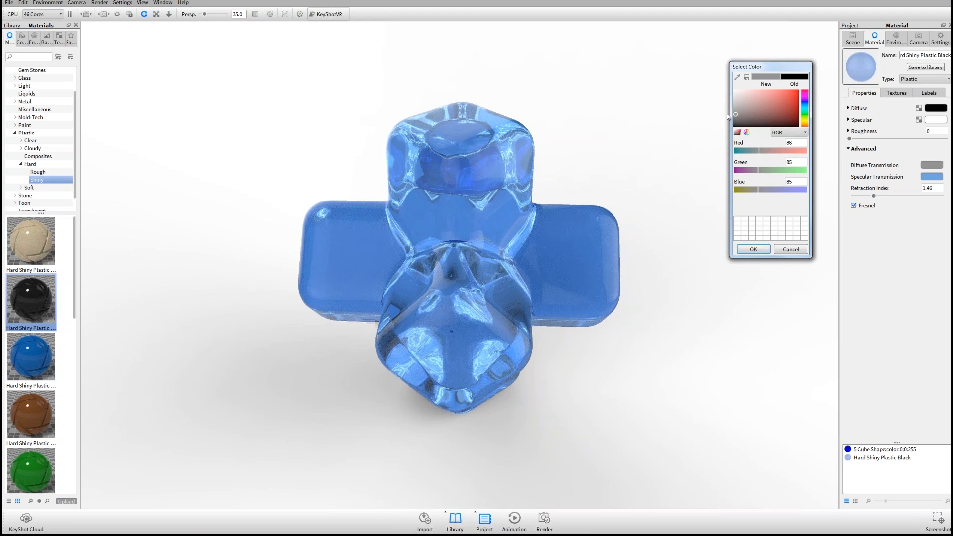
Step: Try the diffuse transmission at white, RGB 255, 255, 255, and at grey levels of 70 and 41, viewing the cubes from other angles
{"action": "left_click_drag", "start_coordinate": [727, 116], "coordinate": [725, 90]}
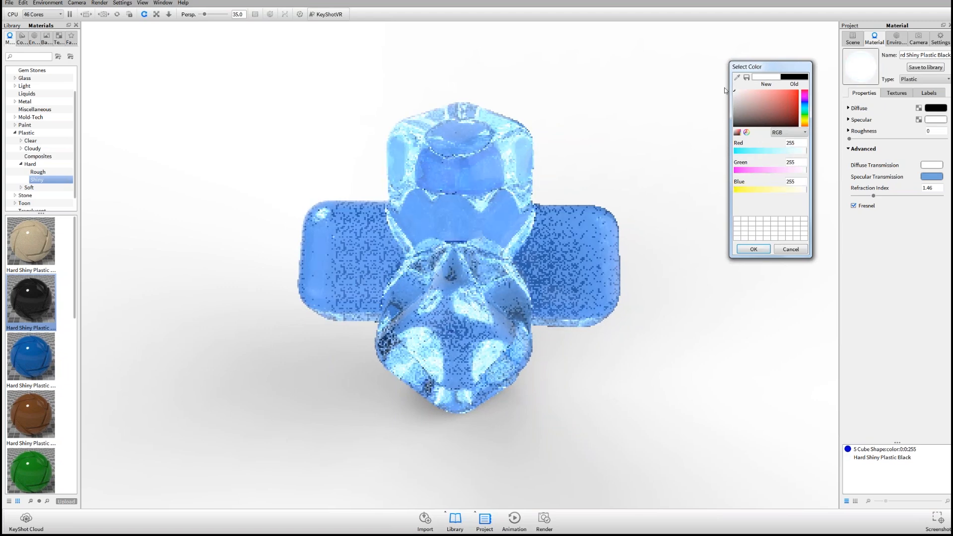
{"action": "left_click_drag", "start_coordinate": [502, 284], "coordinate": [495, 201]}
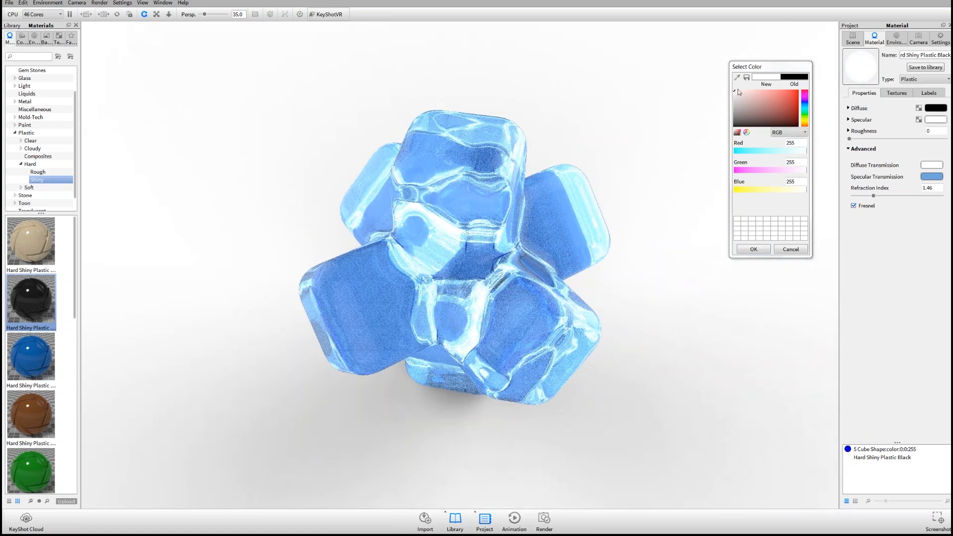
{"action": "left_click_drag", "start_coordinate": [445, 271], "coordinate": [721, 120]}
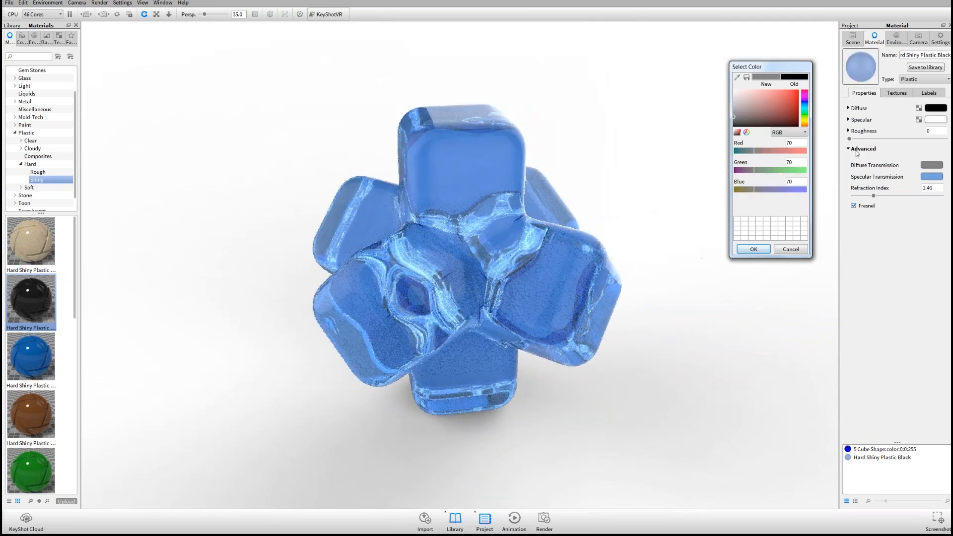
{"action": "left_click_drag", "start_coordinate": [735, 122], "coordinate": [723, 120]}
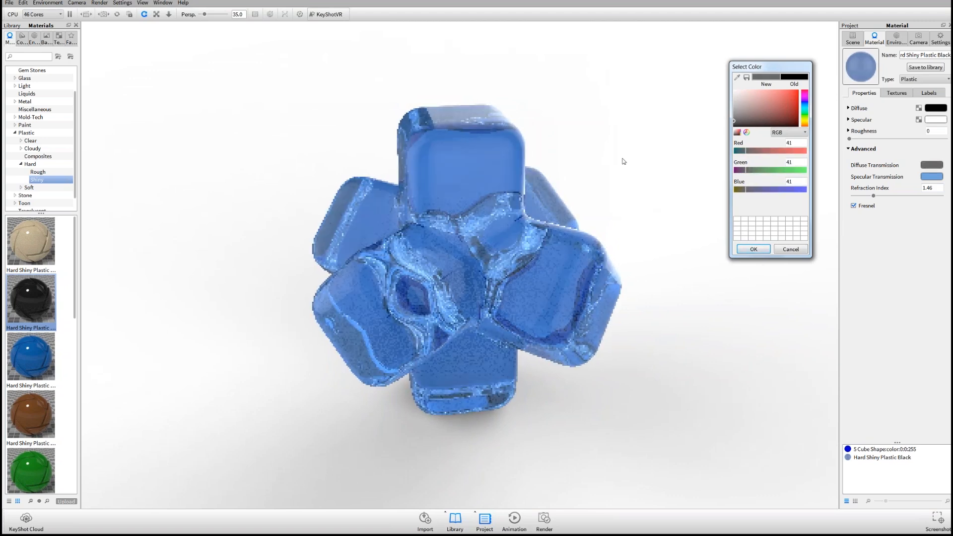
{"action": "left_click_drag", "start_coordinate": [580, 248], "coordinate": [381, 269]}
Step: Brighten the diffuse transmission to white for one more view of the cubes, then return it to black and accept the colour
{"action": "left_click_drag", "start_coordinate": [743, 107], "coordinate": [687, 74]}
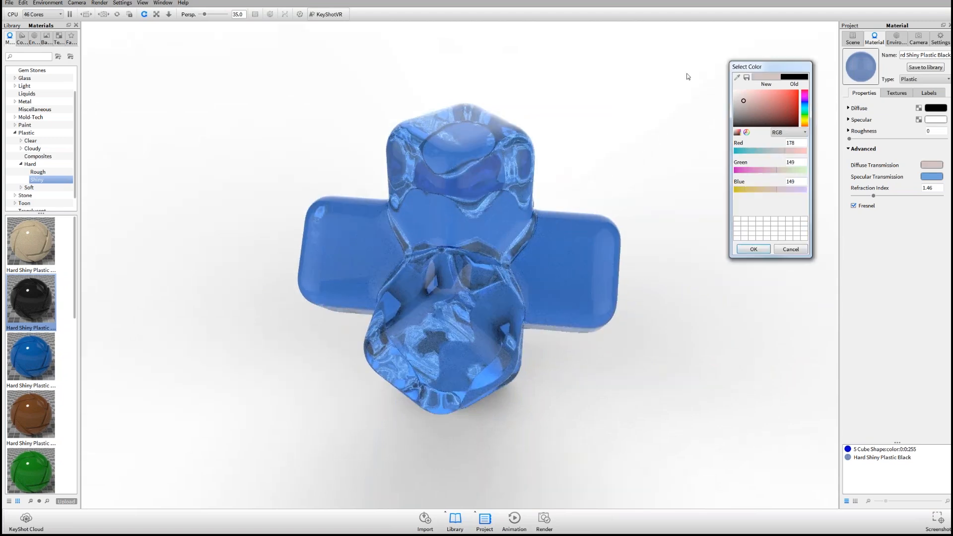
{"action": "left_click_drag", "start_coordinate": [494, 249], "coordinate": [670, 209]}
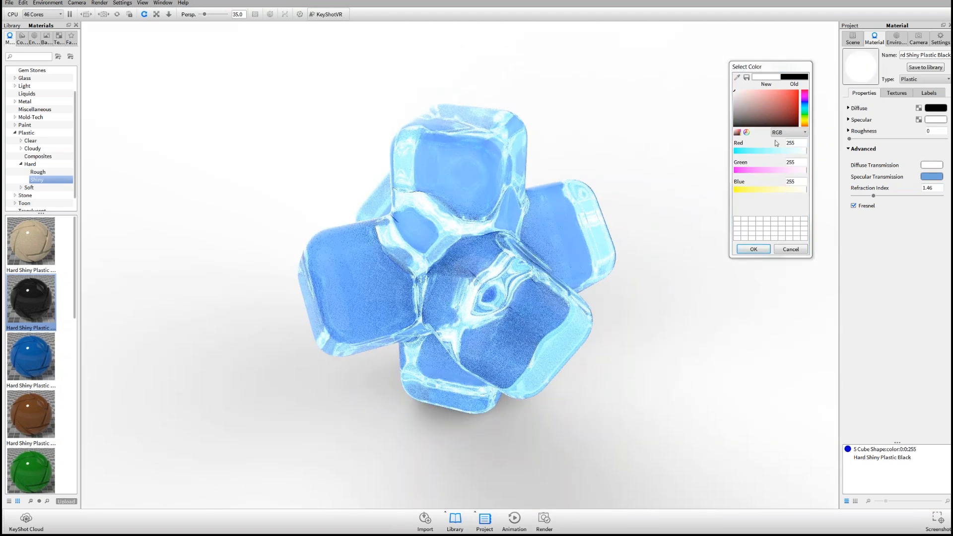
{"action": "left_click_drag", "start_coordinate": [736, 125], "coordinate": [725, 136]}
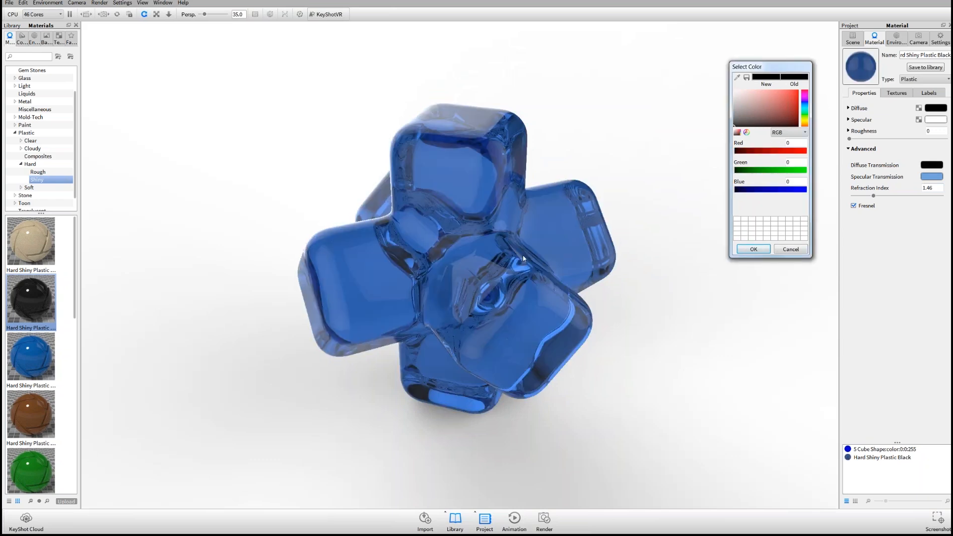
{"action": "left_click", "coordinate": [754, 249]}
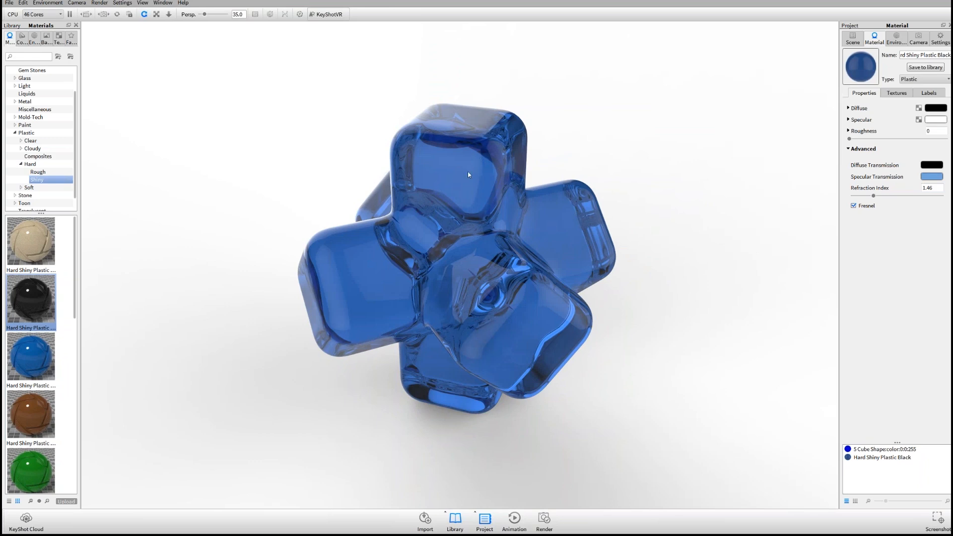
Step: Inspect the transparent blue cubes from several angles
{"action": "left_click_drag", "start_coordinate": [543, 194], "coordinate": [616, 202]}
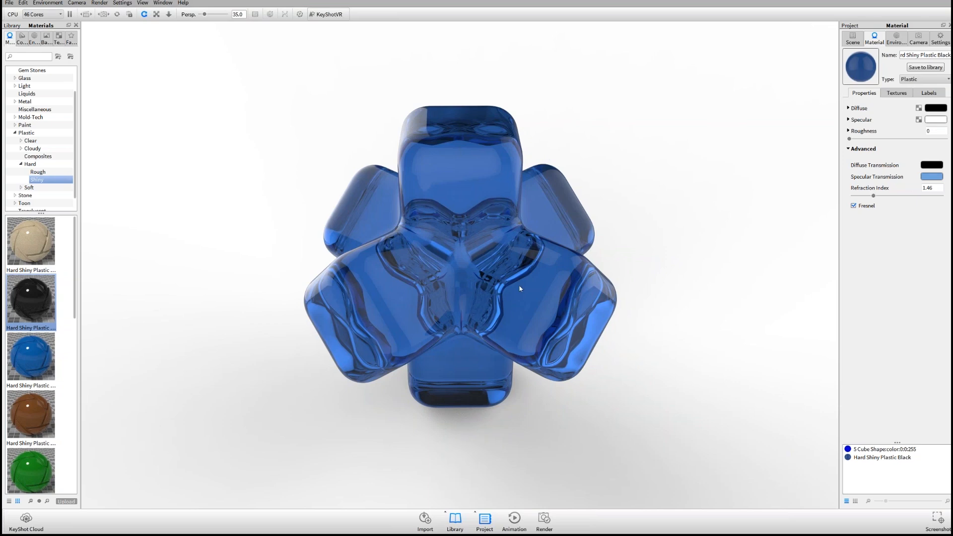
{"action": "left_click_drag", "start_coordinate": [648, 310], "coordinate": [490, 321]}
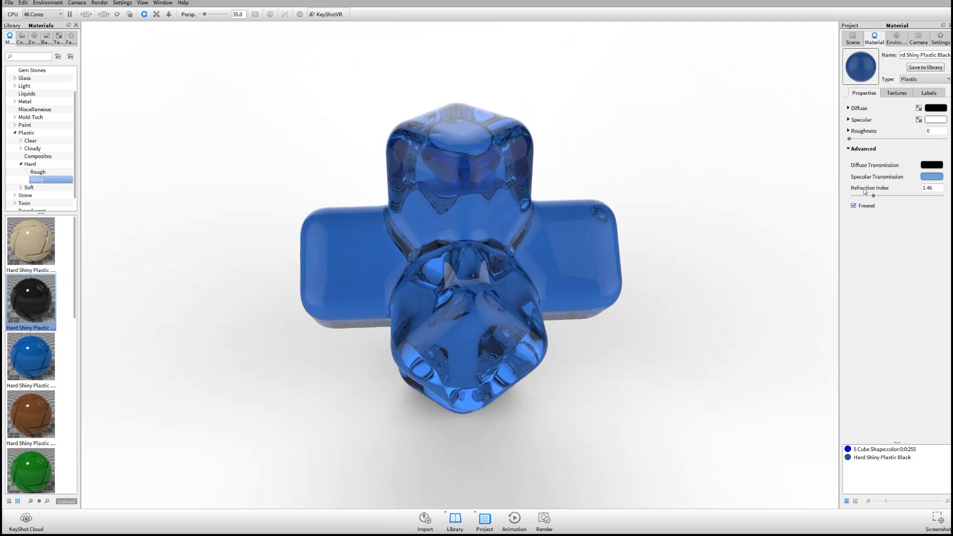
{"action": "left_click_drag", "start_coordinate": [583, 260], "coordinate": [676, 252]}
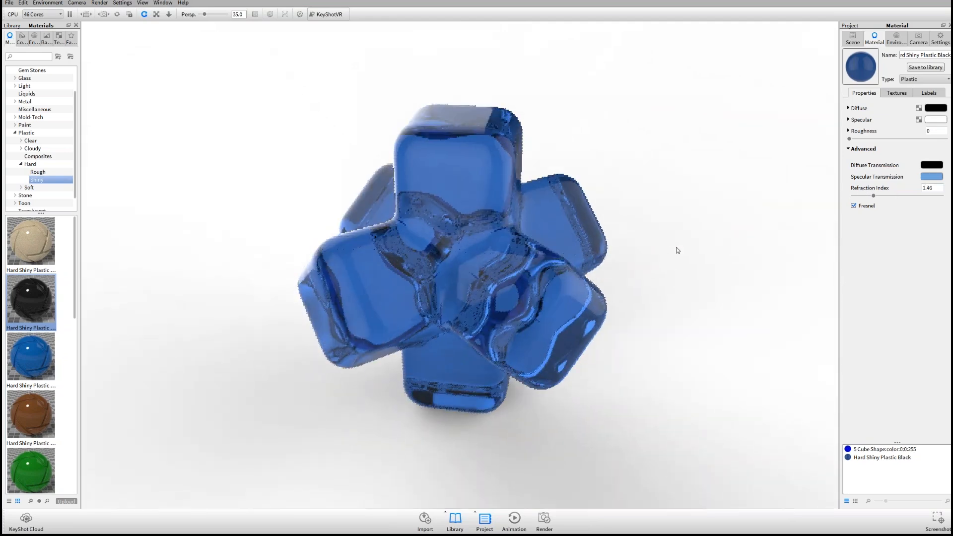
Step: Switch to Adobe Reader and show the Refractive Index page of Transparent Materials.pdf
{"action": "key", "text": "alt+Tab"}
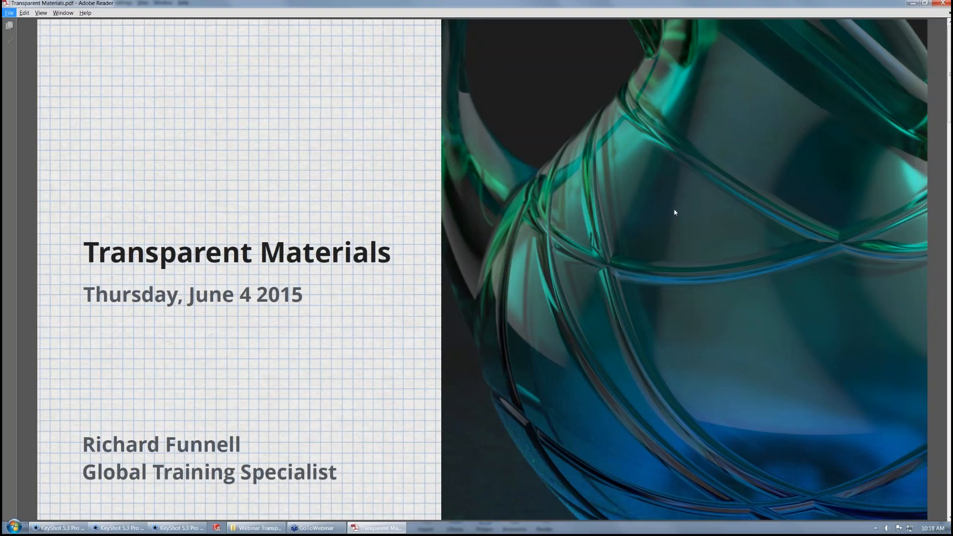
{"action": "left_click", "coordinate": [179, 193]}
{"action": "scroll", "coordinate": [505, 162], "scroll_direction": "down", "scroll_amount": 1}
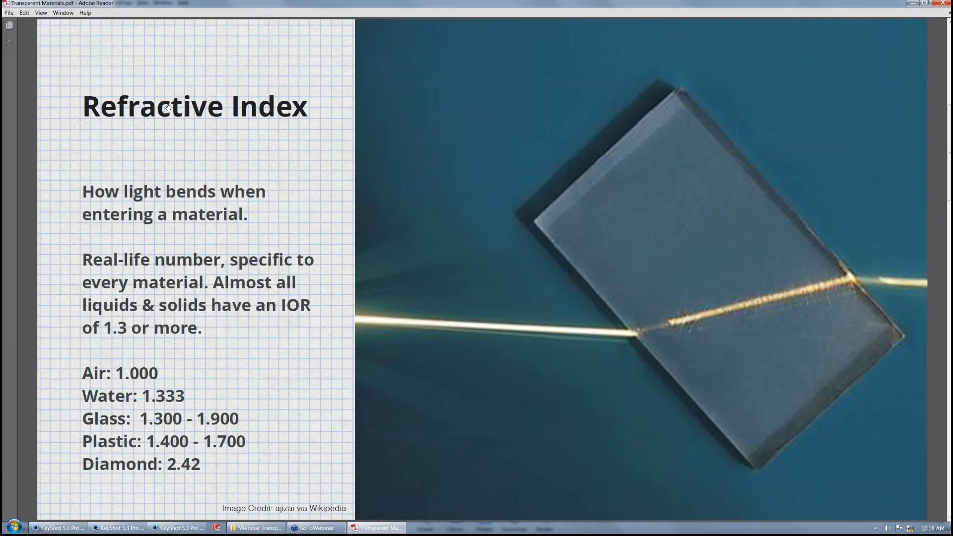
{"action": "key", "text": "alt+Tab"}
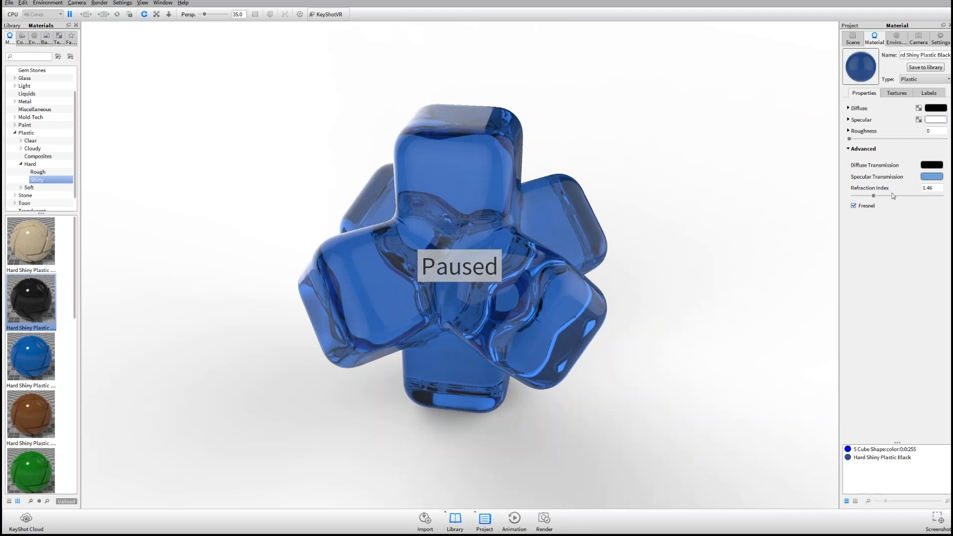
{"action": "key", "text": "alt+Tab"}
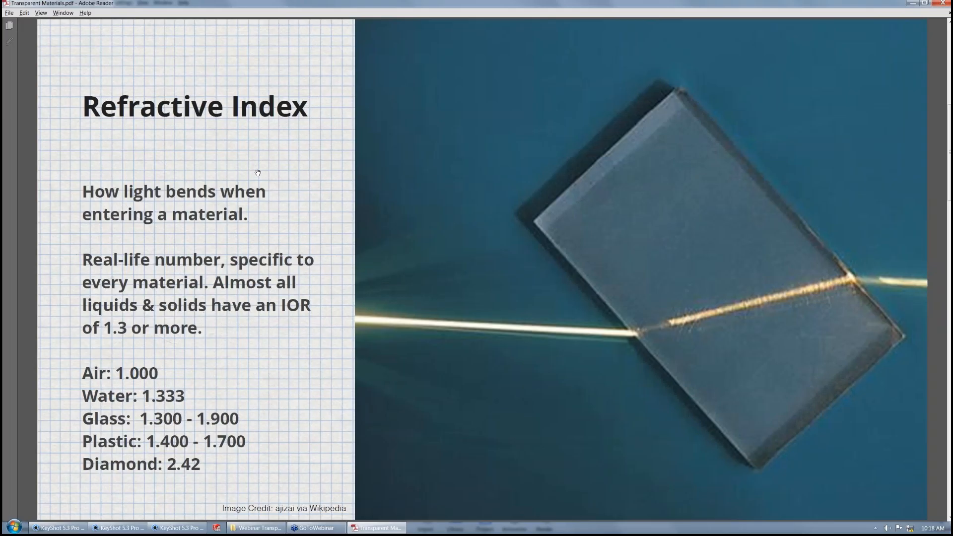
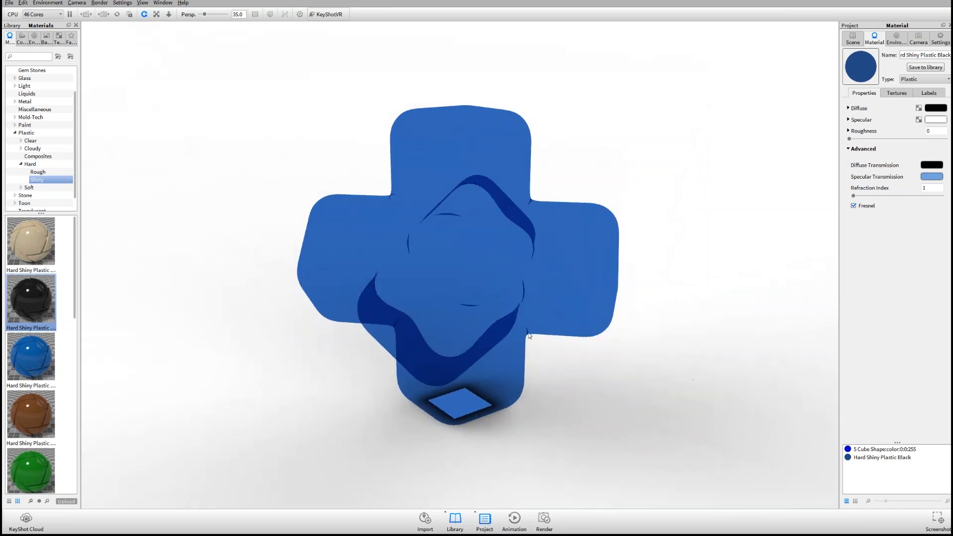
Step: View the cubes from another angle, look up water's refractive index in Adobe Reader, and return to KeyShot
{"action": "left_click_drag", "start_coordinate": [415, 309], "coordinate": [675, 326]}
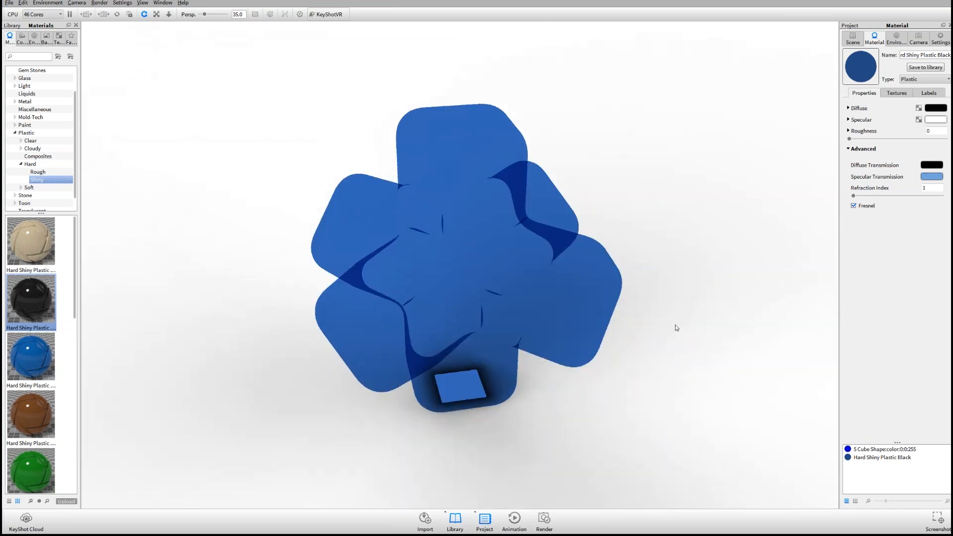
{"action": "key", "text": "alt+Tab"}
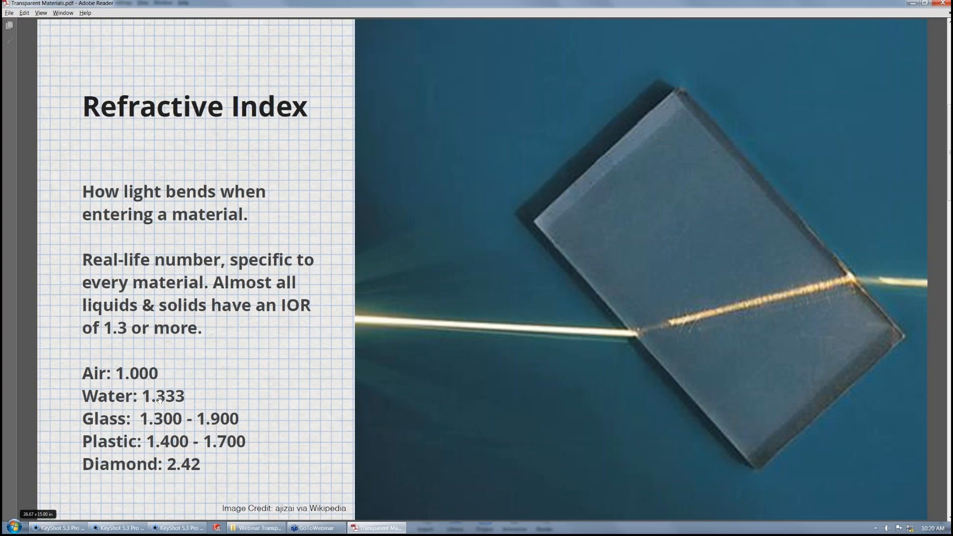
{"action": "key", "text": "alt+Tab"}
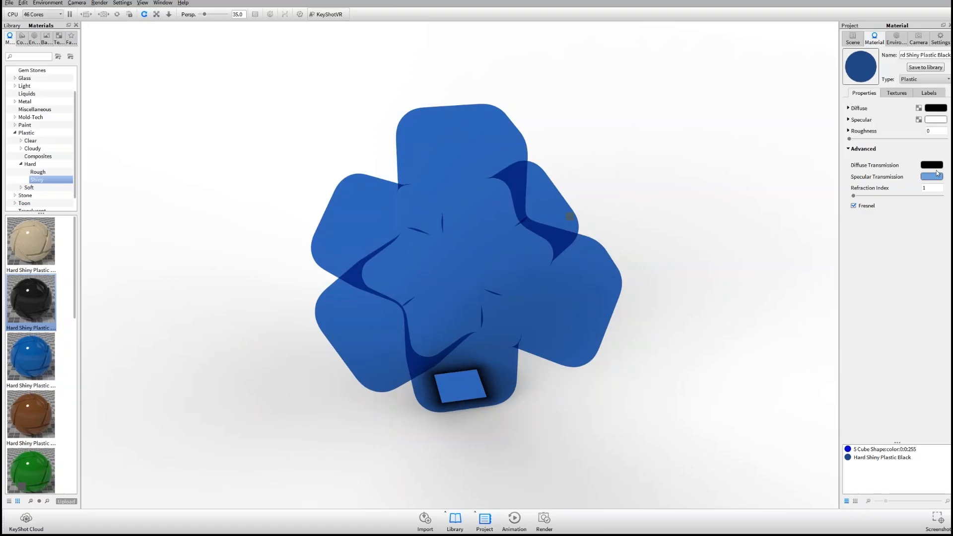
Step: Set the plastic's refraction index to 1.333 and view the cubes from a slightly different angle
{"action": "left_click", "coordinate": [931, 187]}
{"action": "type", "text": ".333"}
{"action": "key", "text": "Tab"}
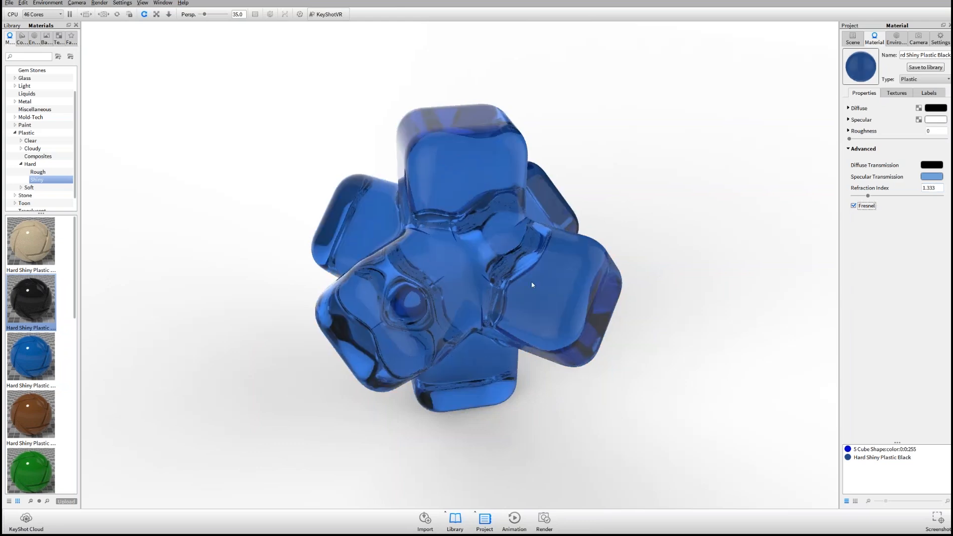
{"action": "left_click_drag", "start_coordinate": [516, 305], "coordinate": [550, 299]}
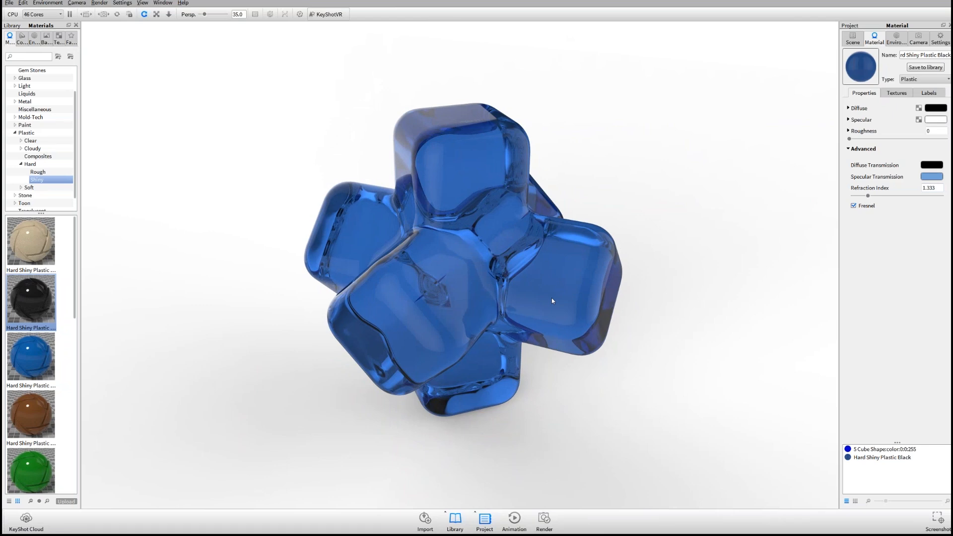
Step: Compare the cubes with the refractive index list in Adobe Reader, then minimize the PDF to return to KeyShot
{"action": "key", "text": "alt+Tab"}
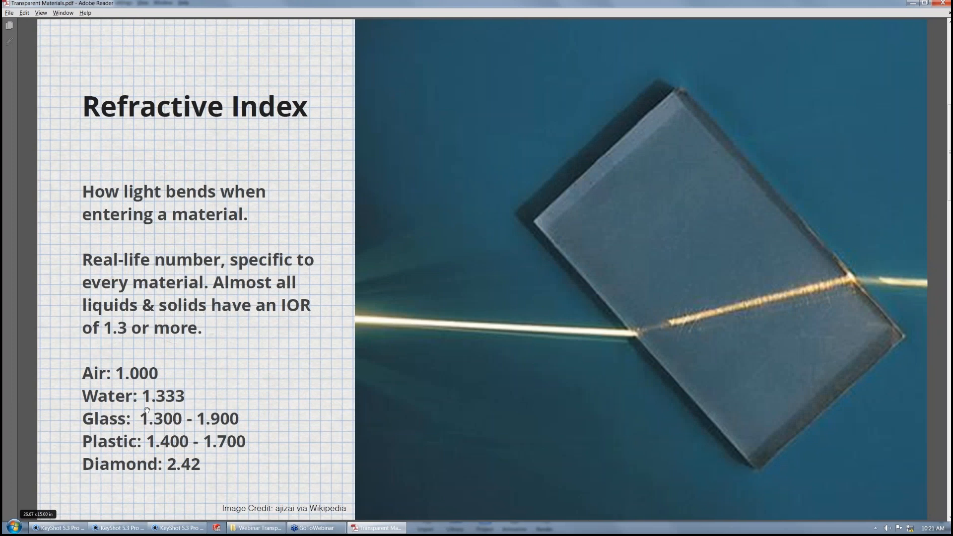
{"action": "key", "text": "alt+Tab"}
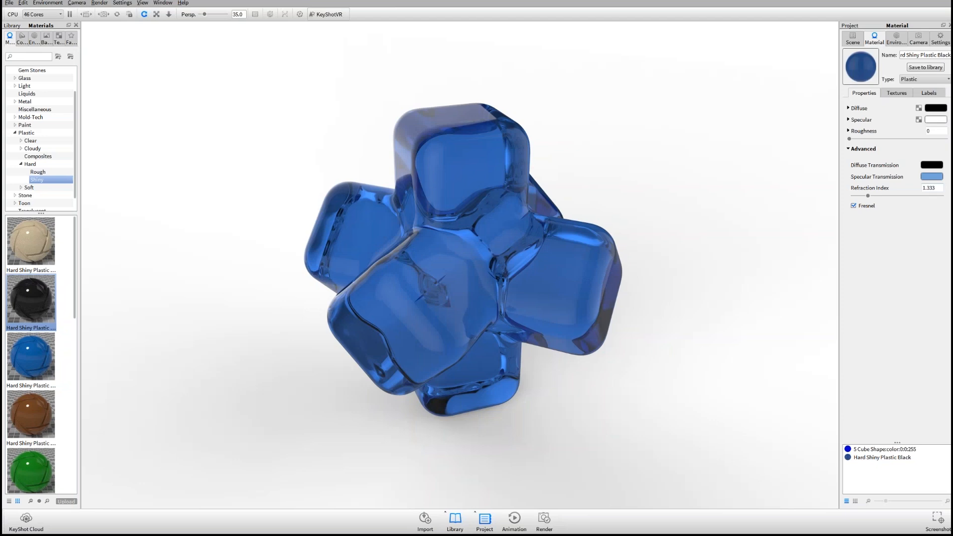
{"action": "key", "text": "alt+Tab"}
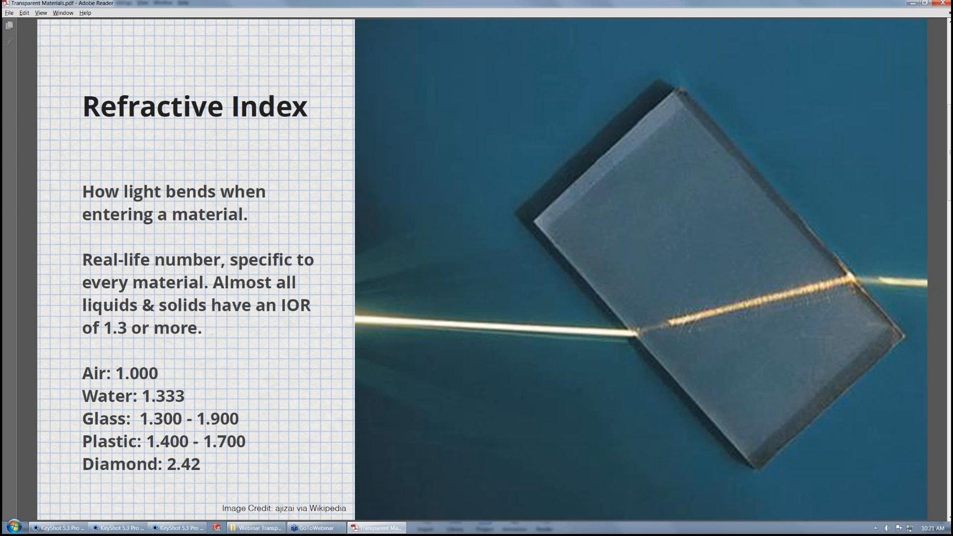
{"action": "left_click", "coordinate": [911, 4]}
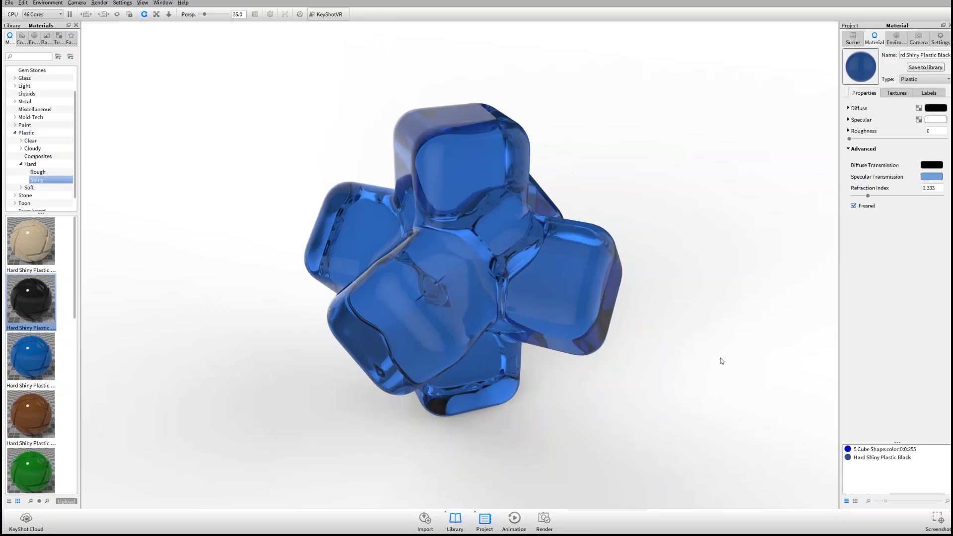
Step: Apply the Glass Basic White material from the clear basic glass library to the cubes and view them from different angles
{"action": "left_click_drag", "start_coordinate": [478, 295], "coordinate": [665, 308]}
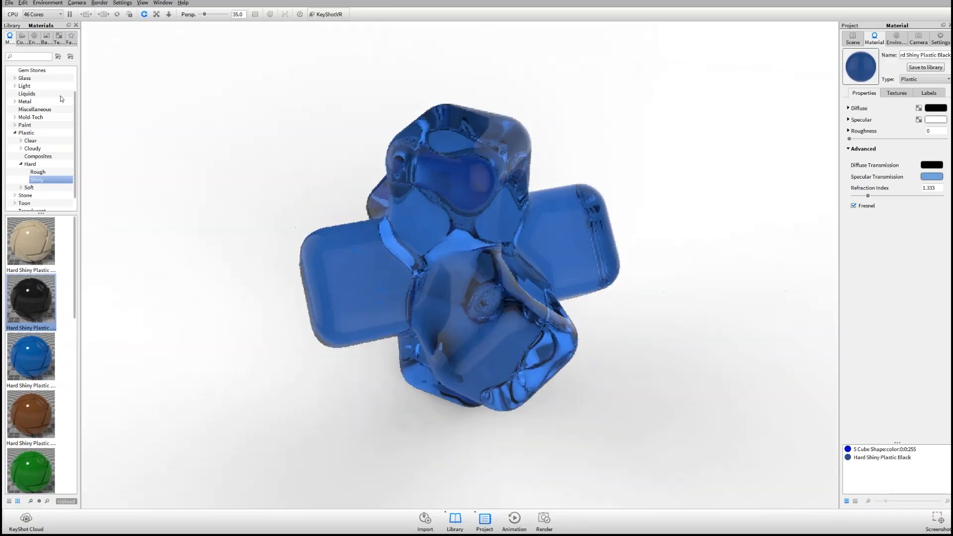
{"action": "left_click", "coordinate": [15, 133]}
{"action": "left_click", "coordinate": [15, 109]}
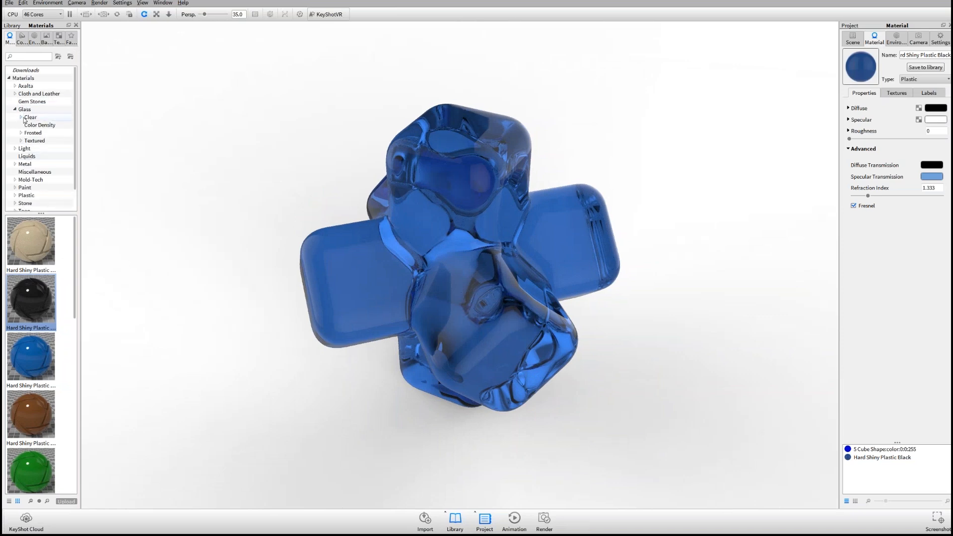
{"action": "left_click", "coordinate": [21, 118]}
{"action": "left_click", "coordinate": [37, 126]}
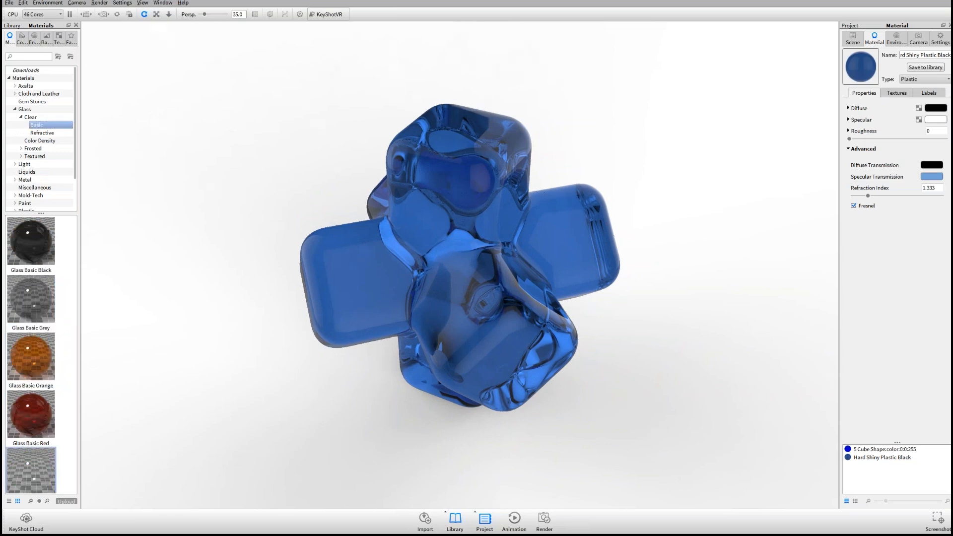
{"action": "left_click_drag", "start_coordinate": [30, 469], "coordinate": [546, 235]}
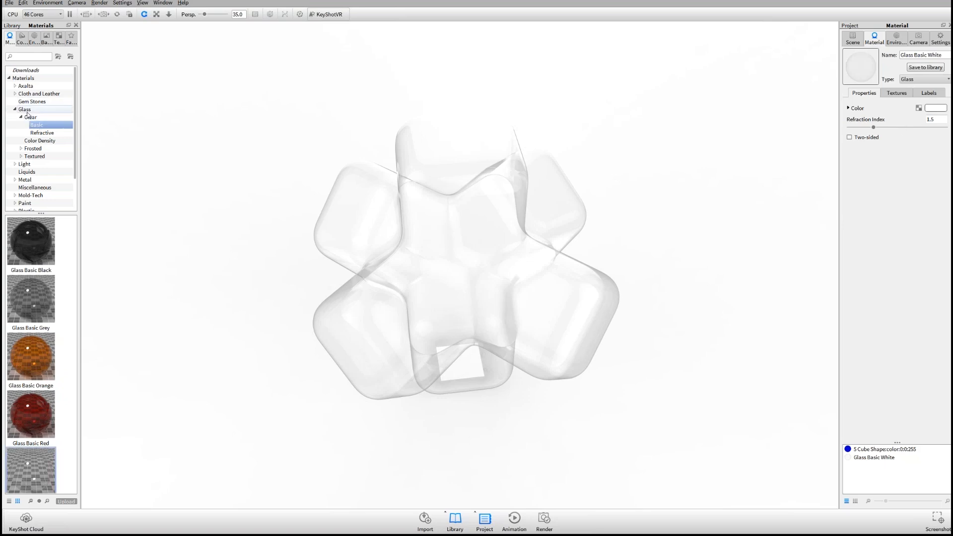
{"action": "left_click_drag", "start_coordinate": [549, 299], "coordinate": [612, 280]}
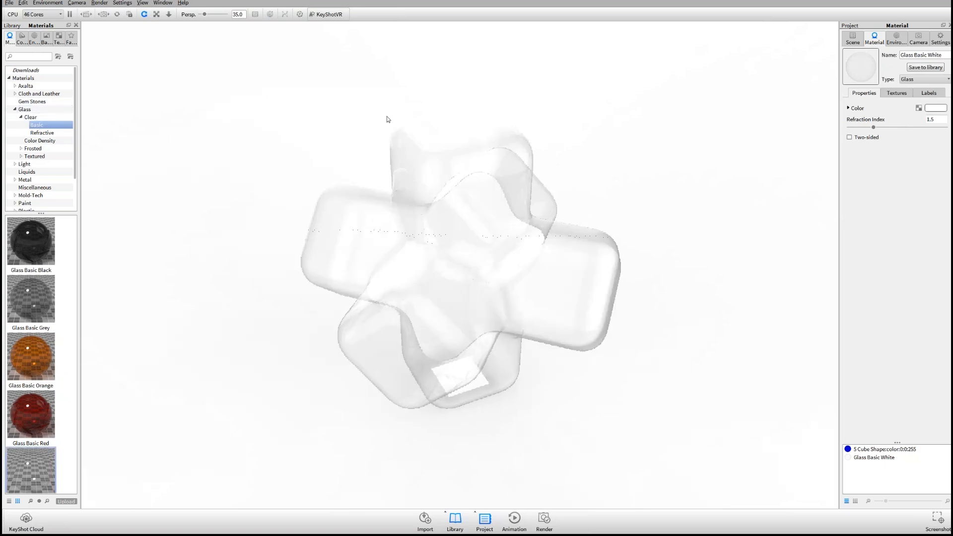
{"action": "mouse_move", "coordinate": [616, 332]}
{"action": "left_mouse_down"}
{"action": "mouse_move", "coordinate": [642, 289]}
{"action": "mouse_move", "coordinate": [630, 332]}
{"action": "left_mouse_up"}
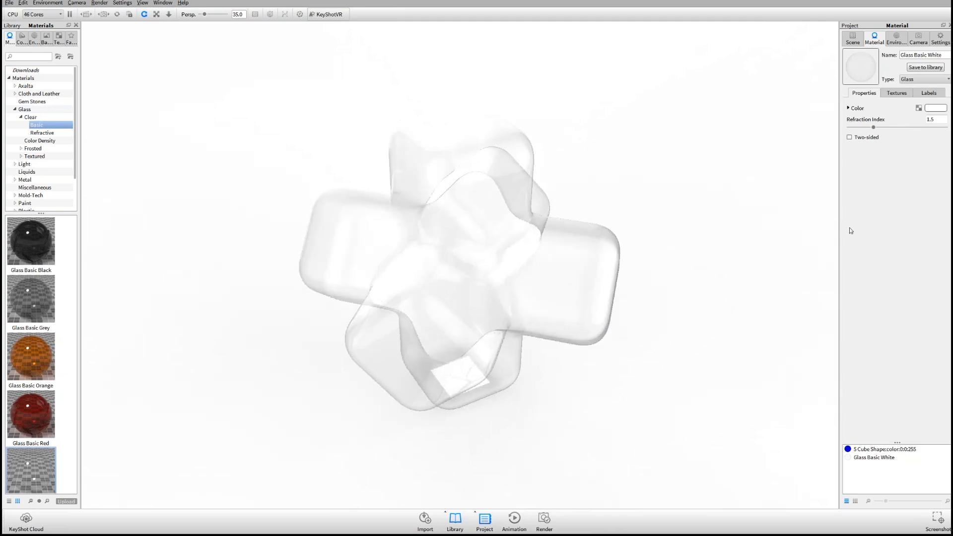
Step: Color the cubes' glass material with the blue from the Energetic color library
{"action": "left_click", "coordinate": [21, 46]}
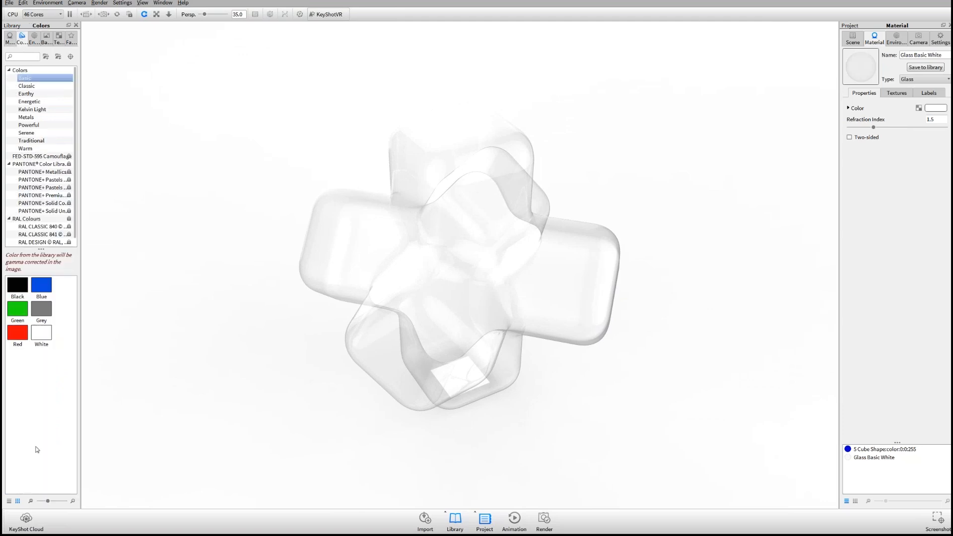
{"action": "left_click", "coordinate": [44, 102]}
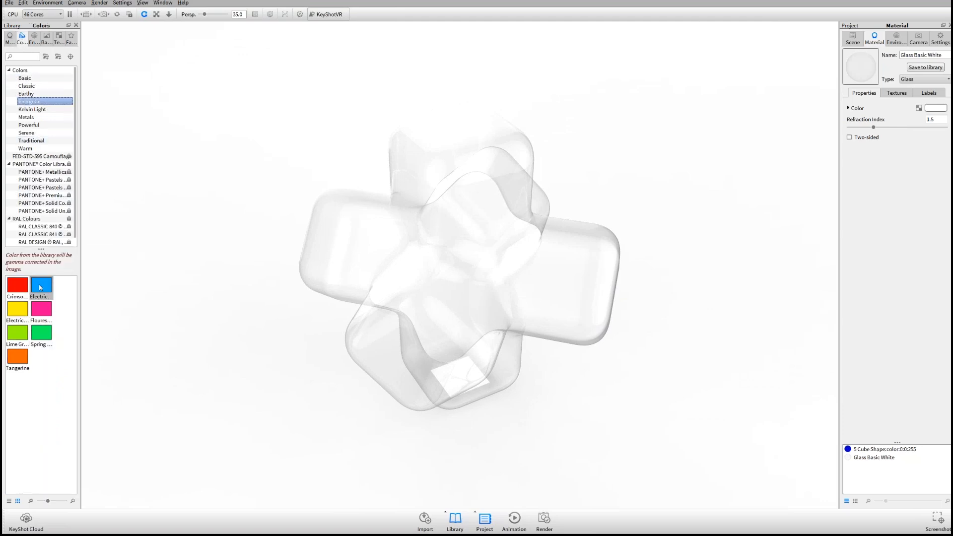
{"action": "left_click_drag", "start_coordinate": [41, 287], "coordinate": [521, 240]}
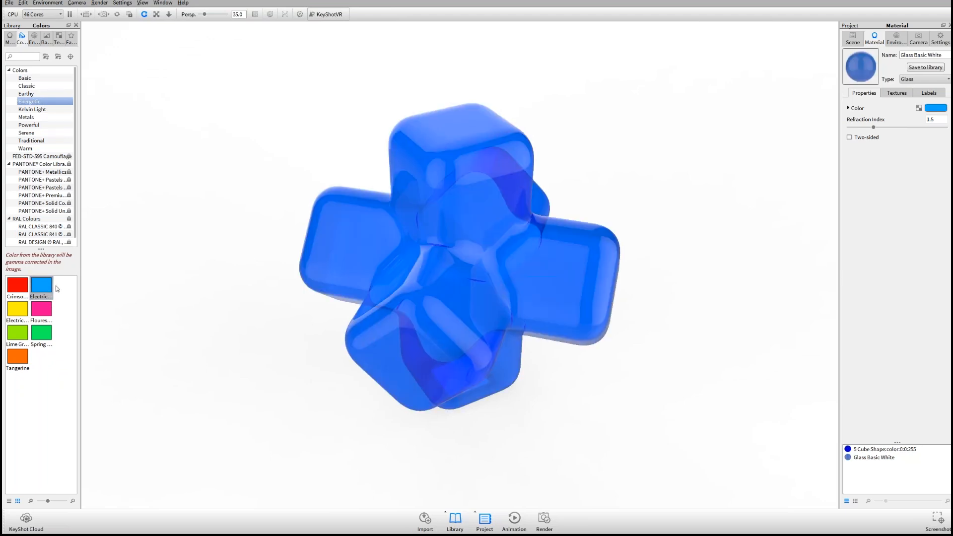
{"action": "left_click_drag", "start_coordinate": [458, 249], "coordinate": [481, 287]}
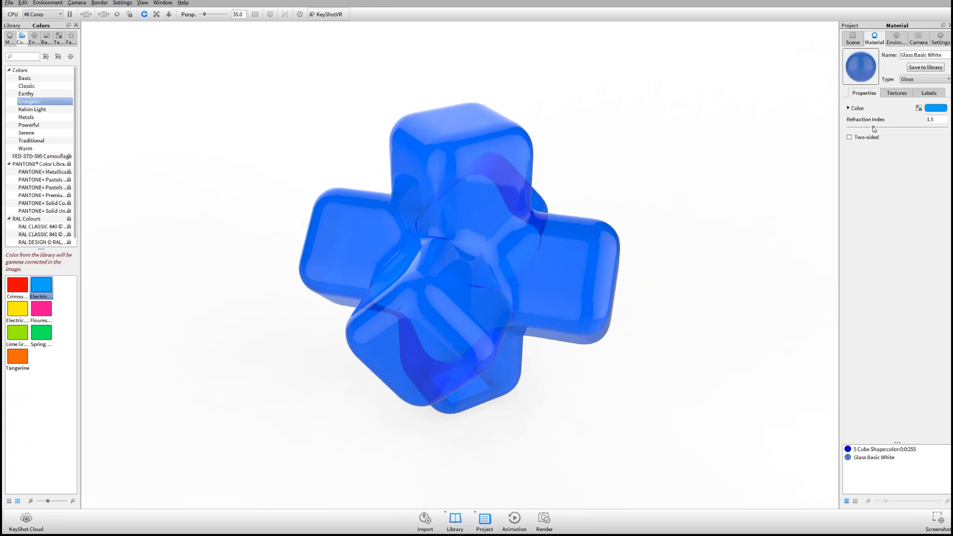
Step: Try a higher refraction index on the blue glass, and set it back to 1.5
{"action": "left_click_drag", "start_coordinate": [874, 128], "coordinate": [930, 120]}
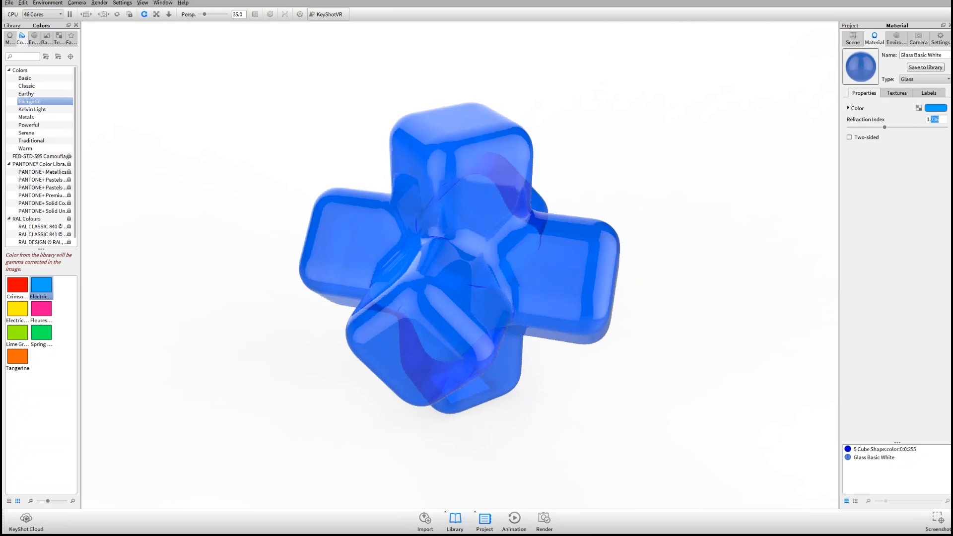
{"action": "type", "text": "5"}
{"action": "key", "text": "Tab"}
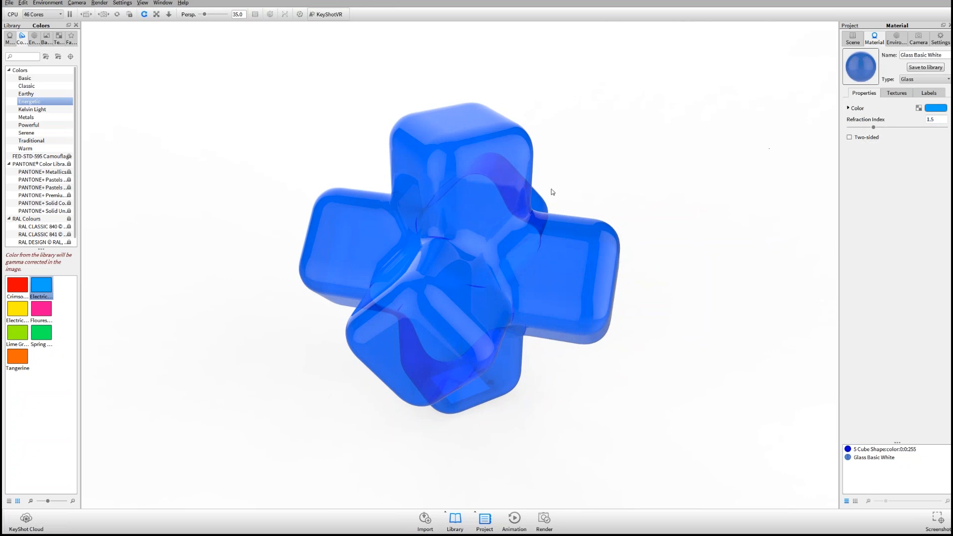
Step: Examine how the blue single-sided glass cubes look through each other from several angles
{"action": "left_click_drag", "start_coordinate": [551, 196], "coordinate": [568, 235]}
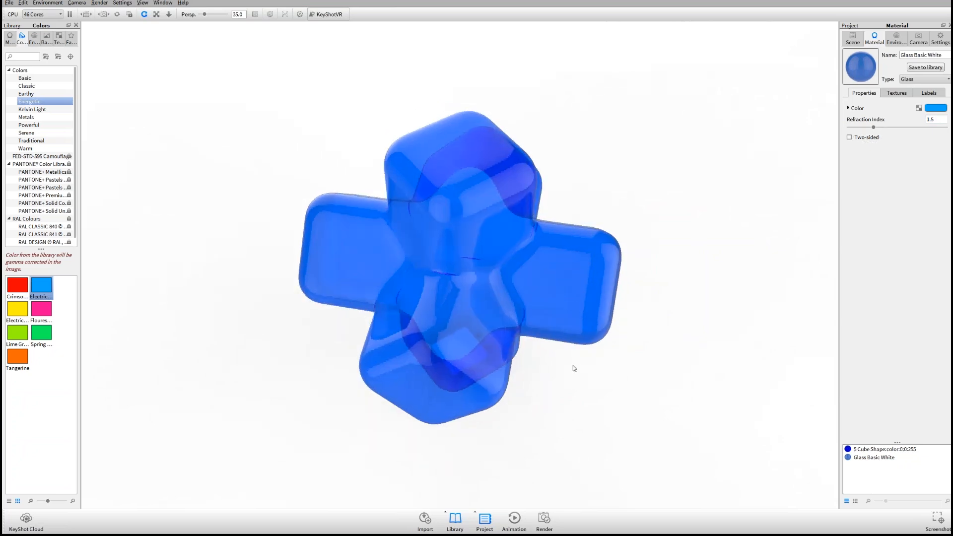
{"action": "left_click_drag", "start_coordinate": [557, 364], "coordinate": [506, 334]}
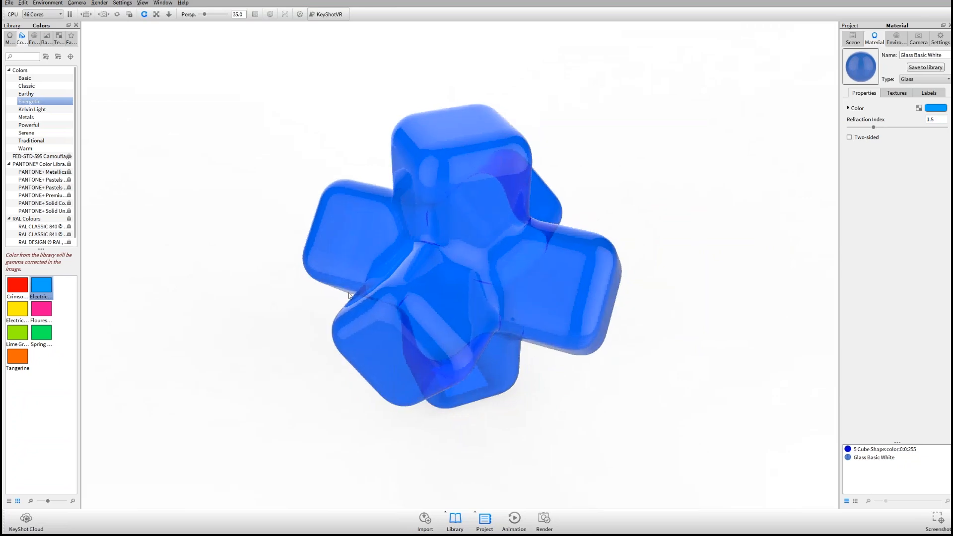
{"action": "left_click_drag", "start_coordinate": [361, 287], "coordinate": [653, 270]}
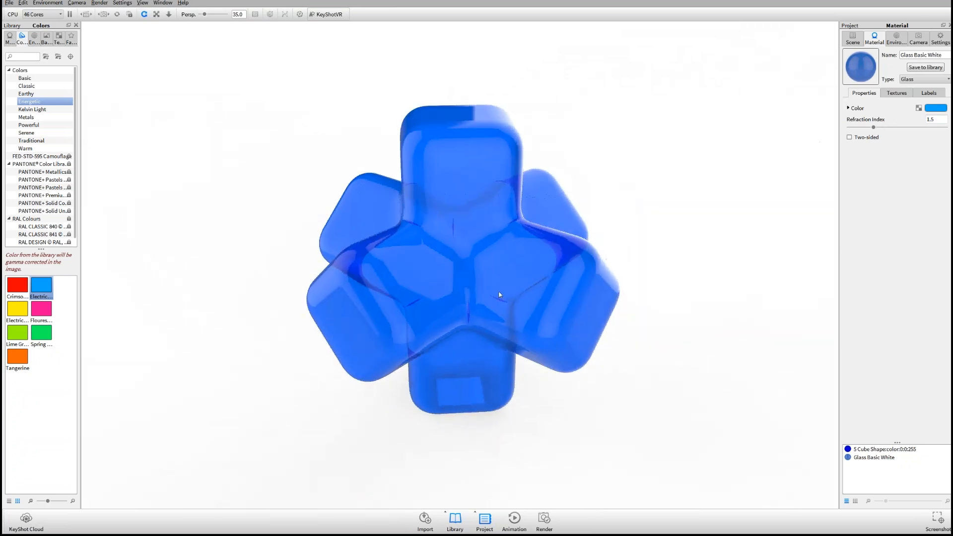
{"action": "left_click_drag", "start_coordinate": [570, 252], "coordinate": [615, 258]}
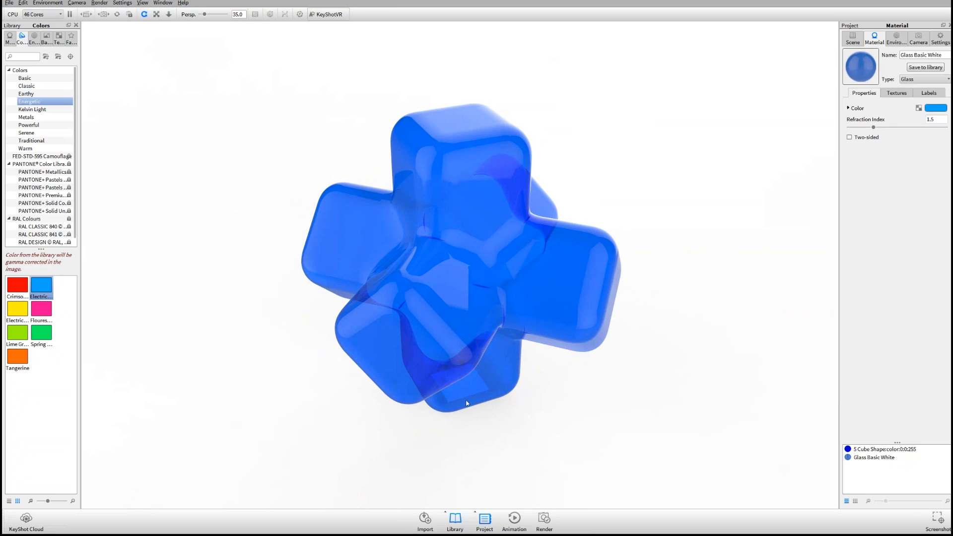
{"action": "left_click_drag", "start_coordinate": [409, 376], "coordinate": [450, 207]}
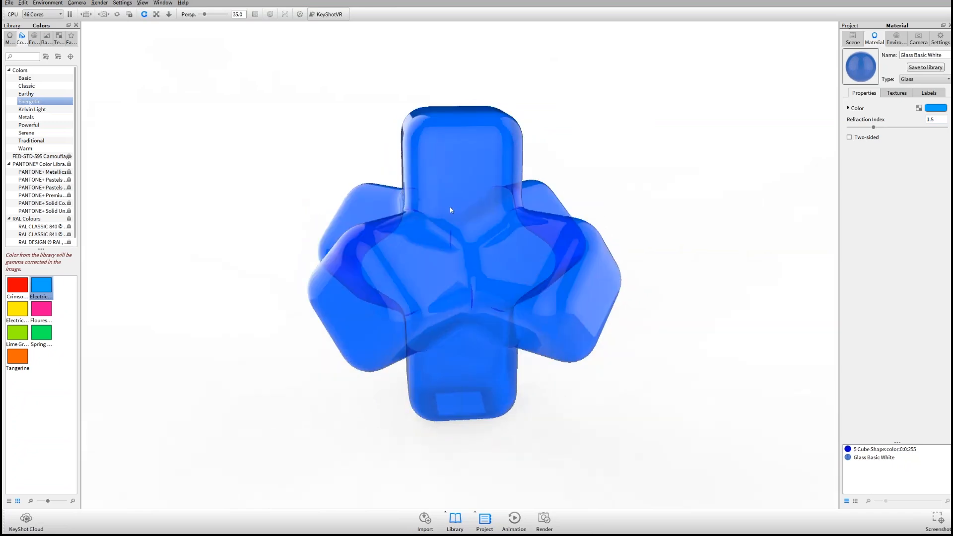
{"action": "left_click_drag", "start_coordinate": [538, 260], "coordinate": [454, 174]}
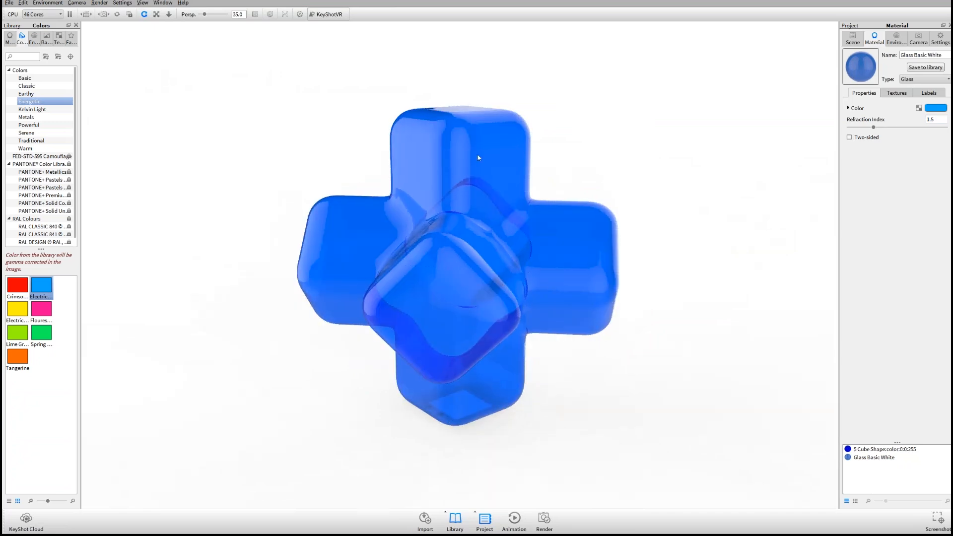
{"action": "left_click_drag", "start_coordinate": [660, 353], "coordinate": [612, 383]}
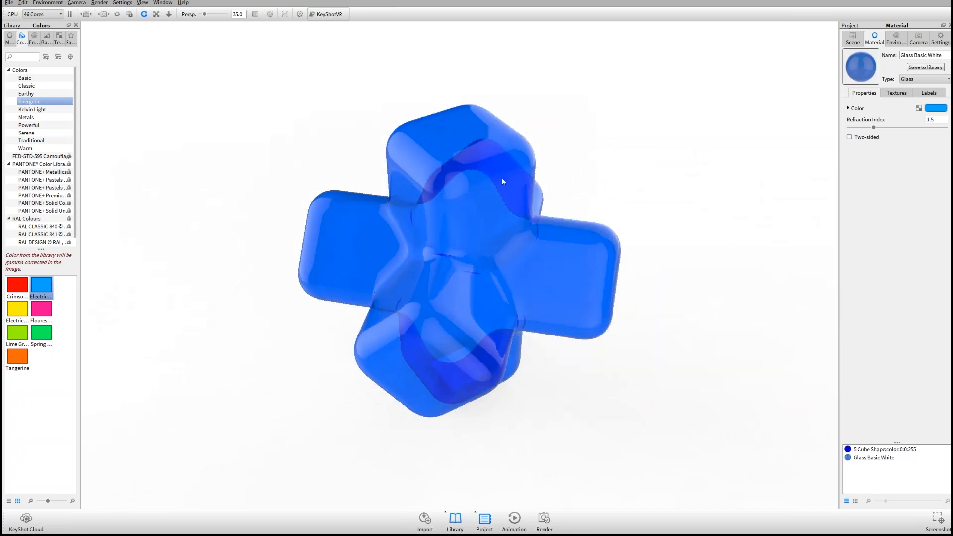
Step: Make the blue glass material two-sided and view the refraction inside the cubes from several angles
{"action": "left_click", "coordinate": [861, 139]}
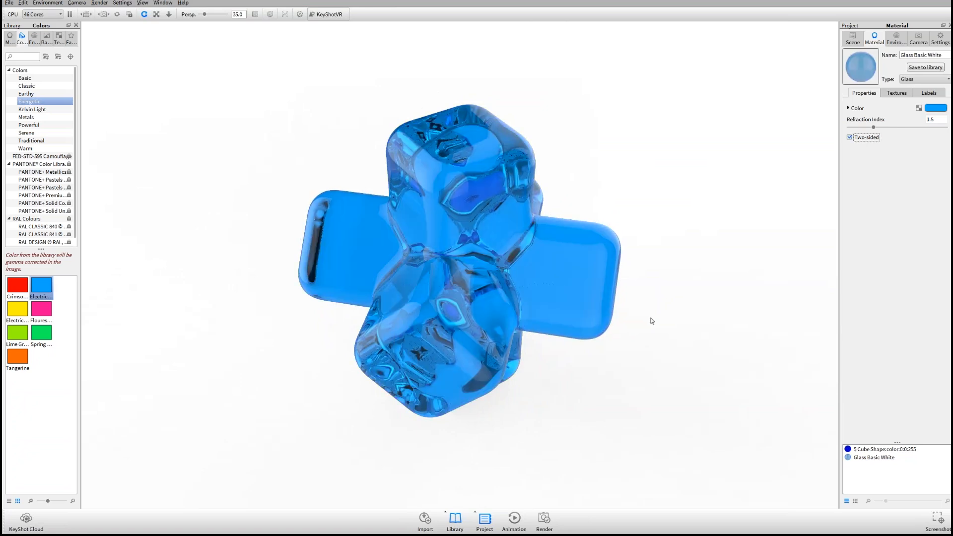
{"action": "left_click_drag", "start_coordinate": [652, 321], "coordinate": [466, 273]}
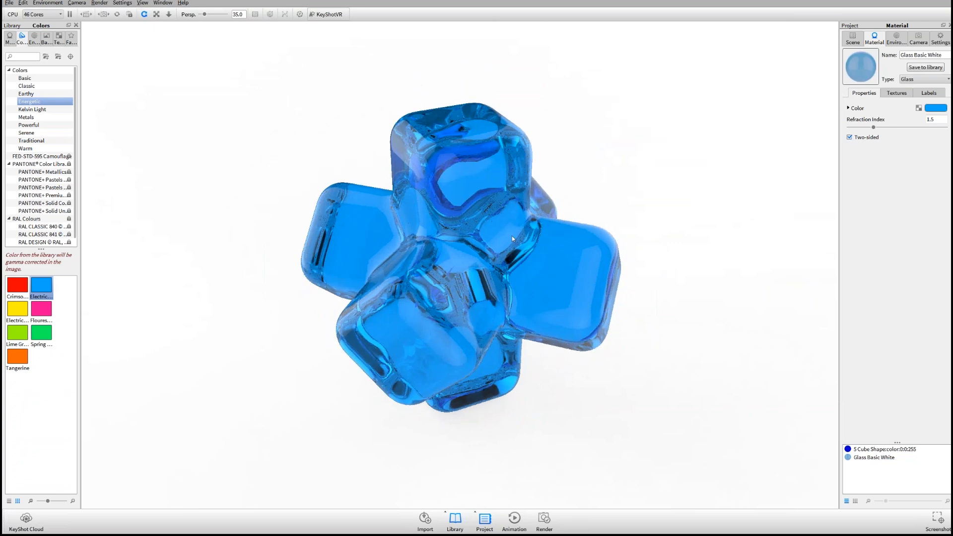
{"action": "left_click_drag", "start_coordinate": [619, 313], "coordinate": [390, 134]}
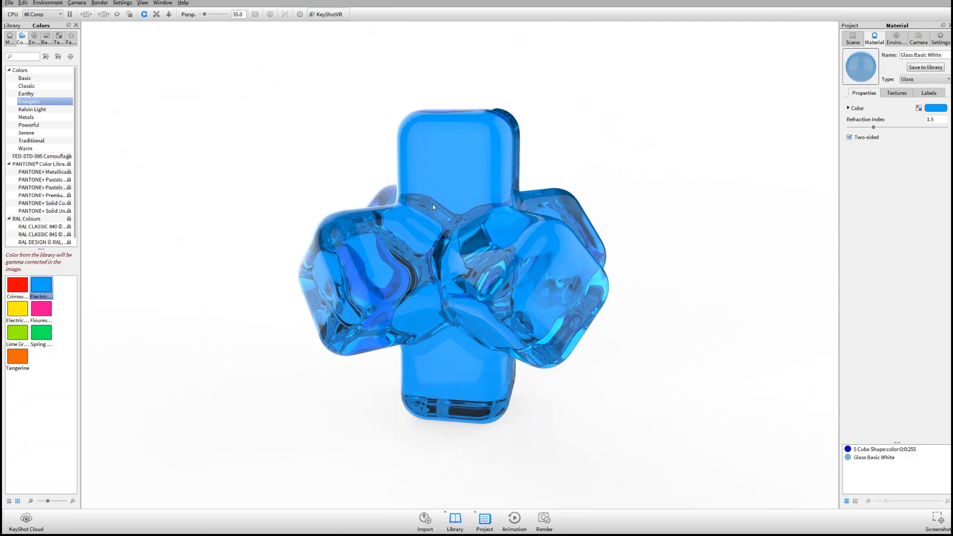
{"action": "left_click_drag", "start_coordinate": [431, 212], "coordinate": [644, 294]}
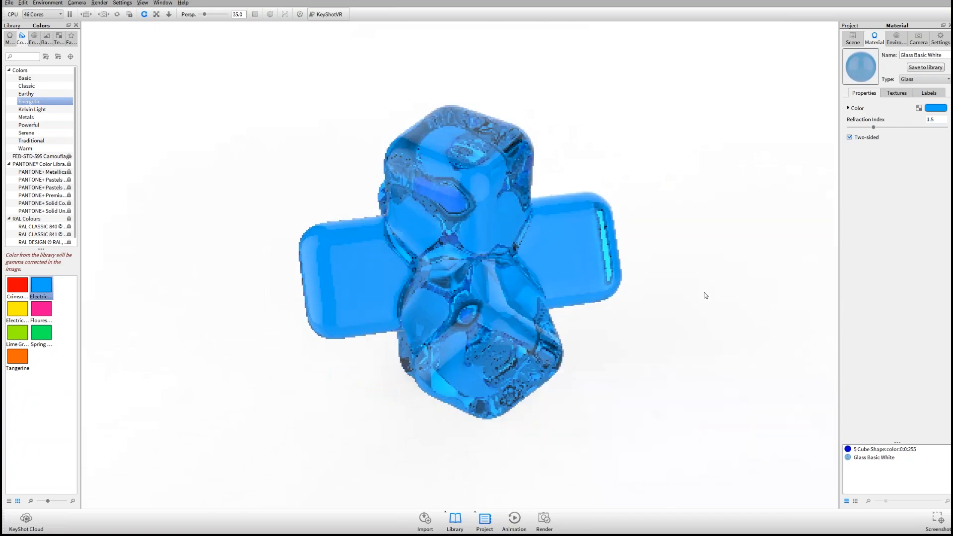
{"action": "left_click_drag", "start_coordinate": [493, 290], "coordinate": [437, 246]}
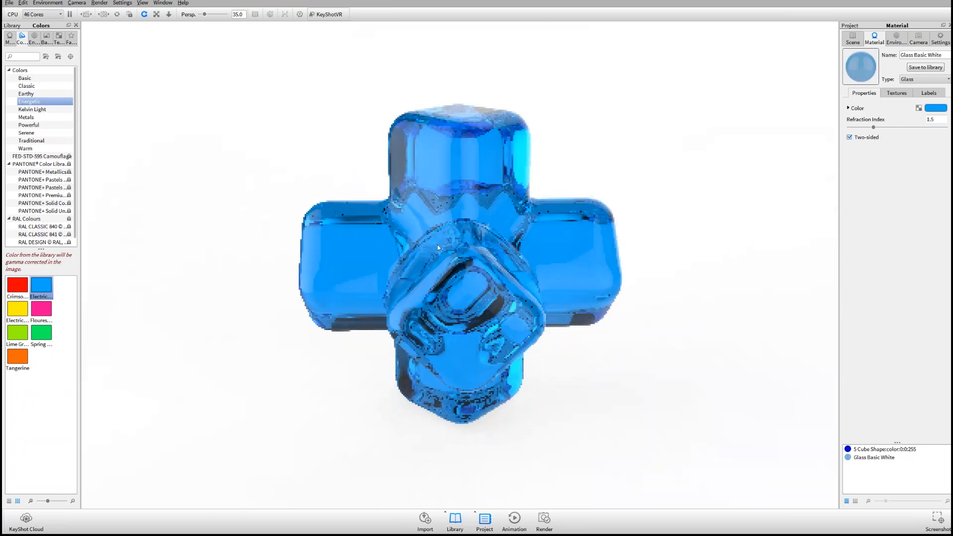
Step: Disable and re-enable the glass's two-sided option to compare both looks, viewing the cubes from several angles
{"action": "left_click", "coordinate": [868, 139]}
{"action": "left_click_drag", "start_coordinate": [599, 192], "coordinate": [640, 236]}
{"action": "left_click", "coordinate": [864, 144]}
{"action": "left_click_drag", "start_coordinate": [649, 199], "coordinate": [181, 225]}
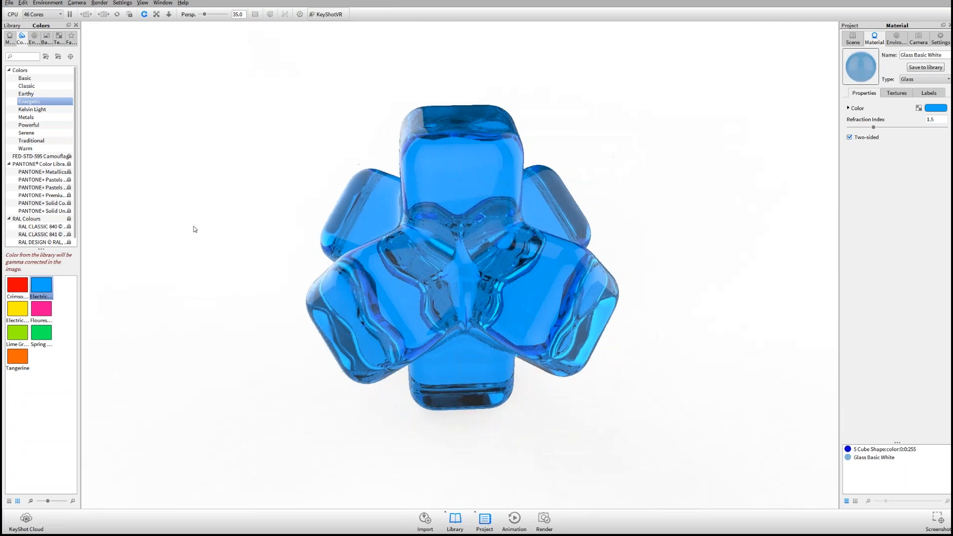
{"action": "left_click_drag", "start_coordinate": [204, 223], "coordinate": [755, 121]}
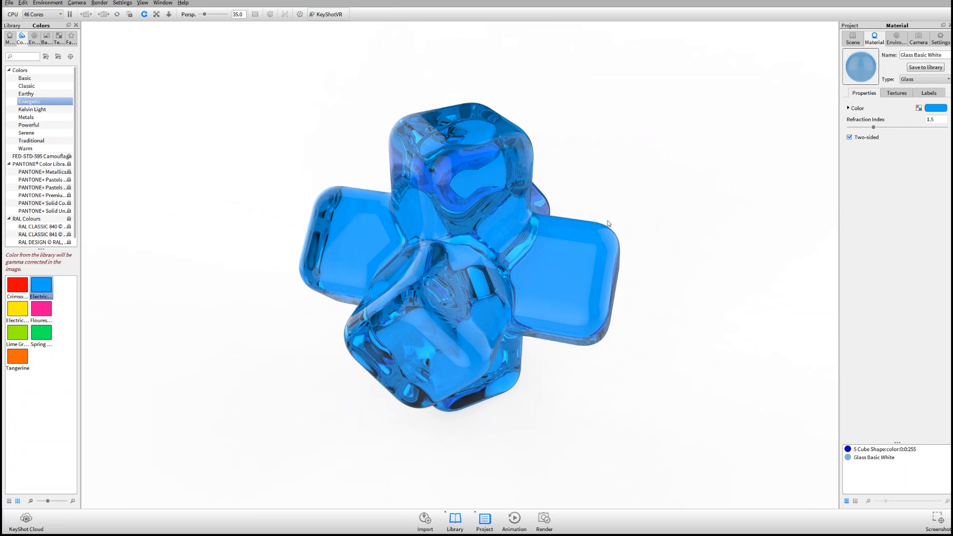
{"action": "left_click_drag", "start_coordinate": [608, 224], "coordinate": [565, 284]}
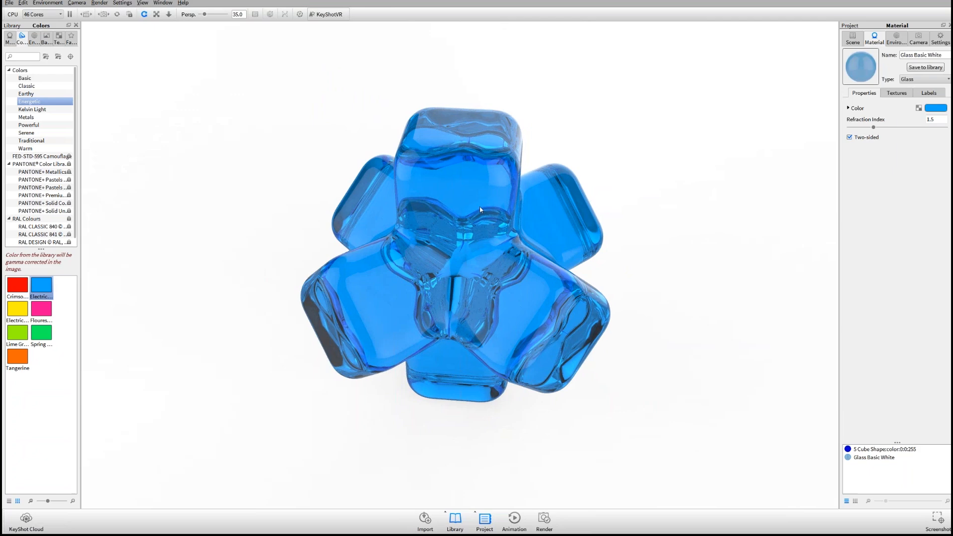
{"action": "left_click_drag", "start_coordinate": [486, 205], "coordinate": [505, 195]}
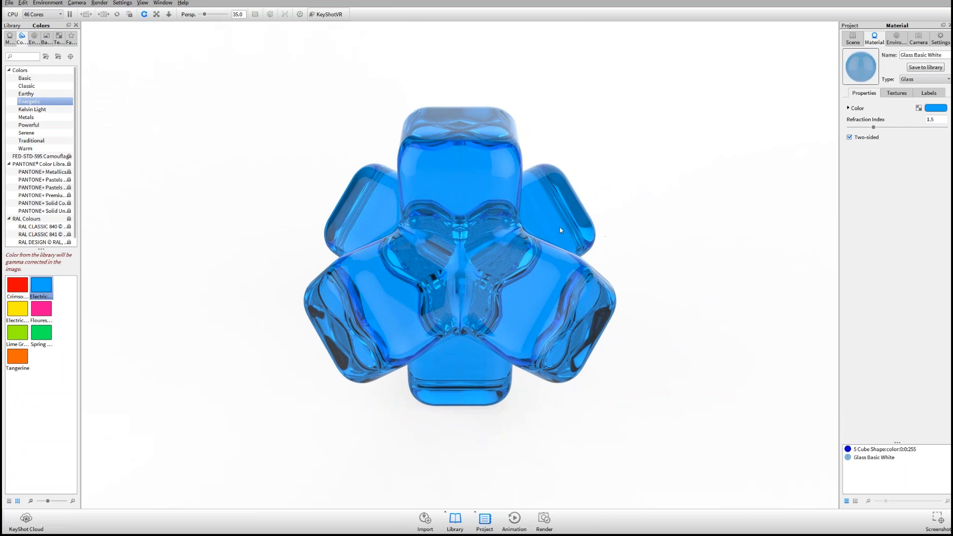
{"action": "left_click_drag", "start_coordinate": [562, 229], "coordinate": [505, 115]}
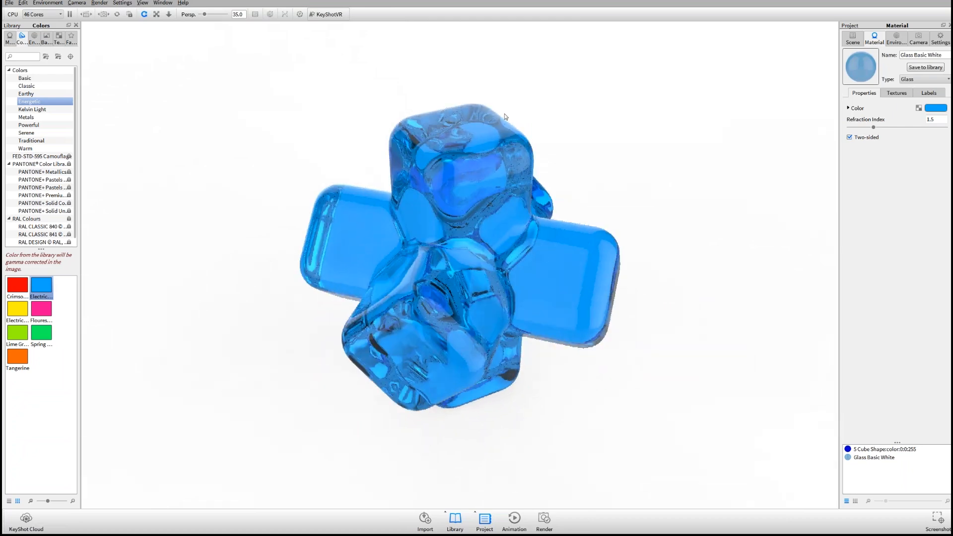
Step: Apply the Glass Dense White material from the Color Density glass library to the cubes and color it with the Energetic blue
{"action": "left_click", "coordinate": [9, 37]}
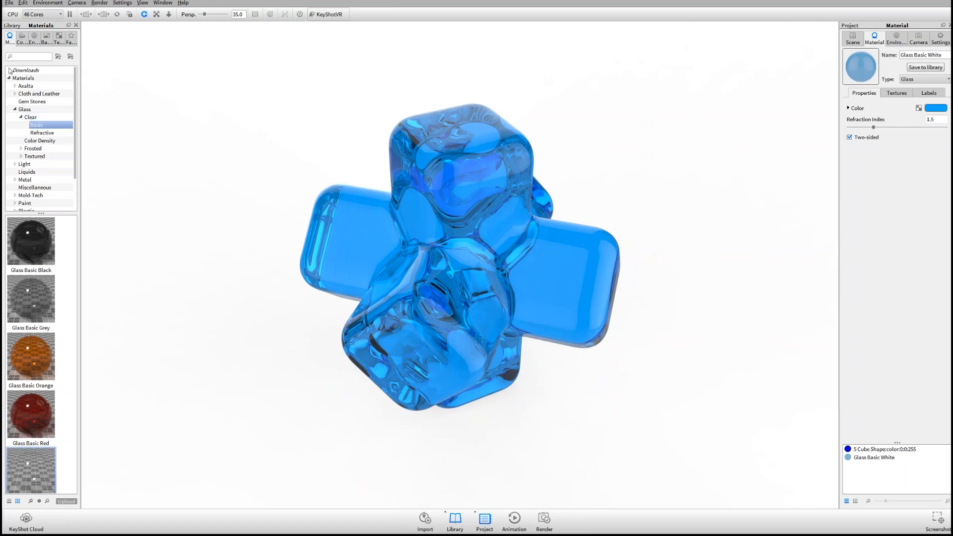
{"action": "left_click", "coordinate": [21, 117]}
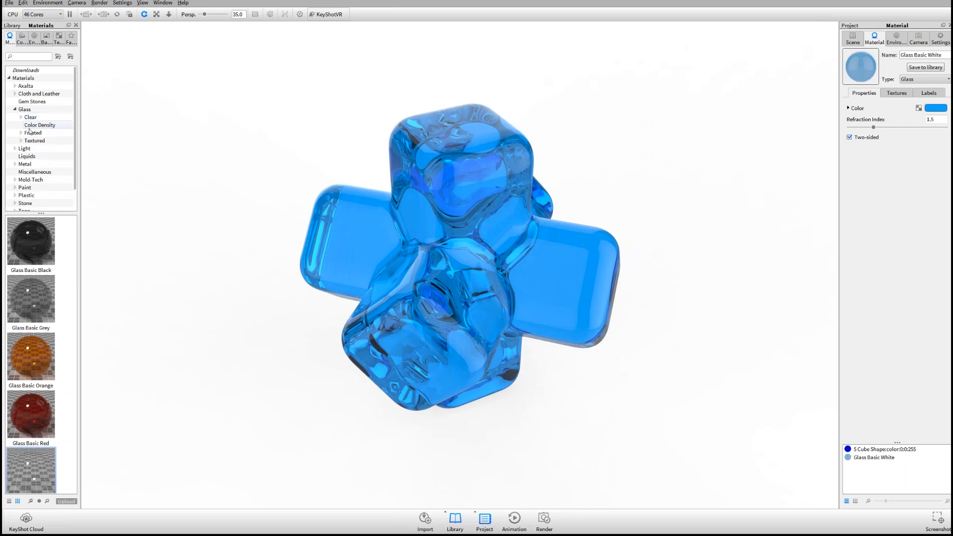
{"action": "left_click", "coordinate": [38, 127]}
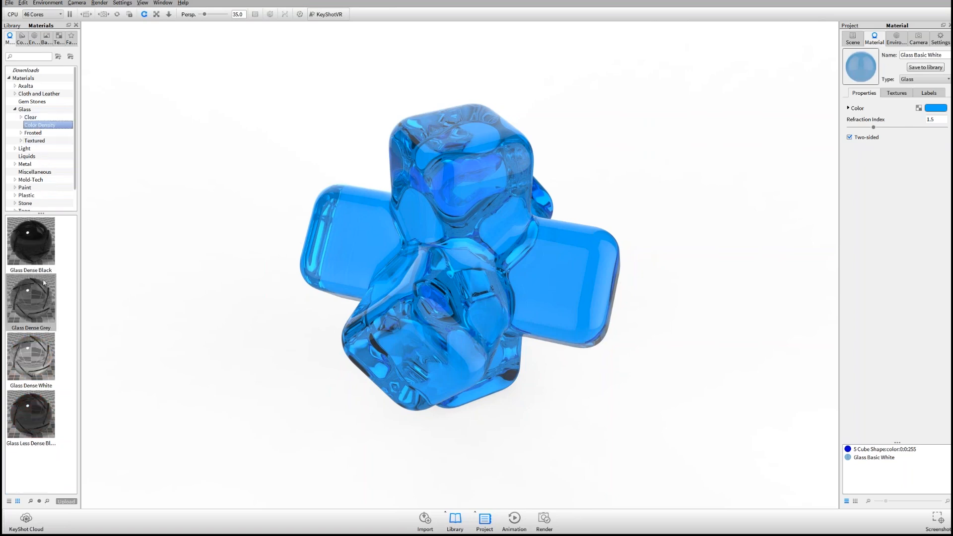
{"action": "left_click_drag", "start_coordinate": [19, 385], "coordinate": [499, 238]}
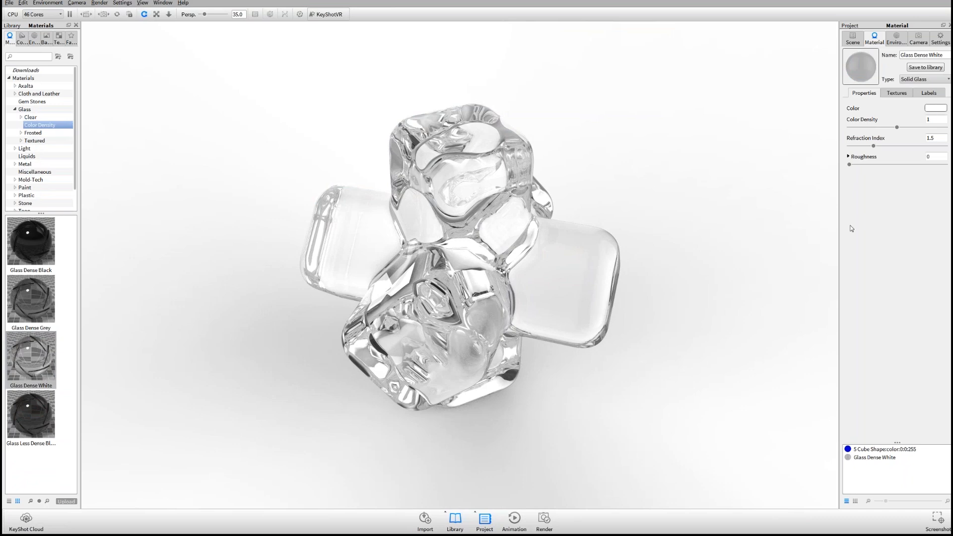
{"action": "left_click", "coordinate": [22, 38]}
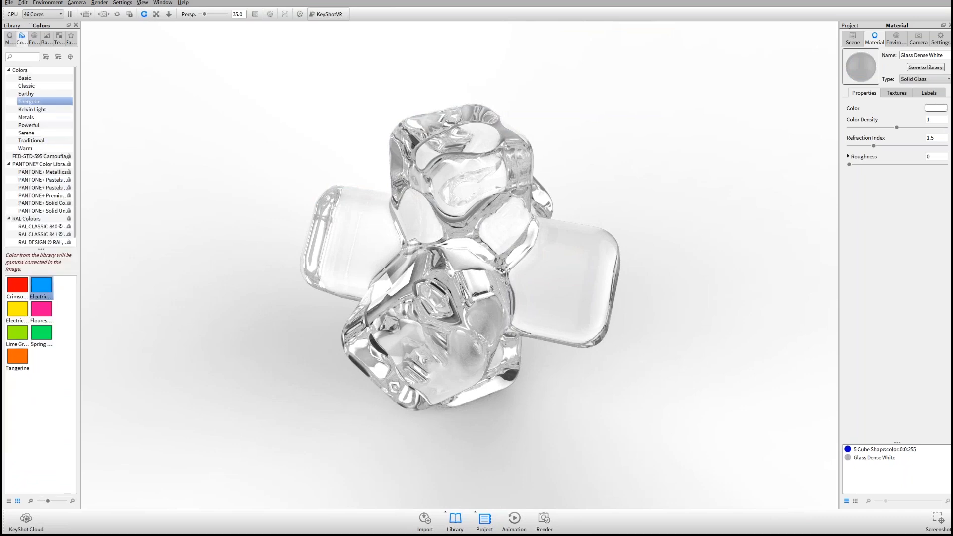
{"action": "left_click_drag", "start_coordinate": [41, 285], "coordinate": [667, 297]}
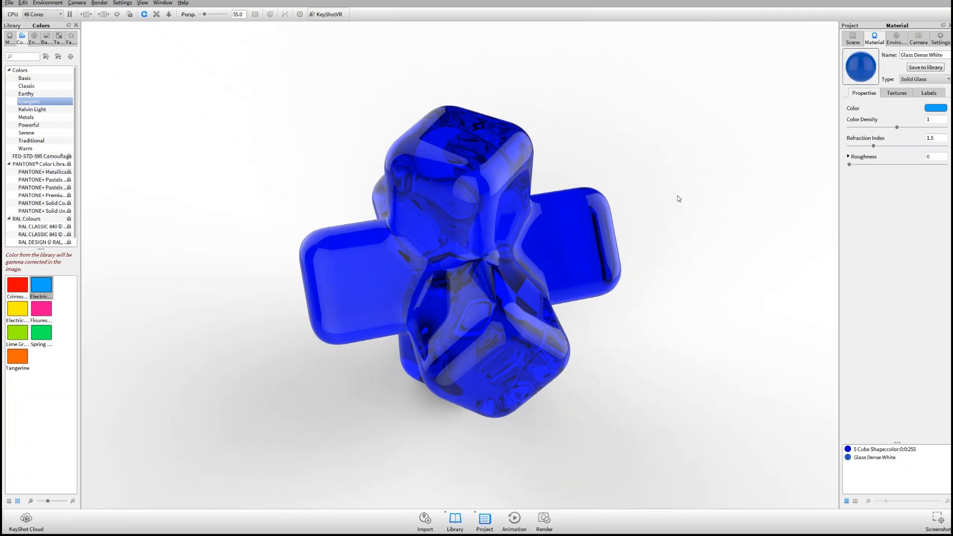
Step: Pause the cube scene's real-time rendering and launch another KeyShot instance
{"action": "key", "text": "p"}
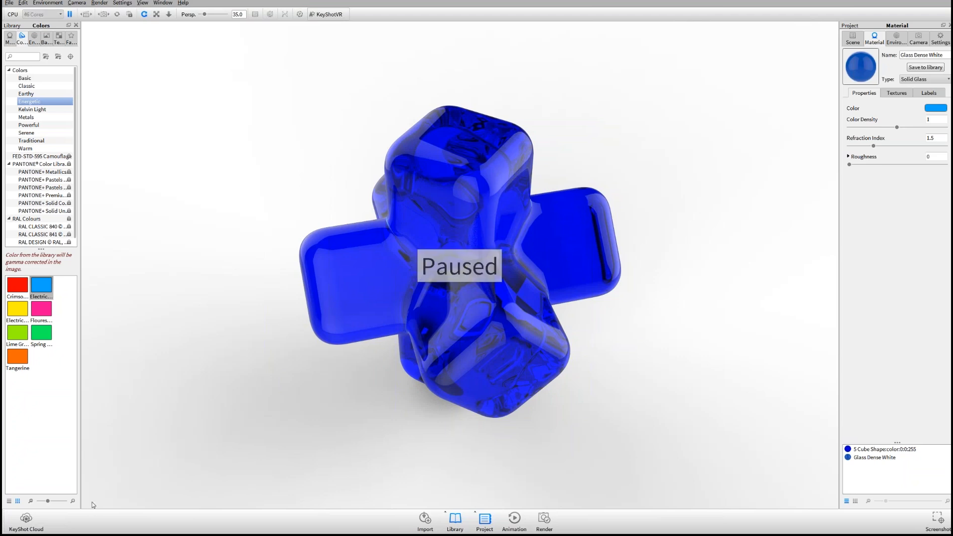
{"action": "key", "text": "alt+Tab"}
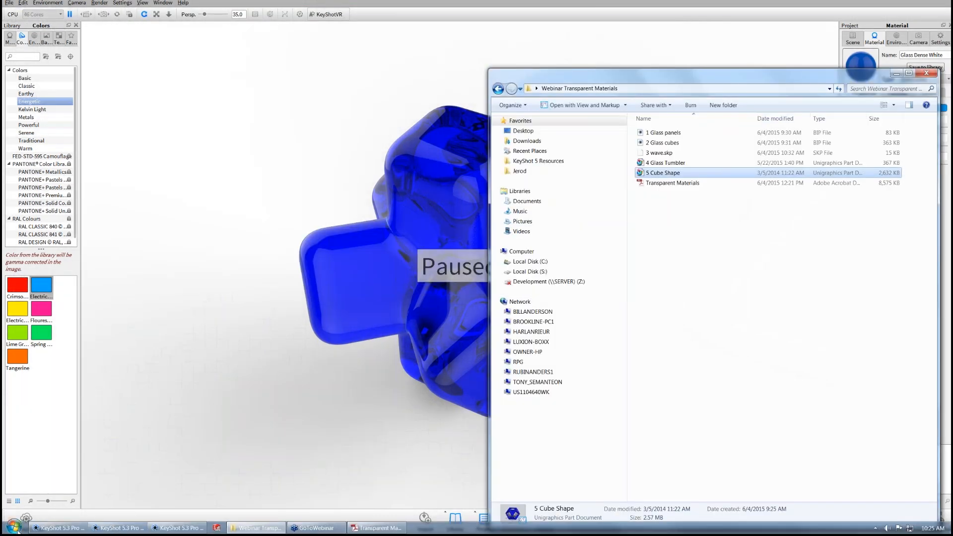
{"action": "left_click", "coordinate": [14, 528]}
{"action": "left_click", "coordinate": [78, 302]}
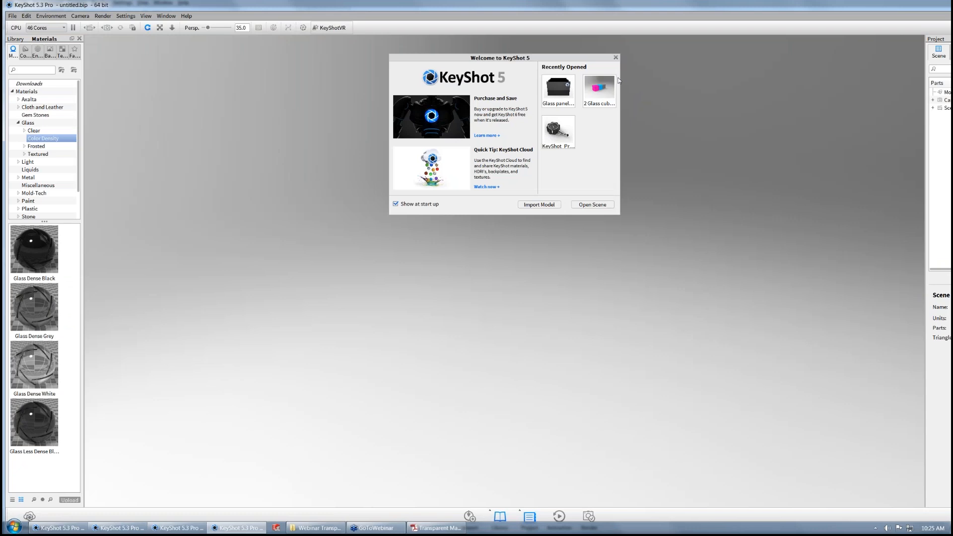
Step: Import 3 wave.skp from the Webinar Transparent Materials folder into the new empty scene with the default import settings
{"action": "key", "text": "alt+Tab"}
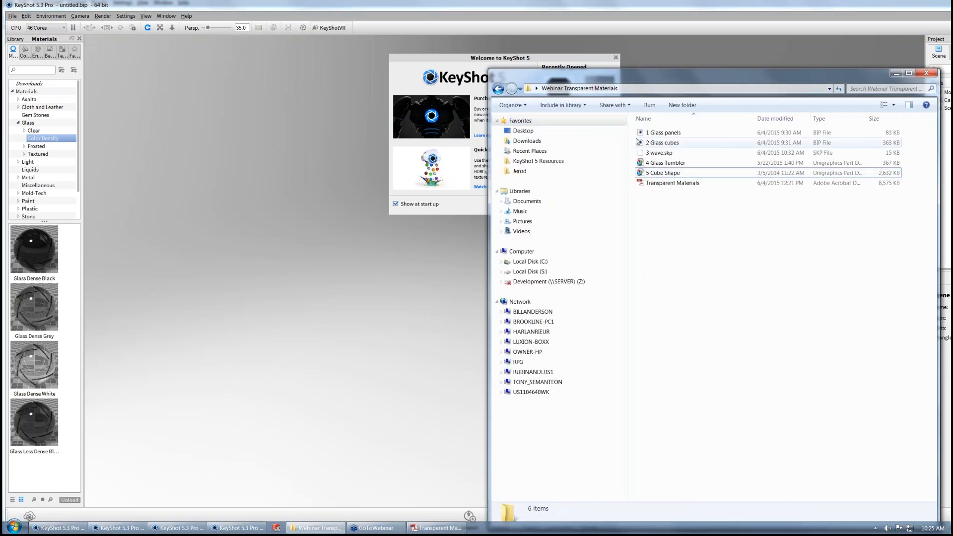
{"action": "left_click_drag", "start_coordinate": [670, 77], "coordinate": [557, 95]}
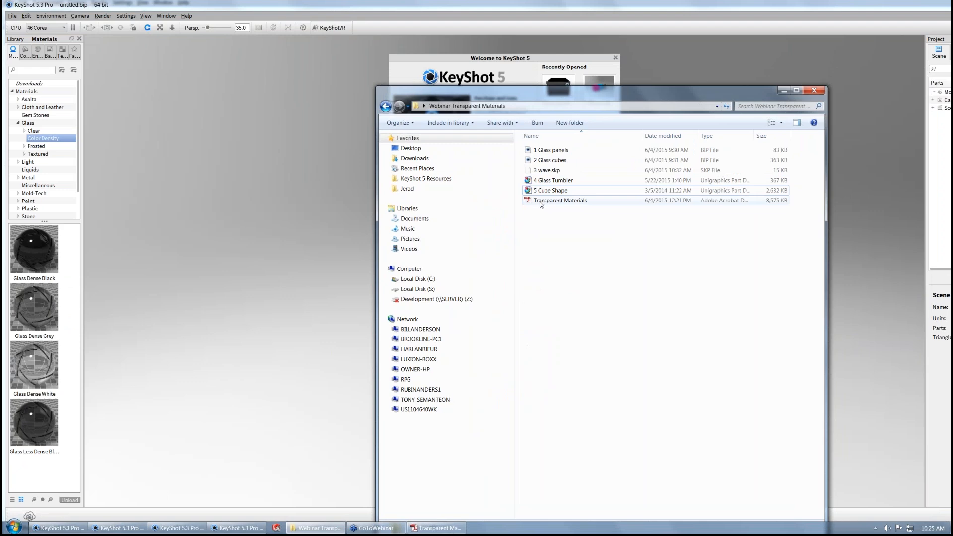
{"action": "left_click_drag", "start_coordinate": [570, 96], "coordinate": [607, 84]}
{"action": "left_click", "coordinate": [586, 159]}
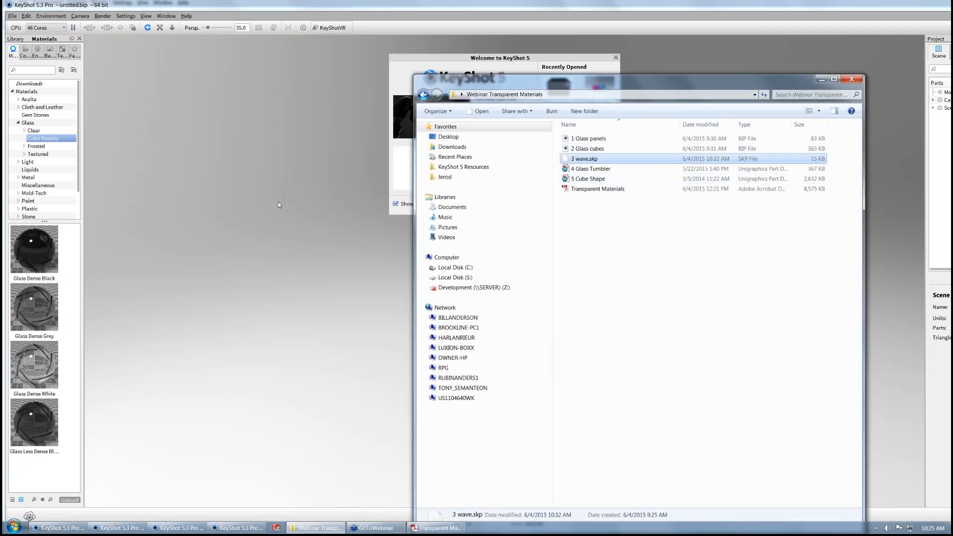
{"action": "left_click_drag", "start_coordinate": [586, 158], "coordinate": [313, 202]}
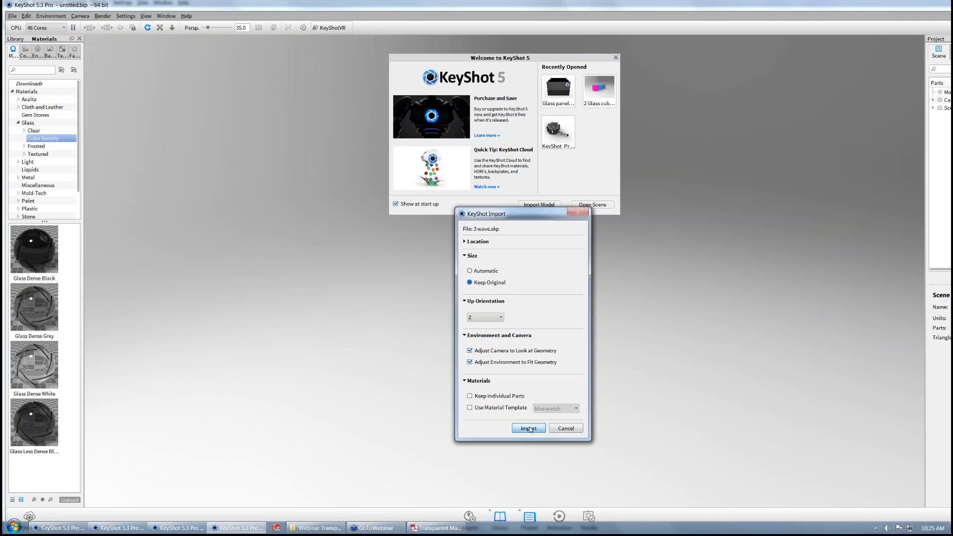
{"action": "left_click", "coordinate": [529, 428]}
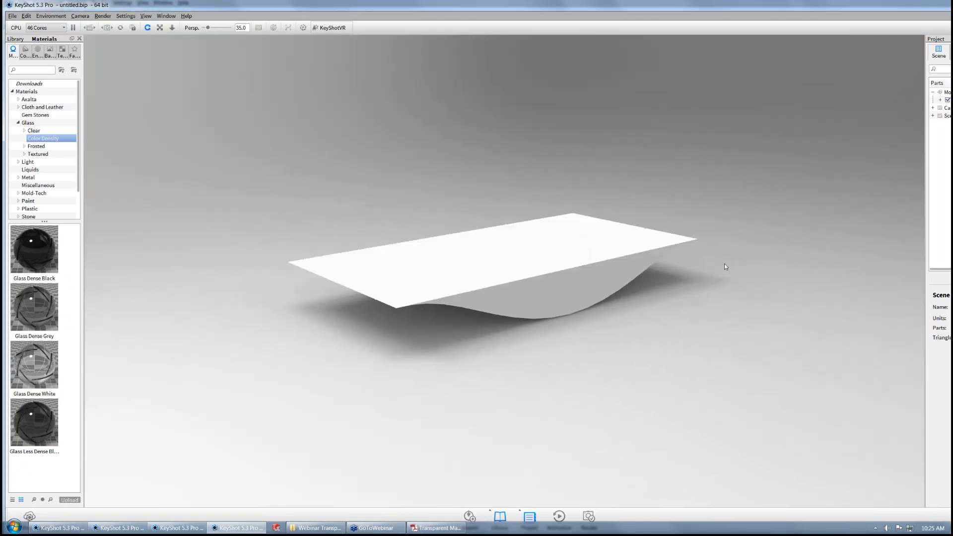
Step: Apply the Glass Dense White material from the Color Density library to the wave model and open its material properties
{"action": "left_click_drag", "start_coordinate": [778, 306], "coordinate": [487, 268]}
{"action": "right_click", "coordinate": [486, 268]}
{"action": "left_click", "coordinate": [524, 314]}
{"action": "left_click_drag", "start_coordinate": [459, 228], "coordinate": [460, 104]}
{"action": "left_click", "coordinate": [519, 502]}
{"action": "left_click_drag", "start_coordinate": [555, 168], "coordinate": [601, 312]}
{"action": "left_click_drag", "start_coordinate": [410, 214], "coordinate": [533, 201]}
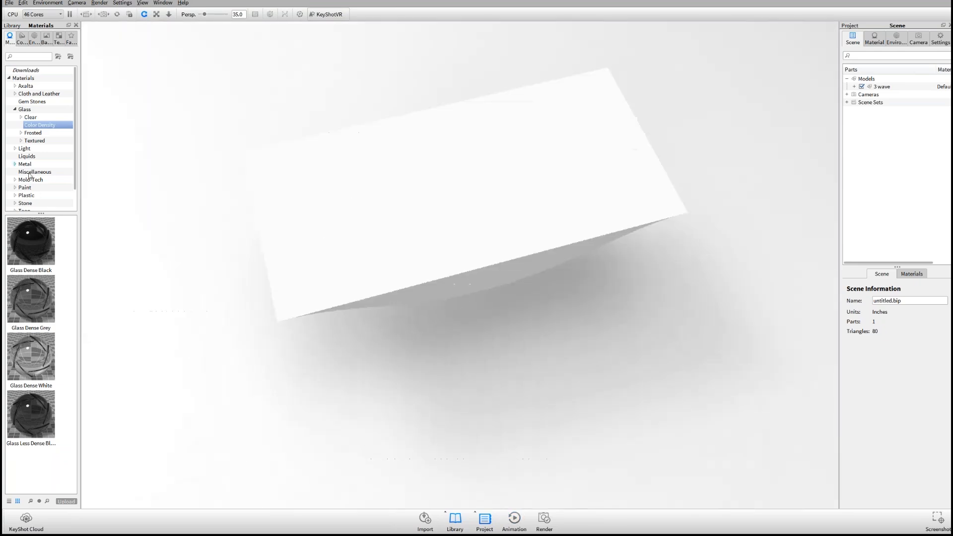
{"action": "left_click_drag", "start_coordinate": [31, 358], "coordinate": [343, 248]}
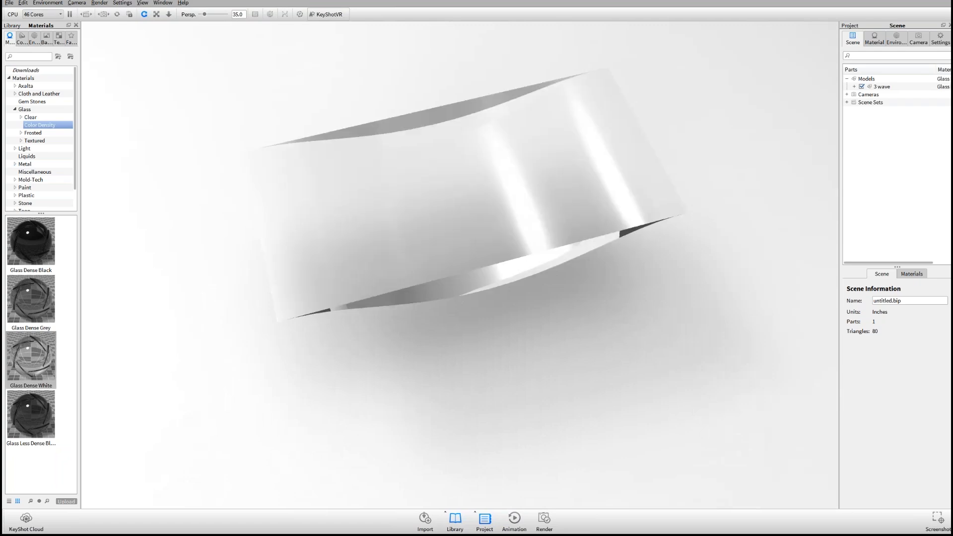
{"action": "left_click_drag", "start_coordinate": [484, 219], "coordinate": [469, 141]}
{"action": "double_click", "coordinate": [484, 159]}
Step: Aim the camera at the wave with Look At and light the scene with the 3 Panels Straight 2k environment
{"action": "right_click", "coordinate": [442, 168]}
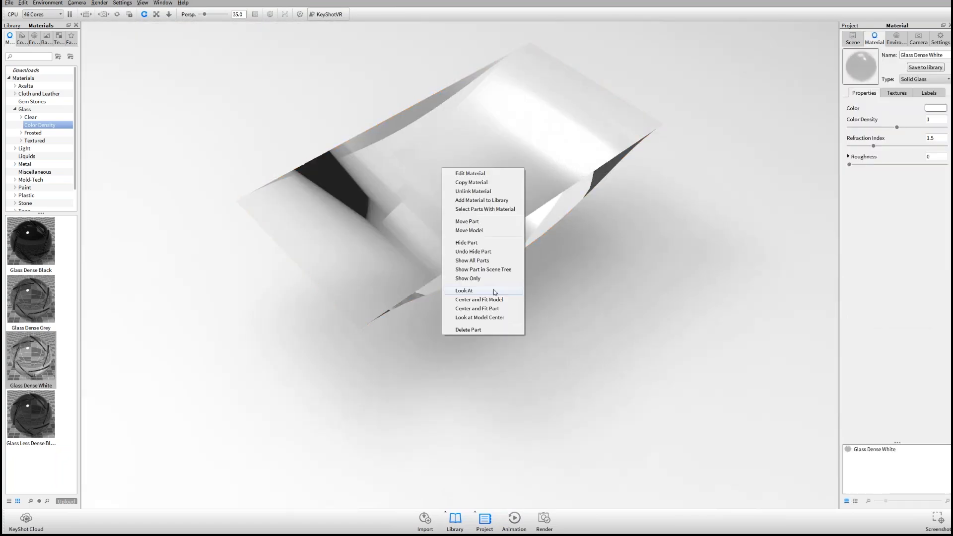
{"action": "left_click", "coordinate": [464, 291]}
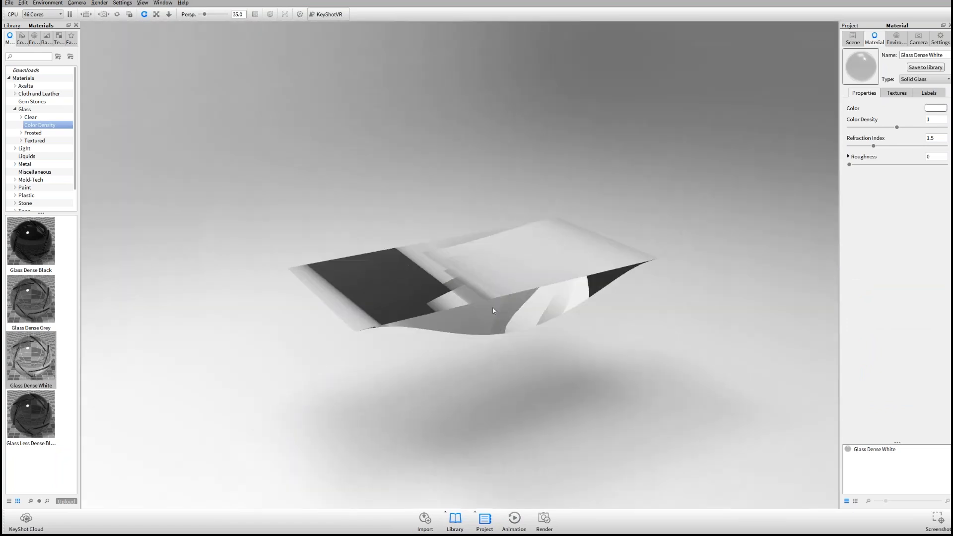
{"action": "left_click", "coordinate": [34, 38]}
{"action": "left_click_drag", "start_coordinate": [31, 263], "coordinate": [484, 164]}
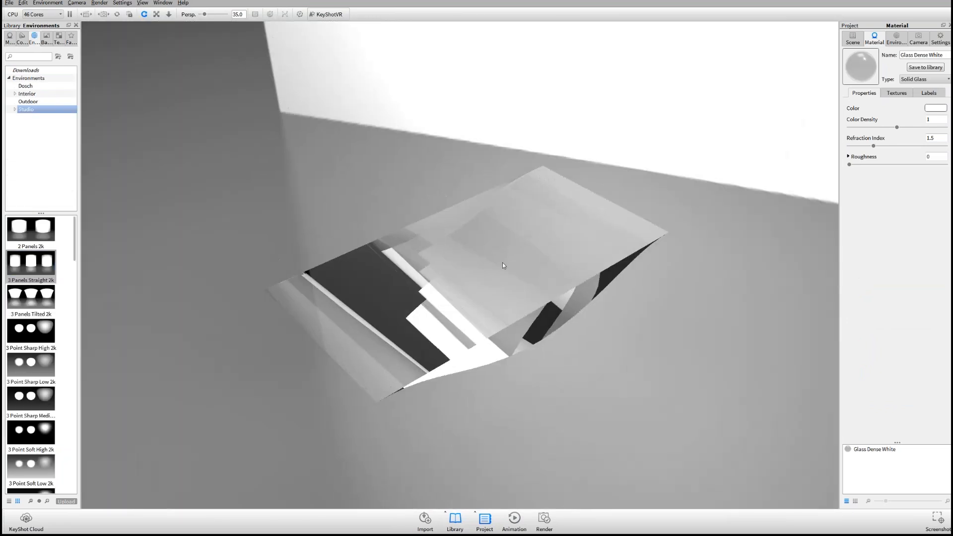
Step: Color the wave's solid glass with the Energetic blue and view the tint through its thick and thin areas
{"action": "left_click", "coordinate": [22, 38]}
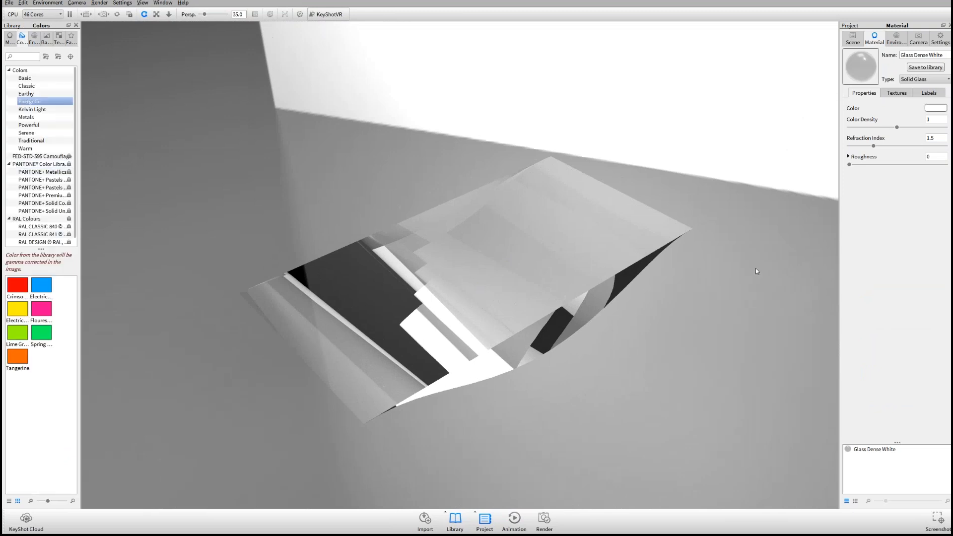
{"action": "left_click", "coordinate": [41, 286]}
{"action": "left_click_drag", "start_coordinate": [41, 285], "coordinate": [467, 268]}
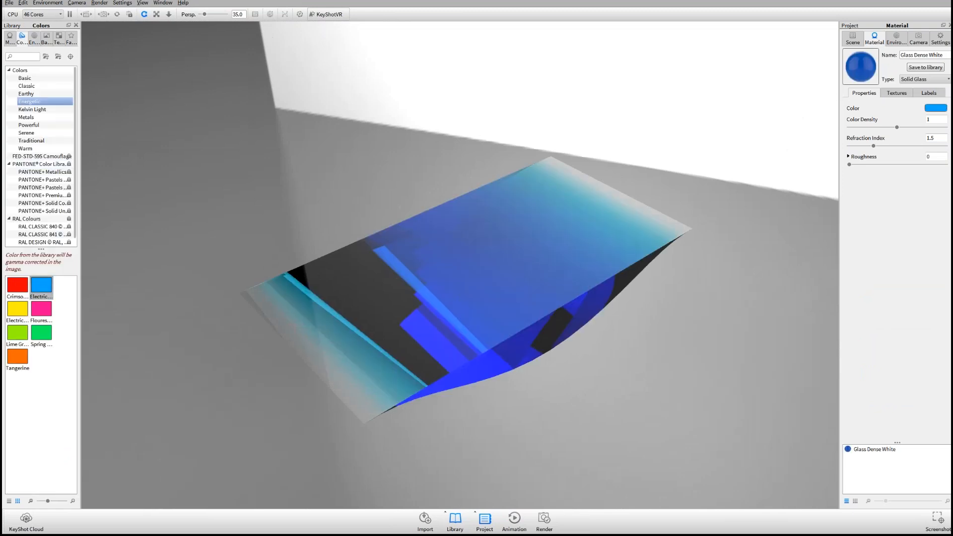
{"action": "left_click_drag", "start_coordinate": [700, 227], "coordinate": [532, 127]}
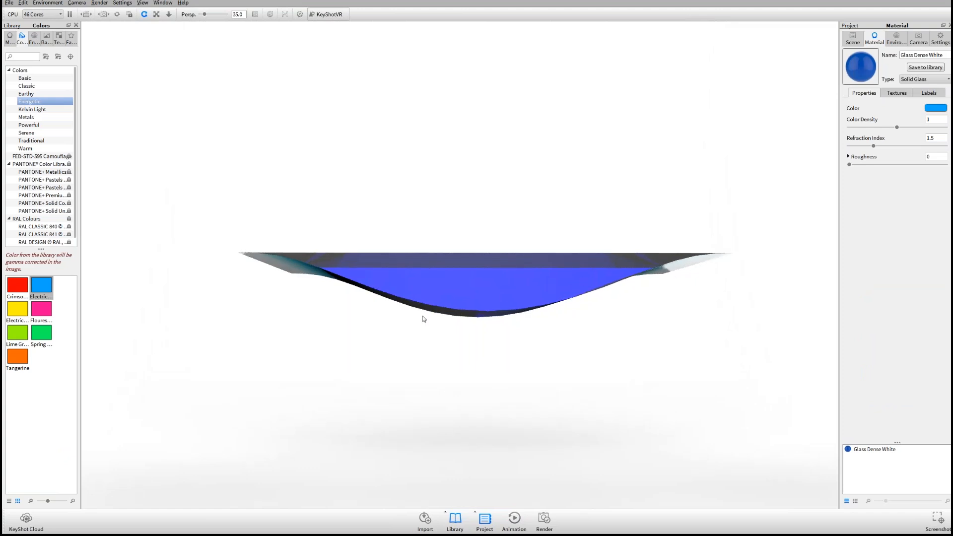
{"action": "left_click_drag", "start_coordinate": [602, 144], "coordinate": [585, 193]}
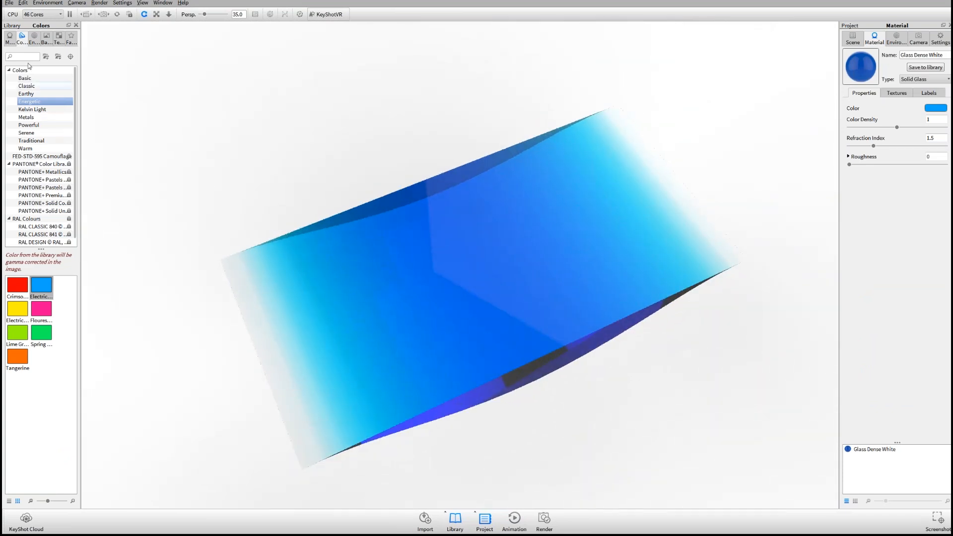
Step: Apply Glass Basic Orange from the Clear Basic glass library to the wave and view its coloring from several angles
{"action": "left_click", "coordinate": [9, 35]}
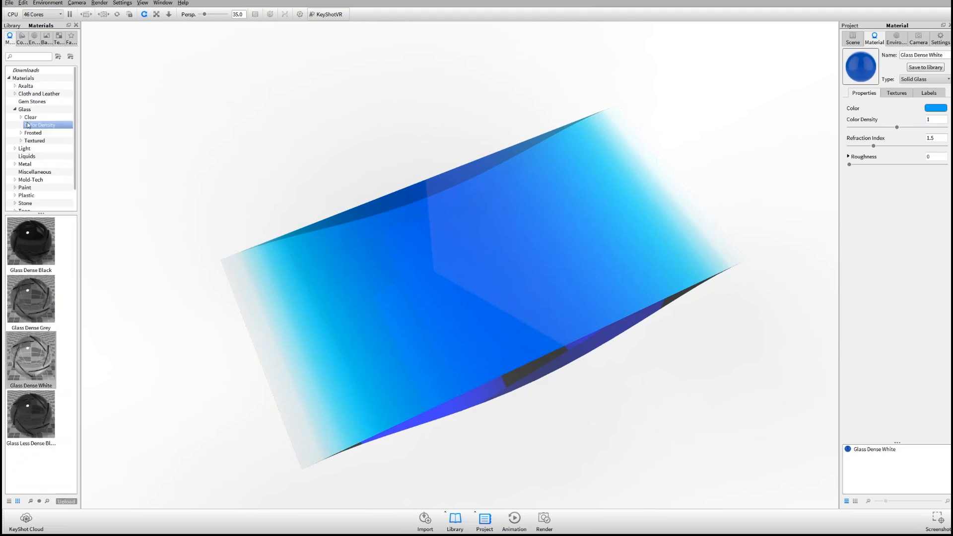
{"action": "left_click", "coordinate": [21, 117]}
{"action": "left_click", "coordinate": [37, 125]}
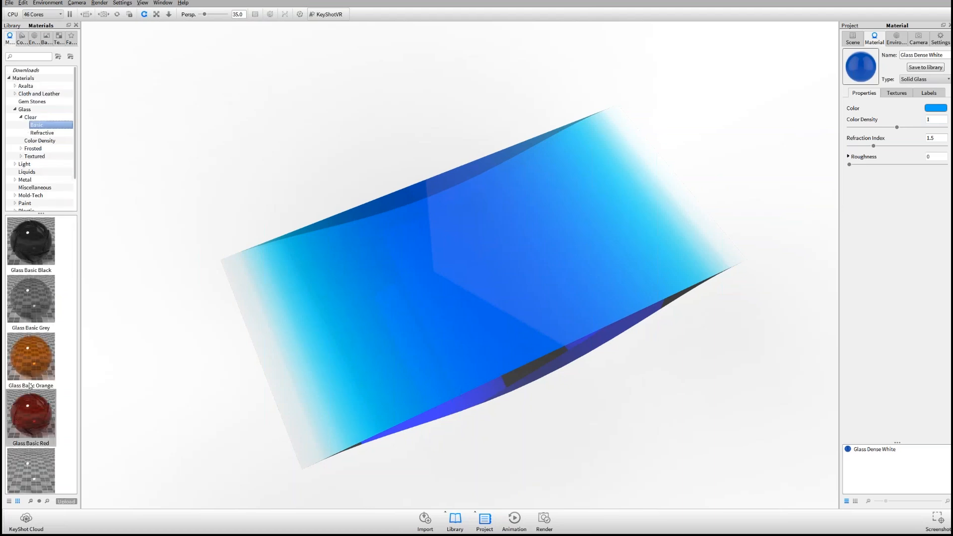
{"action": "left_click_drag", "start_coordinate": [30, 385], "coordinate": [540, 253]}
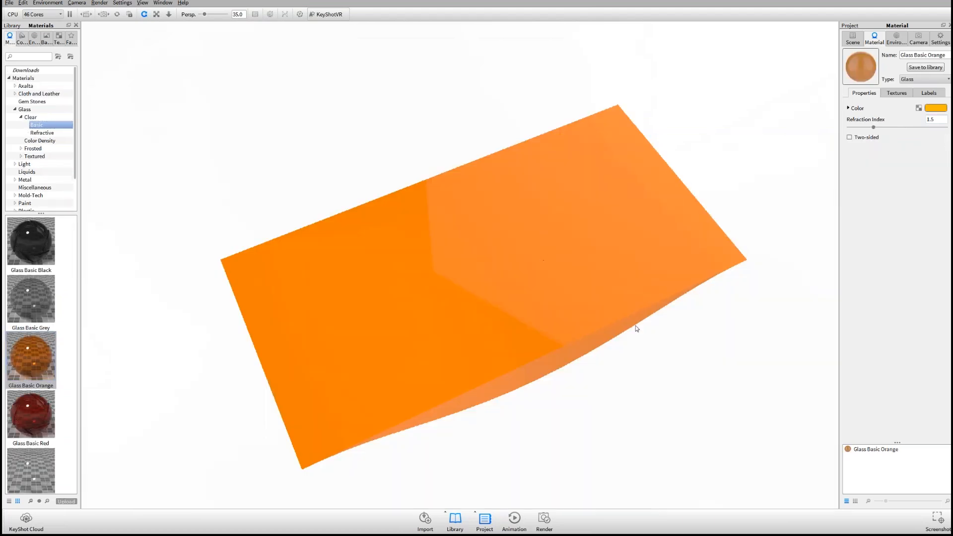
{"action": "left_click_drag", "start_coordinate": [625, 290], "coordinate": [243, 407]}
{"action": "left_click_drag", "start_coordinate": [419, 309], "coordinate": [298, 176]}
Step: Reapply the Glass Dense White material to the wave and color it with the Energetic blue
{"action": "left_click", "coordinate": [42, 141]}
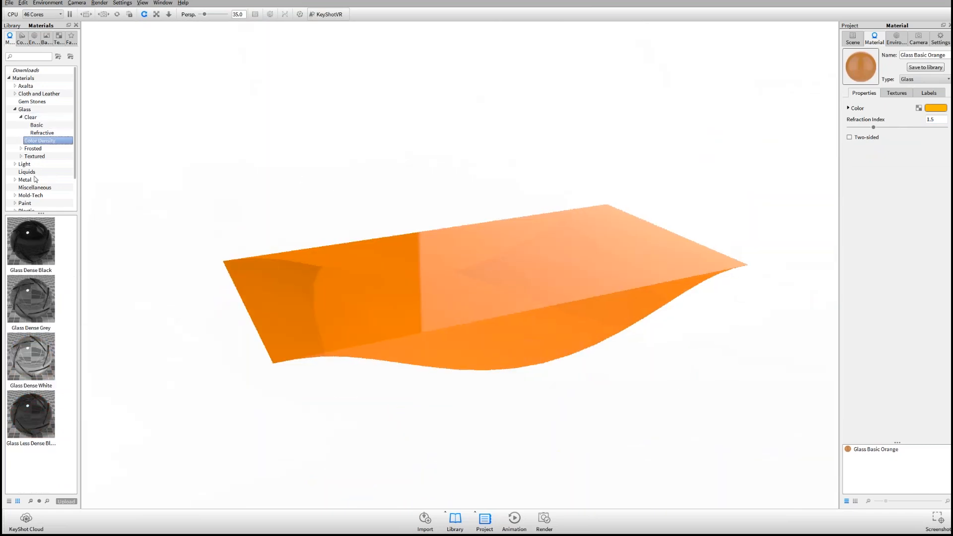
{"action": "left_click_drag", "start_coordinate": [31, 356], "coordinate": [488, 297]}
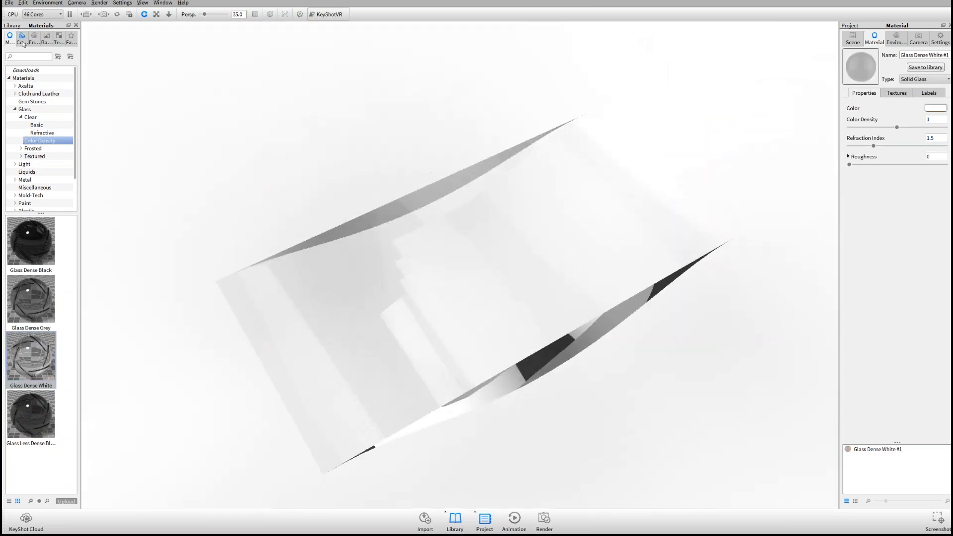
{"action": "left_click", "coordinate": [22, 37]}
{"action": "left_click_drag", "start_coordinate": [41, 286], "coordinate": [447, 278]}
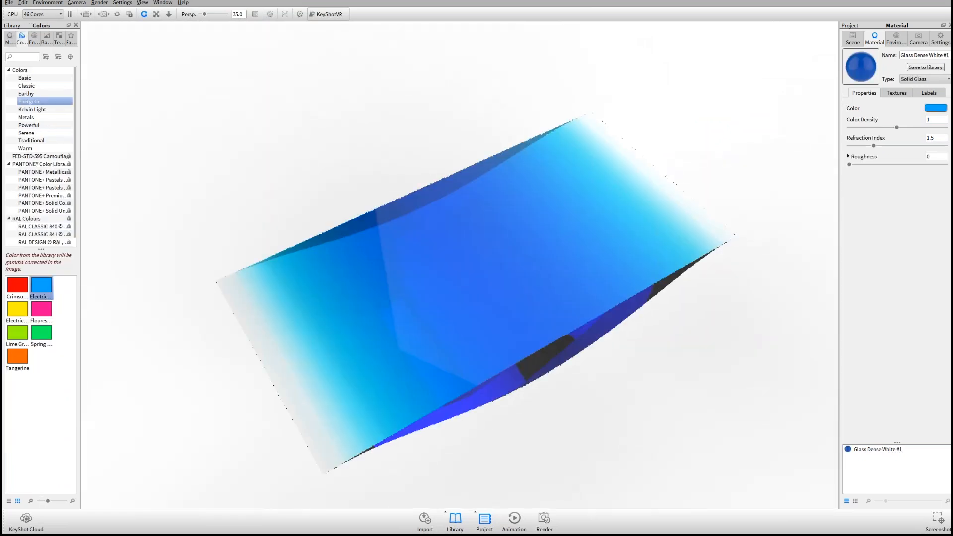
Step: Examine from above, the side and oblique angles how the blue tint varies with the wave's thickness
{"action": "left_click_drag", "start_coordinate": [591, 237], "coordinate": [475, 322]}
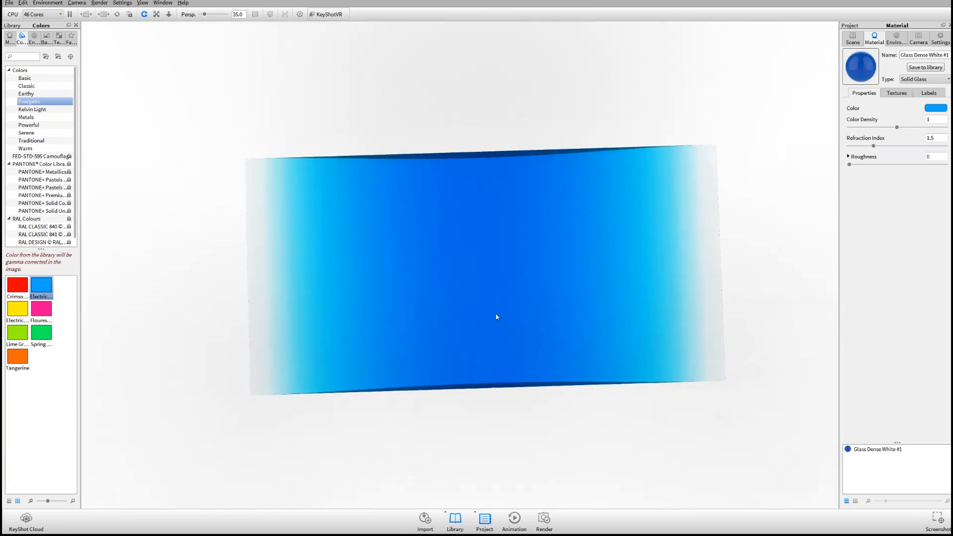
{"action": "left_click_drag", "start_coordinate": [496, 317], "coordinate": [717, 219]}
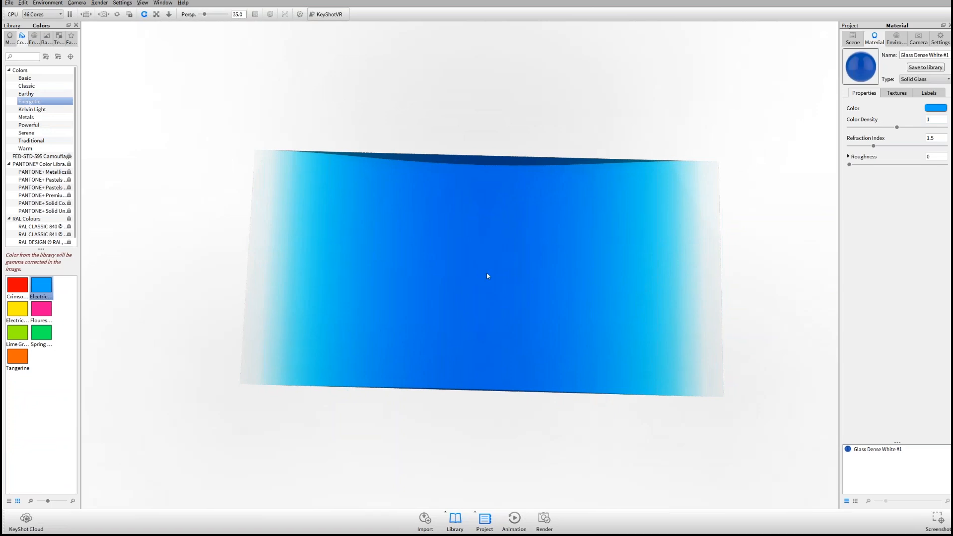
{"action": "left_click_drag", "start_coordinate": [551, 410], "coordinate": [574, 183]}
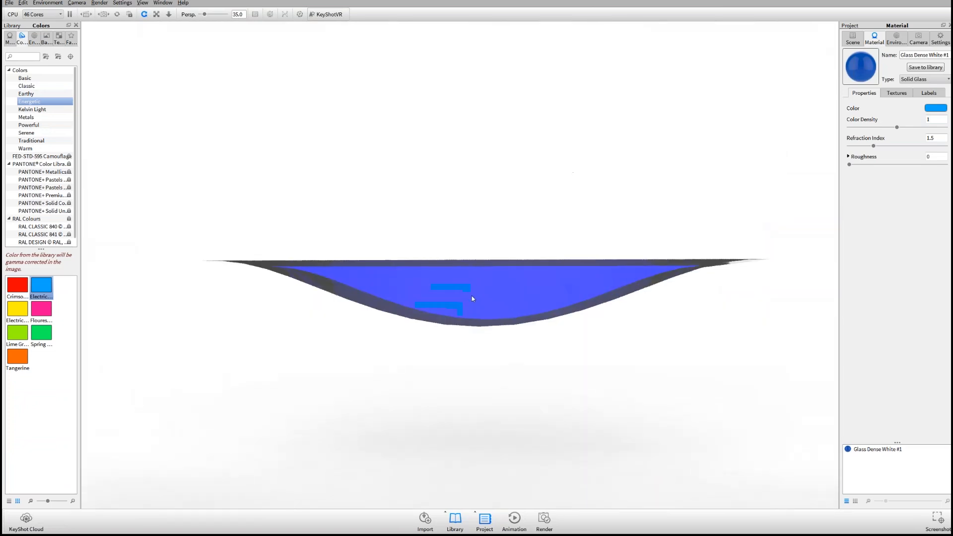
{"action": "left_click_drag", "start_coordinate": [438, 296], "coordinate": [585, 320]}
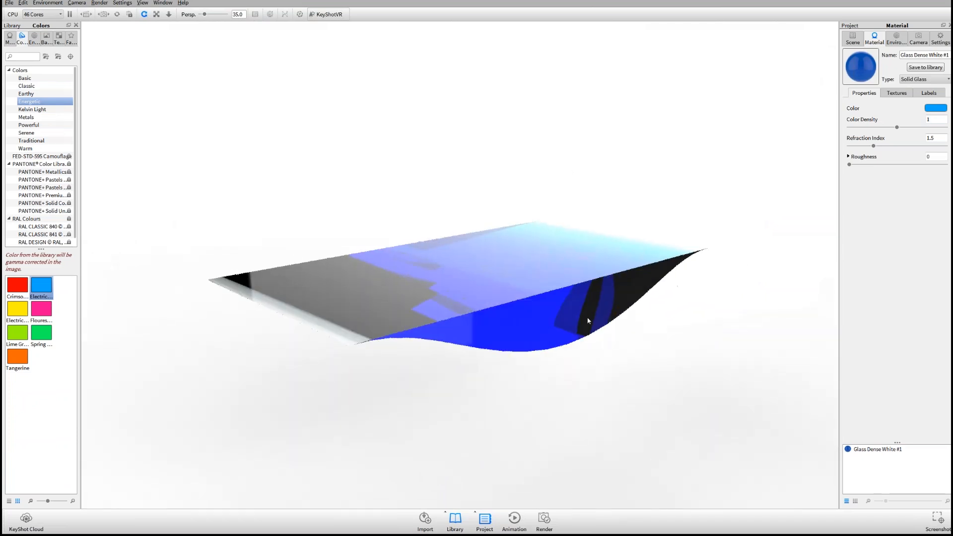
{"action": "left_click_drag", "start_coordinate": [664, 353], "coordinate": [521, 300]}
{"action": "left_click_drag", "start_coordinate": [639, 315], "coordinate": [593, 368]}
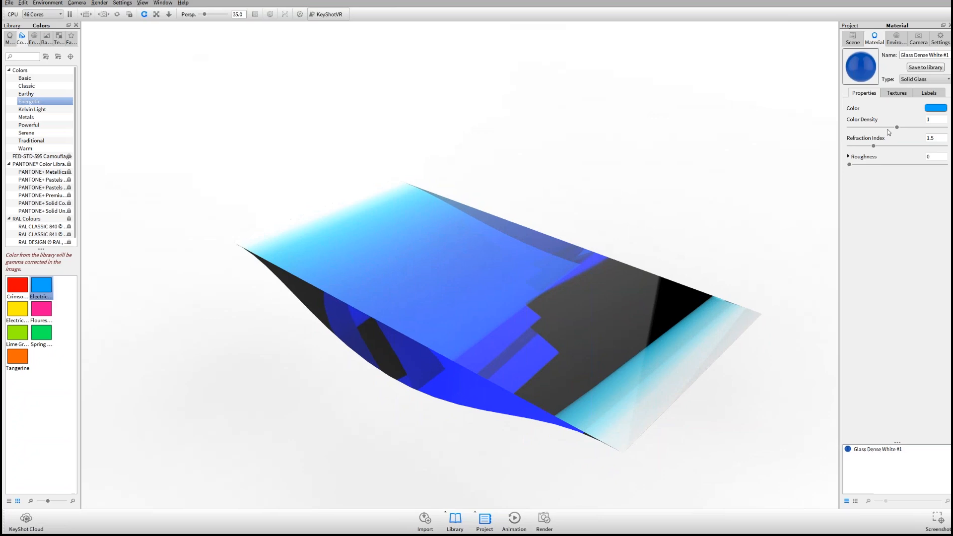
{"action": "left_click_drag", "start_coordinate": [467, 283], "coordinate": [464, 318]}
Step: Try the glass's color density at the maximum of 2 and at about 0.14, viewing the wave at each setting
{"action": "left_click_drag", "start_coordinate": [896, 127], "coordinate": [949, 128]}
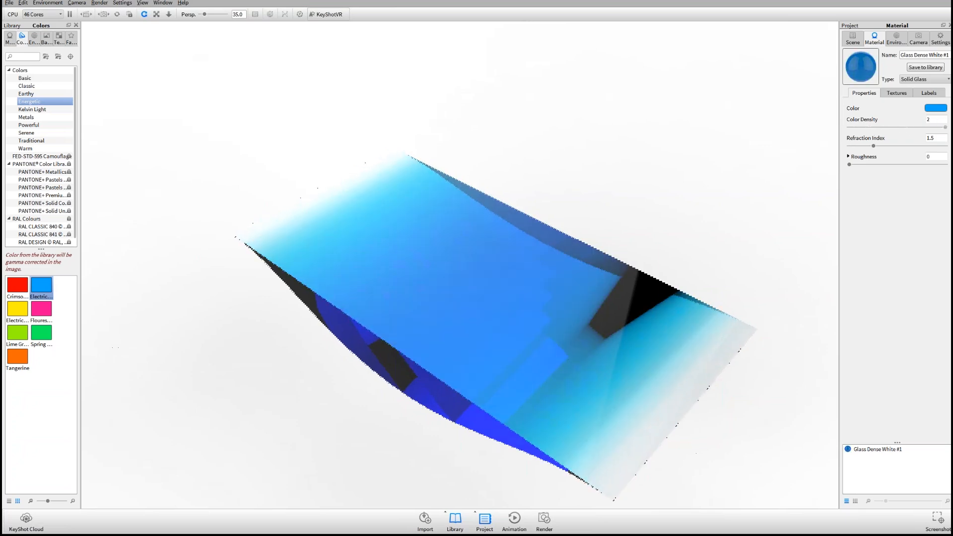
{"action": "left_click_drag", "start_coordinate": [517, 395], "coordinate": [499, 425]}
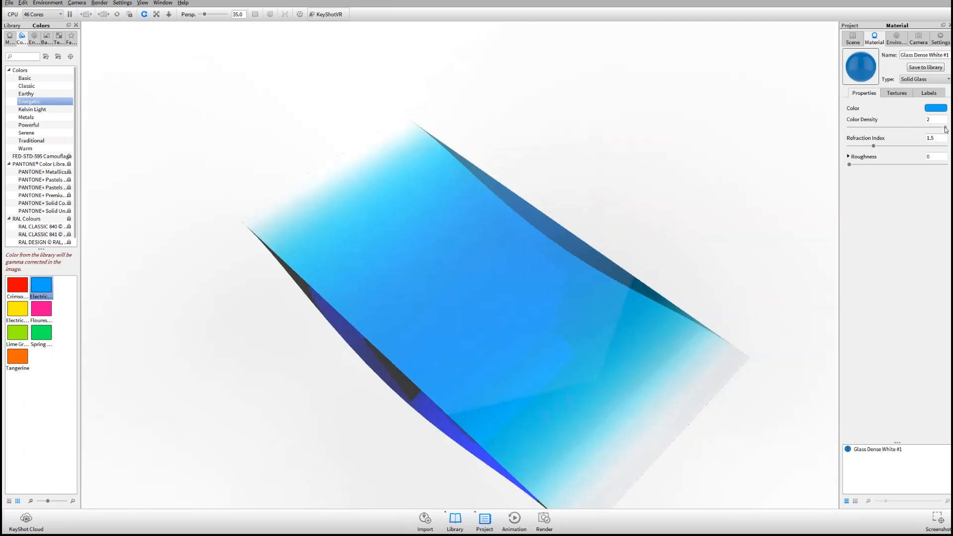
{"action": "left_click_drag", "start_coordinate": [946, 128], "coordinate": [855, 128]}
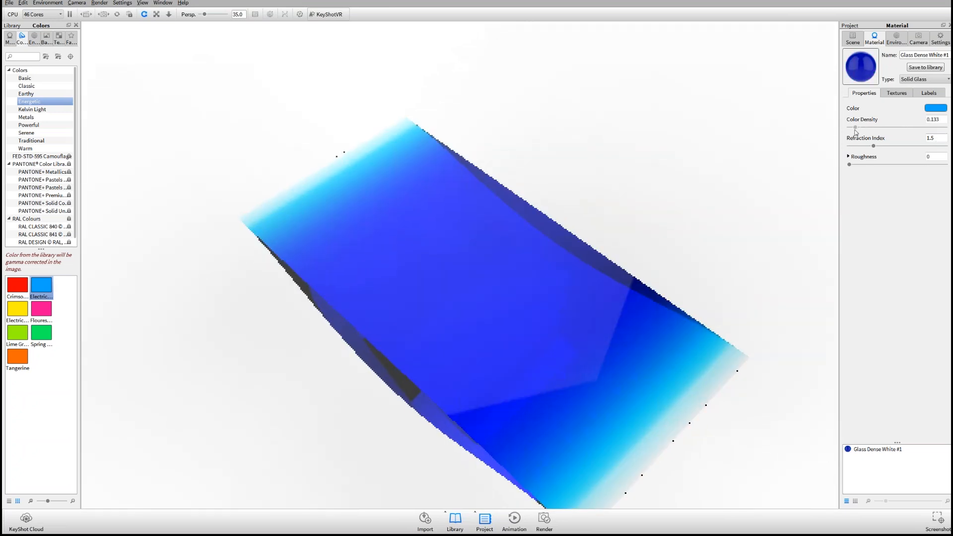
{"action": "left_click_drag", "start_coordinate": [573, 266], "coordinate": [523, 304]}
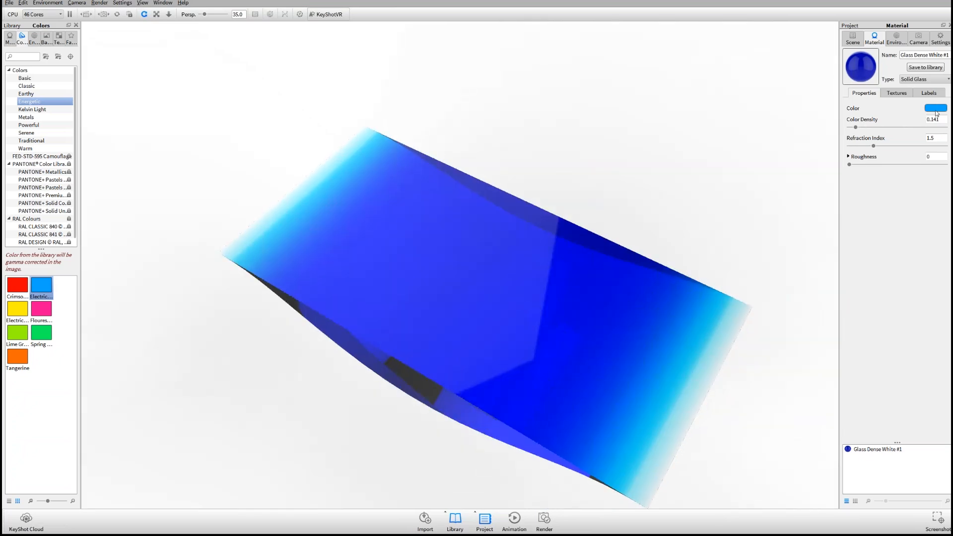
Step: Set the wave glass's color density to 1 and view the wave from lower angles
{"action": "left_click_drag", "start_coordinate": [940, 119], "coordinate": [783, 108]}
{"action": "type", "text": "1"}
{"action": "key", "text": "Tab"}
{"action": "left_click_drag", "start_coordinate": [484, 364], "coordinate": [558, 268]}
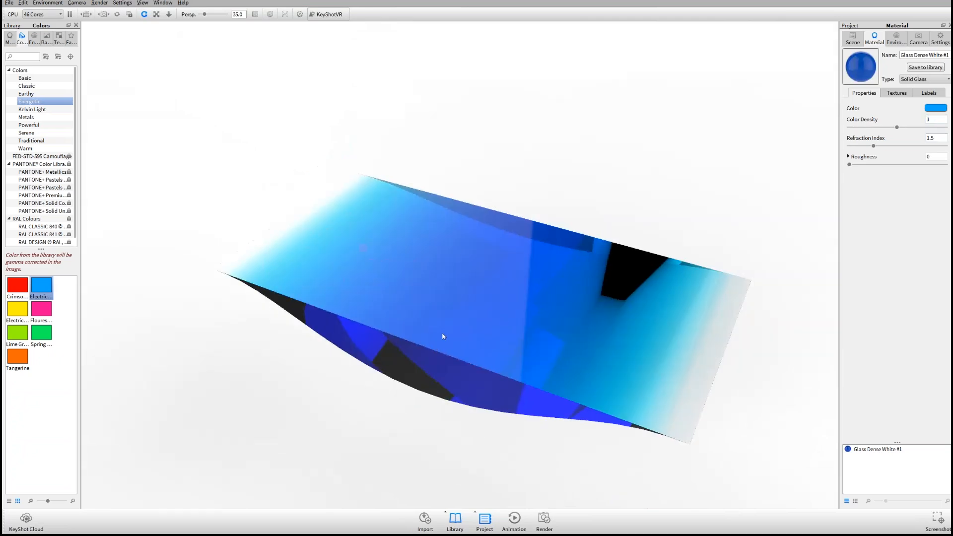
{"action": "left_click_drag", "start_coordinate": [457, 357], "coordinate": [574, 333]}
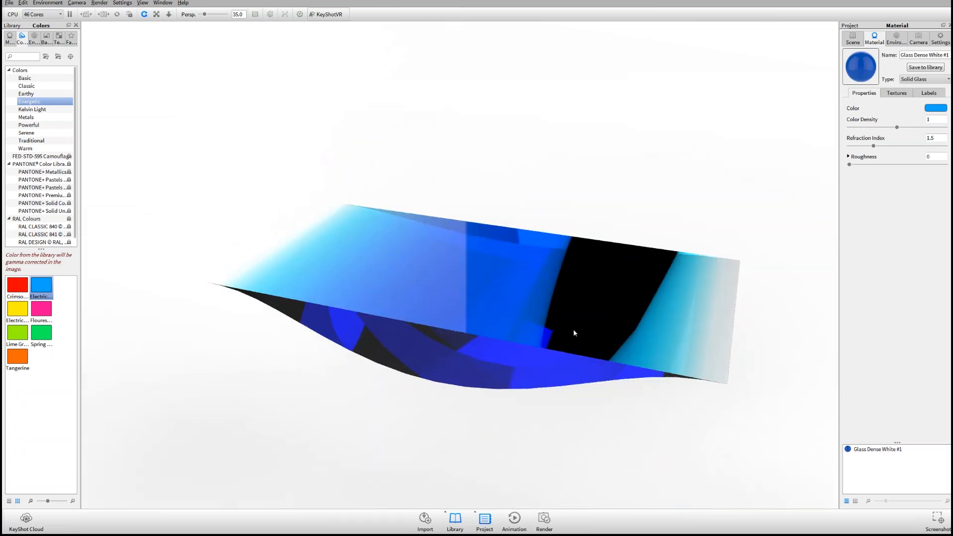
Step: Switch to the KeyShot window with the cube model, resume its rendering, and view the blue glass from several angles
{"action": "key", "text": "alt+Tab"}
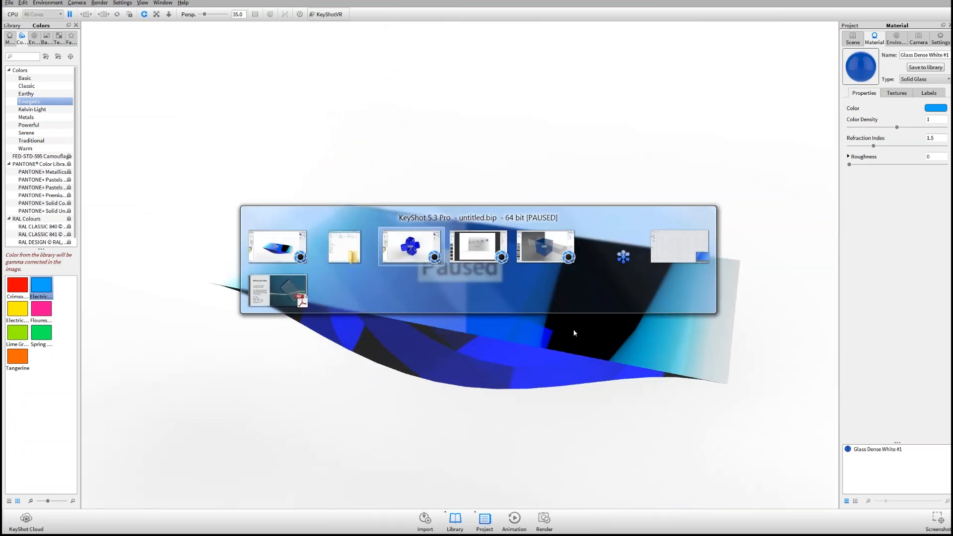
{"action": "key", "text": "shift+p"}
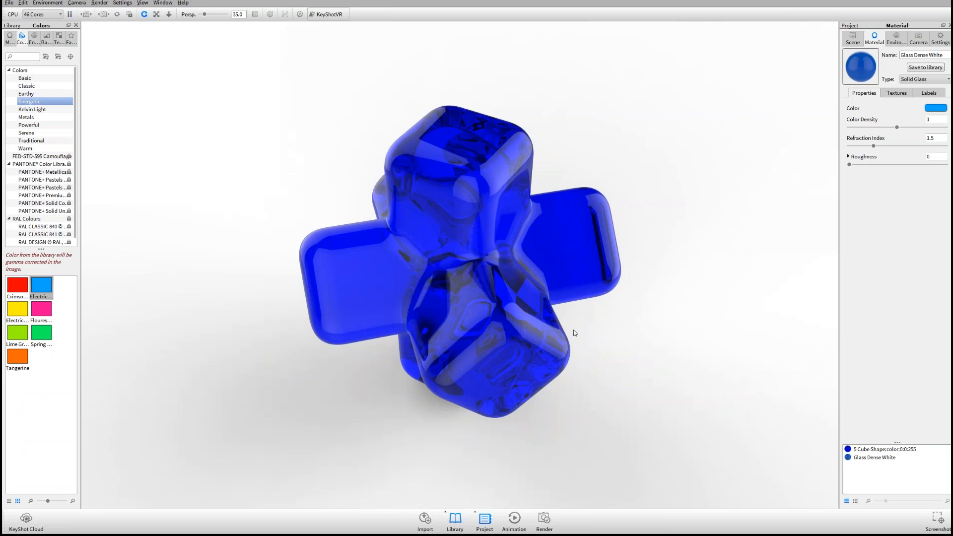
{"action": "left_click_drag", "start_coordinate": [505, 247], "coordinate": [630, 211]}
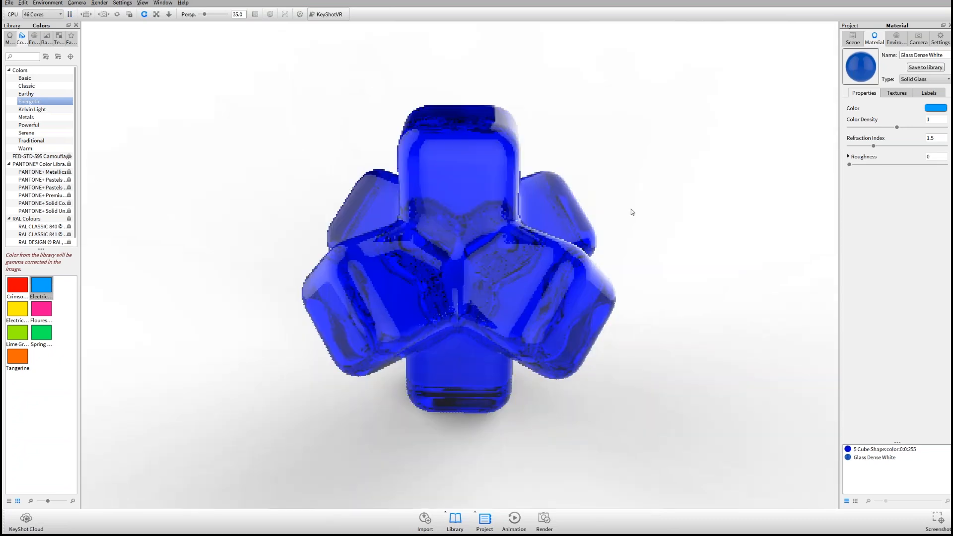
{"action": "left_click_drag", "start_coordinate": [534, 302], "coordinate": [660, 258]}
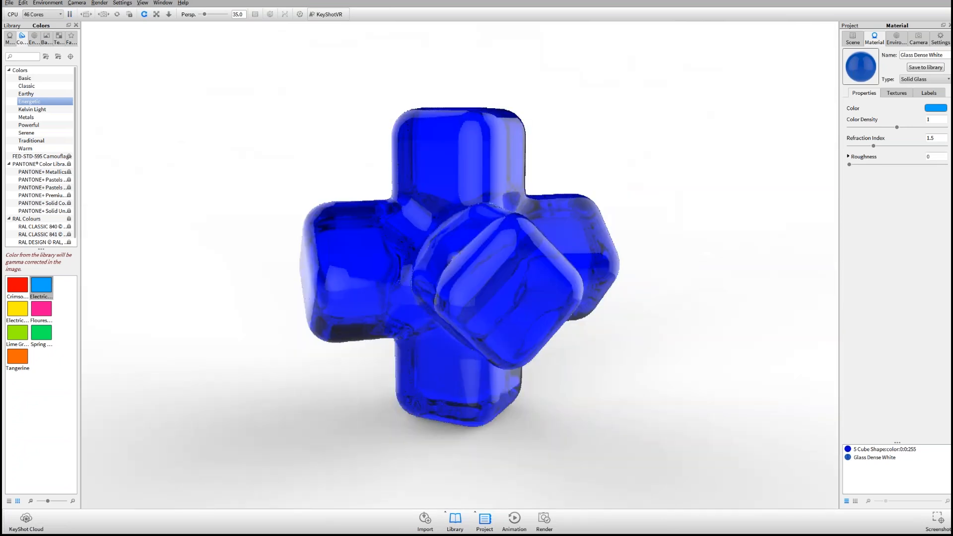
Step: Try the cube glass's color density at 2, view it from above, and return the density to 1
{"action": "left_click_drag", "start_coordinate": [897, 127], "coordinate": [931, 133]}
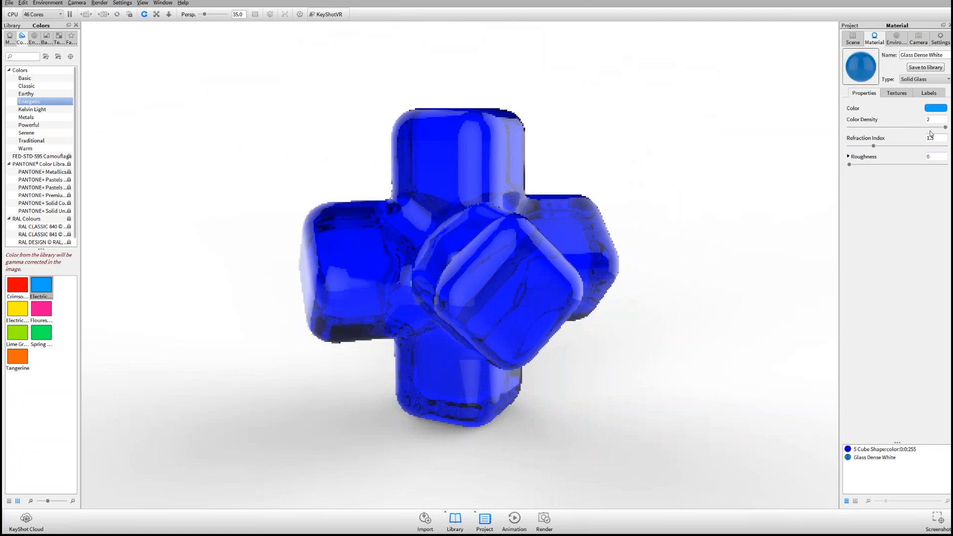
{"action": "left_click_drag", "start_coordinate": [518, 101], "coordinate": [722, 196]}
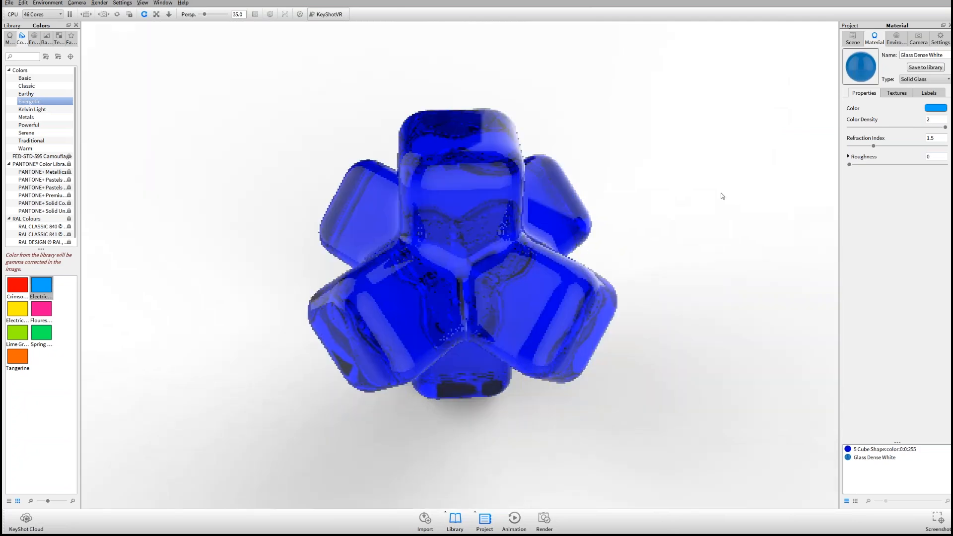
{"action": "left_click_drag", "start_coordinate": [935, 119], "coordinate": [796, 111]}
{"action": "type", "text": "1"}
{"action": "key", "text": "Tab"}
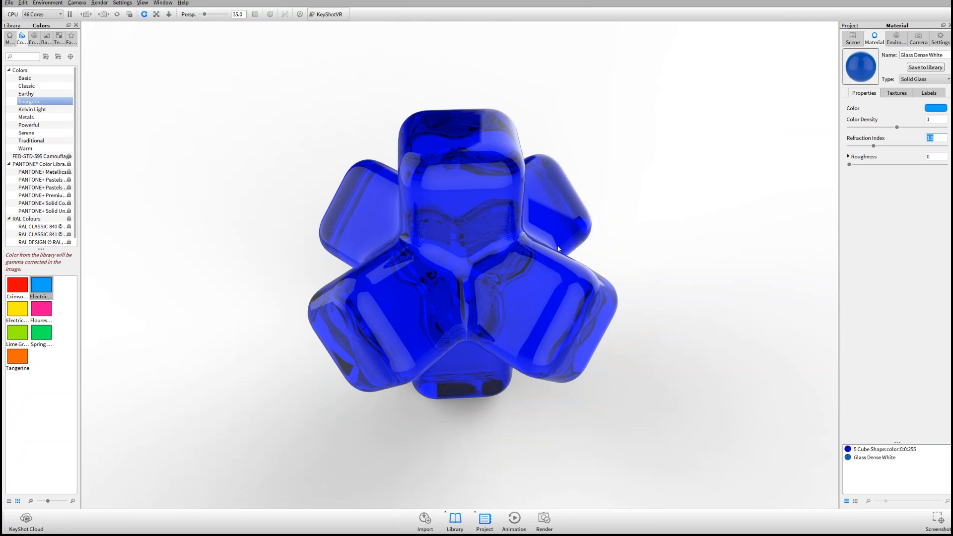
Step: Try the cube glass's roughness at 0.022, 0.054 and about 0.097, examining the frosting from different angles
{"action": "left_click_drag", "start_coordinate": [558, 249], "coordinate": [636, 219]}
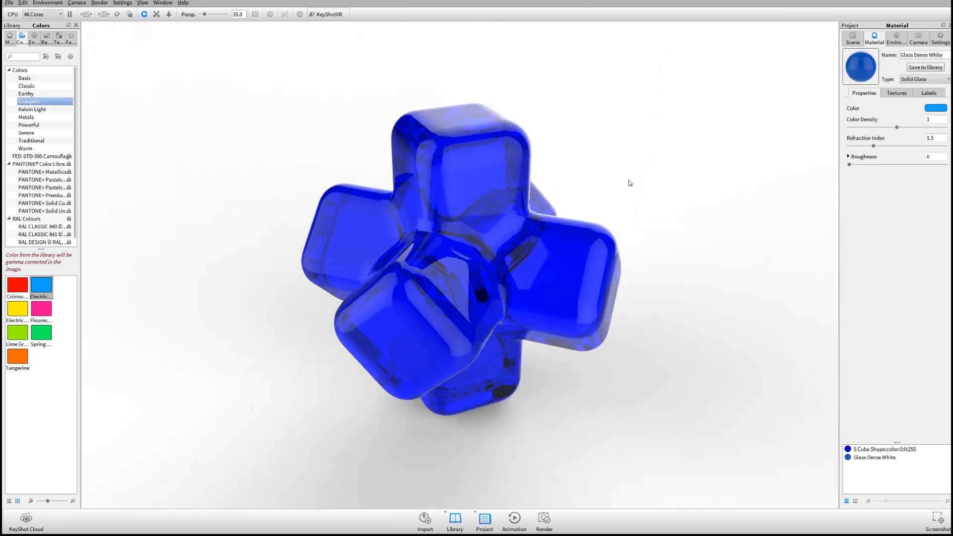
{"action": "left_click_drag", "start_coordinate": [630, 183], "coordinate": [693, 237]}
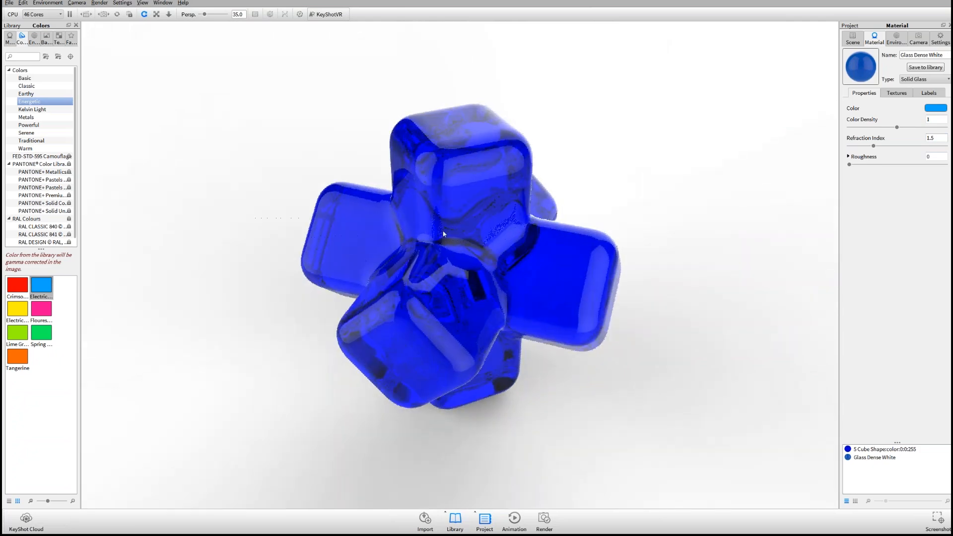
{"action": "scroll", "coordinate": [693, 237], "scroll_direction": "up", "scroll_amount": 2}
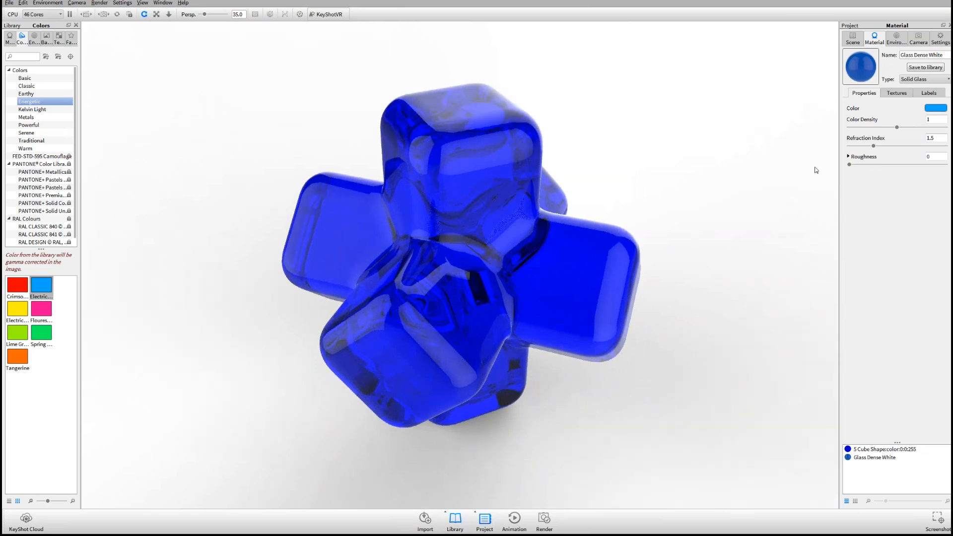
{"action": "left_click_drag", "start_coordinate": [850, 165], "coordinate": [852, 165]}
{"action": "left_click_drag", "start_coordinate": [593, 281], "coordinate": [515, 215]}
{"action": "scroll", "coordinate": [515, 215], "scroll_direction": "up", "scroll_amount": 2}
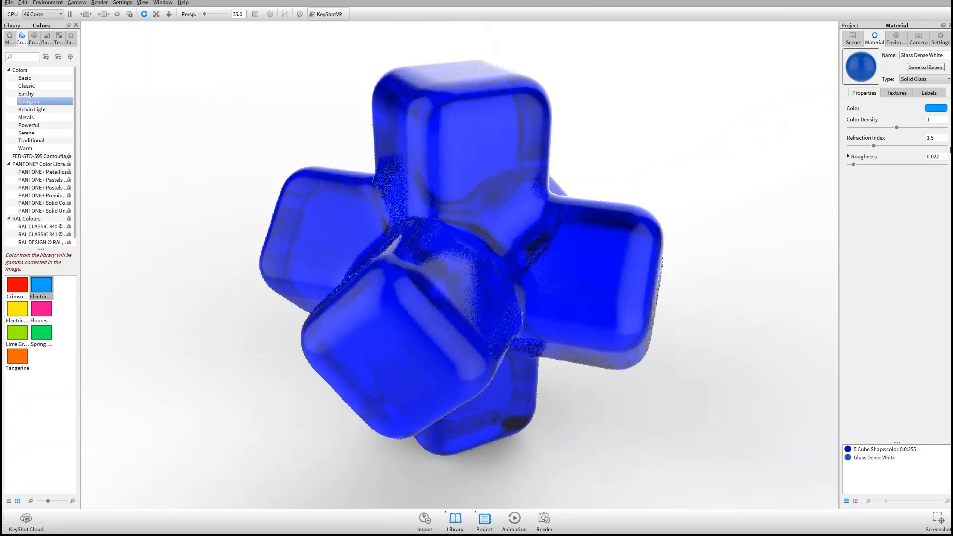
{"action": "left_click_drag", "start_coordinate": [855, 165], "coordinate": [864, 167]}
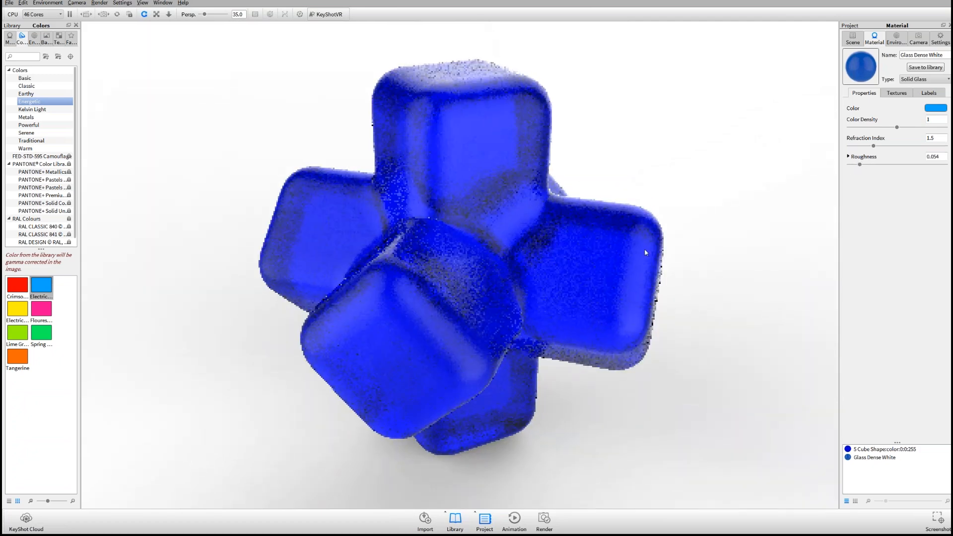
{"action": "left_click_drag", "start_coordinate": [644, 248], "coordinate": [648, 288]}
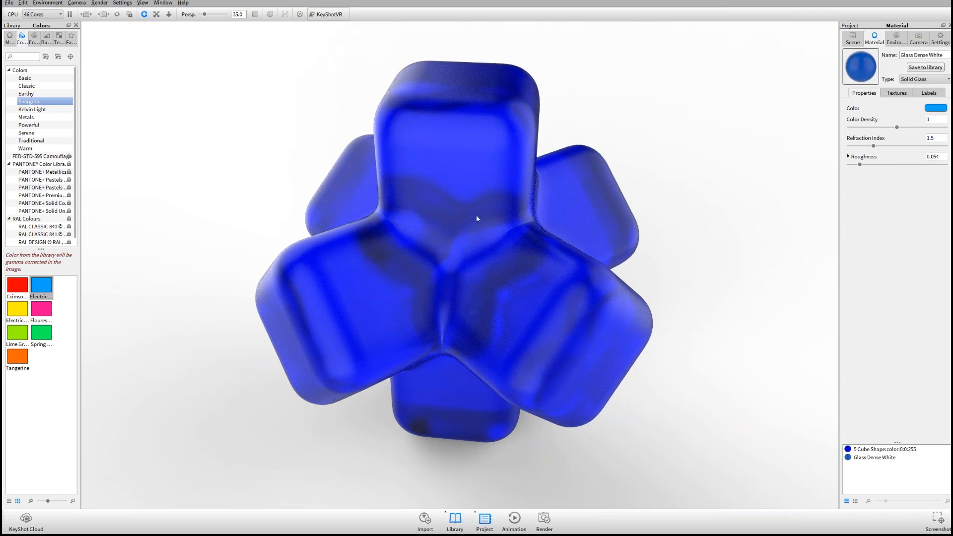
{"action": "left_click_drag", "start_coordinate": [860, 165], "coordinate": [871, 165]}
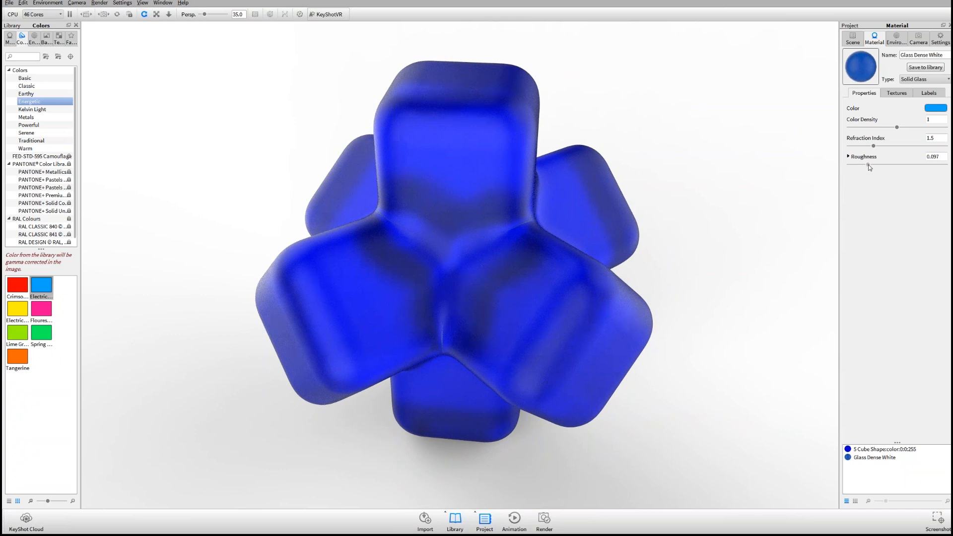
Step: Reset the cube glass's roughness to 0 and view the clear glass from several angles
{"action": "left_click_drag", "start_coordinate": [869, 168], "coordinate": [694, 174]}
{"action": "left_click_drag", "start_coordinate": [602, 257], "coordinate": [573, 241]}
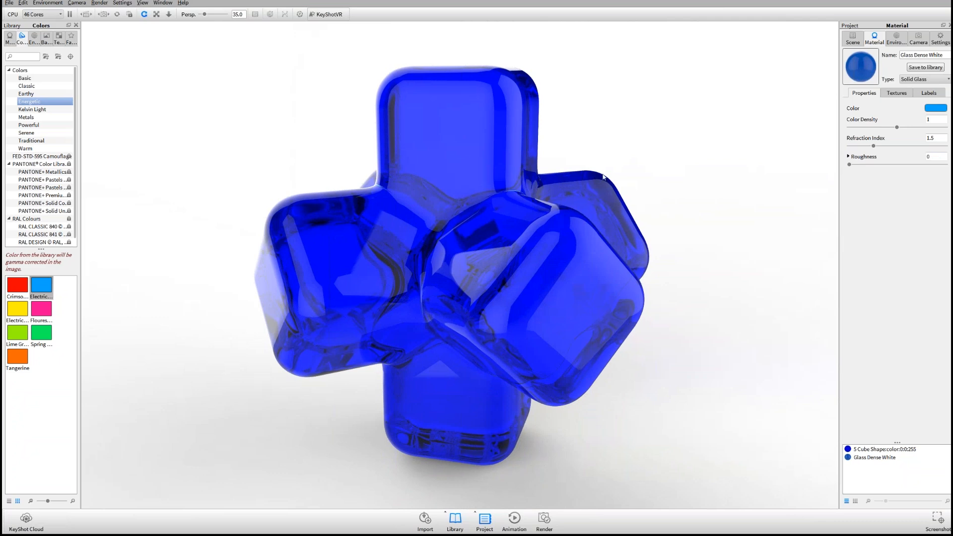
{"action": "left_click_drag", "start_coordinate": [681, 198], "coordinate": [579, 225]}
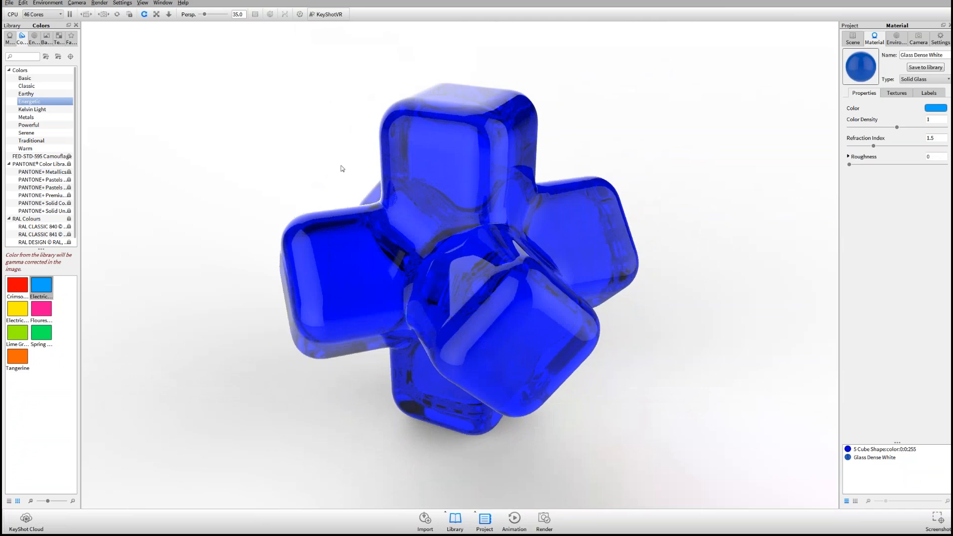
{"action": "left_click_drag", "start_coordinate": [347, 166], "coordinate": [388, 169]}
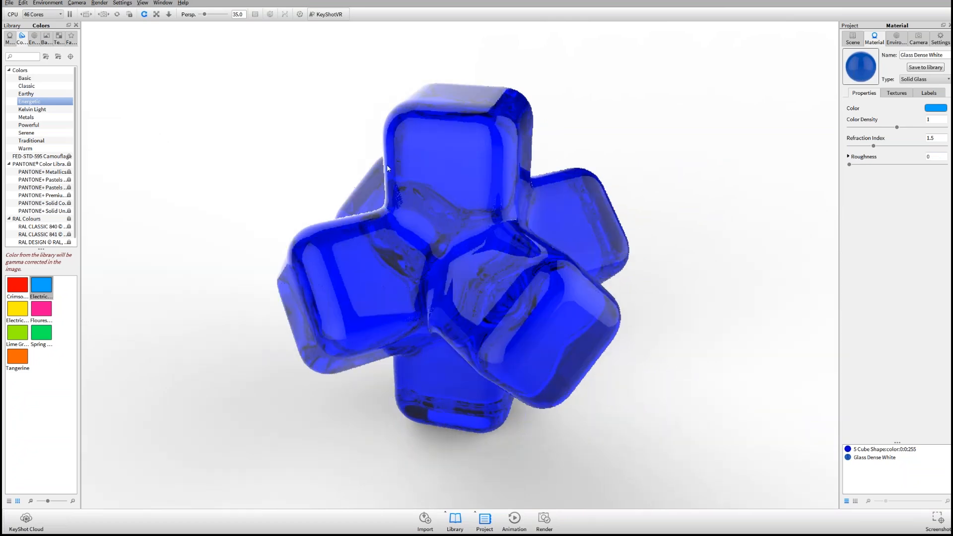
Step: Change the cube's material type to Dielectric and color its transmission with the Energetic blue
{"action": "left_click", "coordinate": [923, 80]}
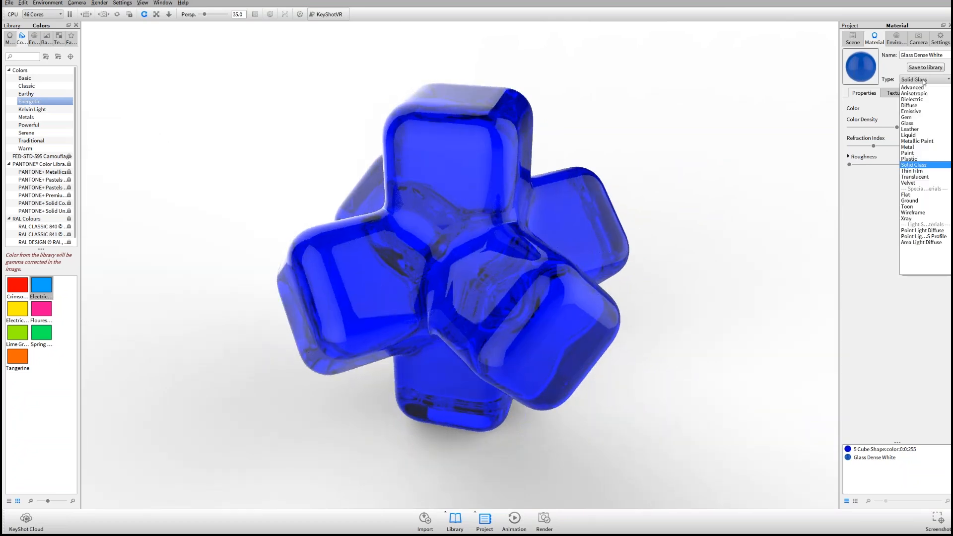
{"action": "left_click", "coordinate": [920, 100]}
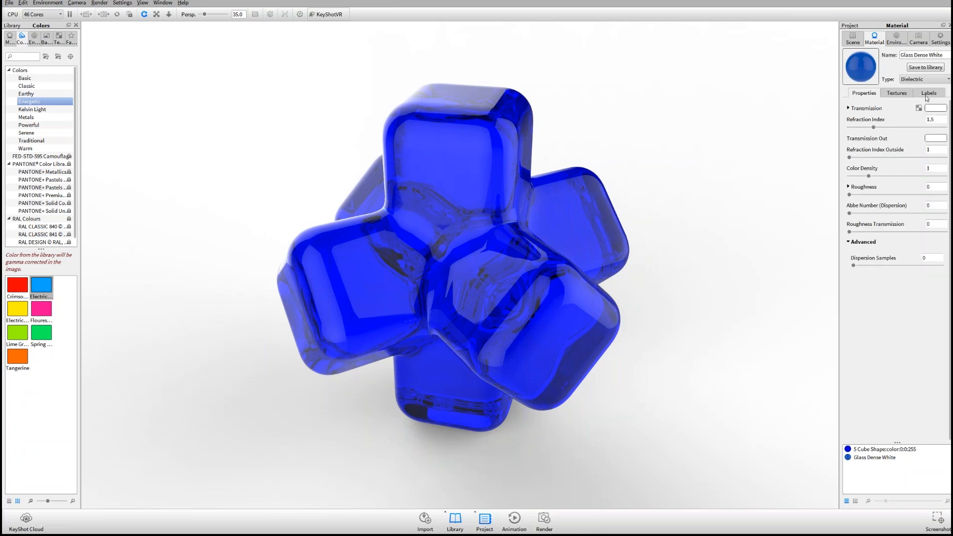
{"action": "left_click_drag", "start_coordinate": [337, 272], "coordinate": [558, 313]}
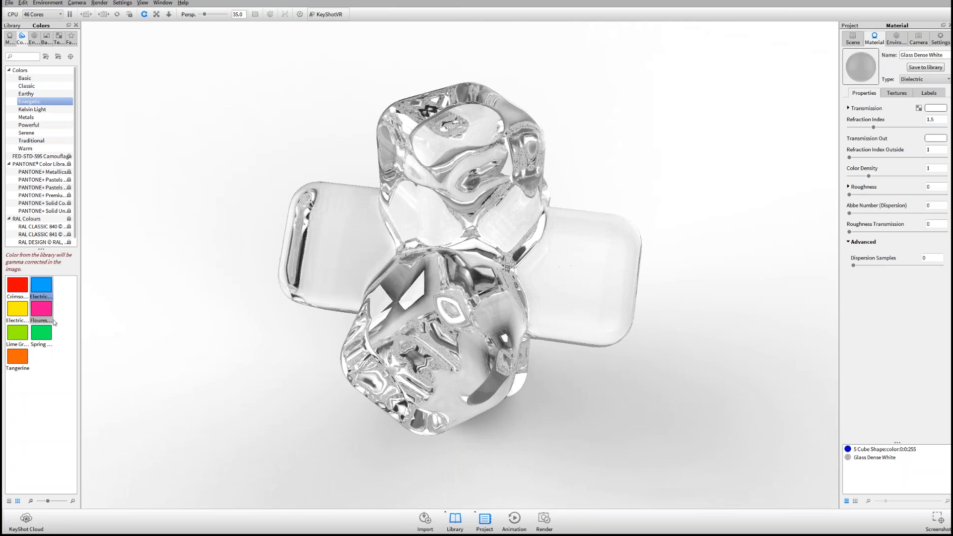
{"action": "left_click_drag", "start_coordinate": [42, 286], "coordinate": [468, 211]}
{"action": "left_click_drag", "start_coordinate": [491, 284], "coordinate": [472, 259]}
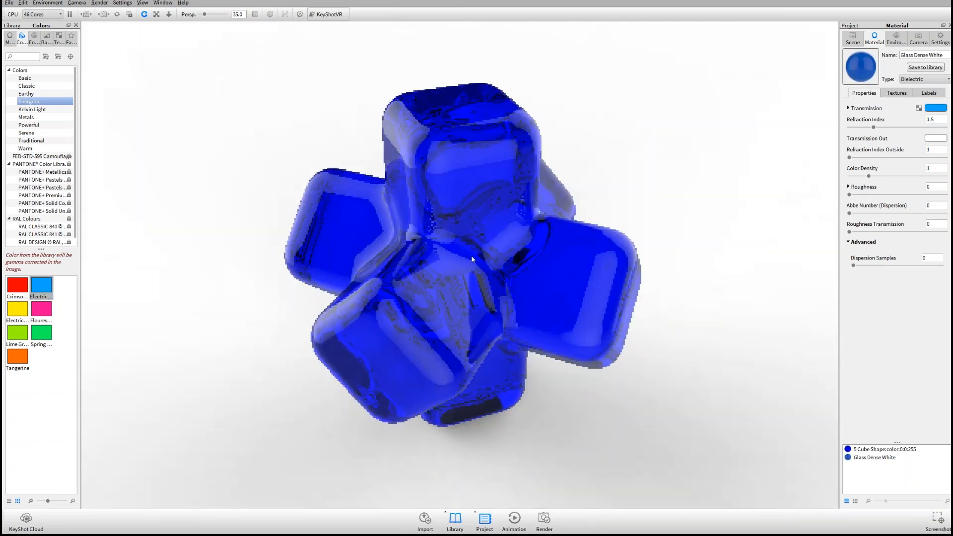
Step: Collapse the advanced material settings, set the cube's roughness transmission to about 0.106, and examine the interior and surface reflections up close
{"action": "left_click", "coordinate": [861, 241]}
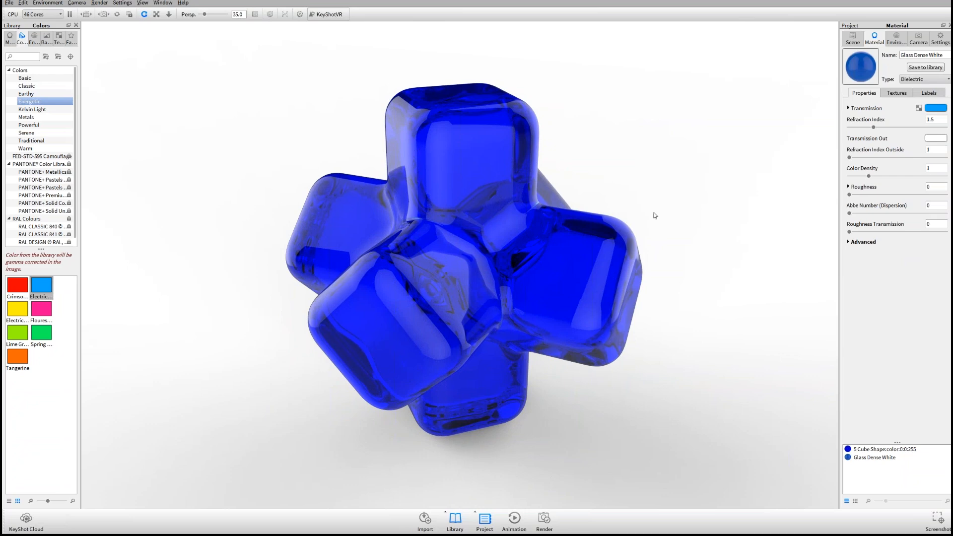
{"action": "left_click_drag", "start_coordinate": [646, 219], "coordinate": [666, 230]}
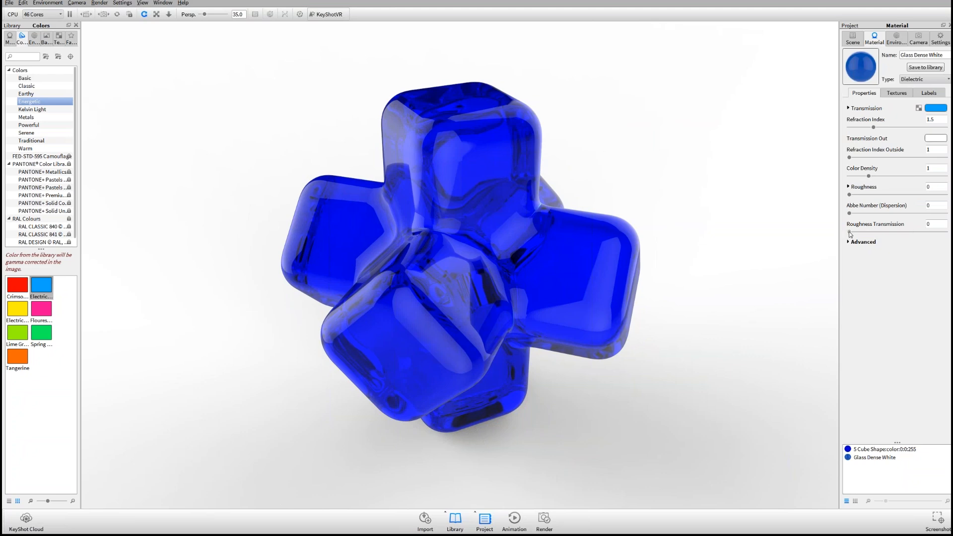
{"action": "left_click_drag", "start_coordinate": [850, 231], "coordinate": [869, 232]}
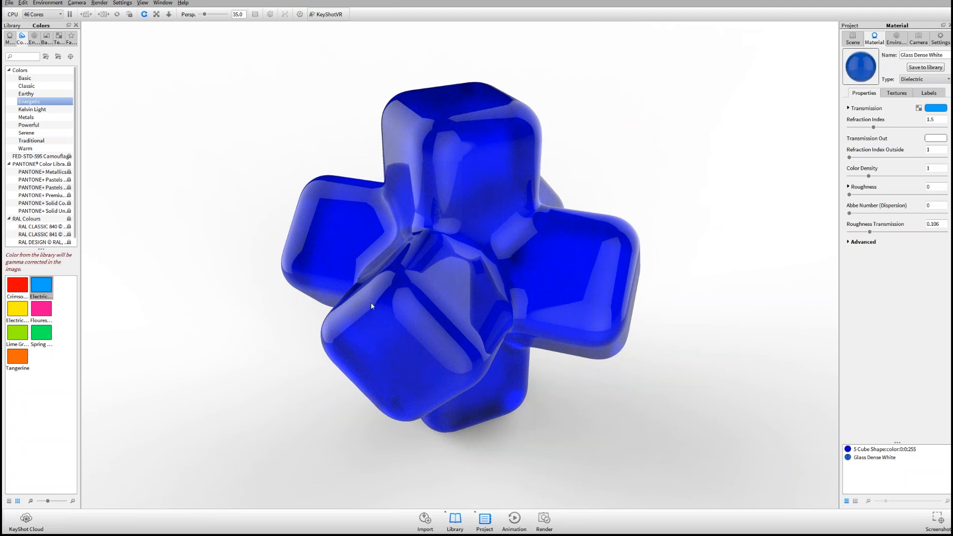
{"action": "left_click_drag", "start_coordinate": [384, 322], "coordinate": [521, 239]}
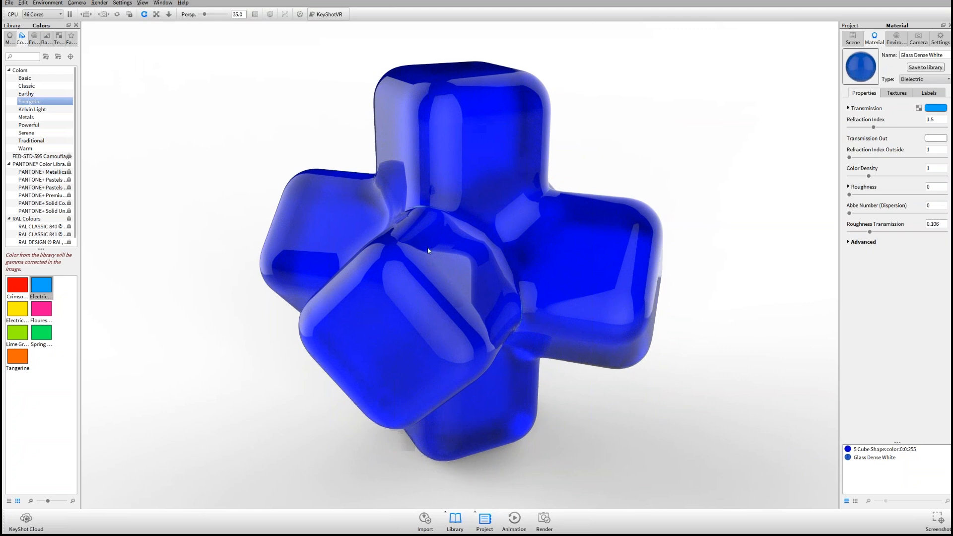
{"action": "left_click_drag", "start_coordinate": [615, 278], "coordinate": [647, 242]}
{"action": "scroll", "coordinate": [479, 266], "scroll_direction": "up", "scroll_amount": 2}
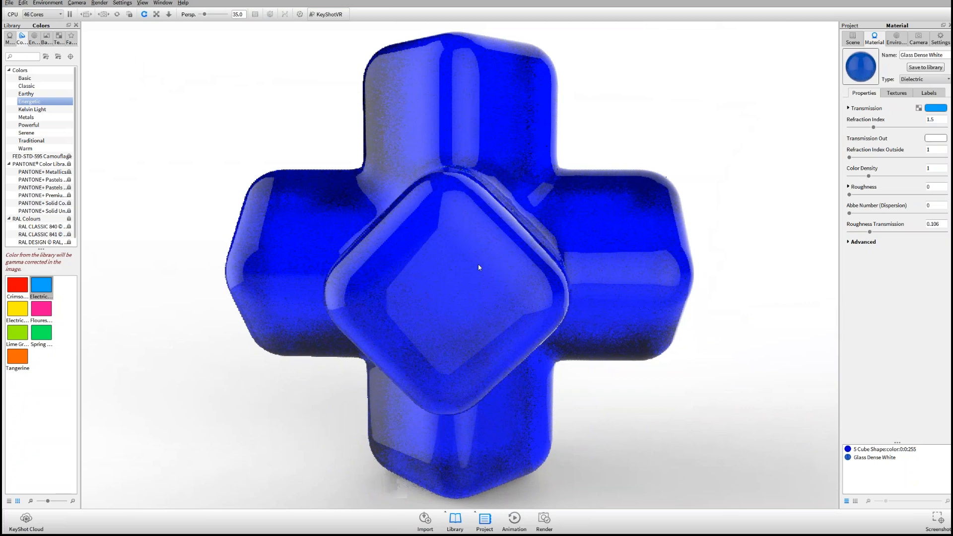
Step: Compare the cube with roughness transmission at about 0.002 and 0.115, and reset it to 0
{"action": "mouse_move", "coordinate": [869, 232]}
{"action": "left_mouse_down"}
{"action": "mouse_move", "coordinate": [842, 231]}
{"action": "mouse_move", "coordinate": [852, 232]}
{"action": "left_mouse_up"}
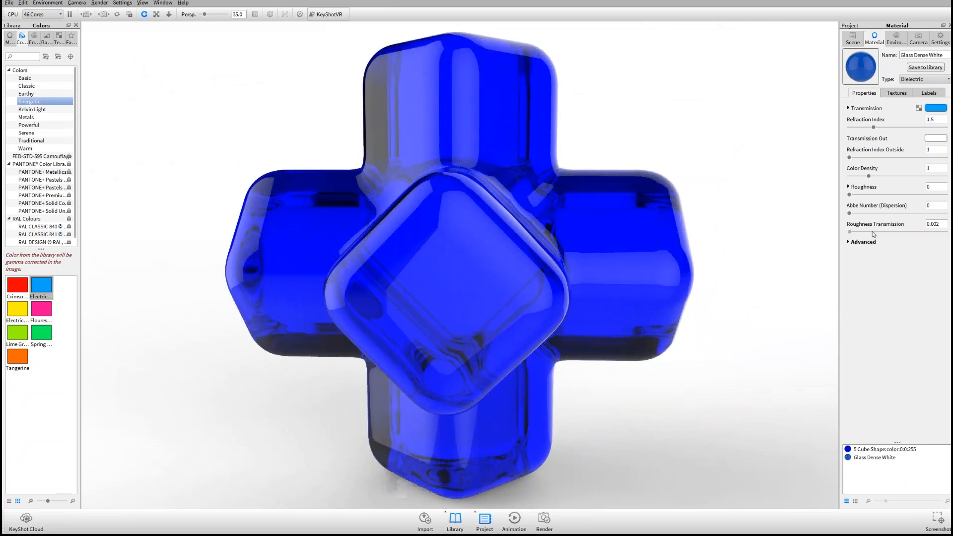
{"action": "left_click", "coordinate": [872, 232]}
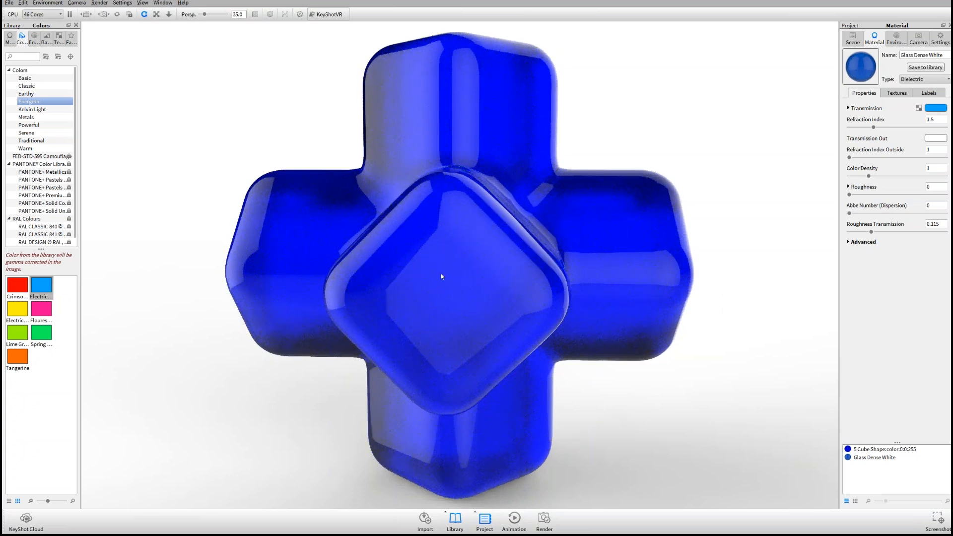
{"action": "scroll", "coordinate": [439, 273], "scroll_direction": "down", "scroll_amount": 2}
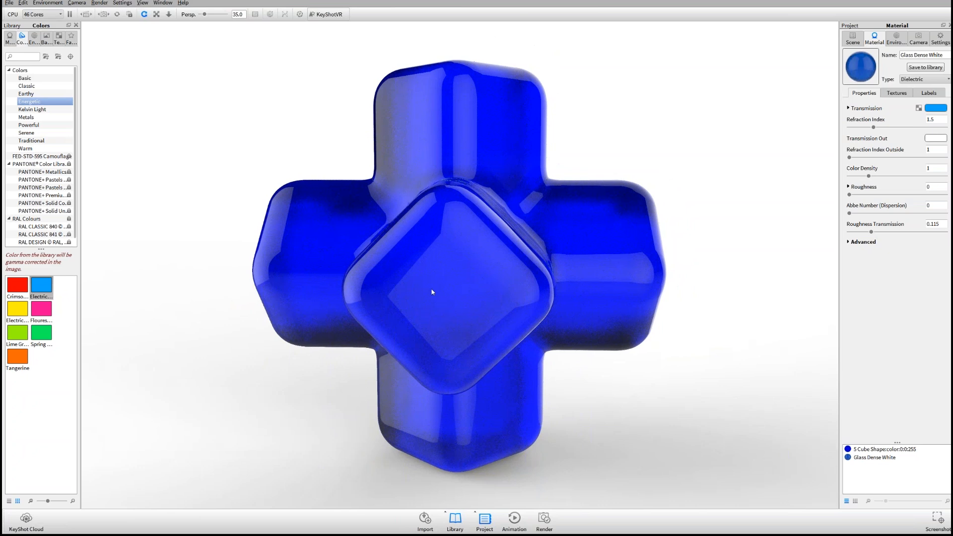
{"action": "left_click_drag", "start_coordinate": [872, 232], "coordinate": [718, 222]}
Step: Add a sphere to the scene and set its scale to 15
{"action": "left_click", "coordinate": [23, 2]}
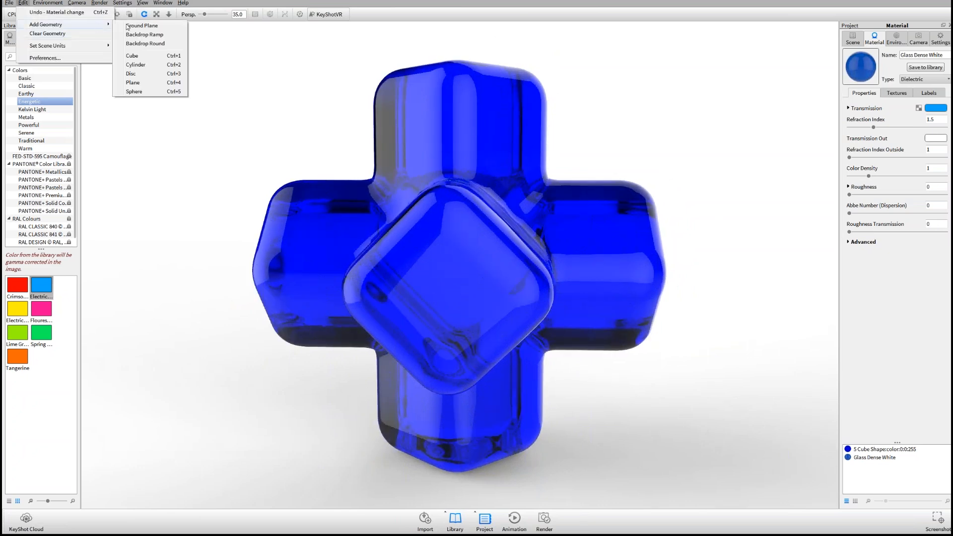
{"action": "left_click", "coordinate": [164, 95]}
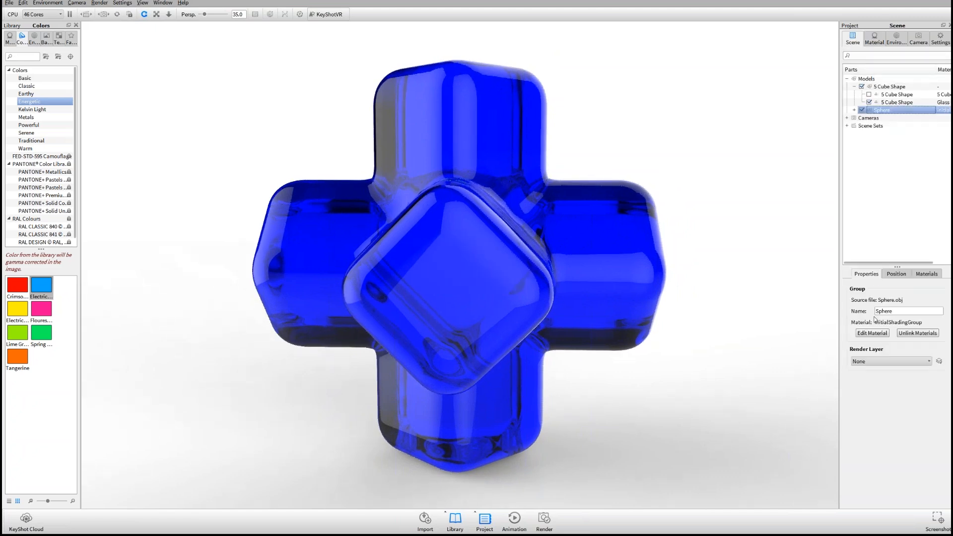
{"action": "left_click", "coordinate": [896, 274]}
{"action": "left_click", "coordinate": [933, 343]}
{"action": "type", "text": "15"}
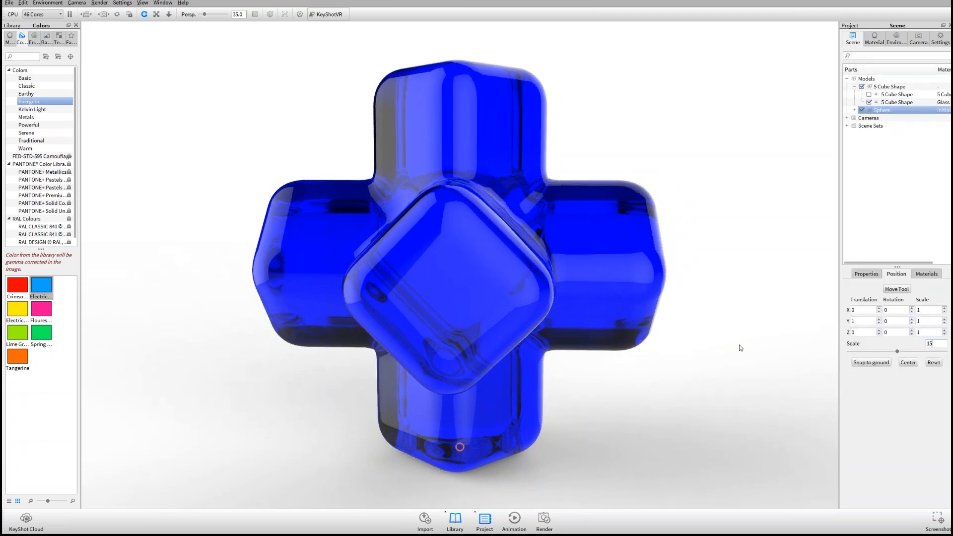
{"action": "key", "text": "Return"}
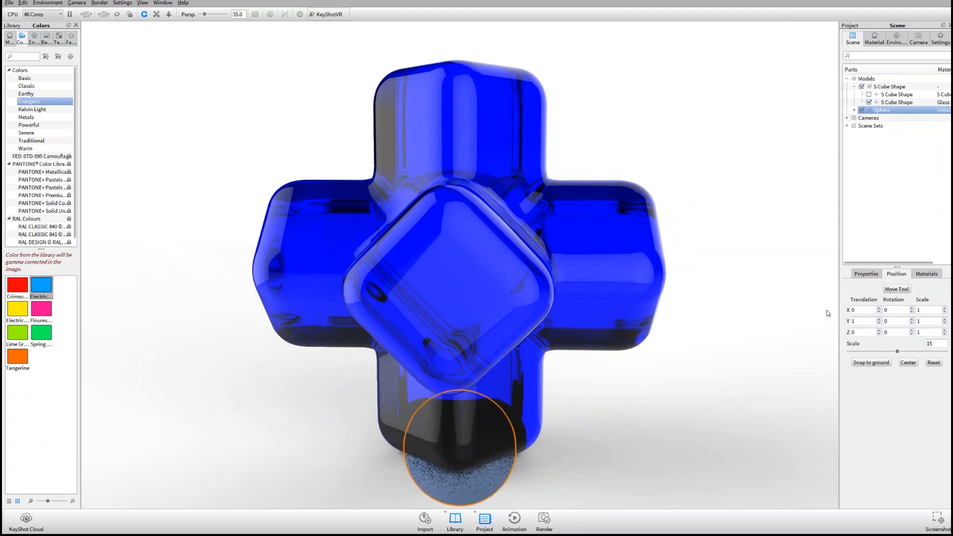
Step: Move the sphere up along Y to about 55 so it sits inside the center of the cube shape
{"action": "left_click", "coordinate": [897, 289]}
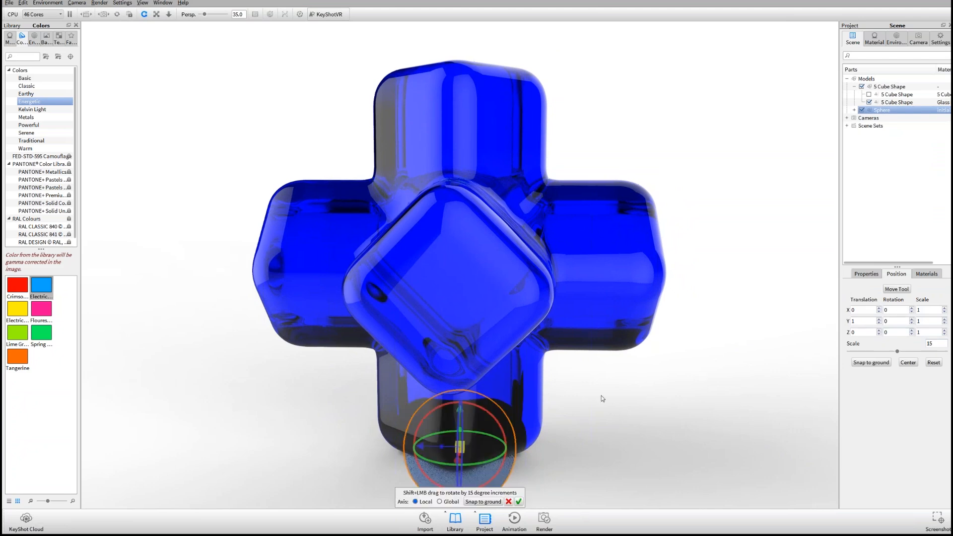
{"action": "left_click_drag", "start_coordinate": [460, 415], "coordinate": [467, 204]}
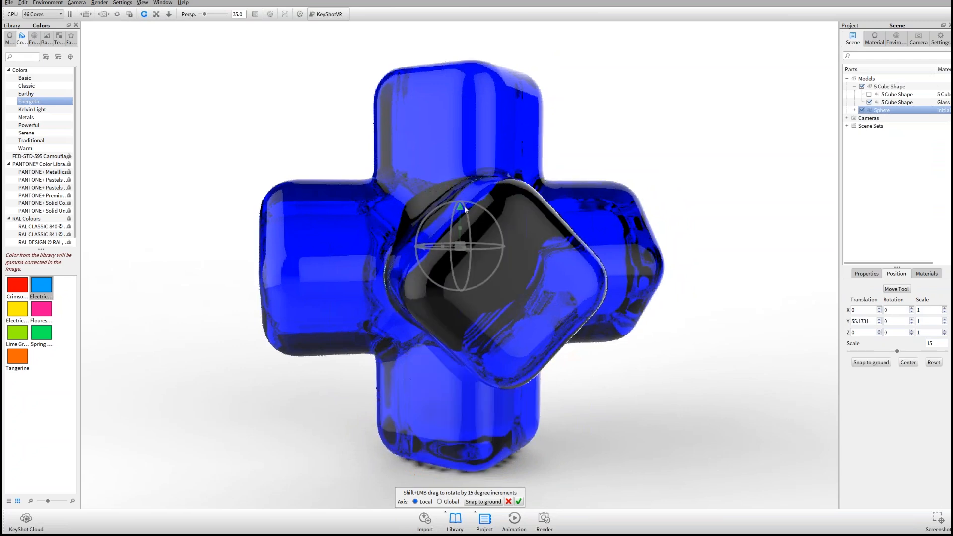
{"action": "left_click", "coordinate": [519, 502]}
Step: Set the cube material's roughness transmission to about 0.201 and examine the blurred interior from several angles
{"action": "left_click_drag", "start_coordinate": [541, 318], "coordinate": [532, 298]}
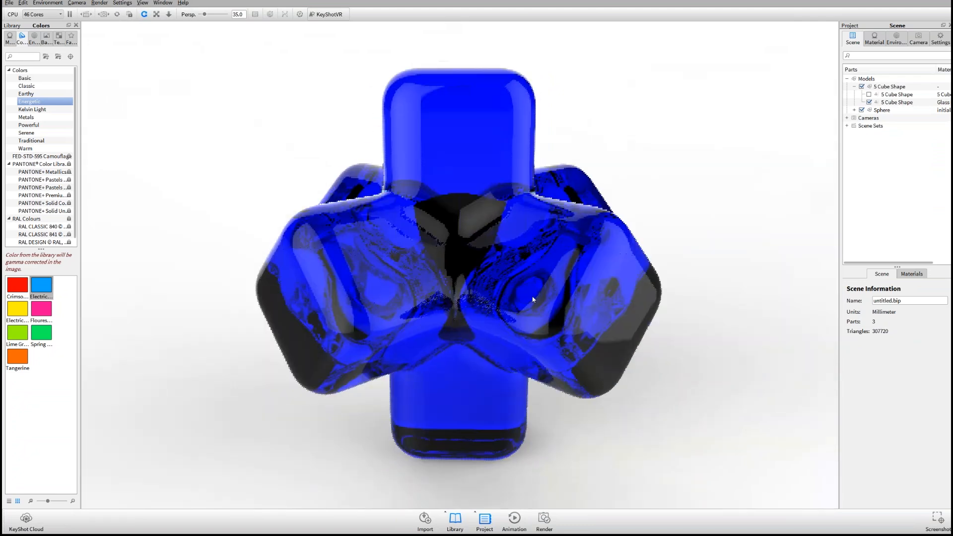
{"action": "left_click", "coordinate": [877, 40]}
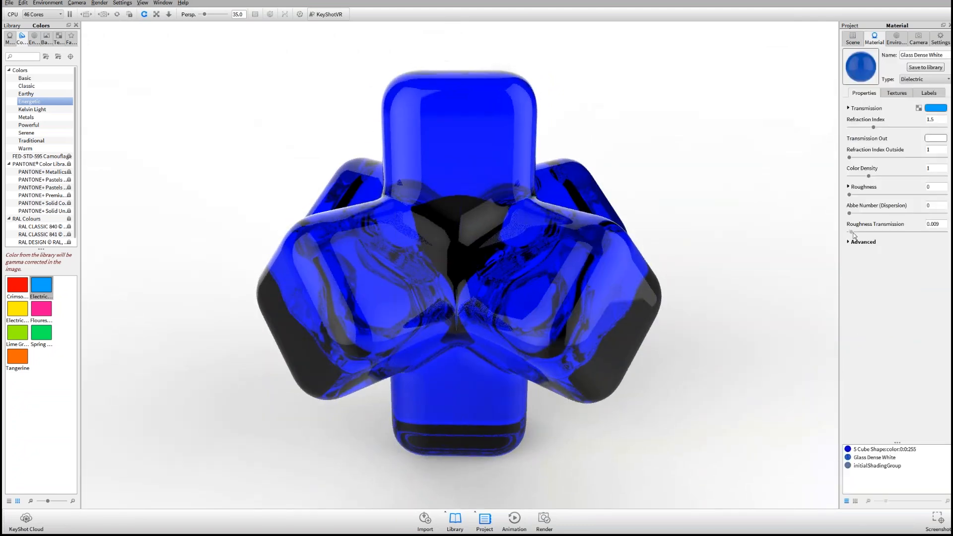
{"action": "left_click_drag", "start_coordinate": [851, 232], "coordinate": [887, 231]}
{"action": "left_click_drag", "start_coordinate": [635, 279], "coordinate": [504, 250]}
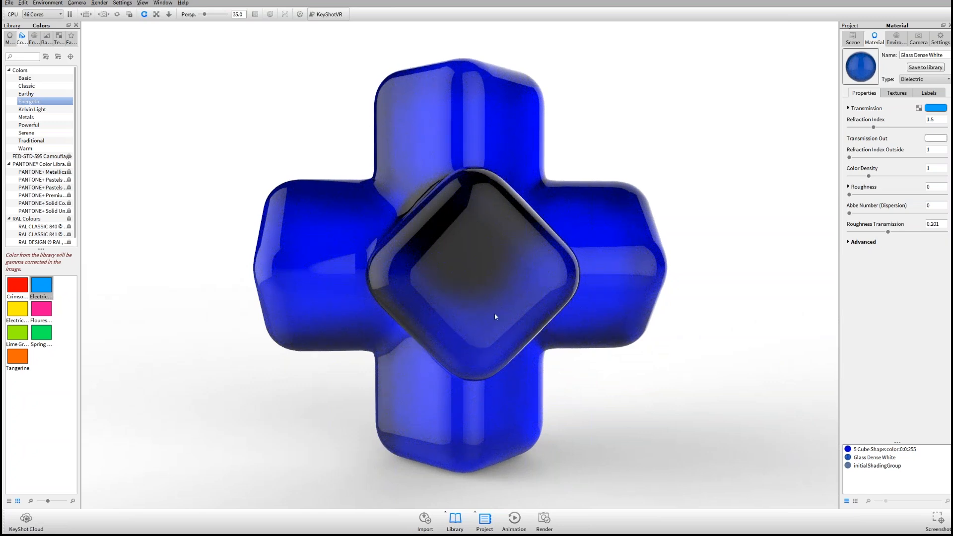
{"action": "left_click_drag", "start_coordinate": [587, 330], "coordinate": [568, 337]}
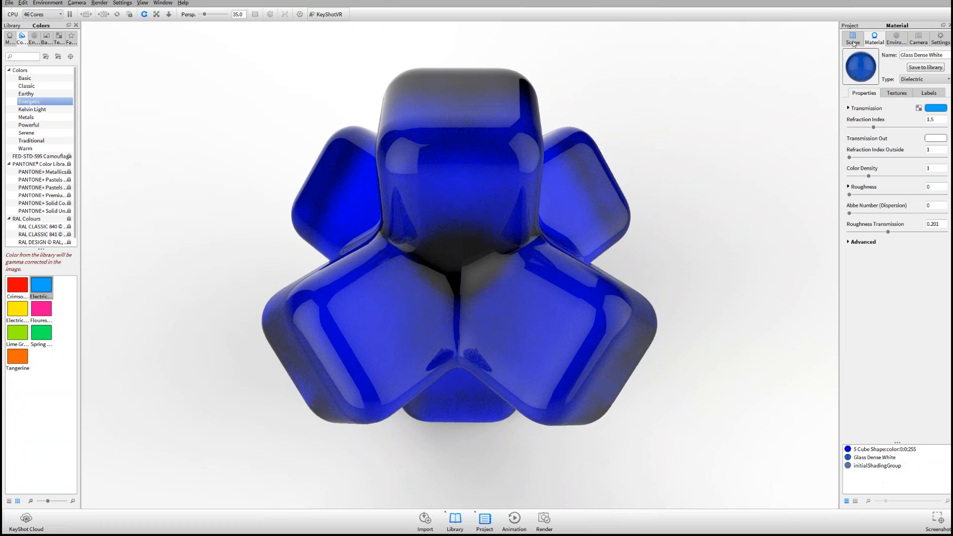
Step: Change the diffuse color of the pSphere1 part inside the cube to white (RGB 255, 255, 255)
{"action": "left_click", "coordinate": [853, 39]}
{"action": "left_click", "coordinate": [854, 109]}
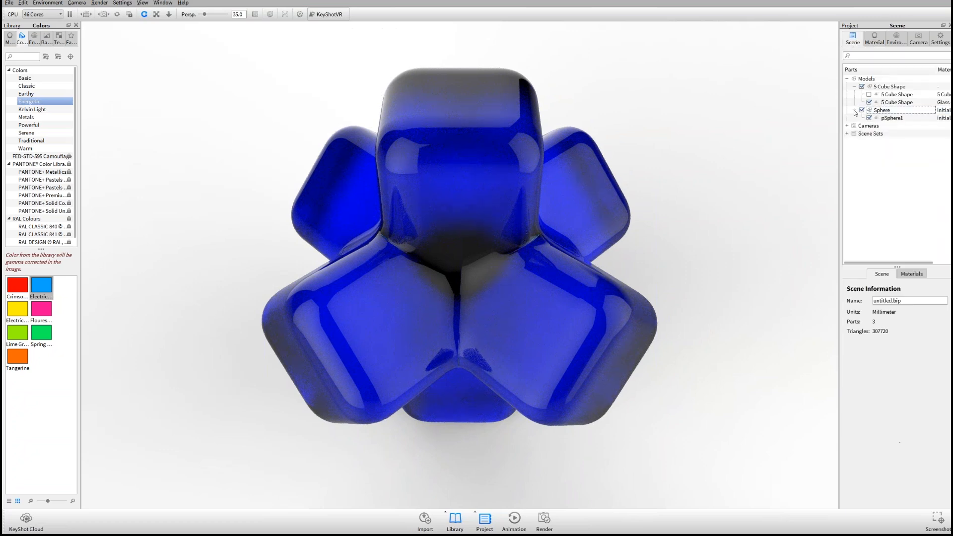
{"action": "left_click", "coordinate": [893, 117]}
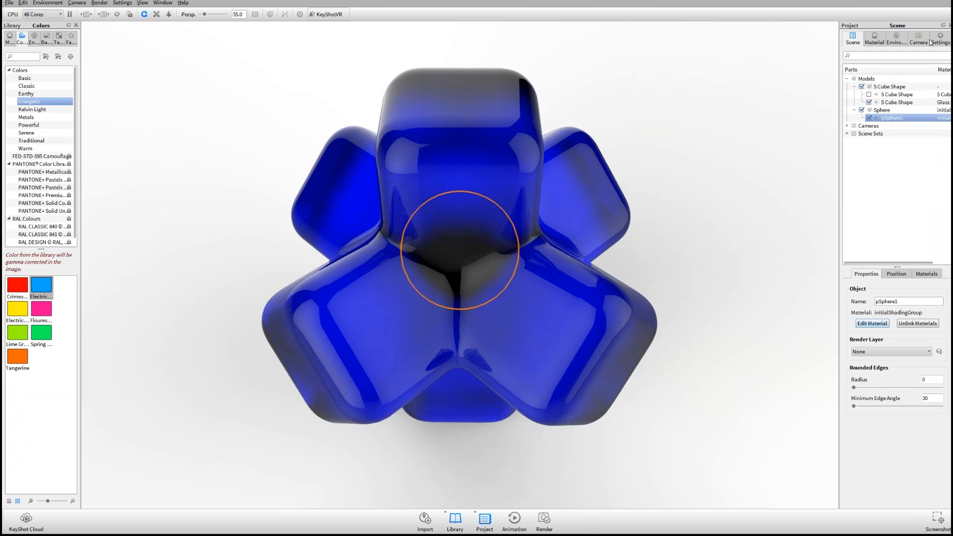
{"action": "left_click", "coordinate": [875, 40]}
{"action": "left_click", "coordinate": [935, 108]}
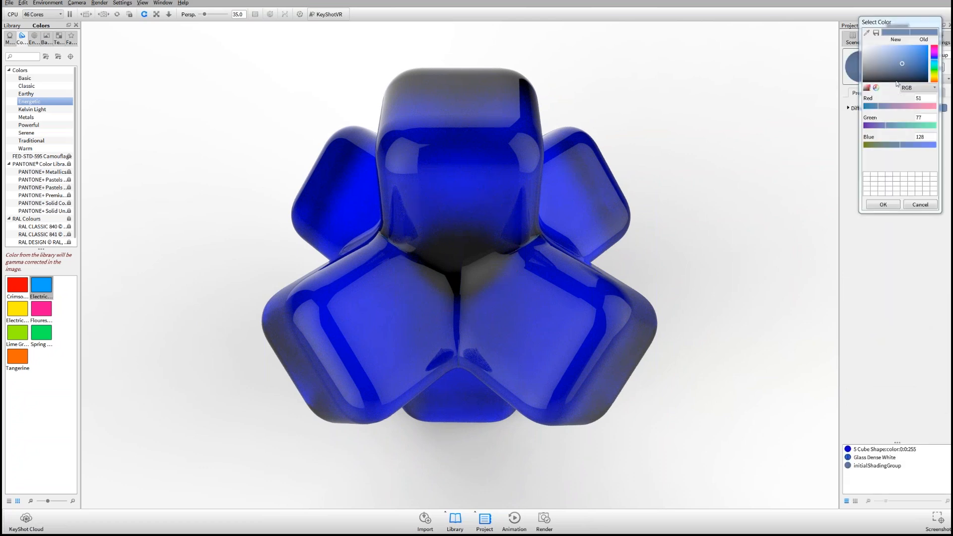
{"action": "left_click", "coordinate": [864, 46]}
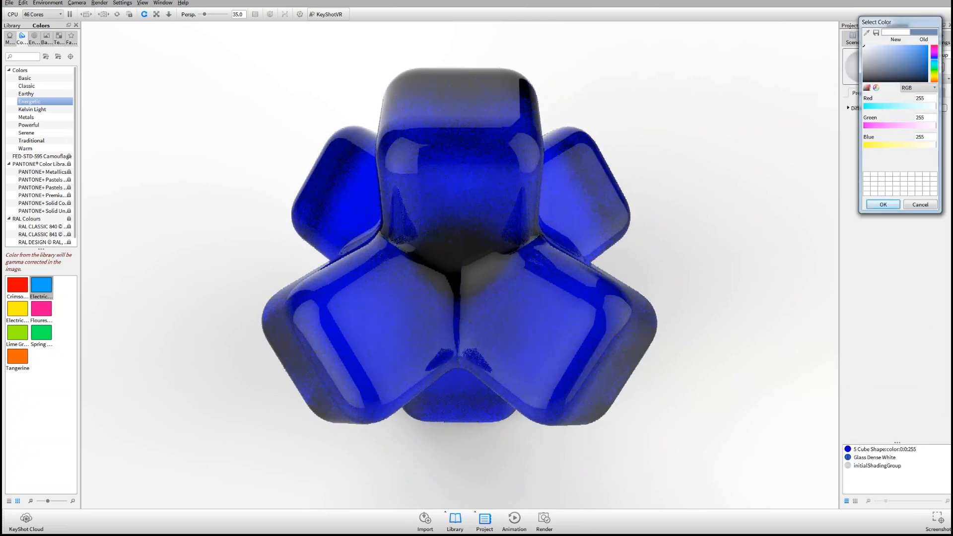
{"action": "left_click", "coordinate": [878, 205]}
{"action": "left_click_drag", "start_coordinate": [779, 263], "coordinate": [490, 265]}
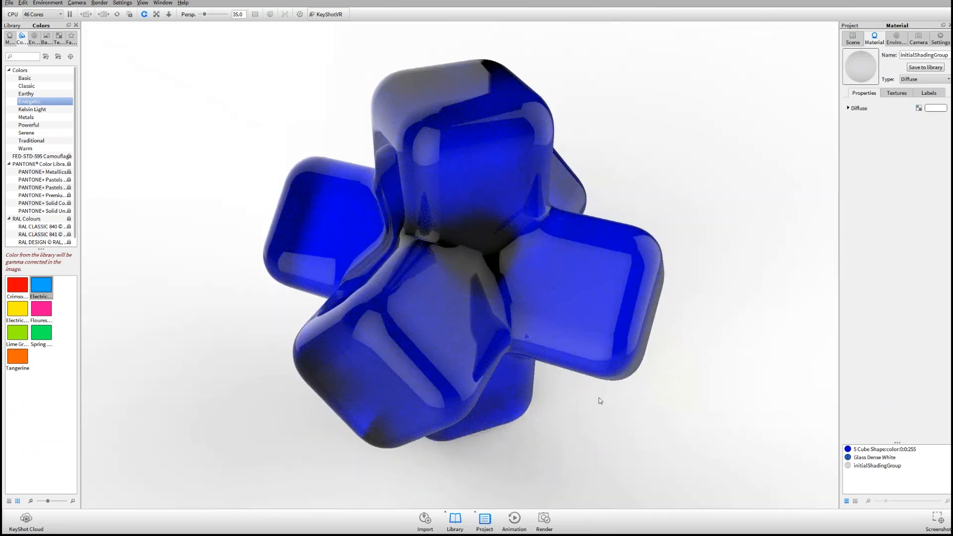
Step: Enable Global Illumination in the scene's advanced quality settings
{"action": "left_click", "coordinate": [940, 38]}
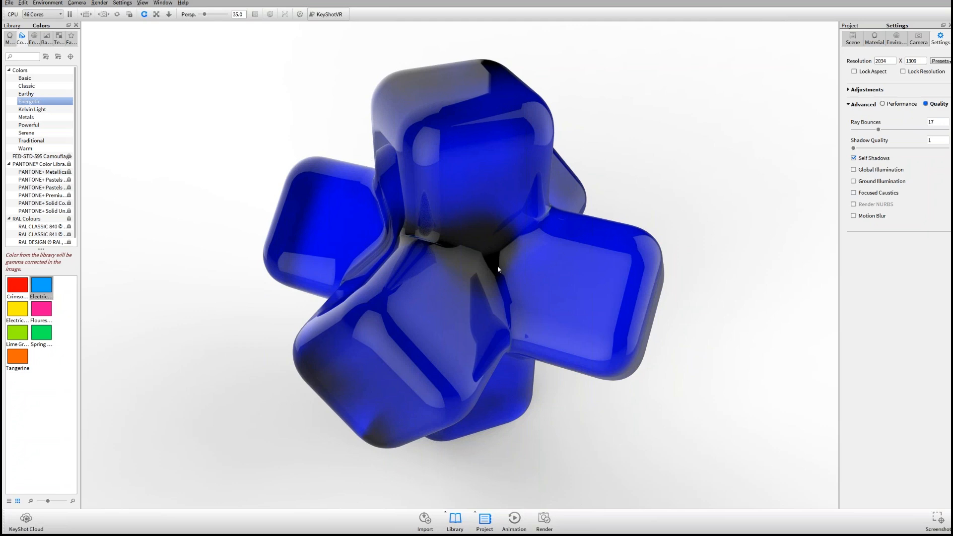
{"action": "left_click", "coordinate": [893, 172]}
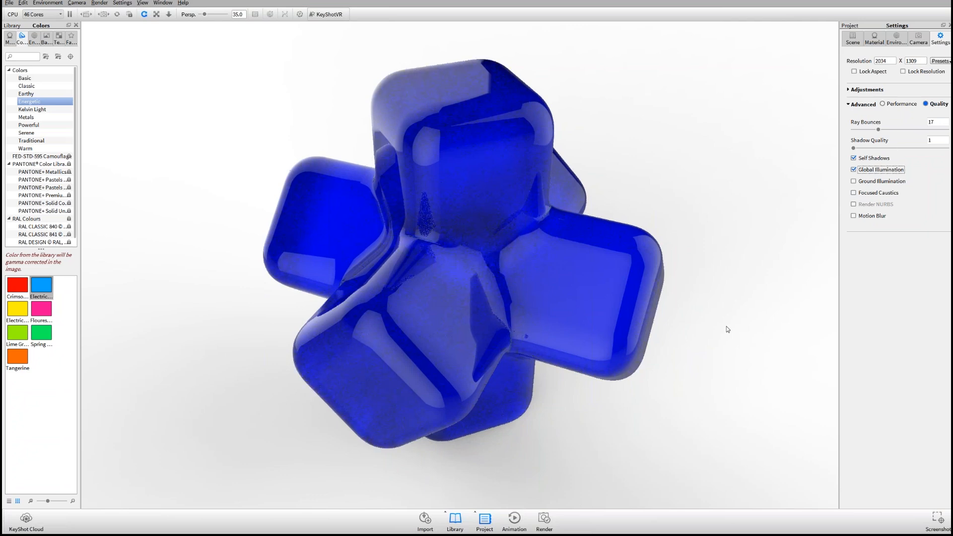
{"action": "left_click_drag", "start_coordinate": [746, 332], "coordinate": [473, 158]}
Step: Change the transmission color of the cube's Dielectric material to white (RGB 255, 255, 255)
{"action": "double_click", "coordinate": [473, 160]}
{"action": "left_click", "coordinate": [913, 108]}
{"action": "left_click_drag", "start_coordinate": [912, 62], "coordinate": [863, 45]}
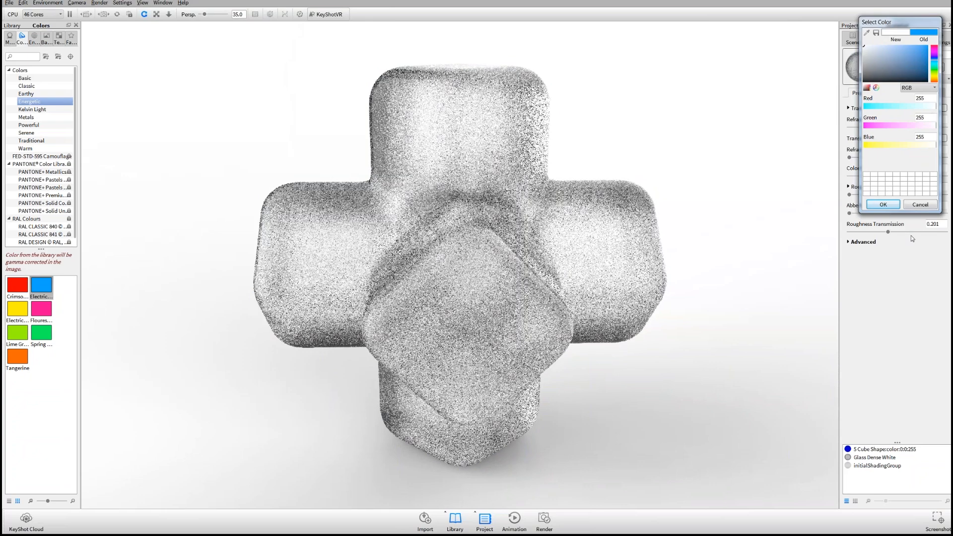
{"action": "key", "text": "Return"}
{"action": "left_click_drag", "start_coordinate": [757, 196], "coordinate": [726, 258]}
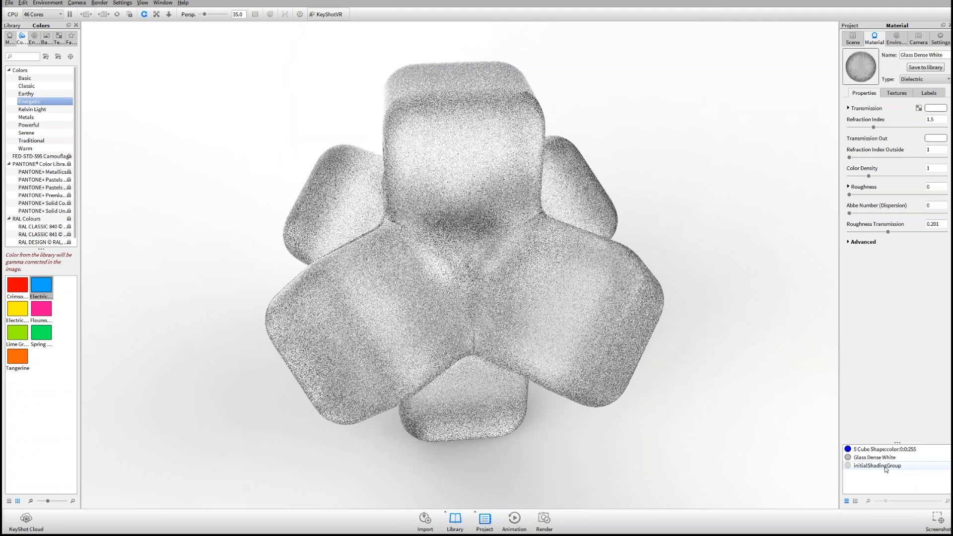
Step: Change the diffuse color of the sphere's initialShadingGroup material to pure red (RGB 255, 0, 0)
{"action": "left_click", "coordinate": [885, 466]}
{"action": "left_click", "coordinate": [936, 108]}
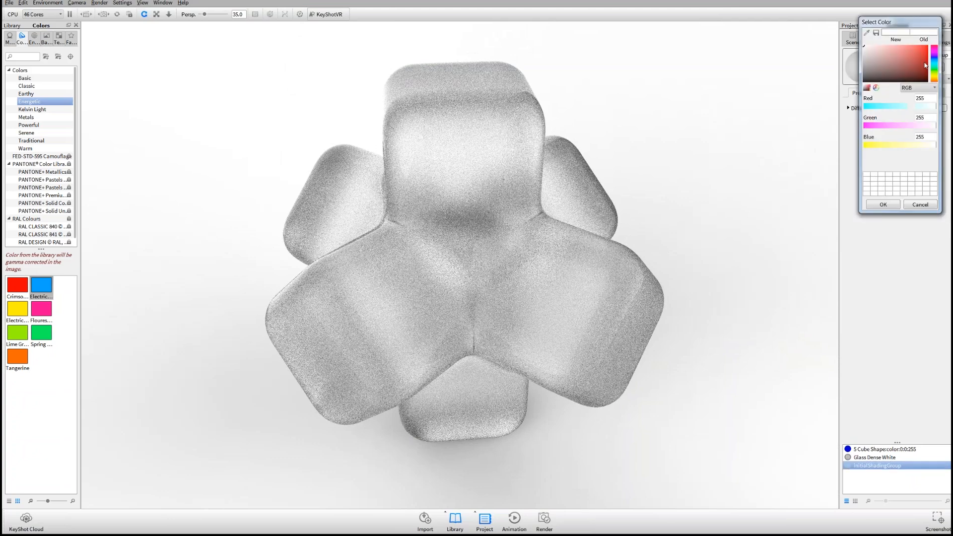
{"action": "left_click_drag", "start_coordinate": [913, 60], "coordinate": [941, 41]}
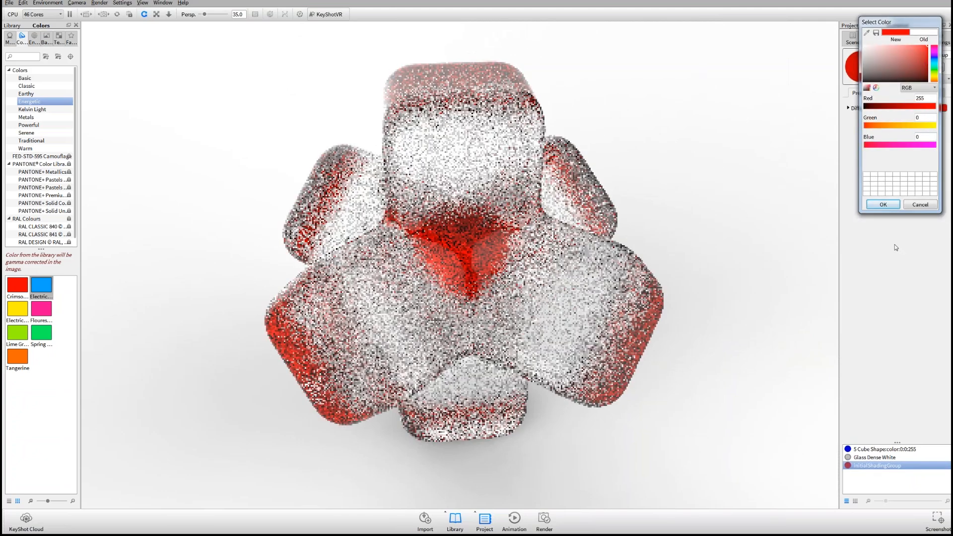
{"action": "left_click", "coordinate": [883, 204]}
{"action": "left_click_drag", "start_coordinate": [620, 258], "coordinate": [390, 266]}
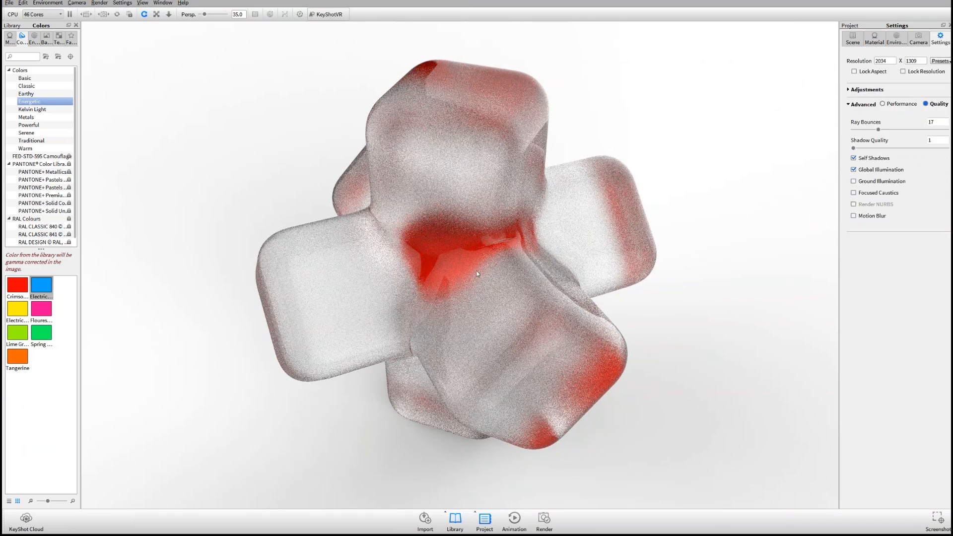
Step: Turn Global Illumination off and back on to compare its effect on the red sphere inside the cube
{"action": "left_click_drag", "start_coordinate": [477, 274], "coordinate": [470, 277]}
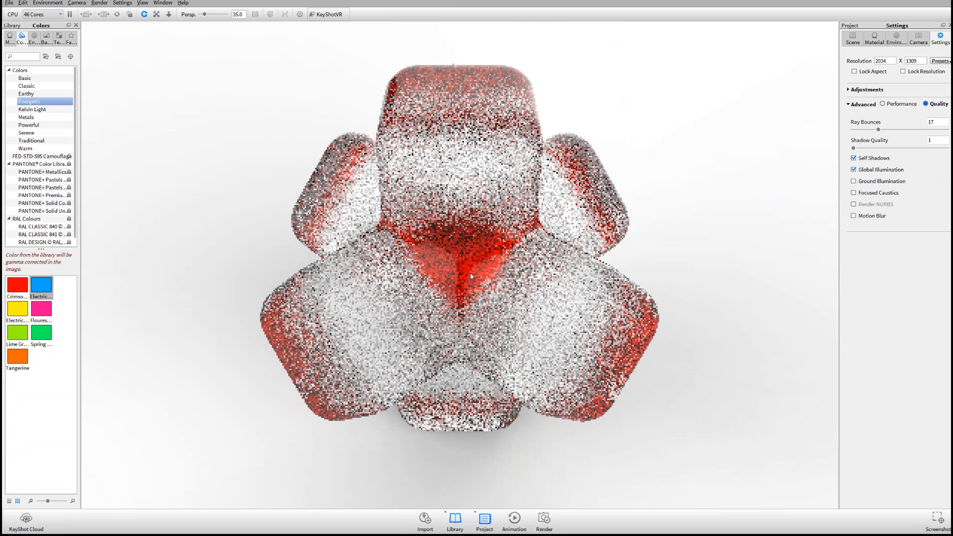
{"action": "left_click", "coordinate": [882, 170]}
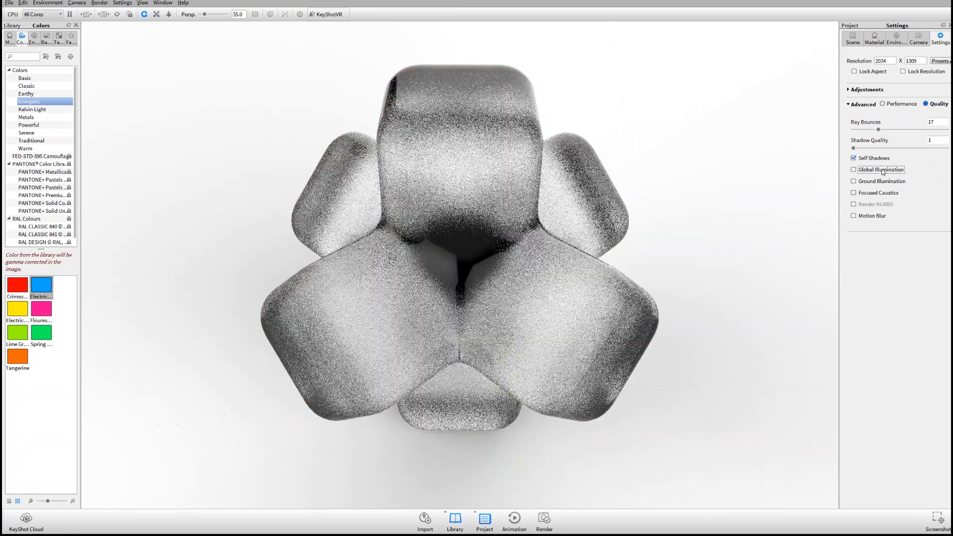
{"action": "left_click", "coordinate": [882, 170]}
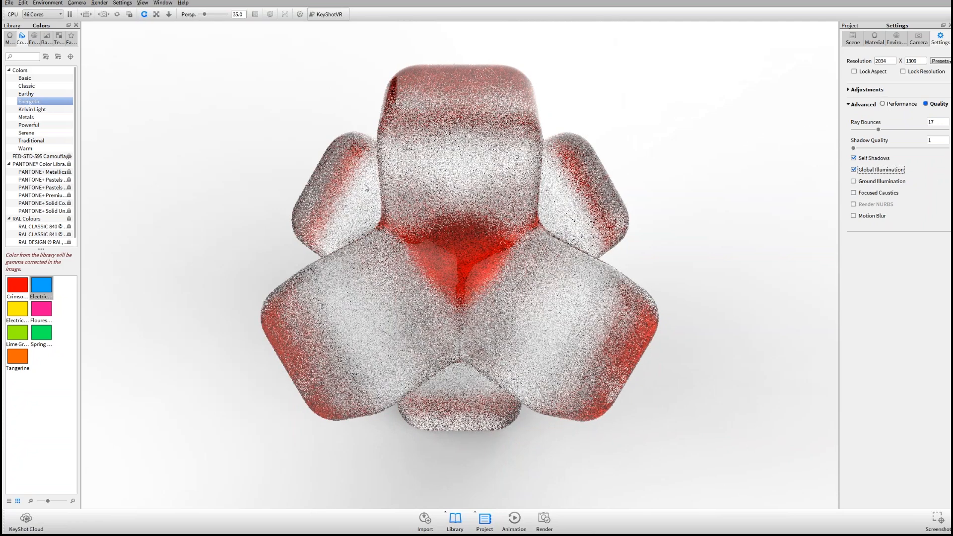
Step: Set the cube's Glass Dense White material to a roughness transmission of about 0.025
{"action": "left_click_drag", "start_coordinate": [655, 338], "coordinate": [773, 125]}
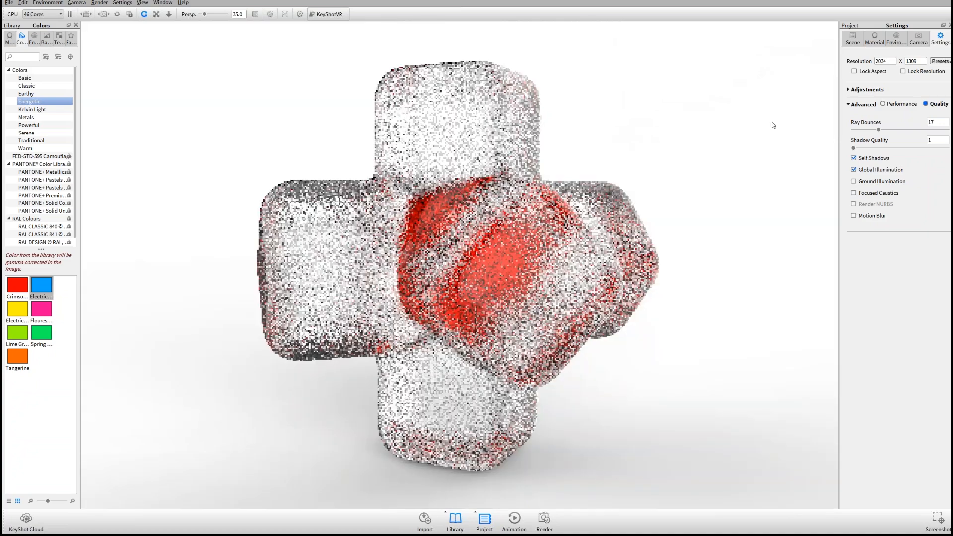
{"action": "double_click", "coordinate": [492, 196]}
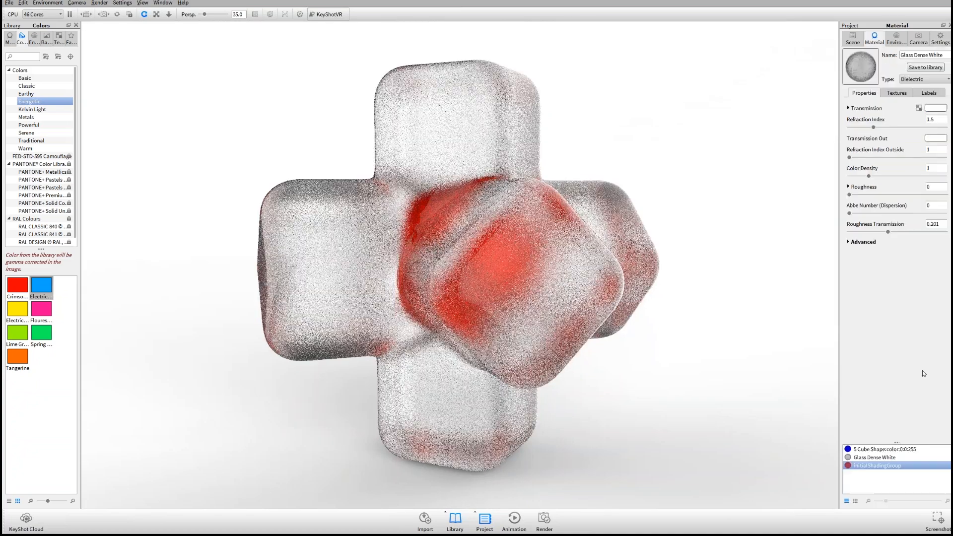
{"action": "left_click_drag", "start_coordinate": [860, 232], "coordinate": [854, 232]}
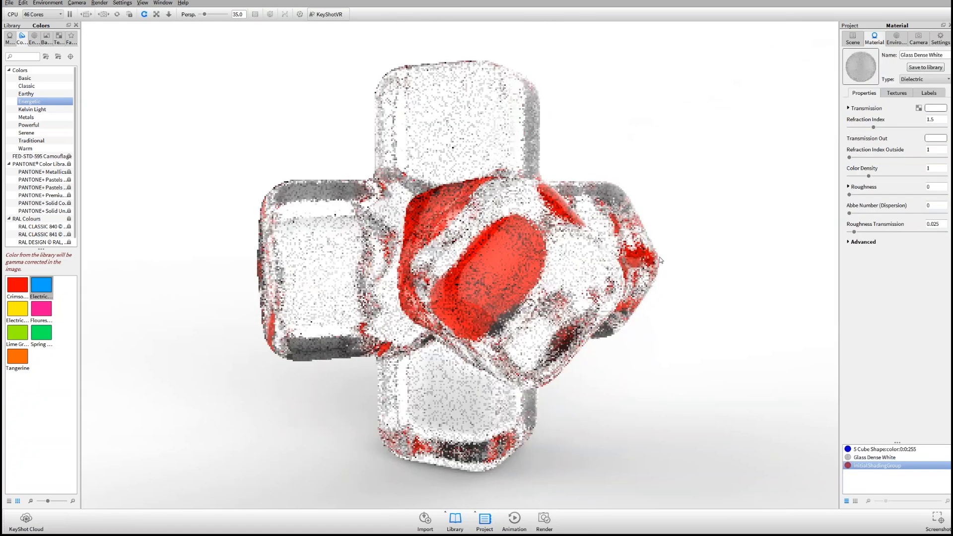
Step: Examine from several angles and distances how the red sphere refracts through the lightly frosted cube shape
{"action": "left_click_drag", "start_coordinate": [659, 260], "coordinate": [406, 163]}
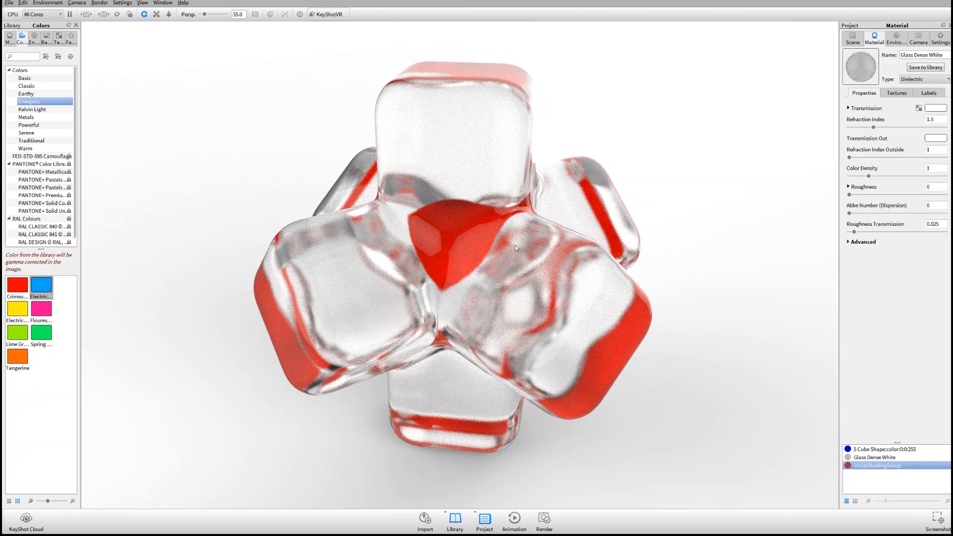
{"action": "left_click_drag", "start_coordinate": [555, 358], "coordinate": [441, 333]}
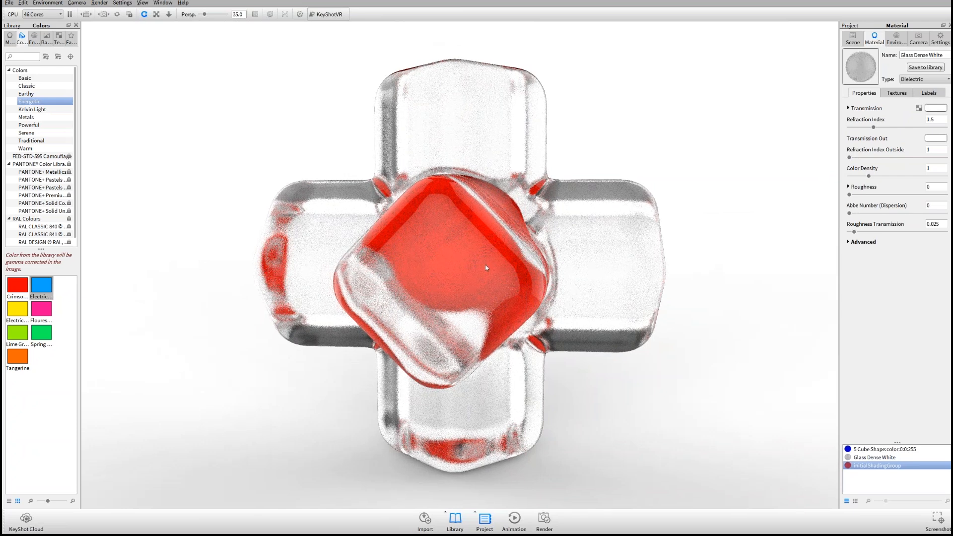
{"action": "left_click_drag", "start_coordinate": [486, 249], "coordinate": [491, 260]}
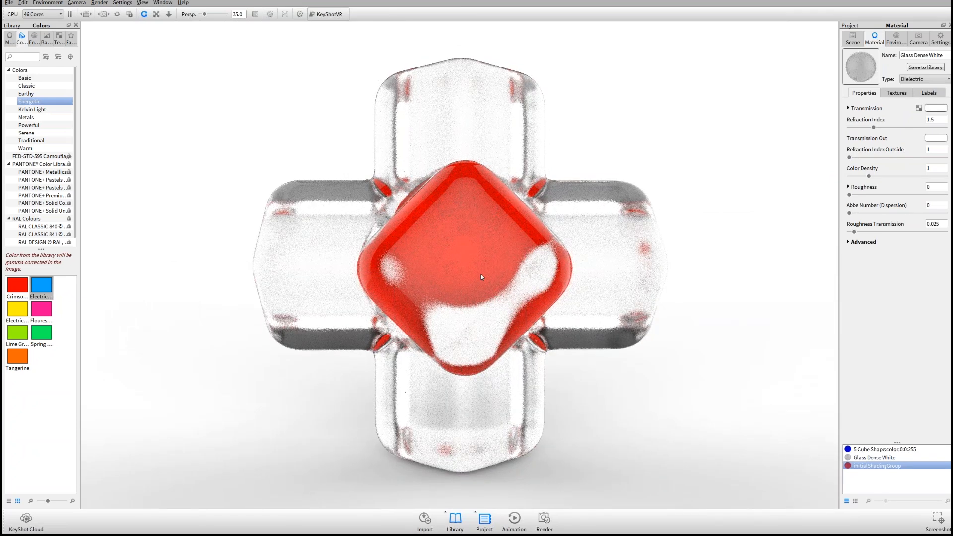
{"action": "left_click_drag", "start_coordinate": [473, 275], "coordinate": [611, 304]}
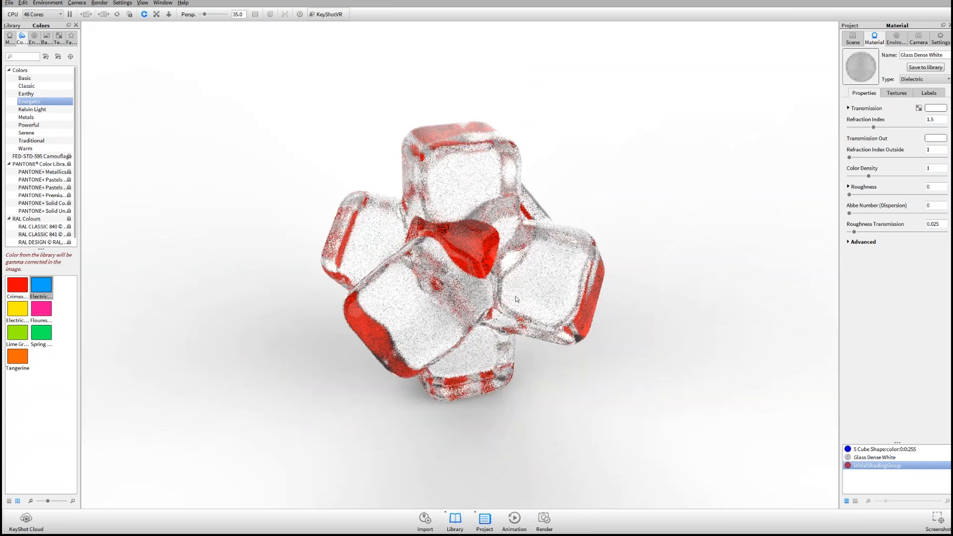
{"action": "left_click_drag", "start_coordinate": [499, 298], "coordinate": [344, 296]}
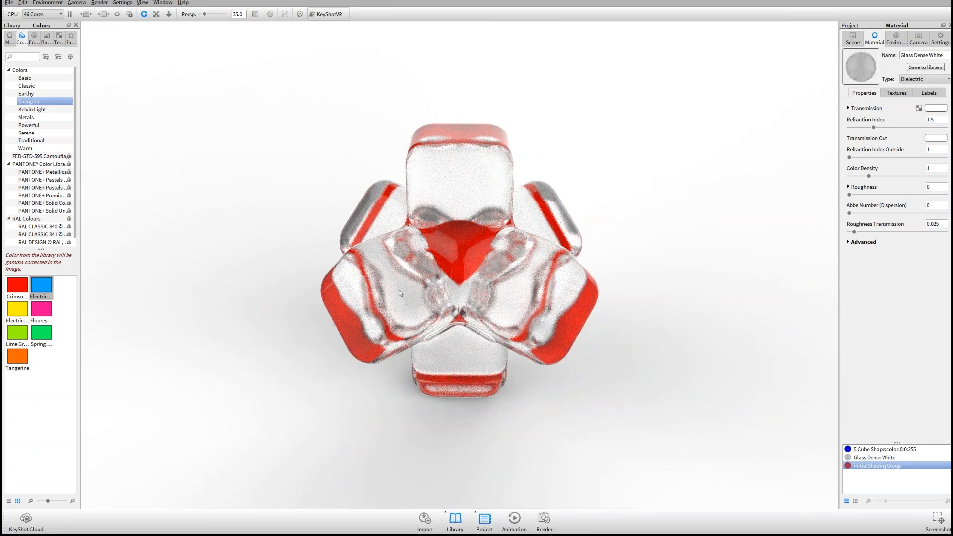
{"action": "scroll", "coordinate": [400, 293], "scroll_direction": "up", "scroll_amount": 2}
{"action": "left_click_drag", "start_coordinate": [400, 292], "coordinate": [385, 293]}
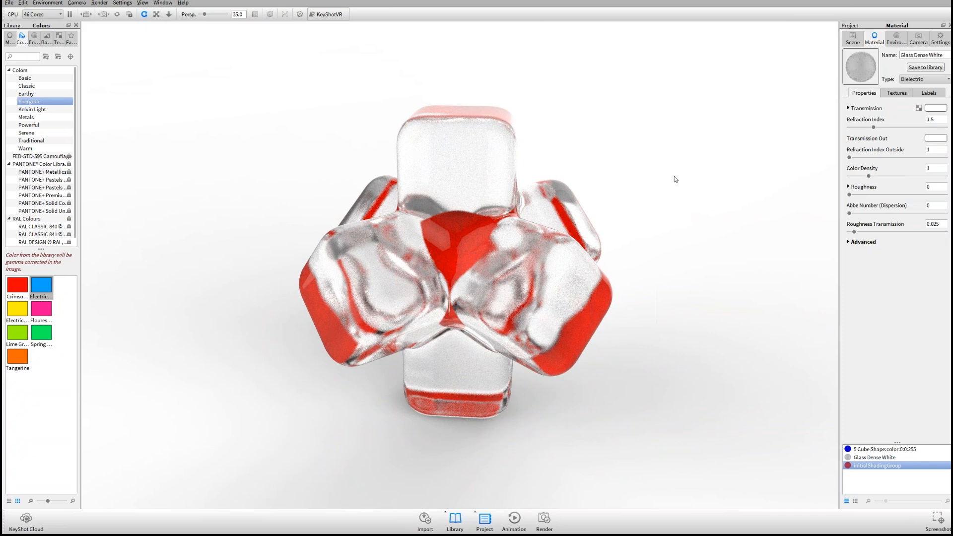
{"action": "left_click_drag", "start_coordinate": [636, 189], "coordinate": [673, 213]}
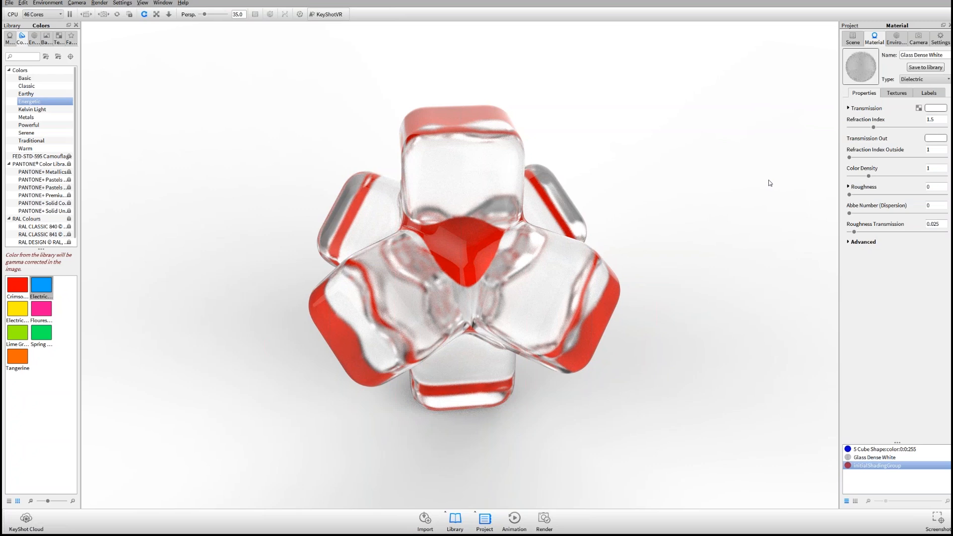
Step: Pause the real-time render, switch to Transparent Materials.pdf in Adobe Reader, and page through Frosted Glass to the Glass & Liquids slide
{"action": "key", "text": "shift+p"}
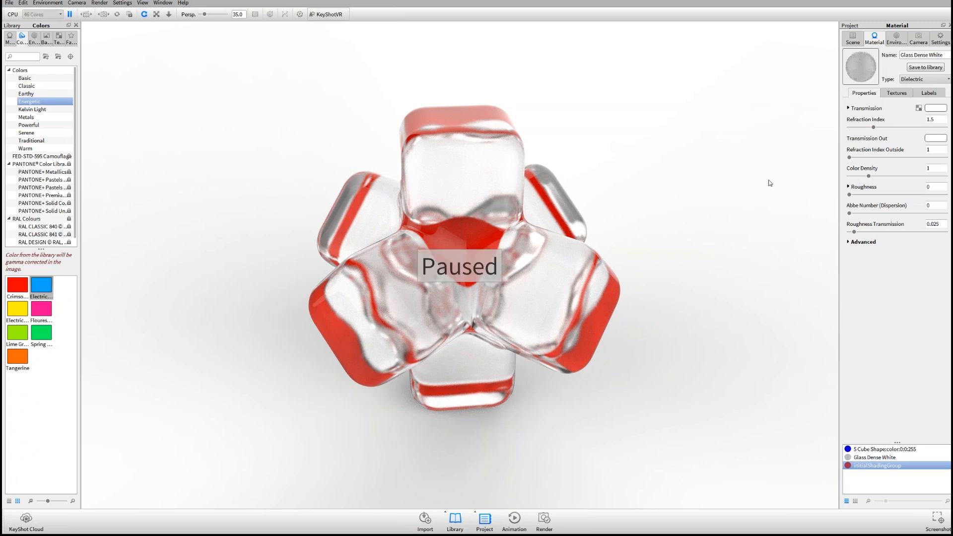
{"action": "key", "text": "alt+Tab"}
{"action": "key", "text": "alt+Tab"}
{"action": "key", "text": "alt+Tab"}
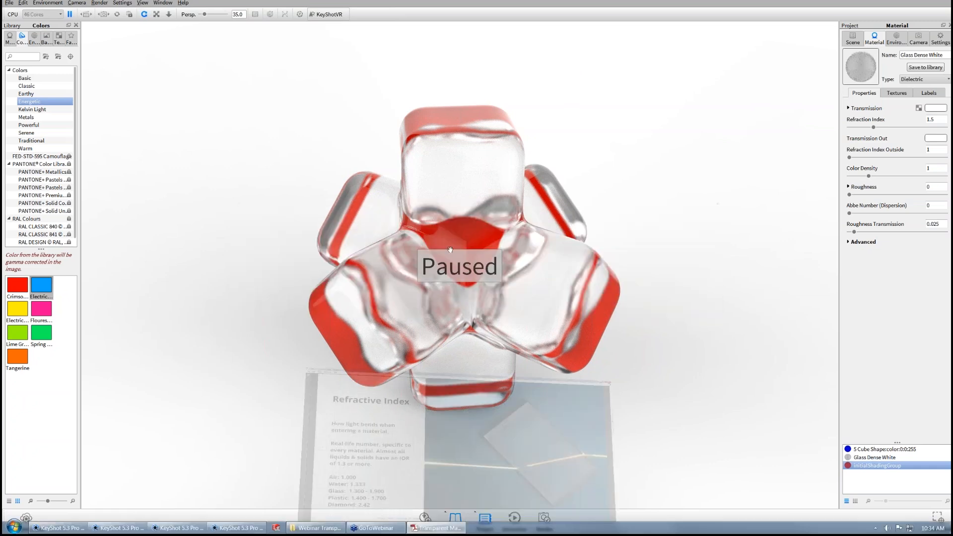
{"action": "key", "text": "Right"}
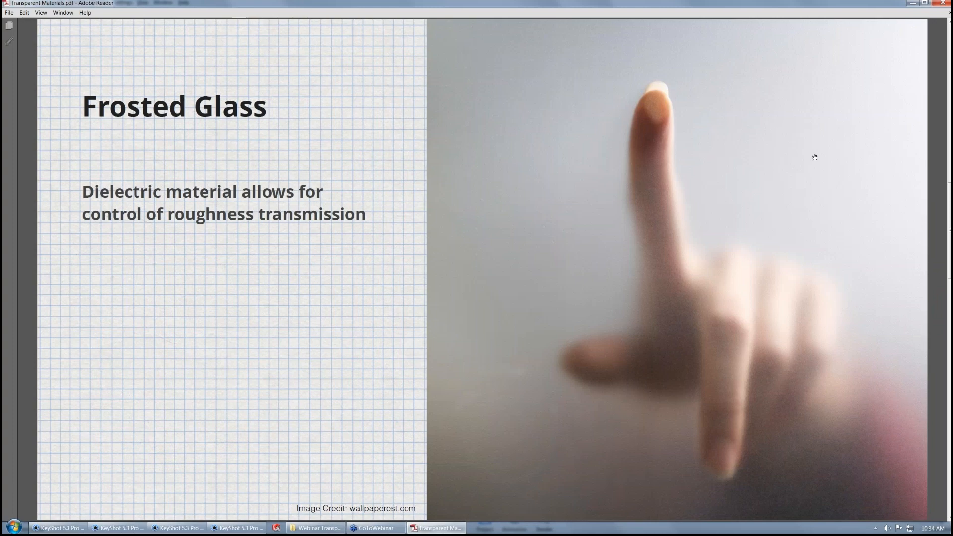
{"action": "scroll", "coordinate": [815, 157], "scroll_direction": "down", "scroll_amount": 1}
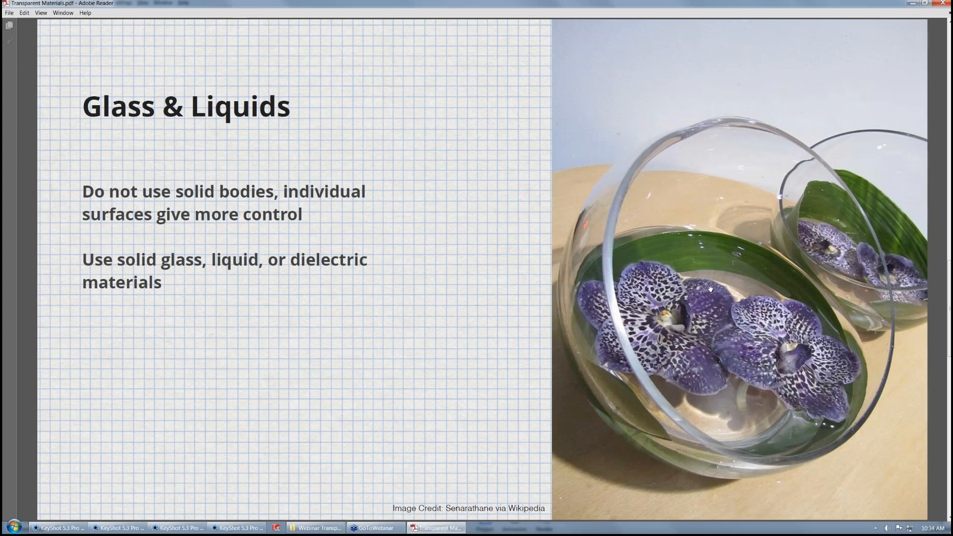
Step: Leave Adobe Reader, go to the Windows desktop and start a new KeyShot 5 64 session
{"action": "left_click", "coordinate": [912, 4]}
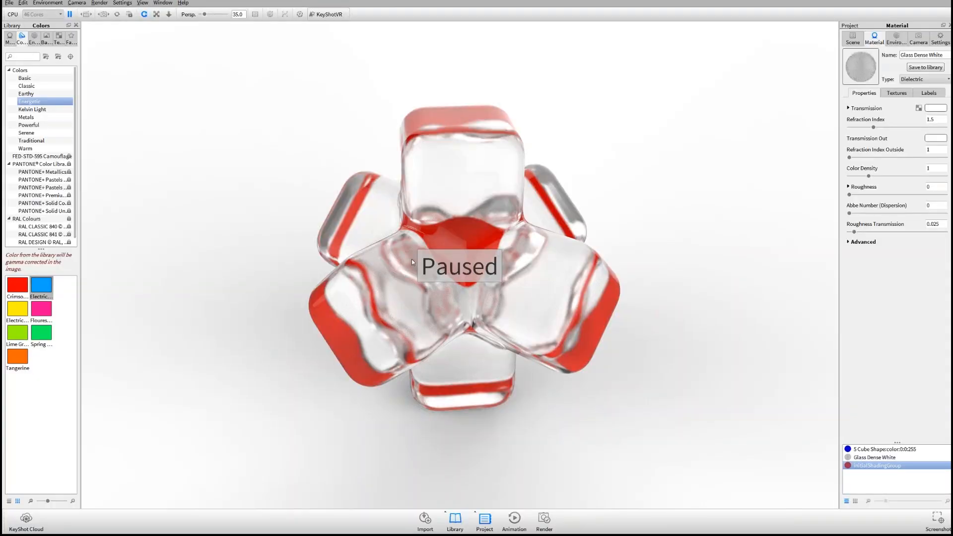
{"action": "key", "text": "super+d"}
{"action": "left_click", "coordinate": [14, 527]}
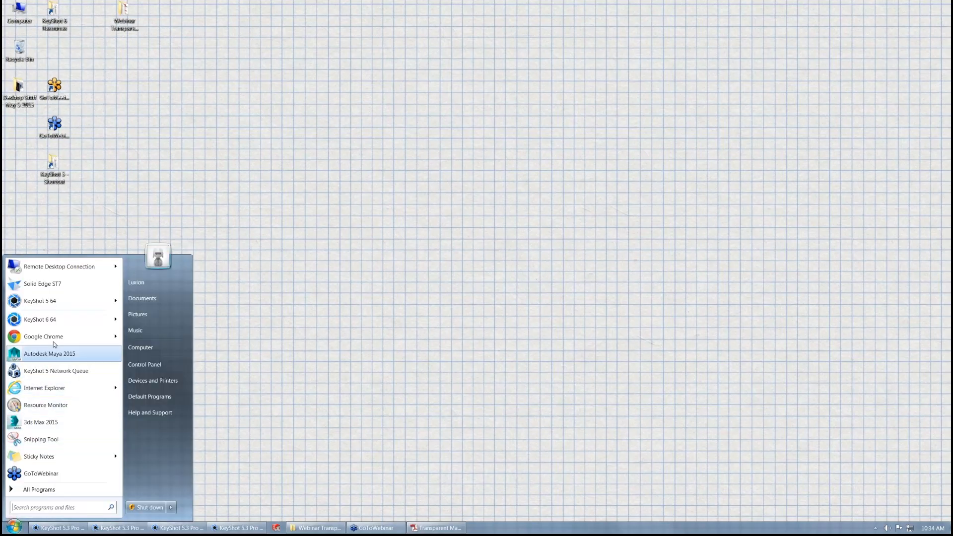
{"action": "left_click", "coordinate": [44, 307]}
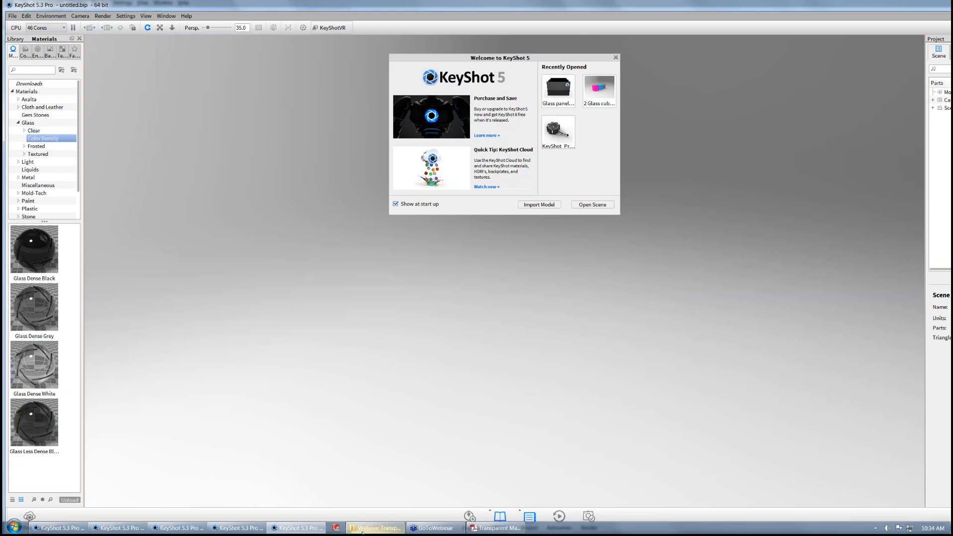
Step: Import 4 Glass Tumbler.prt from the Webinar Transparent Materials folder into the empty scene with the offered import settings, rechecking the Glass & Liquids slide
{"action": "left_click", "coordinate": [363, 530]}
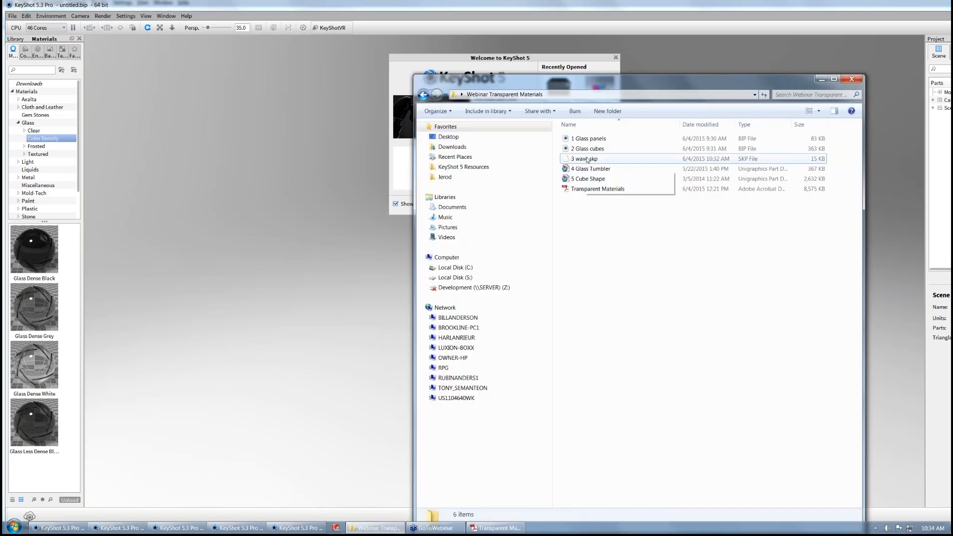
{"action": "left_click_drag", "start_coordinate": [591, 169], "coordinate": [260, 195]}
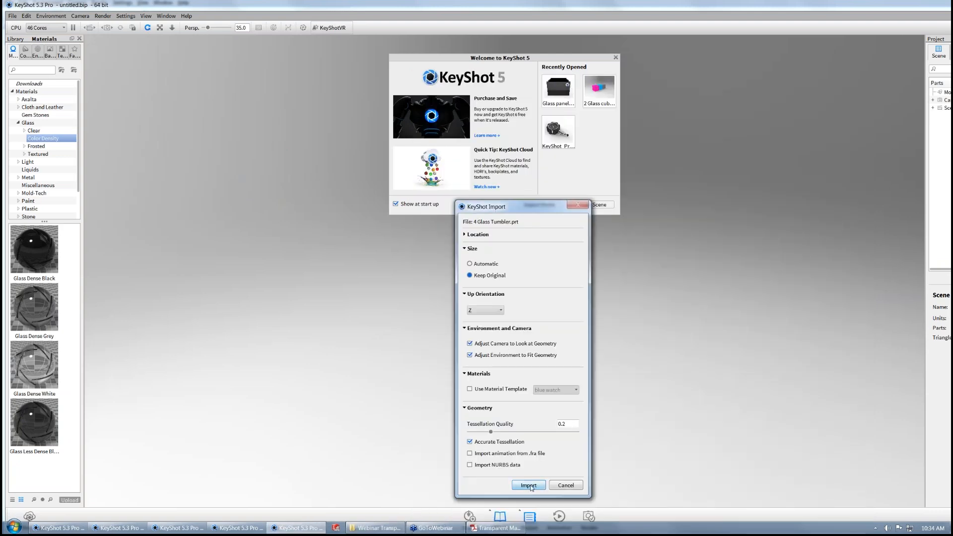
{"action": "left_click", "coordinate": [529, 485]}
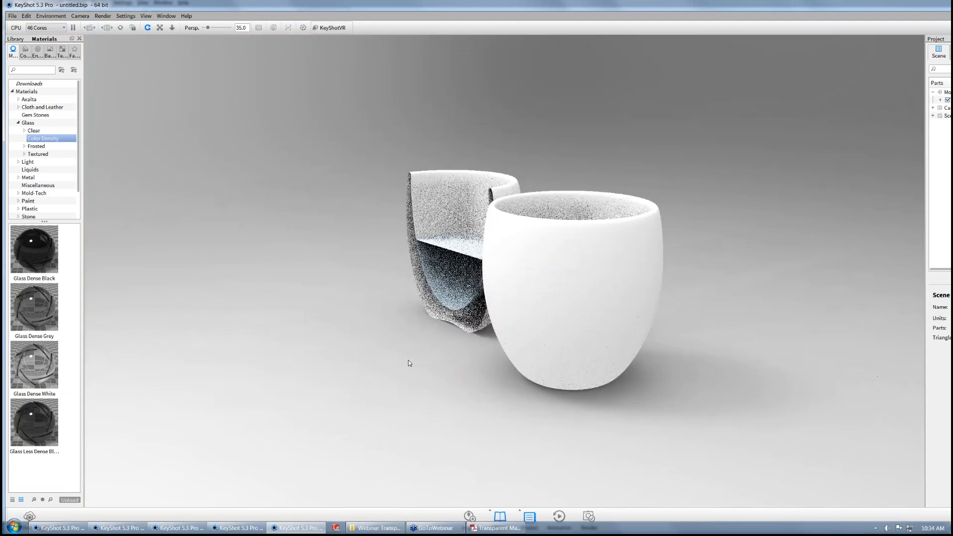
{"action": "key", "text": "alt+Tab"}
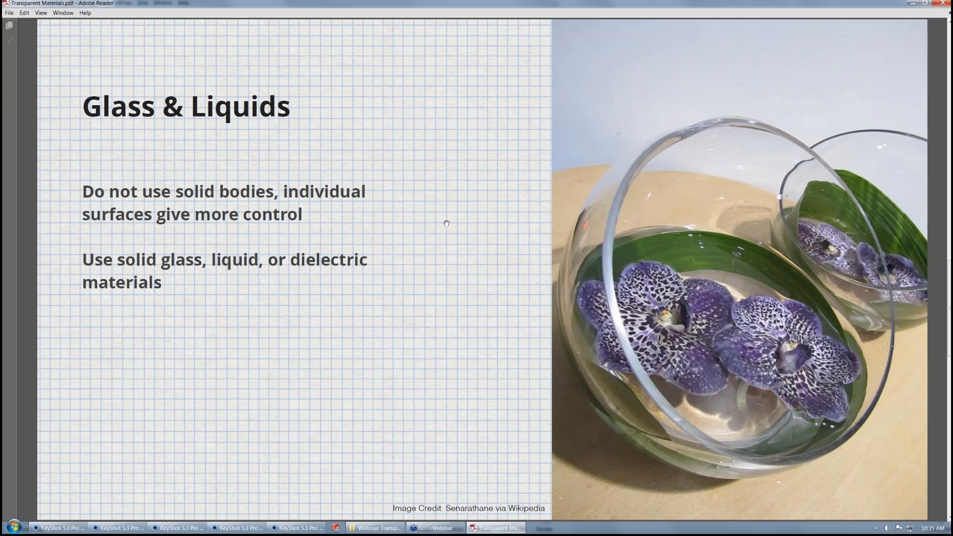
{"action": "key", "text": "alt+Tab"}
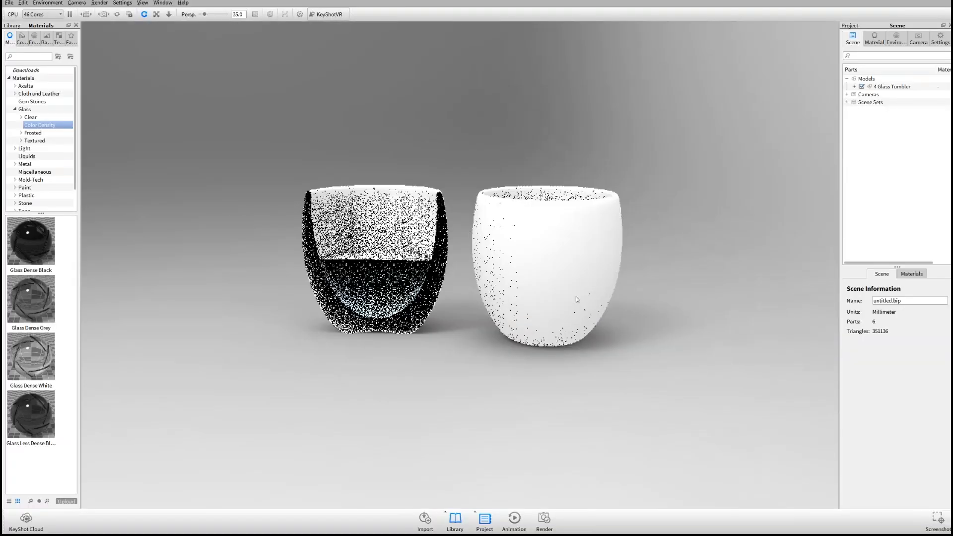
Step: Color the tumbler glass crimson red, the liquid's top surface spring green and the liquid's outer surface electric yellow
{"action": "left_click_drag", "start_coordinate": [576, 297], "coordinate": [494, 332]}
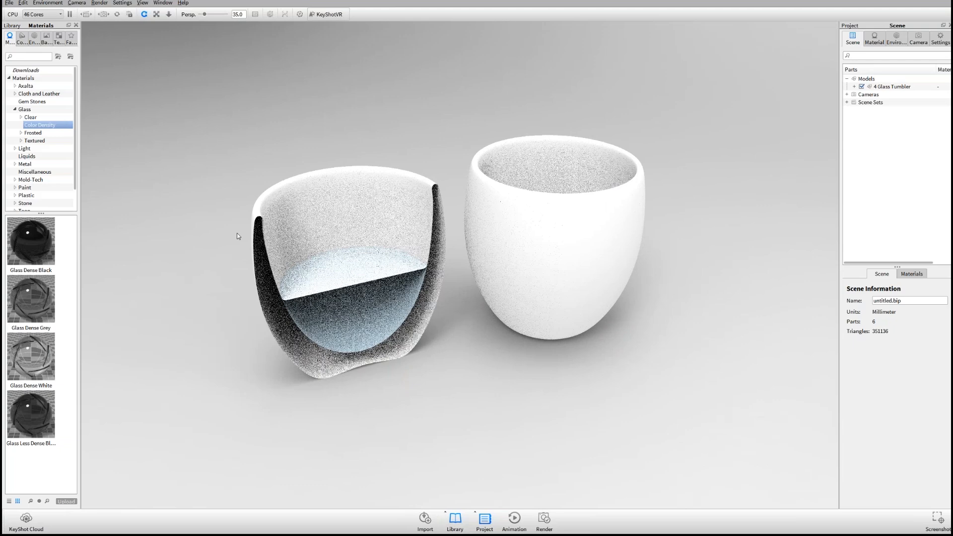
{"action": "left_click", "coordinate": [22, 38]}
{"action": "left_click_drag", "start_coordinate": [26, 293], "coordinate": [308, 223]}
{"action": "left_click_drag", "start_coordinate": [41, 332], "coordinate": [421, 282]}
{"action": "left_click_drag", "start_coordinate": [18, 308], "coordinate": [550, 398]}
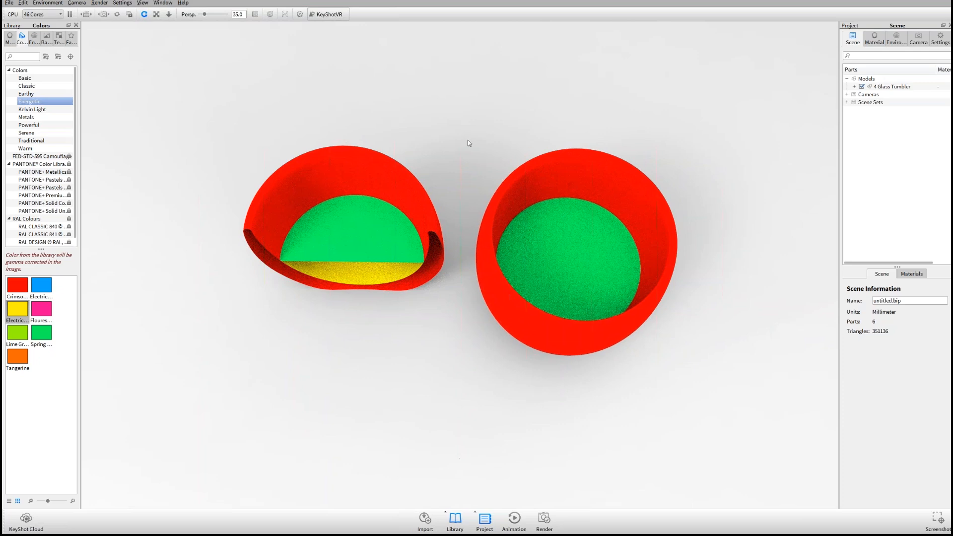
Step: Light the tumbler scene with the 3 Panels Straight 2k studio environment
{"action": "left_click_drag", "start_coordinate": [394, 356], "coordinate": [555, 203]}
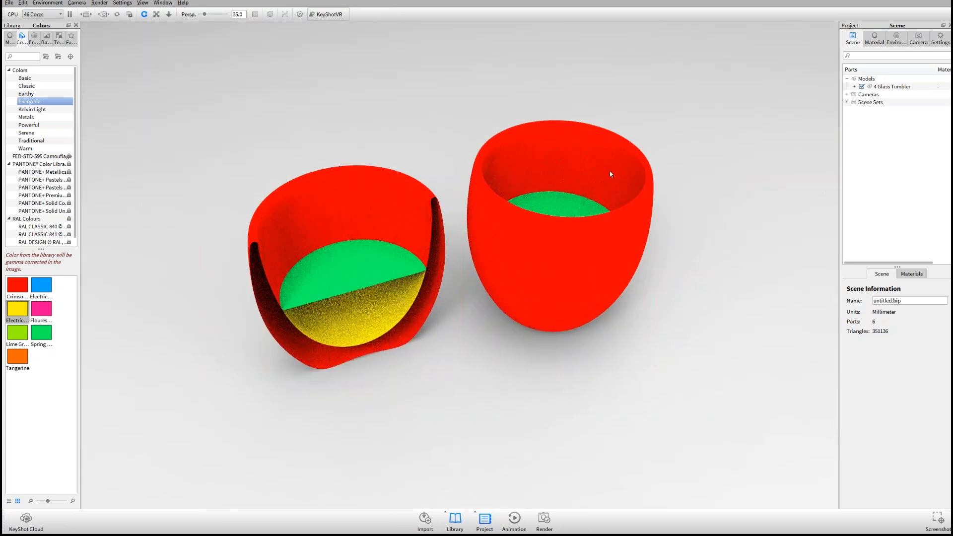
{"action": "left_click_drag", "start_coordinate": [609, 159], "coordinate": [614, 140]}
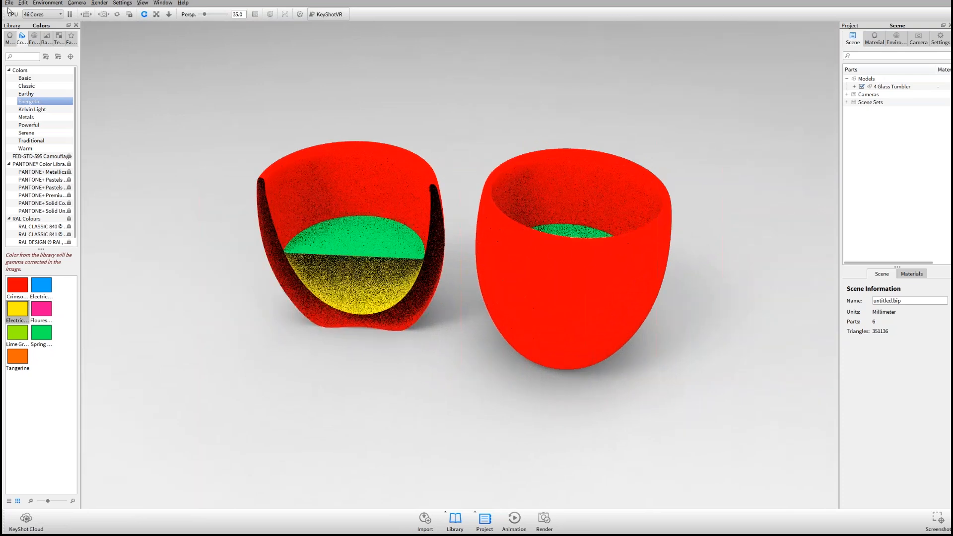
{"action": "left_click", "coordinate": [34, 39]}
{"action": "left_click_drag", "start_coordinate": [30, 264], "coordinate": [376, 80]}
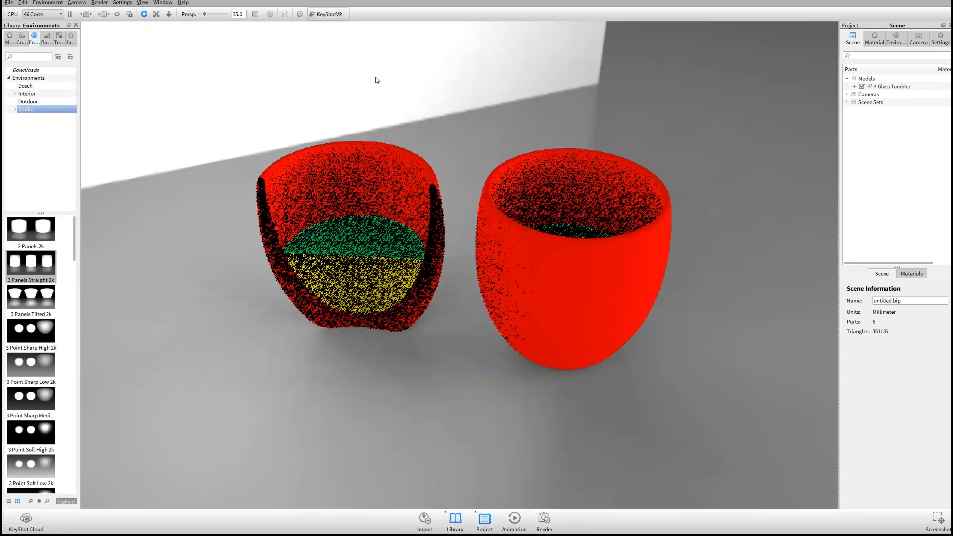
{"action": "left_click_drag", "start_coordinate": [530, 122], "coordinate": [514, 240]}
{"action": "scroll", "coordinate": [437, 215], "scroll_direction": "up", "scroll_amount": 2}
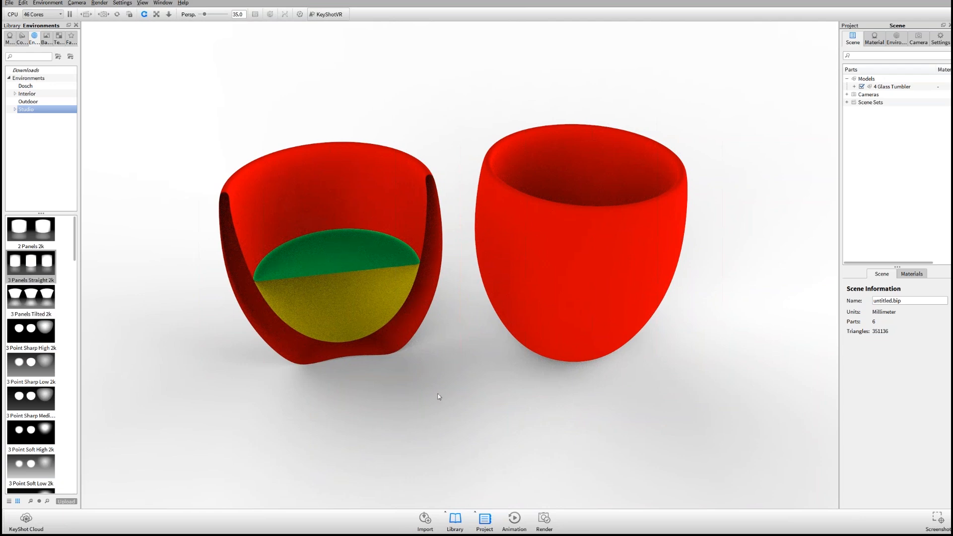
Step: Hide the cutaway tumbler's red glass and yellow liquid surface in turn to inspect the separate surfaces, restoring both parts
{"action": "mouse_move", "coordinate": [304, 214]}
{"action": "left_mouse_down"}
{"action": "mouse_move", "coordinate": [314, 195]}
{"action": "mouse_move", "coordinate": [311, 211]}
{"action": "left_mouse_up"}
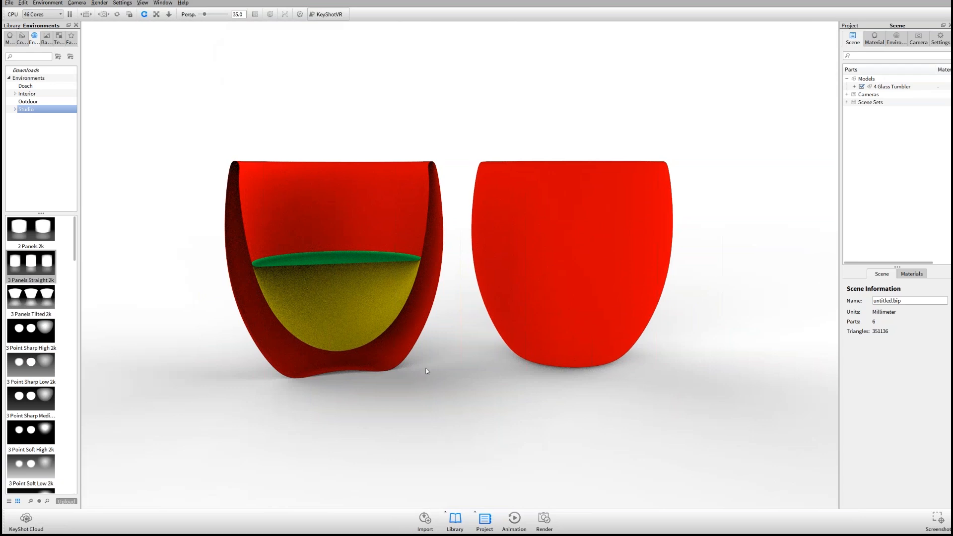
{"action": "scroll", "coordinate": [426, 371], "scroll_direction": "up", "scroll_amount": 2}
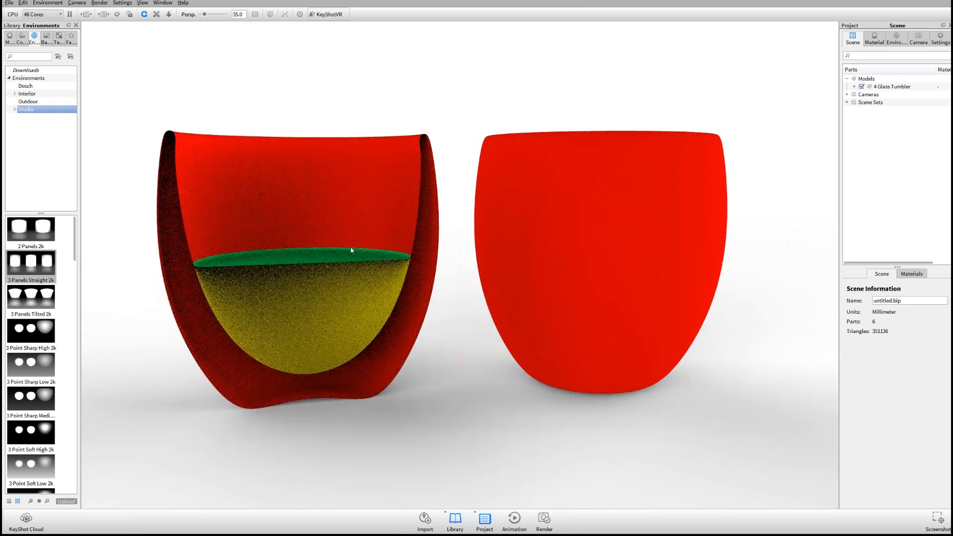
{"action": "middle_click_drag", "start_coordinate": [304, 269], "coordinate": [419, 271]}
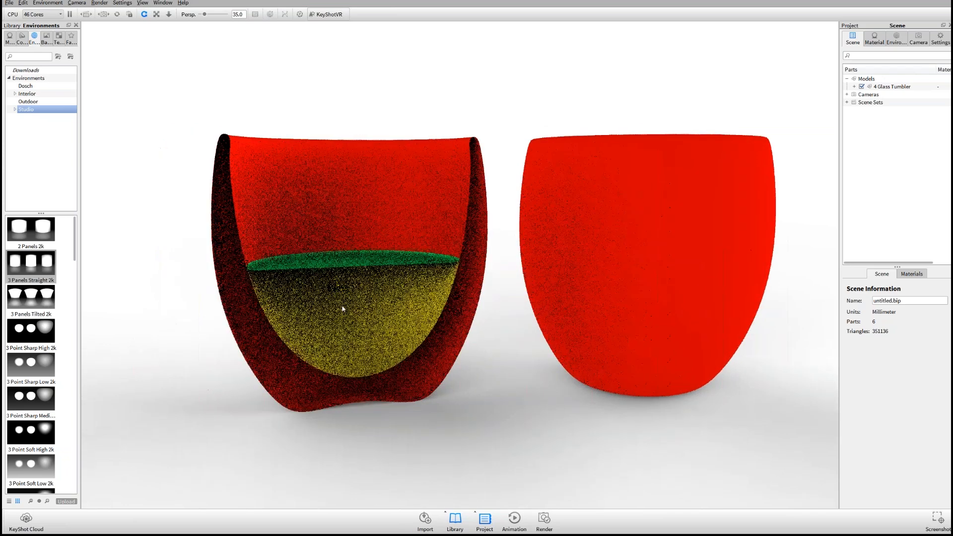
{"action": "scroll", "coordinate": [342, 308], "scroll_direction": "up", "scroll_amount": 3}
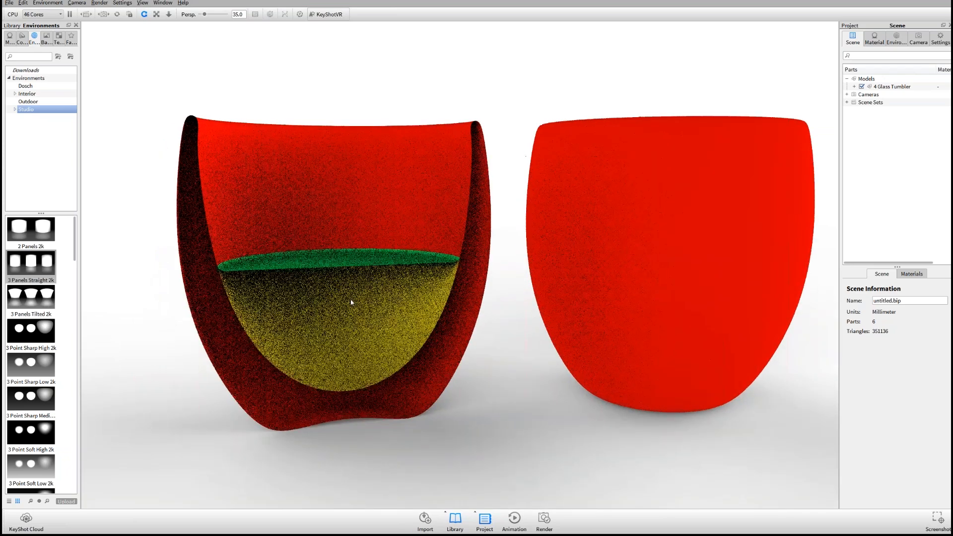
{"action": "left_click", "coordinate": [302, 193]}
{"action": "left_click", "coordinate": [869, 110]}
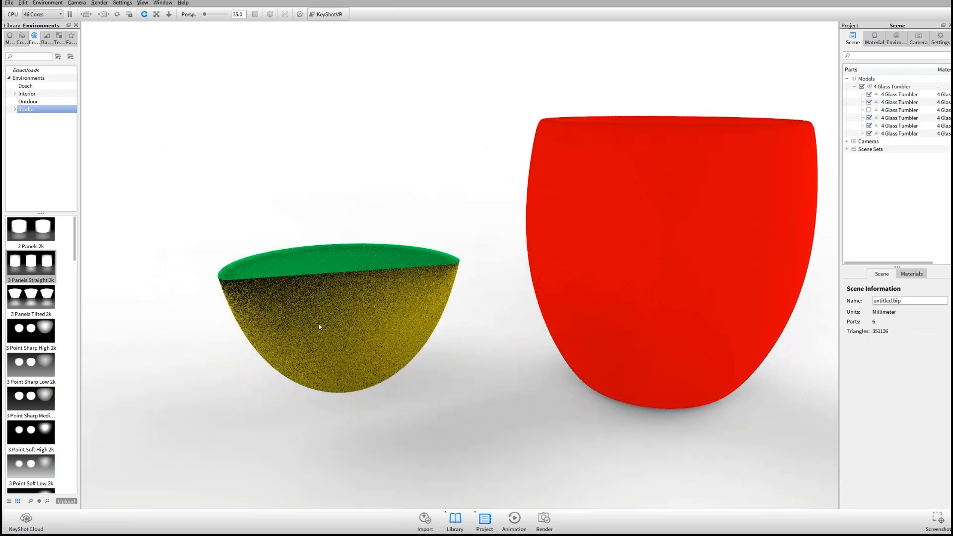
{"action": "left_click", "coordinate": [319, 326]}
{"action": "left_click", "coordinate": [869, 102]}
{"action": "mouse_move", "coordinate": [441, 285]}
{"action": "left_mouse_down"}
{"action": "mouse_move", "coordinate": [427, 253]}
{"action": "mouse_move", "coordinate": [428, 284]}
{"action": "left_mouse_up"}
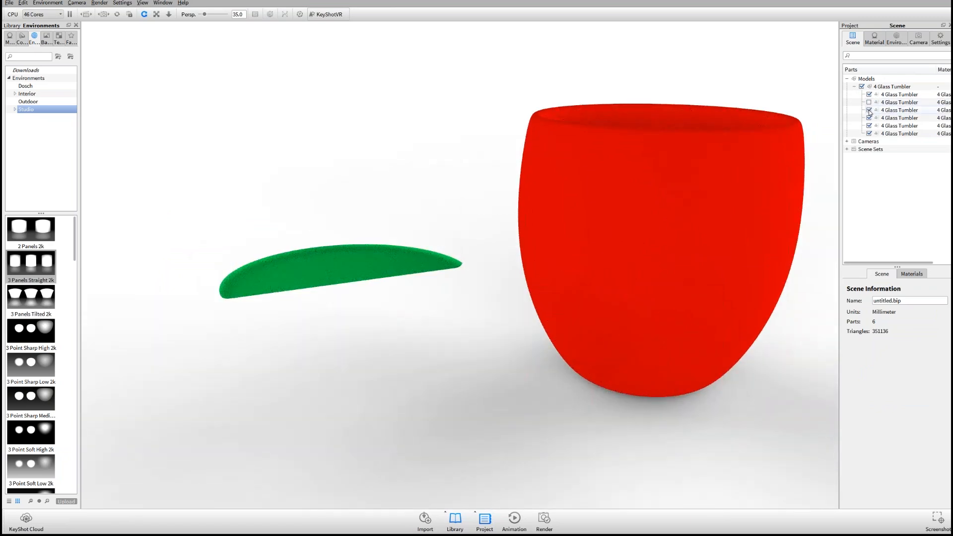
{"action": "left_click", "coordinate": [869, 110]}
{"action": "left_click_drag", "start_coordinate": [343, 313], "coordinate": [339, 293]}
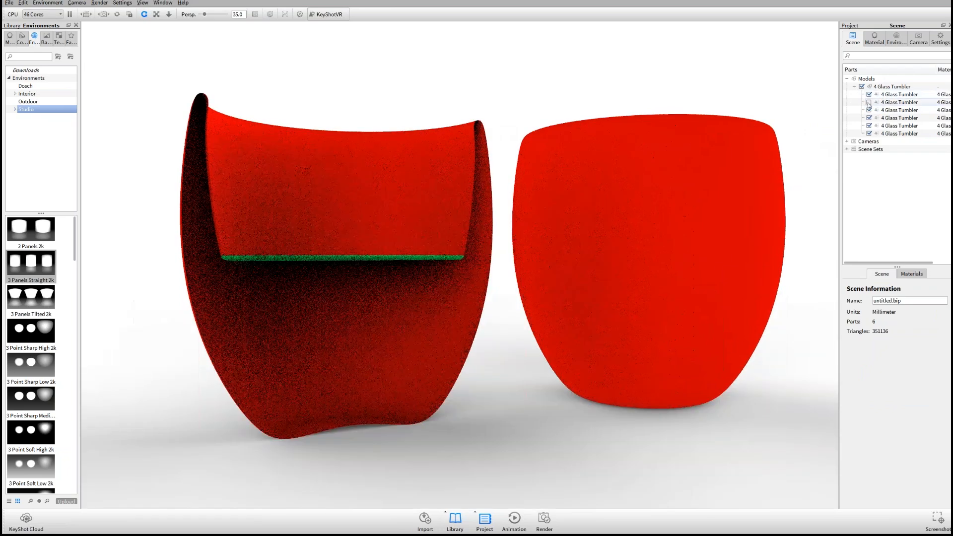
{"action": "left_click_drag", "start_coordinate": [199, 382], "coordinate": [198, 272]}
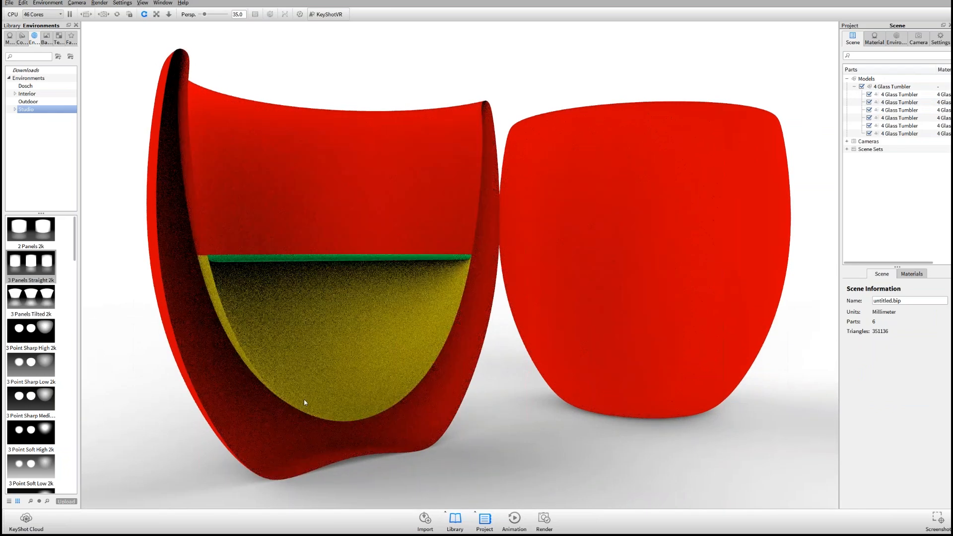
Step: Select the cutaway tumbler's green liquid top, yellow liquid surface and red glass in turn, examining where they meet
{"action": "left_click_drag", "start_coordinate": [393, 294], "coordinate": [330, 262]}
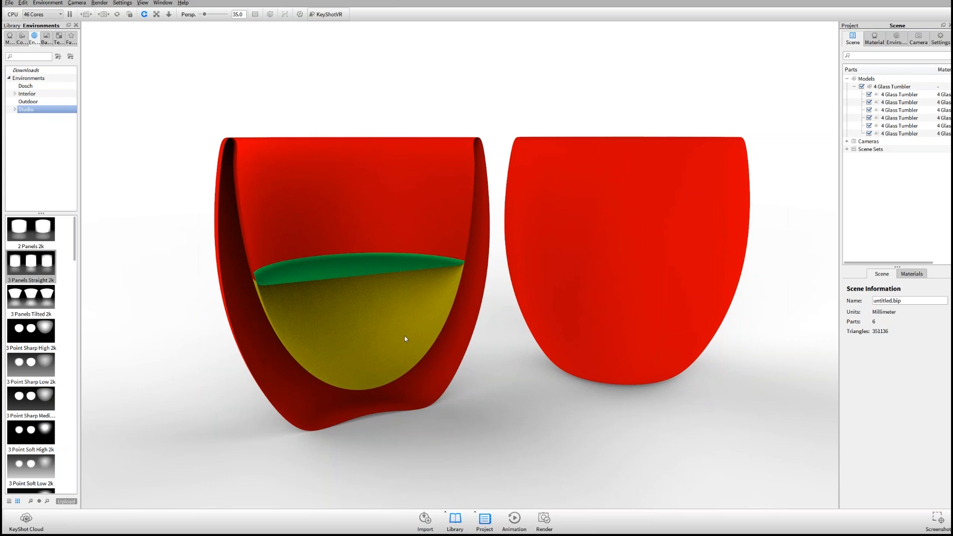
{"action": "left_click_drag", "start_coordinate": [398, 314], "coordinate": [734, 205]}
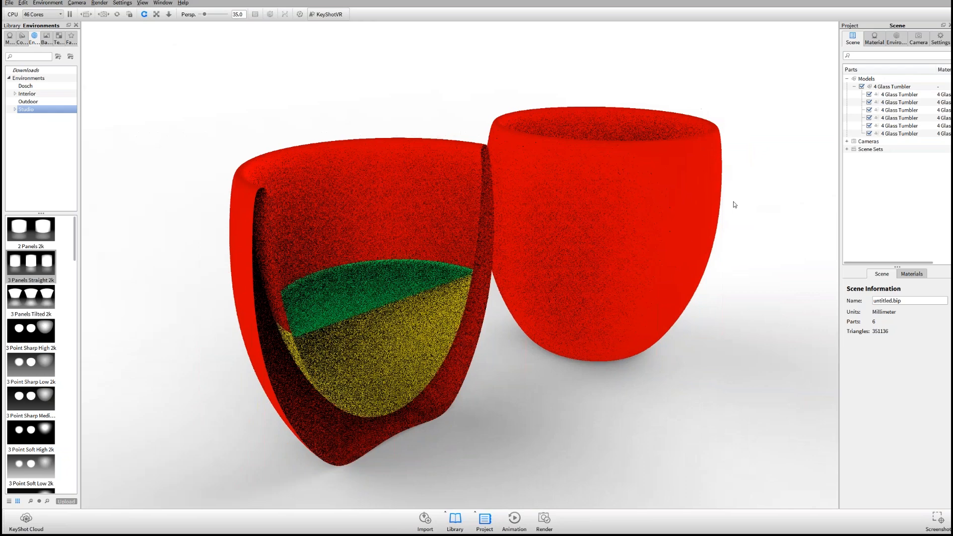
{"action": "left_click_drag", "start_coordinate": [626, 325], "coordinate": [655, 339]}
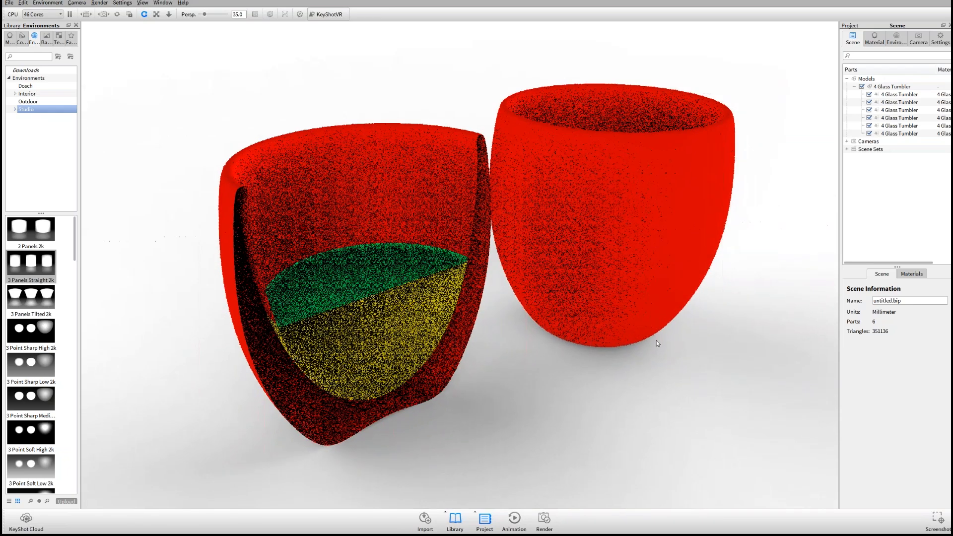
{"action": "left_click", "coordinate": [395, 268]}
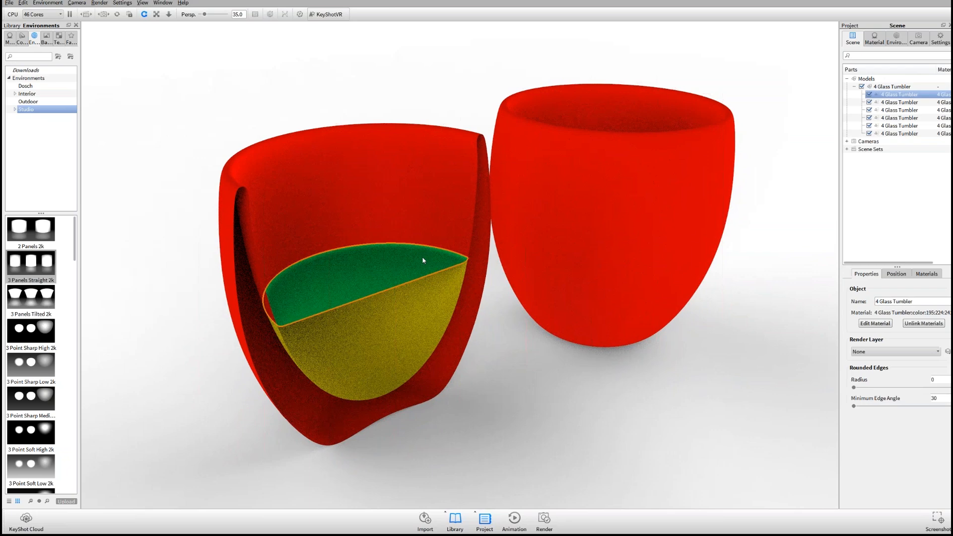
{"action": "left_click_drag", "start_coordinate": [677, 206], "coordinate": [640, 202]}
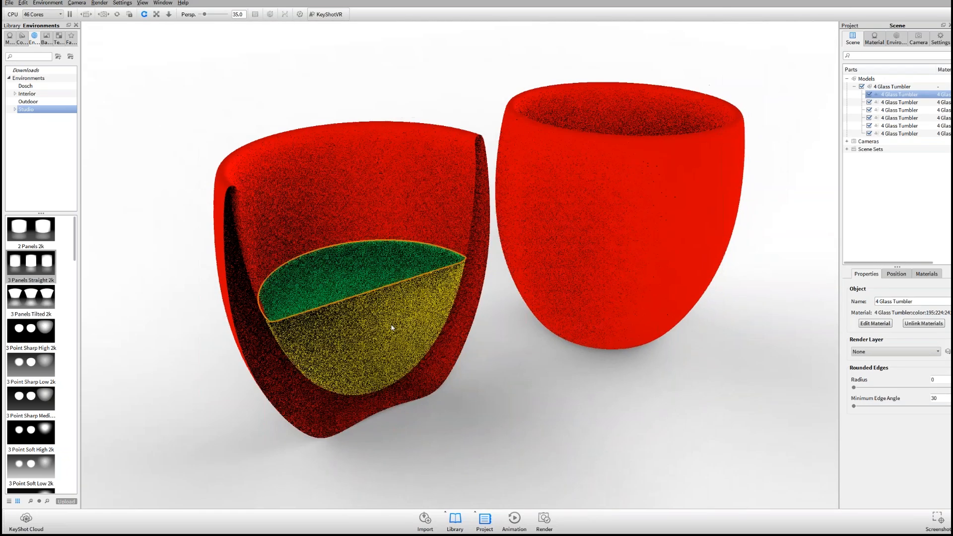
{"action": "left_click", "coordinate": [423, 301]}
{"action": "mouse_move", "coordinate": [470, 276]}
{"action": "left_mouse_down"}
{"action": "mouse_move", "coordinate": [442, 310]}
{"action": "mouse_move", "coordinate": [460, 264]}
{"action": "left_mouse_up"}
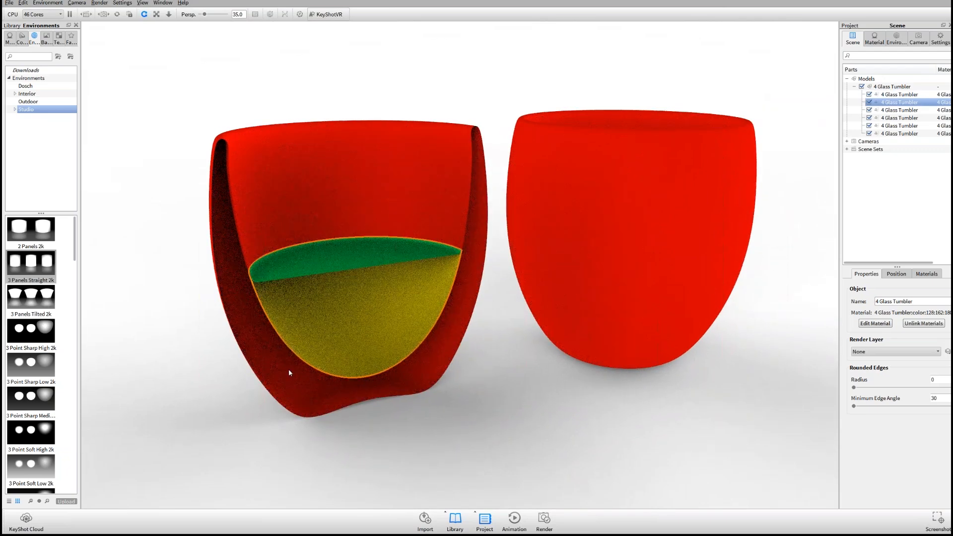
{"action": "scroll", "coordinate": [248, 337], "scroll_direction": "up", "scroll_amount": 3}
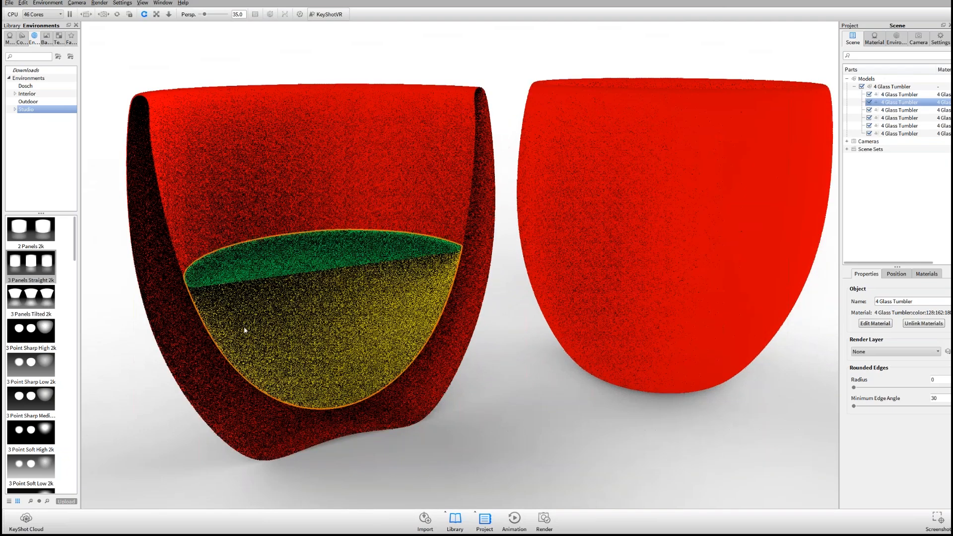
{"action": "left_click", "coordinate": [473, 246]}
{"action": "left_click_drag", "start_coordinate": [589, 113], "coordinate": [451, 262]}
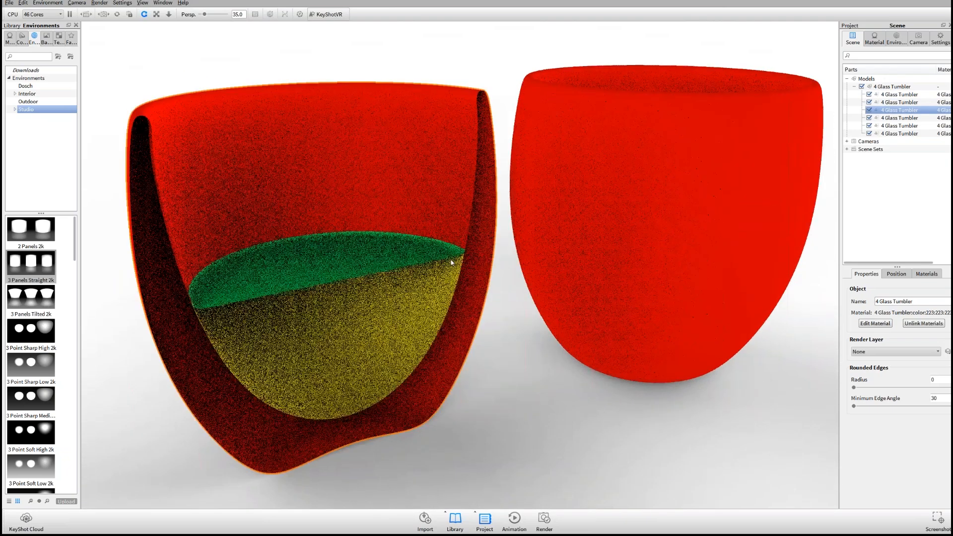
{"action": "scroll", "coordinate": [187, 293], "scroll_direction": "up", "scroll_amount": 3}
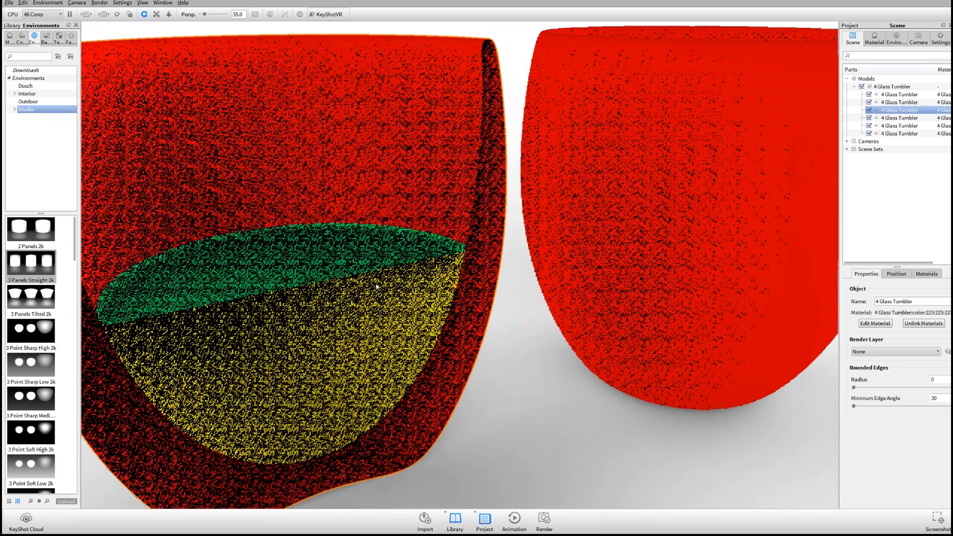
{"action": "scroll", "coordinate": [377, 286], "scroll_direction": "down", "scroll_amount": 3}
{"action": "left_click_drag", "start_coordinate": [397, 288], "coordinate": [527, 300]}
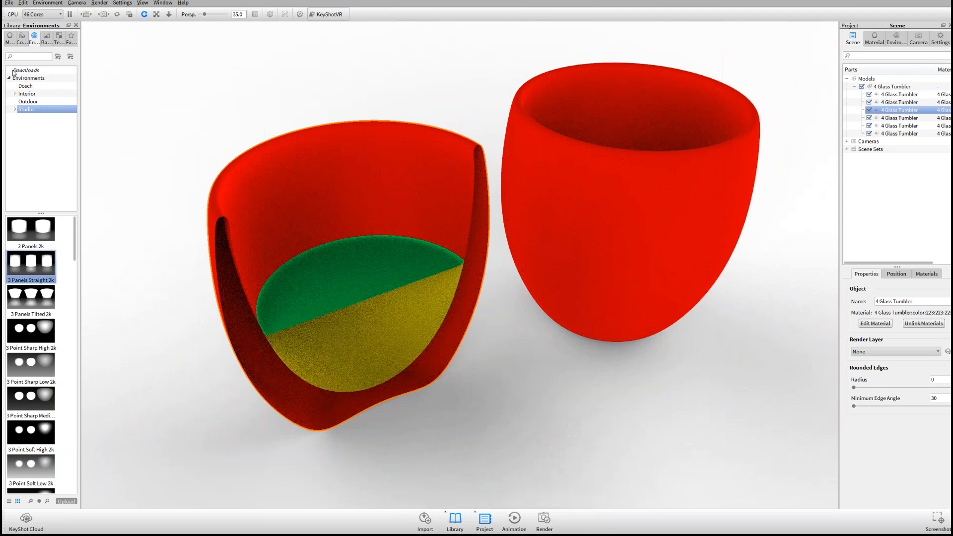
Step: Apply the Glass Dense White material from the Color Density glass library to the red tumbler glass
{"action": "left_click", "coordinate": [9, 37]}
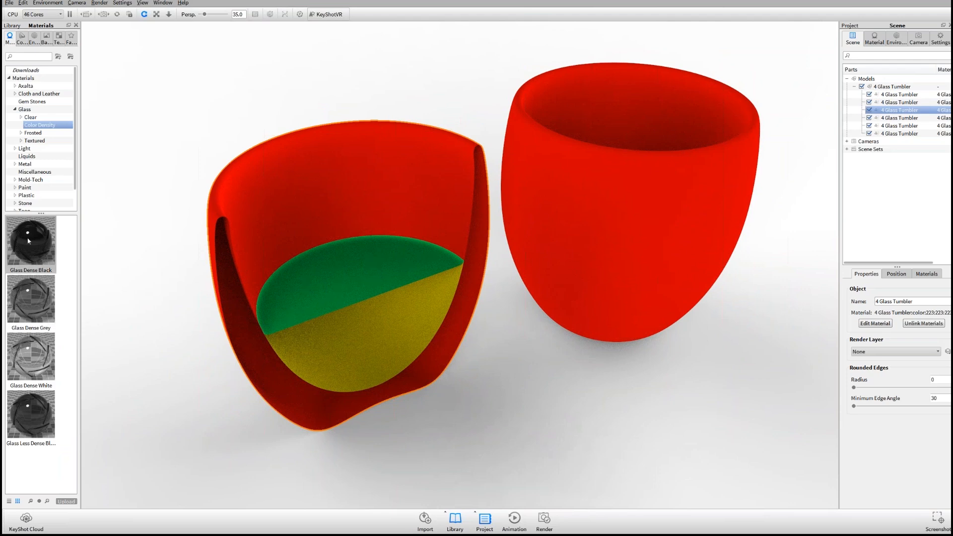
{"action": "left_click", "coordinate": [16, 387]}
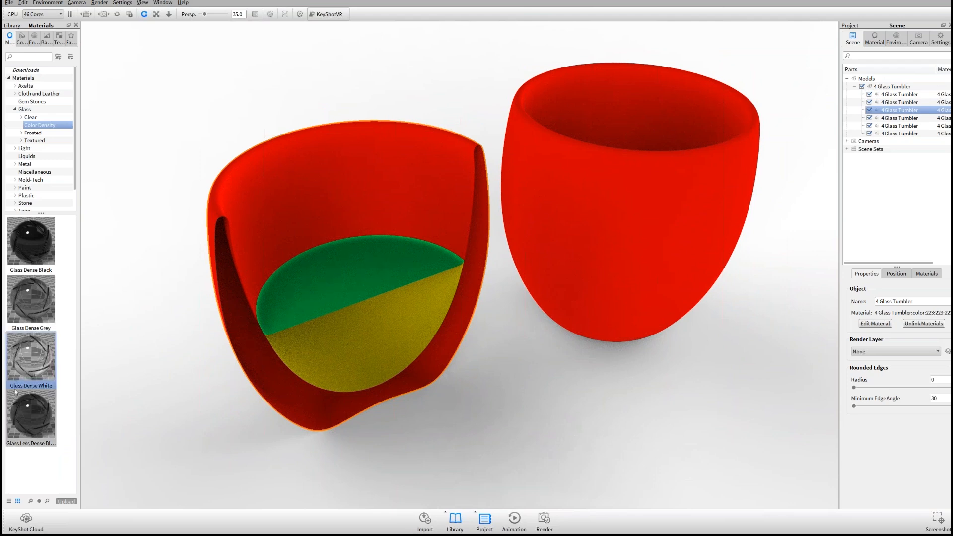
{"action": "left_click_drag", "start_coordinate": [9, 385], "coordinate": [288, 194]}
{"action": "left_click_drag", "start_coordinate": [660, 342], "coordinate": [551, 253]}
Step: Set the realtime Ray Bounces to 10 and enable Global Illumination for the tumbler scene
{"action": "left_click", "coordinate": [940, 38]}
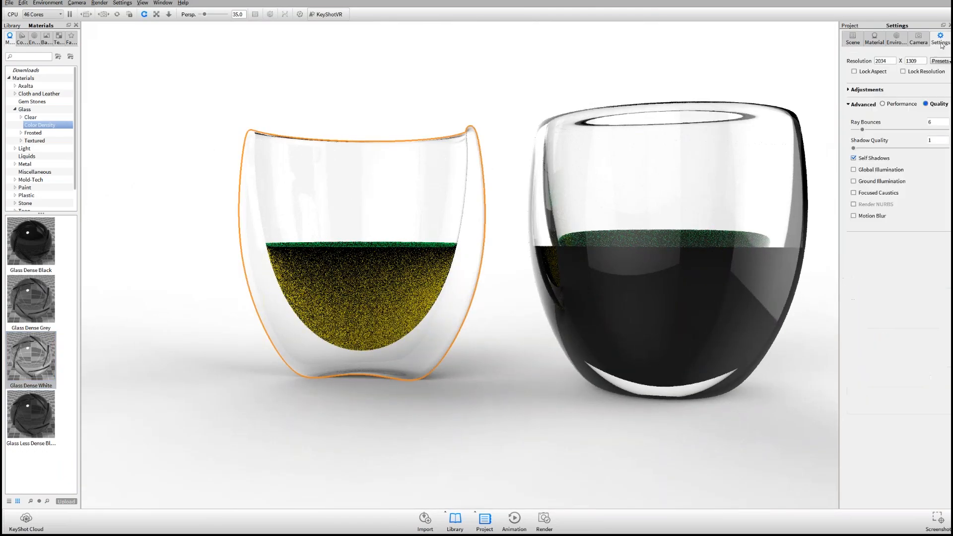
{"action": "left_click_drag", "start_coordinate": [864, 130], "coordinate": [869, 132]}
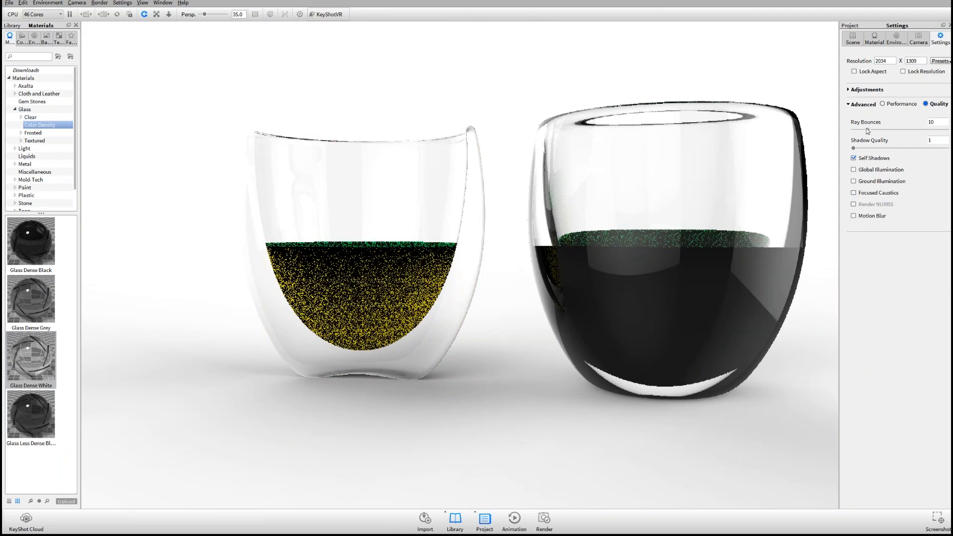
{"action": "left_click", "coordinate": [876, 170]}
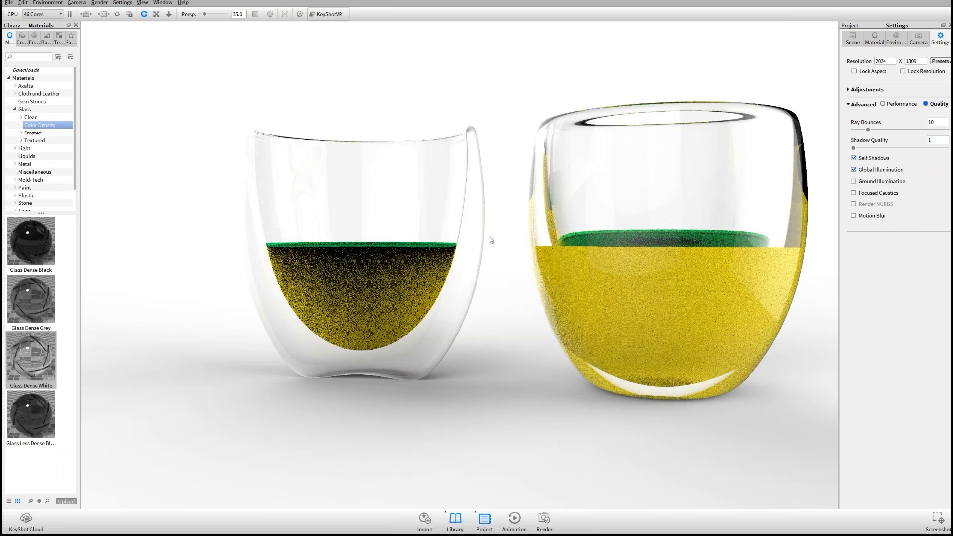
Step: Compare the tumblers with Global Illumination off and back on, checking how the liquid shows through the glass
{"action": "left_click_drag", "start_coordinate": [416, 221], "coordinate": [459, 222]}
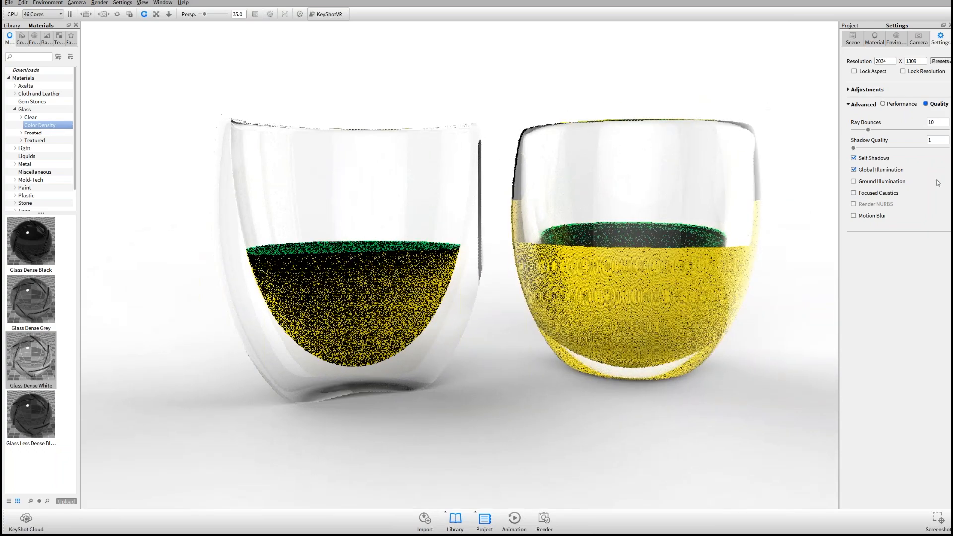
{"action": "left_click", "coordinate": [875, 172]}
{"action": "left_click", "coordinate": [873, 172]}
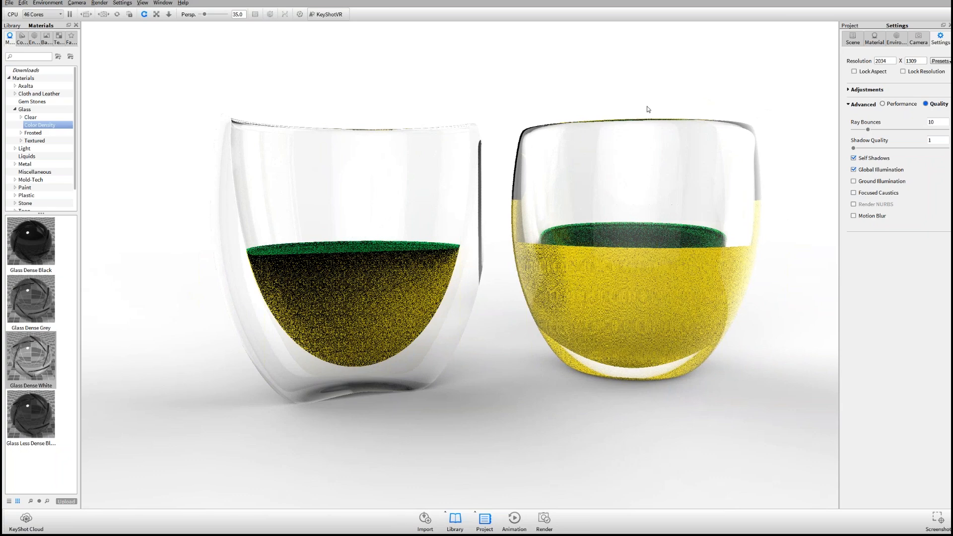
{"action": "left_click_drag", "start_coordinate": [648, 109], "coordinate": [660, 188]}
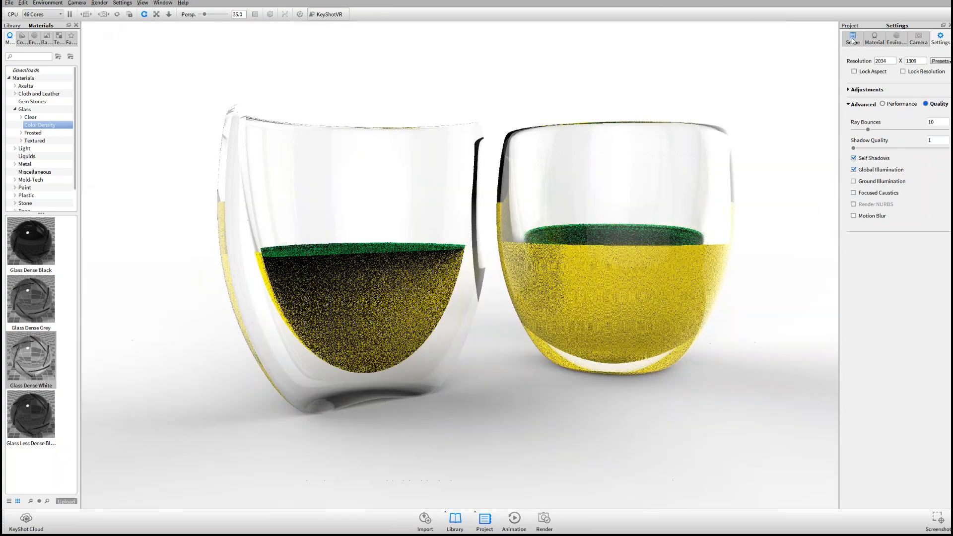
Step: Apply the Glass Basic White material from the Clear > Basic glass library to the intact tumbler's glass
{"action": "left_click", "coordinate": [433, 293]}
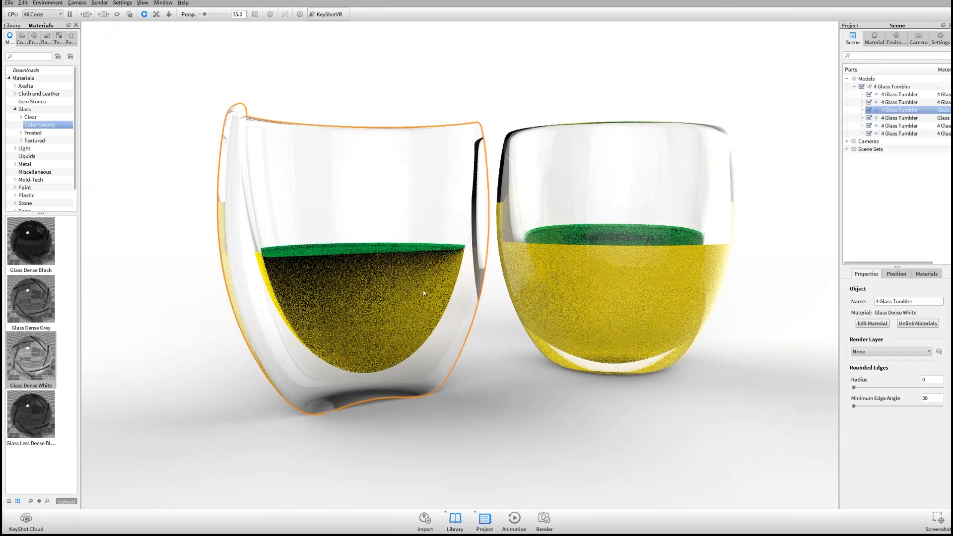
{"action": "left_click_drag", "start_coordinate": [433, 293], "coordinate": [435, 332]}
{"action": "left_click", "coordinate": [615, 189]}
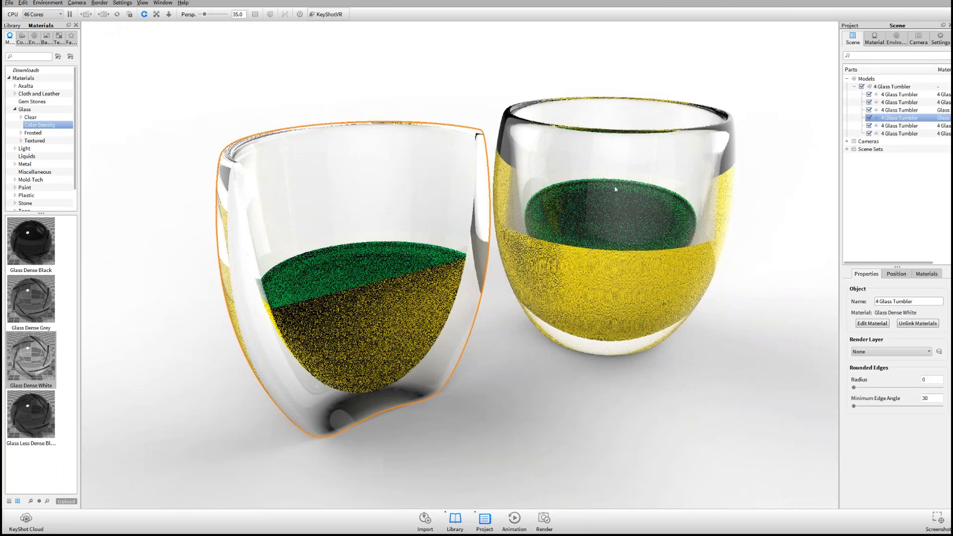
{"action": "double_click", "coordinate": [615, 188]}
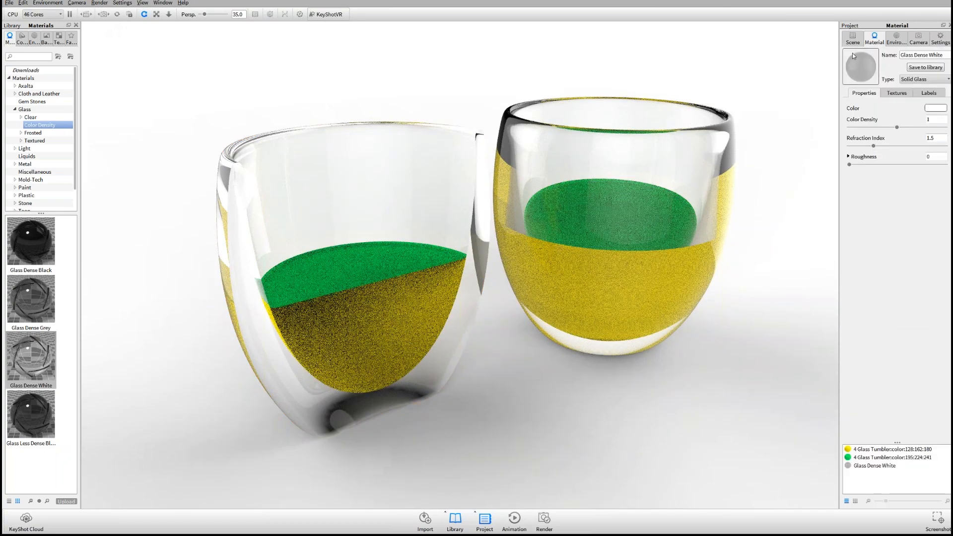
{"action": "left_click", "coordinate": [21, 118]}
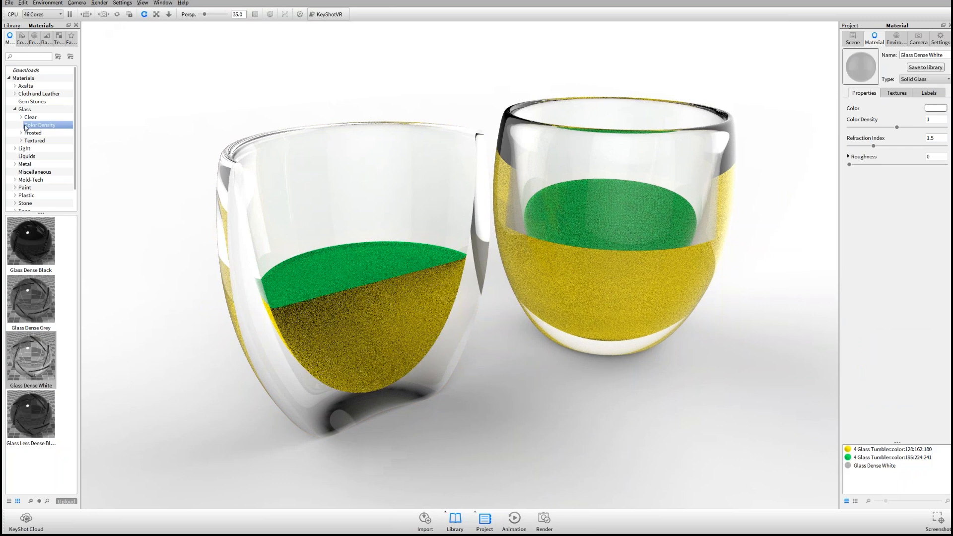
{"action": "left_click", "coordinate": [36, 125]}
{"action": "left_click_drag", "start_coordinate": [39, 452], "coordinate": [615, 176]}
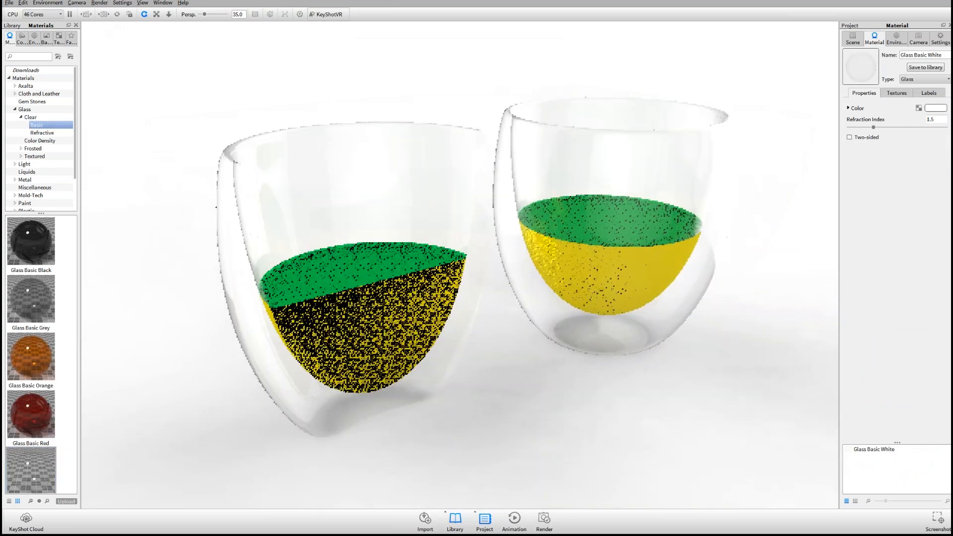
Step: Enable the Two-sided option on the Glass Basic White material and compare how the liquid refracts through the glass
{"action": "left_click_drag", "start_coordinate": [560, 266], "coordinate": [492, 269]}
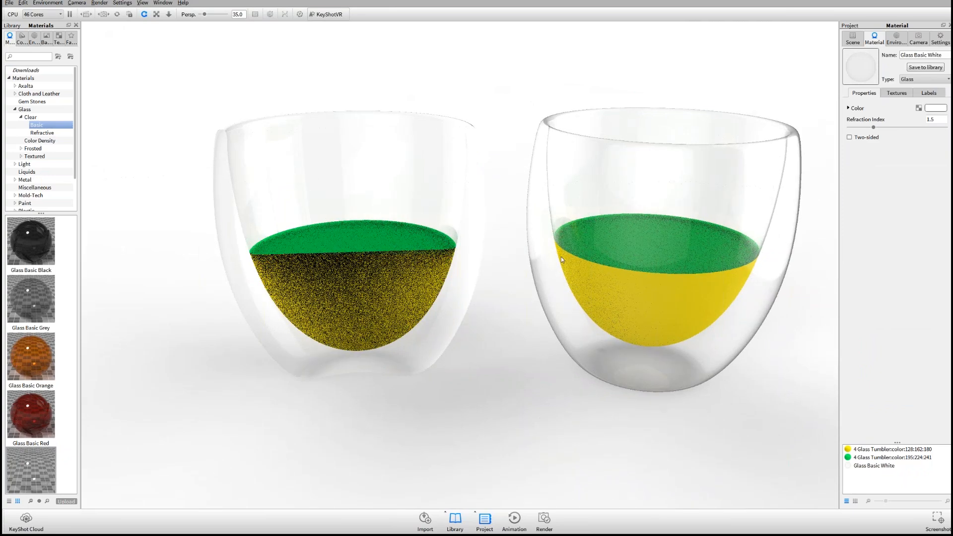
{"action": "left_click_drag", "start_coordinate": [560, 257], "coordinate": [586, 253]}
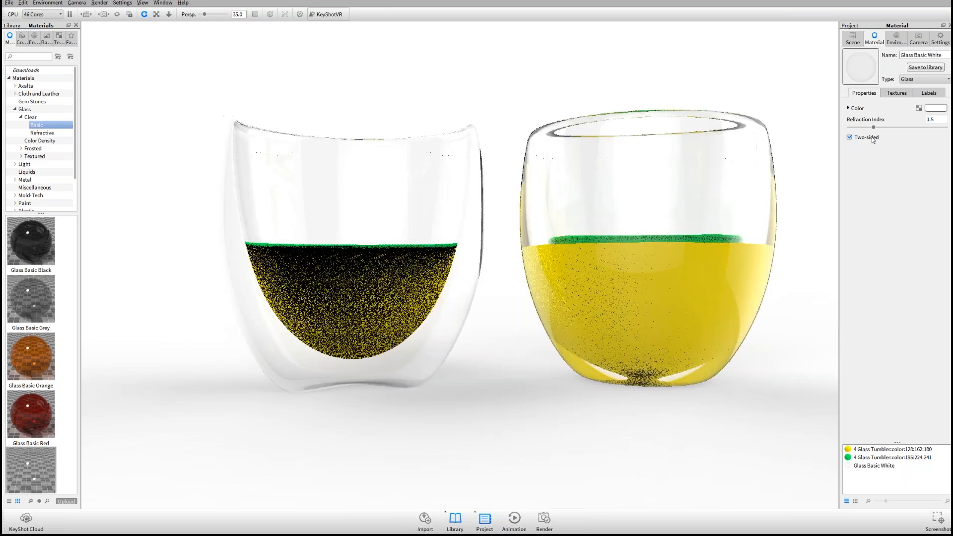
{"action": "left_click_drag", "start_coordinate": [598, 248], "coordinate": [529, 252]}
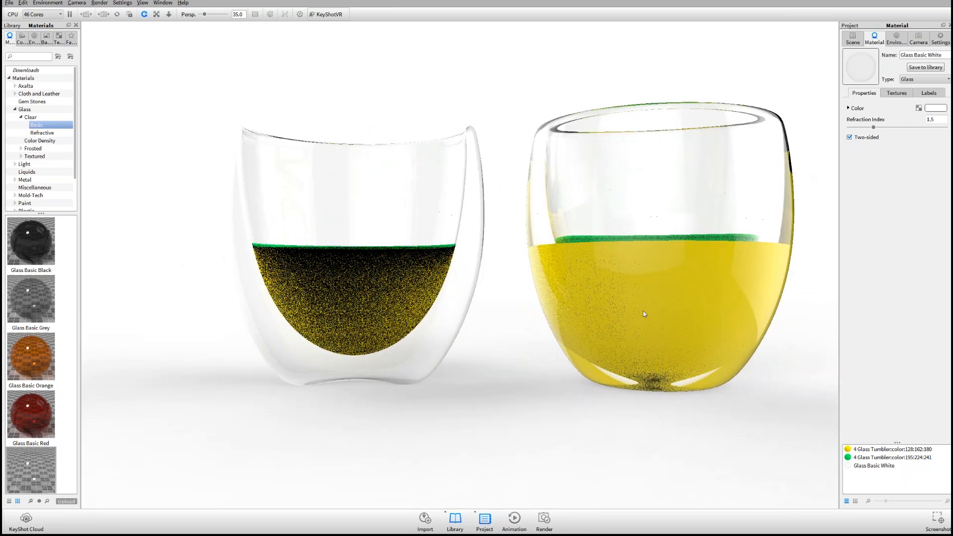
{"action": "left_click_drag", "start_coordinate": [588, 299], "coordinate": [709, 314]}
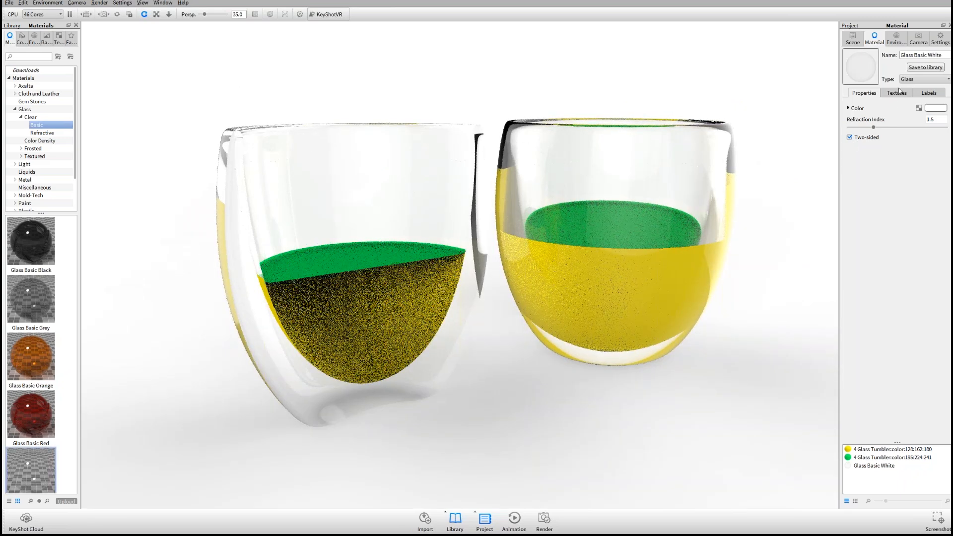
Step: Change the tumbler glass material's type to Solid Glass and set its color to white
{"action": "left_click", "coordinate": [917, 79]}
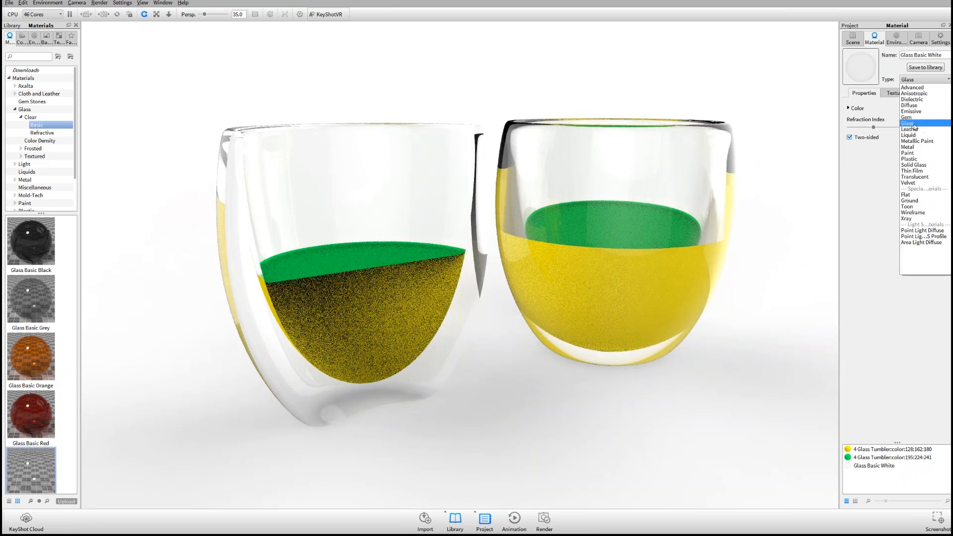
{"action": "left_click", "coordinate": [918, 165]}
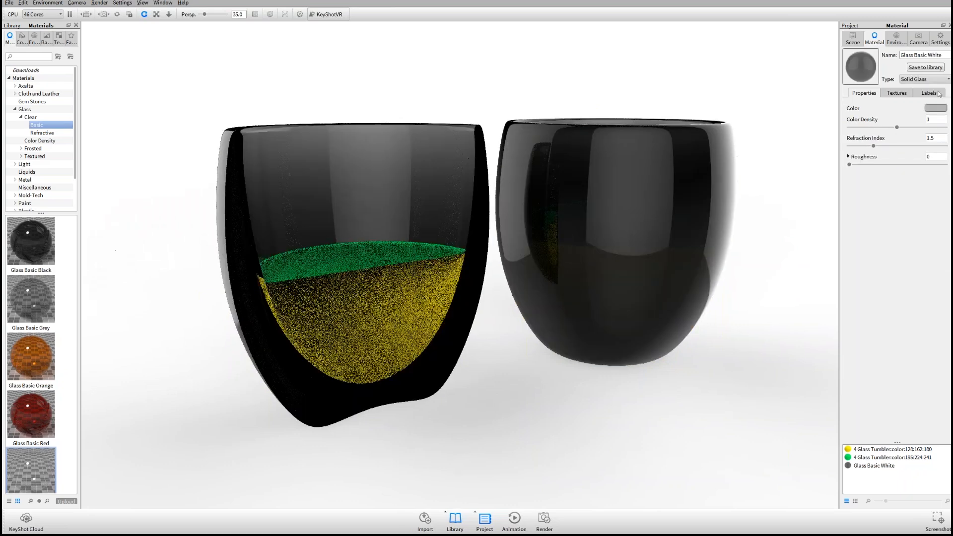
{"action": "left_click", "coordinate": [935, 108]}
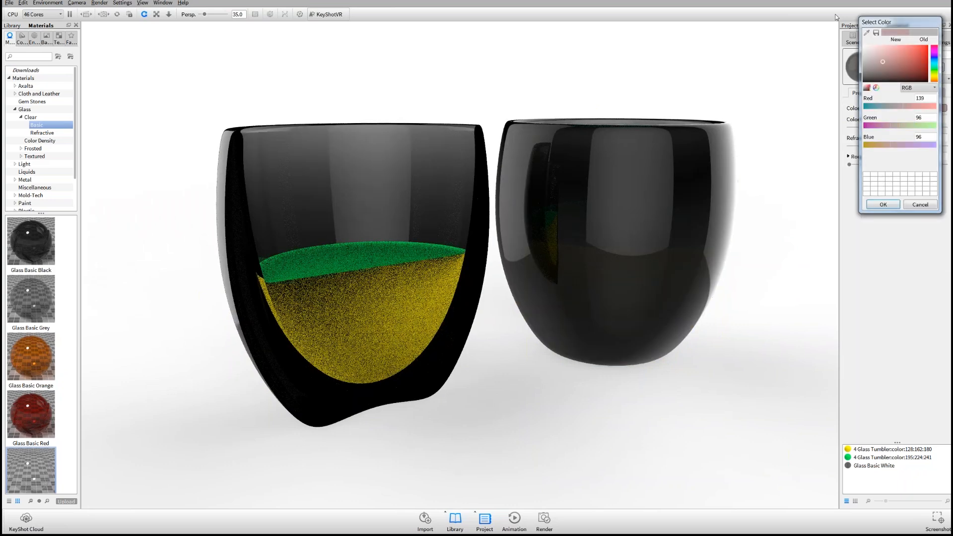
{"action": "left_click", "coordinate": [882, 205]}
{"action": "left_click_drag", "start_coordinate": [570, 242], "coordinate": [244, 289]}
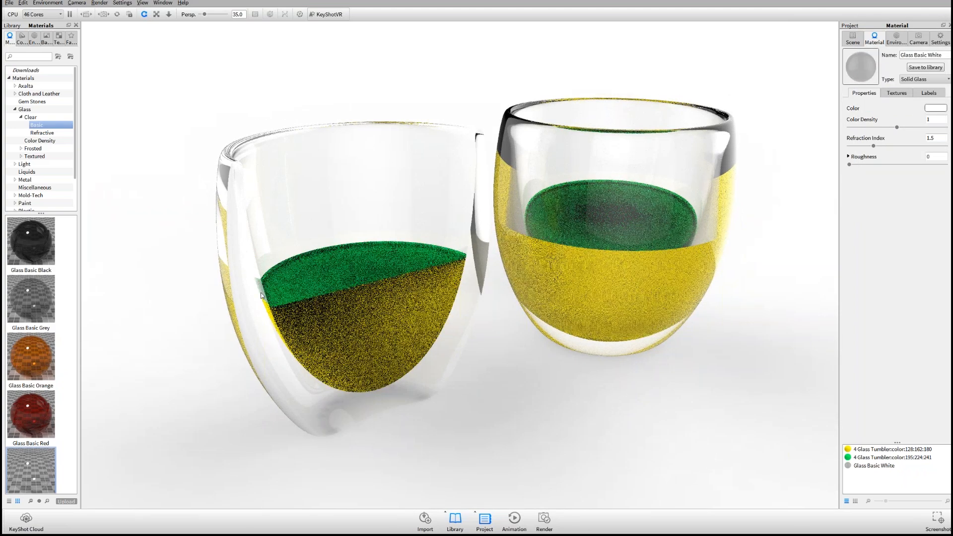
{"action": "left_click_drag", "start_coordinate": [610, 213], "coordinate": [593, 318]}
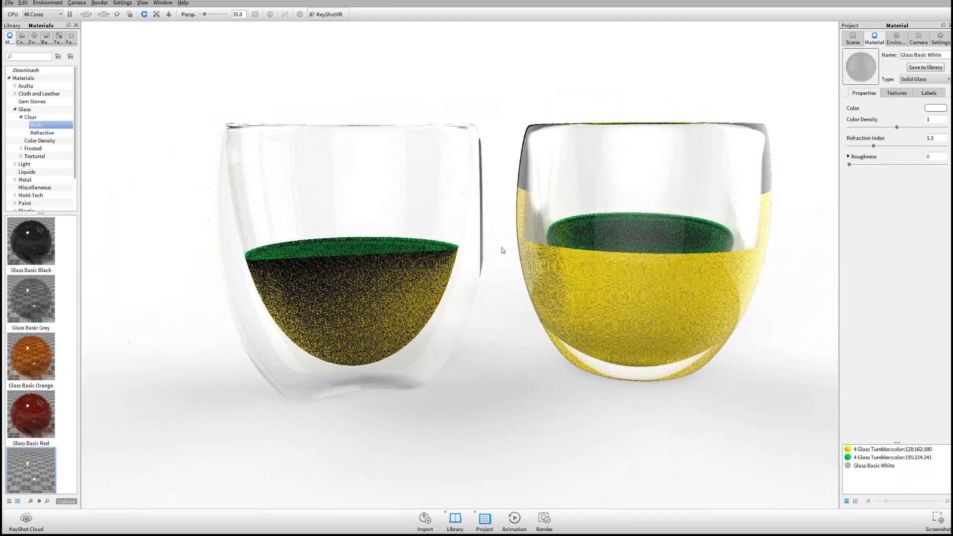
{"action": "left_click_drag", "start_coordinate": [646, 293], "coordinate": [775, 266]}
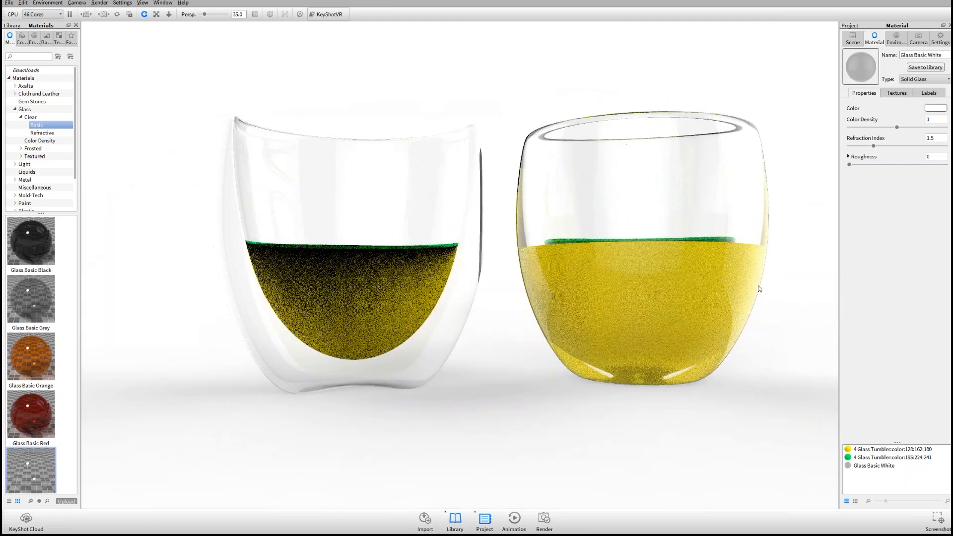
{"action": "left_click_drag", "start_coordinate": [762, 293], "coordinate": [744, 347]}
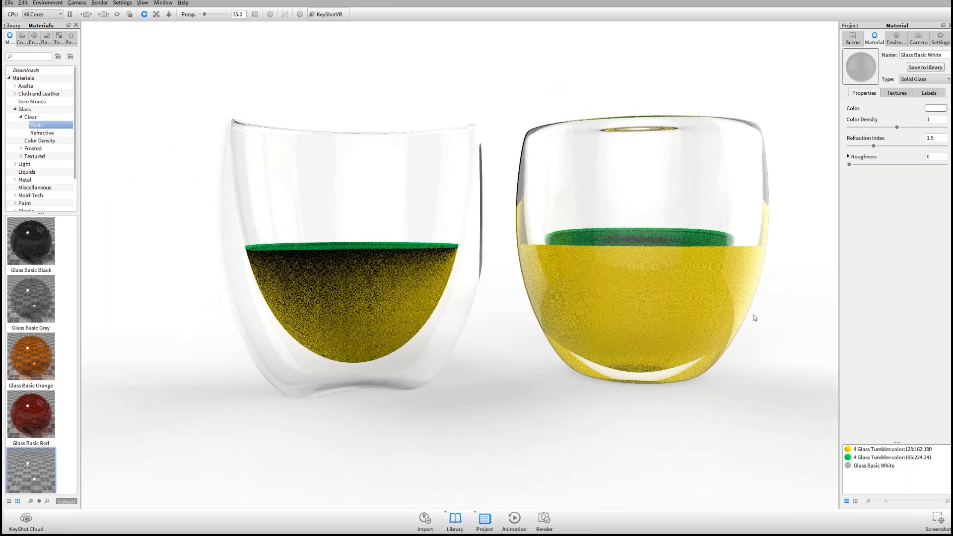
{"action": "left_click_drag", "start_coordinate": [426, 212], "coordinate": [490, 209]}
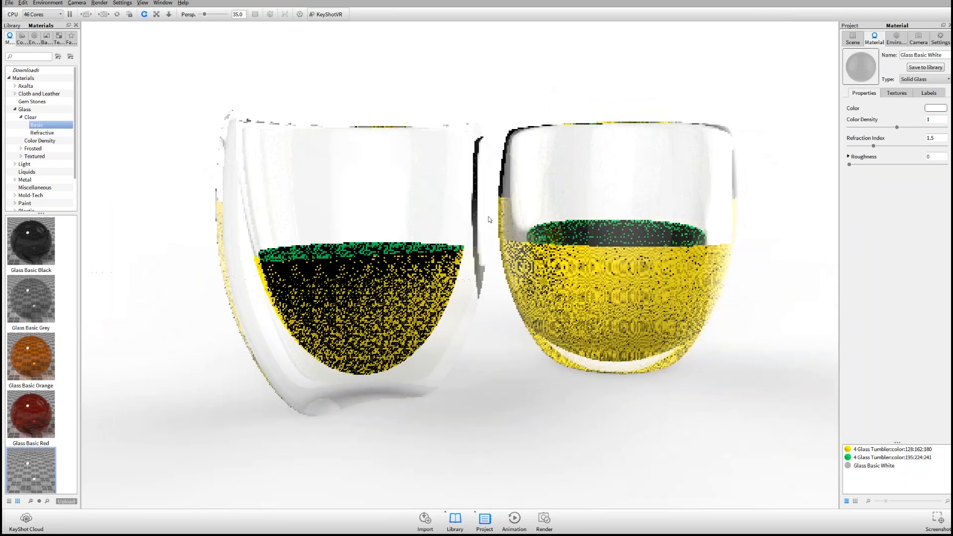
Step: Apply the Liquid Chardonnay material from the Liquids library to the cutaway tumbler's yellow liquid surface
{"action": "left_click", "coordinate": [14, 109]}
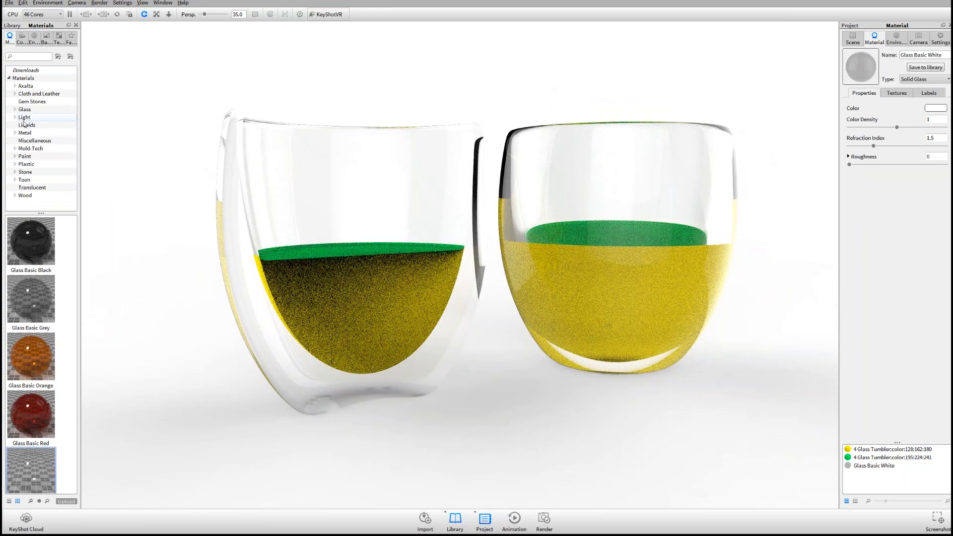
{"action": "left_click", "coordinate": [24, 124]}
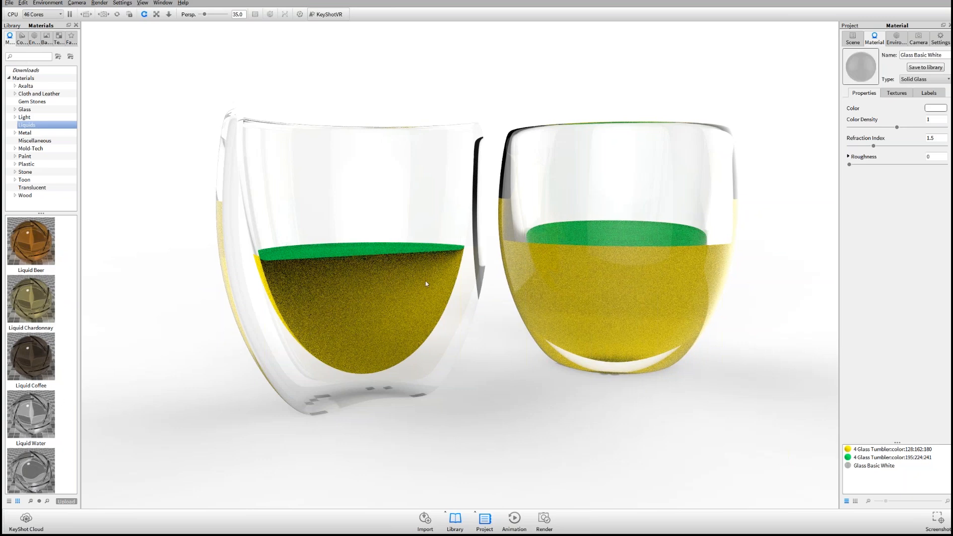
{"action": "left_click_drag", "start_coordinate": [425, 284], "coordinate": [407, 308]}
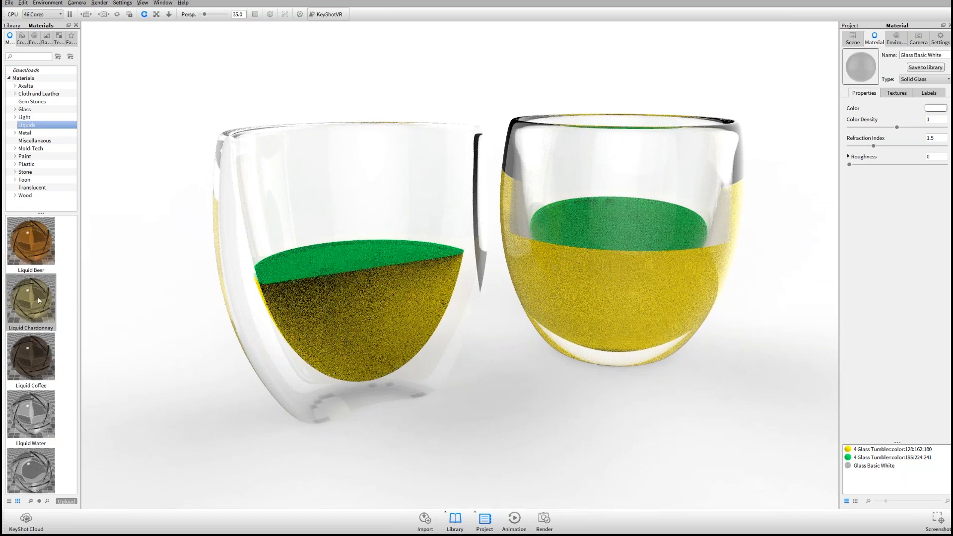
{"action": "left_click_drag", "start_coordinate": [38, 297], "coordinate": [403, 311]}
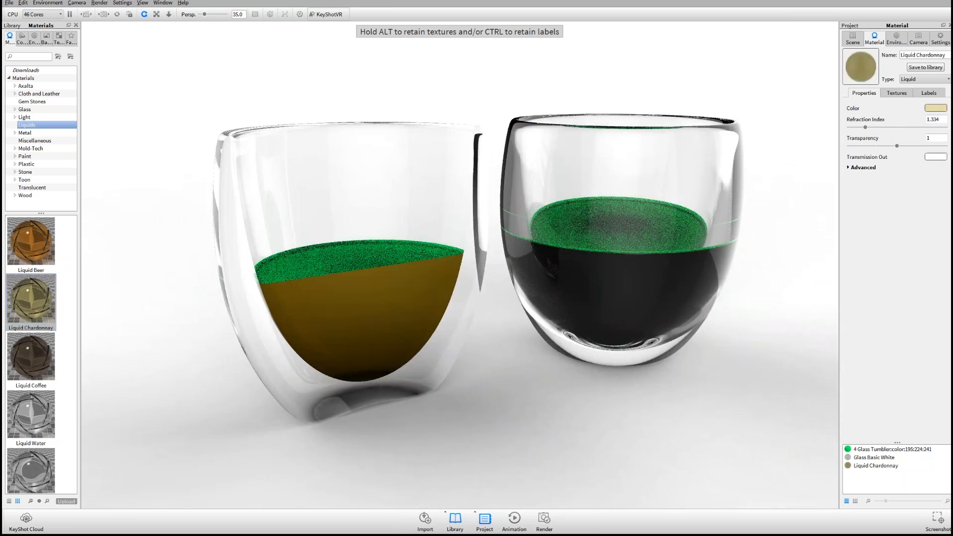
{"action": "mouse_move", "coordinate": [545, 388]}
{"action": "left_mouse_down"}
{"action": "mouse_move", "coordinate": [550, 315]}
{"action": "mouse_move", "coordinate": [550, 389]}
{"action": "left_mouse_up"}
{"action": "left_click", "coordinate": [35, 304]}
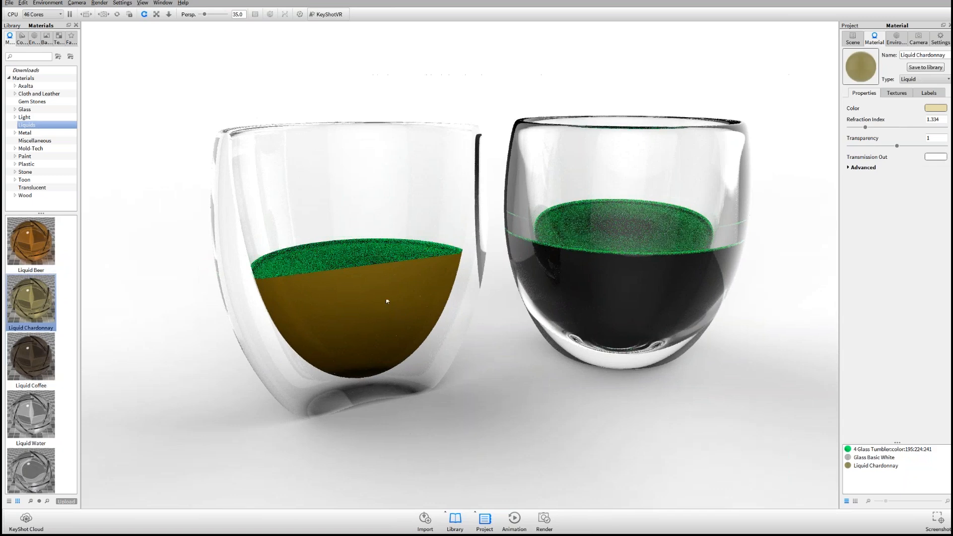
Step: Hide the intact tumbler's glass and apply Liquid Chardonnay to its exposed lower liquid surface
{"action": "left_click", "coordinate": [631, 172]}
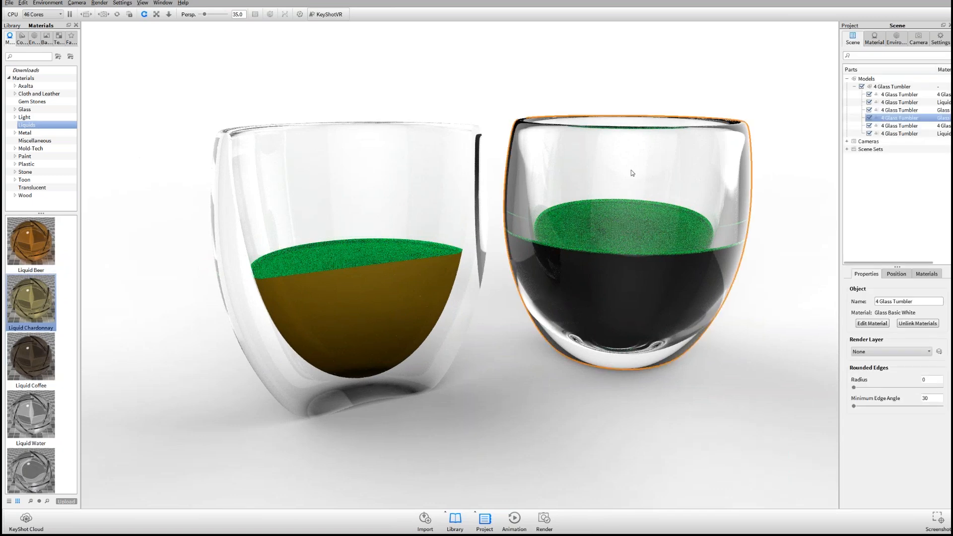
{"action": "left_click", "coordinate": [868, 118]}
{"action": "left_click_drag", "start_coordinate": [641, 201], "coordinate": [650, 144]}
{"action": "mouse_move", "coordinate": [329, 299]}
{"action": "left_mouse_down"}
{"action": "mouse_move", "coordinate": [347, 317]}
{"action": "mouse_move", "coordinate": [327, 297]}
{"action": "left_mouse_up"}
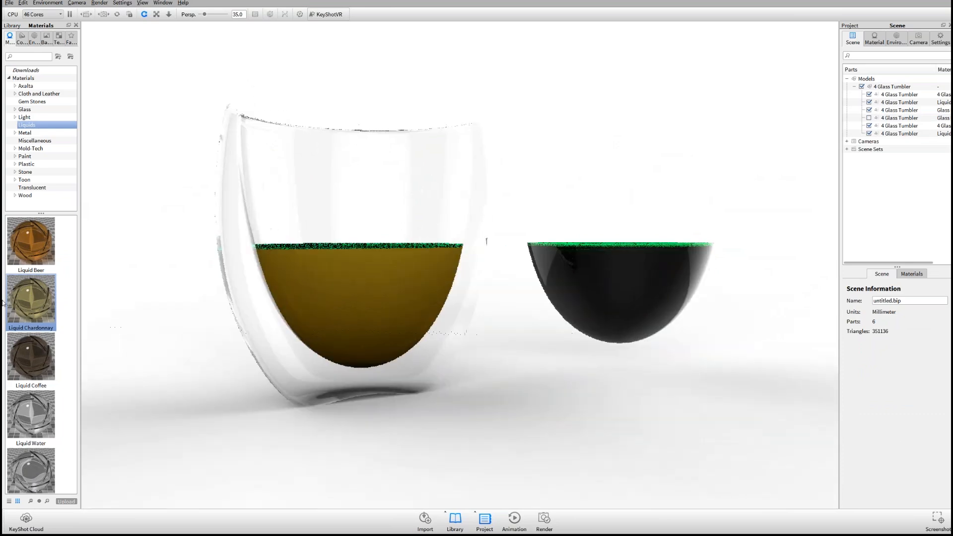
{"action": "left_click_drag", "start_coordinate": [39, 305], "coordinate": [643, 284]}
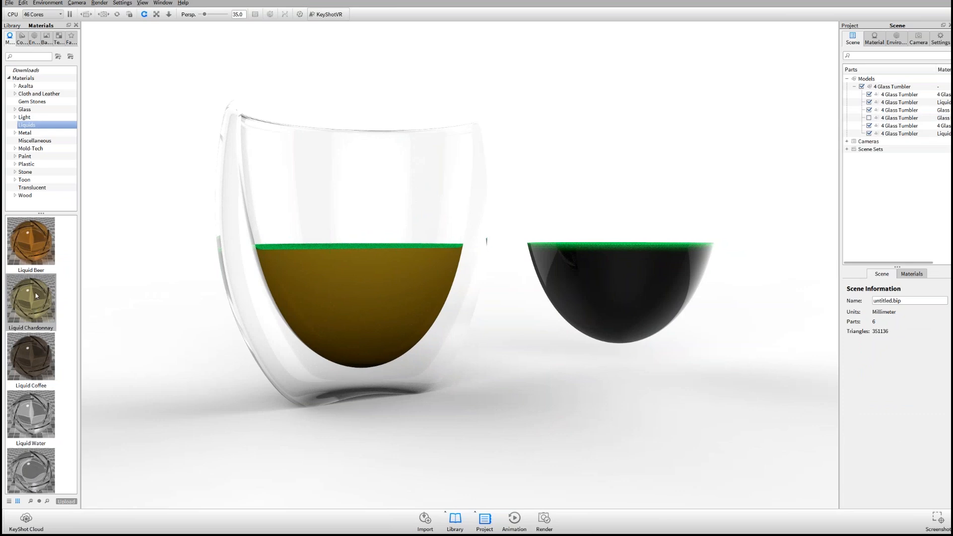
{"action": "left_click_drag", "start_coordinate": [670, 283], "coordinate": [660, 299]}
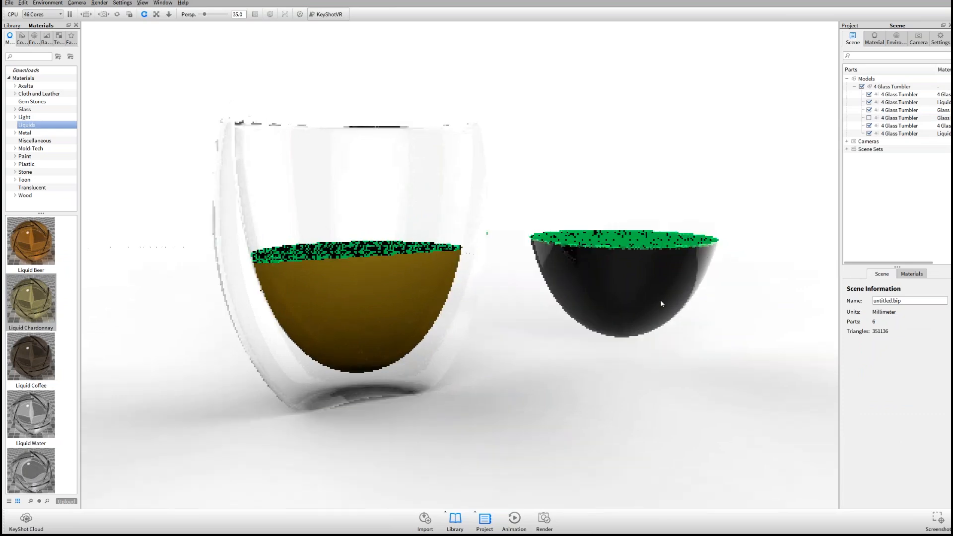
Step: Apply the Liquid Beer material to the cutaway tumbler's lower liquid surface and select that part to inspect it
{"action": "left_click", "coordinate": [31, 243]}
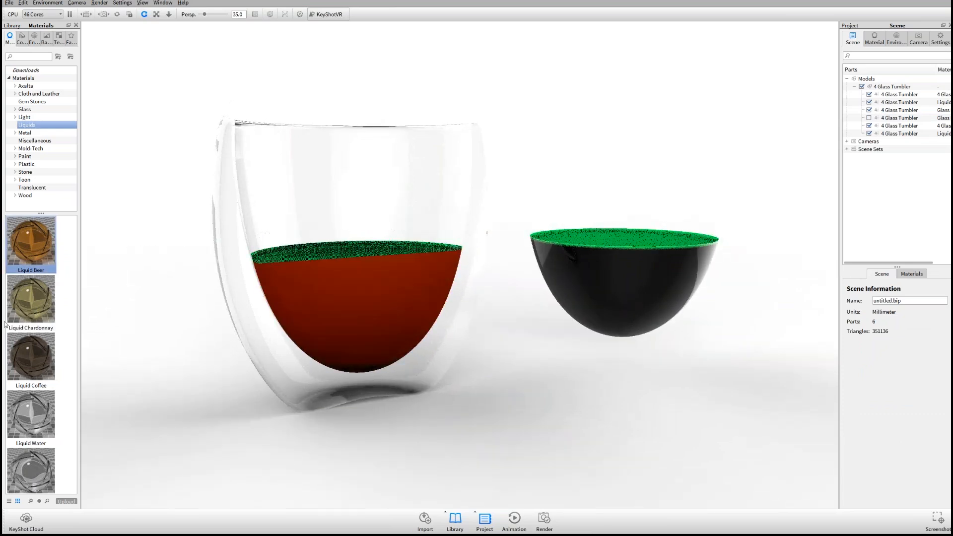
{"action": "left_click", "coordinate": [370, 302]}
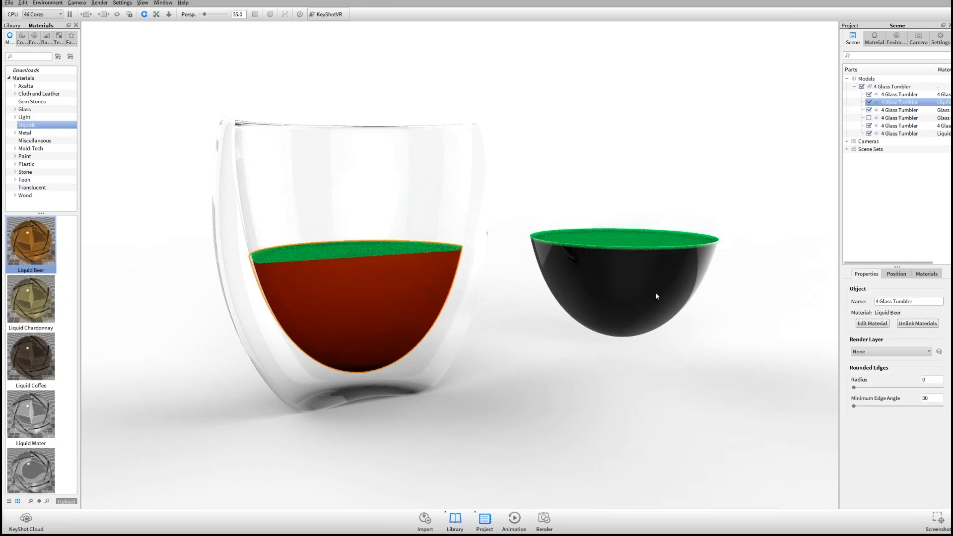
{"action": "left_click_drag", "start_coordinate": [656, 296], "coordinate": [621, 320]}
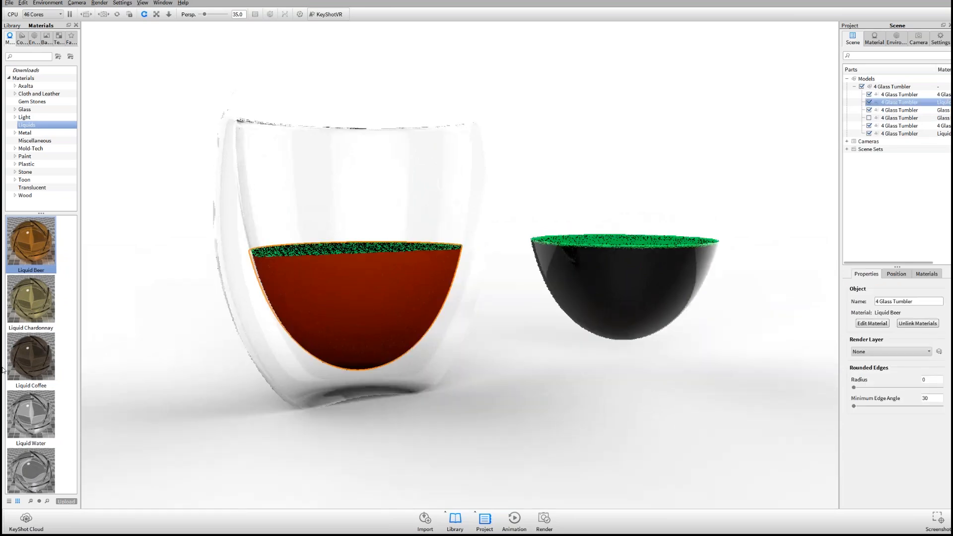
Step: Open the cutaway tumbler's Liquid Beer material for editing and raise its transparency to the slider maximum of 2
{"action": "left_click_drag", "start_coordinate": [685, 341], "coordinate": [640, 294]}
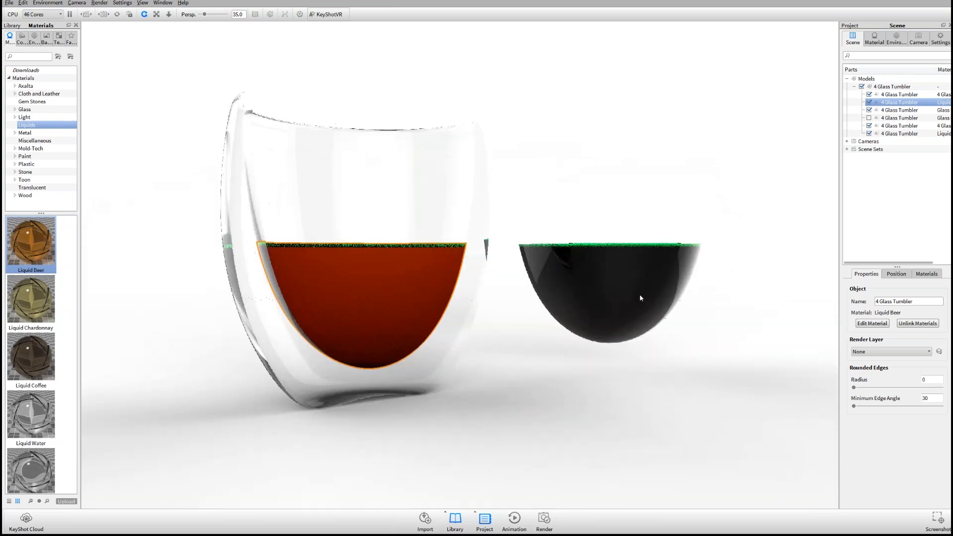
{"action": "double_click", "coordinate": [397, 282]}
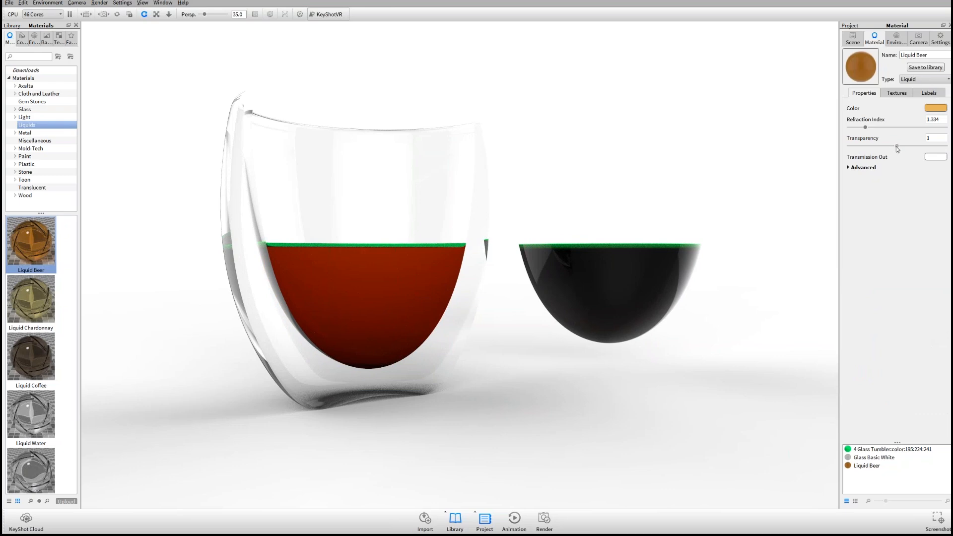
{"action": "left_click_drag", "start_coordinate": [897, 145], "coordinate": [945, 146]}
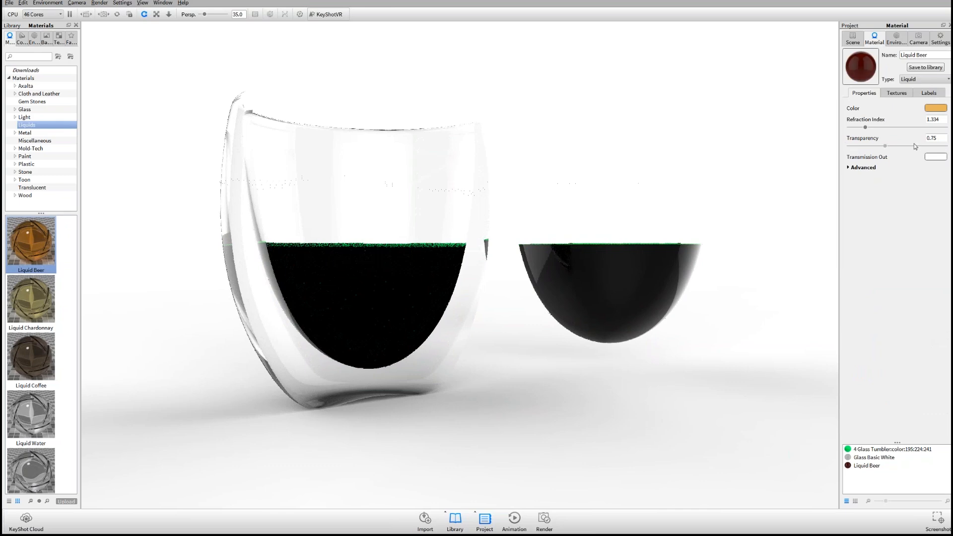
{"action": "mouse_move", "coordinate": [944, 146]}
{"action": "left_mouse_down"}
{"action": "mouse_move", "coordinate": [856, 147]}
{"action": "mouse_move", "coordinate": [945, 146]}
{"action": "left_mouse_up"}
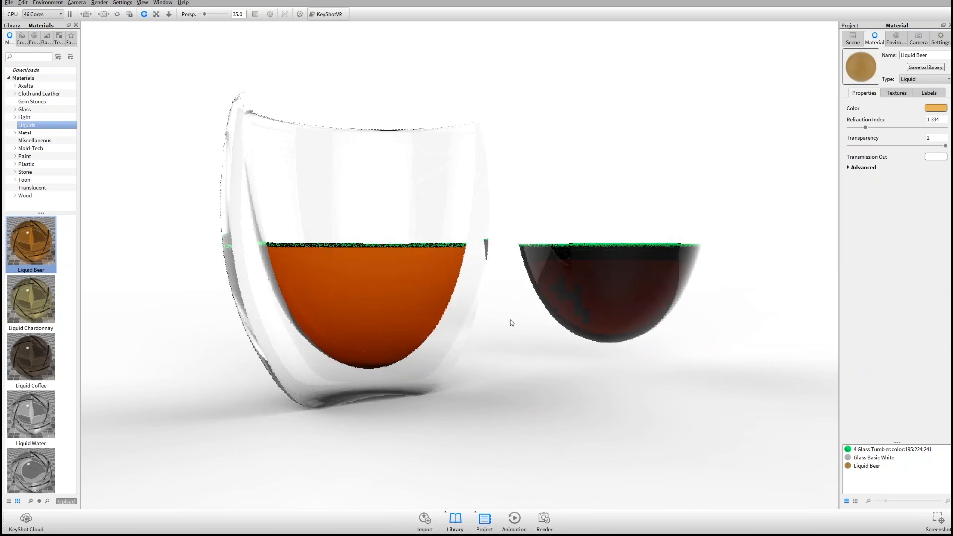
{"action": "left_click_drag", "start_coordinate": [512, 311], "coordinate": [586, 260]}
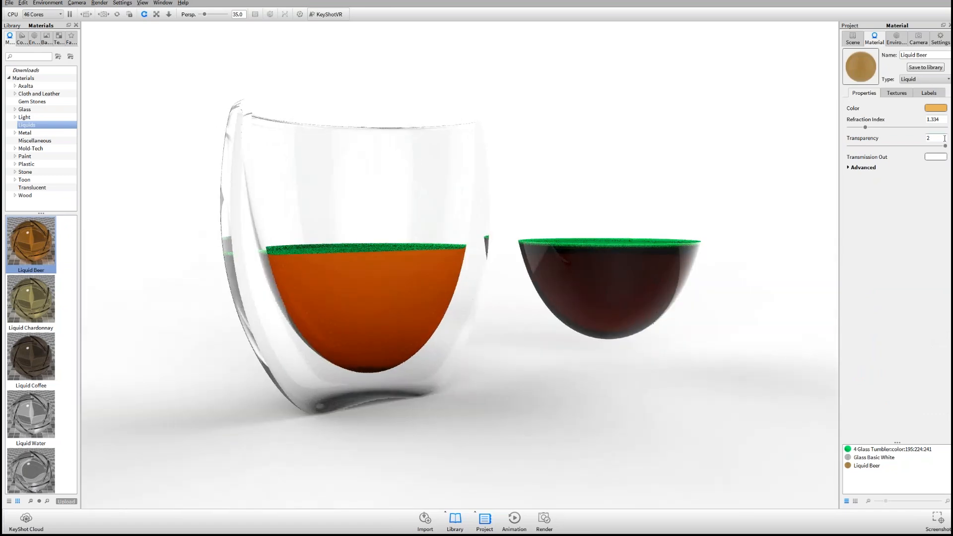
Step: Increase the Liquid Beer material's transparency to 3 and finally 4, checking the liquid's color from different angles
{"action": "key", "text": "Return"}
{"action": "type", "text": "3"}
{"action": "key", "text": "Return"}
{"action": "left_click_drag", "start_coordinate": [530, 100], "coordinate": [612, 248]}
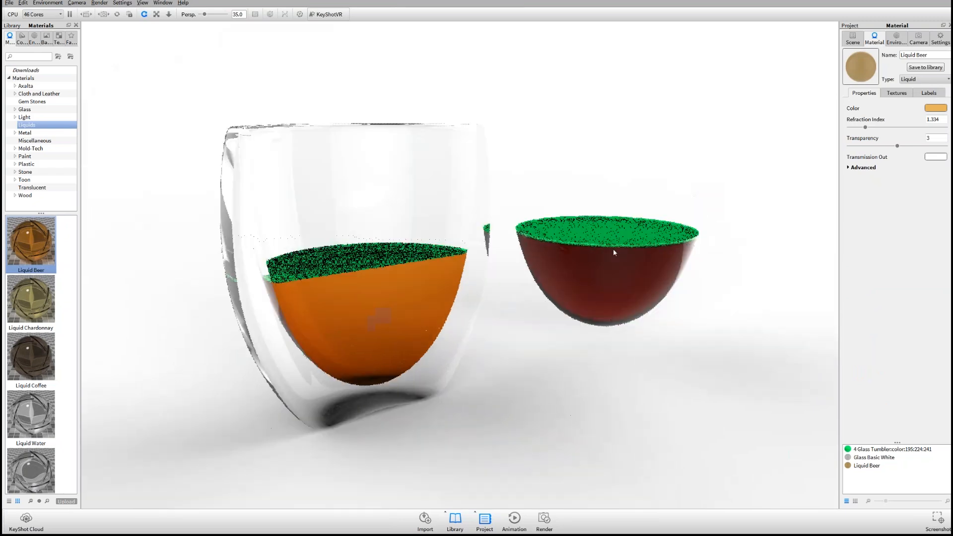
{"action": "type", "text": "4"}
{"action": "key", "text": "Return"}
{"action": "left_click_drag", "start_coordinate": [621, 258], "coordinate": [493, 342]}
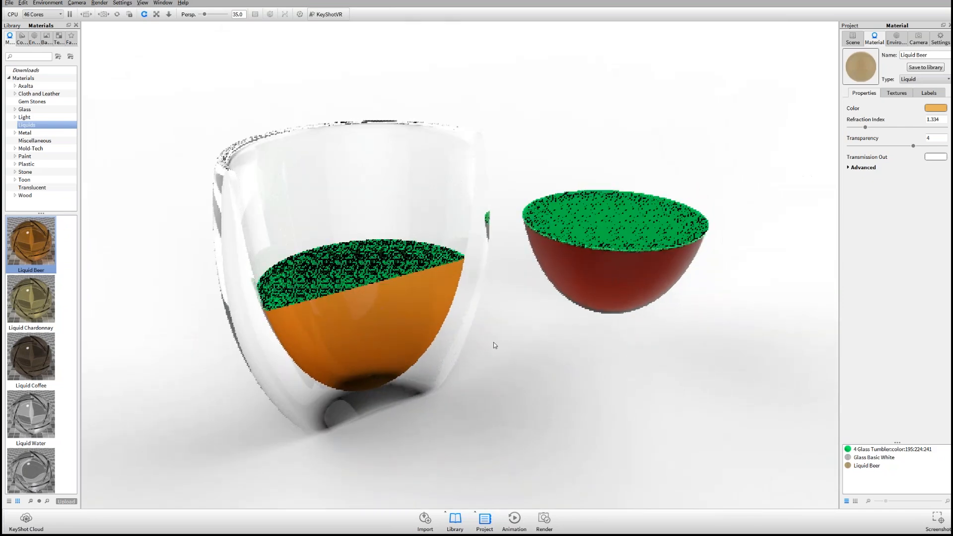
Step: Expand the Liquid Beer material's advanced settings to view the outside refraction index, and inspect which liquid part uses the material
{"action": "left_click", "coordinate": [868, 168]}
{"action": "left_click", "coordinate": [869, 169]}
{"action": "left_click", "coordinate": [869, 169]}
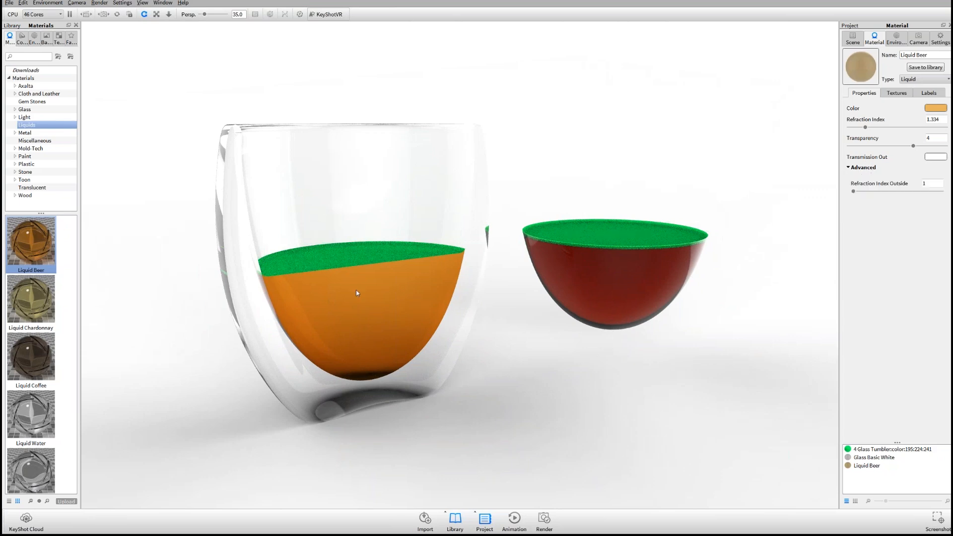
{"action": "left_click_drag", "start_coordinate": [356, 290], "coordinate": [376, 293]}
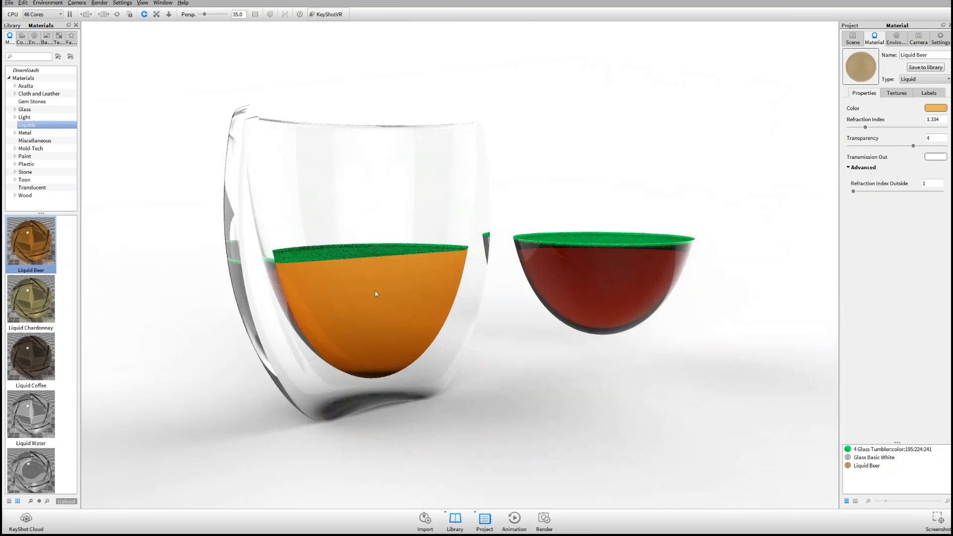
{"action": "left_click", "coordinate": [850, 38]}
{"action": "left_click", "coordinate": [395, 316]}
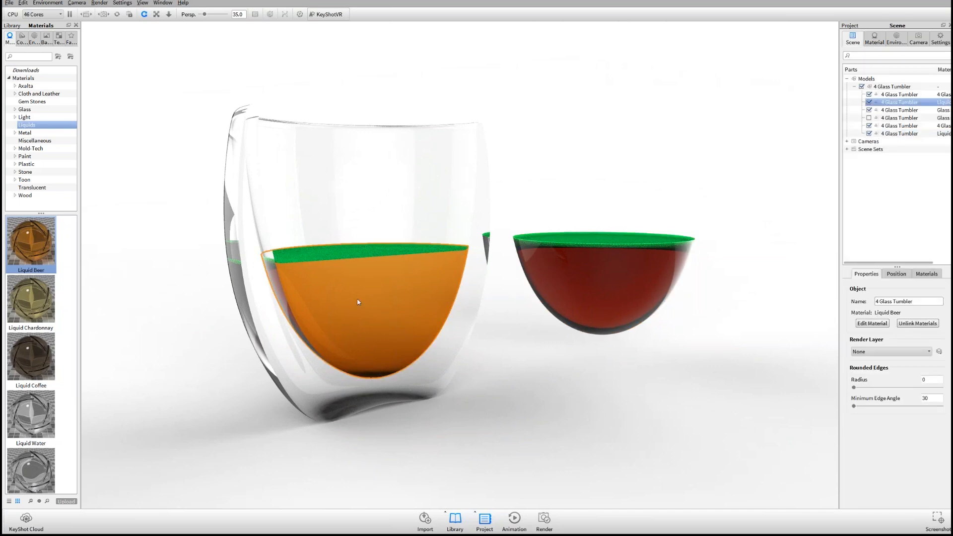
{"action": "double_click", "coordinate": [377, 293]}
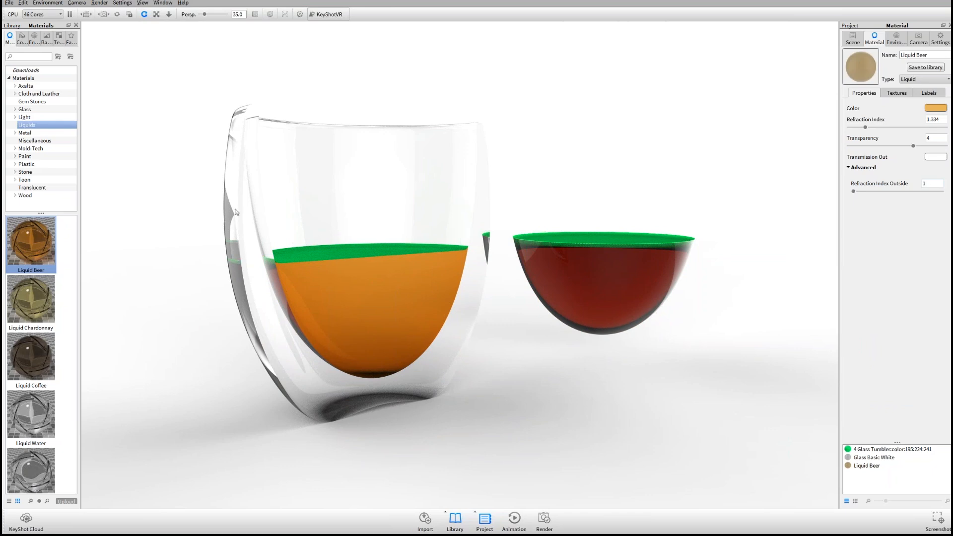
Step: Check the glass material's refraction index and set the Liquid Beer material's Refraction Index Outside to 1.5
{"action": "double_click", "coordinate": [237, 187]}
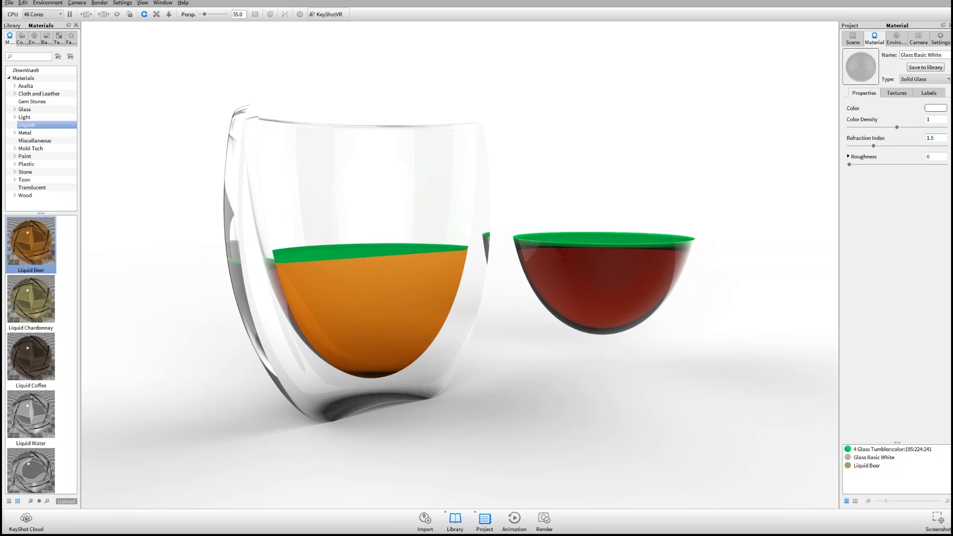
{"action": "double_click", "coordinate": [337, 292]}
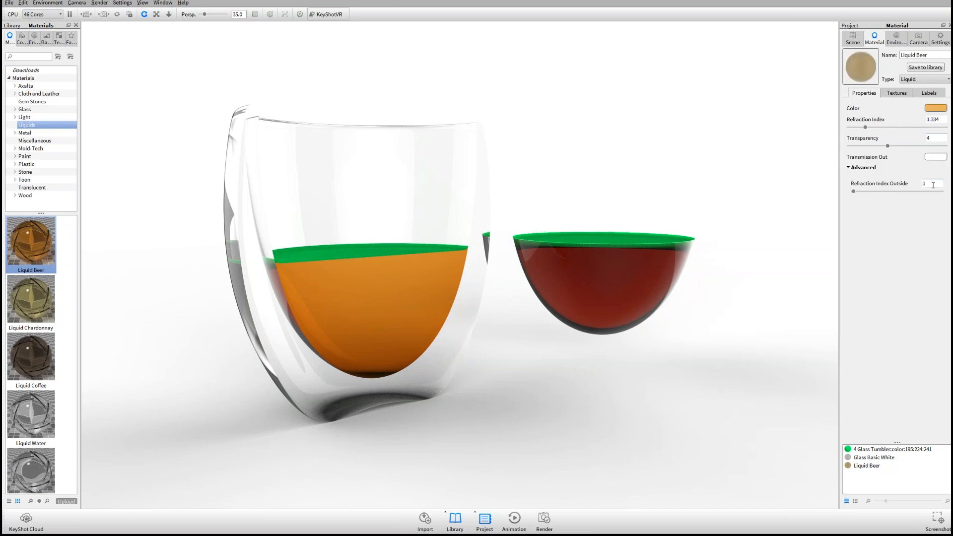
{"action": "left_click", "coordinate": [938, 182]}
{"action": "type", "text": ".5"}
{"action": "key", "text": "Return"}
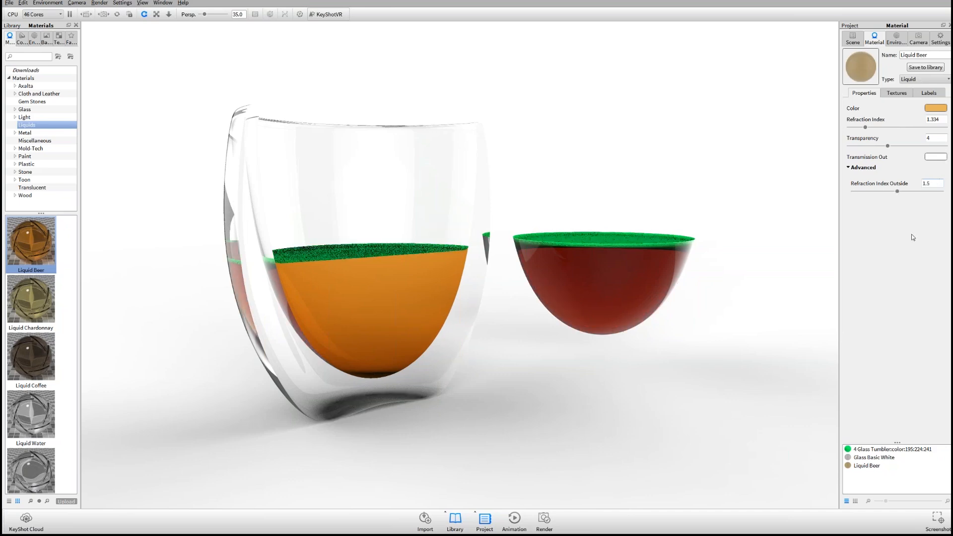
Step: Show all hidden parts so the full glass surrounds its liquid again
{"action": "left_click_drag", "start_coordinate": [532, 208], "coordinate": [512, 202]}
{"action": "right_click", "coordinate": [699, 139]}
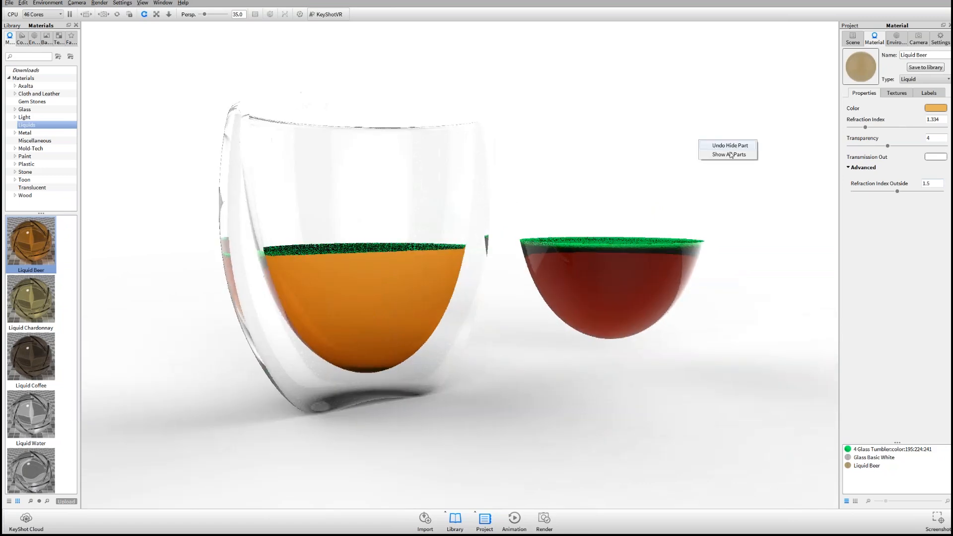
{"action": "left_click", "coordinate": [735, 155]}
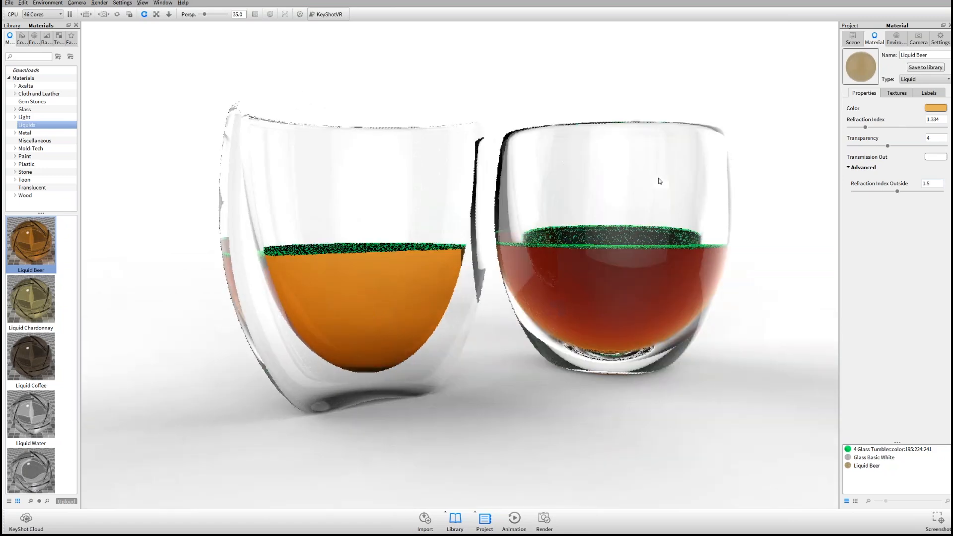
Step: Compare the liquid with its Refraction Index Outside set to 1, and return the value to 1.5
{"action": "scroll", "coordinate": [634, 193], "scroll_direction": "down", "scroll_amount": 3}
{"action": "left_click_drag", "start_coordinate": [633, 192], "coordinate": [593, 197]}
{"action": "left_click_drag", "start_coordinate": [933, 183], "coordinate": [861, 180]}
{"action": "type", "text": "1"}
{"action": "key", "text": "Return"}
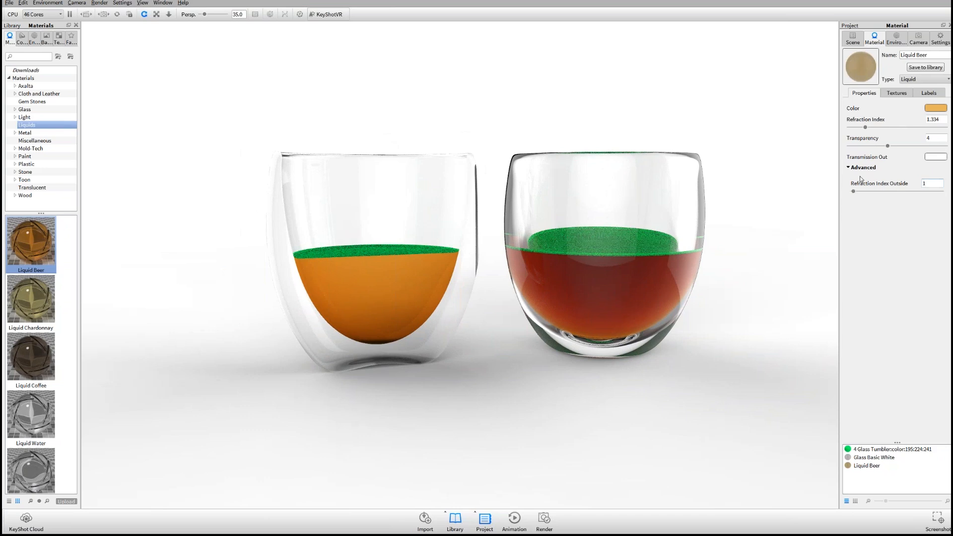
{"action": "left_click_drag", "start_coordinate": [576, 355], "coordinate": [623, 342]}
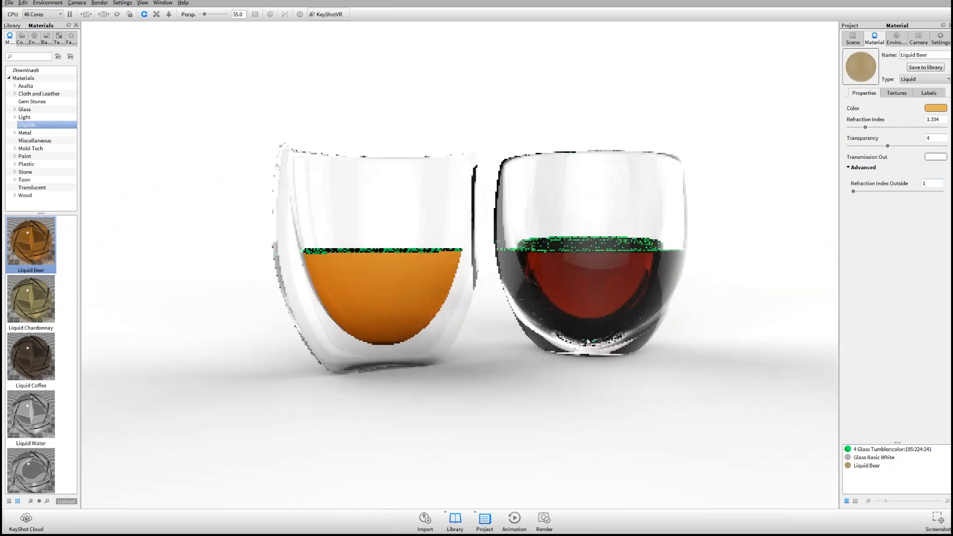
{"action": "type", "text": ".5"}
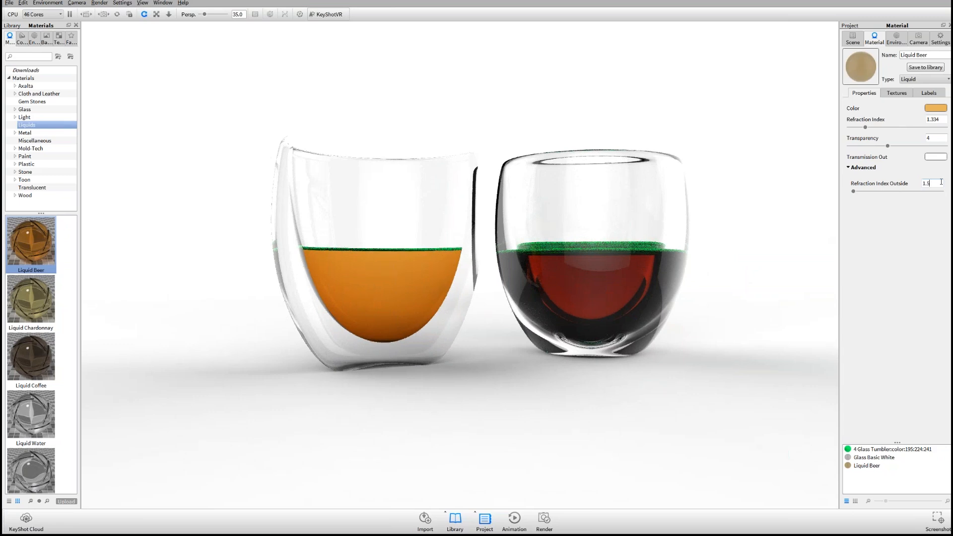
{"action": "key", "text": "Return"}
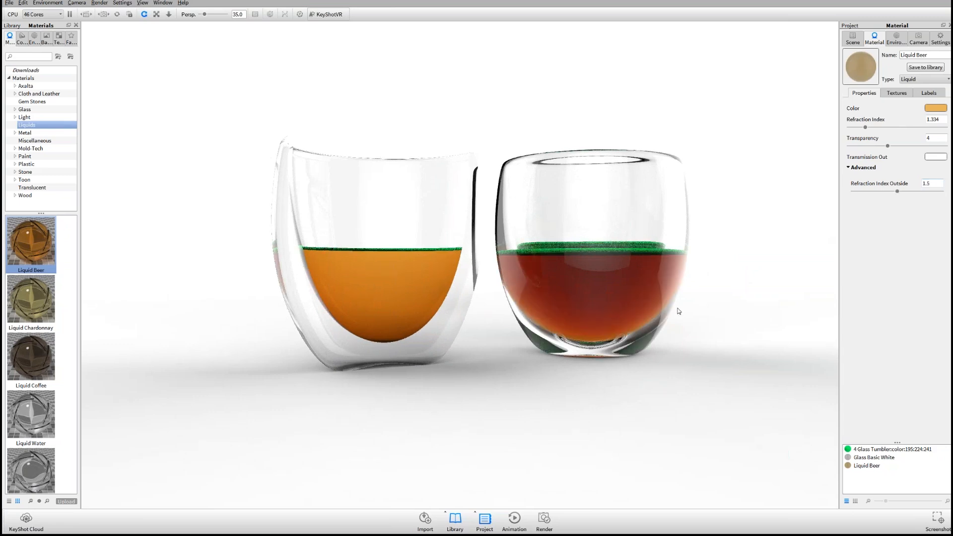
Step: Copy the Liquid Beer material and paste it unlinked onto the green liquid surface in the cutaway glass
{"action": "left_click_drag", "start_coordinate": [676, 313], "coordinate": [544, 277]}
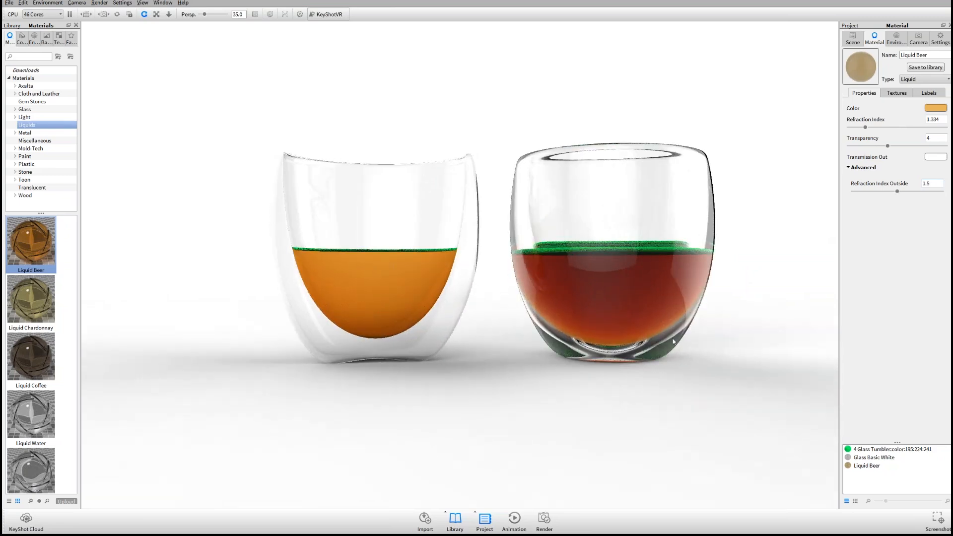
{"action": "left_click_drag", "start_coordinate": [731, 340], "coordinate": [728, 266]}
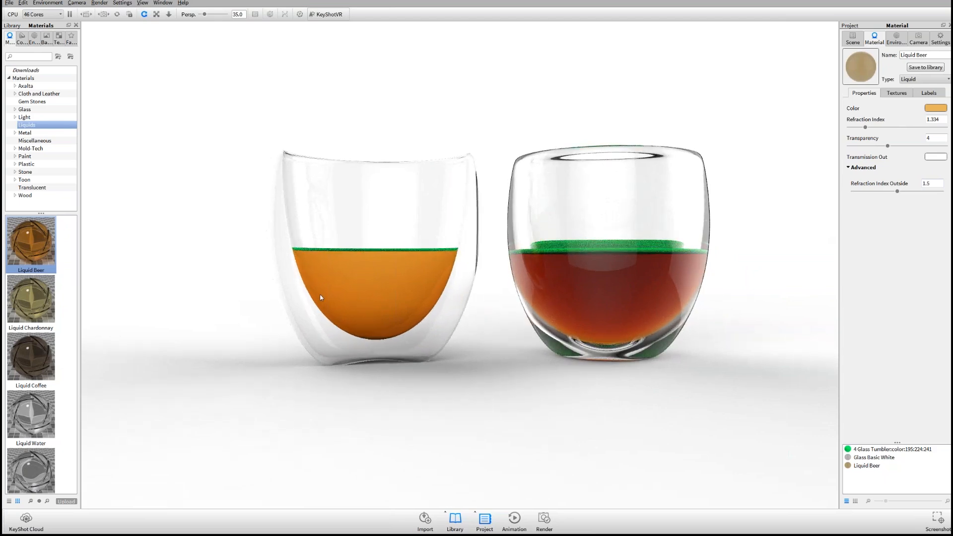
{"action": "left_click_drag", "start_coordinate": [558, 299], "coordinate": [624, 231]}
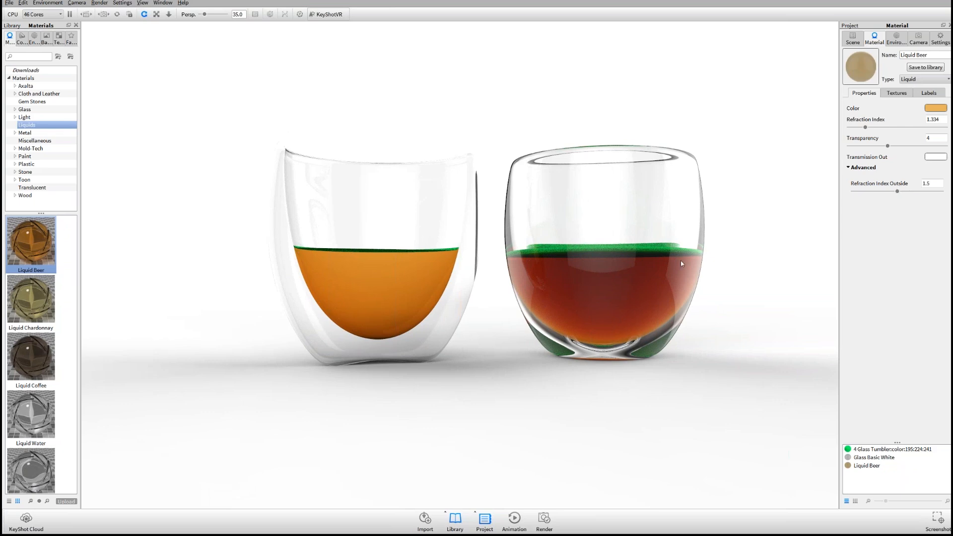
{"action": "left_click_drag", "start_coordinate": [395, 223], "coordinate": [420, 341]}
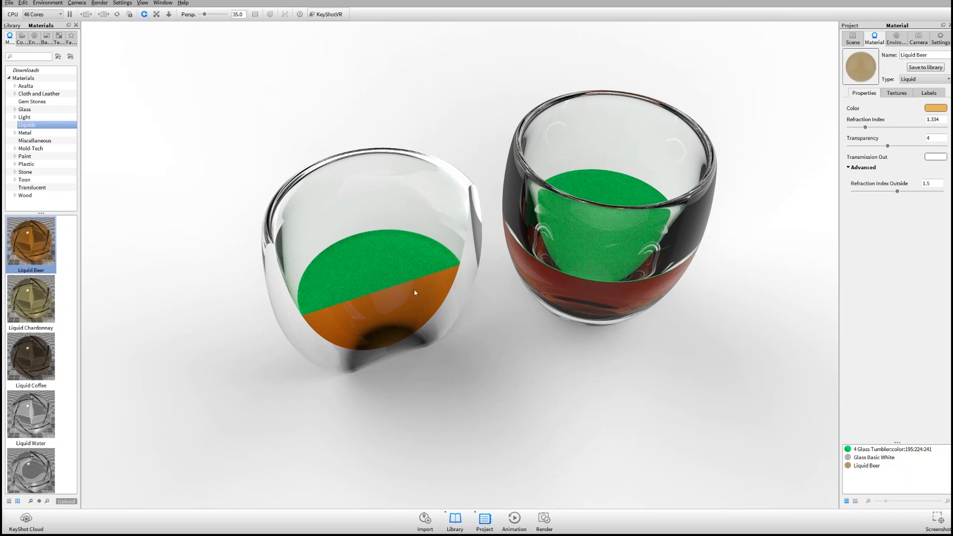
{"action": "left_click_drag", "start_coordinate": [576, 283], "coordinate": [399, 296]}
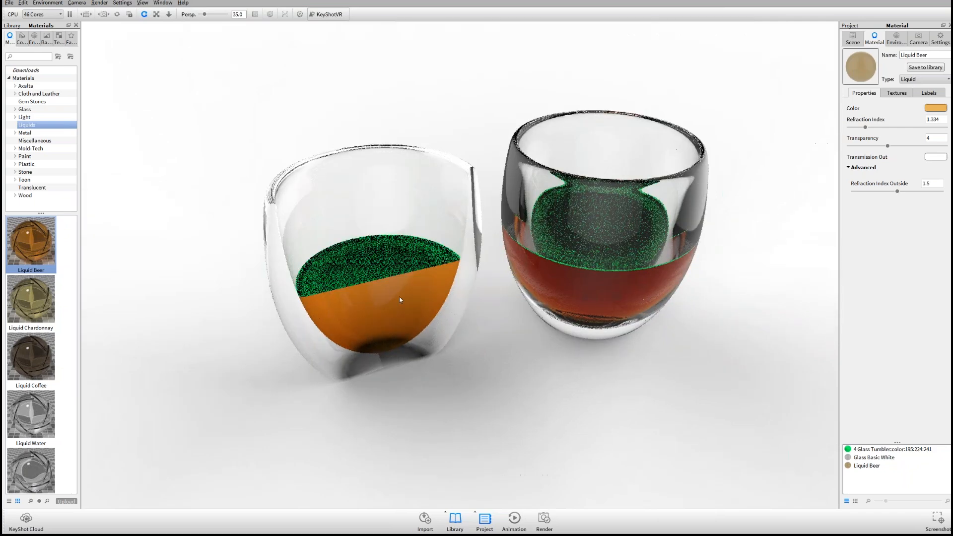
{"action": "left_click", "coordinate": [394, 326]}
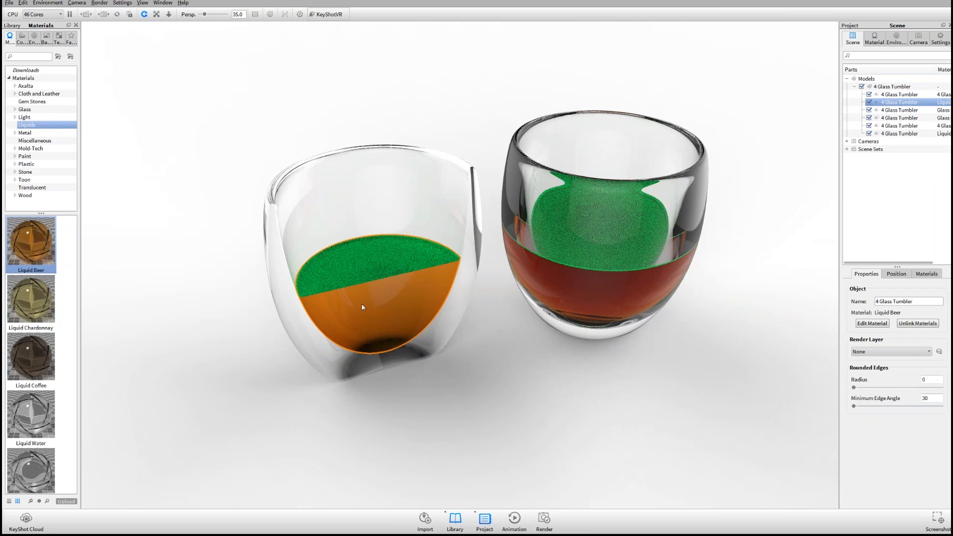
{"action": "right_click", "coordinate": [428, 296]}
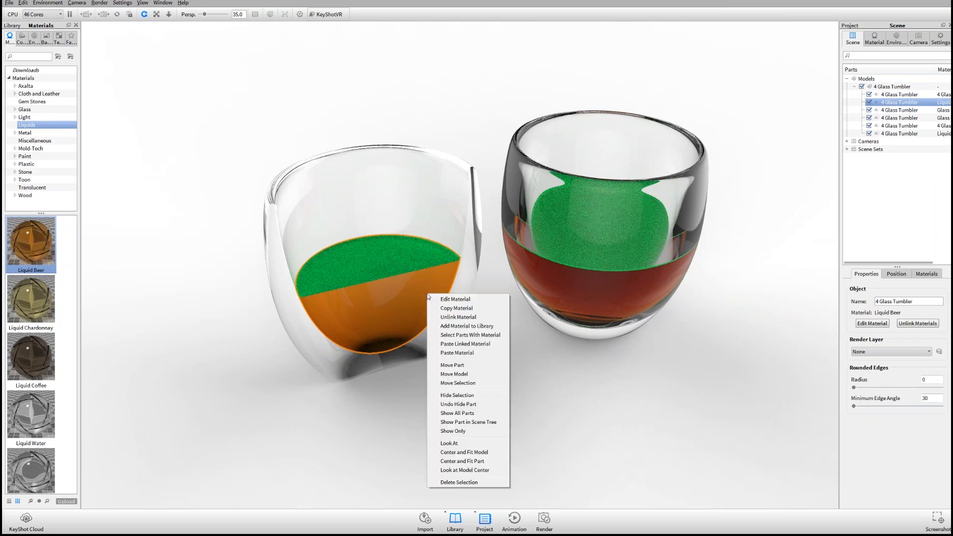
{"action": "left_click", "coordinate": [390, 267]}
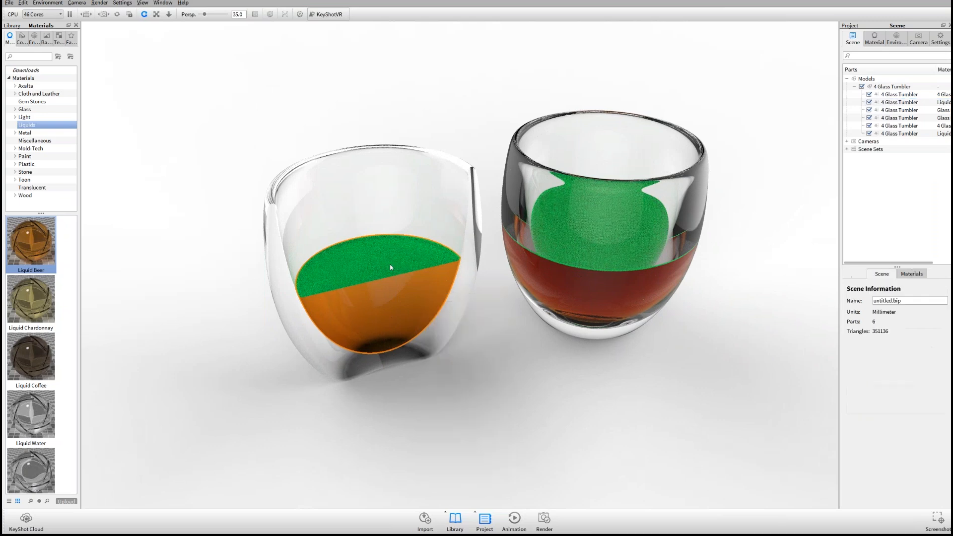
{"action": "left_click", "coordinate": [392, 255]}
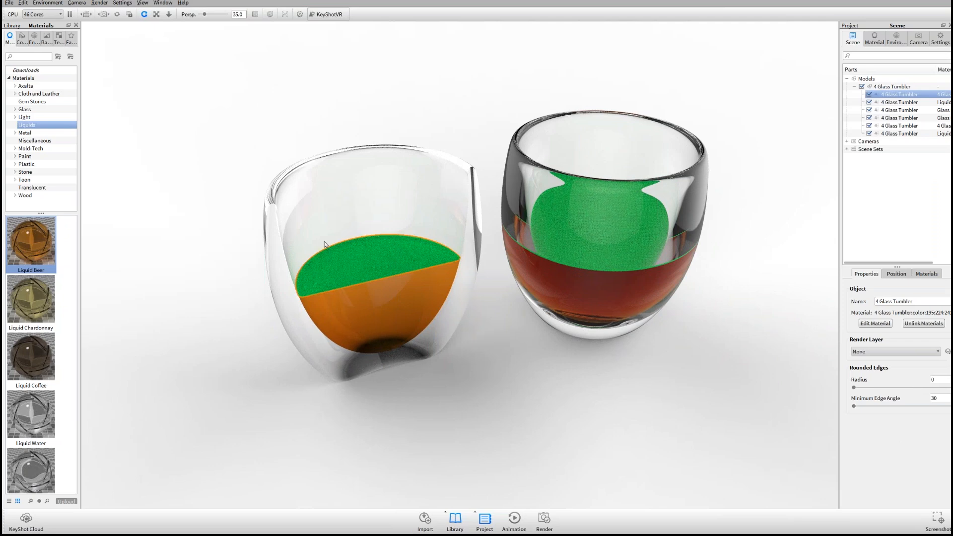
{"action": "right_click", "coordinate": [384, 246]}
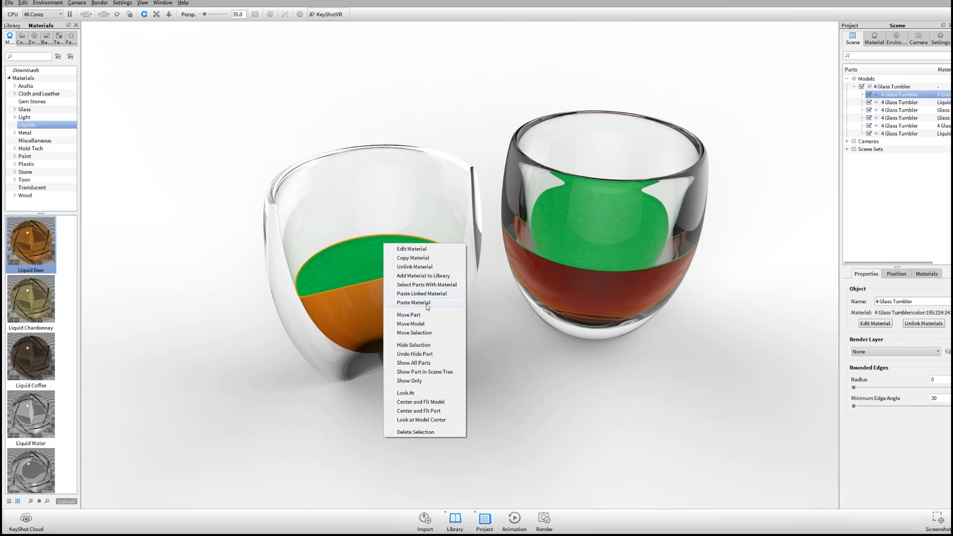
{"action": "left_click", "coordinate": [426, 304]}
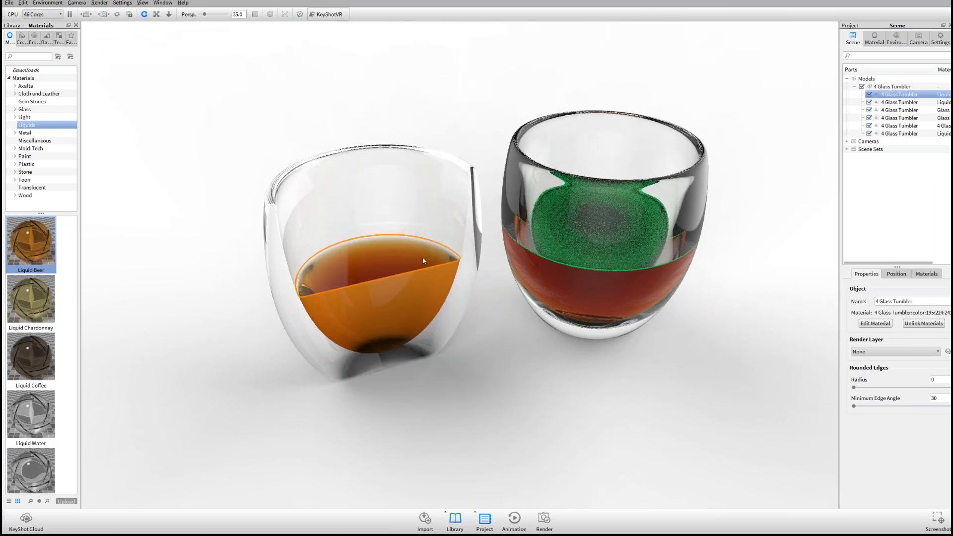
Step: Copy the cutaway glass's liquid surface material and paste it linked onto the green liquid surface in the full glass
{"action": "left_click", "coordinate": [363, 267]}
{"action": "left_click", "coordinate": [381, 261]}
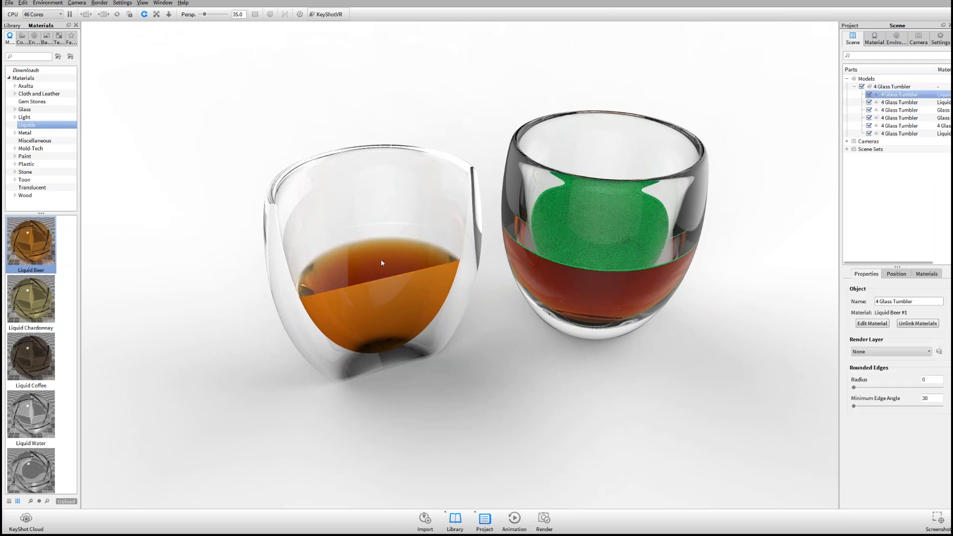
{"action": "double_click", "coordinate": [379, 259]}
{"action": "left_click", "coordinate": [853, 39]}
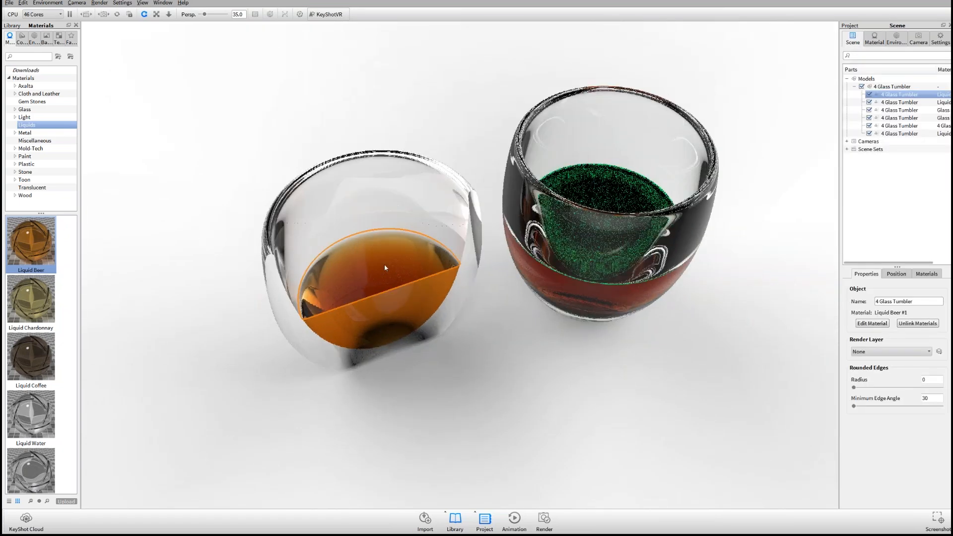
{"action": "right_click", "coordinate": [385, 251]}
{"action": "left_click", "coordinate": [600, 195]}
{"action": "right_click", "coordinate": [601, 198]}
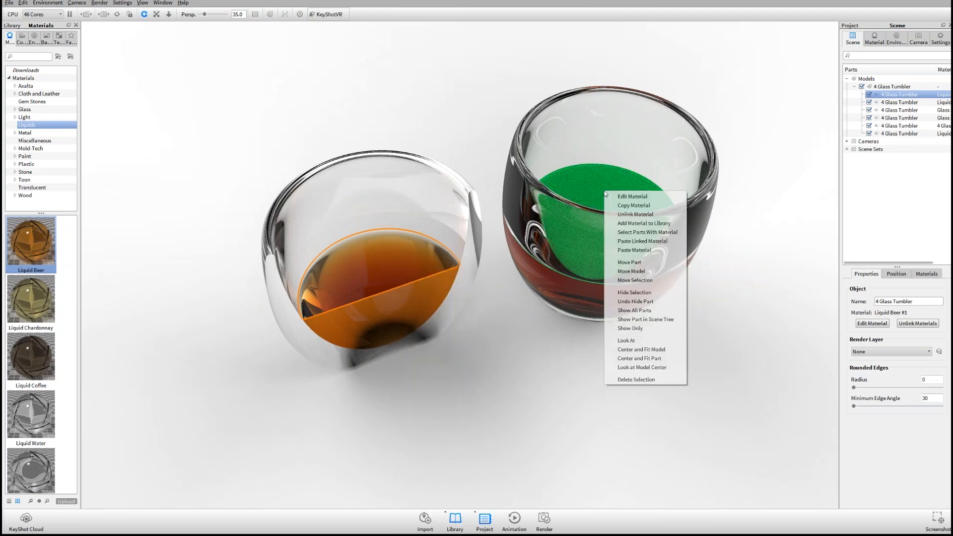
{"action": "left_click", "coordinate": [640, 242]}
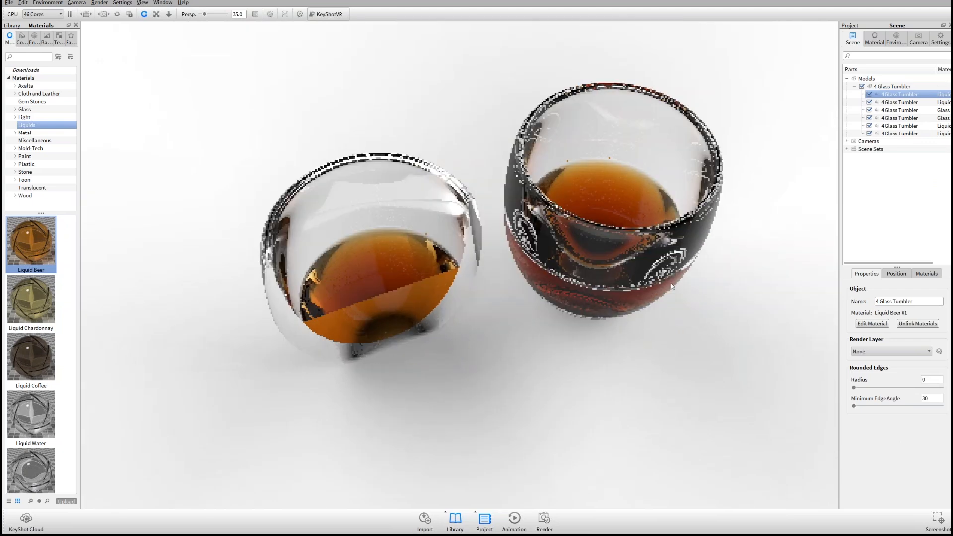
Step: Rename the liquid surface material to "Liquid top" and the lower liquid material to "Liquid bottom"
{"action": "double_click", "coordinate": [670, 253]}
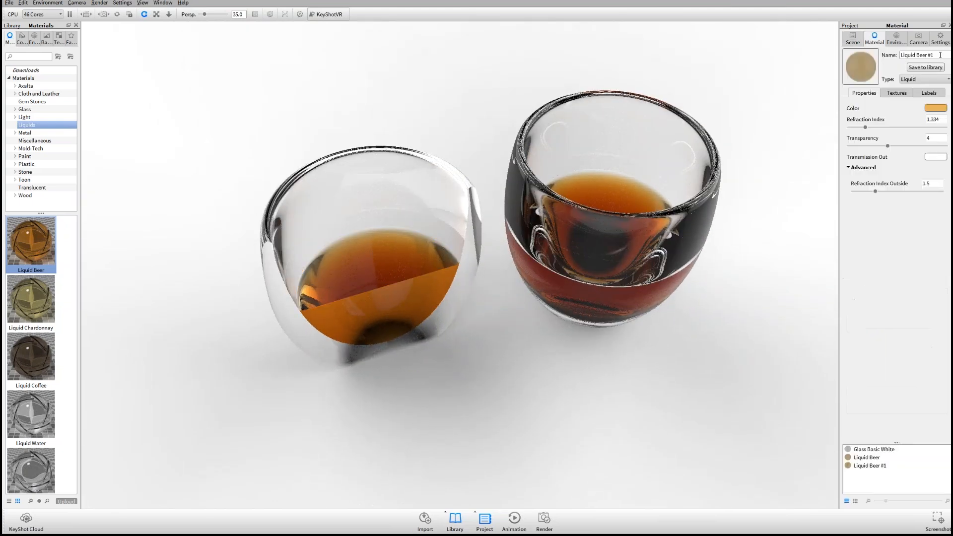
{"action": "type", "text": "Li"}
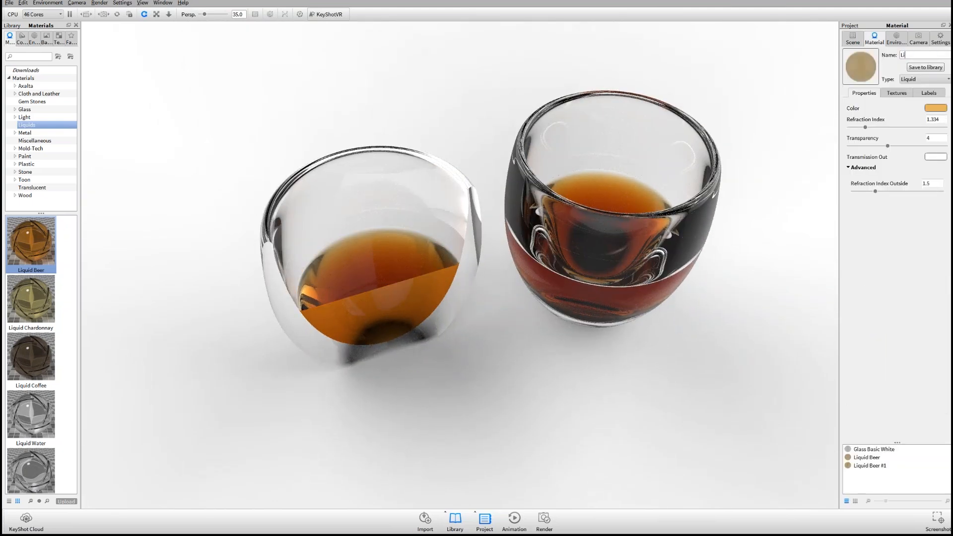
{"action": "type", "text": "quid top"}
{"action": "key", "text": "Return"}
{"action": "double_click", "coordinate": [946, 56]}
{"action": "type", "text": "bottom"}
{"action": "key", "text": "Return"}
Step: Set the Liquid top material's Refraction Index Outside to 1
{"action": "double_click", "coordinate": [355, 250]}
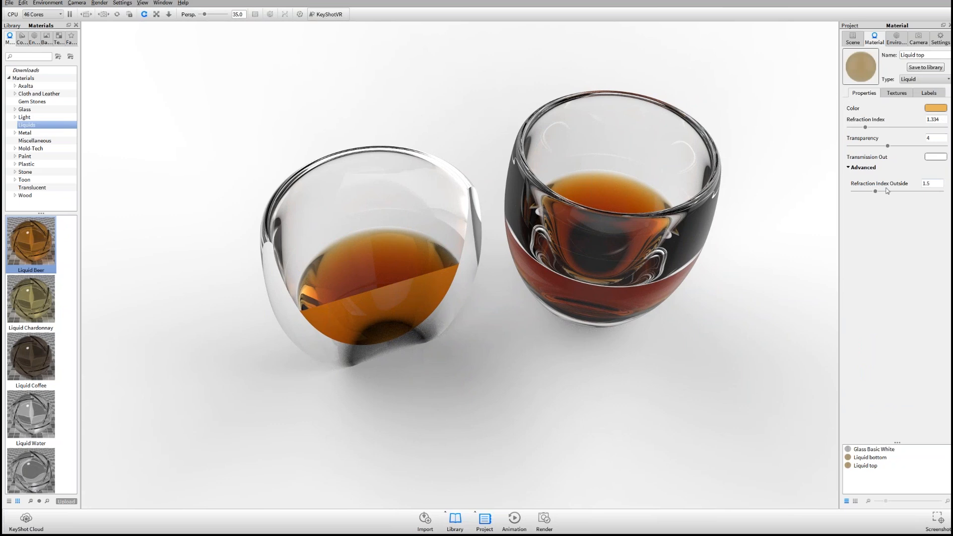
{"action": "left_click", "coordinate": [926, 183]}
{"action": "type", "text": "1"}
{"action": "key", "text": "Return"}
{"action": "left_click", "coordinate": [619, 265]}
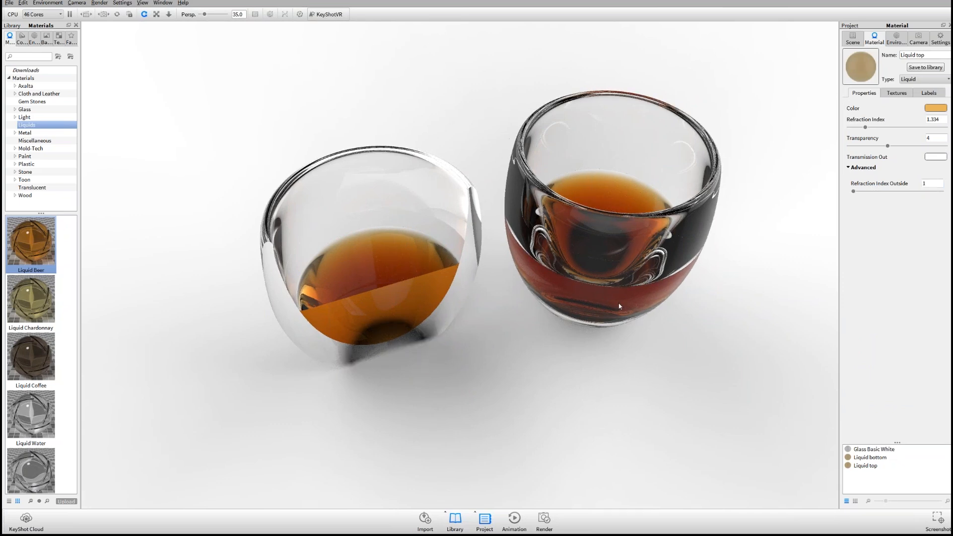
Step: Raise the scene's Ray Bounces to 16 in the advanced quality settings
{"action": "left_click_drag", "start_coordinate": [619, 306], "coordinate": [613, 287]}
{"action": "left_click_drag", "start_coordinate": [613, 290], "coordinate": [602, 362]}
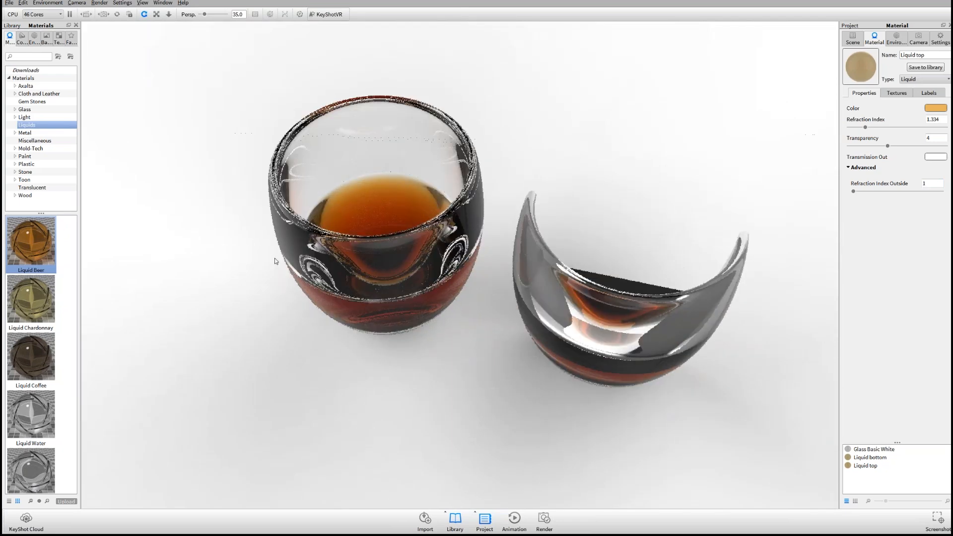
{"action": "left_click", "coordinate": [940, 39]}
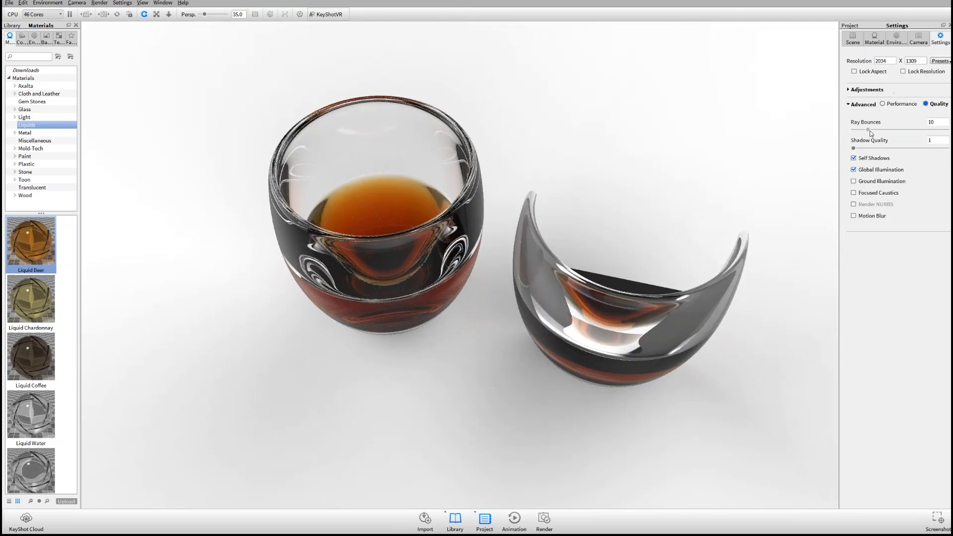
{"action": "left_click_drag", "start_coordinate": [872, 130], "coordinate": [879, 131]}
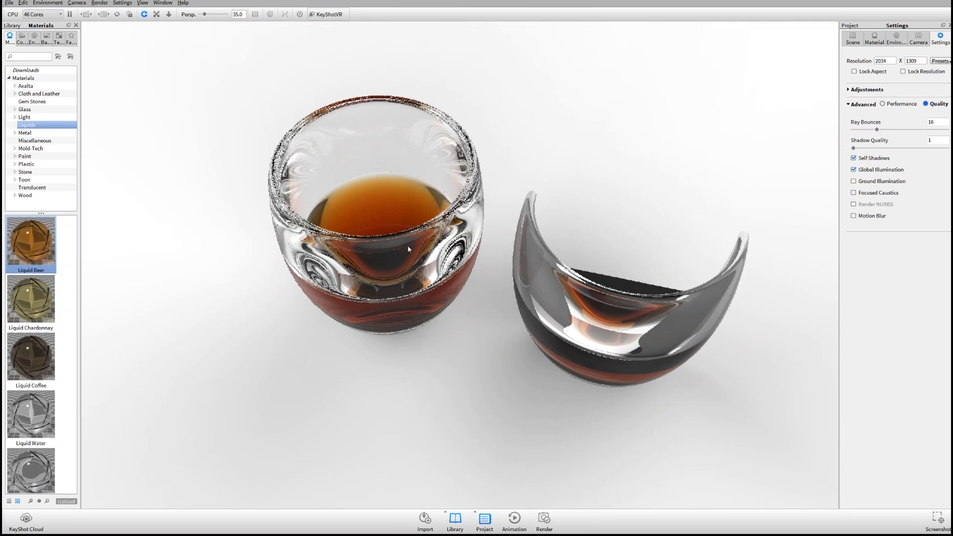
Step: Add a small primitive geometry object to the scene beside the two glasses
{"action": "left_click_drag", "start_coordinate": [408, 249], "coordinate": [496, 392]}
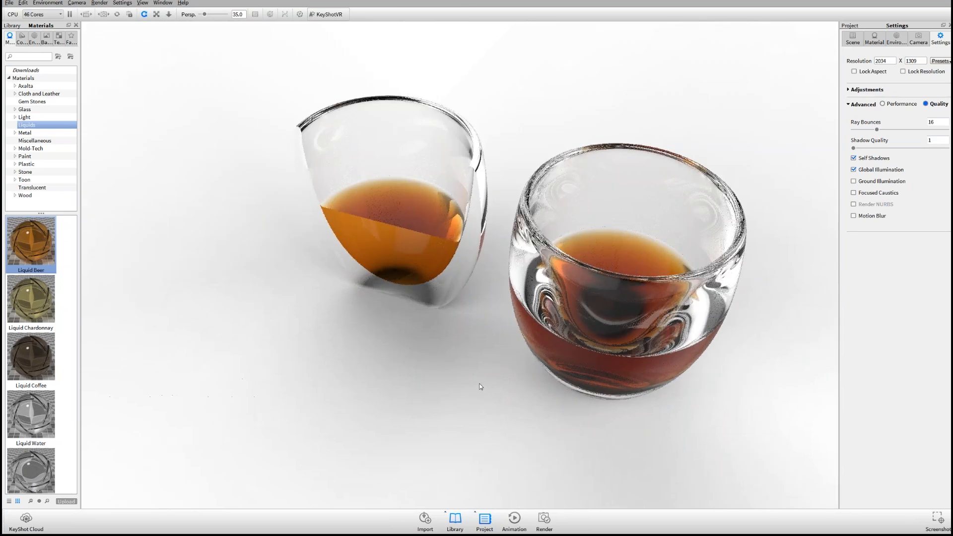
{"action": "left_click_drag", "start_coordinate": [599, 328], "coordinate": [556, 343]}
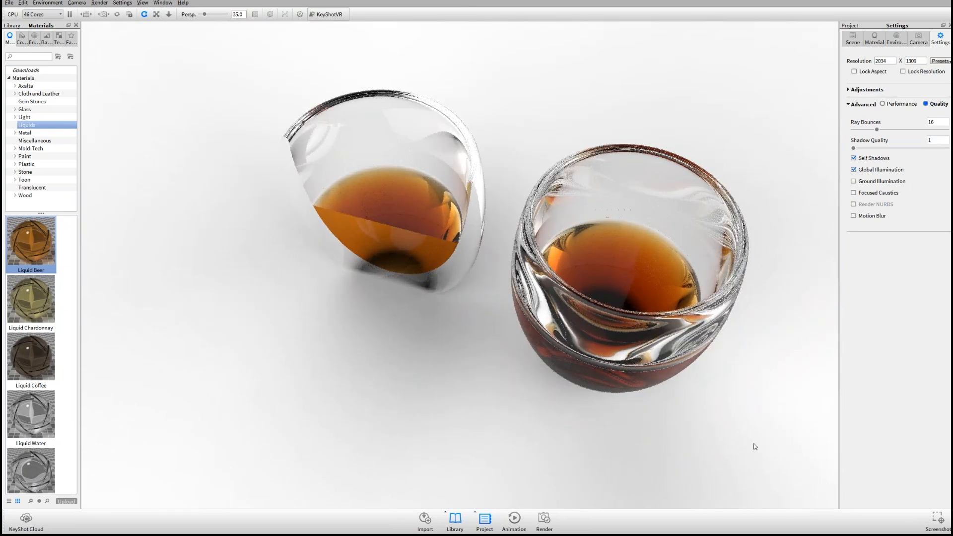
{"action": "left_click_drag", "start_coordinate": [685, 415], "coordinate": [697, 311]}
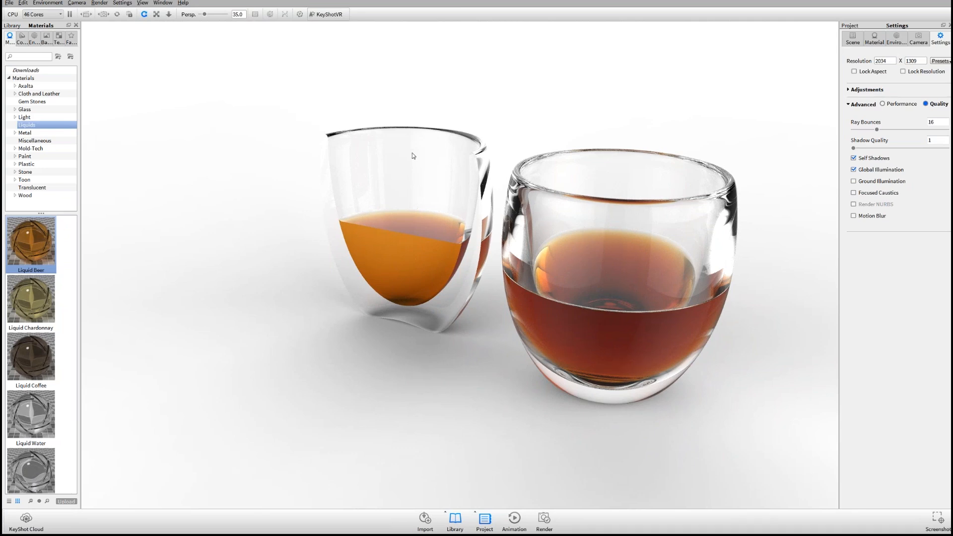
{"action": "left_click_drag", "start_coordinate": [553, 238], "coordinate": [594, 273]}
{"action": "left_click", "coordinate": [23, 3]}
{"action": "mouse_move", "coordinate": [63, 25]}
{"action": "left_click", "coordinate": [162, 92]}
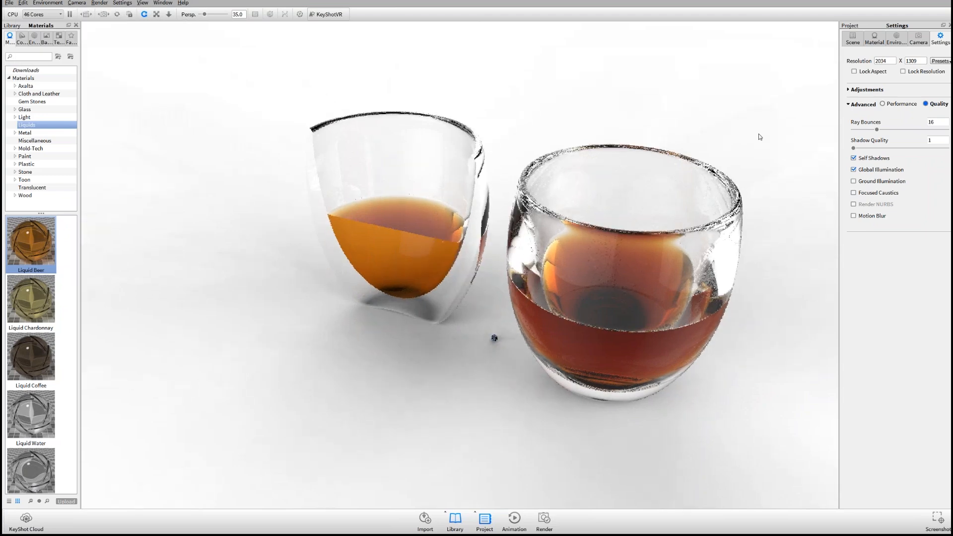
Step: Review the scene's parts and the primitive shapes available for adding geometry
{"action": "left_click", "coordinate": [853, 38]}
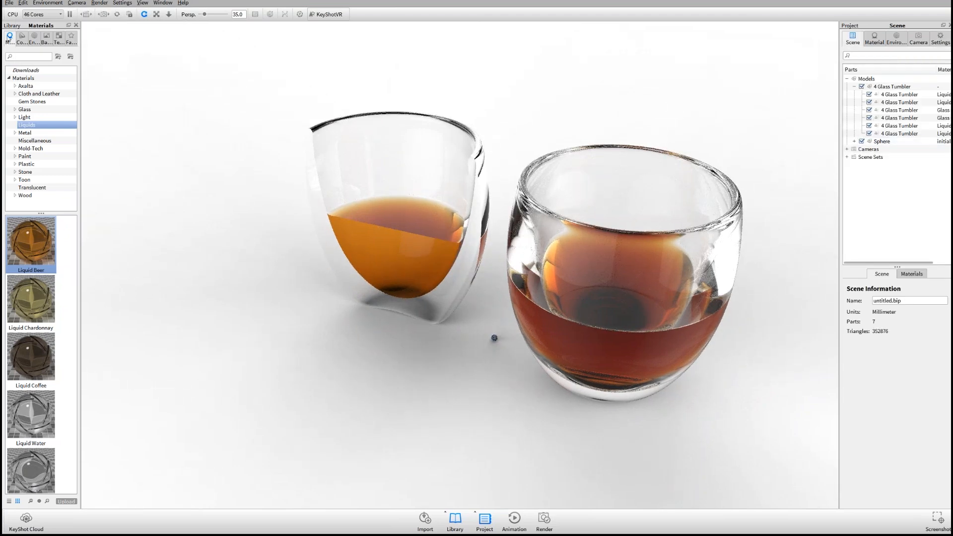
{"action": "left_click", "coordinate": [22, 3]}
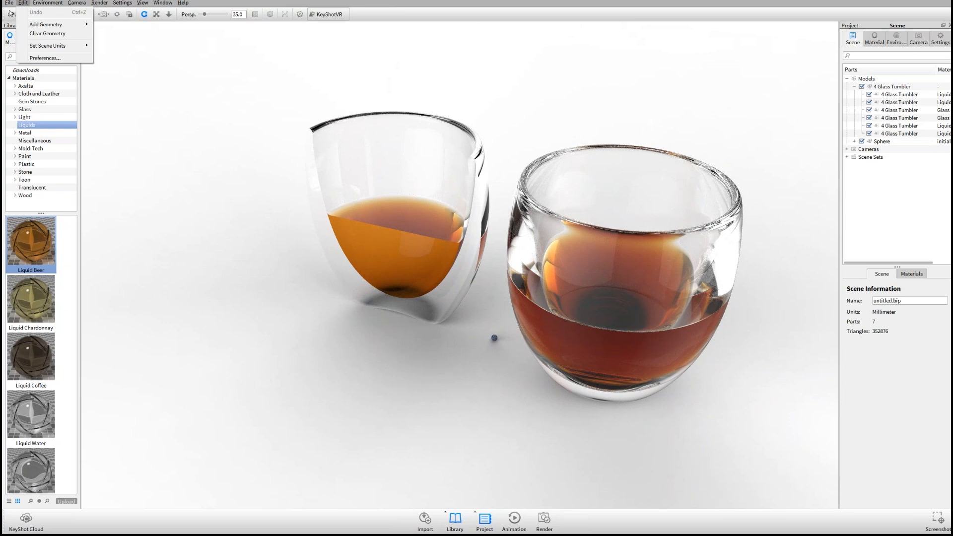
{"action": "mouse_move", "coordinate": [54, 24]}
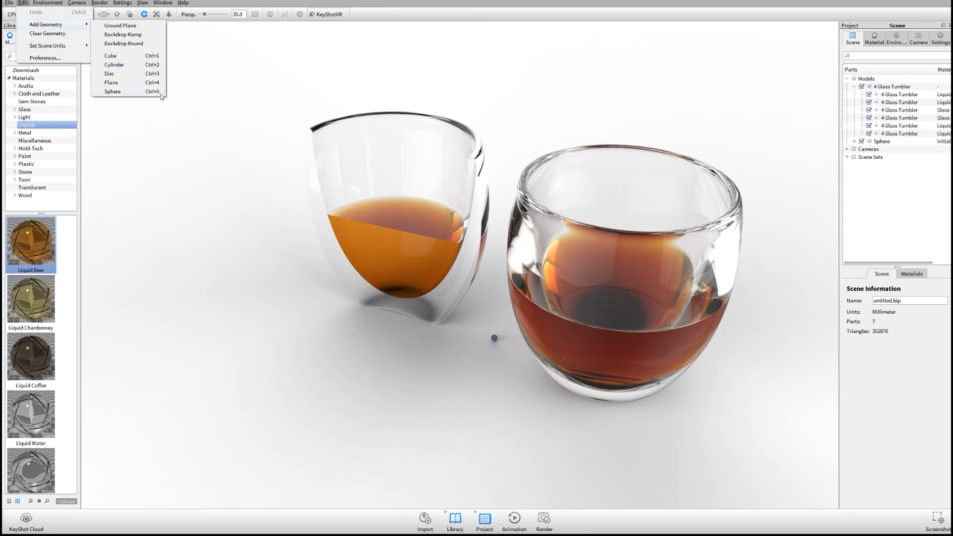
{"action": "left_click", "coordinate": [176, 118]}
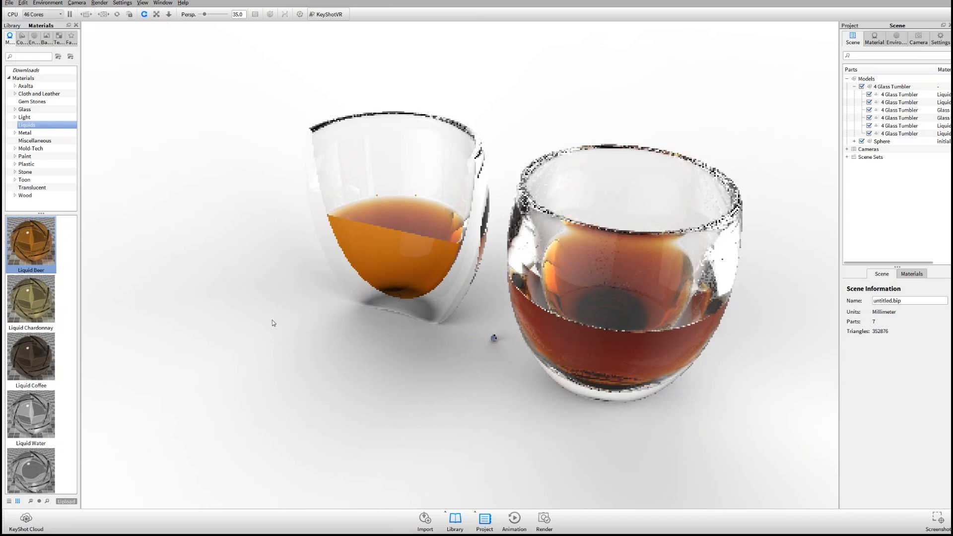
Step: Move the small sphere into the liquid of the uncut tumbler, about 26.7 along Y and 37.1 along Z
{"action": "left_click_drag", "start_coordinate": [502, 335], "coordinate": [501, 317]}
{"action": "left_click", "coordinate": [495, 340]}
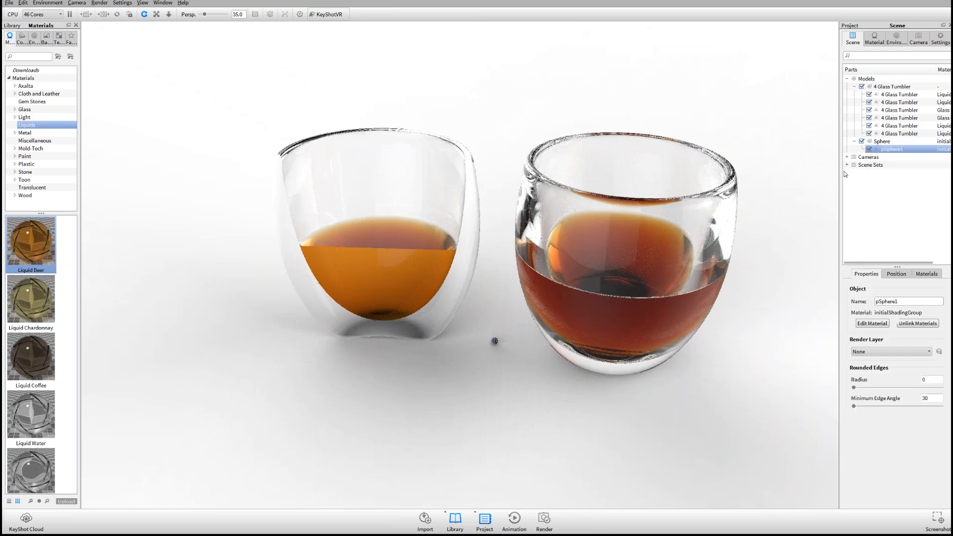
{"action": "left_click", "coordinate": [894, 281]}
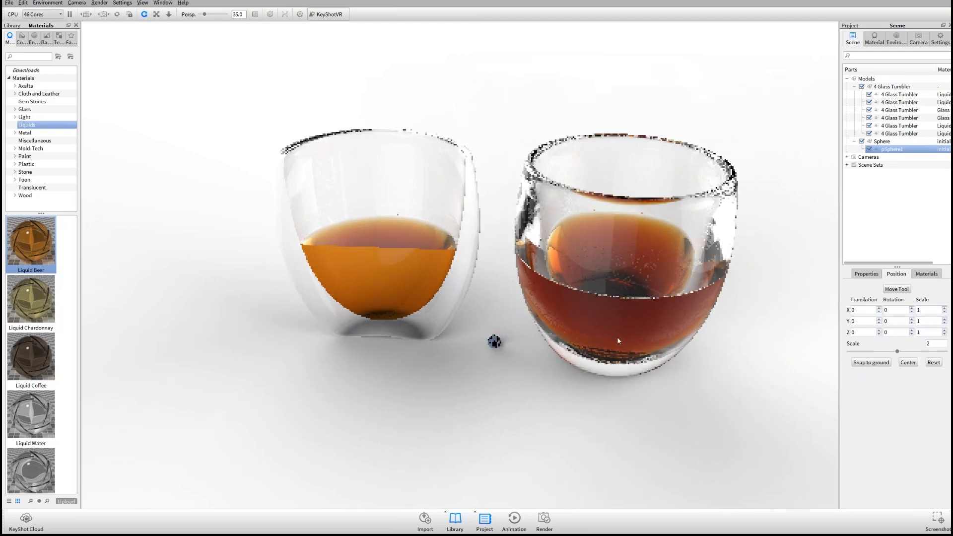
{"action": "left_click_drag", "start_coordinate": [618, 341], "coordinate": [580, 334]}
{"action": "left_click", "coordinate": [897, 289]}
{"action": "left_click_drag", "start_coordinate": [447, 359], "coordinate": [663, 336]}
{"action": "left_click_drag", "start_coordinate": [615, 303], "coordinate": [622, 214]}
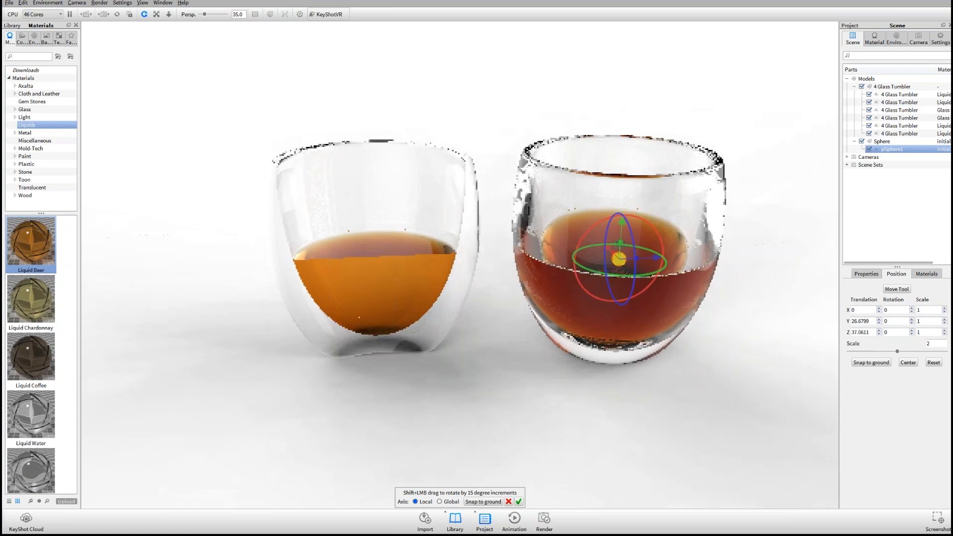
{"action": "left_click", "coordinate": [519, 502]}
Step: Change the sphere's material type to Glass and make it two-sided
{"action": "left_click_drag", "start_coordinate": [526, 283], "coordinate": [446, 282]}
{"action": "scroll", "coordinate": [561, 264], "scroll_direction": "down", "scroll_amount": 2}
{"action": "scroll", "coordinate": [563, 264], "scroll_direction": "up", "scroll_amount": 4}
{"action": "left_click_drag", "start_coordinate": [625, 382], "coordinate": [627, 337]}
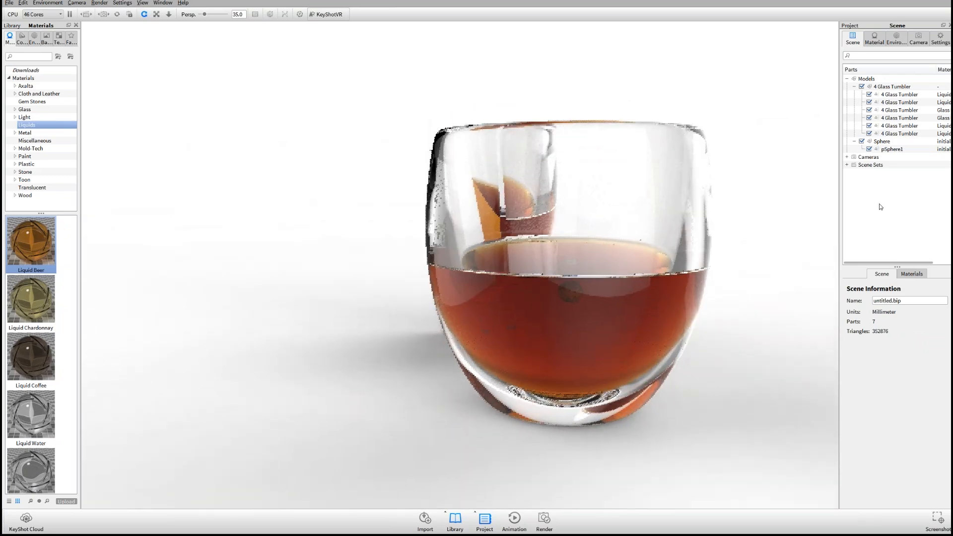
{"action": "left_click", "coordinate": [892, 149]}
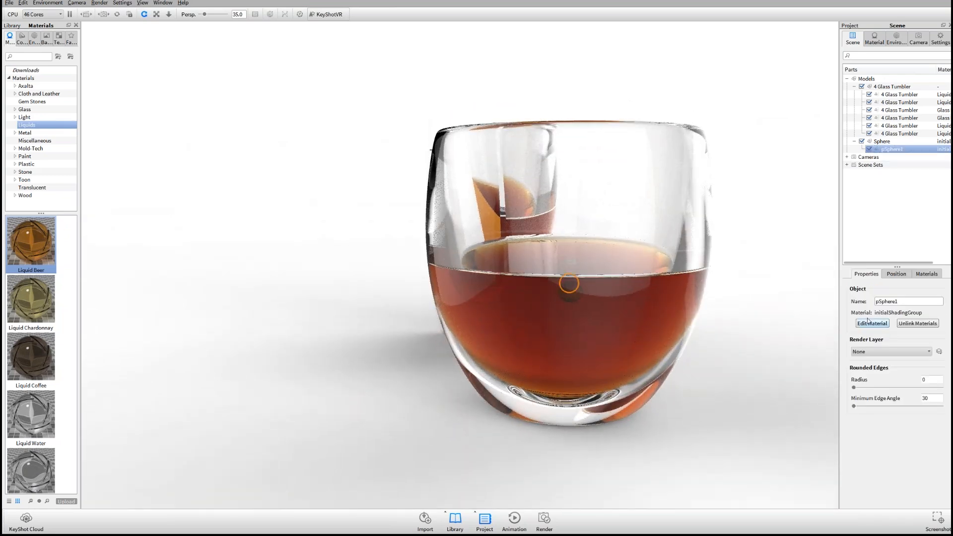
{"action": "left_click", "coordinate": [872, 323]}
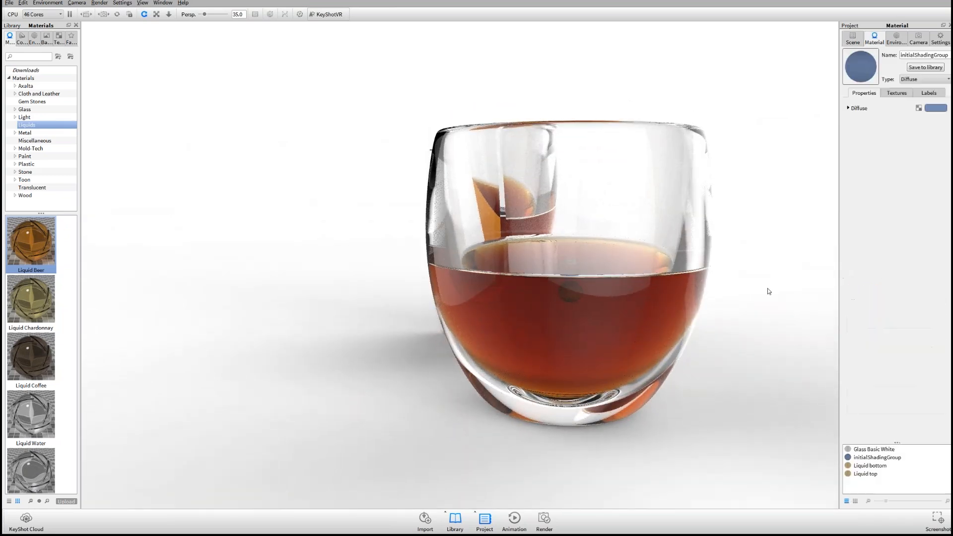
{"action": "left_click", "coordinate": [917, 80]}
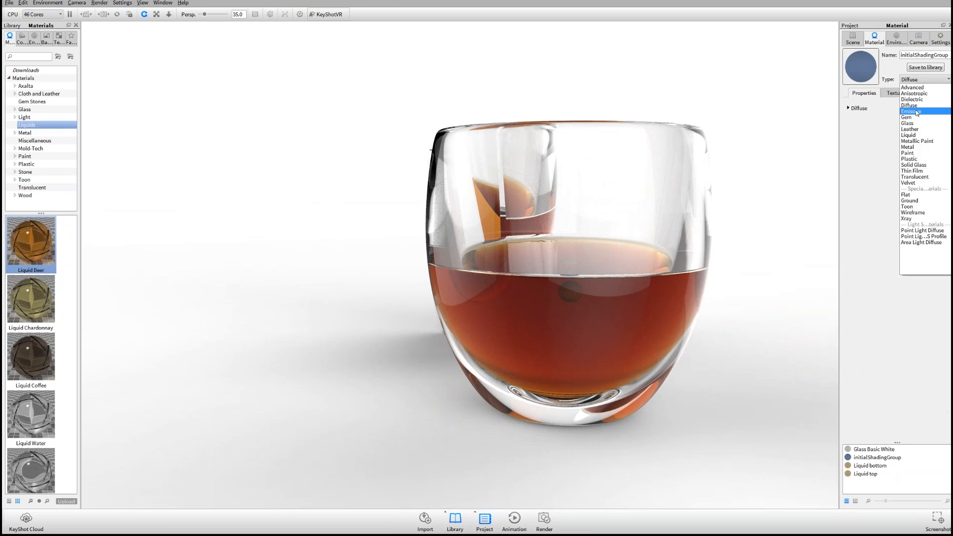
{"action": "left_click", "coordinate": [923, 123]}
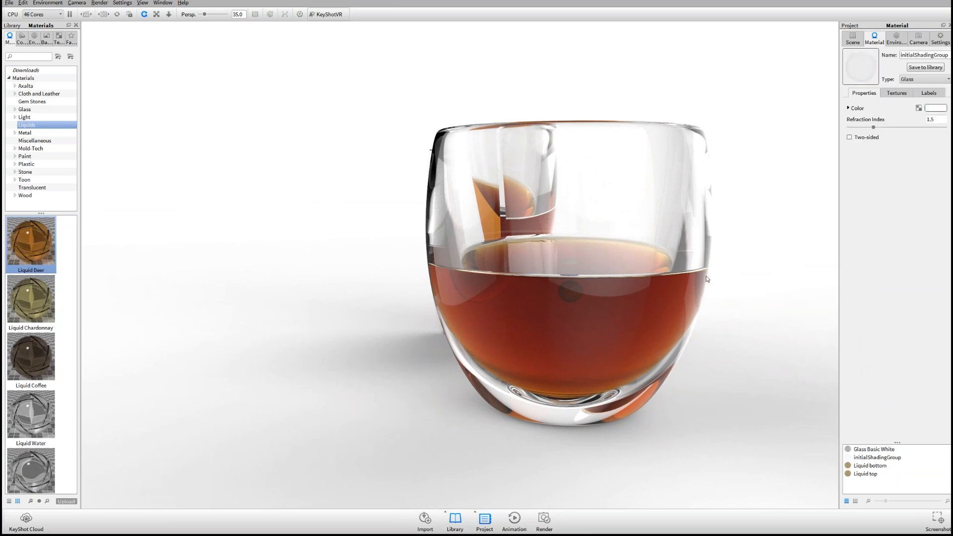
{"action": "left_click", "coordinate": [867, 140]}
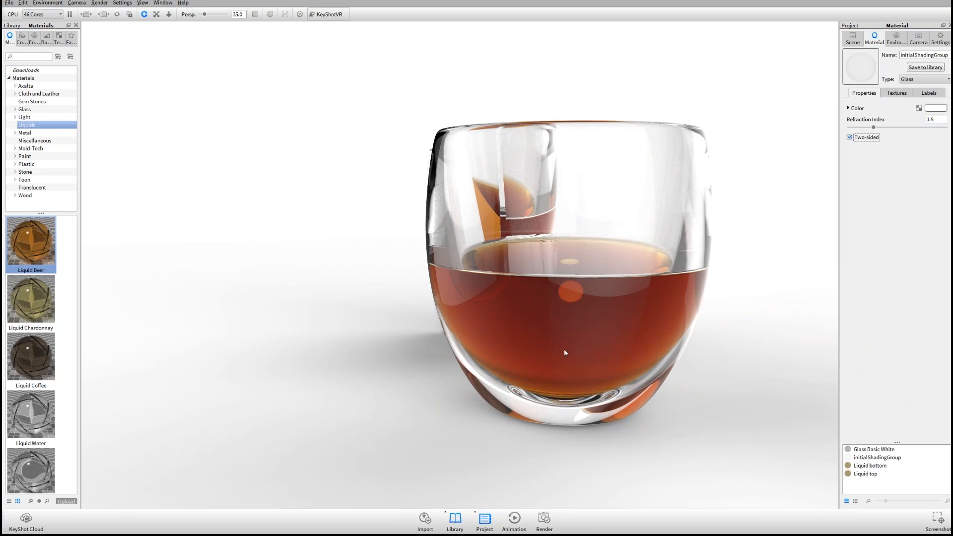
Step: Set the refraction index of the sphere's glass material to 1
{"action": "left_click_drag", "start_coordinate": [569, 304], "coordinate": [440, 314]}
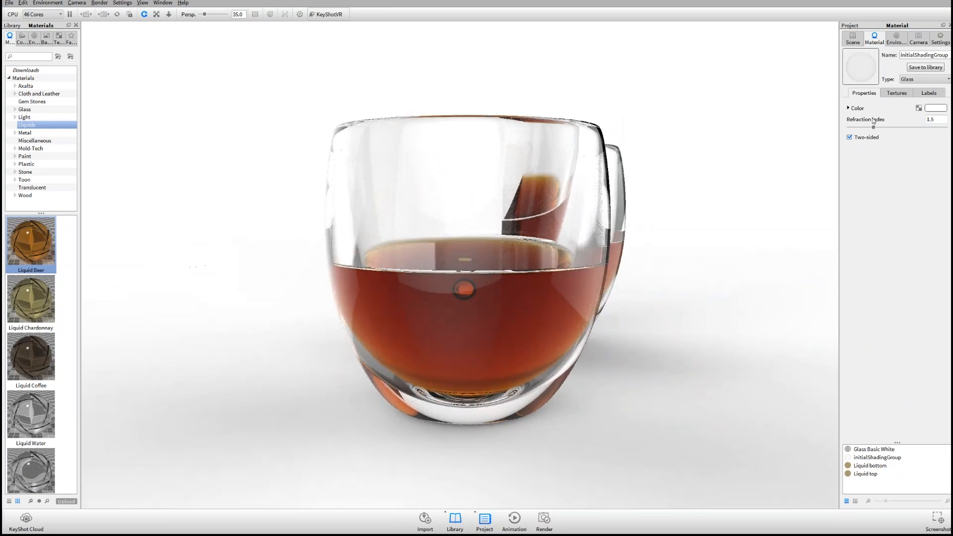
{"action": "double_click", "coordinate": [925, 119]}
{"action": "type", "text": "1"}
{"action": "key", "text": "Return"}
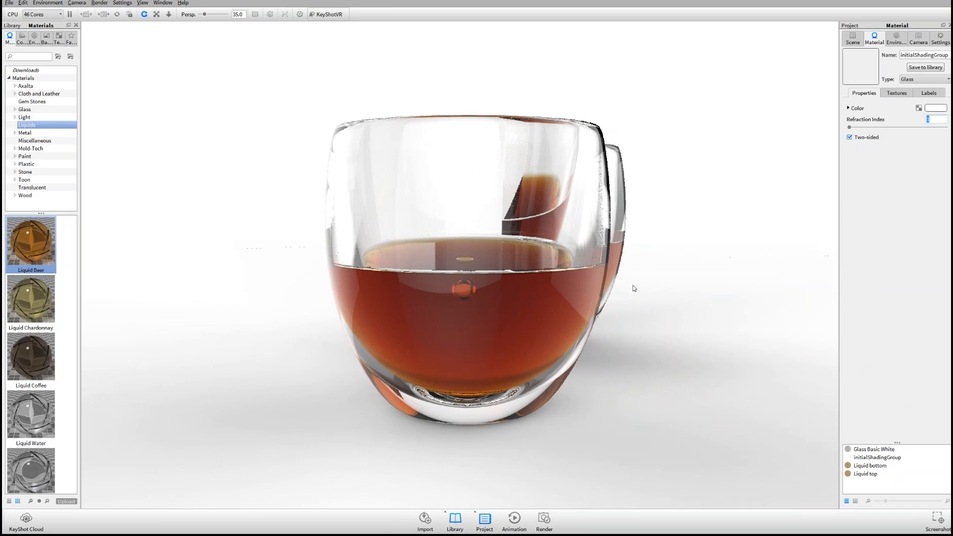
Step: Examine the sphere inside the liquid from several angles and inspect the tumbler's glass material settings
{"action": "left_click_drag", "start_coordinate": [629, 283], "coordinate": [658, 277]}
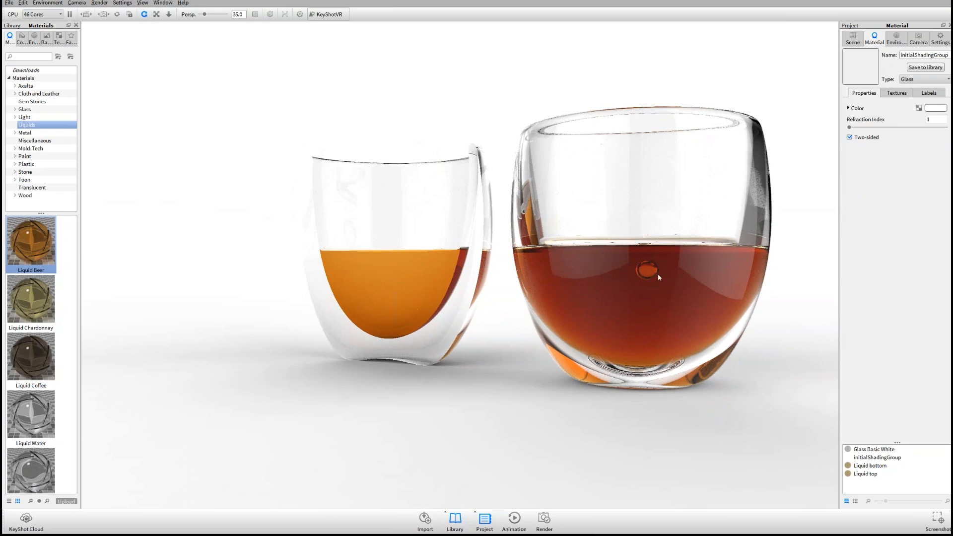
{"action": "left_click_drag", "start_coordinate": [691, 242], "coordinate": [315, 244]}
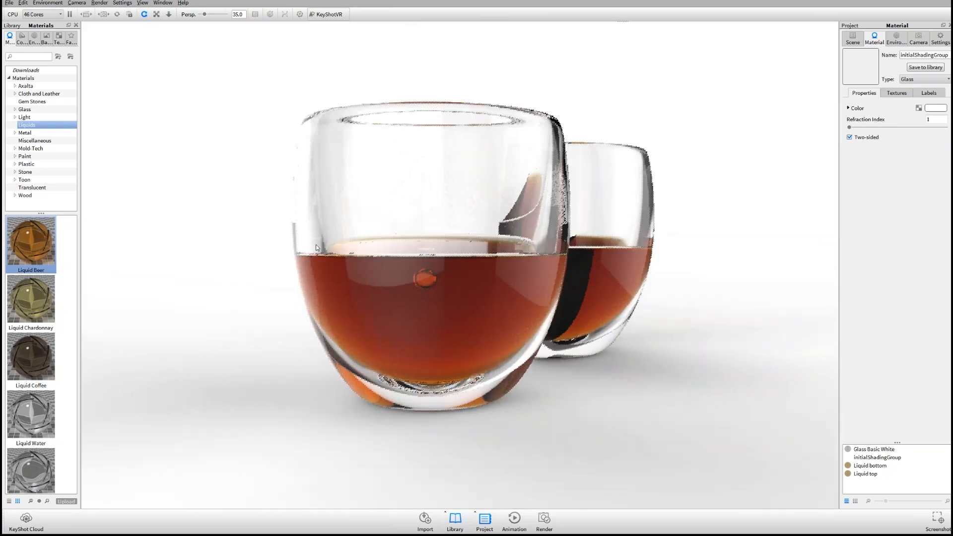
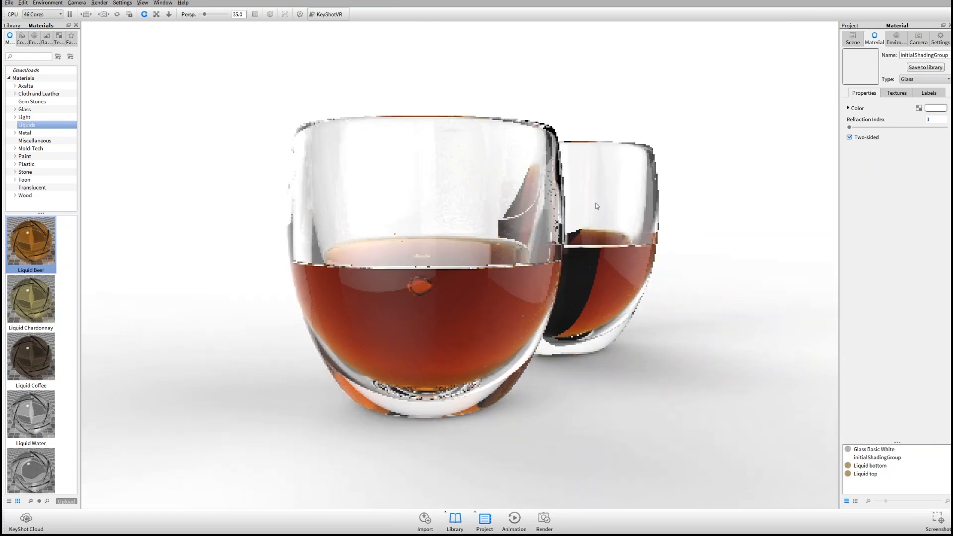
{"action": "left_click_drag", "start_coordinate": [668, 167], "coordinate": [565, 213]}
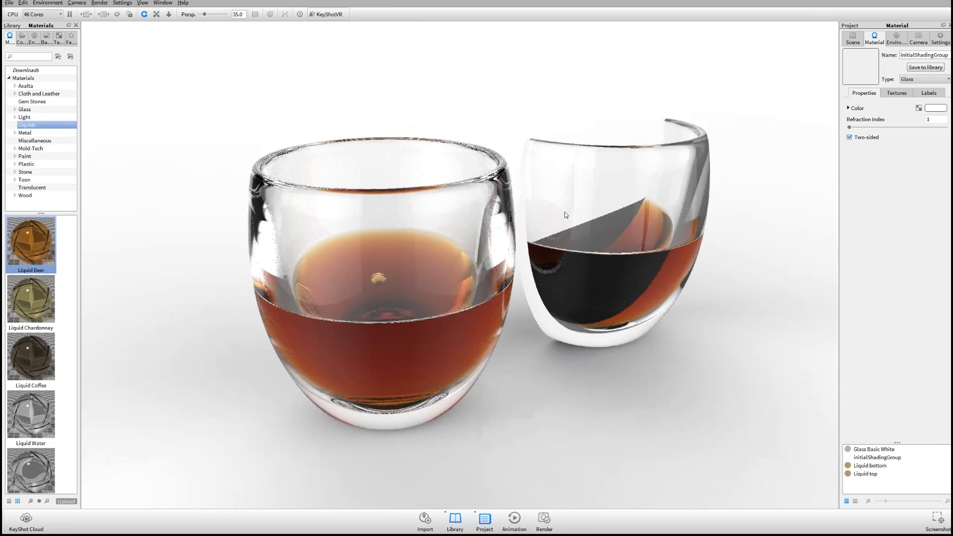
{"action": "left_click_drag", "start_coordinate": [462, 232], "coordinate": [519, 242]}
{"action": "scroll", "coordinate": [518, 242], "scroll_direction": "up", "scroll_amount": 5}
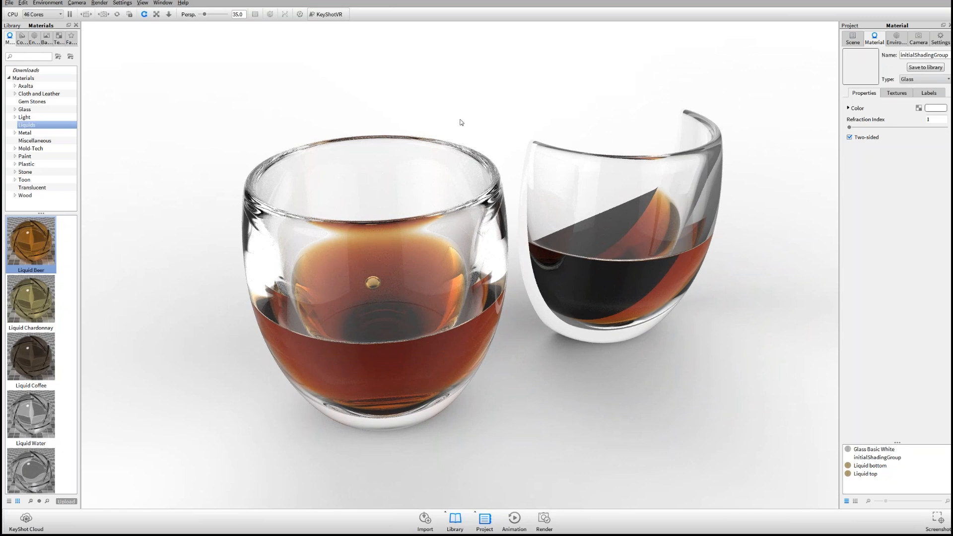
{"action": "left_click_drag", "start_coordinate": [610, 223], "coordinate": [461, 224]}
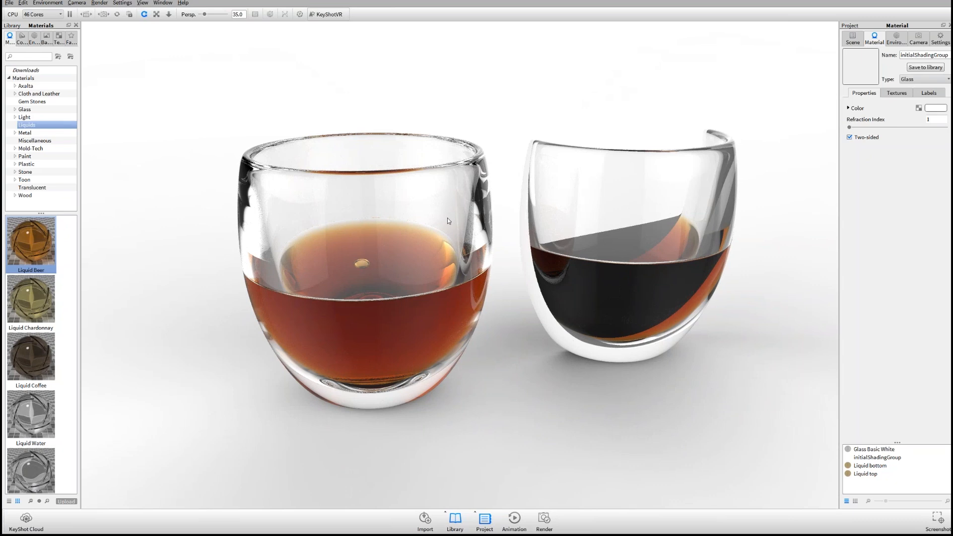
{"action": "double_click", "coordinate": [460, 212]}
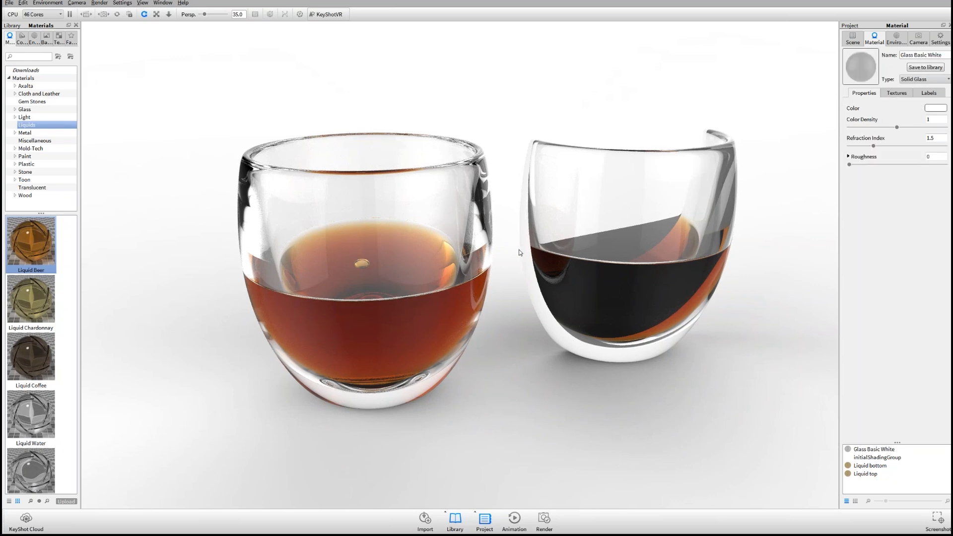
{"action": "left_click_drag", "start_coordinate": [474, 239], "coordinate": [614, 241]}
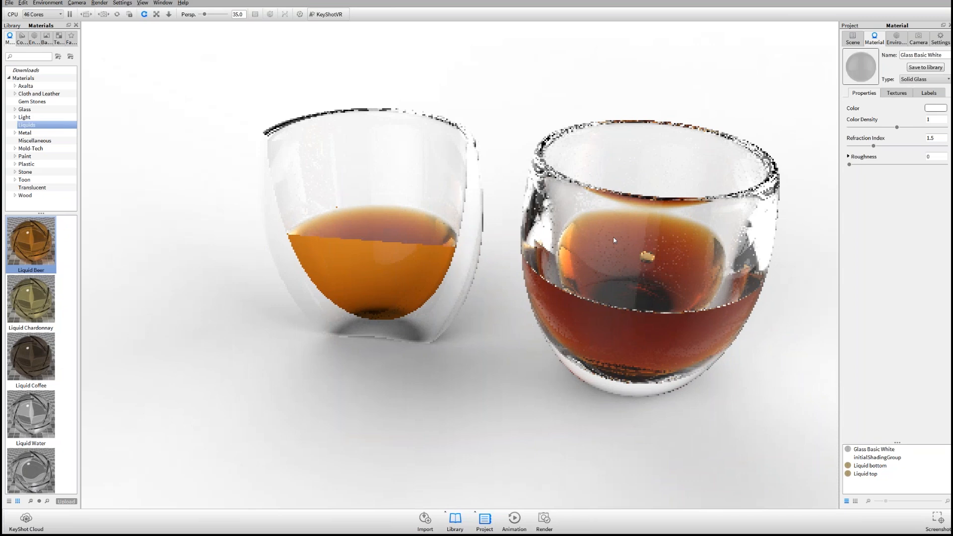
Step: Switch to the KeyShot scene with the curved blue piece and change its material to two-sided Glass
{"action": "key", "text": "alt+Tab"}
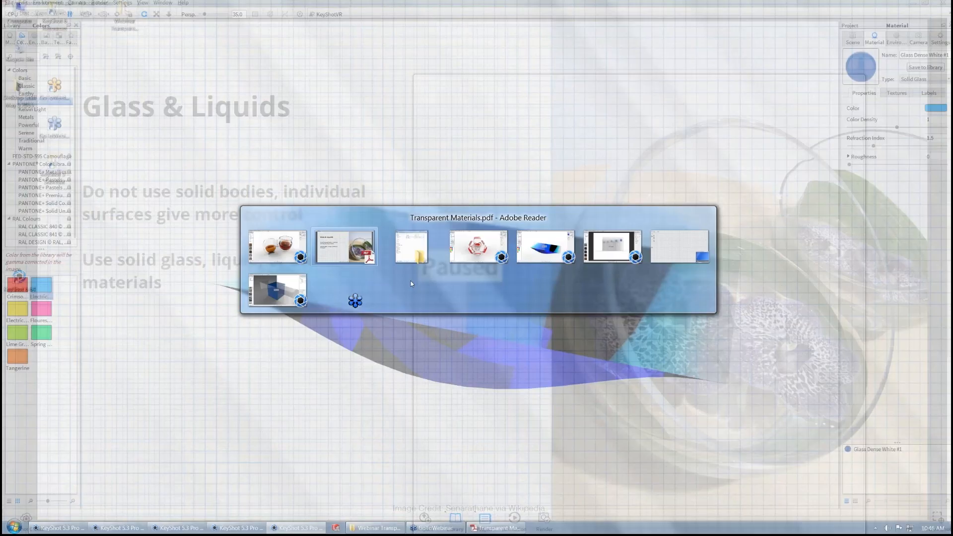
{"action": "left_click", "coordinate": [546, 245]}
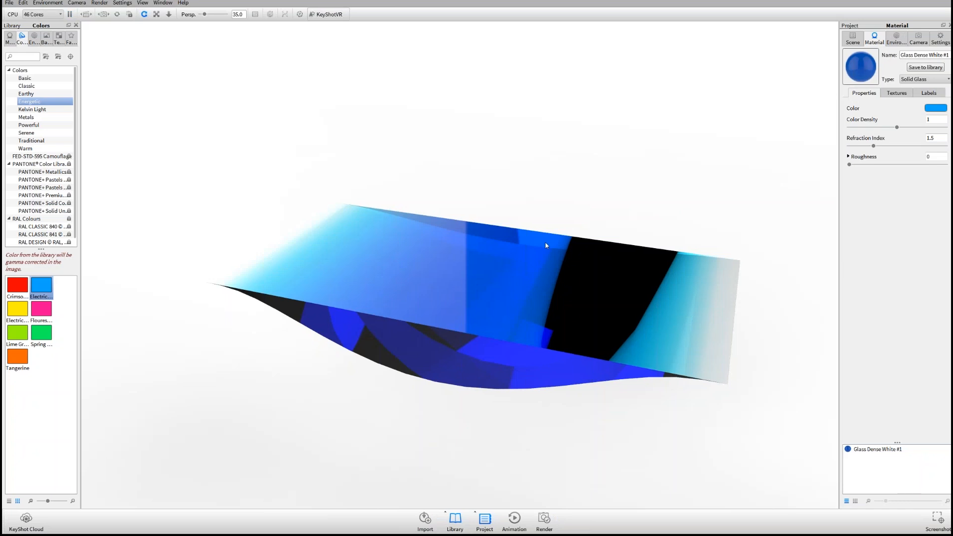
{"action": "left_click_drag", "start_coordinate": [519, 243], "coordinate": [645, 301]}
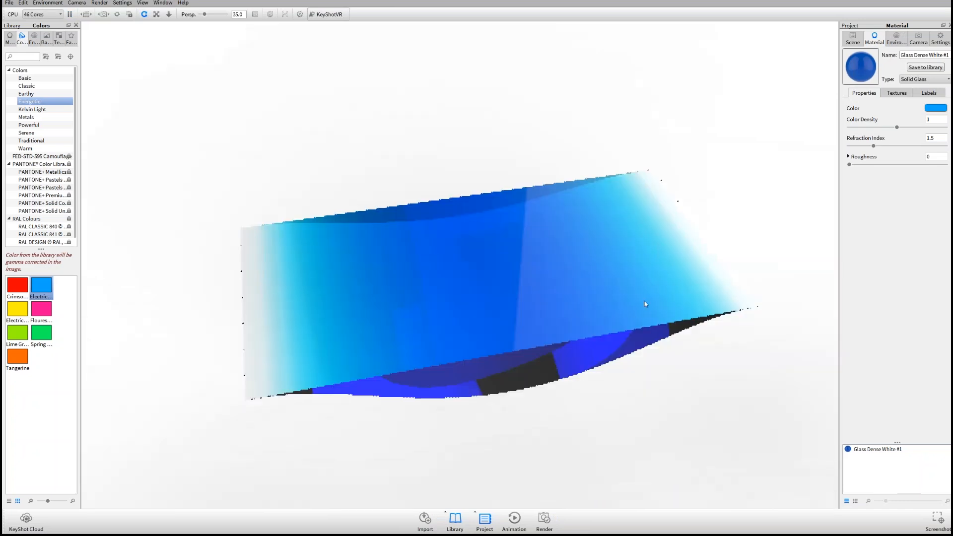
{"action": "left_click", "coordinate": [919, 81]}
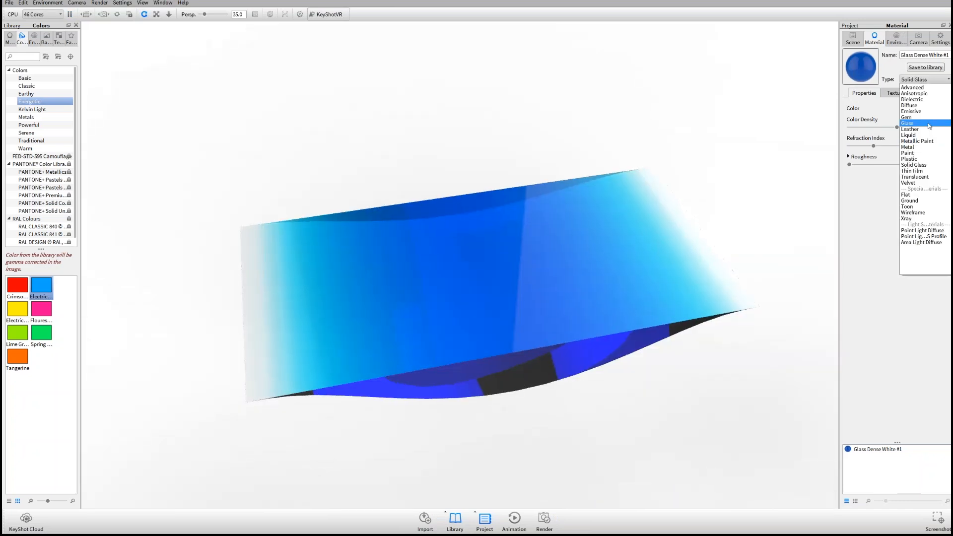
{"action": "left_click", "coordinate": [918, 160]}
{"action": "left_click", "coordinate": [849, 137]}
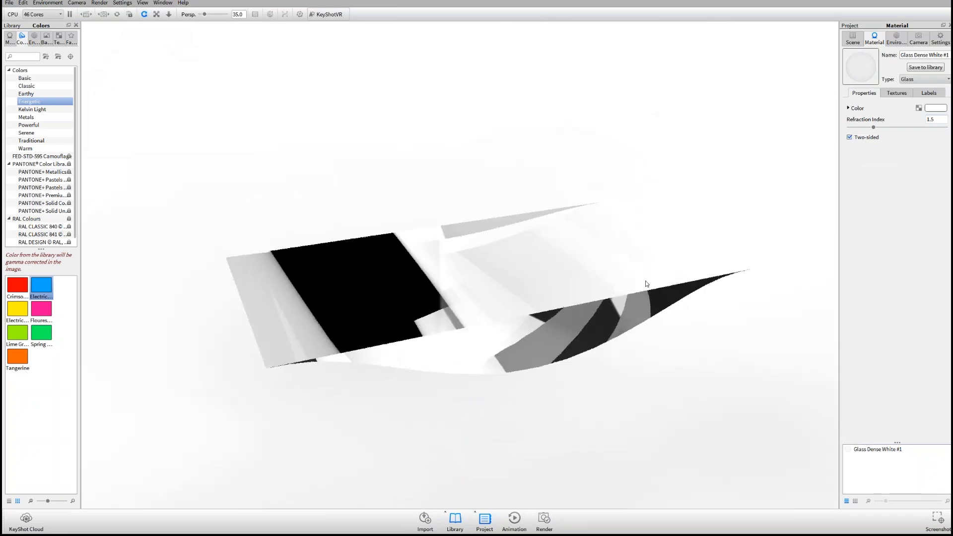
Step: Inspect the curved glass piece from several angles and show its material's texture settings
{"action": "left_click_drag", "start_coordinate": [484, 279], "coordinate": [825, 311]}
{"action": "left_click", "coordinate": [897, 93]}
{"action": "left_click", "coordinate": [864, 93]}
{"action": "left_click", "coordinate": [896, 93]}
{"action": "left_click_drag", "start_coordinate": [403, 422], "coordinate": [742, 259]}
{"action": "left_click_drag", "start_coordinate": [327, 291], "coordinate": [519, 336]}
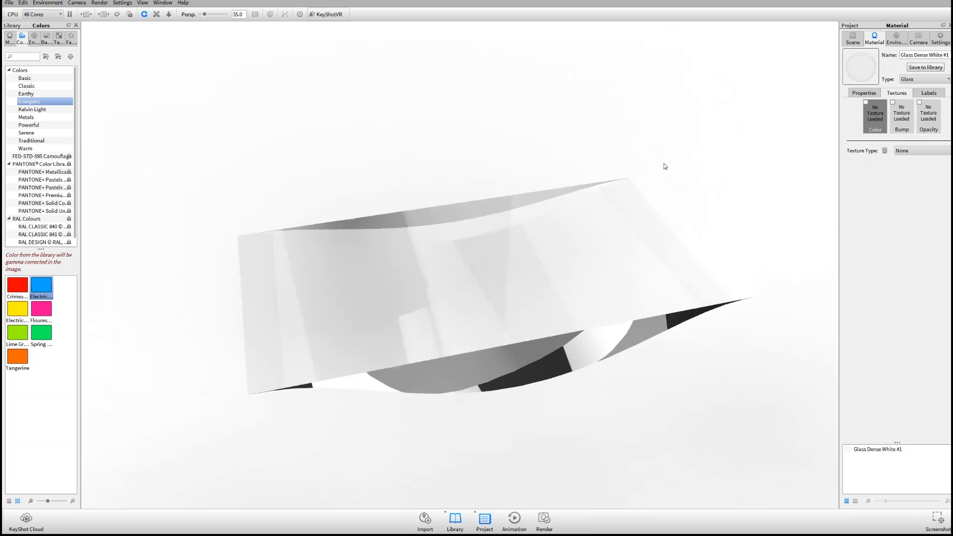
Step: Browse the texture library, widen its view and show the Color Maps textures beside the curved glass piece
{"action": "left_click", "coordinate": [59, 37]}
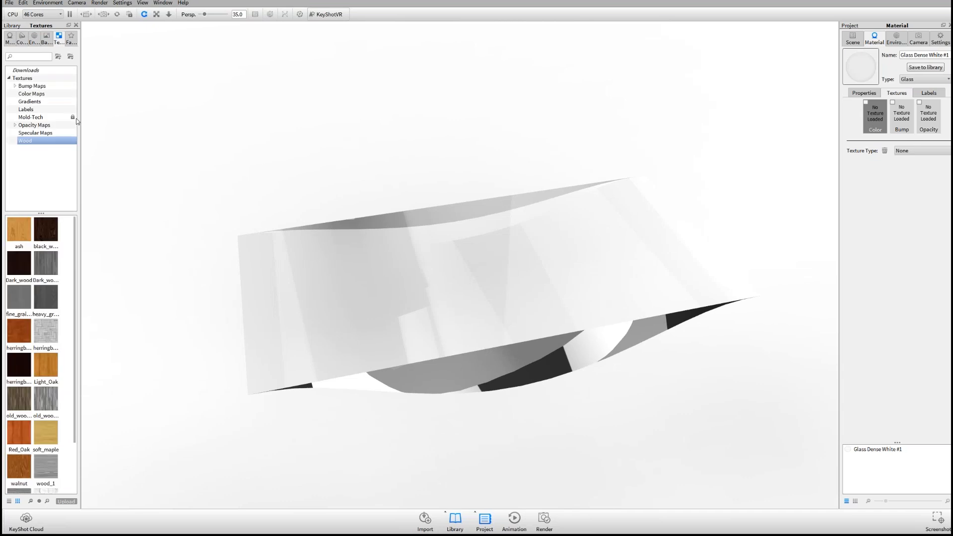
{"action": "left_click", "coordinate": [41, 80]}
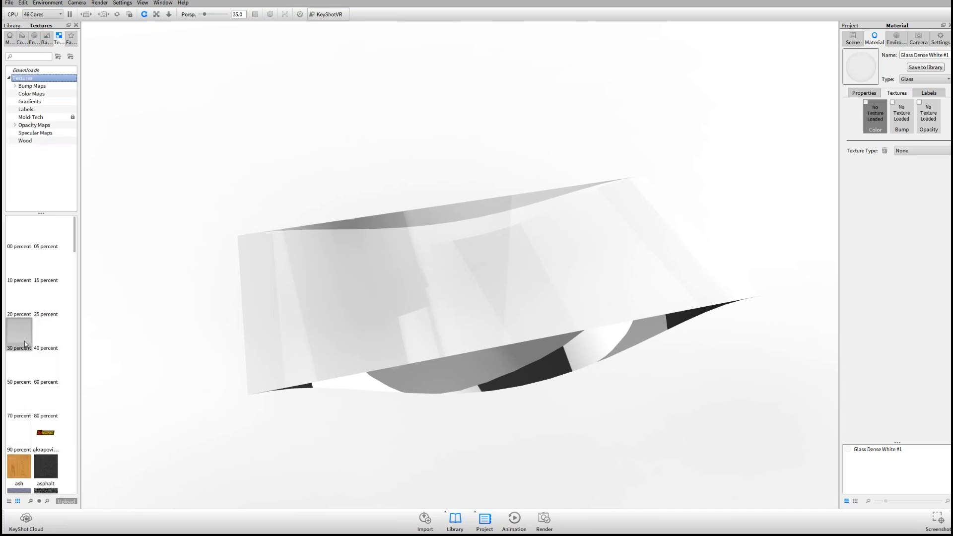
{"action": "left_click_drag", "start_coordinate": [81, 282], "coordinate": [89, 282]}
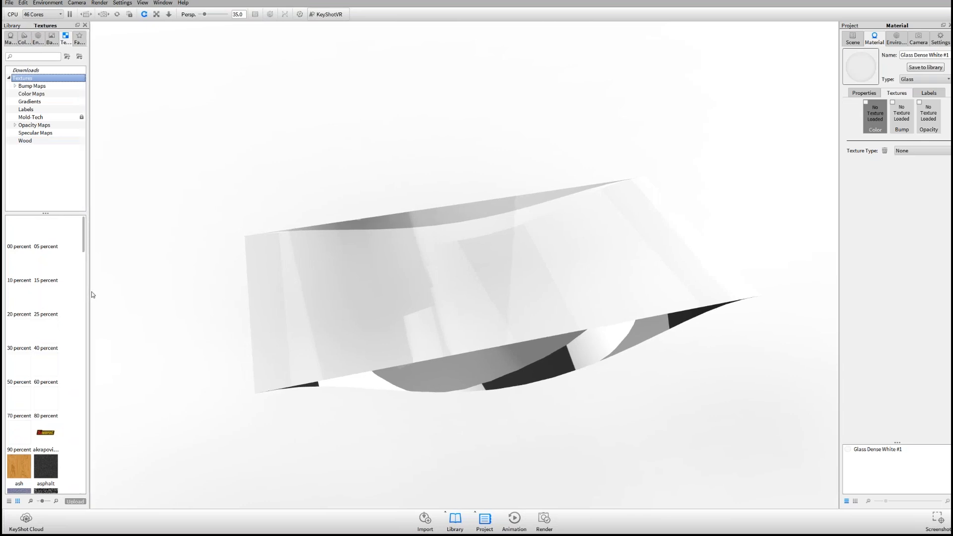
{"action": "left_click_drag", "start_coordinate": [634, 295], "coordinate": [582, 294]}
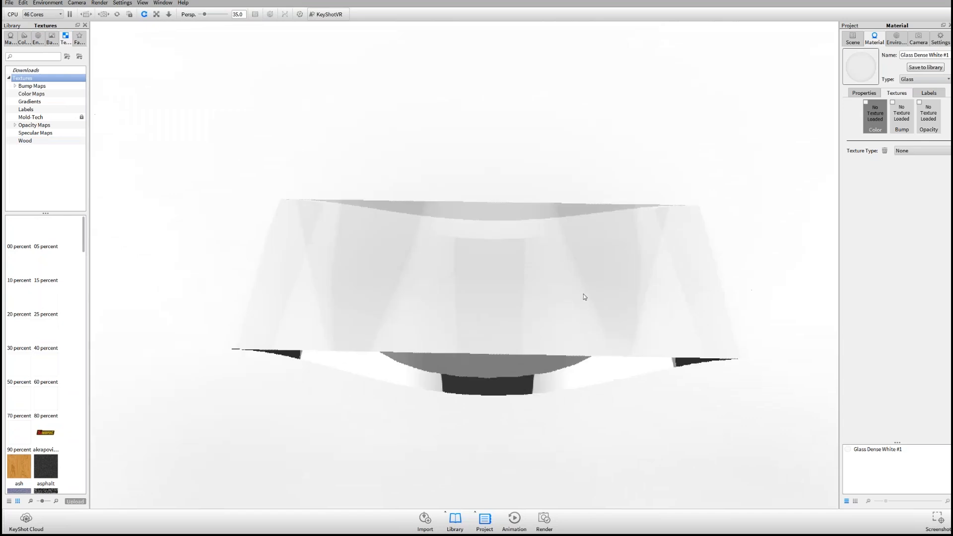
{"action": "left_click", "coordinate": [31, 94]}
{"action": "left_click_drag", "start_coordinate": [702, 357], "coordinate": [691, 321]}
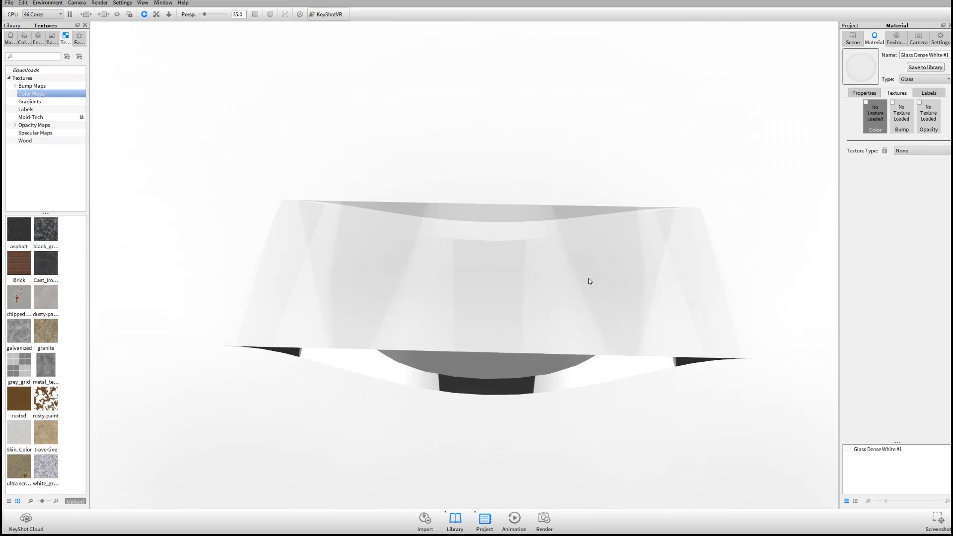
{"action": "left_click_drag", "start_coordinate": [589, 283], "coordinate": [619, 270]}
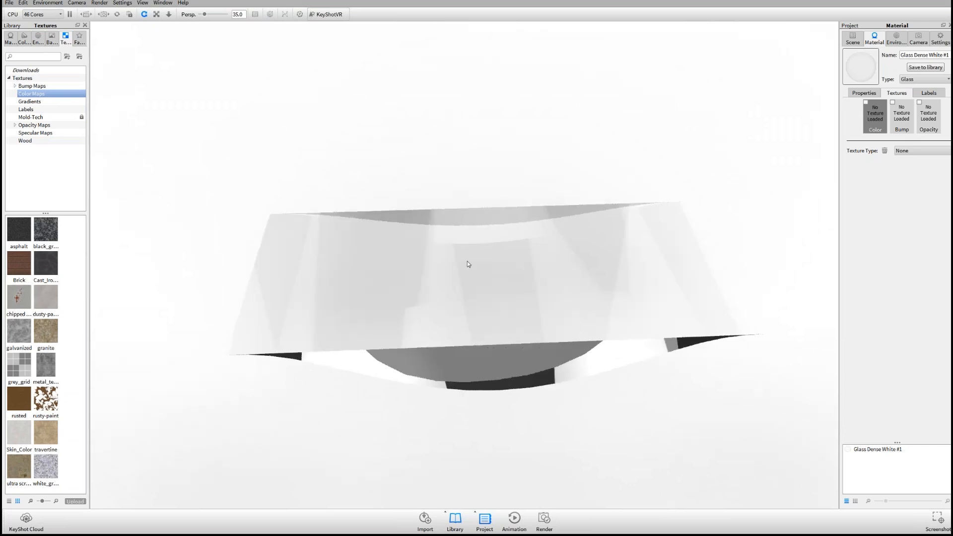
Step: Apply a Color Gradient as the color texture of the curved piece's glass material
{"action": "left_click", "coordinate": [877, 93]}
{"action": "left_click", "coordinate": [893, 95]}
{"action": "left_click", "coordinate": [912, 152]}
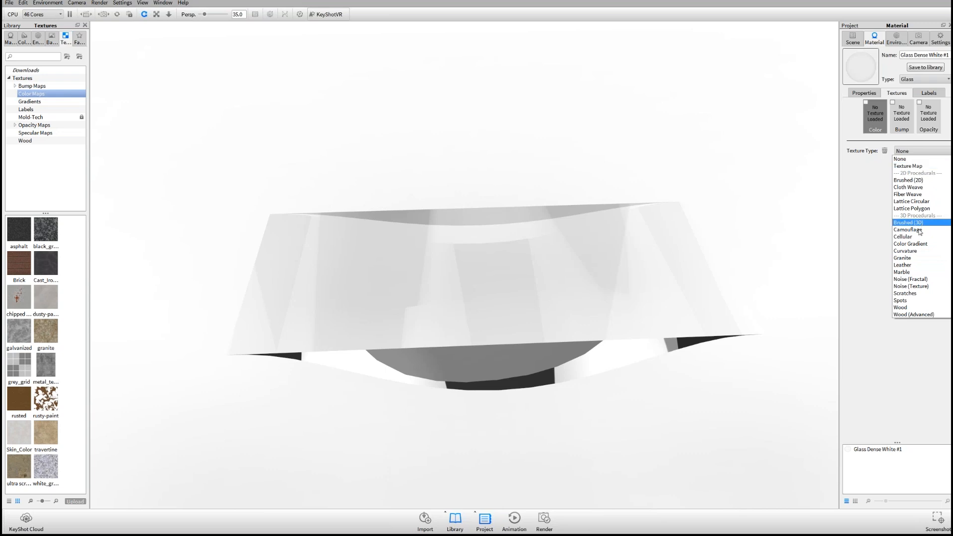
{"action": "left_click", "coordinate": [905, 244]}
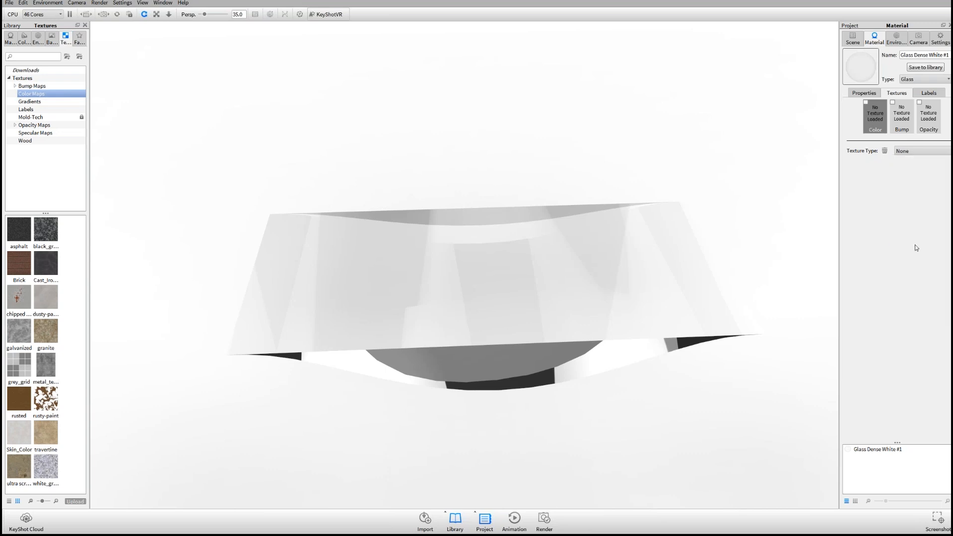
{"action": "mouse_move", "coordinate": [457, 298]}
{"action": "left_mouse_down"}
{"action": "mouse_move", "coordinate": [398, 240]}
{"action": "mouse_move", "coordinate": [230, 265]}
{"action": "mouse_move", "coordinate": [327, 247]}
{"action": "mouse_move", "coordinate": [571, 255]}
{"action": "mouse_move", "coordinate": [557, 379]}
{"action": "mouse_move", "coordinate": [335, 368]}
{"action": "mouse_move", "coordinate": [304, 355]}
{"action": "mouse_move", "coordinate": [452, 309]}
{"action": "left_mouse_up"}
Step: Set the color of the gradient's end stop to blue-violet, RGB 34, 0, 255
{"action": "left_click", "coordinate": [950, 196]}
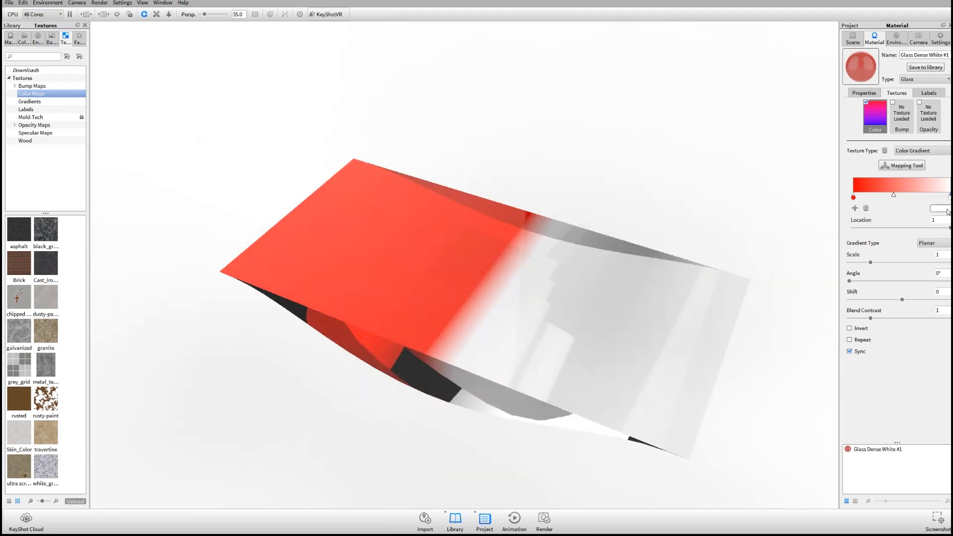
{"action": "left_click", "coordinate": [947, 211]}
{"action": "left_click", "coordinate": [939, 153]}
{"action": "left_click", "coordinate": [932, 143]}
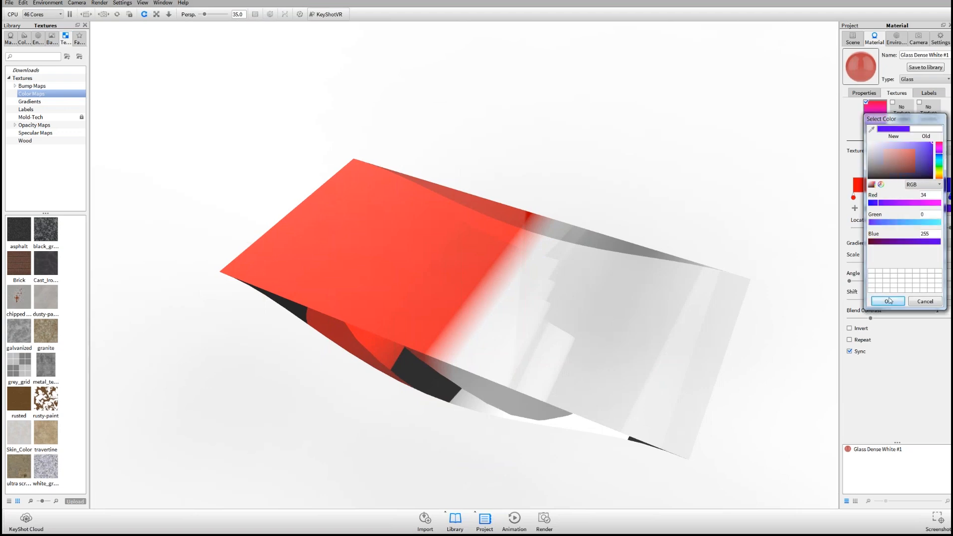
{"action": "left_click", "coordinate": [889, 300]}
{"action": "left_click_drag", "start_coordinate": [798, 298], "coordinate": [600, 253]}
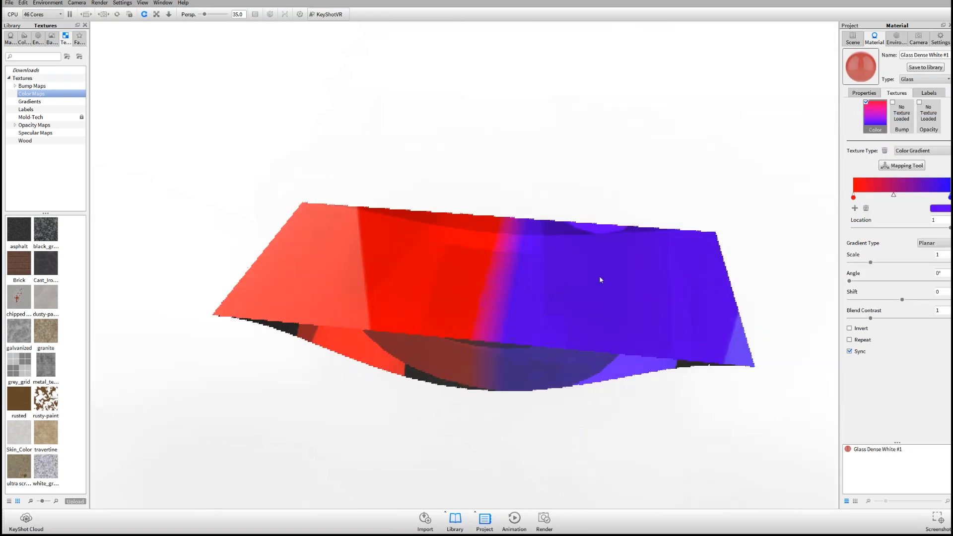
Step: Set the planar gradient's scale to 10 and its shift to -0.3 on the curved glass
{"action": "key", "text": "shift+Tab"}
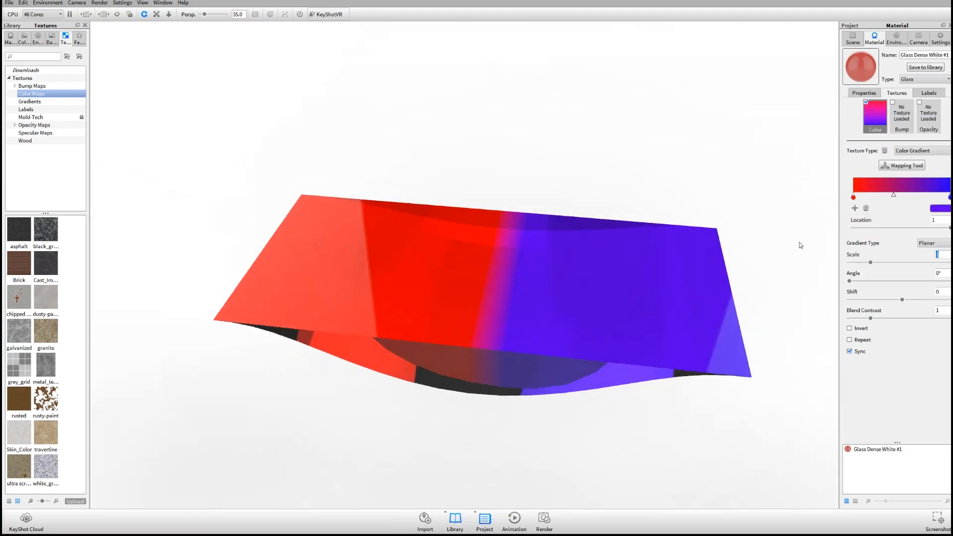
{"action": "type", "text": "00"}
{"action": "key", "text": "Tab"}
{"action": "scroll", "coordinate": [516, 334], "scroll_direction": "down", "scroll_amount": 3}
{"action": "left_click_drag", "start_coordinate": [516, 334], "coordinate": [755, 286]}
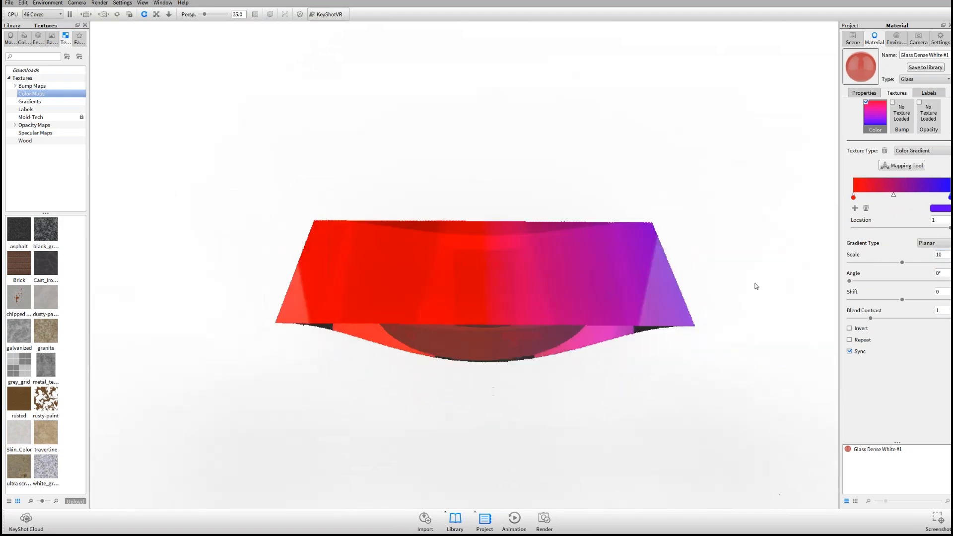
{"action": "left_click_drag", "start_coordinate": [902, 300], "coordinate": [885, 301]}
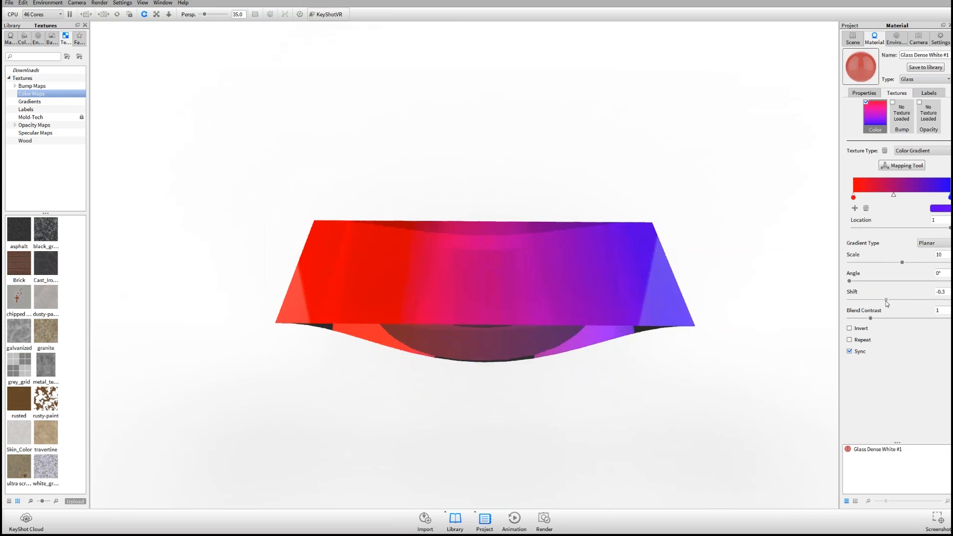
{"action": "left_click_drag", "start_coordinate": [552, 313], "coordinate": [531, 272]}
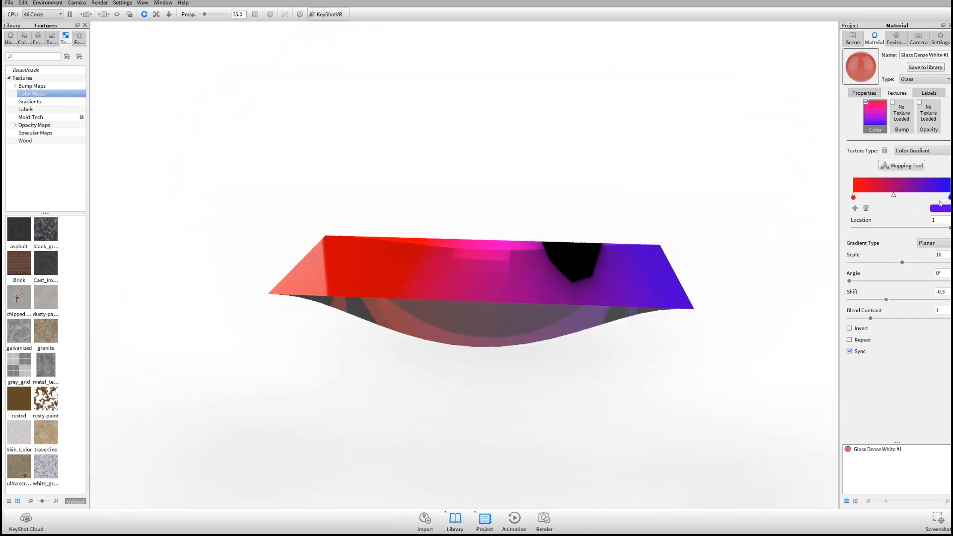
Step: Add a middle stop to the gradient, colored teal green with RGB 0, 255, 131, and inspect the glass from several angles
{"action": "left_click", "coordinate": [855, 208]}
{"action": "left_click", "coordinate": [949, 210]}
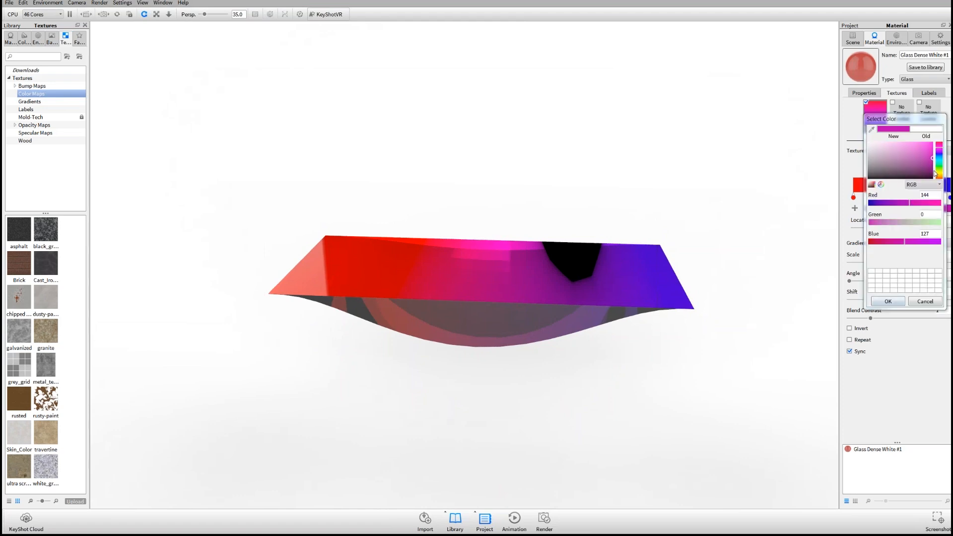
{"action": "left_click", "coordinate": [939, 169]}
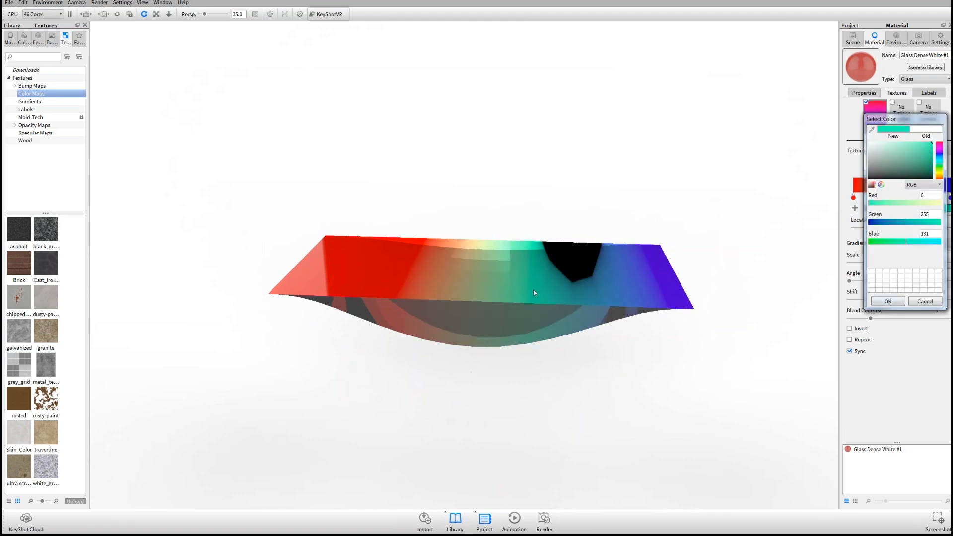
{"action": "left_click", "coordinate": [887, 301]}
{"action": "left_click_drag", "start_coordinate": [534, 276], "coordinate": [559, 335]}
{"action": "left_click_drag", "start_coordinate": [689, 253], "coordinate": [478, 291]}
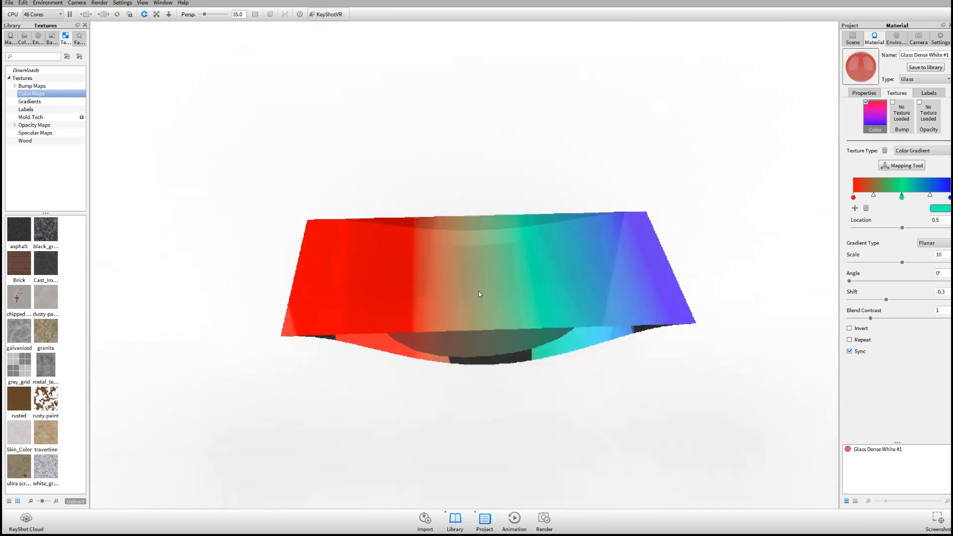
{"action": "left_click_drag", "start_coordinate": [701, 292], "coordinate": [699, 276]}
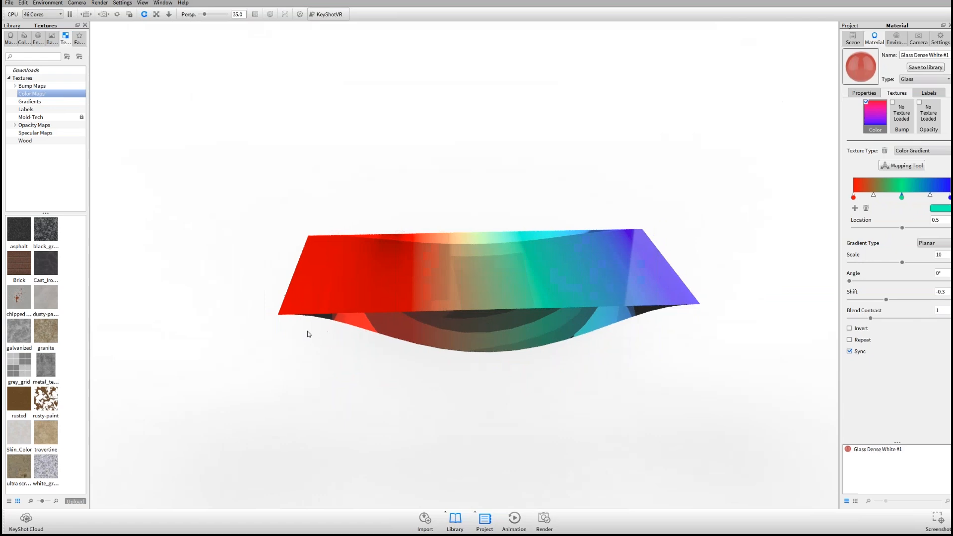
{"action": "mouse_move", "coordinate": [600, 348]}
{"action": "left_mouse_down"}
{"action": "mouse_move", "coordinate": [590, 283]}
{"action": "mouse_move", "coordinate": [564, 304]}
{"action": "mouse_move", "coordinate": [565, 336]}
{"action": "mouse_move", "coordinate": [586, 354]}
{"action": "left_mouse_up"}
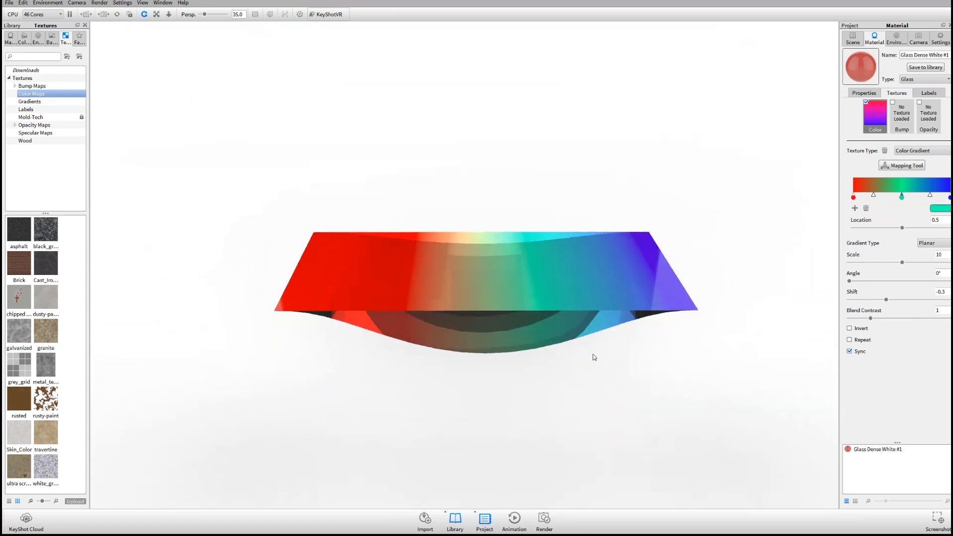
{"action": "left_click_drag", "start_coordinate": [579, 313], "coordinate": [532, 293]}
{"action": "mouse_move", "coordinate": [433, 311]}
{"action": "left_mouse_down"}
{"action": "mouse_move", "coordinate": [448, 304]}
{"action": "mouse_move", "coordinate": [446, 325]}
{"action": "left_mouse_up"}
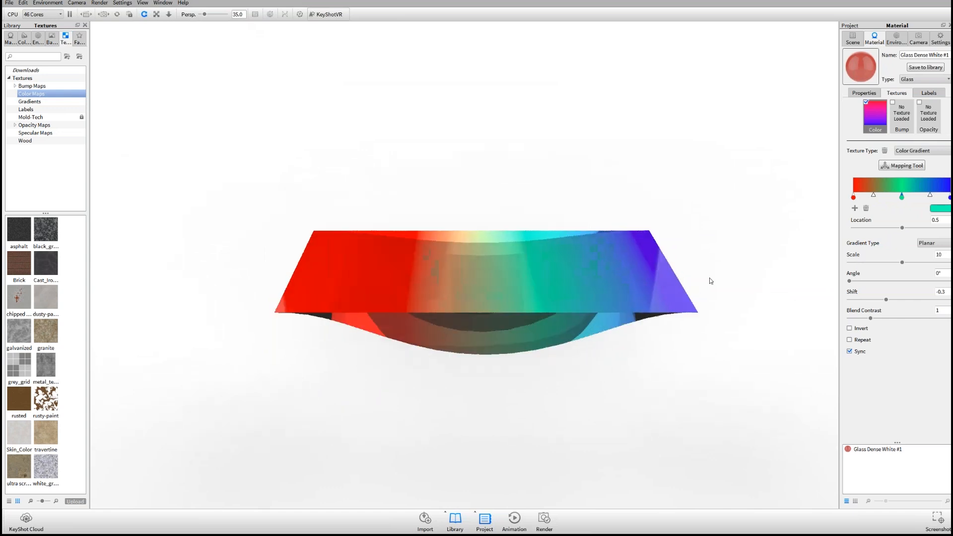
Step: Rotate the gradient diagonally across the curved piece with the Mapping Tool, accept the change and inspect the result
{"action": "left_click", "coordinate": [916, 167]}
{"action": "left_click_drag", "start_coordinate": [730, 228], "coordinate": [672, 147]}
{"action": "left_click_drag", "start_coordinate": [516, 255], "coordinate": [476, 225]}
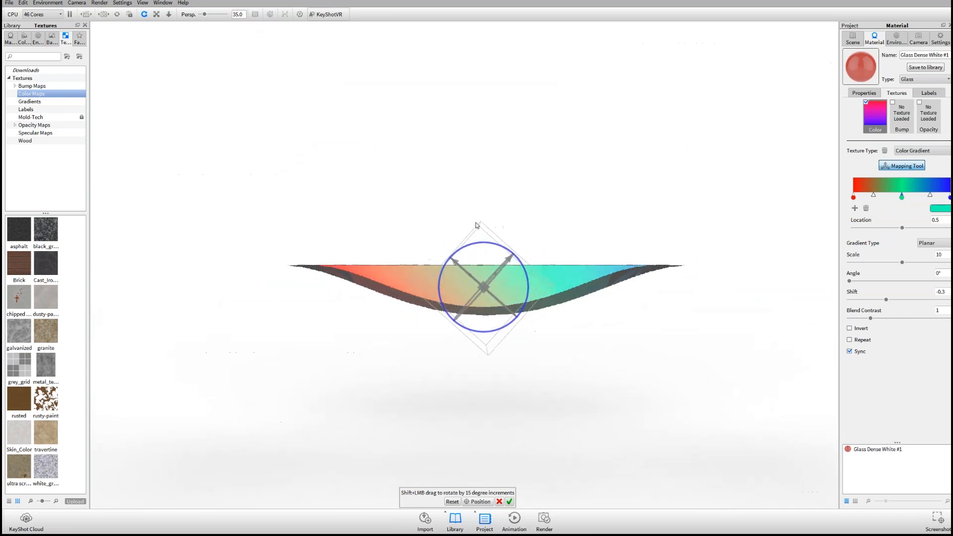
{"action": "left_click_drag", "start_coordinate": [471, 160], "coordinate": [698, 204]}
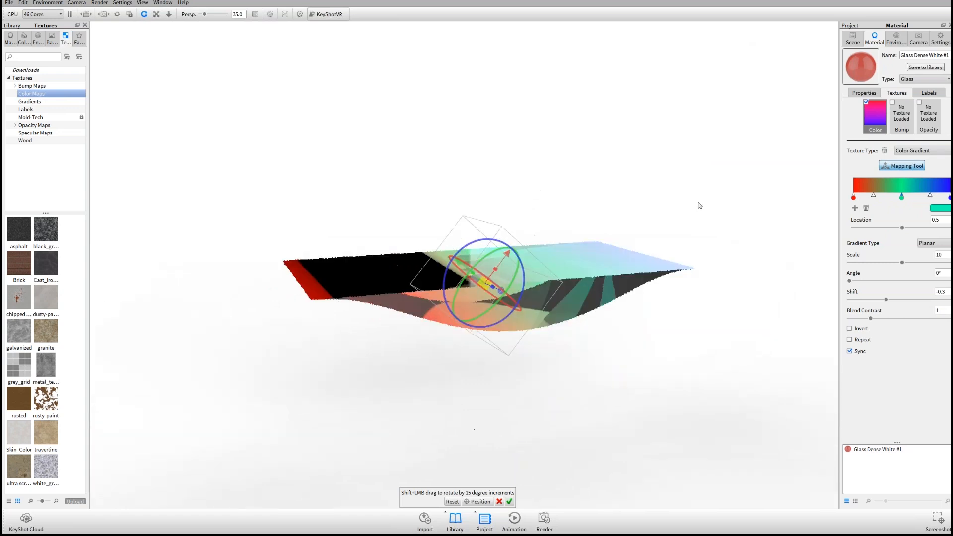
{"action": "left_click_drag", "start_coordinate": [519, 261], "coordinate": [526, 232]}
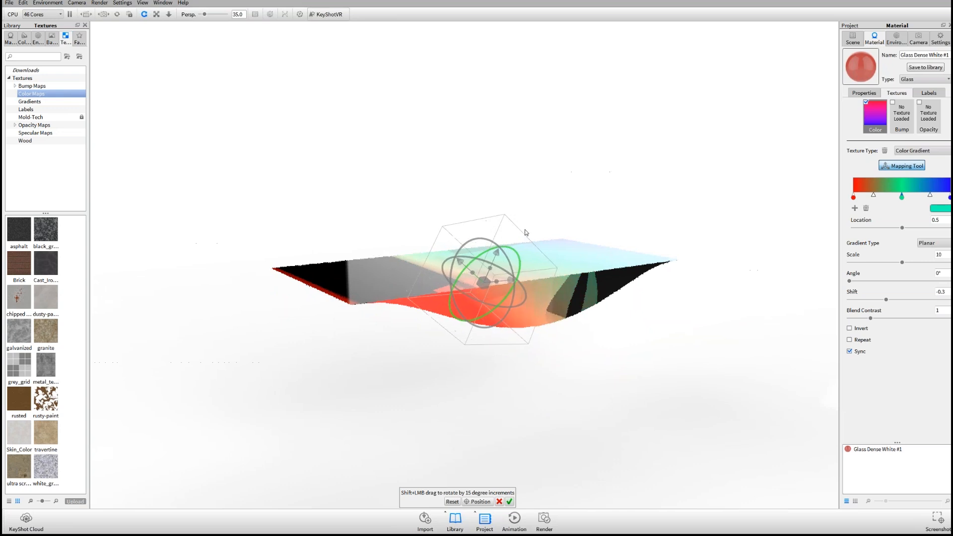
{"action": "left_click", "coordinate": [509, 502]}
{"action": "left_click_drag", "start_coordinate": [453, 334], "coordinate": [512, 455]}
{"action": "left_click_drag", "start_coordinate": [425, 453], "coordinate": [505, 224]}
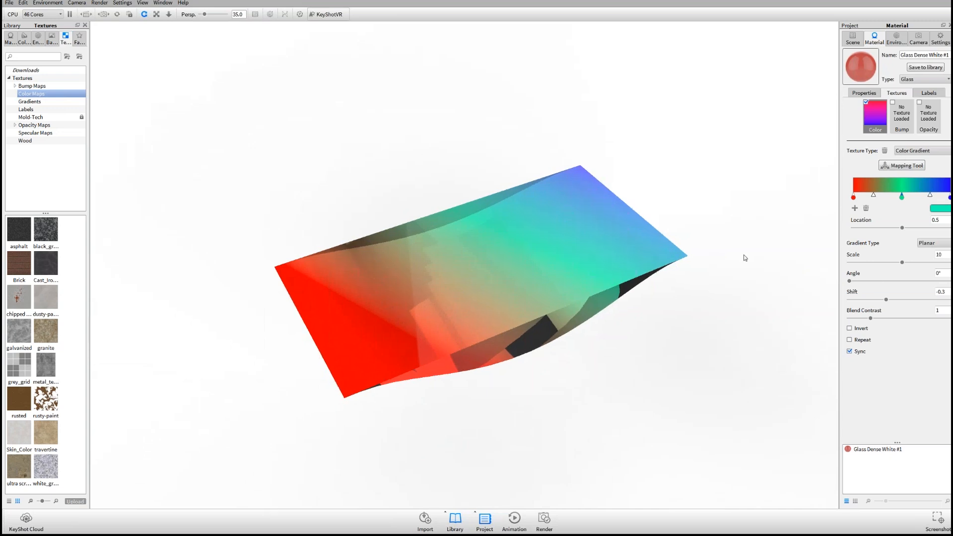
{"action": "left_click_drag", "start_coordinate": [534, 270], "coordinate": [707, 217]}
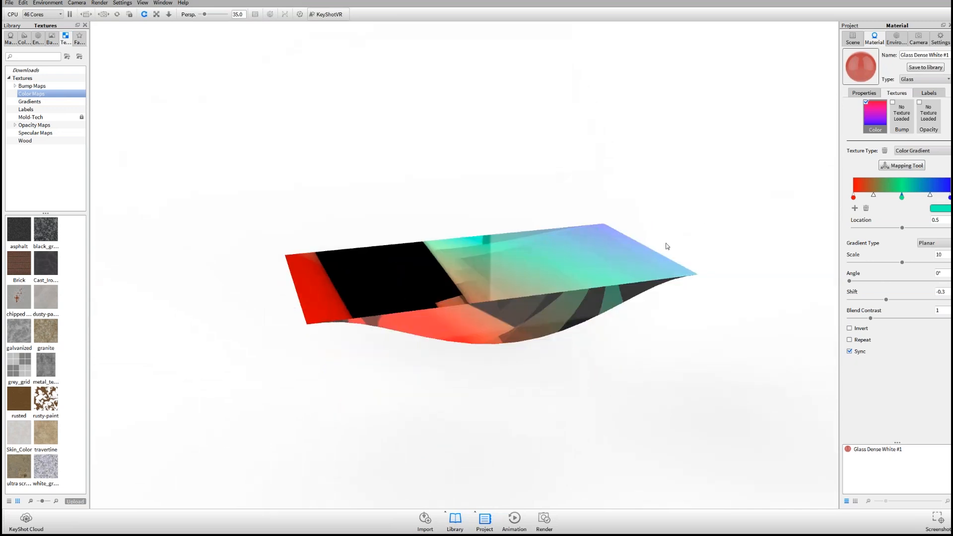
{"action": "left_click_drag", "start_coordinate": [666, 246], "coordinate": [674, 310]}
Step: Pause this scene's rendering, switch to the KeyShot scene with the two tumblers and resume rendering there
{"action": "key", "text": "shift+p"}
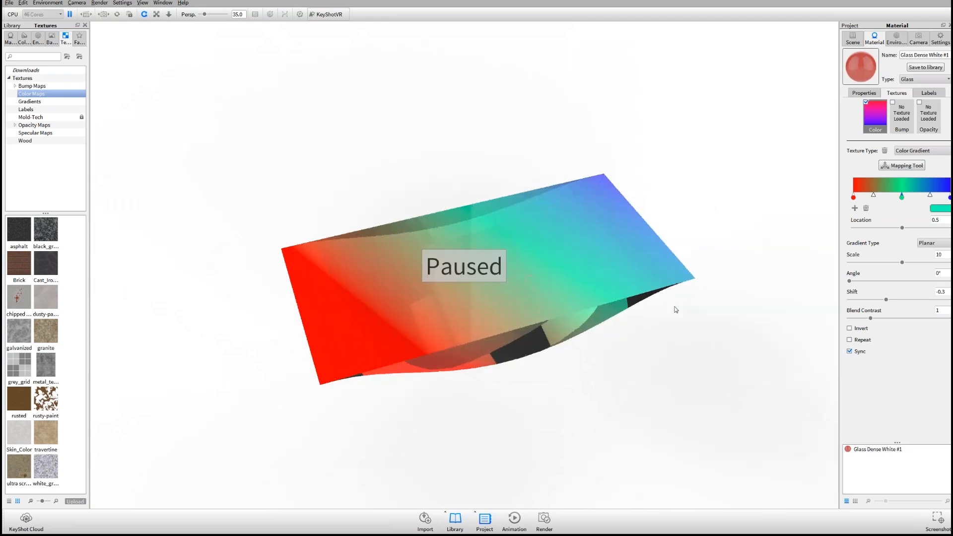
{"action": "key", "text": "alt+Tab"}
{"action": "left_click", "coordinate": [346, 258]}
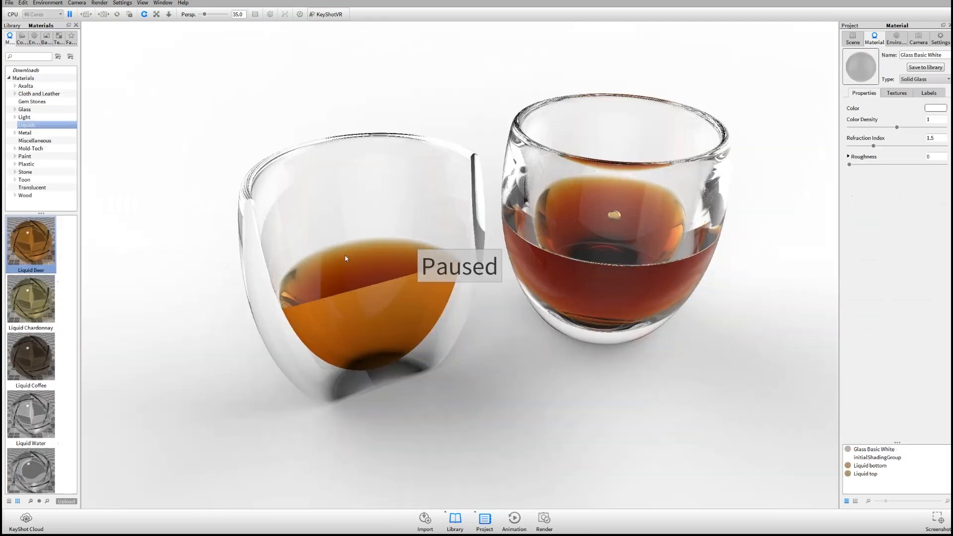
{"action": "key", "text": "shift+p"}
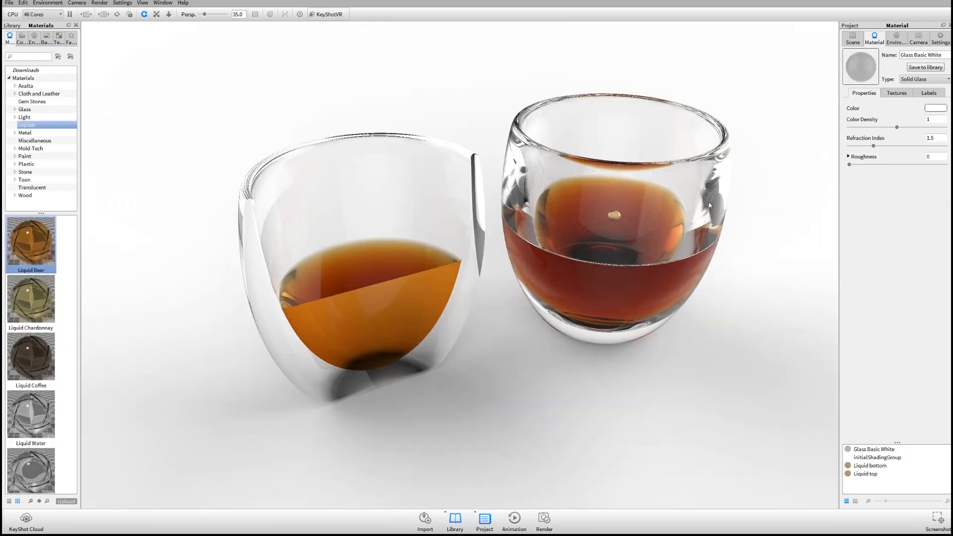
{"action": "left_click_drag", "start_coordinate": [660, 233], "coordinate": [671, 166]}
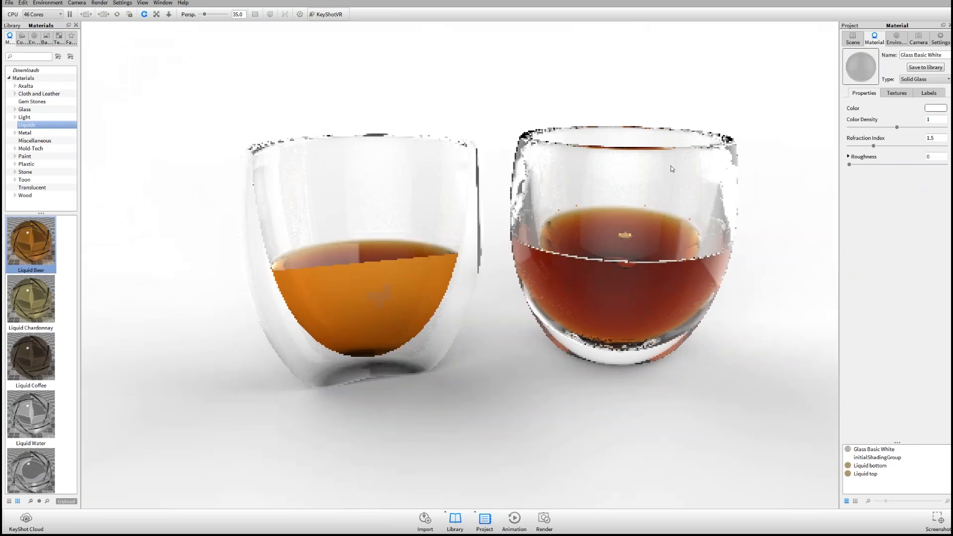
Step: Review the texture options of the tumblers' Solid Glass material and change its type to Dielectric
{"action": "left_click", "coordinate": [903, 94]}
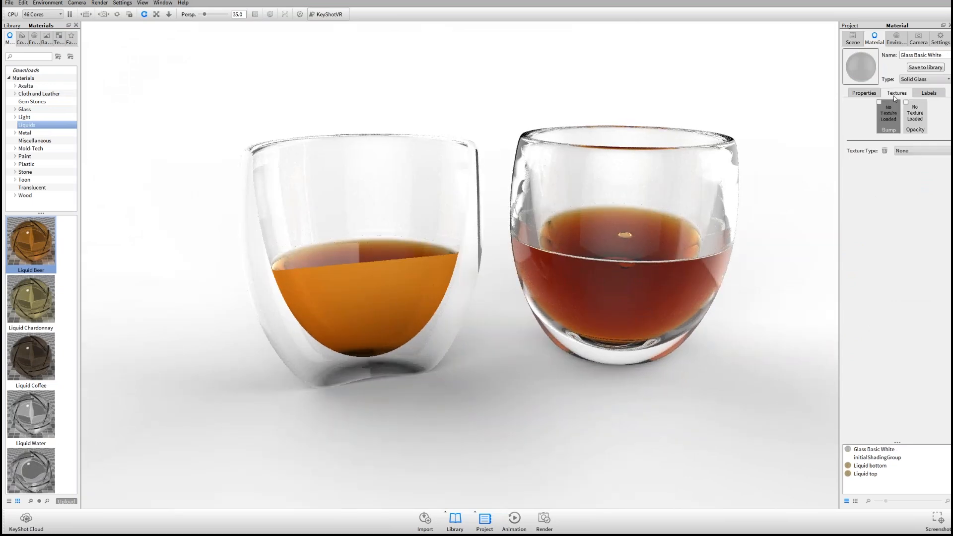
{"action": "left_click", "coordinate": [865, 95]}
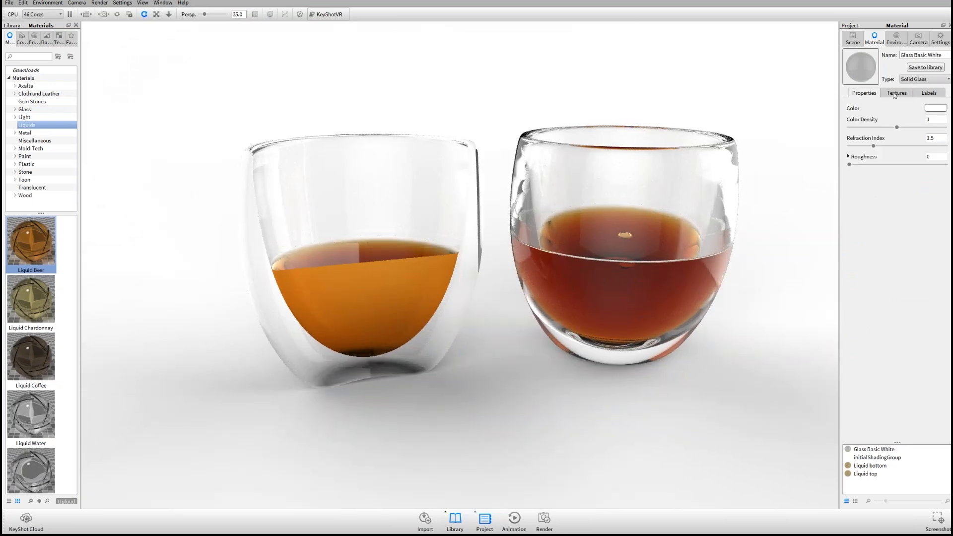
{"action": "left_click", "coordinate": [895, 94]}
{"action": "left_click", "coordinate": [924, 79]}
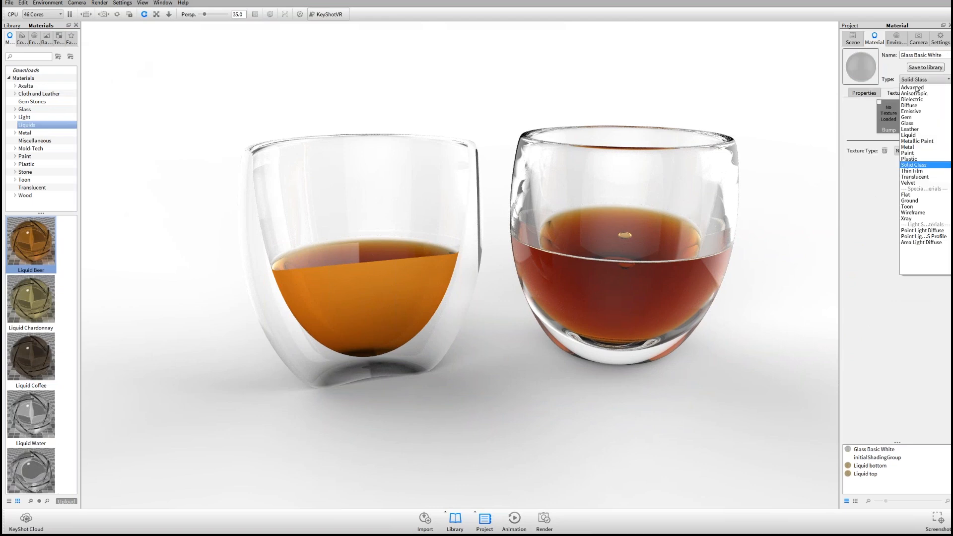
{"action": "left_click", "coordinate": [921, 100]}
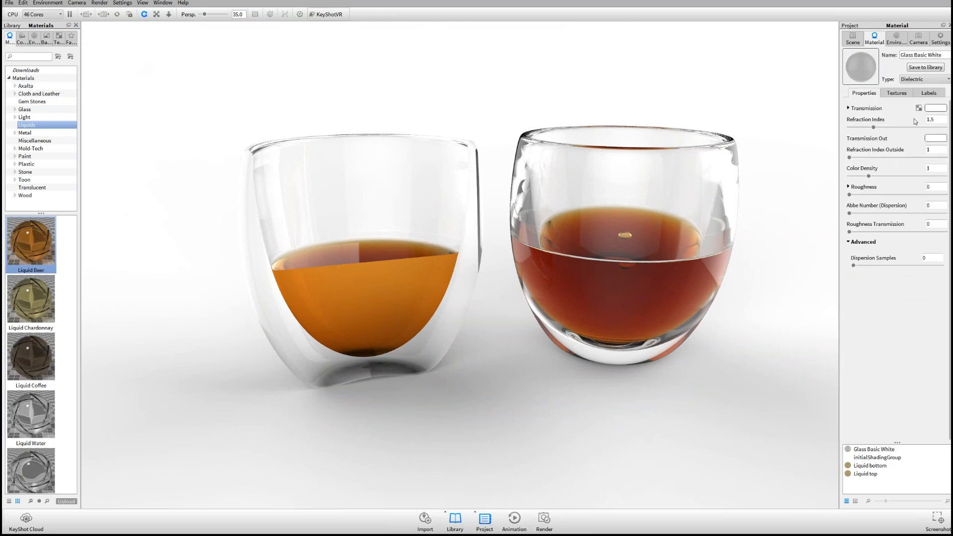
Step: Apply a Color Gradient as the color texture of the tumblers' dielectric glass material
{"action": "left_click_drag", "start_coordinate": [649, 268], "coordinate": [627, 202]}
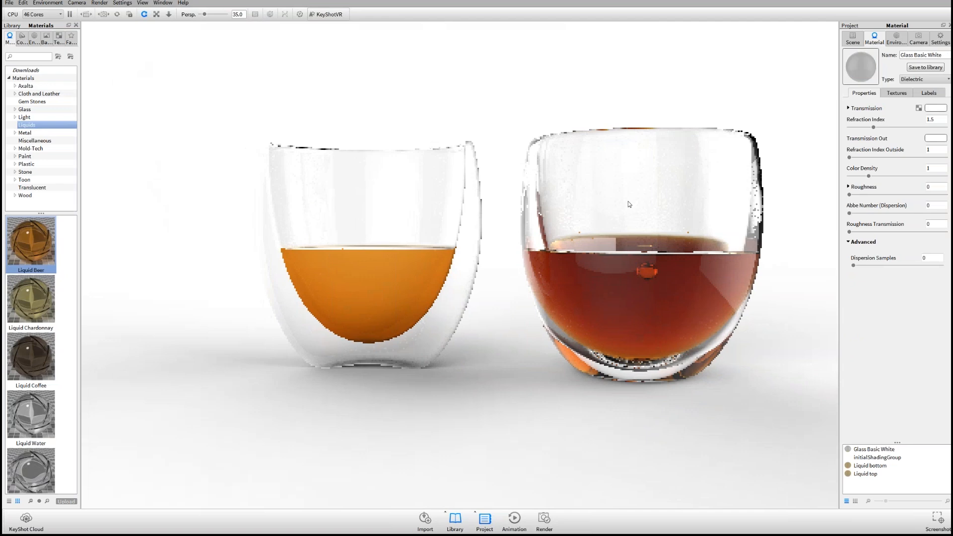
{"action": "left_click", "coordinate": [896, 93]}
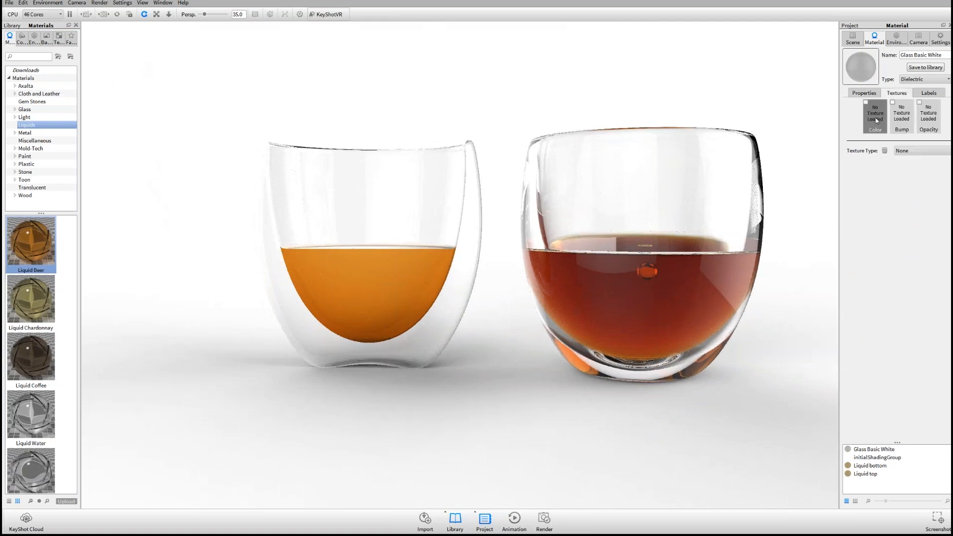
{"action": "left_click", "coordinate": [920, 151]}
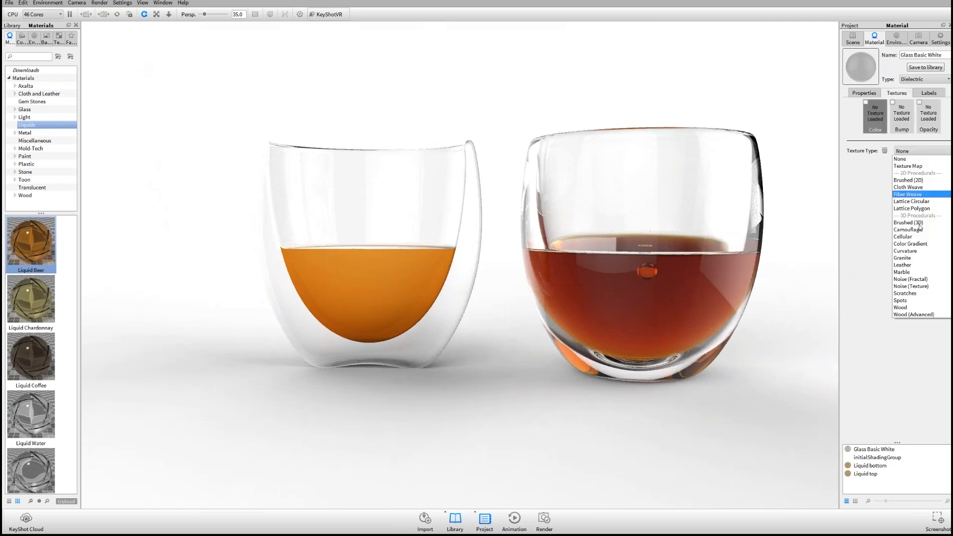
{"action": "left_click", "coordinate": [911, 243]}
{"action": "scroll", "coordinate": [526, 196], "scroll_direction": "down", "scroll_amount": 3}
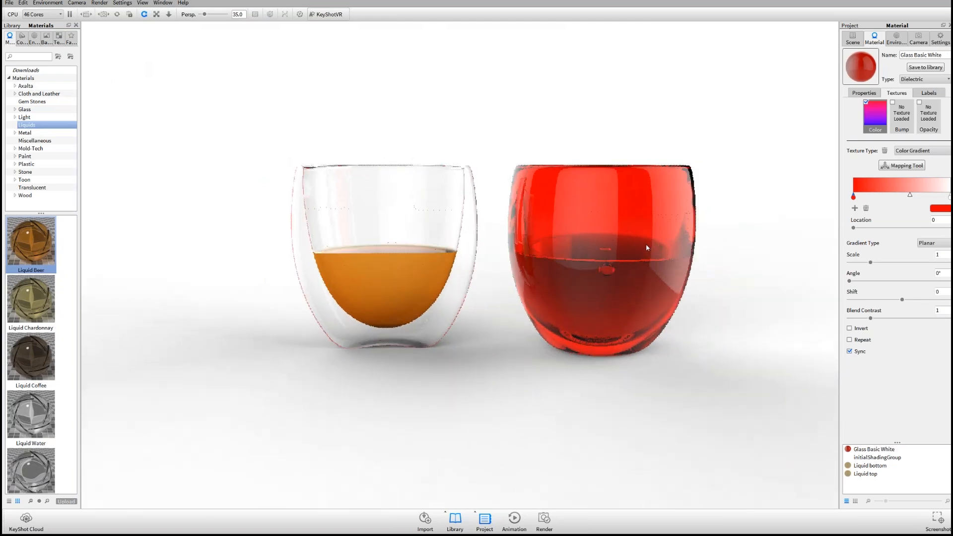
Step: Change the color of the tumbler gradient's end stop at location 1 to pale yellow
{"action": "left_click", "coordinate": [940, 208]}
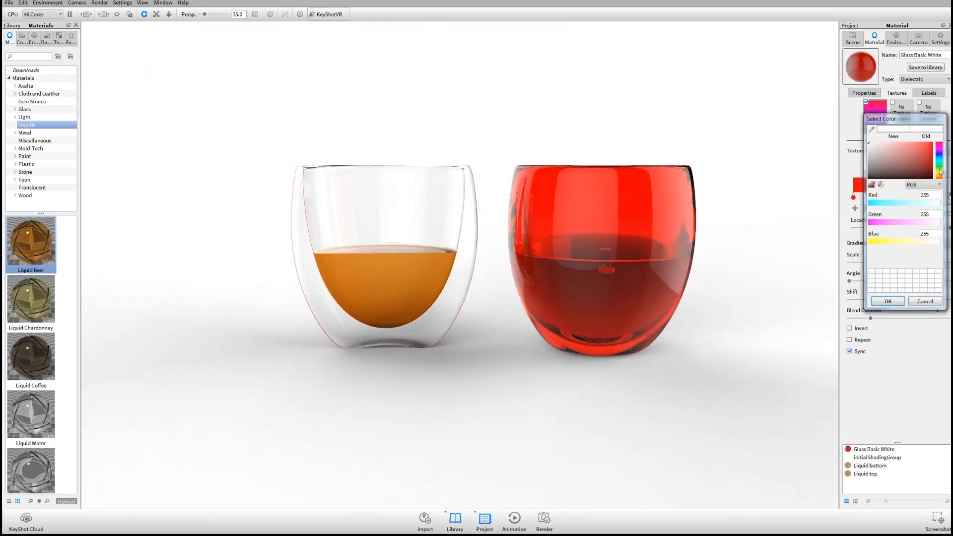
{"action": "left_click", "coordinate": [939, 169]}
{"action": "left_click", "coordinate": [923, 158]}
{"action": "left_click_drag", "start_coordinate": [936, 161], "coordinate": [937, 160]}
{"action": "left_click", "coordinate": [939, 174]}
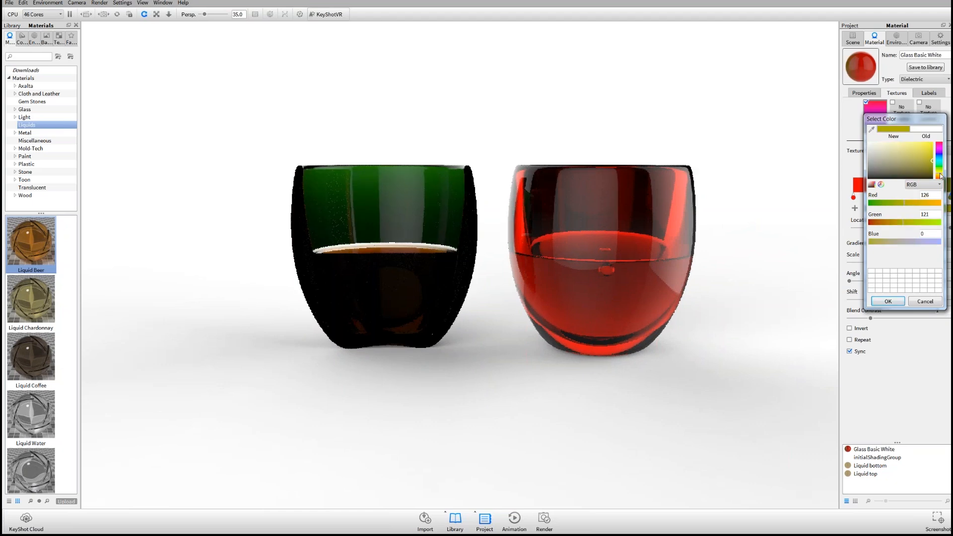
{"action": "left_click_drag", "start_coordinate": [909, 154], "coordinate": [896, 142]}
{"action": "left_click", "coordinate": [888, 301]}
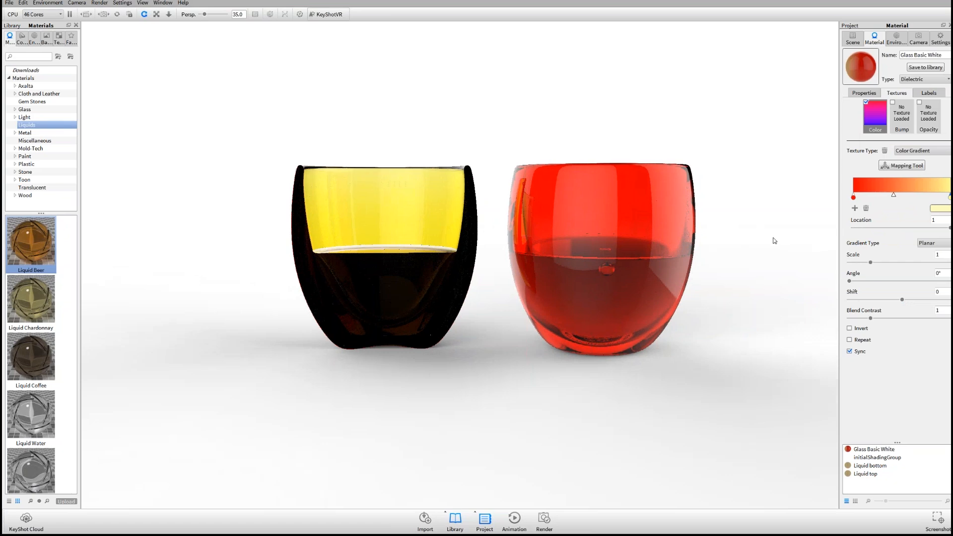
Step: Set the scale of the tumblers' planar color gradient to 10
{"action": "left_click_drag", "start_coordinate": [942, 255], "coordinate": [838, 248]}
{"action": "type", "text": "10"}
{"action": "key", "text": "Tab"}
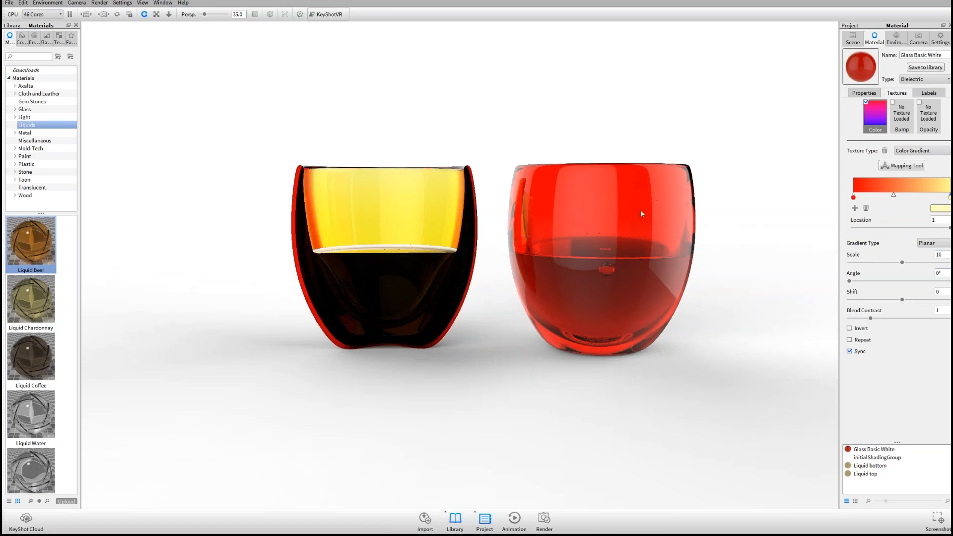
Step: Rotate the color gradient's mapping so it runs vertically on the tumblers, yellow at the rims and red at the bases, and accept it
{"action": "left_click_drag", "start_coordinate": [658, 227], "coordinate": [567, 212]}
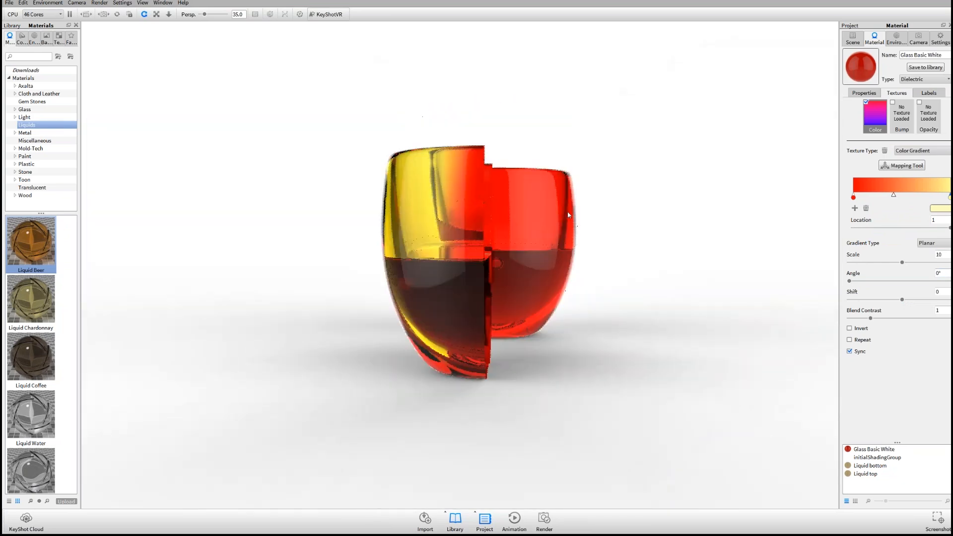
{"action": "left_click", "coordinate": [906, 165]}
{"action": "left_click_drag", "start_coordinate": [595, 185], "coordinate": [575, 147]}
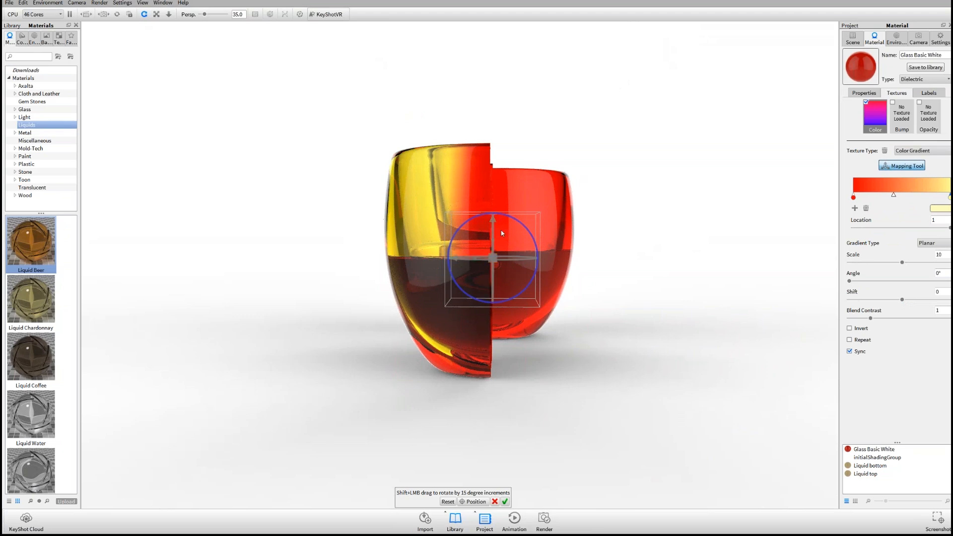
{"action": "mouse_move", "coordinate": [782, 288]}
{"action": "left_mouse_down"}
{"action": "mouse_move", "coordinate": [731, 292]}
{"action": "mouse_move", "coordinate": [781, 290]}
{"action": "left_mouse_up"}
{"action": "left_click_drag", "start_coordinate": [742, 254], "coordinate": [686, 253]}
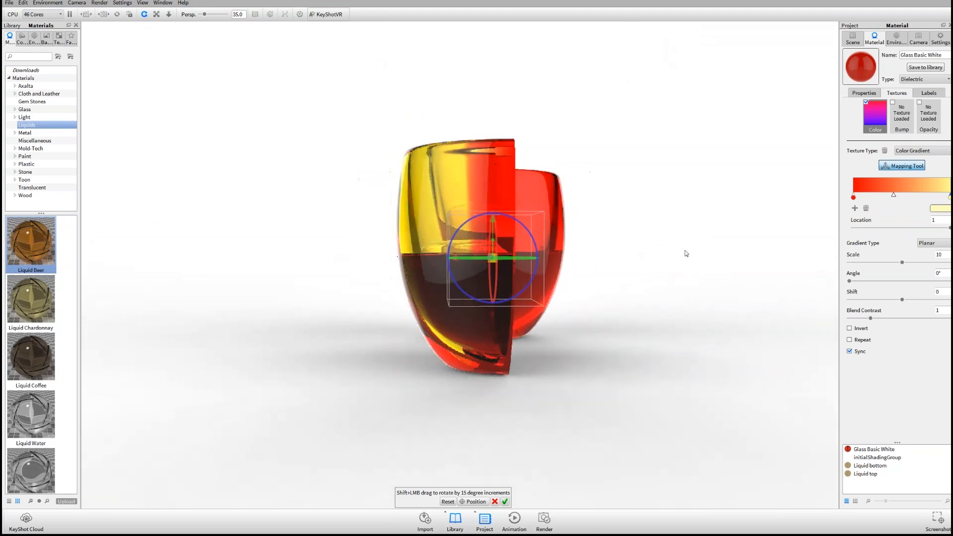
{"action": "mouse_move", "coordinate": [524, 228]}
{"action": "left_mouse_down"}
{"action": "mouse_move", "coordinate": [547, 271]}
{"action": "mouse_move", "coordinate": [536, 233]}
{"action": "left_mouse_up"}
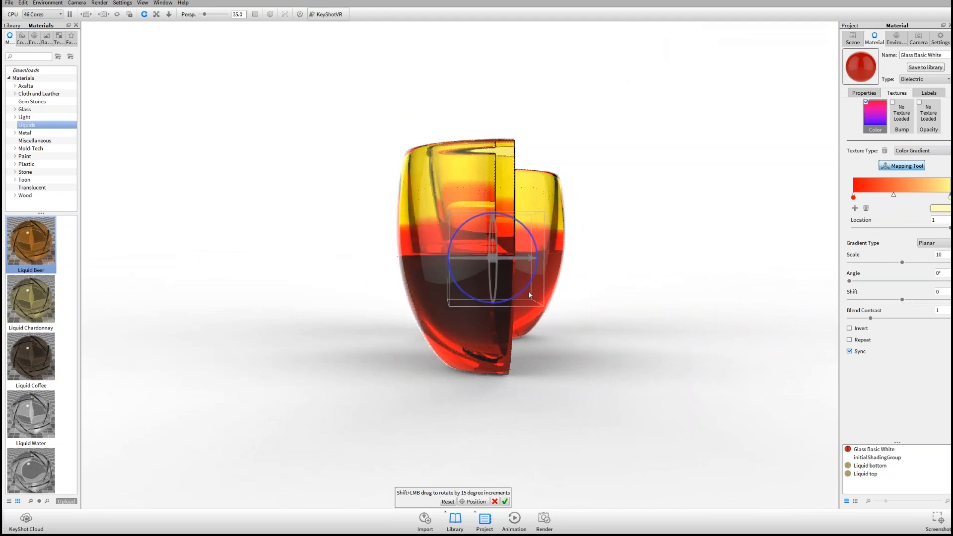
{"action": "left_click_drag", "start_coordinate": [589, 278], "coordinate": [493, 236]}
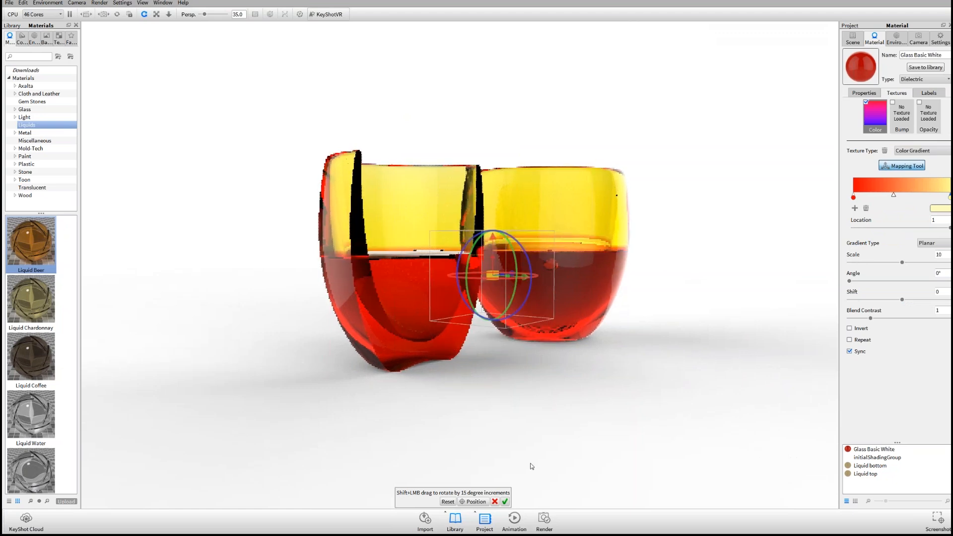
{"action": "left_click", "coordinate": [505, 501]}
{"action": "left_click_drag", "start_coordinate": [297, 304], "coordinate": [561, 269]}
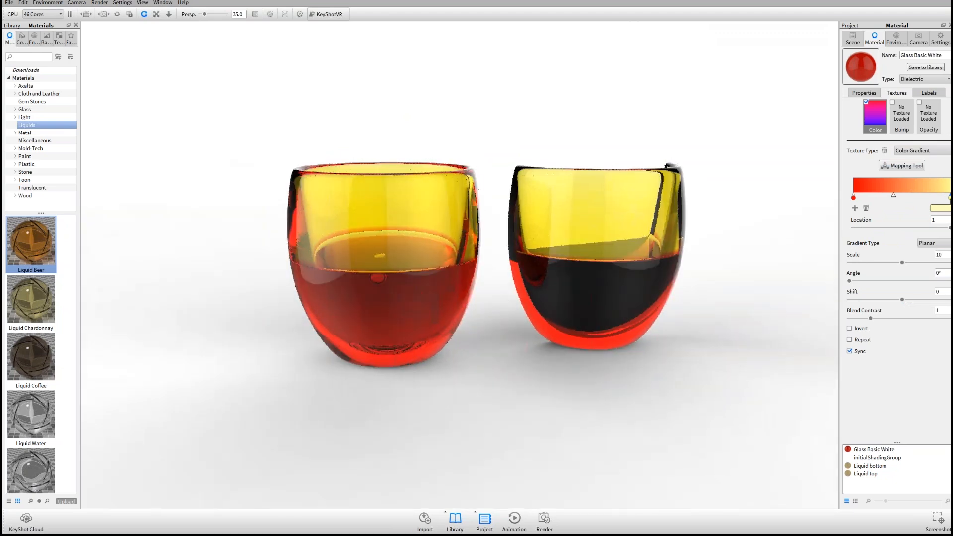
Step: Change the color of the tumbler gradient's end stop at location 1 to a very pale blue
{"action": "left_click", "coordinate": [939, 208]}
{"action": "left_click_drag", "start_coordinate": [887, 161], "coordinate": [872, 143]}
{"action": "left_click", "coordinate": [887, 301]}
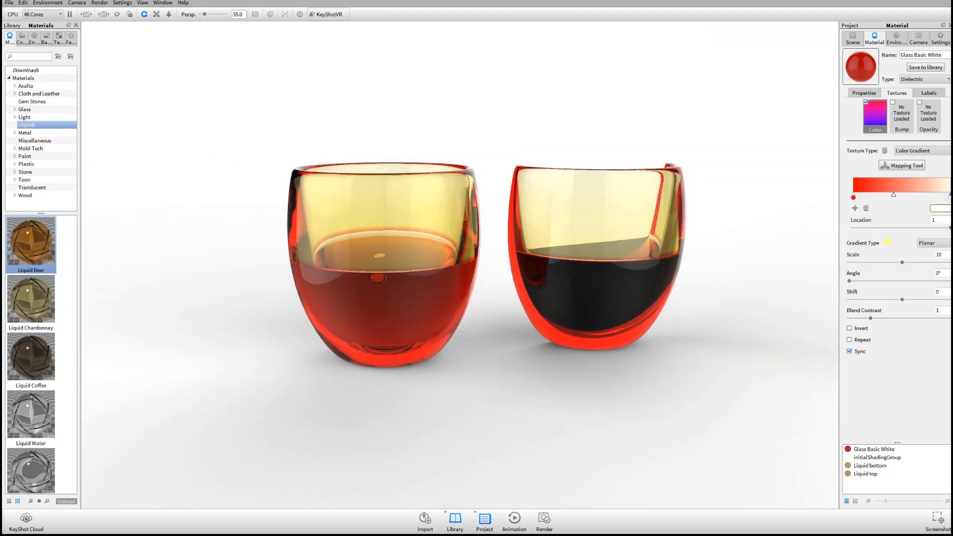
{"action": "left_click", "coordinate": [937, 210]}
{"action": "left_click", "coordinate": [938, 166]}
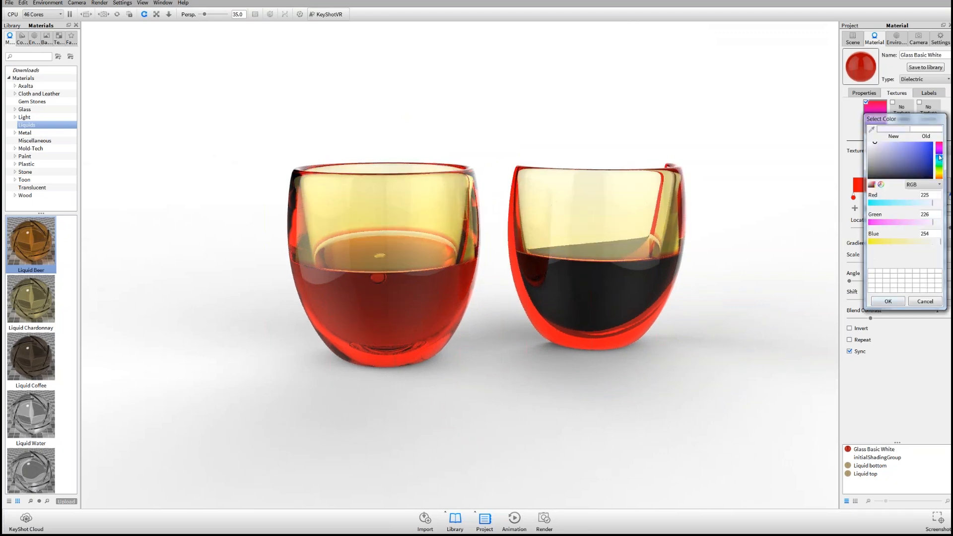
{"action": "left_click", "coordinate": [938, 164]}
{"action": "left_click", "coordinate": [872, 142]}
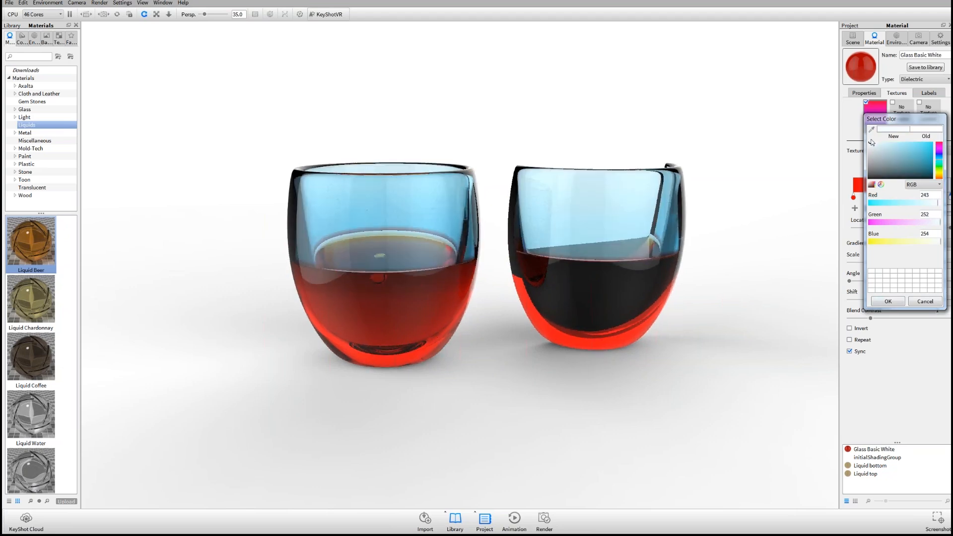
{"action": "left_click", "coordinate": [883, 301]}
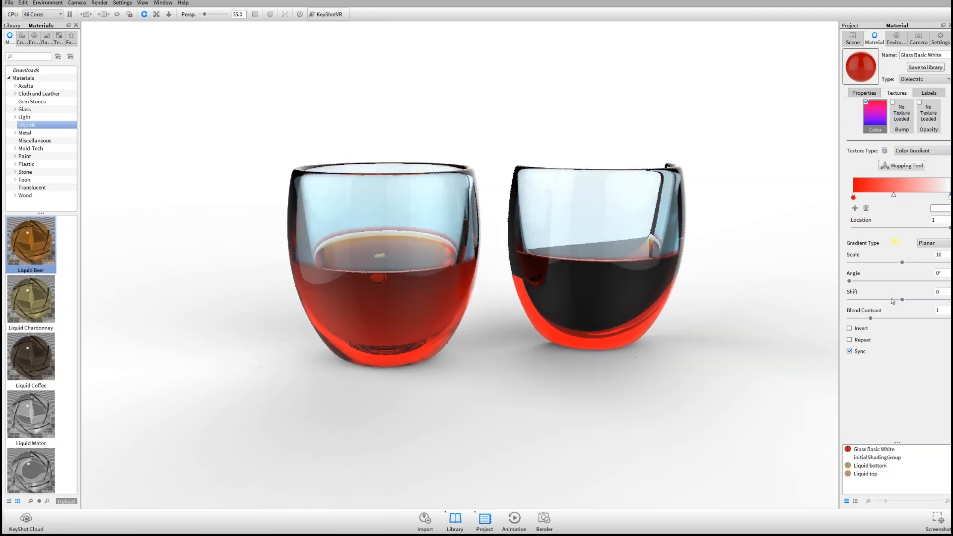
Step: Change the color of the tumbler gradient's start stop at location 0 to light blue
{"action": "left_click", "coordinate": [854, 199]}
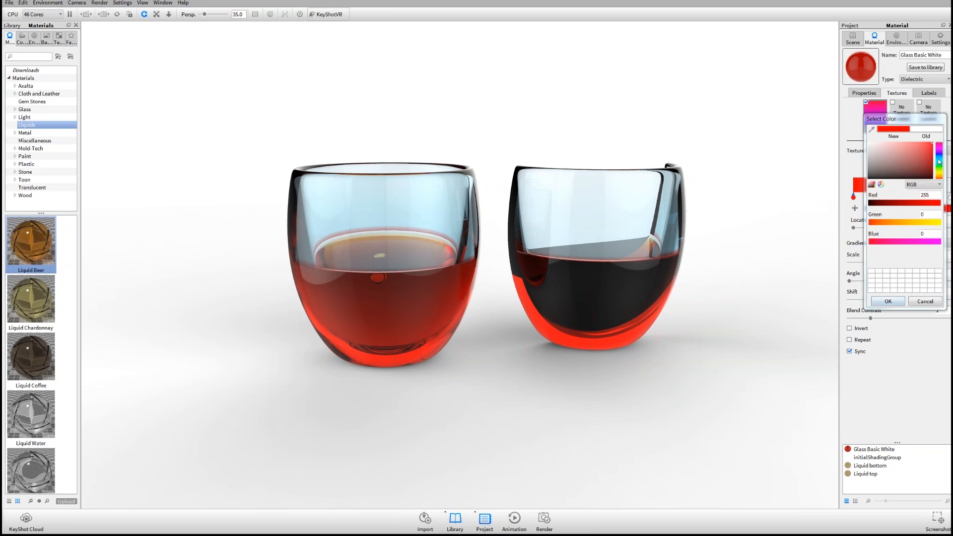
{"action": "left_click", "coordinate": [868, 146]}
{"action": "left_click_drag", "start_coordinate": [860, 152], "coordinate": [860, 160]}
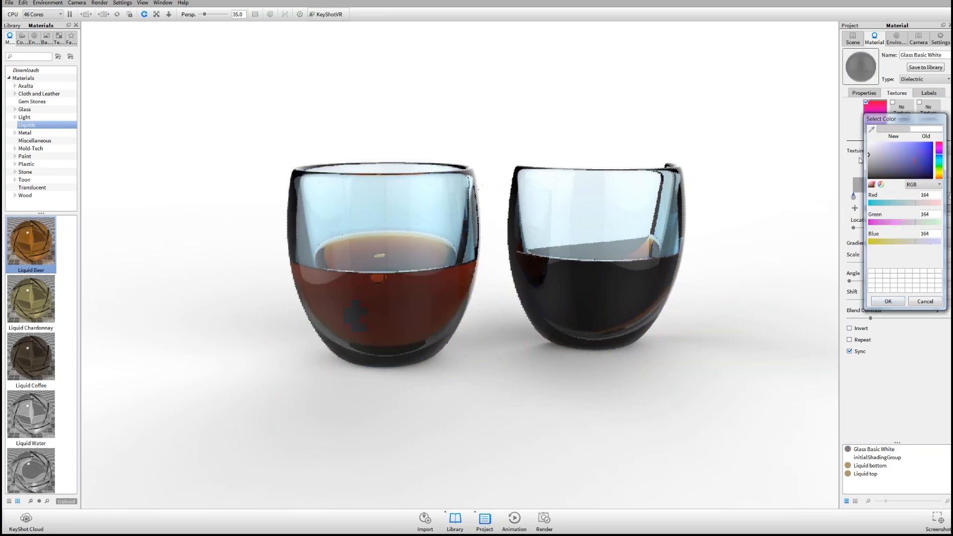
{"action": "left_click", "coordinate": [887, 144]}
{"action": "left_click", "coordinate": [939, 160]}
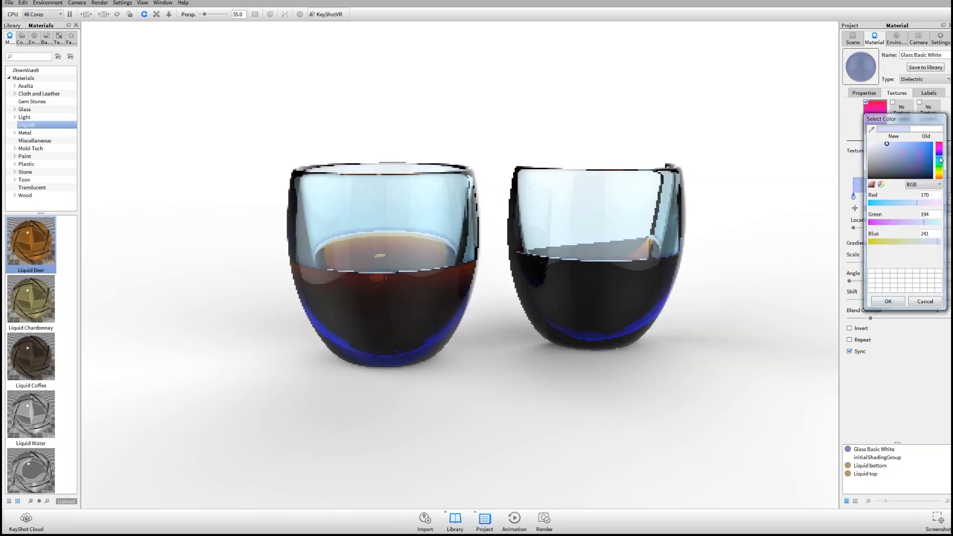
{"action": "left_click", "coordinate": [888, 301]}
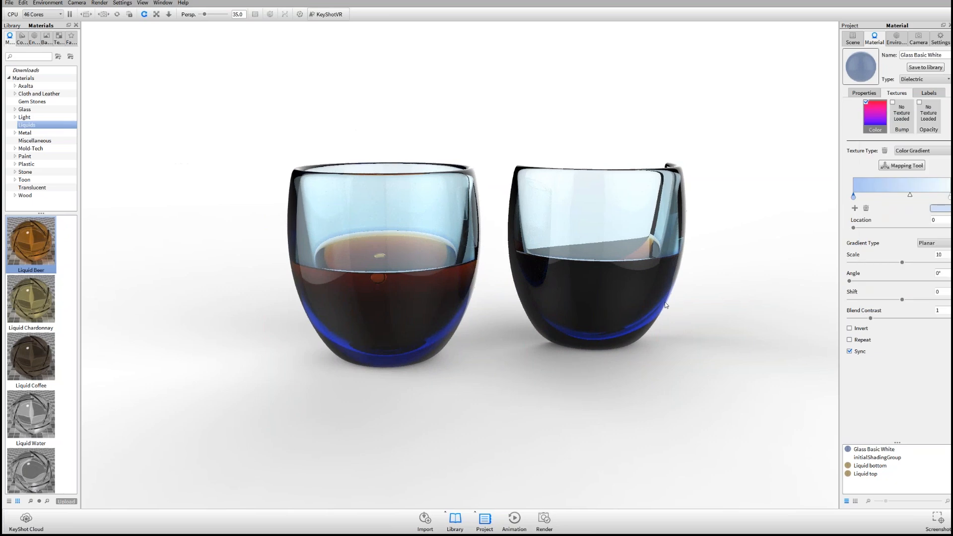
Step: Examine the blue gradient and the refraction of the liquid in both tumblers from lower, higher and closer viewpoints
{"action": "left_click_drag", "start_coordinate": [505, 301], "coordinate": [487, 296]}
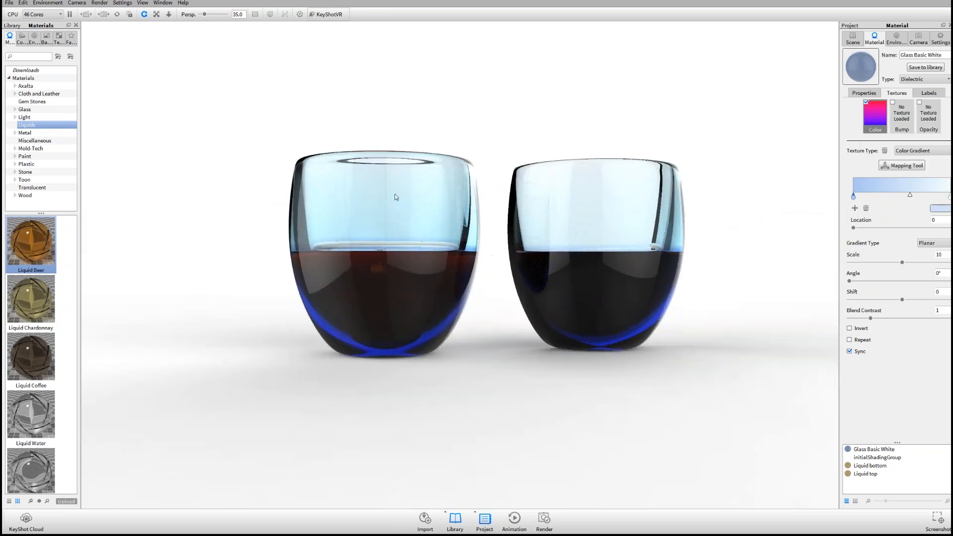
{"action": "mouse_move", "coordinate": [502, 300]}
{"action": "left_mouse_down"}
{"action": "mouse_move", "coordinate": [472, 332]}
{"action": "mouse_move", "coordinate": [472, 361]}
{"action": "mouse_move", "coordinate": [481, 343]}
{"action": "mouse_move", "coordinate": [548, 302]}
{"action": "mouse_move", "coordinate": [378, 331]}
{"action": "mouse_move", "coordinate": [501, 296]}
{"action": "left_mouse_up"}
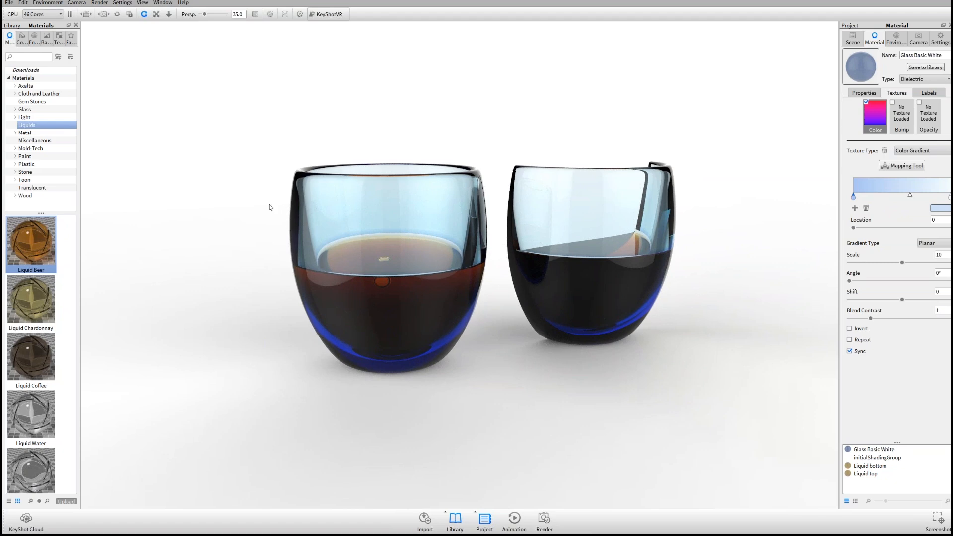
{"action": "left_click_drag", "start_coordinate": [668, 205], "coordinate": [666, 252]}
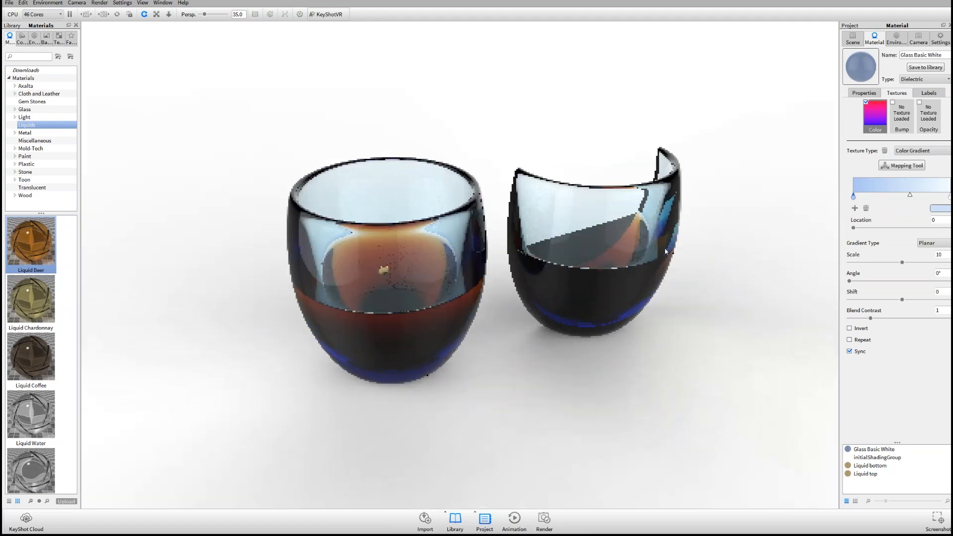
{"action": "scroll", "coordinate": [351, 260], "scroll_direction": "up", "scroll_amount": 2}
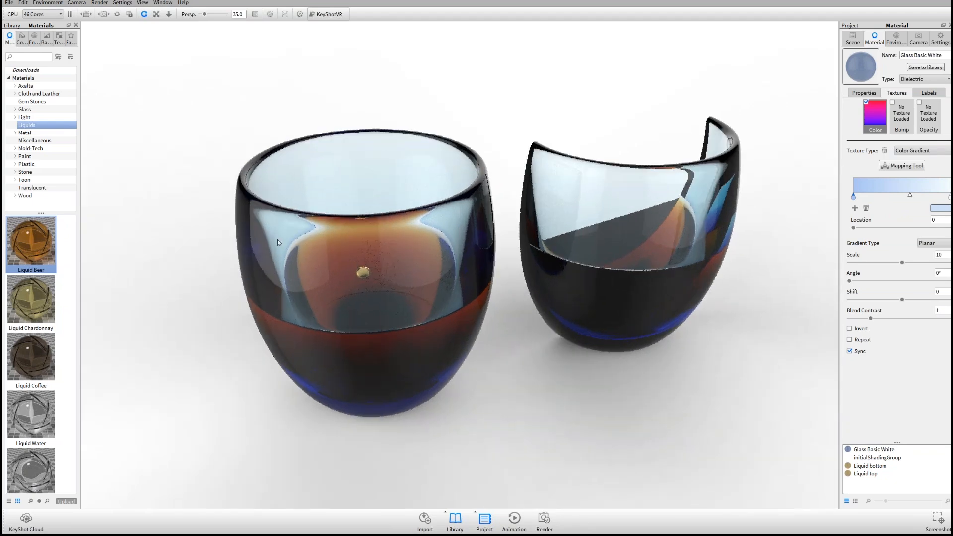
{"action": "left_click_drag", "start_coordinate": [278, 239], "coordinate": [345, 251]}
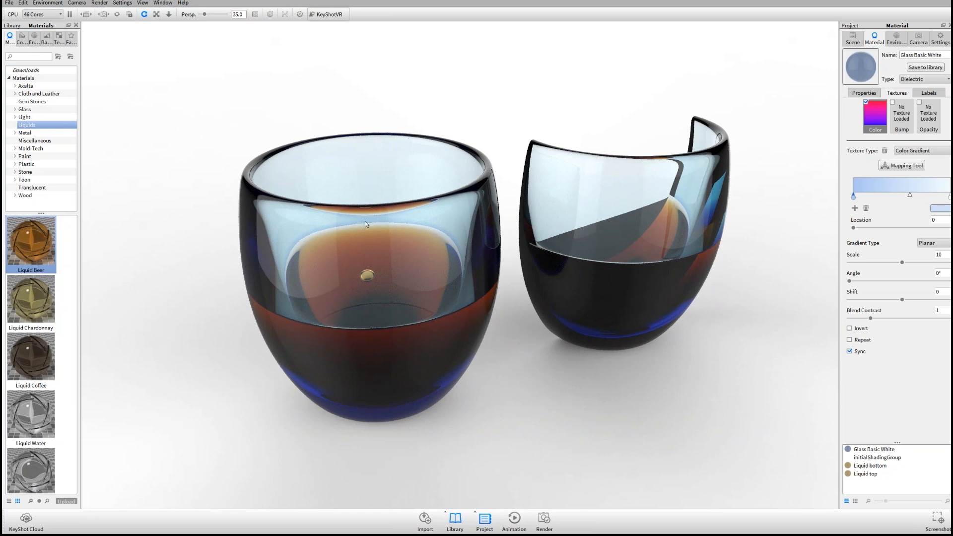
{"action": "left_click_drag", "start_coordinate": [365, 221], "coordinate": [490, 172]}
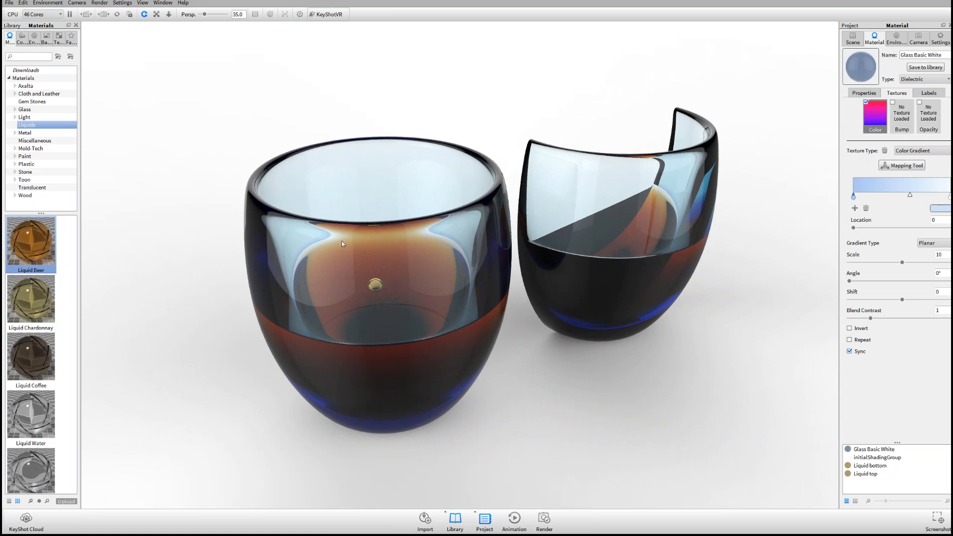
{"action": "left_click_drag", "start_coordinate": [541, 273], "coordinate": [325, 297]}
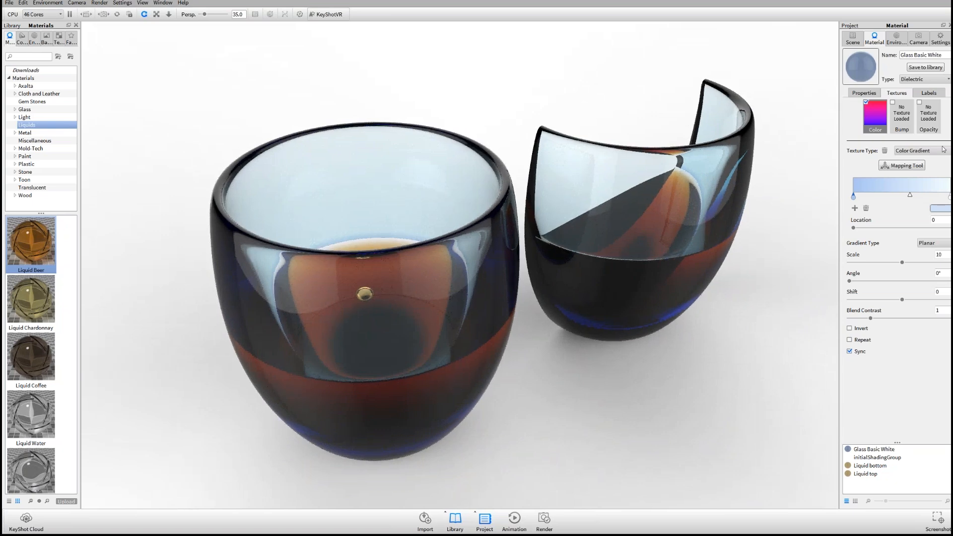
Step: Apply a Noise (Texture) procedural as the bump texture of the tumblers' dielectric glass
{"action": "left_click", "coordinate": [906, 122]}
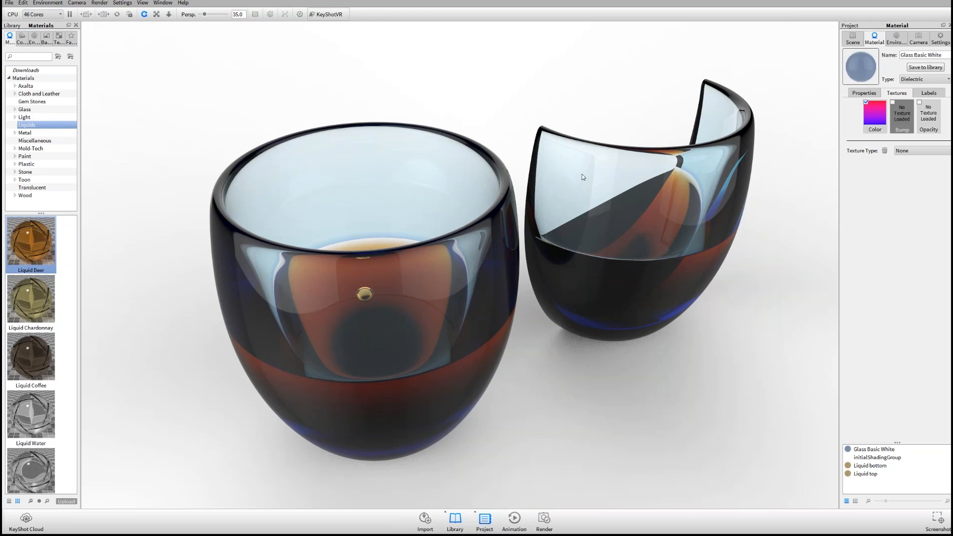
{"action": "left_click_drag", "start_coordinate": [617, 343], "coordinate": [571, 289]}
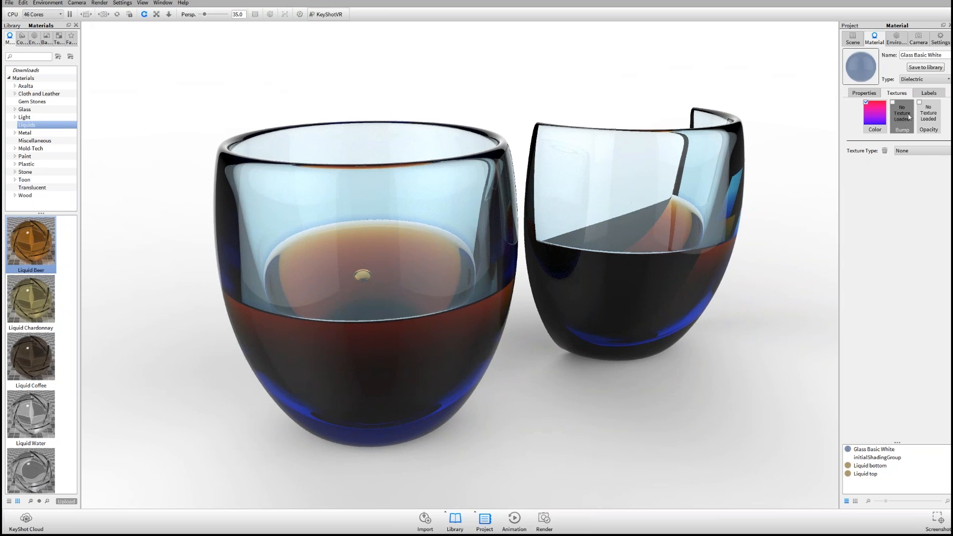
{"action": "left_click", "coordinate": [921, 153]}
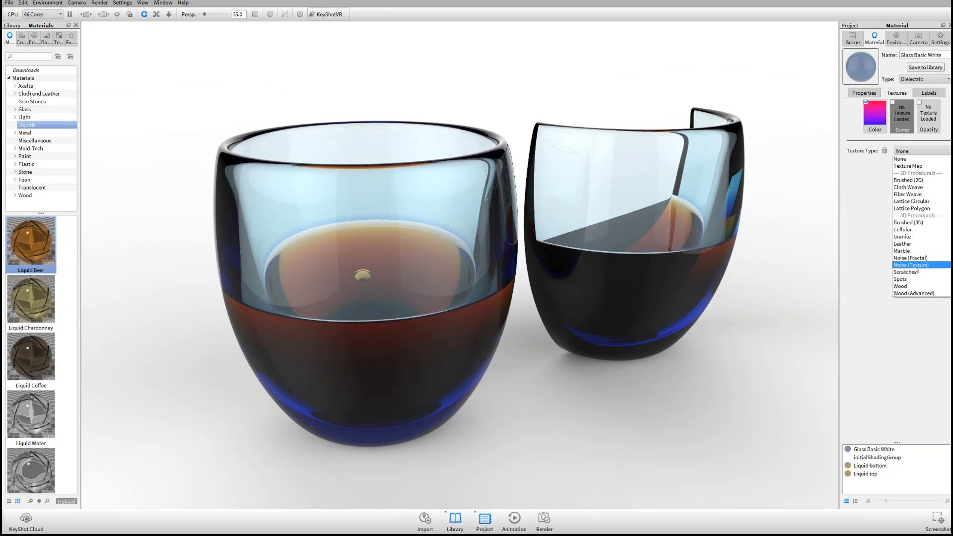
{"action": "left_click", "coordinate": [915, 267]}
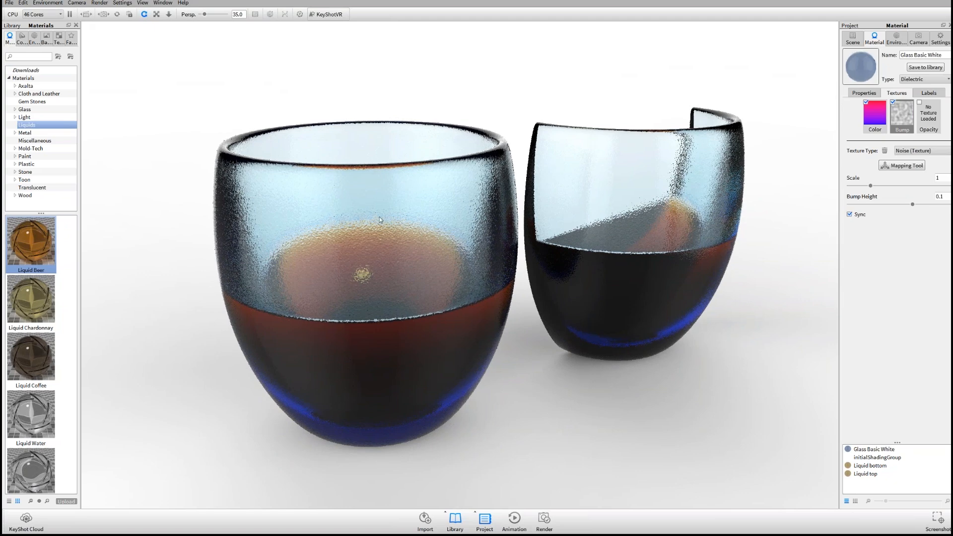
Step: Inspect the bumpy glass up close and set the scale of its noise bump texture to 10
{"action": "scroll", "coordinate": [379, 217], "scroll_direction": "up", "scroll_amount": 3}
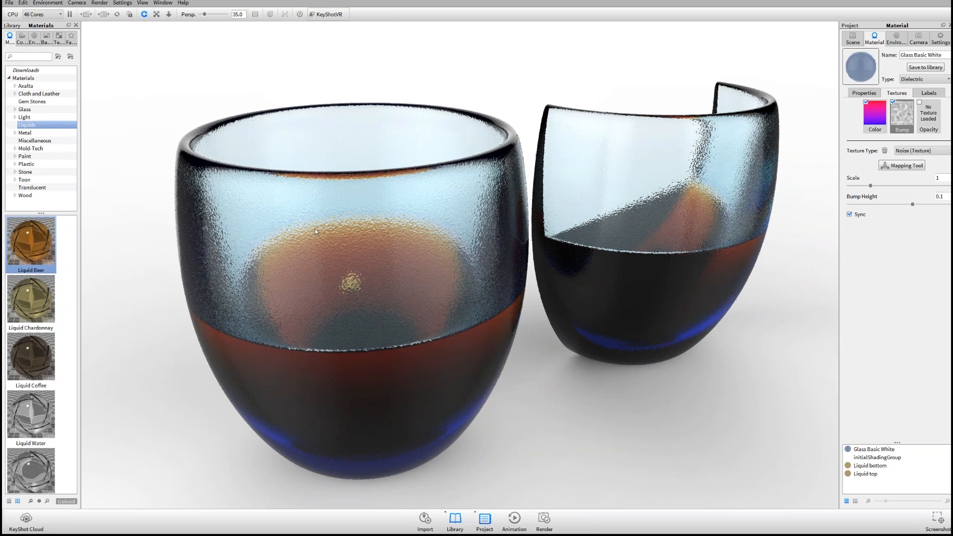
{"action": "scroll", "coordinate": [315, 229], "scroll_direction": "up", "scroll_amount": 2}
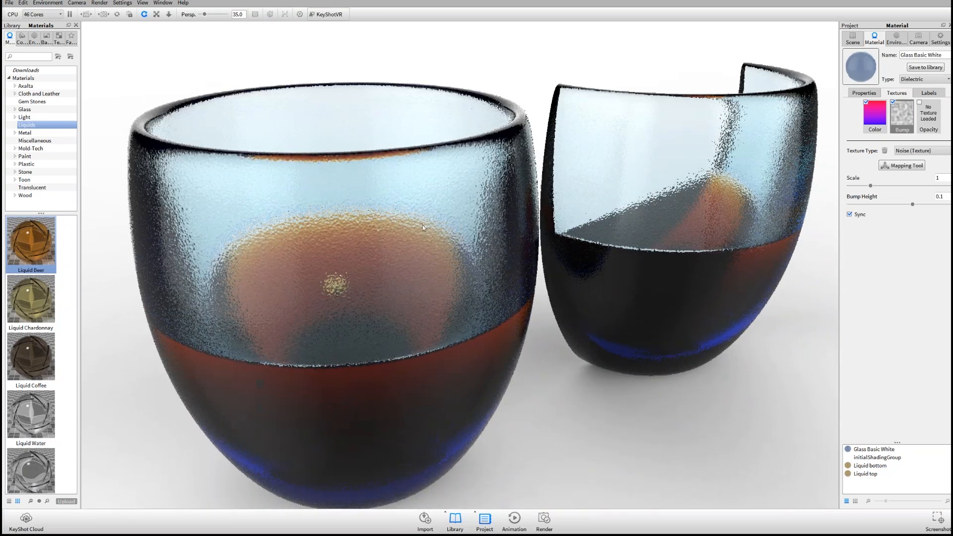
{"action": "scroll", "coordinate": [422, 227], "scroll_direction": "up", "scroll_amount": 2}
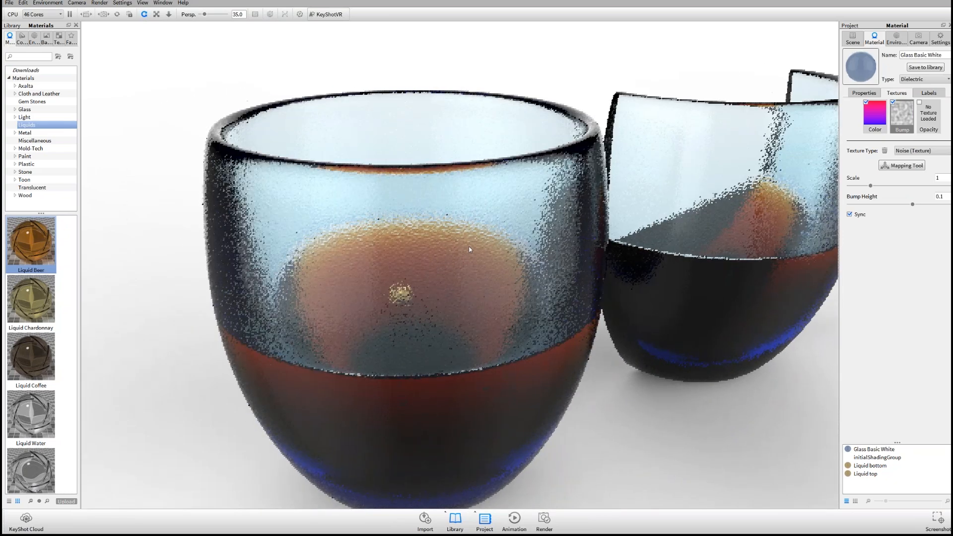
{"action": "scroll", "coordinate": [270, 254], "scroll_direction": "up", "scroll_amount": 2}
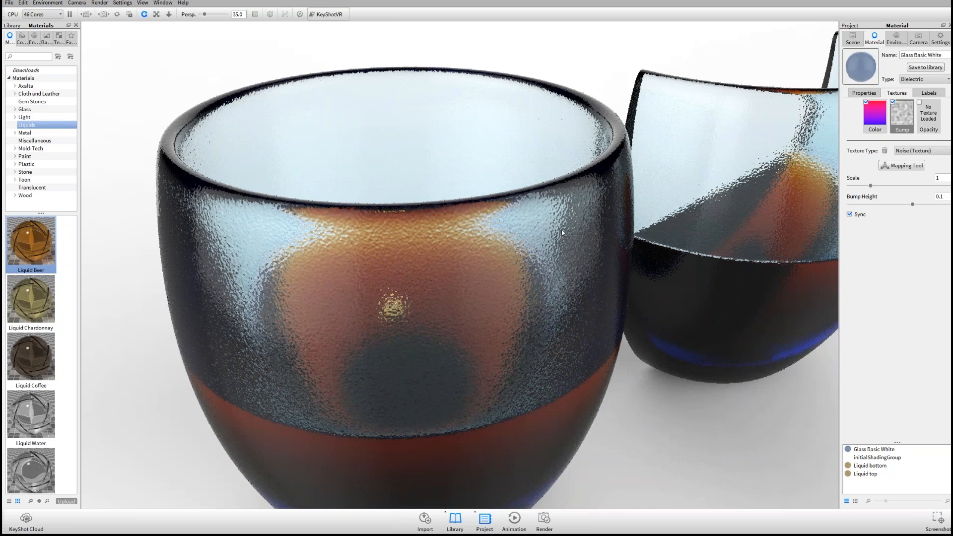
{"action": "left_click_drag", "start_coordinate": [441, 304], "coordinate": [545, 242]}
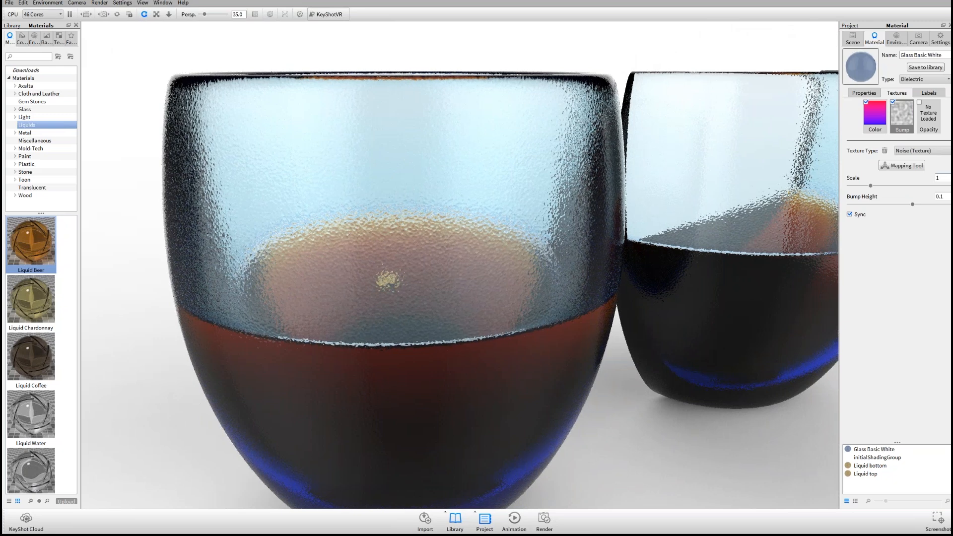
{"action": "type", "text": "0"}
{"action": "key", "text": "Tab"}
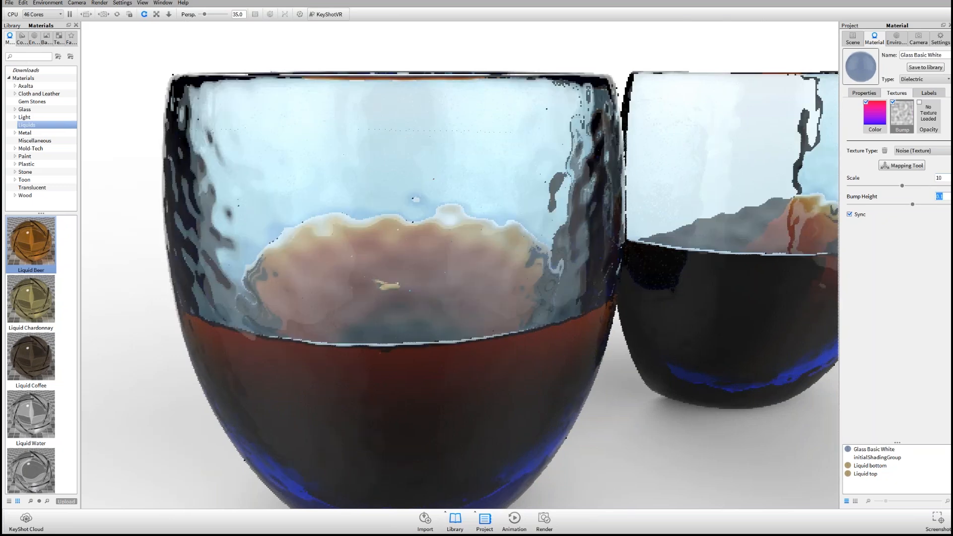
Step: Set the noise bump texture's scale to 50 and check the distortion on both tumblers
{"action": "key", "text": "shift+Tab"}
{"action": "type", "text": "50"}
{"action": "key", "text": "Tab"}
{"action": "scroll", "coordinate": [438, 205], "scroll_direction": "down", "scroll_amount": 5}
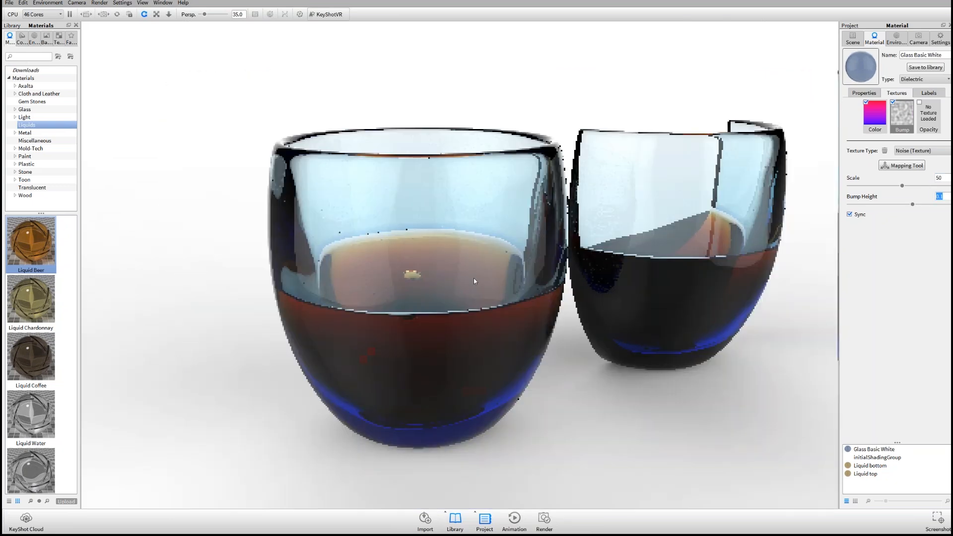
{"action": "left_click_drag", "start_coordinate": [508, 290], "coordinate": [540, 172]}
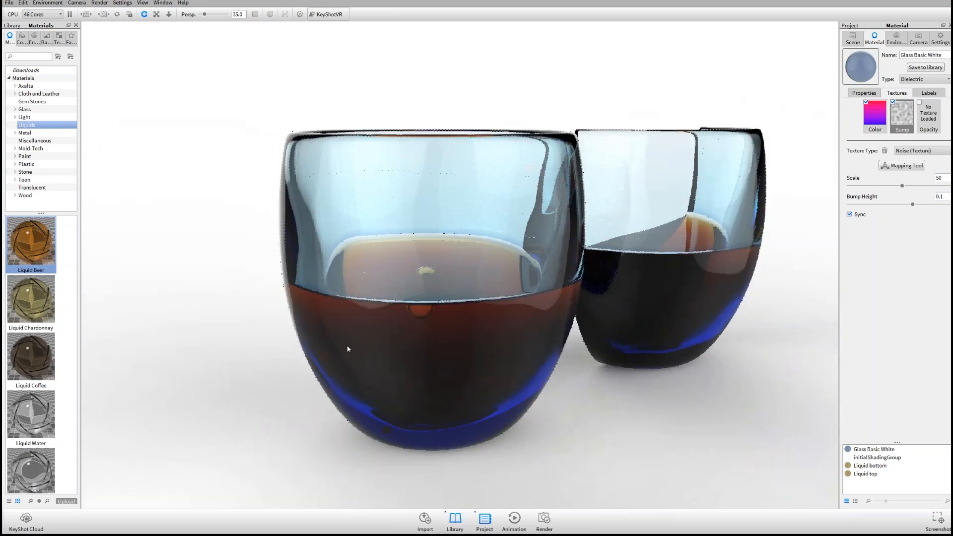
{"action": "left_click_drag", "start_coordinate": [662, 296], "coordinate": [745, 159]}
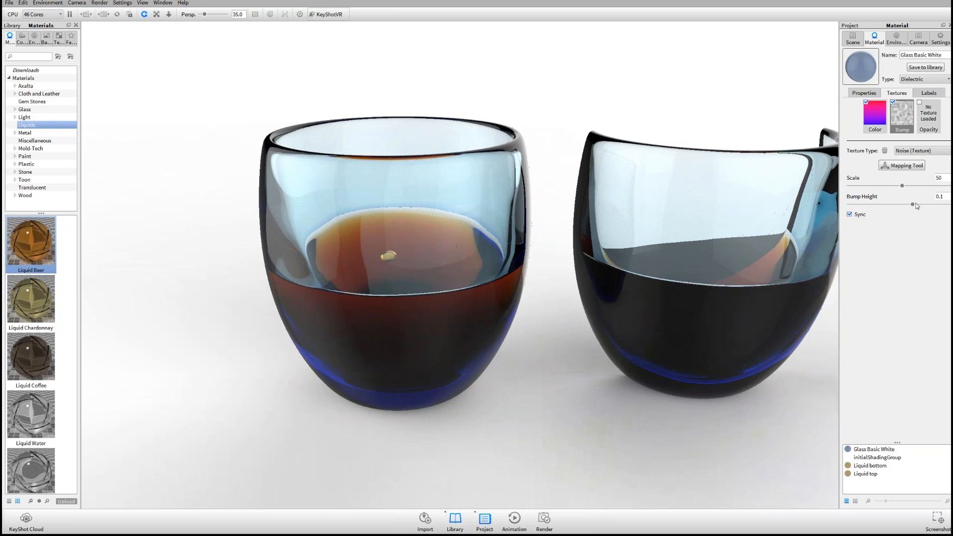
Step: Try the noise bump texture at bump heights of 0.005 and 0.15 and check the distortion on both tumblers
{"action": "left_click_drag", "start_coordinate": [913, 204], "coordinate": [904, 208]}
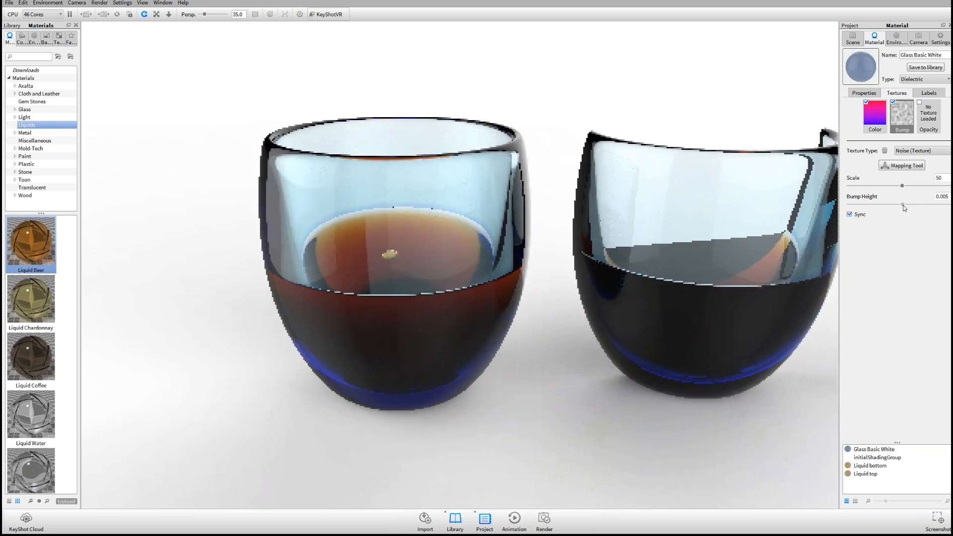
{"action": "left_click_drag", "start_coordinate": [904, 208], "coordinate": [921, 207]}
{"action": "left_click_drag", "start_coordinate": [389, 266], "coordinate": [462, 269]}
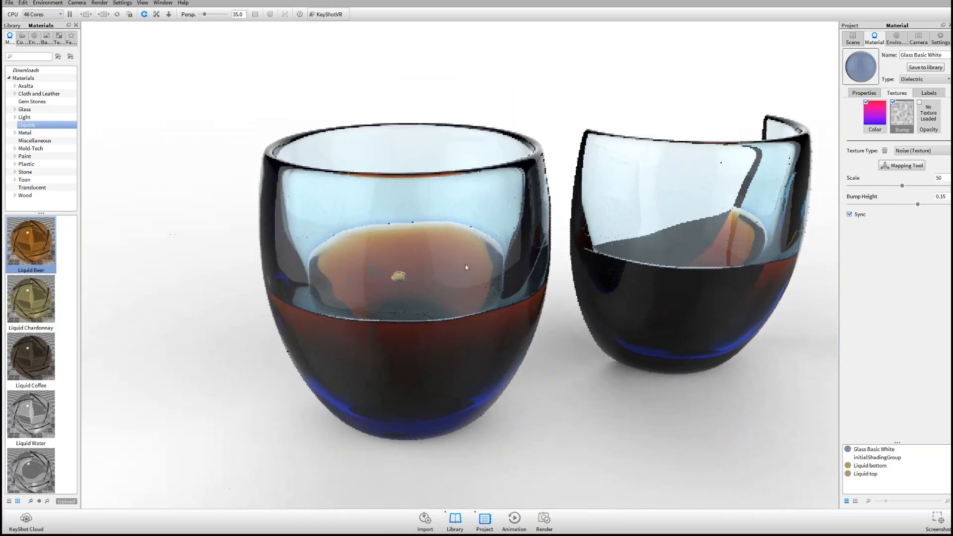
{"action": "left_click_drag", "start_coordinate": [465, 260], "coordinate": [478, 272]}
Step: Reduce the scale of the glass's noise bump texture to 2.1 and further to 0.4, checking the surface grain
{"action": "left_click_drag", "start_coordinate": [901, 185], "coordinate": [851, 188]}
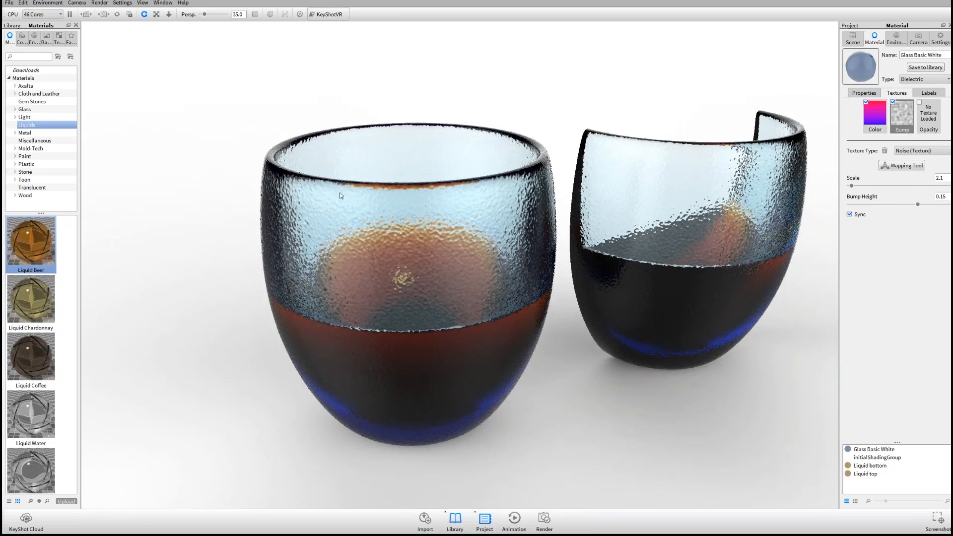
{"action": "scroll", "coordinate": [340, 192], "scroll_direction": "up", "scroll_amount": 3}
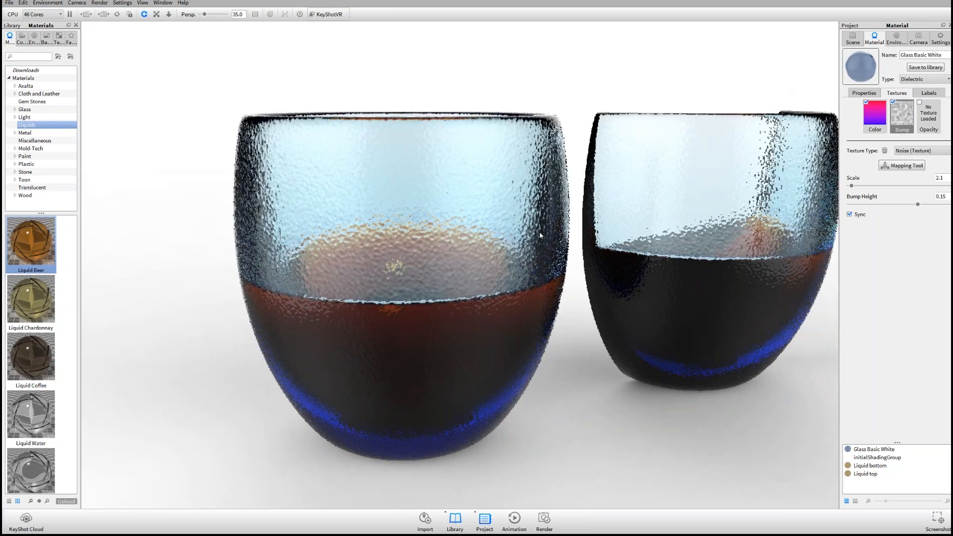
{"action": "left_click_drag", "start_coordinate": [852, 187], "coordinate": [850, 186]}
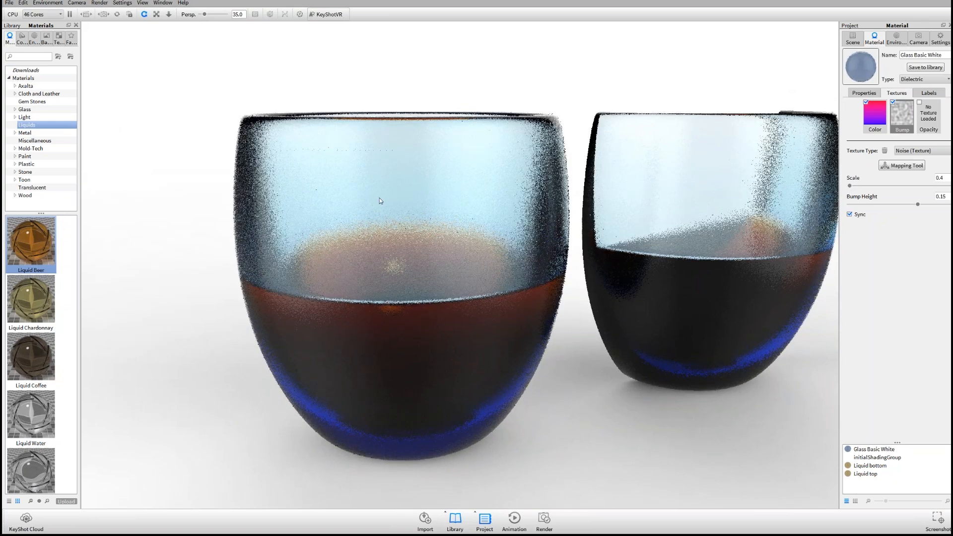
Step: Examine the fine noise bump around the whole tumbler's rim and upper wall from higher and much closer viewpoints
{"action": "left_click_drag", "start_coordinate": [380, 201], "coordinate": [432, 243]}
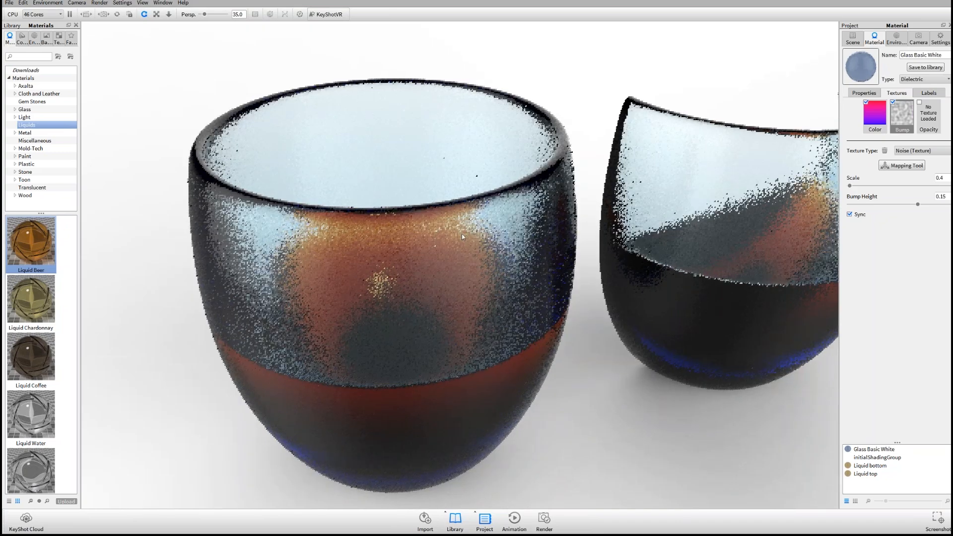
{"action": "right_click", "coordinate": [330, 216]}
{"action": "left_click", "coordinate": [374, 371]}
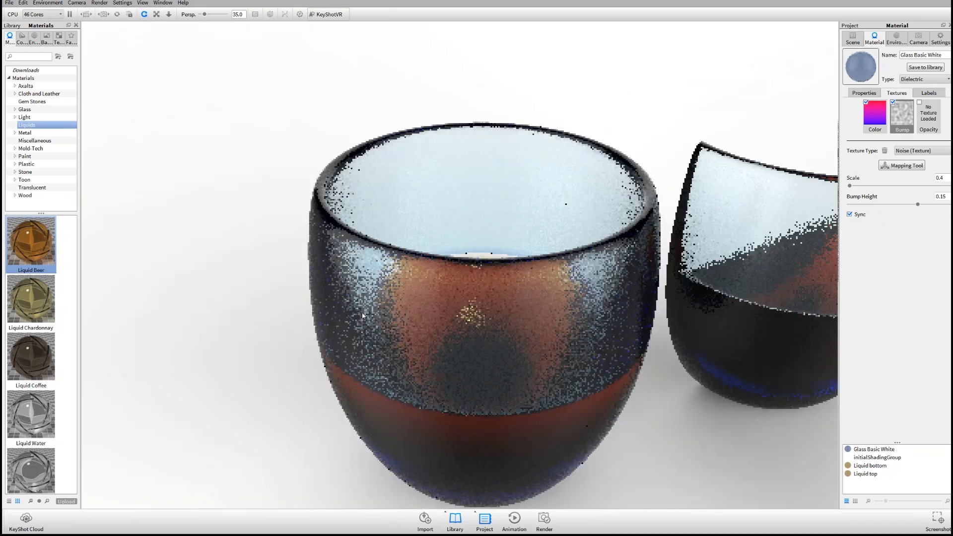
{"action": "scroll", "coordinate": [397, 287], "scroll_direction": "up", "scroll_amount": 3}
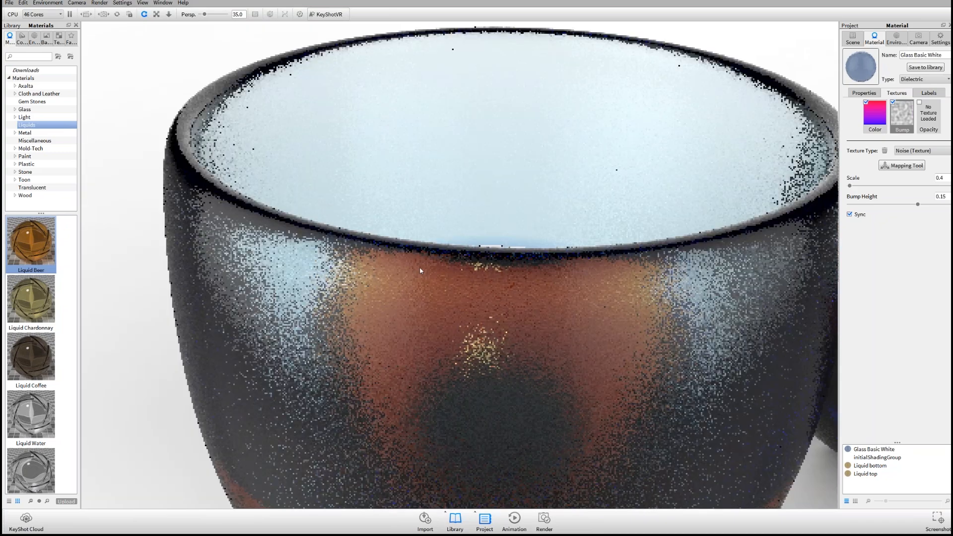
{"action": "scroll", "coordinate": [440, 253], "scroll_direction": "up", "scroll_amount": 3}
{"action": "left_click_drag", "start_coordinate": [440, 251], "coordinate": [446, 362]}
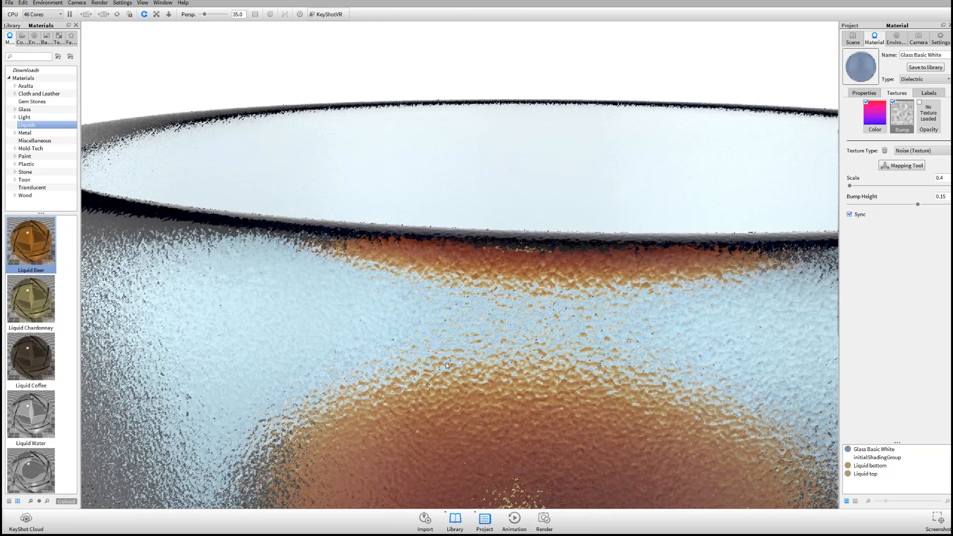
{"action": "scroll", "coordinate": [446, 362], "scroll_direction": "up", "scroll_amount": 3}
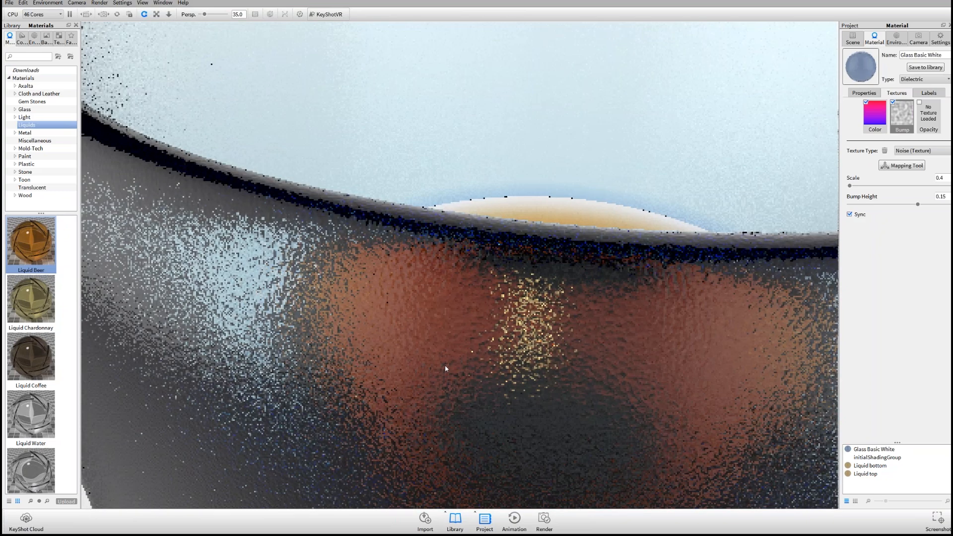
Step: Lower the bump height of the glass's noise texture, trying 0.02 and settling on 0.05
{"action": "left_click_drag", "start_coordinate": [918, 204], "coordinate": [907, 205]}
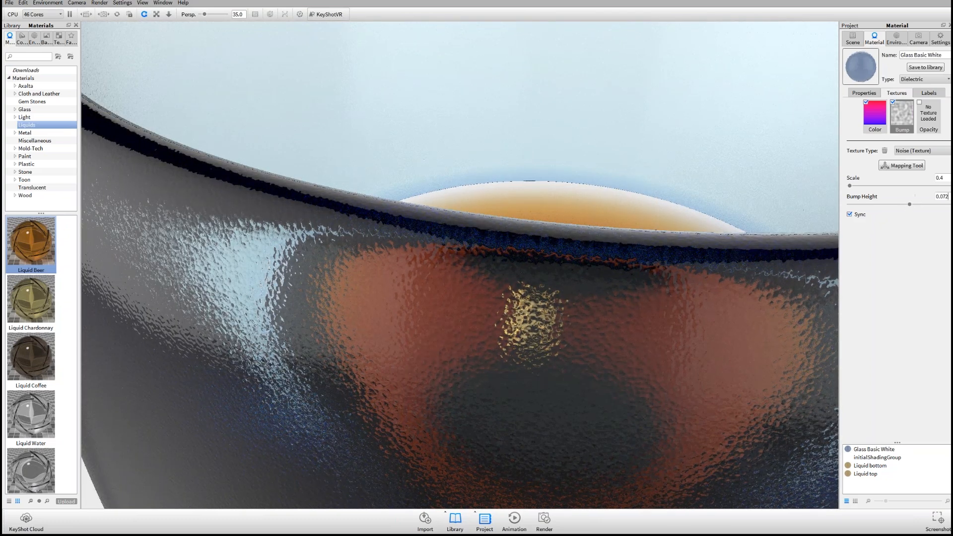
{"action": "key", "text": "ctrl+a"}
{"action": "type", "text": "0.02"}
{"action": "key", "text": "Tab"}
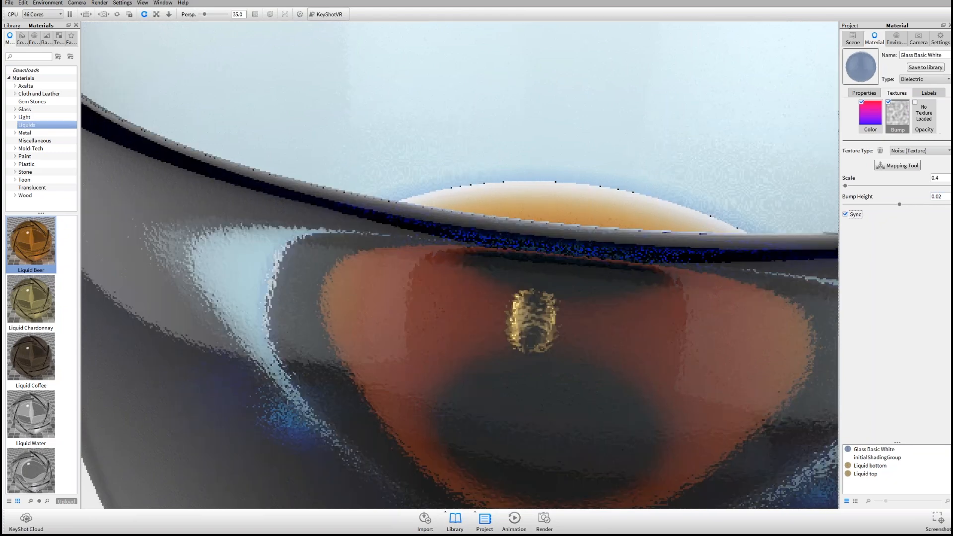
{"action": "key", "text": "shift+Tab"}
{"action": "type", "text": "0.05"}
{"action": "key", "text": "Tab"}
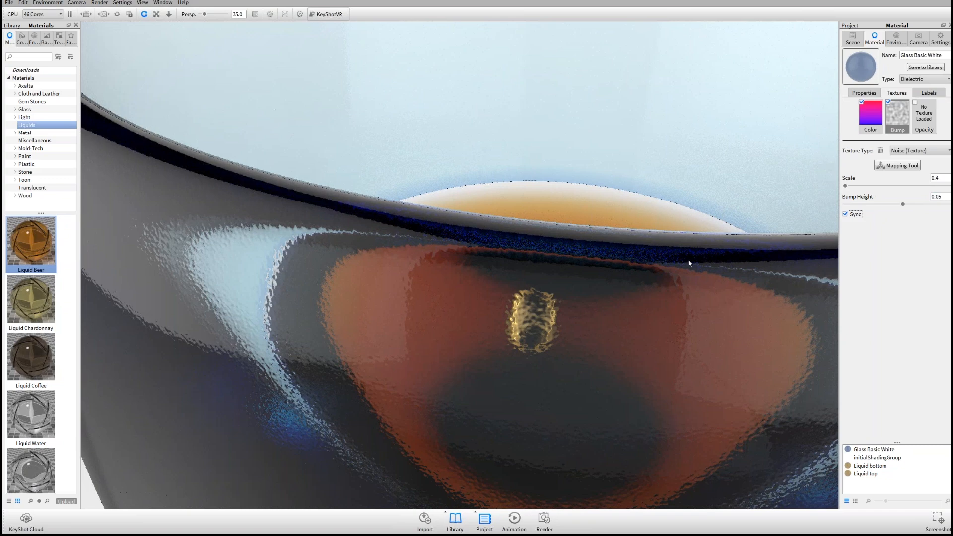
Step: Examine the softened bump on the rim up close and on both tumblers from farther, lower and higher viewpoints
{"action": "left_click_drag", "start_coordinate": [593, 236], "coordinate": [367, 276]}
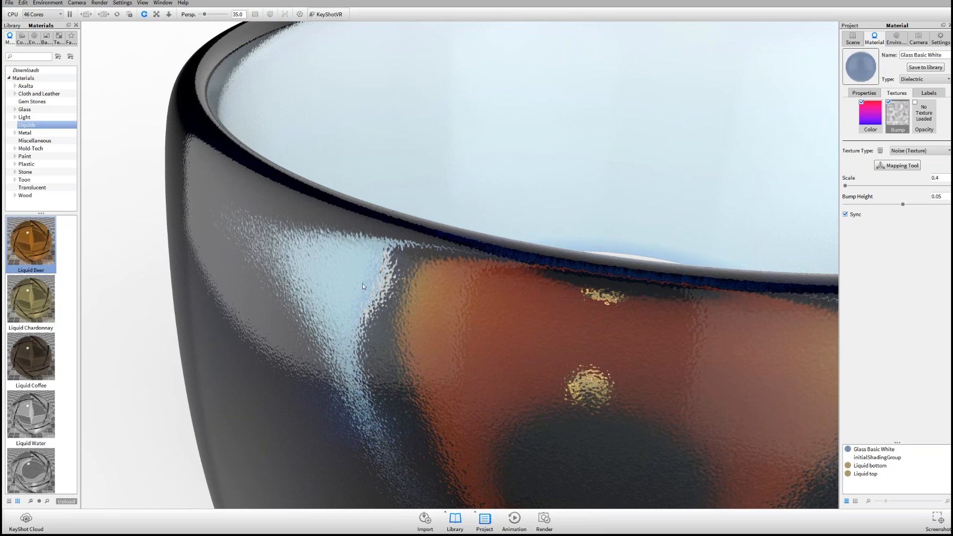
{"action": "scroll", "coordinate": [470, 290], "scroll_direction": "down", "scroll_amount": 2}
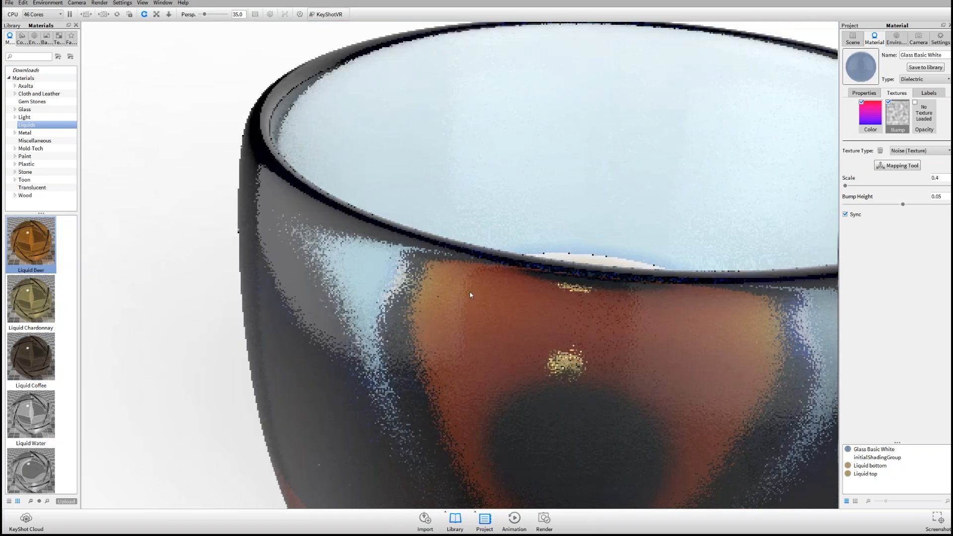
{"action": "scroll", "coordinate": [469, 292], "scroll_direction": "down", "scroll_amount": 6}
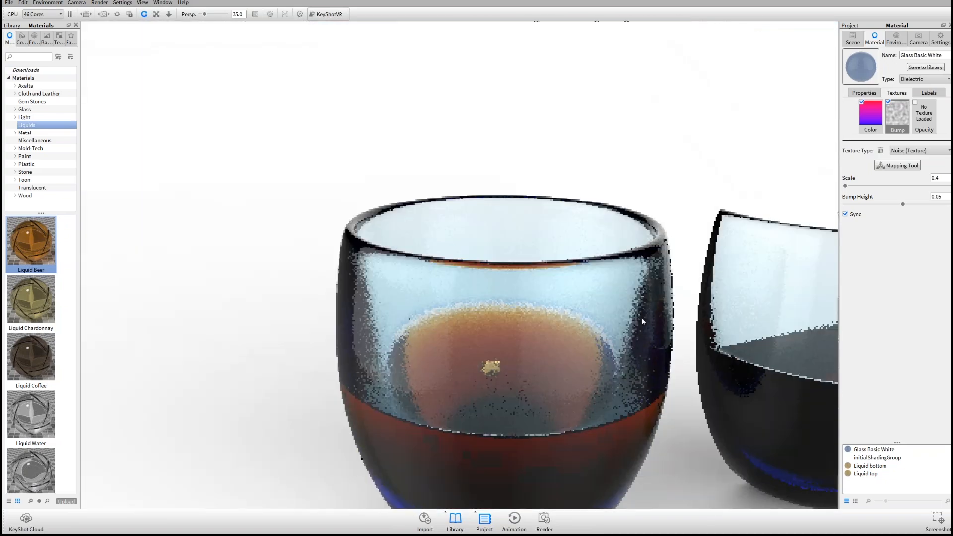
{"action": "scroll", "coordinate": [630, 340], "scroll_direction": "down", "scroll_amount": 1}
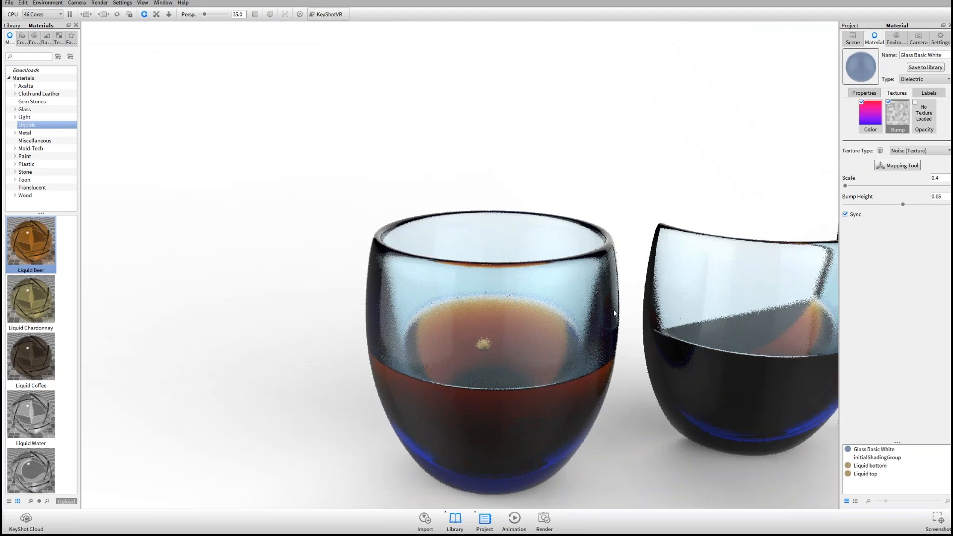
{"action": "scroll", "coordinate": [471, 284], "scroll_direction": "down", "scroll_amount": 1}
{"action": "middle_click_drag", "start_coordinate": [470, 284], "coordinate": [415, 266]}
{"action": "left_click_drag", "start_coordinate": [415, 266], "coordinate": [473, 175]}
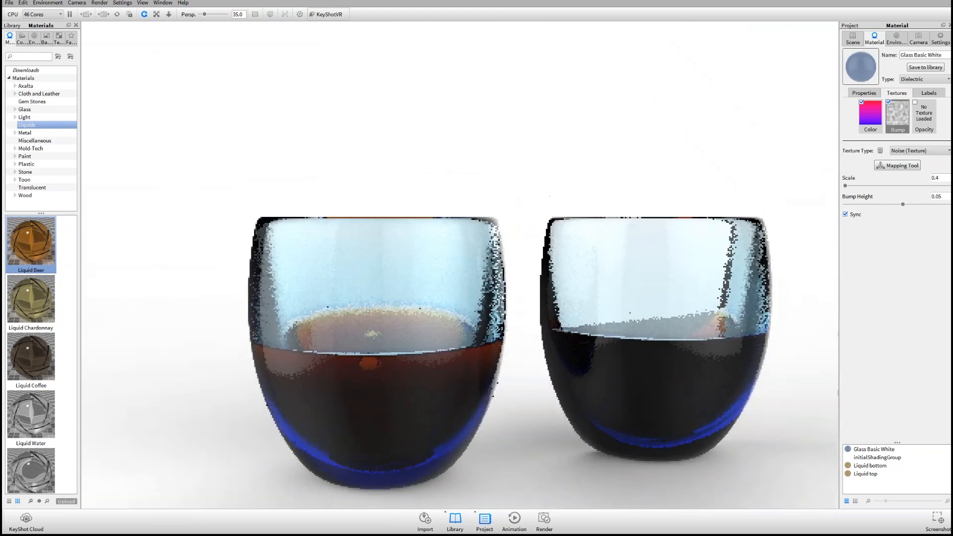
{"action": "scroll", "coordinate": [481, 206], "scroll_direction": "up", "scroll_amount": 1}
{"action": "middle_click_drag", "start_coordinate": [467, 185], "coordinate": [440, 138]}
{"action": "left_click_drag", "start_coordinate": [441, 137], "coordinate": [451, 204]}
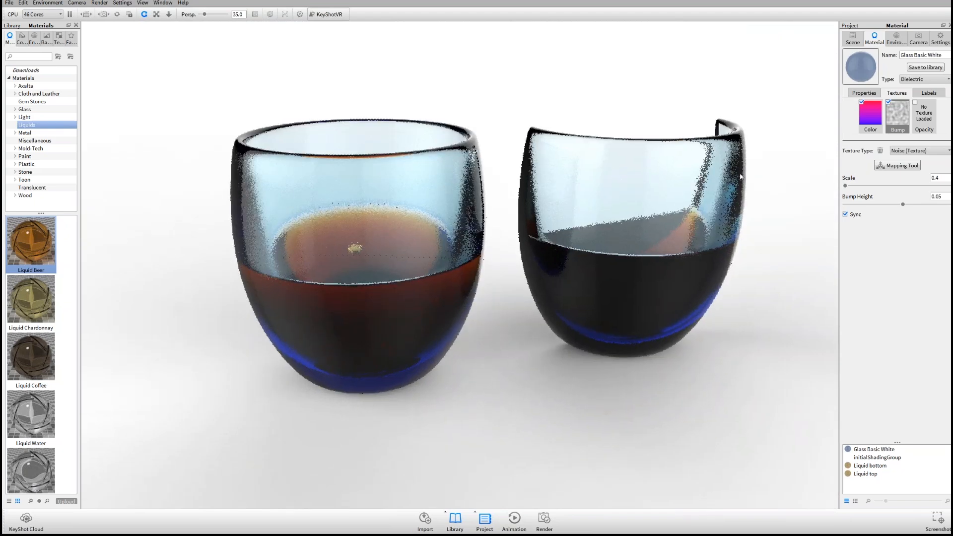
Step: Set the color density of the tumblers' dielectric glass to 3.585 and check its tint from a lower viewpoint
{"action": "left_click", "coordinate": [864, 93]}
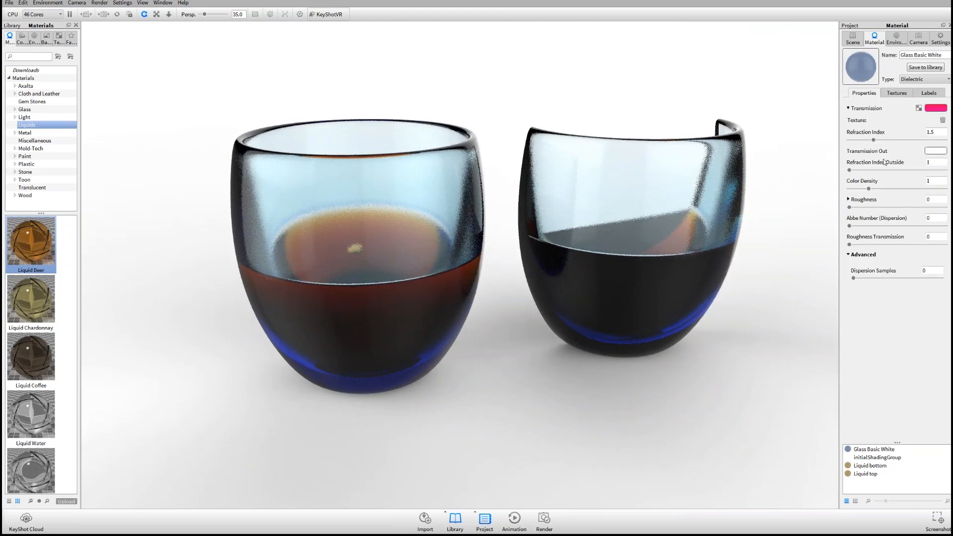
{"action": "left_click_drag", "start_coordinate": [869, 189], "coordinate": [919, 190]}
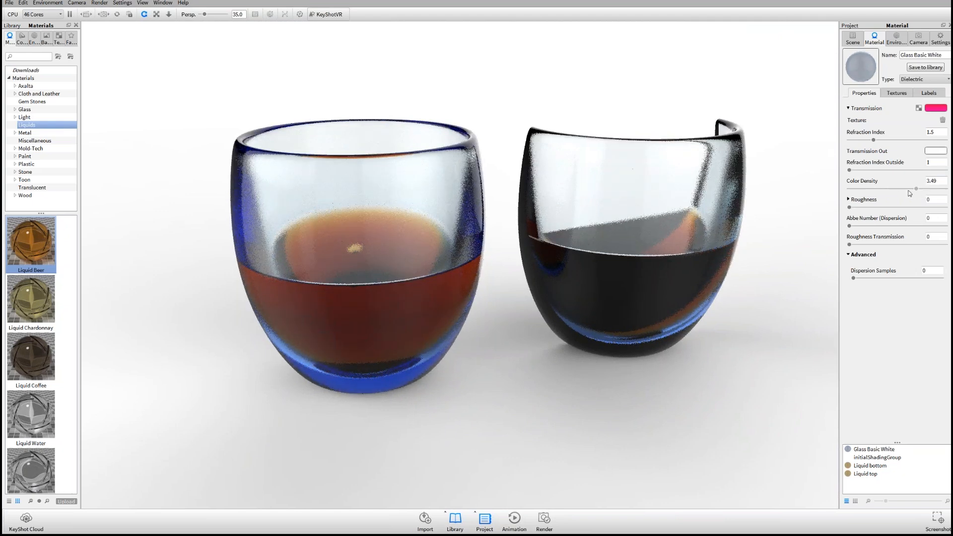
{"action": "left_click_drag", "start_coordinate": [598, 217], "coordinate": [611, 197]}
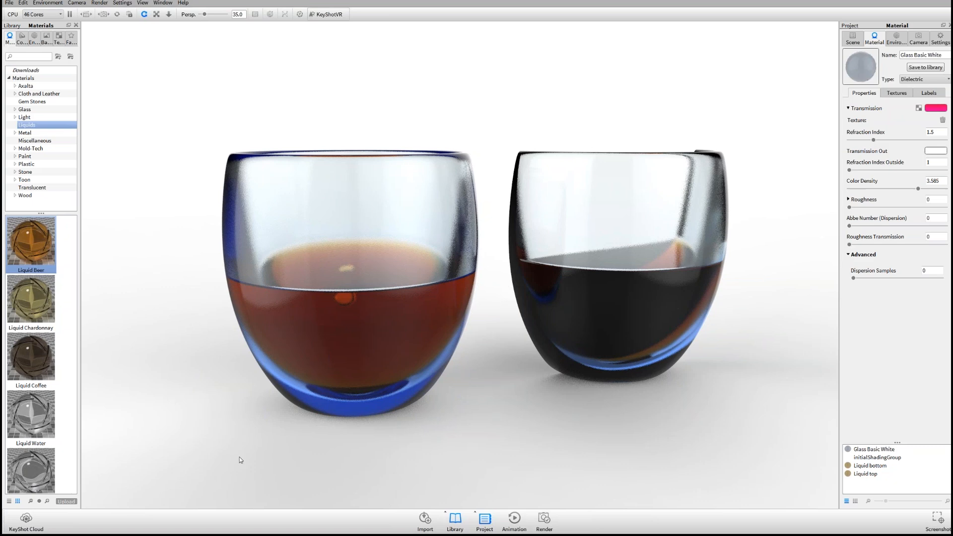
Step: Switch to Internet Explorer, search Google for "caustics" and open the Wikipedia article Caustic (optics)
{"action": "key", "text": "super"}
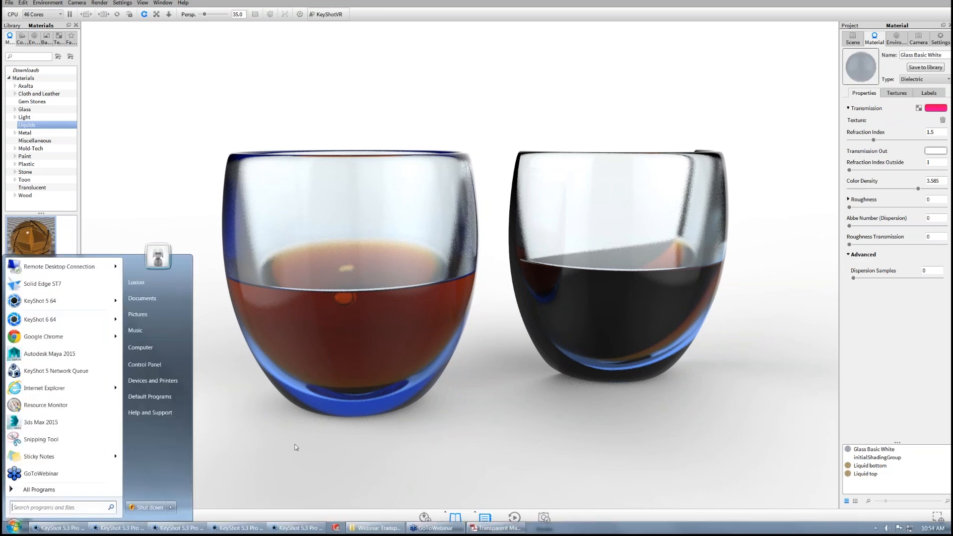
{"action": "left_click", "coordinate": [44, 388]}
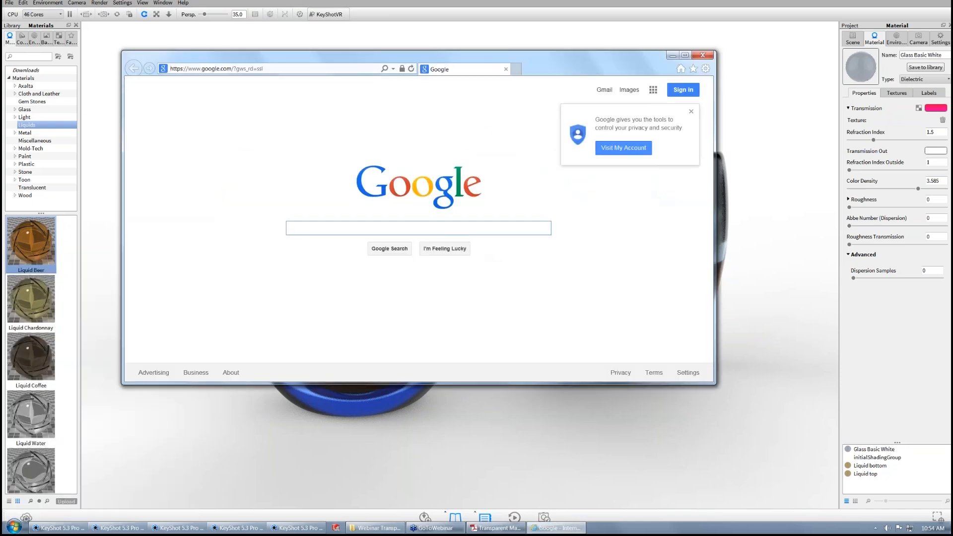
{"action": "type", "text": "caustics"}
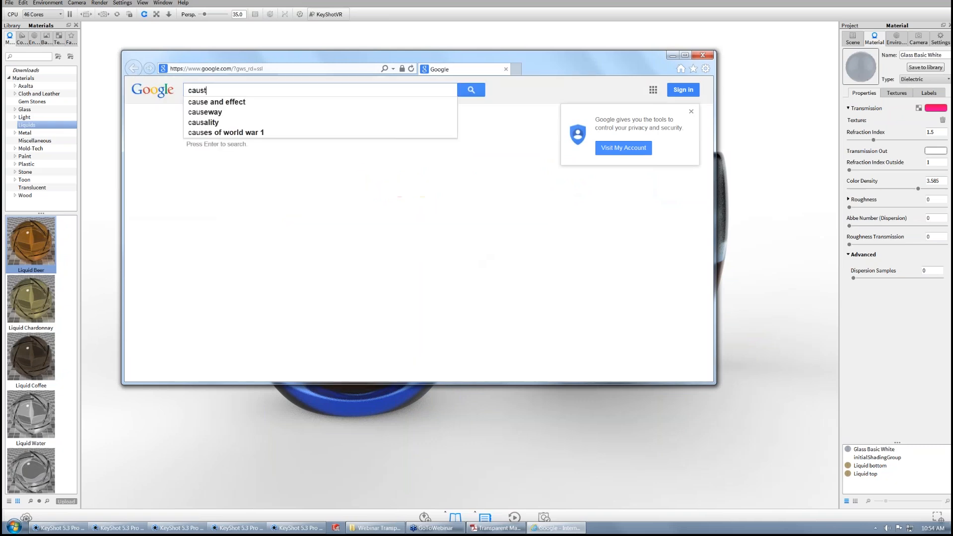
{"action": "key", "text": "Return"}
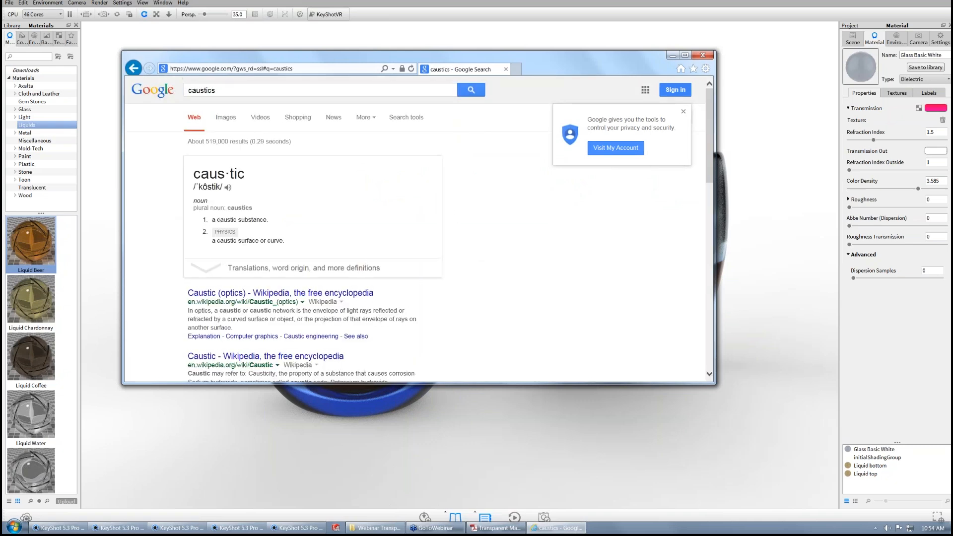
{"action": "left_click", "coordinate": [268, 293]}
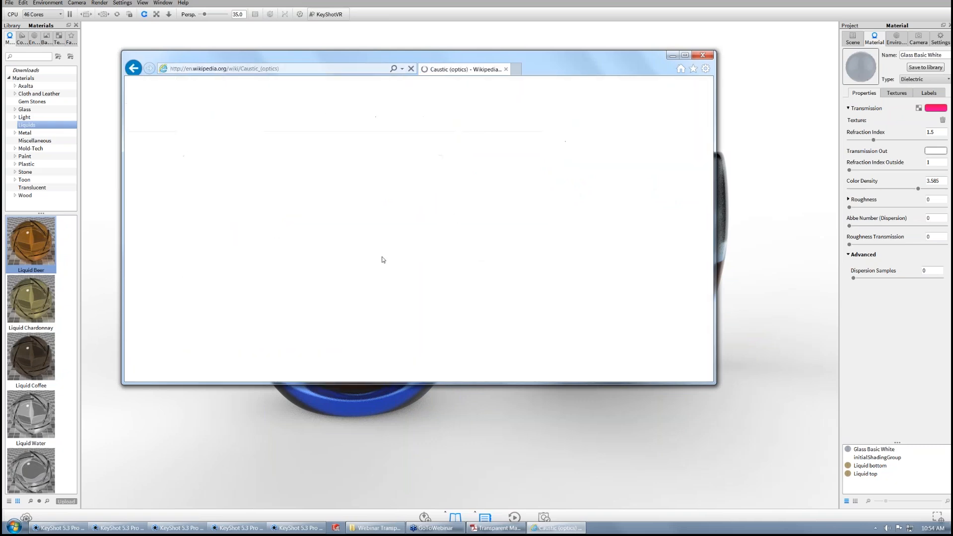
Step: Dock the browser beside the render and examine the article's example images of caustics from glass and water
{"action": "key", "text": "super+Left"}
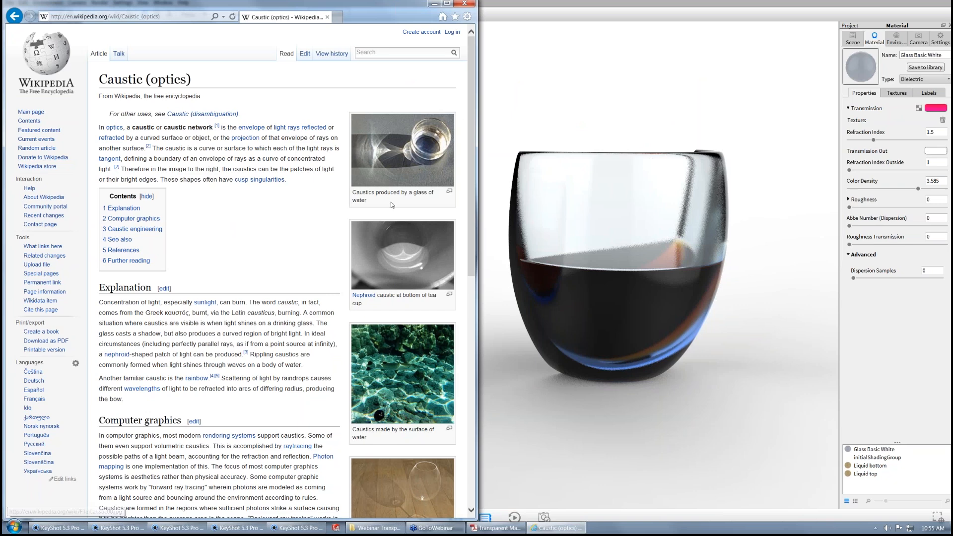
{"action": "scroll", "coordinate": [392, 204], "scroll_direction": "down", "scroll_amount": 1}
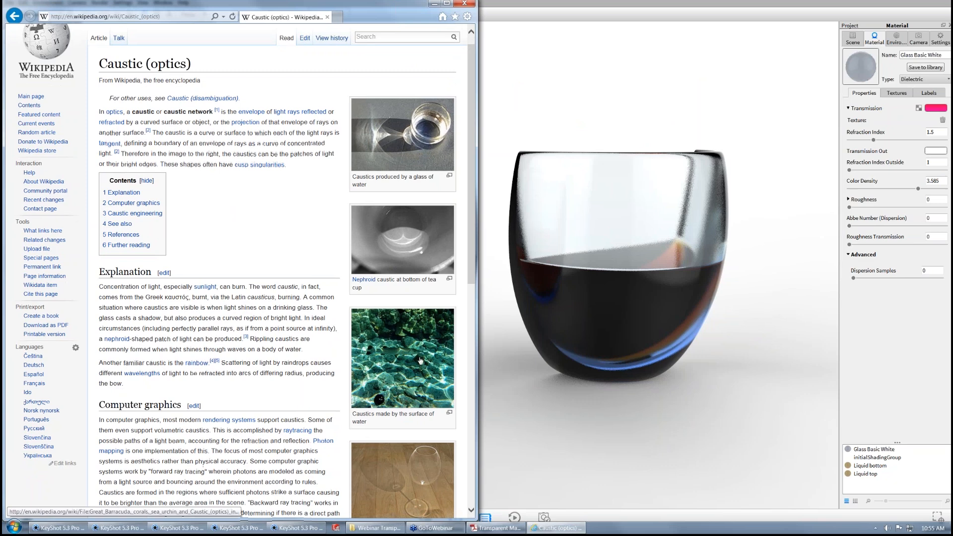
{"action": "scroll", "coordinate": [419, 347], "scroll_direction": "down", "scroll_amount": 3}
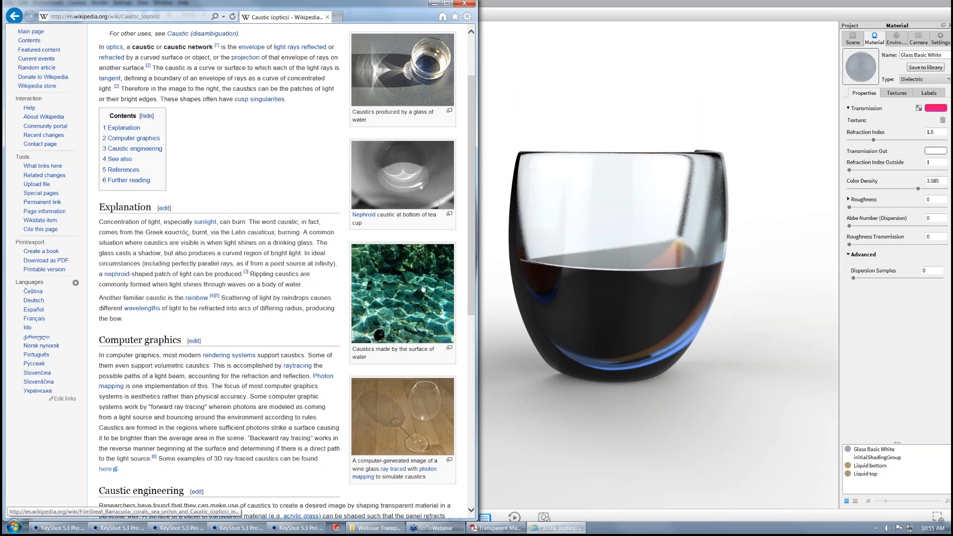
{"action": "scroll", "coordinate": [422, 287], "scroll_direction": "down", "scroll_amount": 3}
{"action": "scroll", "coordinate": [402, 288], "scroll_direction": "up", "scroll_amount": 4}
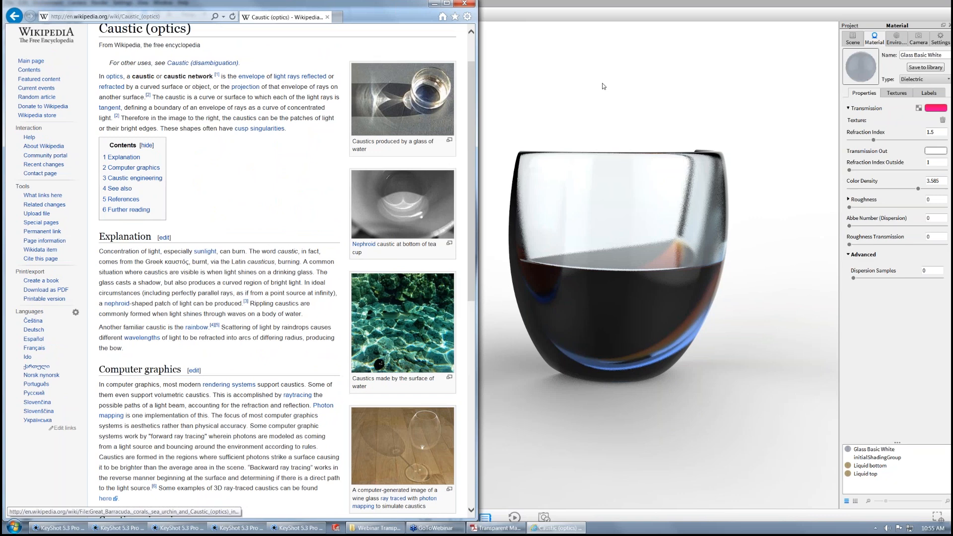
Step: Switch back to KeyShot, turn Focused Caustics on and off again, and view both tumblers from a higher viewpoint
{"action": "key", "text": "alt+Tab"}
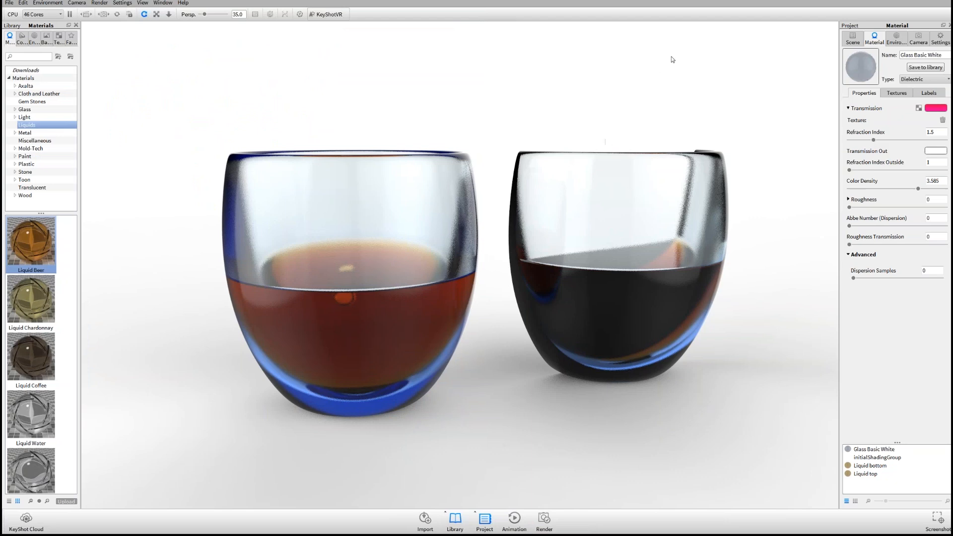
{"action": "left_click", "coordinate": [940, 39]}
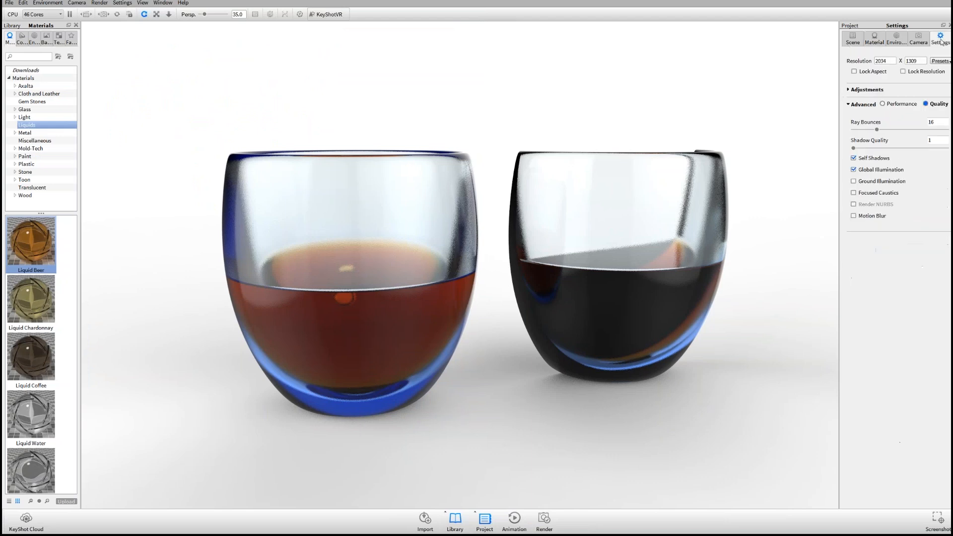
{"action": "left_click", "coordinate": [878, 193]}
{"action": "left_click", "coordinate": [882, 196]}
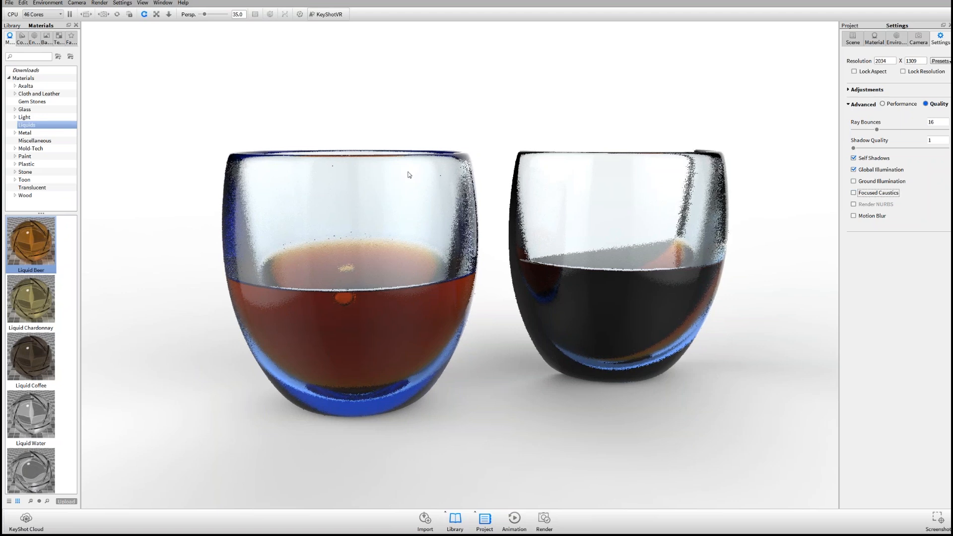
{"action": "scroll", "coordinate": [411, 170], "scroll_direction": "down", "scroll_amount": 2}
{"action": "left_click_drag", "start_coordinate": [539, 110], "coordinate": [555, 147]}
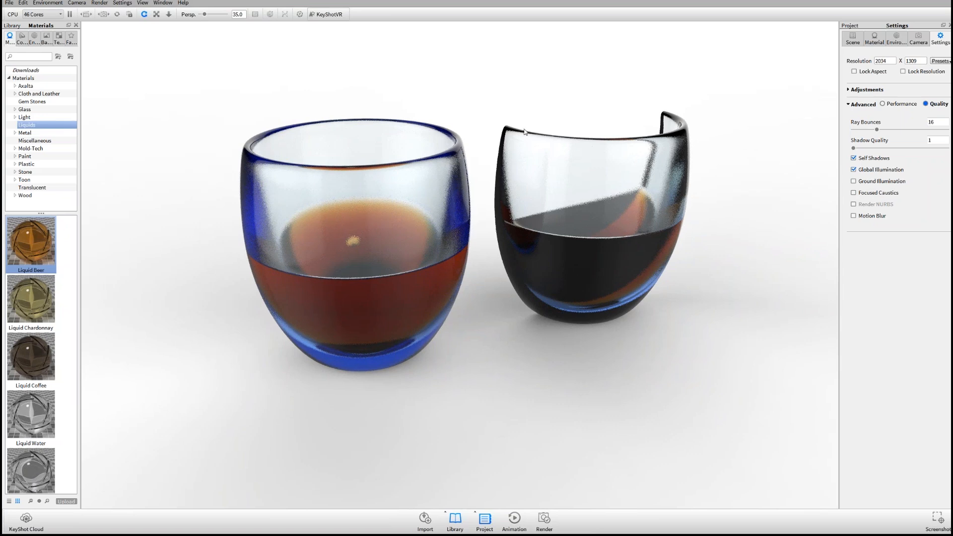
Step: Light the tumblers with the outdoor hdri-locations_urban environment and display it as the background behind them
{"action": "left_click_drag", "start_coordinate": [525, 131], "coordinate": [570, 129]}
{"action": "left_click", "coordinate": [33, 36]}
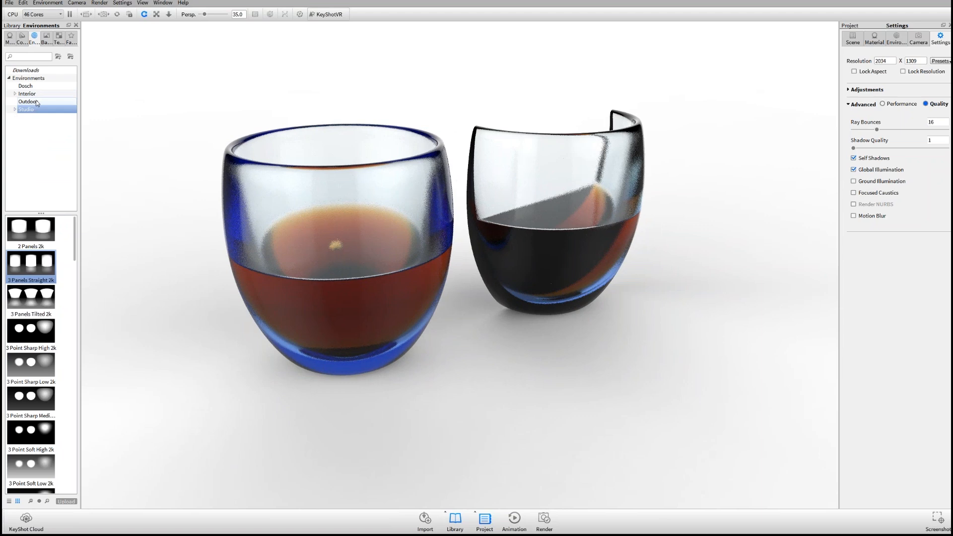
{"action": "left_click", "coordinate": [28, 102]}
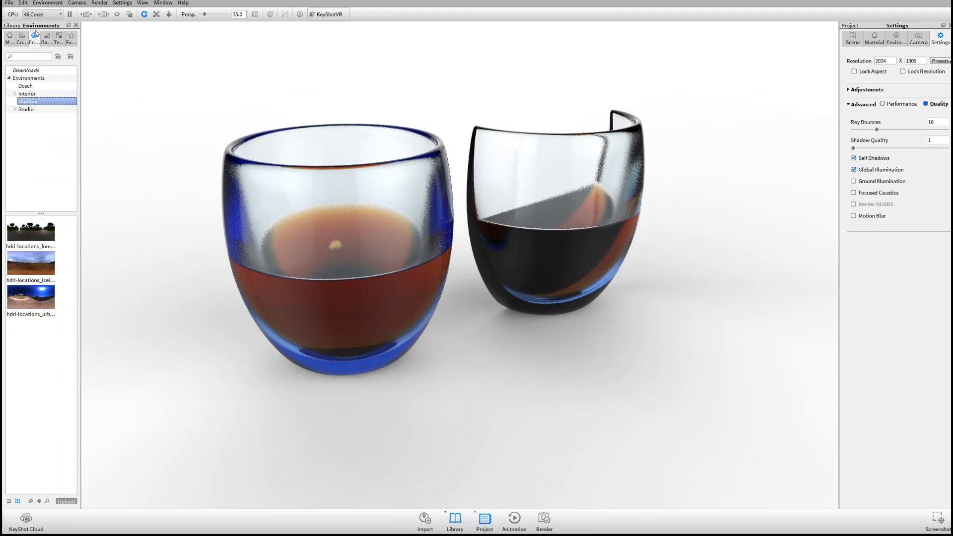
{"action": "left_click_drag", "start_coordinate": [38, 303], "coordinate": [459, 35]}
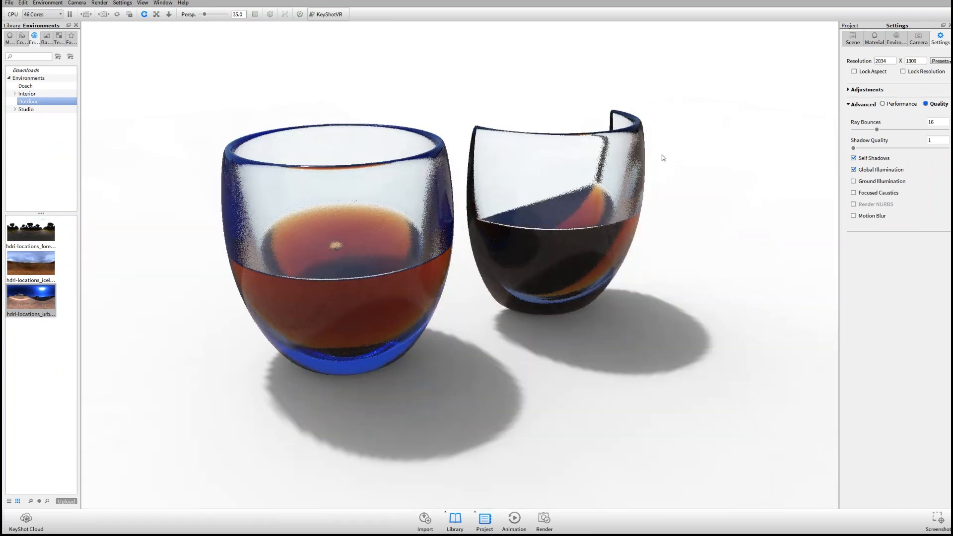
{"action": "key", "text": "e"}
{"action": "left_click_drag", "start_coordinate": [559, 223], "coordinate": [325, 411]}
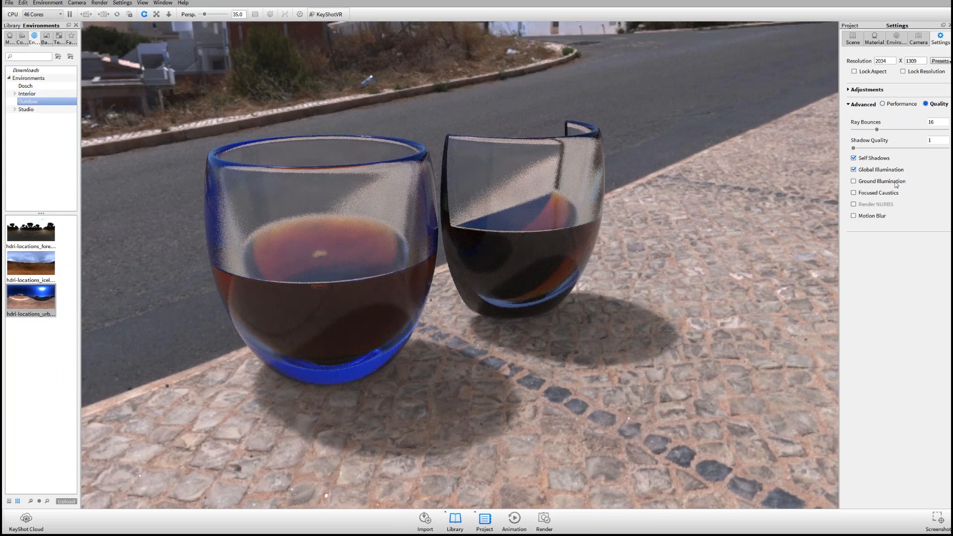
Step: Turn on Focused Caustics and add a ground plane beneath the tumblers
{"action": "left_click", "coordinate": [881, 195]}
{"action": "left_click", "coordinate": [854, 192]}
{"action": "left_click", "coordinate": [23, 3]}
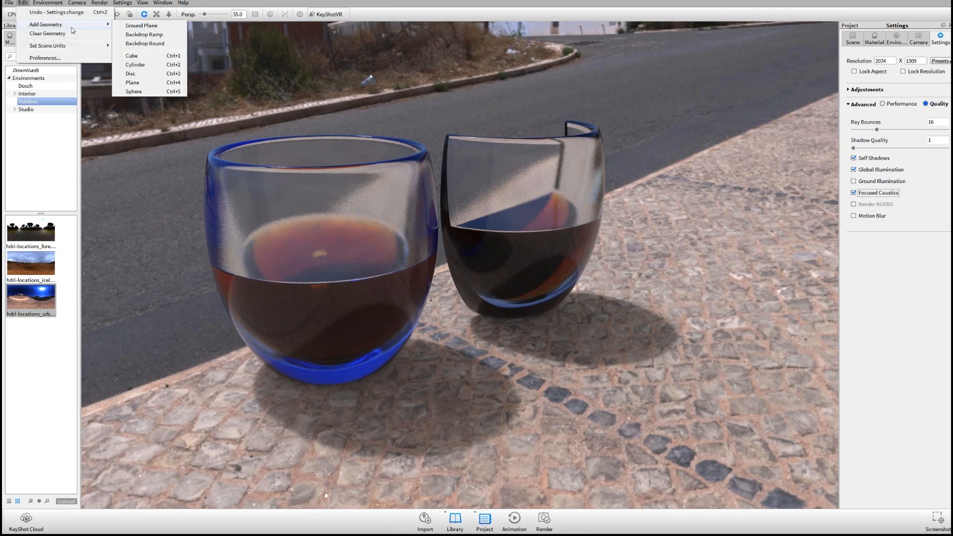
{"action": "left_click", "coordinate": [165, 29]}
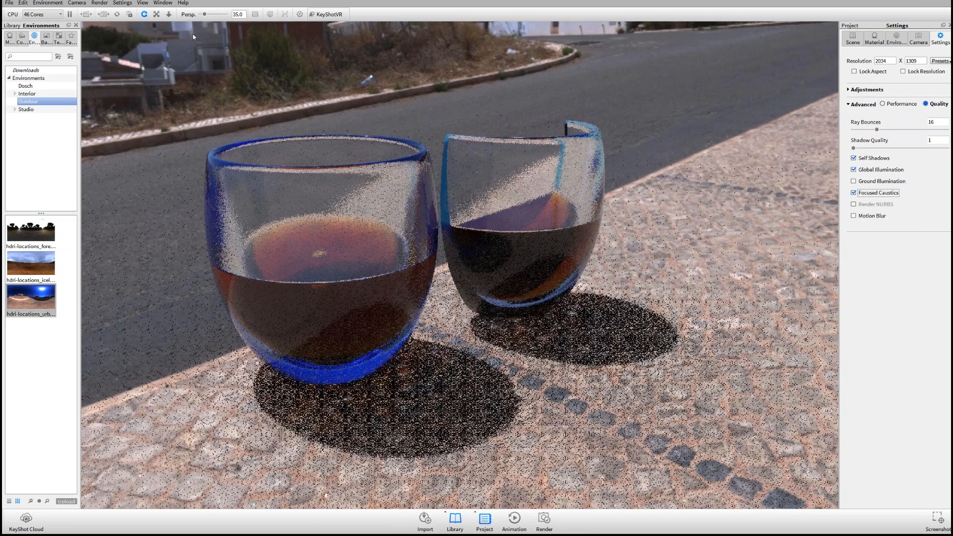
Step: Select the ground plane part in the scene tree and view its extent from a higher viewpoint
{"action": "left_click", "coordinate": [853, 38]}
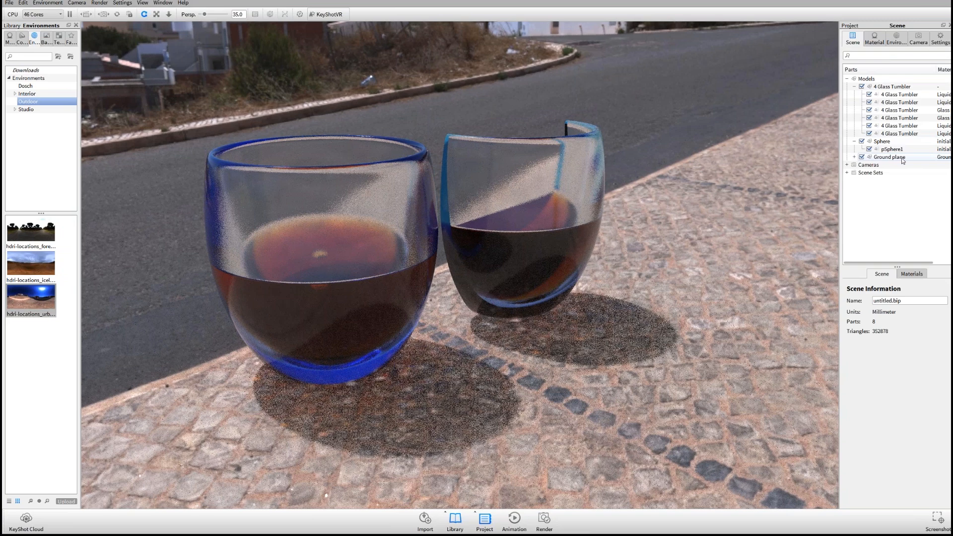
{"action": "left_click", "coordinate": [854, 157]}
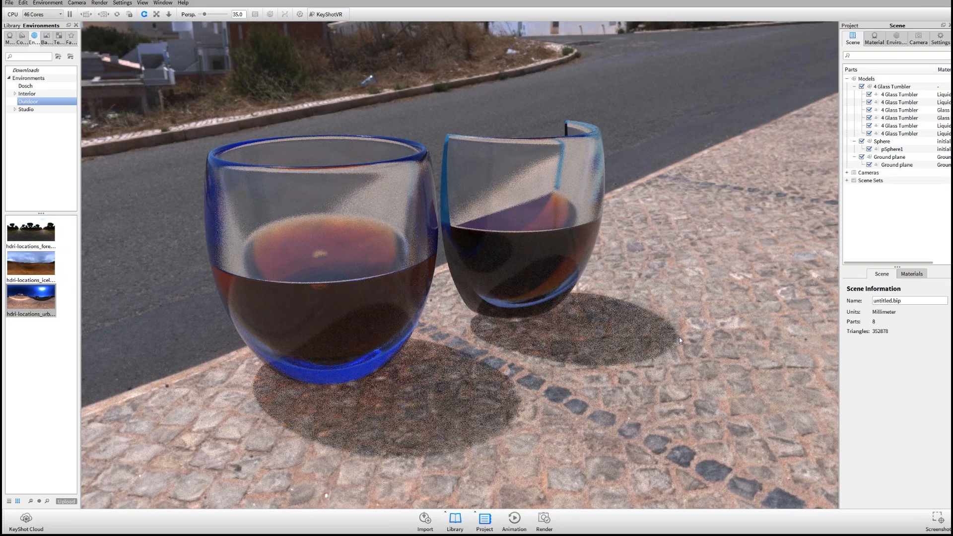
{"action": "left_click", "coordinate": [680, 339]}
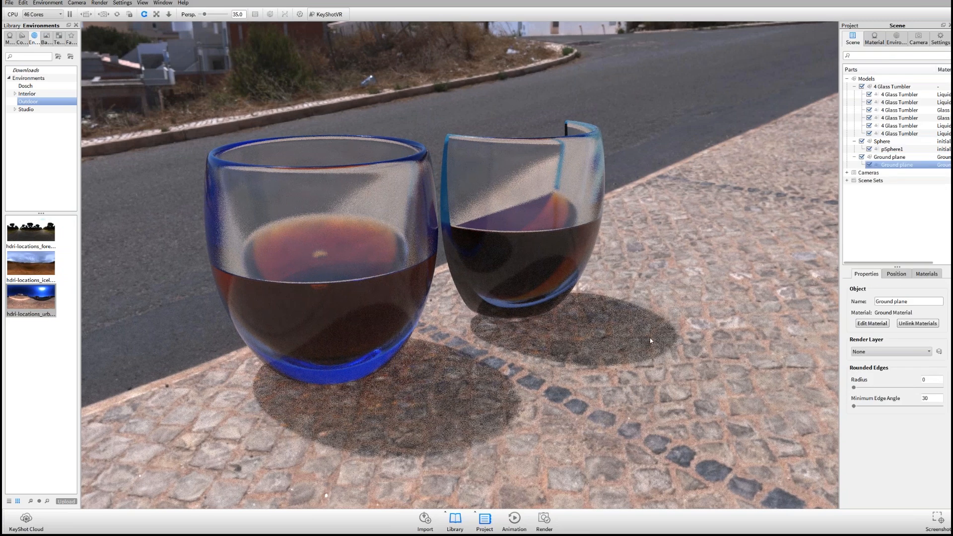
{"action": "left_click_drag", "start_coordinate": [650, 338], "coordinate": [277, 232]}
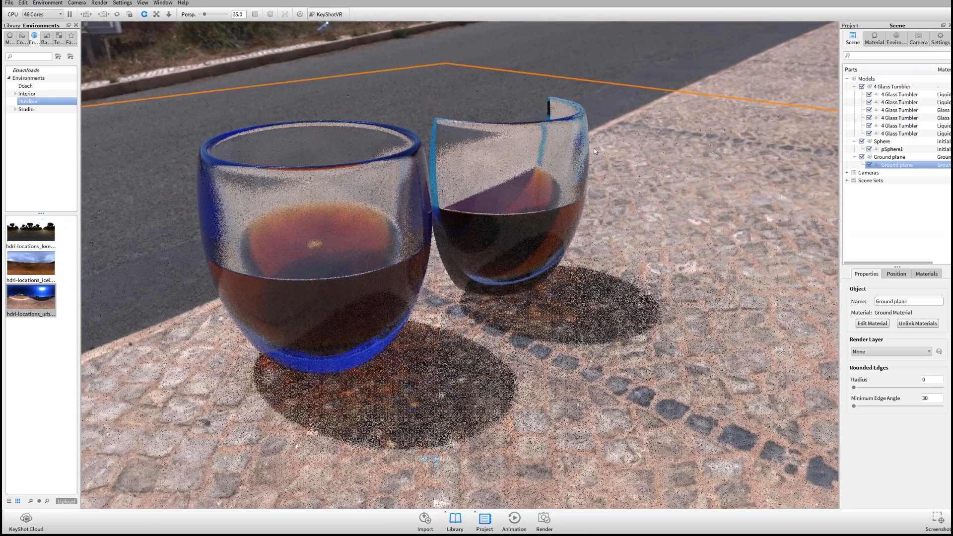
Step: Change the environment background to a solid medium grey color and go back to the realtime render settings
{"action": "left_click", "coordinate": [896, 39]}
{"action": "left_click", "coordinate": [853, 271]}
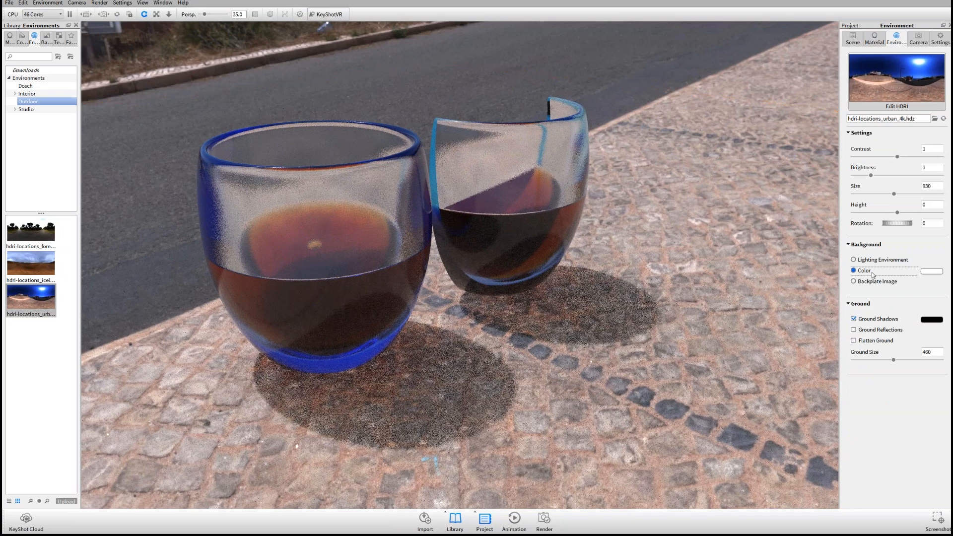
{"action": "left_click", "coordinate": [931, 270]}
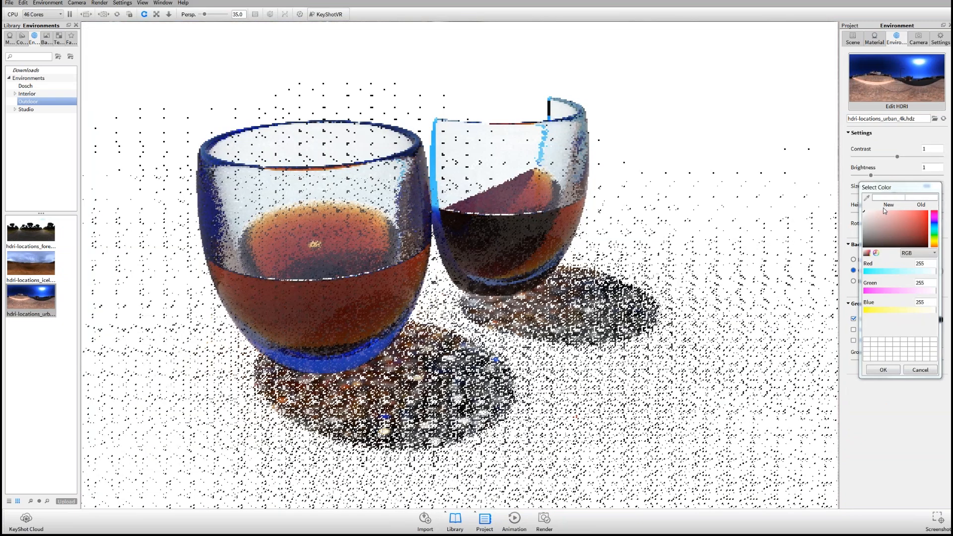
{"action": "left_click_drag", "start_coordinate": [883, 210], "coordinate": [839, 241]}
{"action": "left_click", "coordinate": [883, 370]}
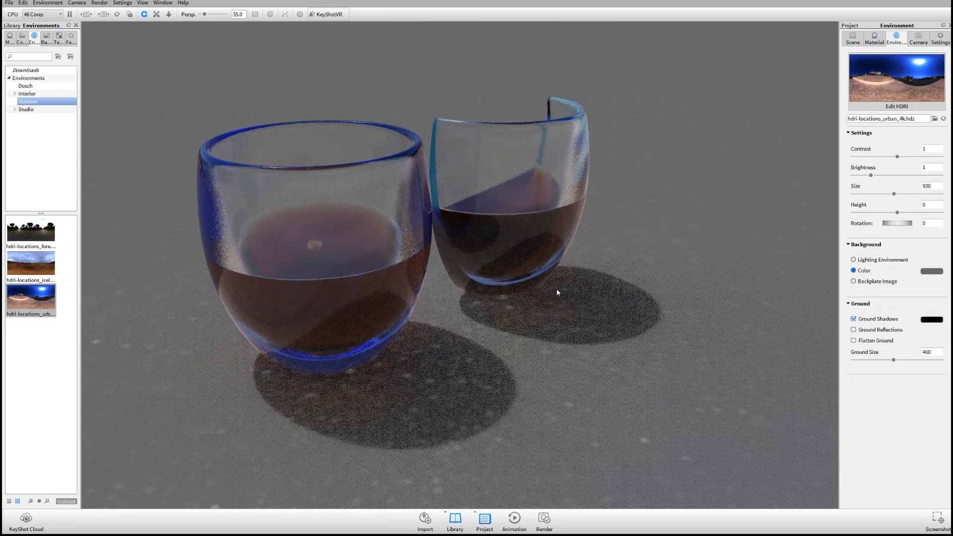
{"action": "left_click", "coordinate": [940, 38]}
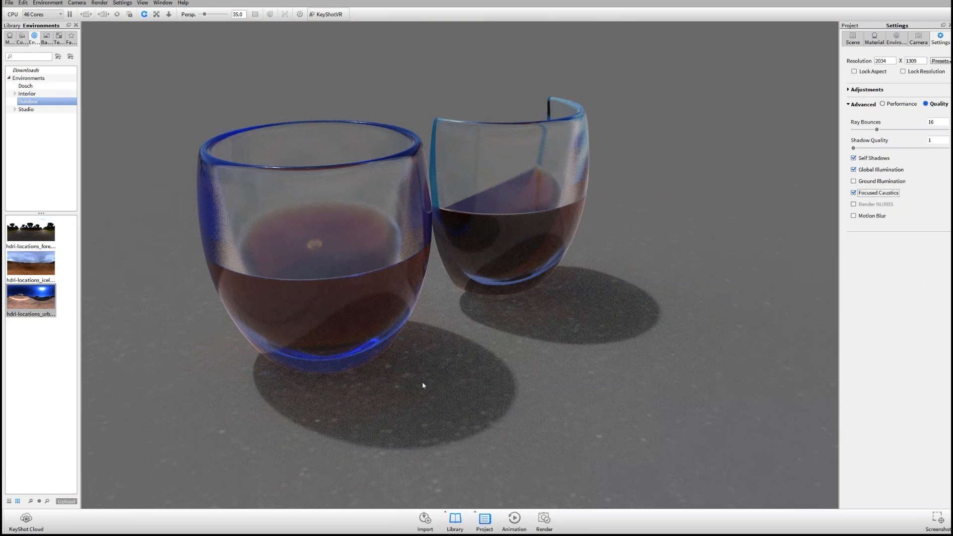
Step: Open the render options and set the Caustics quality to 500 under Advanced control
{"action": "left_click", "coordinate": [545, 521]}
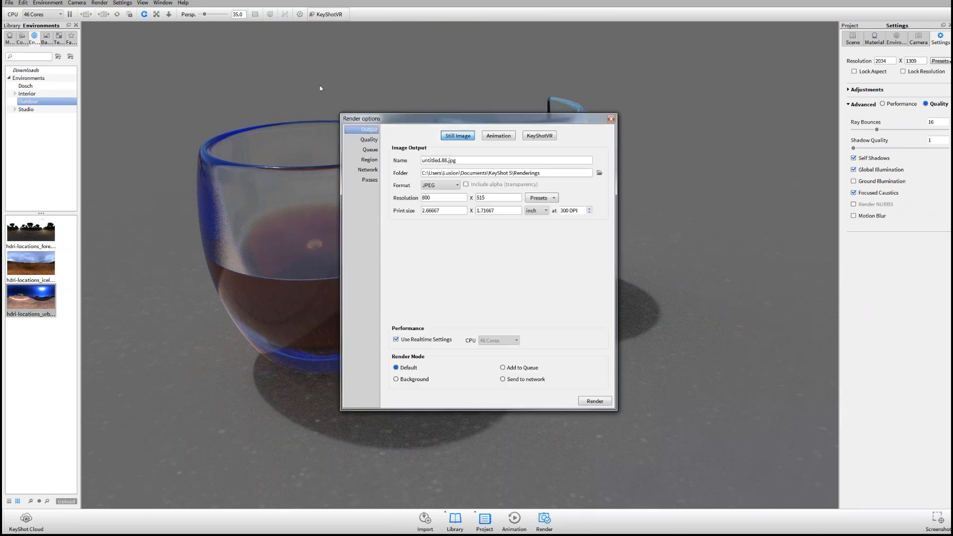
{"action": "left_click_drag", "start_coordinate": [392, 120], "coordinate": [557, 80]}
{"action": "left_click", "coordinate": [534, 100]}
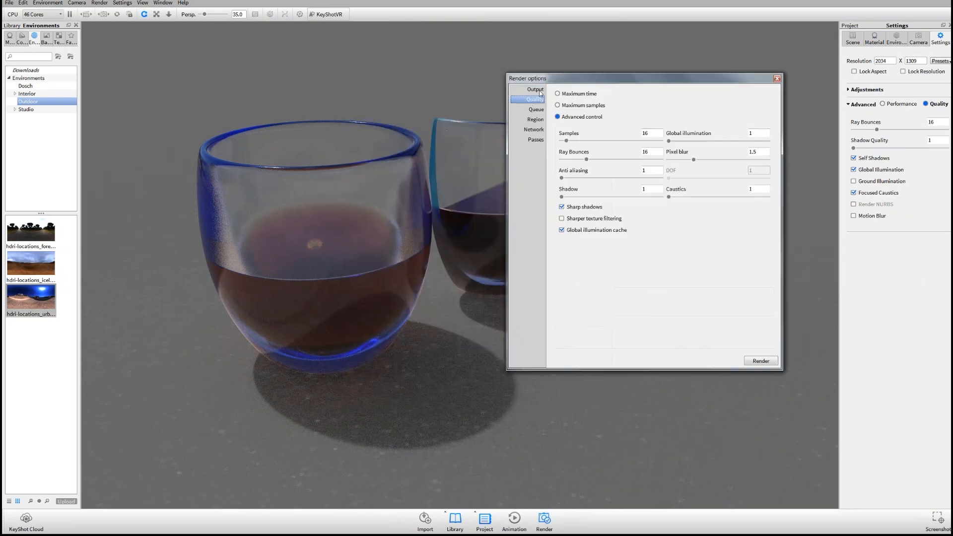
{"action": "left_click_drag", "start_coordinate": [591, 80], "coordinate": [561, 78]}
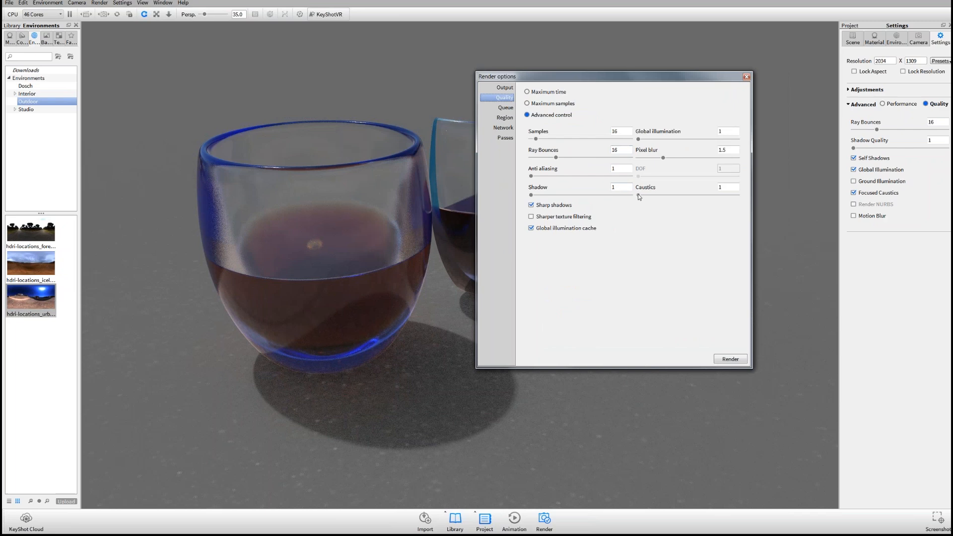
{"action": "left_click_drag", "start_coordinate": [638, 195], "coordinate": [605, 184]}
{"action": "type", "text": "100"}
{"action": "key", "text": "Tab"}
{"action": "key", "text": "shift+Tab"}
{"action": "type", "text": "500"}
{"action": "key", "text": "Tab"}
Step: Compare the Maximum time, Maximum samples and Advanced control render quality modes and close the render options
{"action": "left_click", "coordinate": [554, 106]}
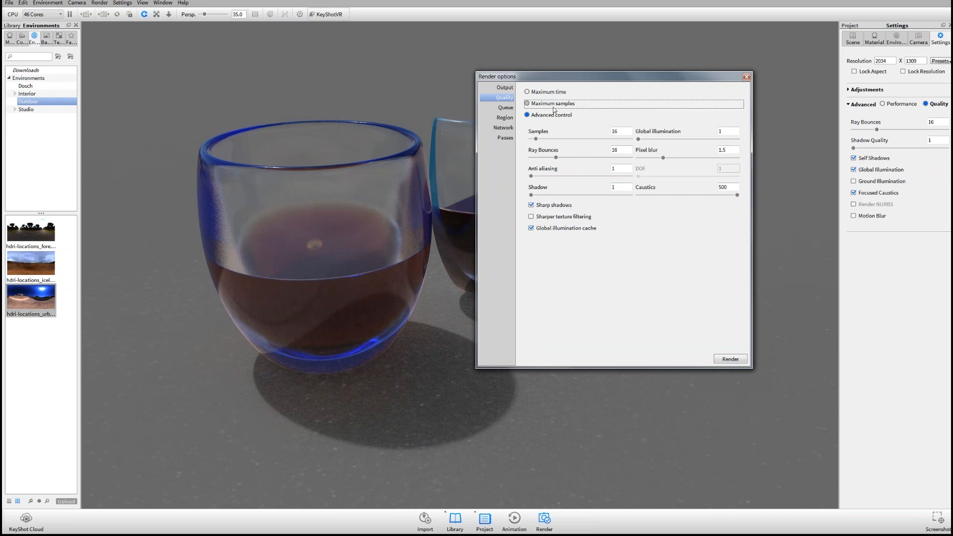
{"action": "left_click", "coordinate": [554, 92]}
{"action": "left_click", "coordinate": [555, 132]}
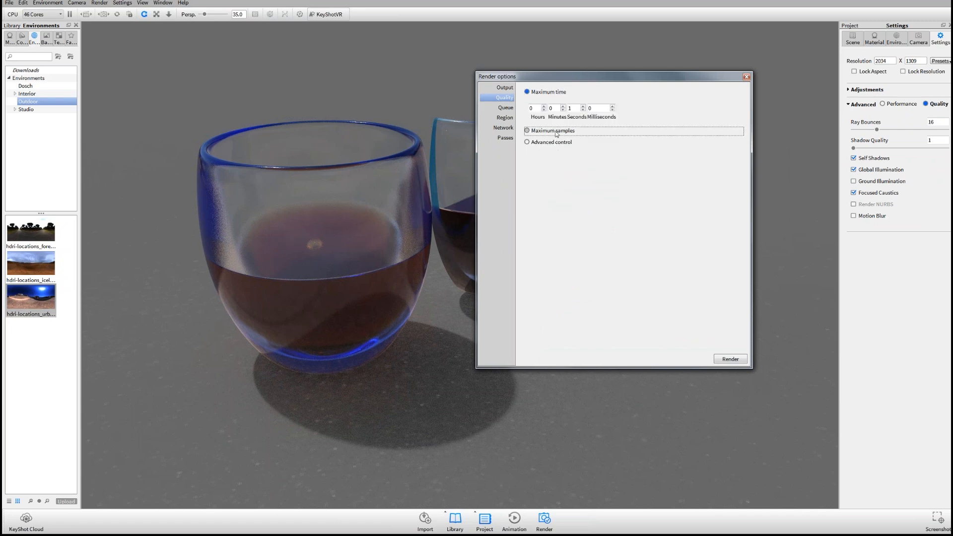
{"action": "left_click", "coordinate": [555, 92]}
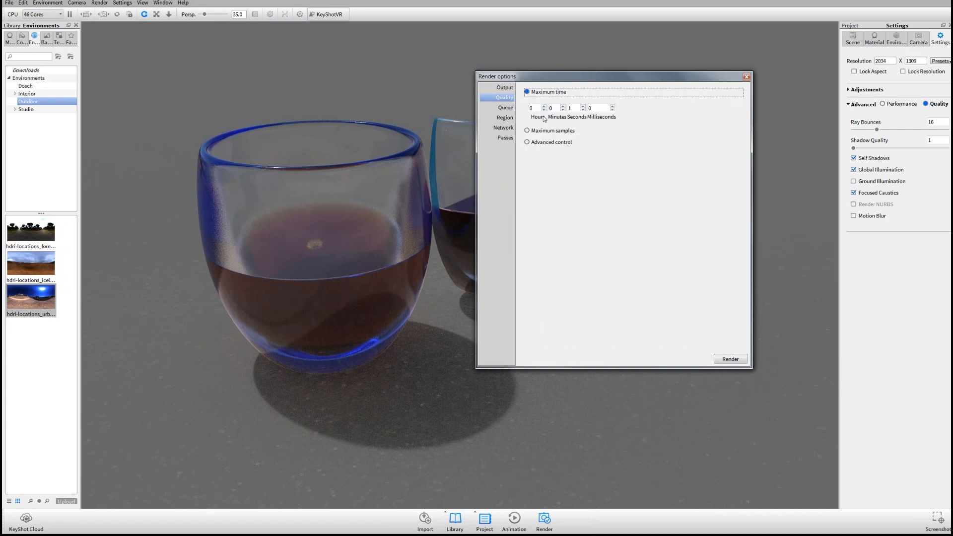
{"action": "left_click", "coordinate": [552, 131]}
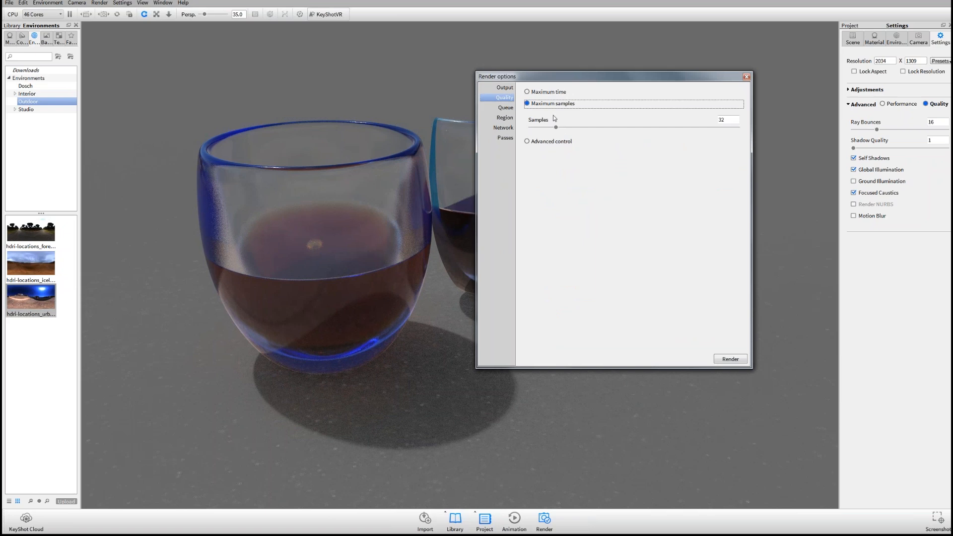
{"action": "left_click", "coordinate": [552, 143]}
{"action": "left_click", "coordinate": [542, 91]}
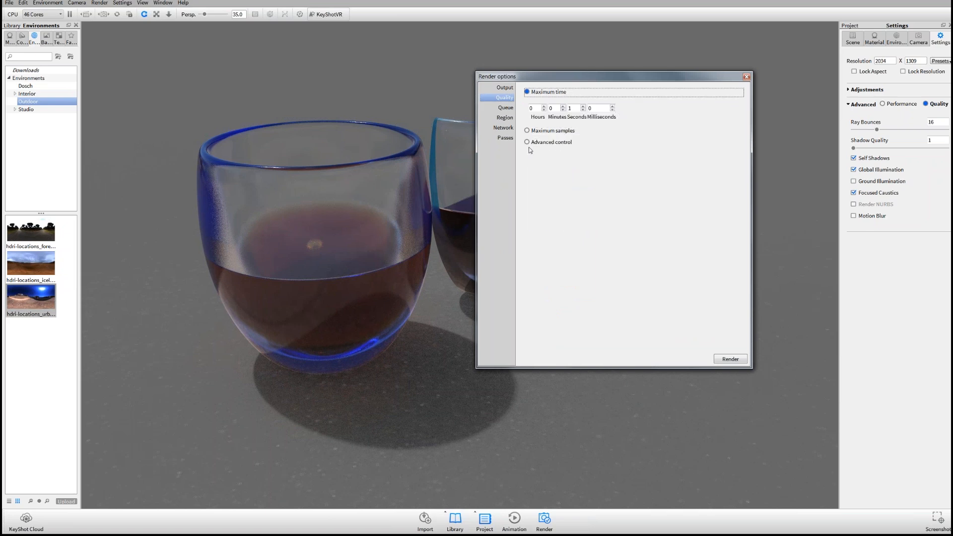
{"action": "left_click", "coordinate": [746, 77]}
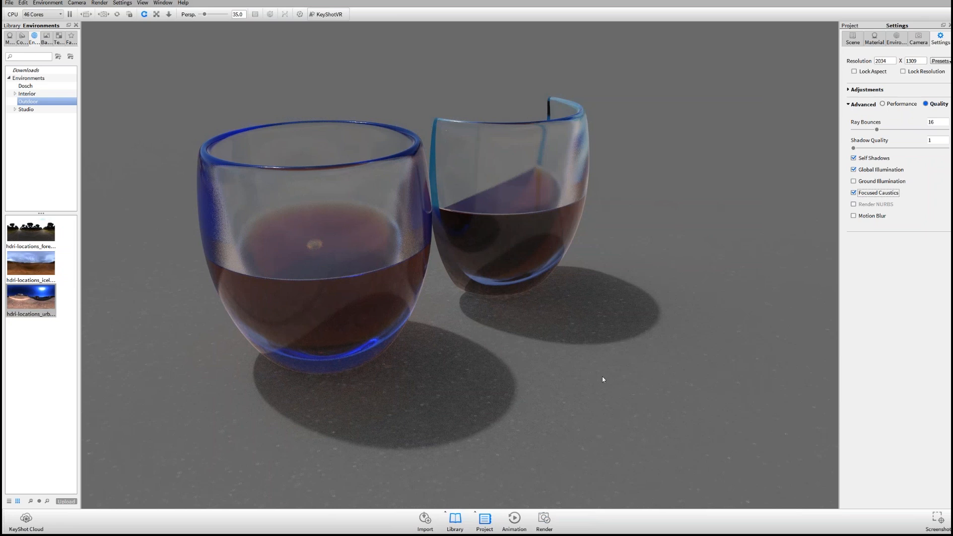
Step: Pause the realtime render, switch to Windows Explorer and look through the KeyShot 4 and KeyShot 5 documents folders
{"action": "key", "text": "shift+p"}
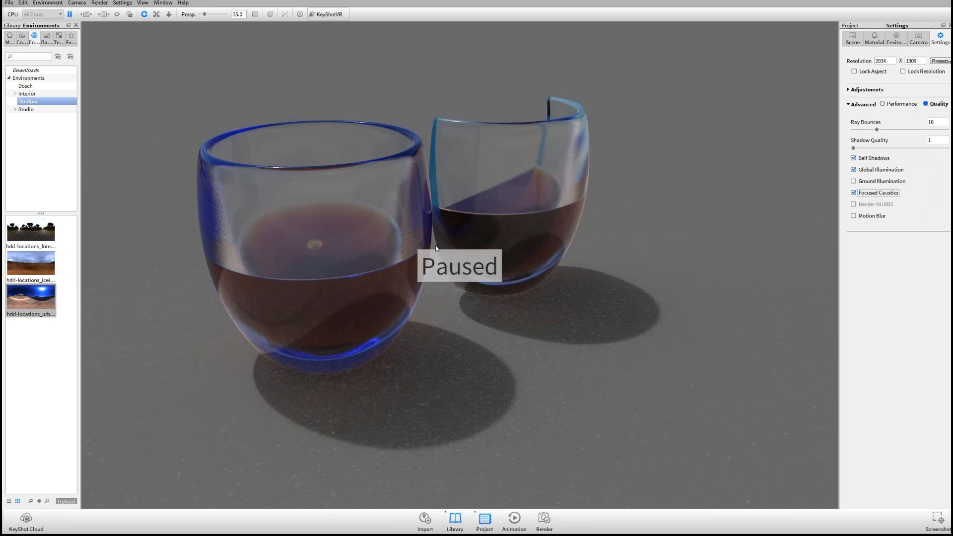
{"action": "key", "text": "super+d"}
{"action": "key", "text": "super+d"}
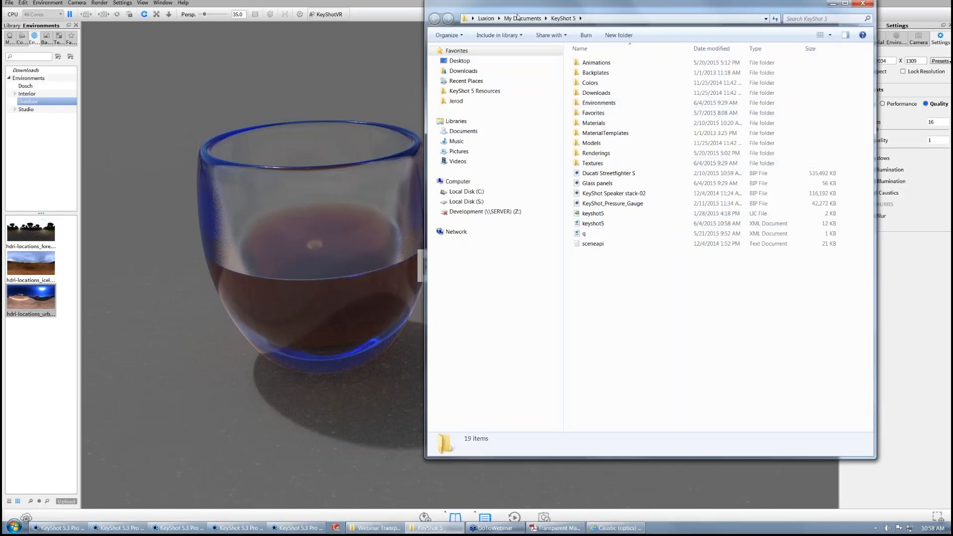
{"action": "left_click", "coordinate": [517, 18]}
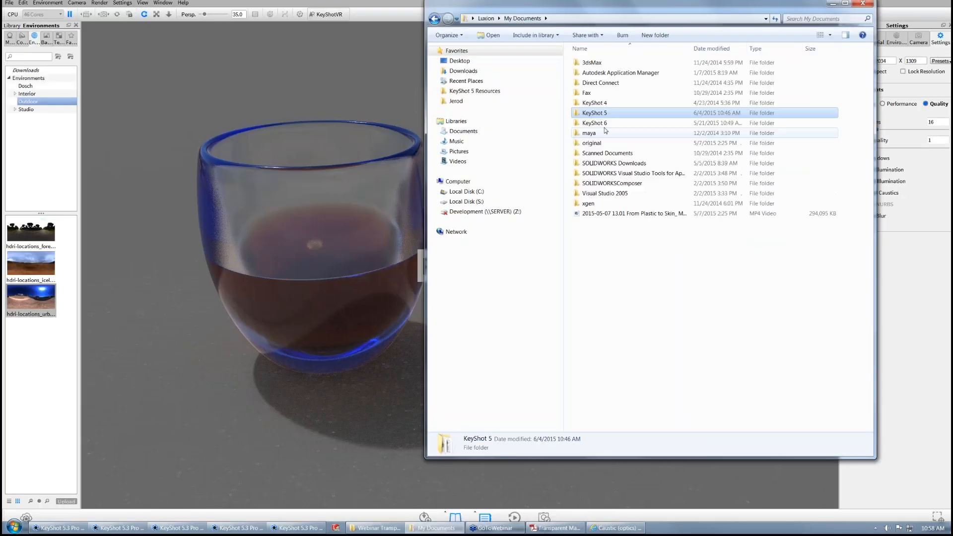
{"action": "double_click", "coordinate": [594, 103]}
{"action": "left_click", "coordinate": [521, 18]}
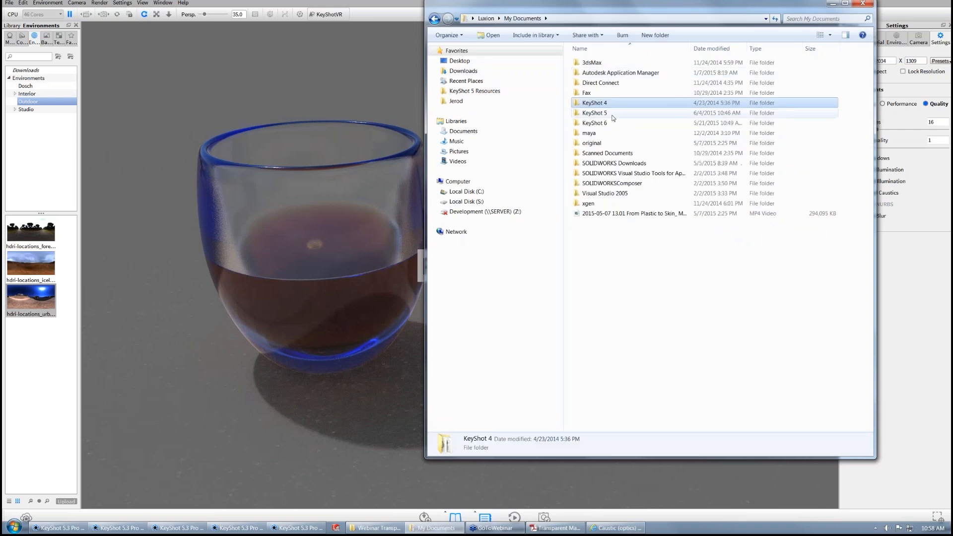
{"action": "double_click", "coordinate": [613, 115]}
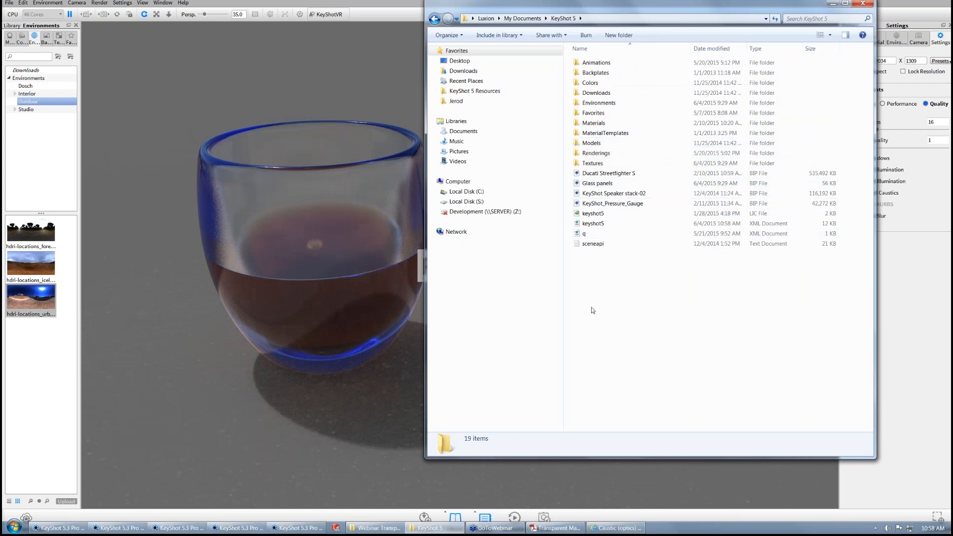
{"action": "left_click", "coordinate": [522, 18]}
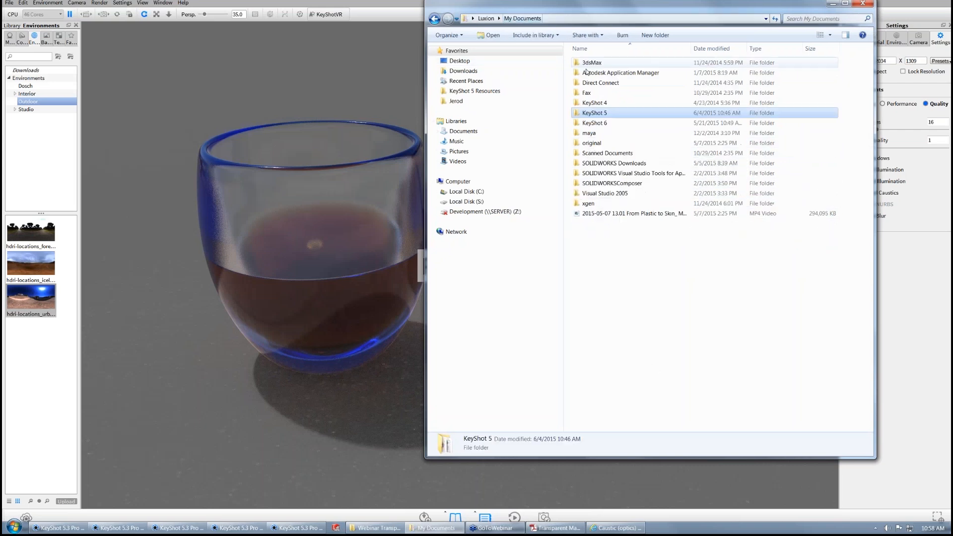
Step: Open the caustics.bip scene from the Scenes folder inside the KeyShot 6 documents folder
{"action": "left_click", "coordinate": [601, 124]}
{"action": "double_click", "coordinate": [601, 124]}
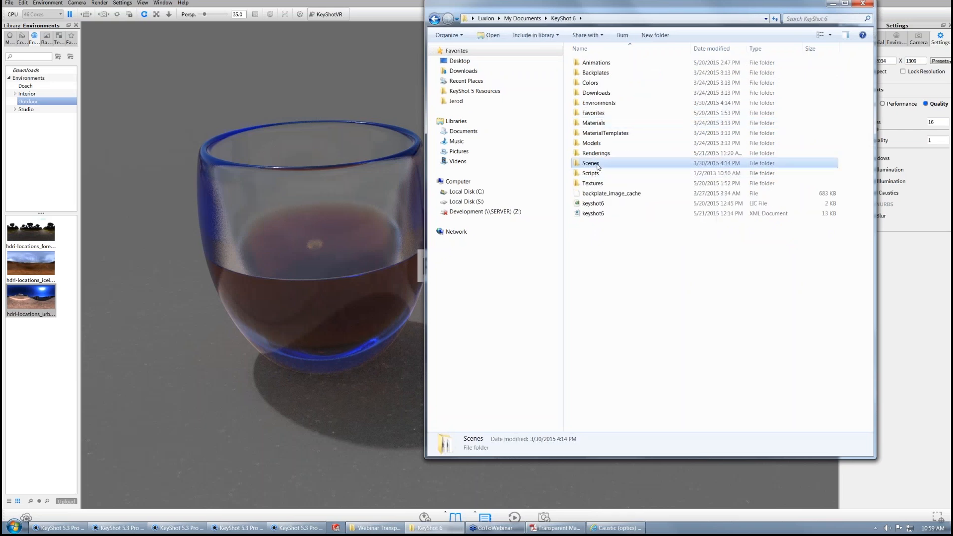
{"action": "double_click", "coordinate": [595, 158]}
{"action": "double_click", "coordinate": [592, 113]}
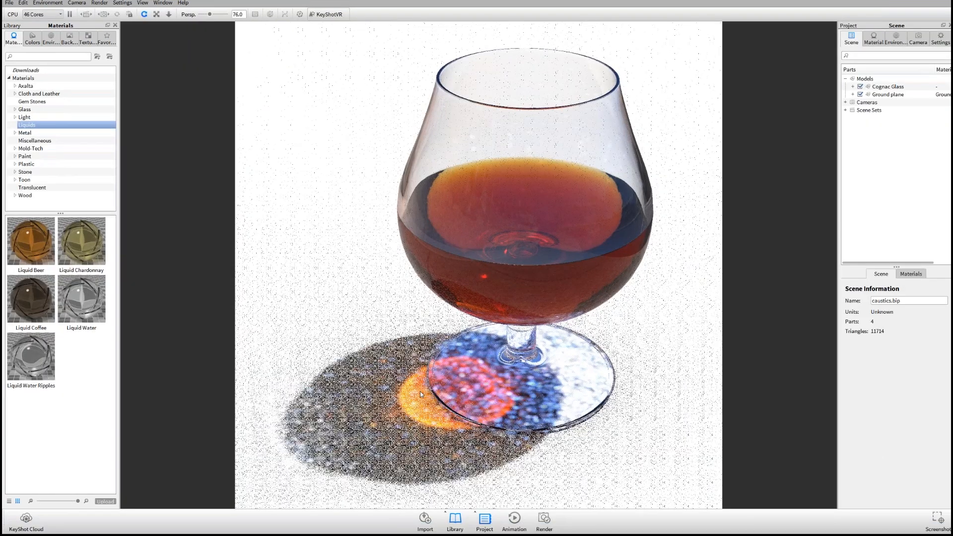
Step: Review the cognac glass scene's environment and parts, and turn off Focused Caustics in its render settings
{"action": "left_click", "coordinate": [896, 39]}
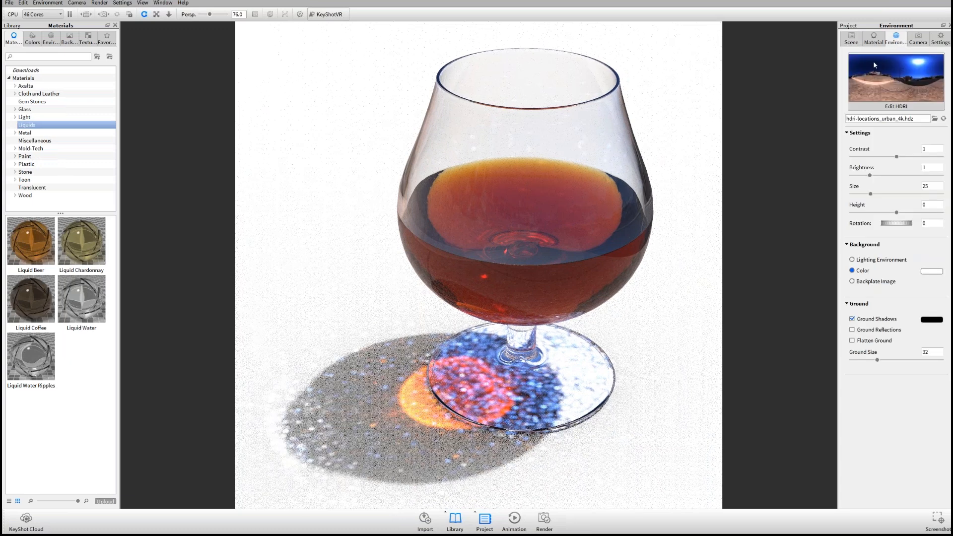
{"action": "left_click", "coordinate": [852, 39]}
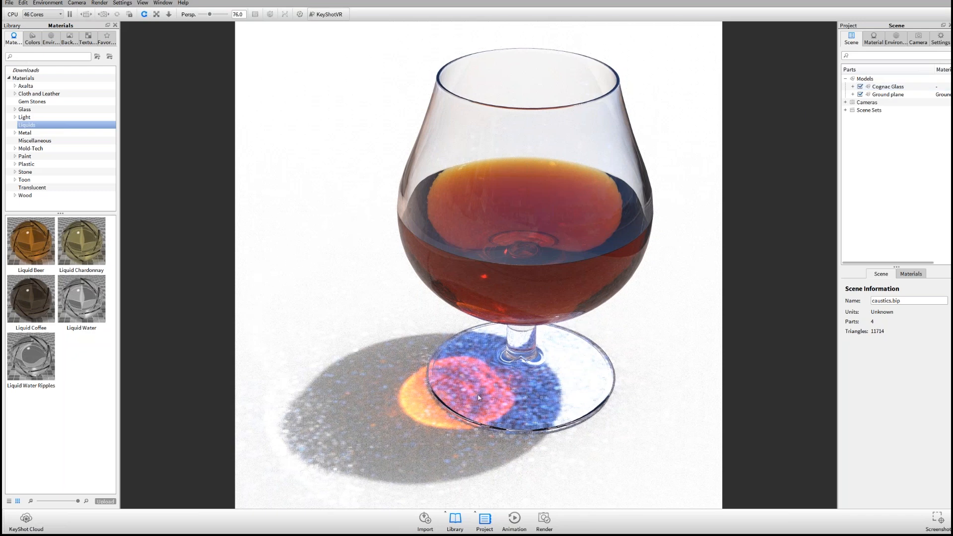
{"action": "left_click", "coordinate": [940, 38]}
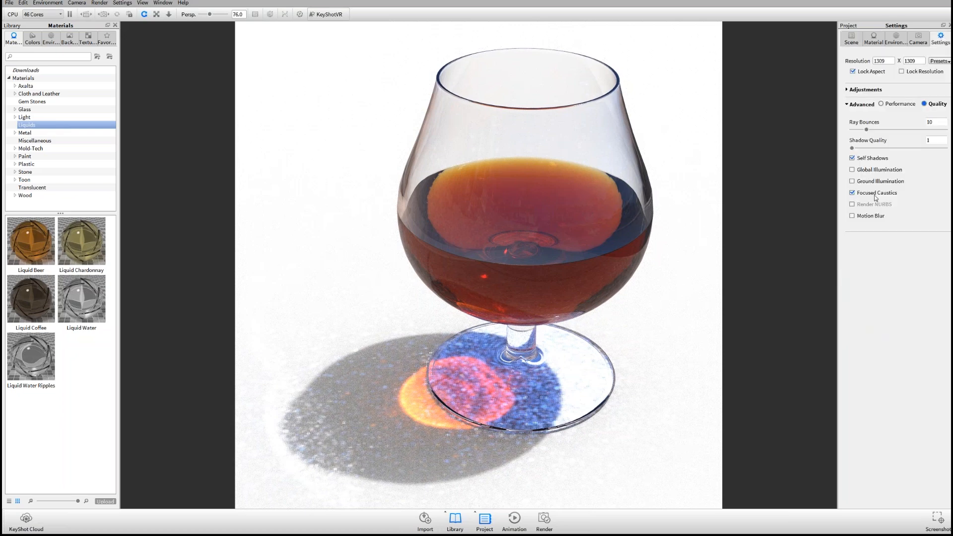
{"action": "left_click", "coordinate": [852, 192]}
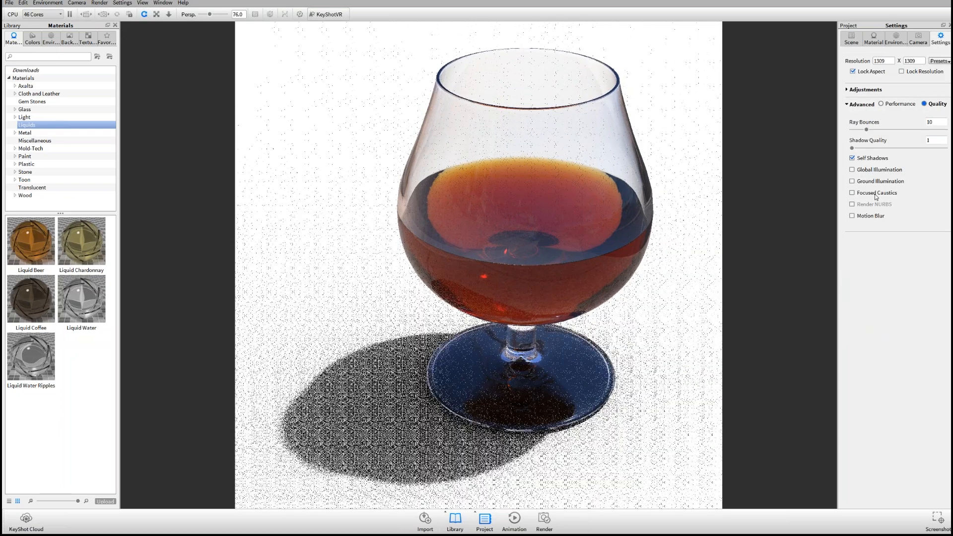
Step: Turn on Focused Caustics for the cognac glass and switch to the scene with the two tumblers
{"action": "left_click", "coordinate": [875, 194]}
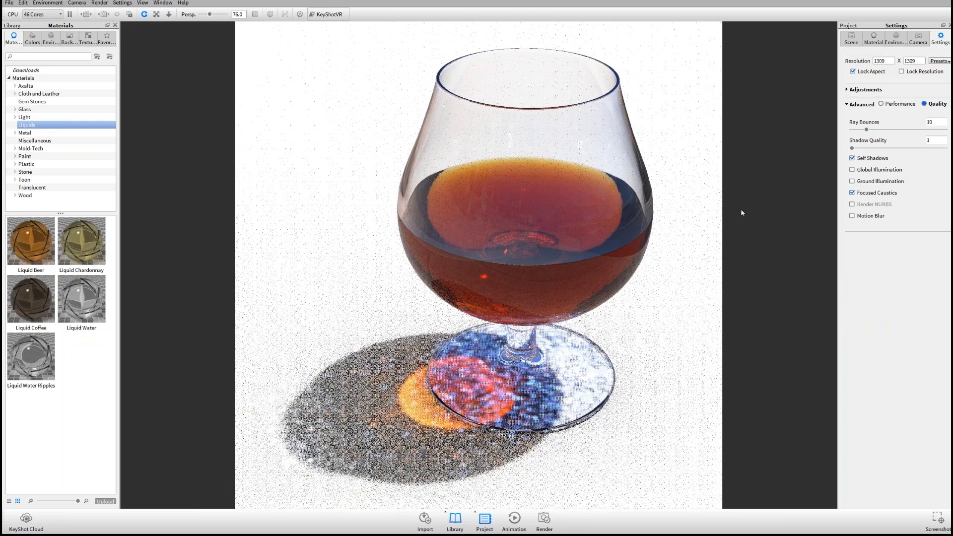
{"action": "key", "text": "alt+Tab"}
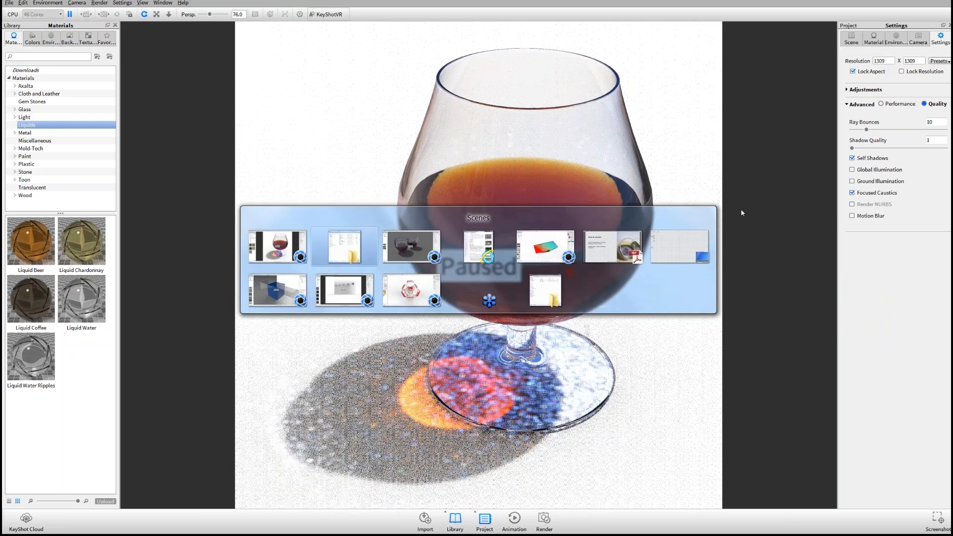
{"action": "key", "text": "alt+Tab"}
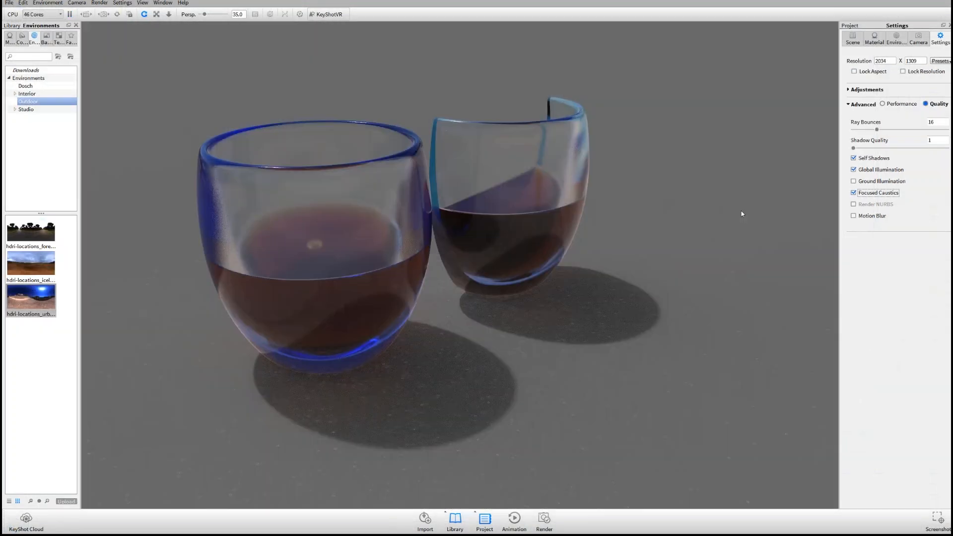
{"action": "left_click_drag", "start_coordinate": [603, 286], "coordinate": [524, 285]}
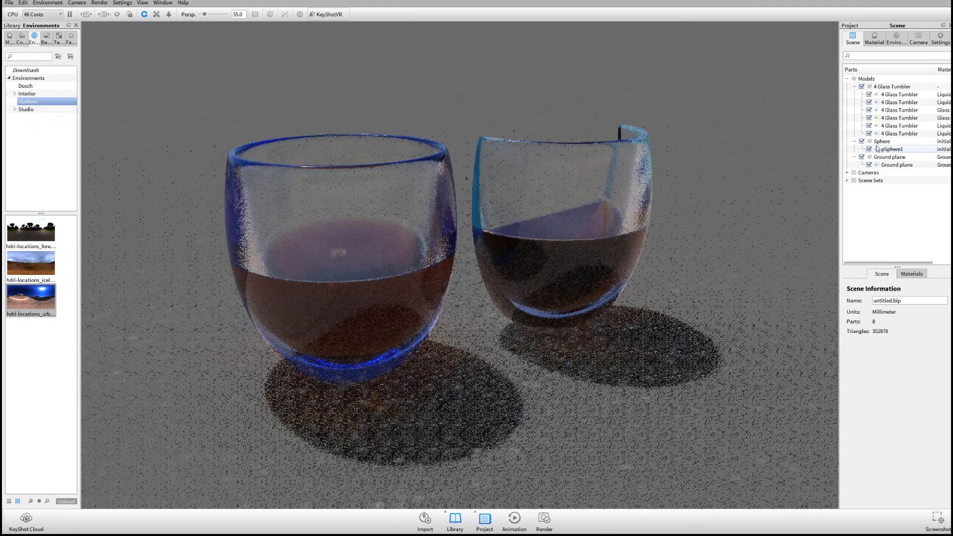
Step: Raise the small sphere out of the front tumbler with the Move Tool to a Y translation of about 70
{"action": "left_click", "coordinate": [877, 149]}
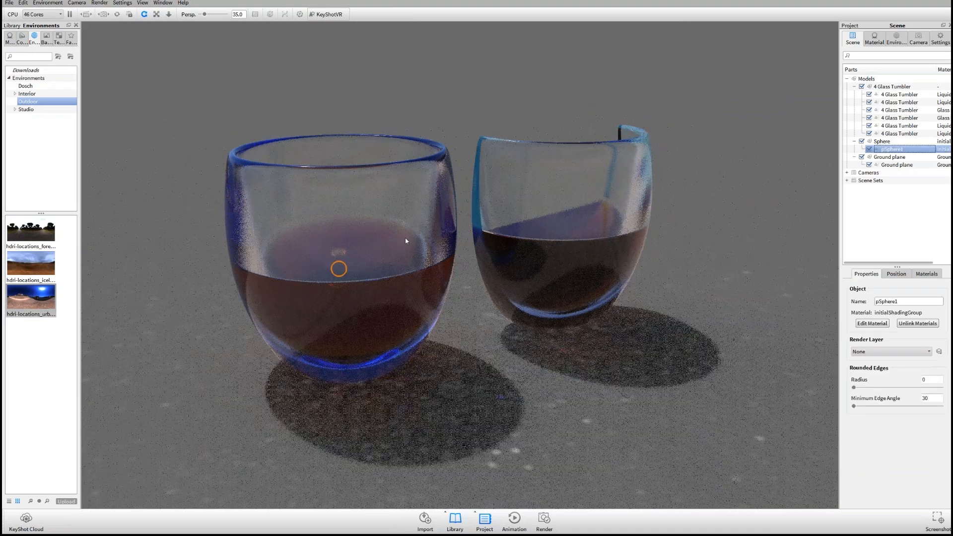
{"action": "left_click", "coordinate": [896, 274]}
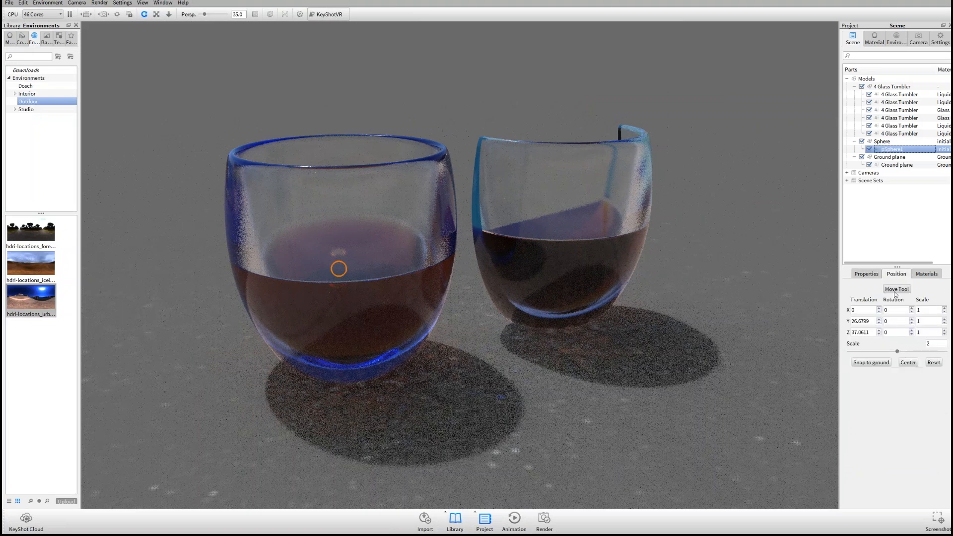
{"action": "left_click", "coordinate": [896, 289]}
{"action": "left_click_drag", "start_coordinate": [337, 230], "coordinate": [369, 152]}
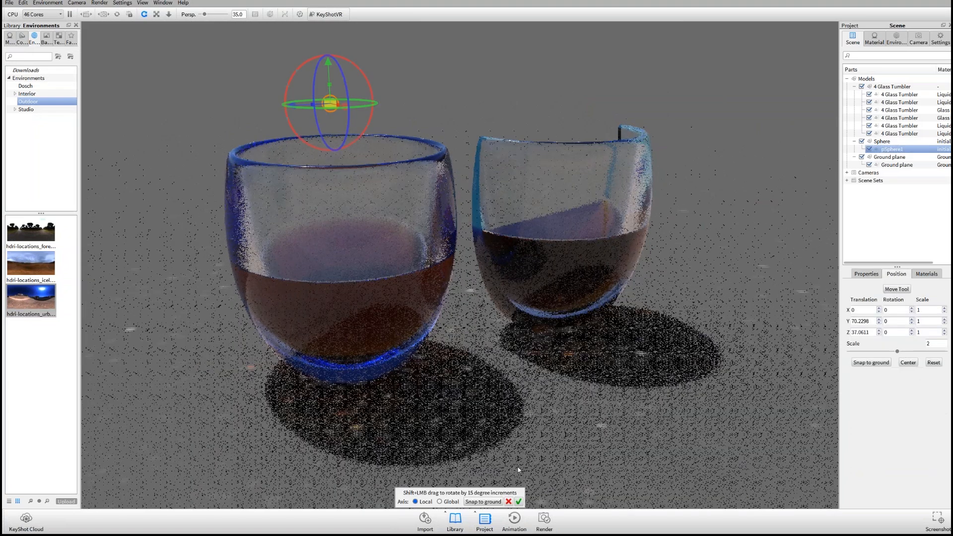
{"action": "left_click", "coordinate": [518, 502]}
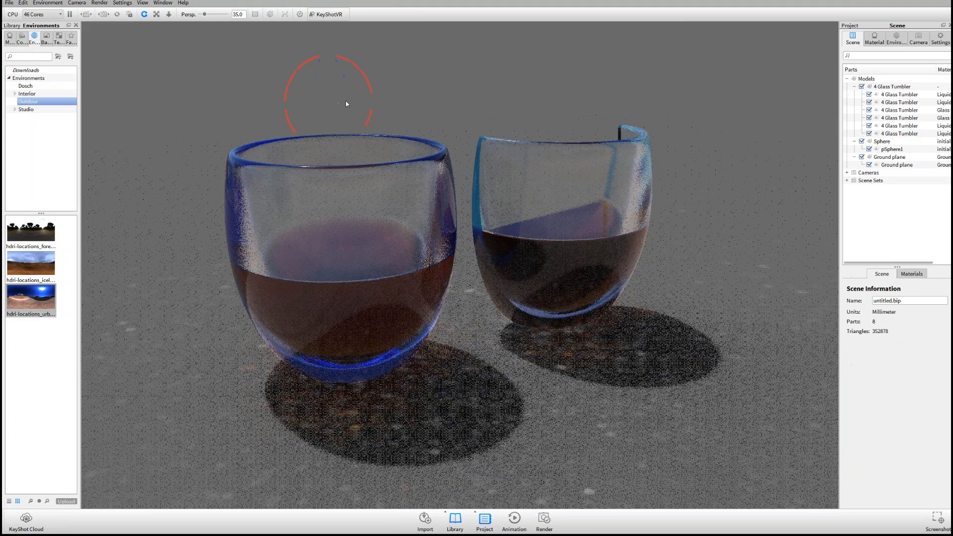
Step: Set the refraction index of the small sphere's glass material to 1.14
{"action": "double_click", "coordinate": [891, 149]}
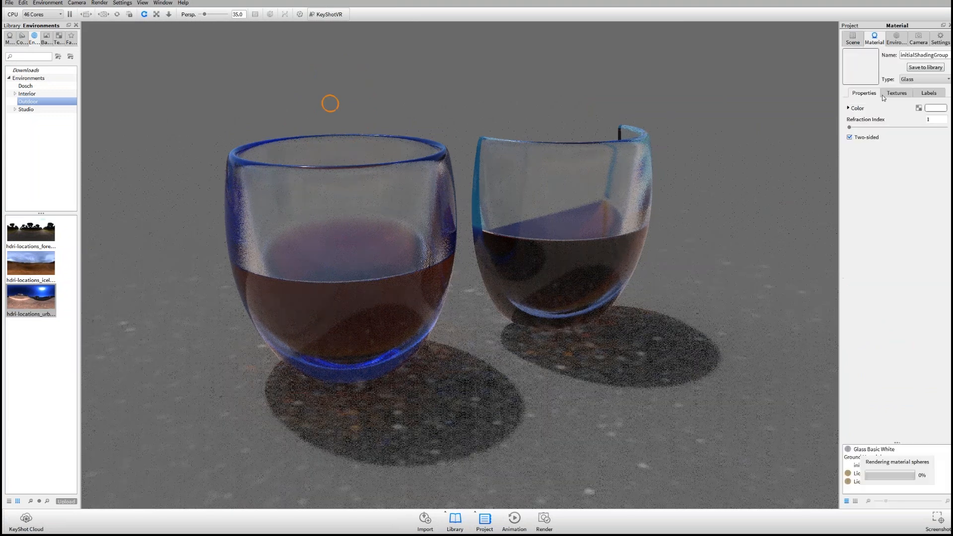
{"action": "left_click_drag", "start_coordinate": [852, 130], "coordinate": [866, 129]}
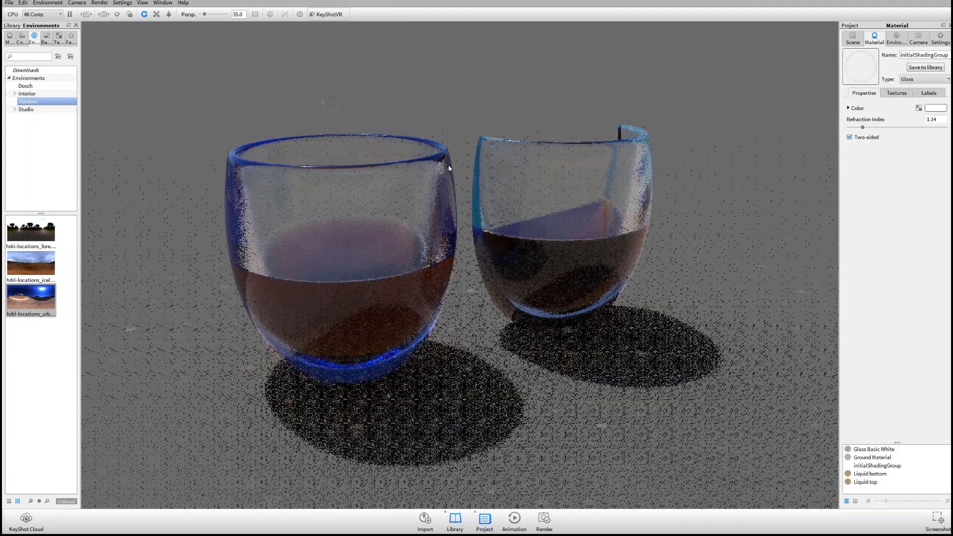
{"action": "left_click_drag", "start_coordinate": [529, 166], "coordinate": [518, 254]}
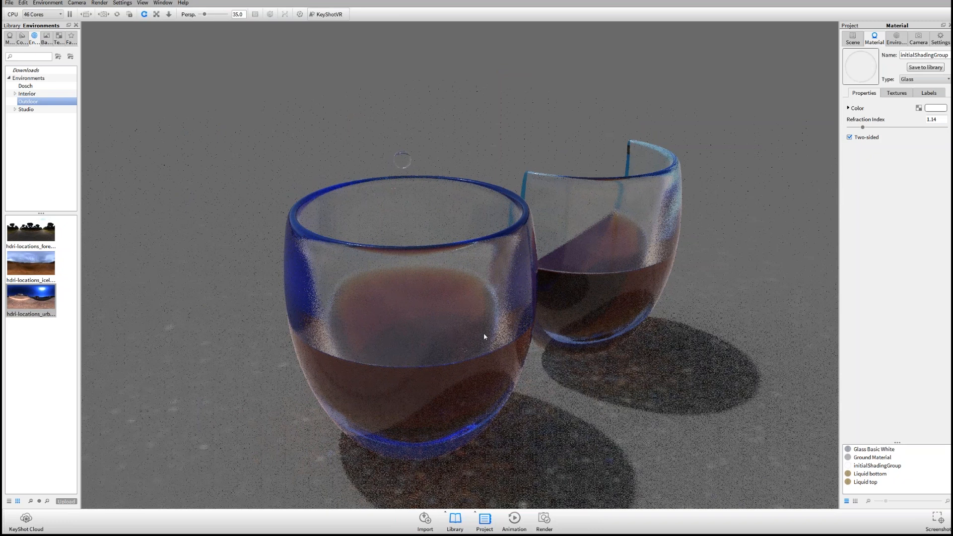
Step: Try to change the small sphere's material type to Point Light Diffuse
{"action": "left_click", "coordinate": [938, 81]}
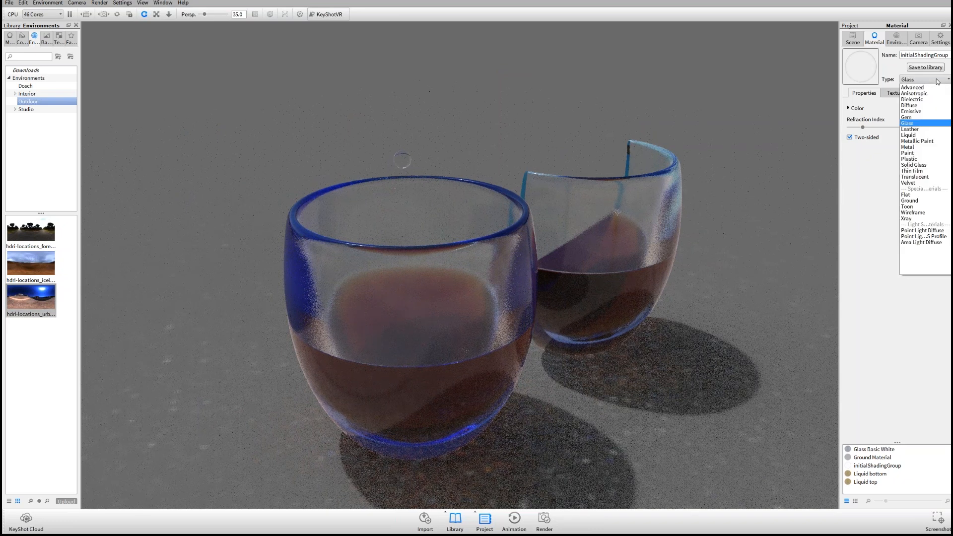
{"action": "left_click", "coordinate": [935, 230]}
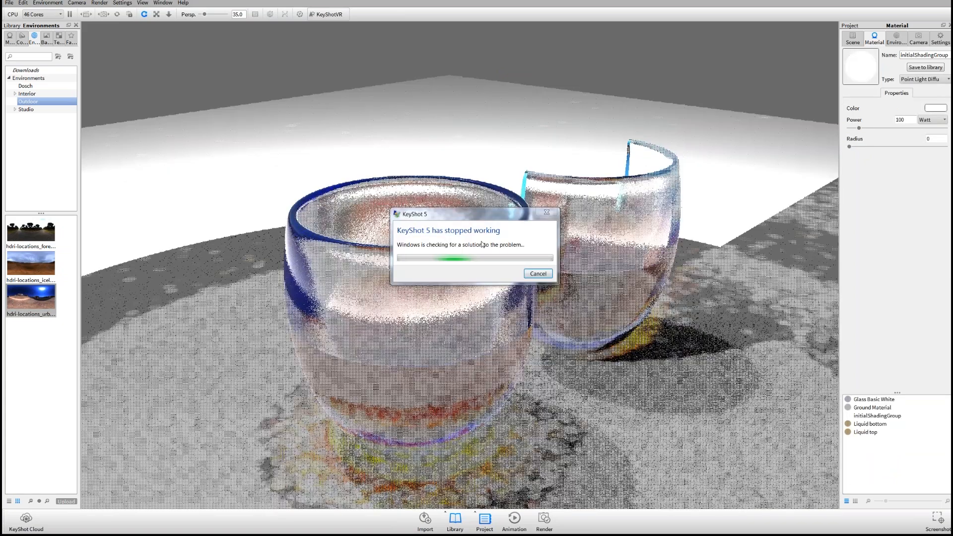
{"action": "left_click", "coordinate": [538, 274]}
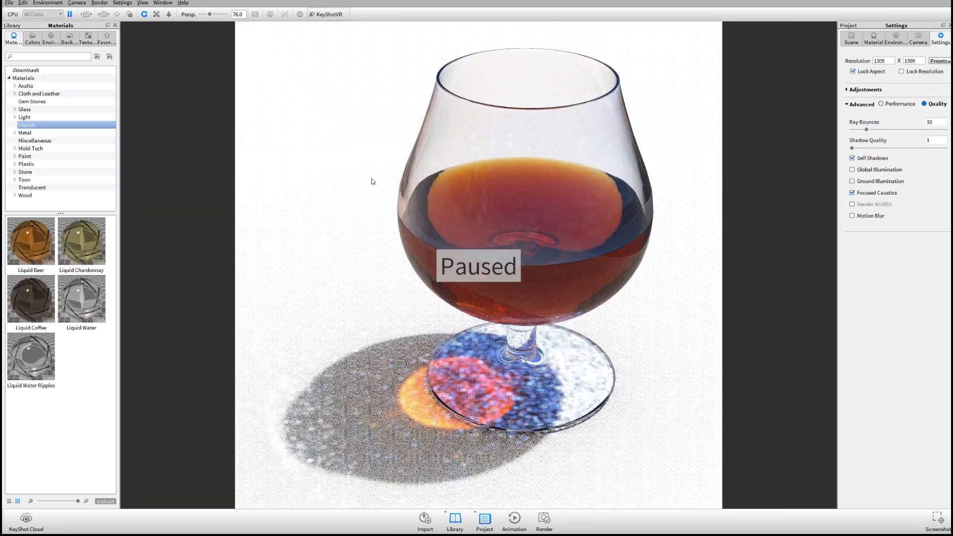
Step: Resume the realtime render of the cognac glass scene and add a sphere to its geometry
{"action": "key", "text": "shift+p"}
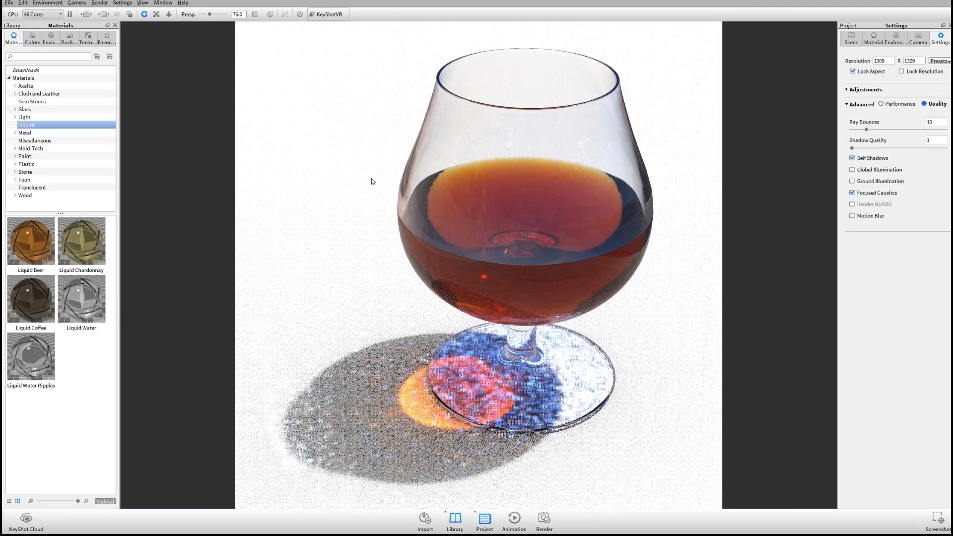
{"action": "left_click", "coordinate": [851, 40]}
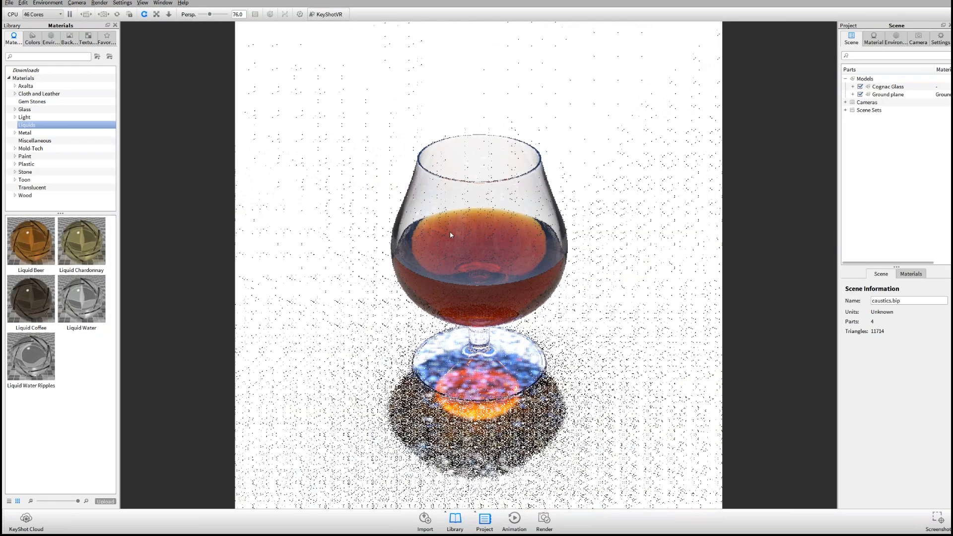
{"action": "left_click", "coordinate": [23, 2]}
{"action": "mouse_move", "coordinate": [52, 26]}
{"action": "left_click", "coordinate": [140, 92]}
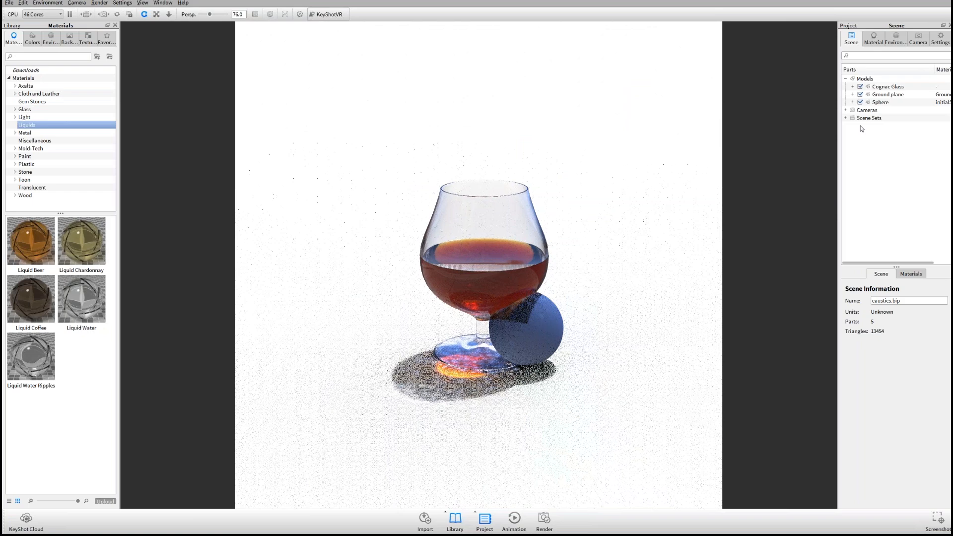
Step: Move the sphere above the cognac glass with the Move Tool, to about Y 5.63 and Z 1.23
{"action": "left_click", "coordinate": [881, 103]}
{"action": "left_click", "coordinate": [895, 274]}
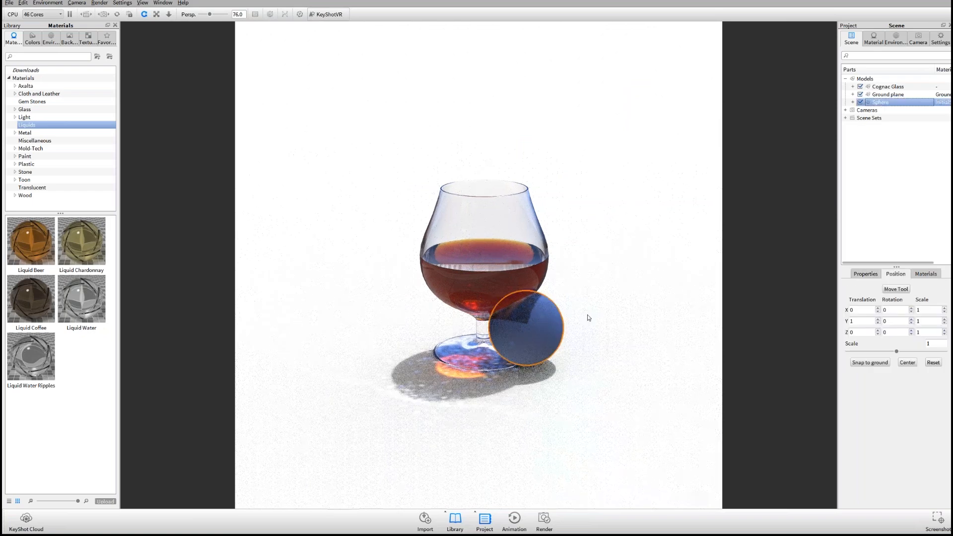
{"action": "left_click", "coordinate": [896, 289]}
{"action": "left_click_drag", "start_coordinate": [642, 301], "coordinate": [511, 97]}
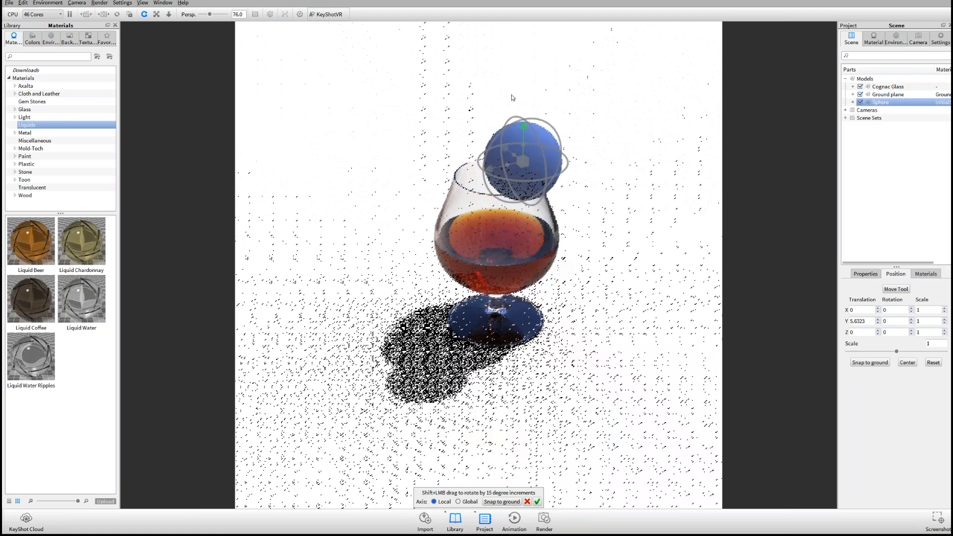
{"action": "left_click_drag", "start_coordinate": [769, 310], "coordinate": [443, 158]}
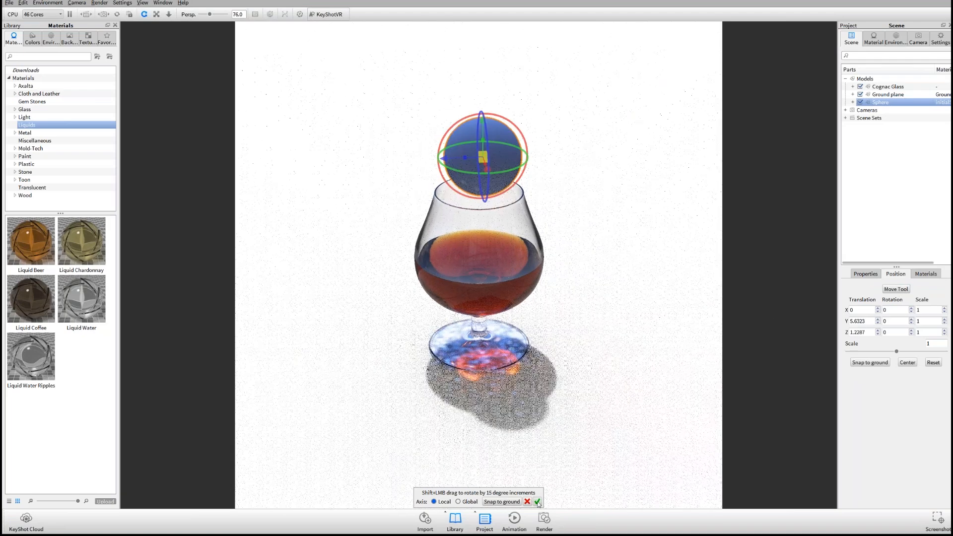
{"action": "left_click", "coordinate": [642, 383]}
Step: Use the lighting environment as the background and lower the environment brightness to 0.27
{"action": "left_click_drag", "start_coordinate": [642, 383], "coordinate": [599, 216]}
{"action": "key", "text": "e"}
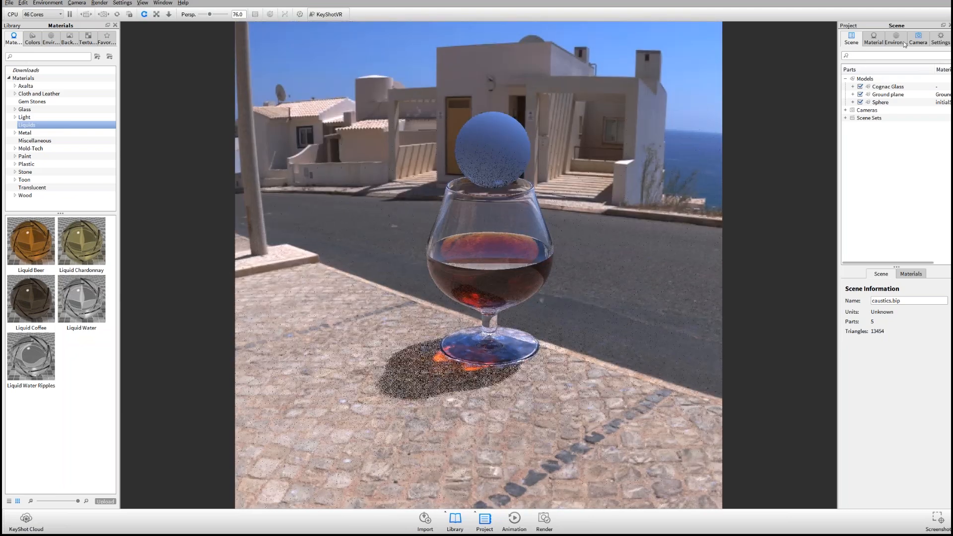
{"action": "left_click", "coordinate": [895, 38]}
{"action": "left_click_drag", "start_coordinate": [864, 176], "coordinate": [854, 176]}
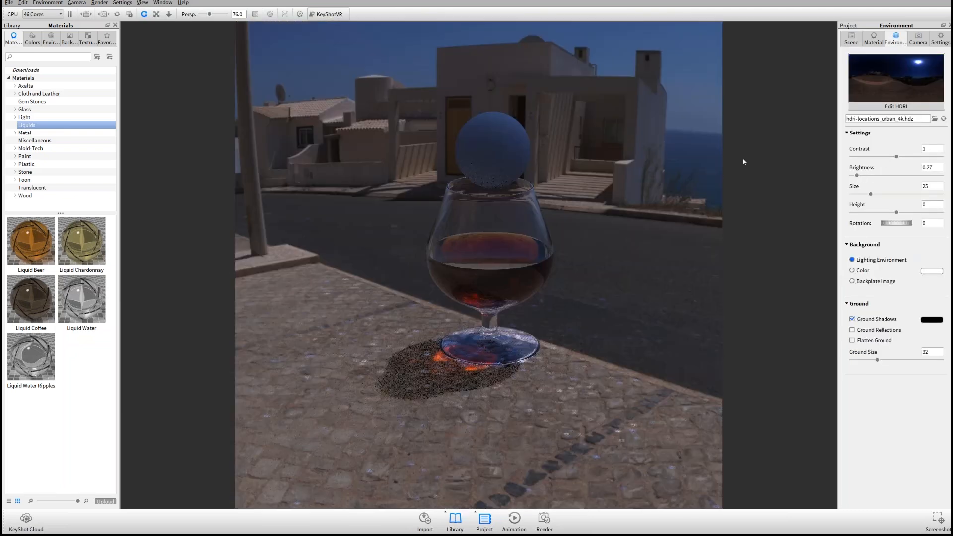
Step: Change the material type of the sphere above the glass to Point Light Diffuse
{"action": "double_click", "coordinate": [494, 144]}
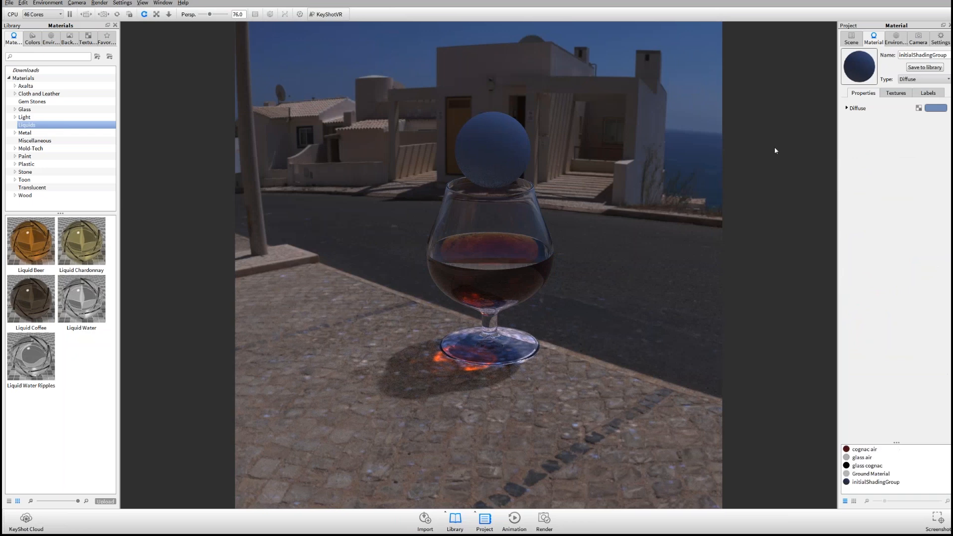
{"action": "left_click", "coordinate": [923, 79]}
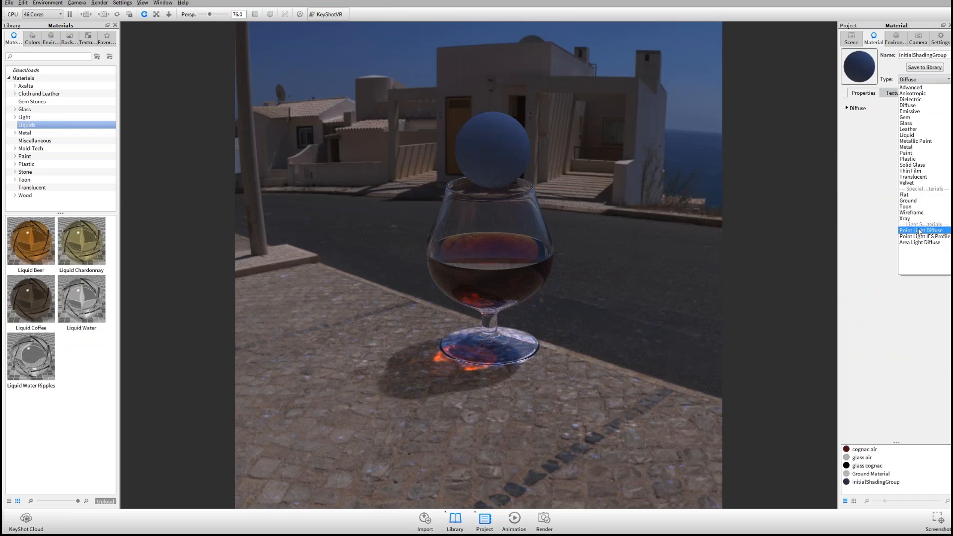
{"action": "left_click", "coordinate": [921, 231]}
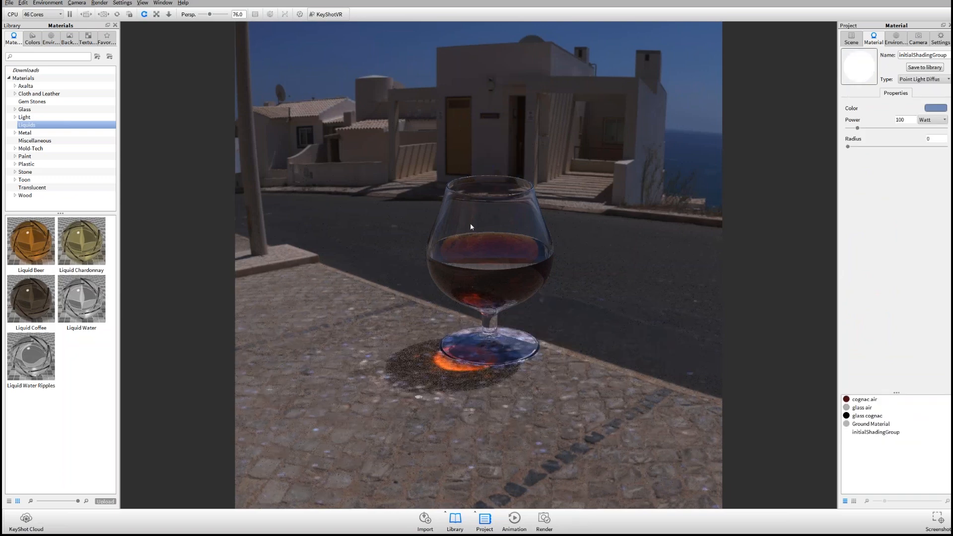
{"action": "left_click_drag", "start_coordinate": [472, 227], "coordinate": [596, 233]}
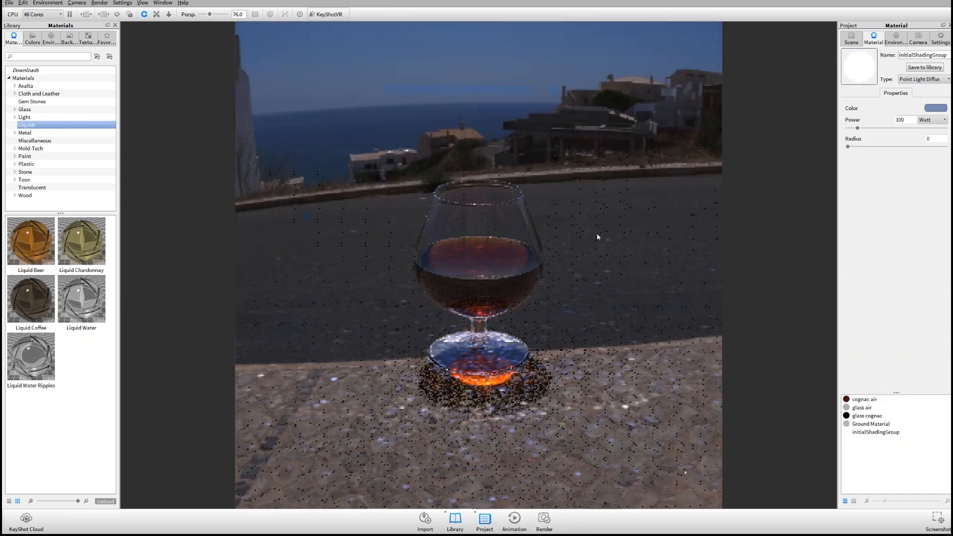
Step: Set the color of the sphere's point light to white
{"action": "left_click", "coordinate": [597, 233]}
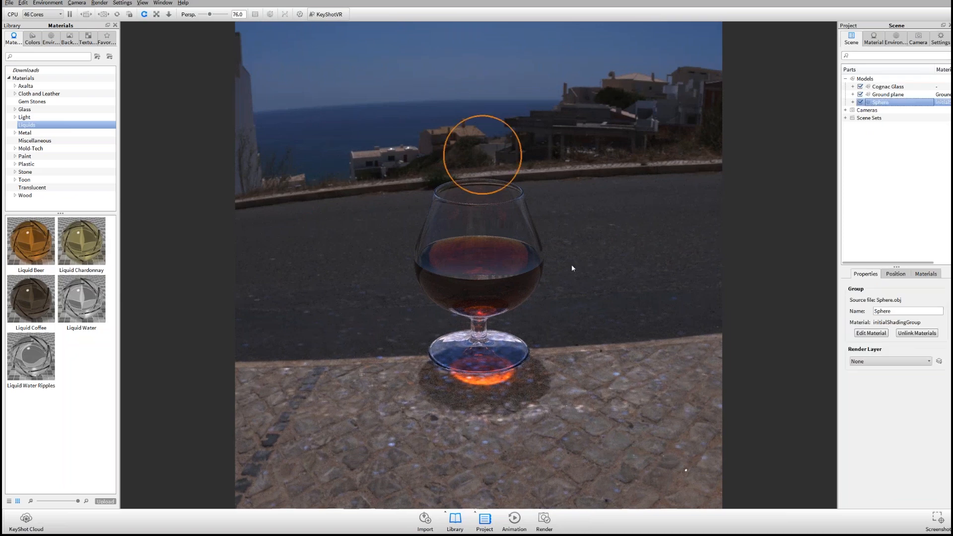
{"action": "left_click", "coordinate": [585, 193]}
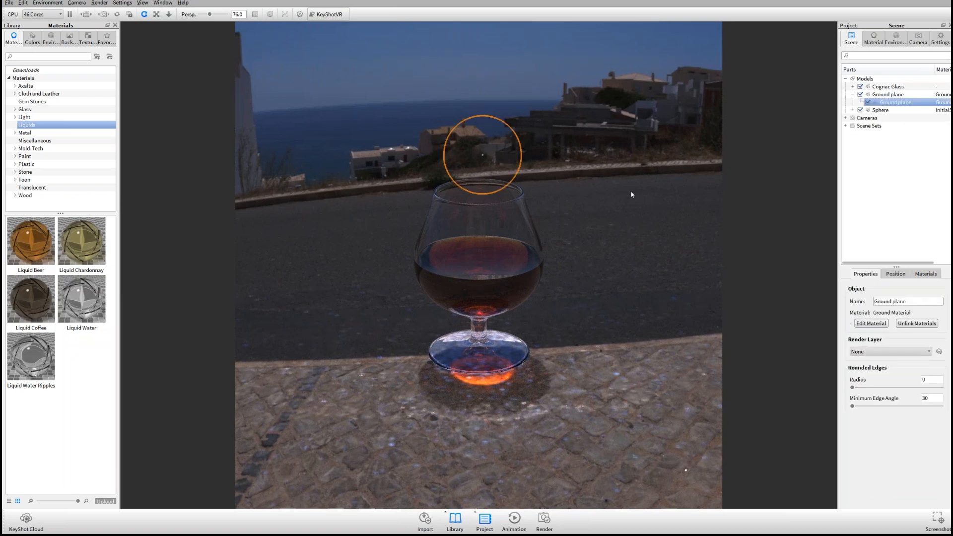
{"action": "left_click_drag", "start_coordinate": [578, 185], "coordinate": [489, 144]}
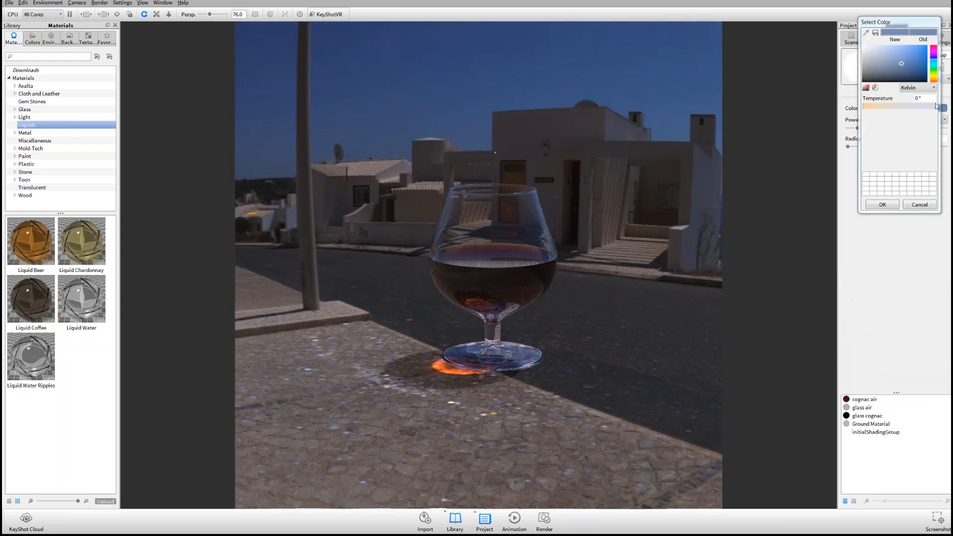
{"action": "left_click", "coordinate": [936, 106]}
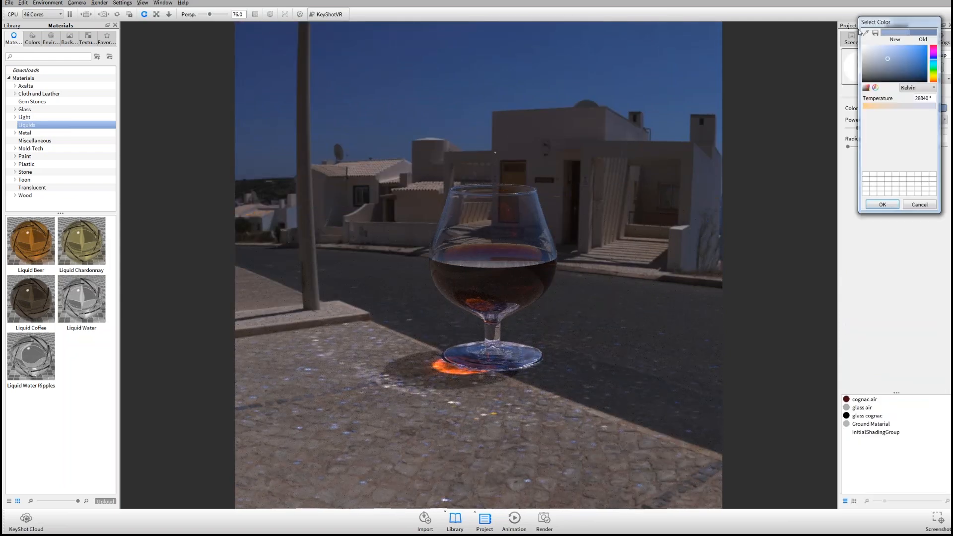
{"action": "left_click_drag", "start_coordinate": [887, 59], "coordinate": [859, 29]}
{"action": "left_click", "coordinate": [882, 204]}
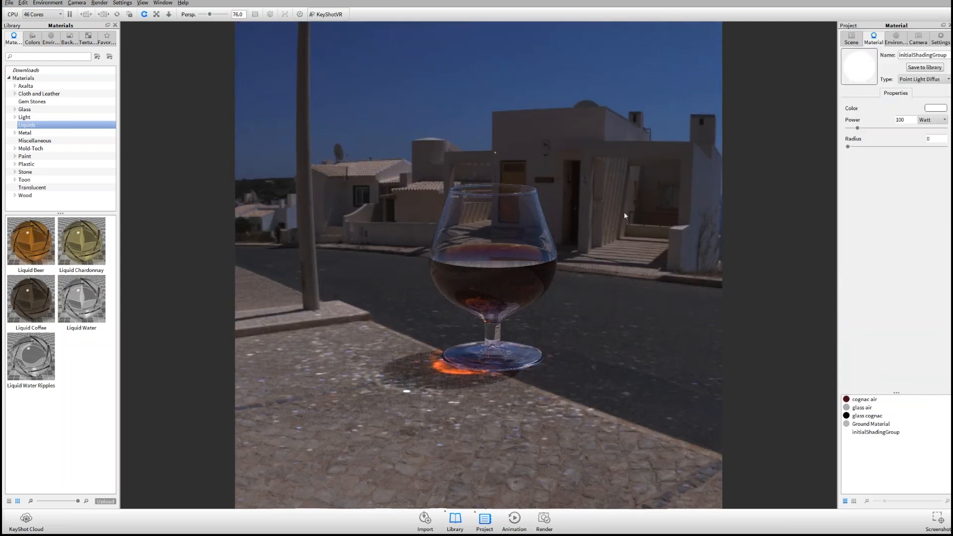
Step: Lower the sphere into the cognac glass with the Move Tool, to about Y 3.78, and shift it slightly off-center
{"action": "left_click_drag", "start_coordinate": [624, 212], "coordinate": [507, 185]}
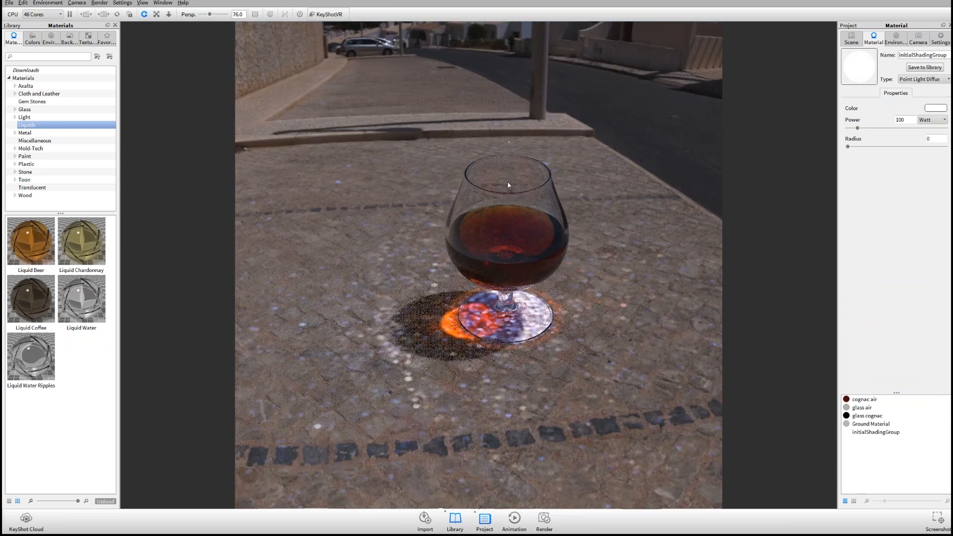
{"action": "left_click_drag", "start_coordinate": [501, 139], "coordinate": [513, 154]}
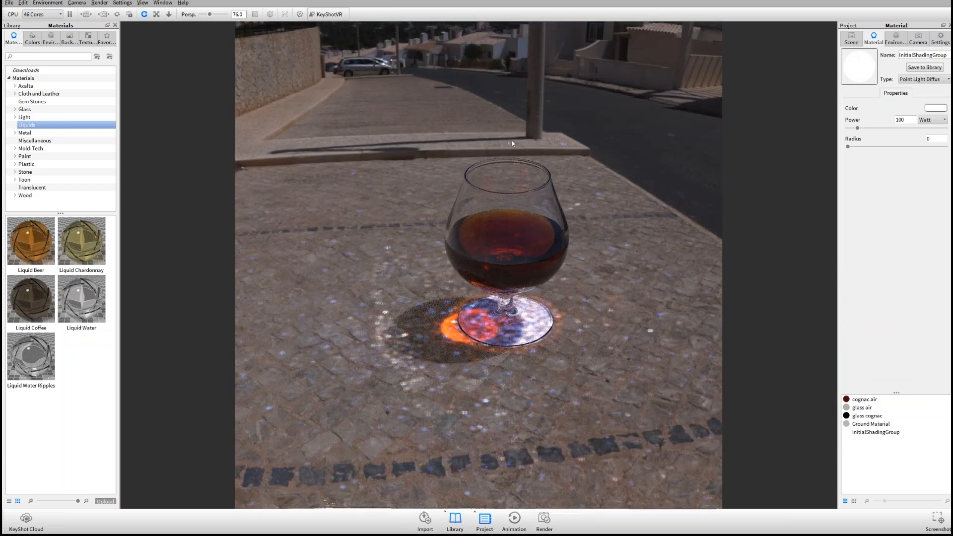
{"action": "left_click", "coordinate": [858, 42]}
{"action": "left_click", "coordinate": [895, 103]}
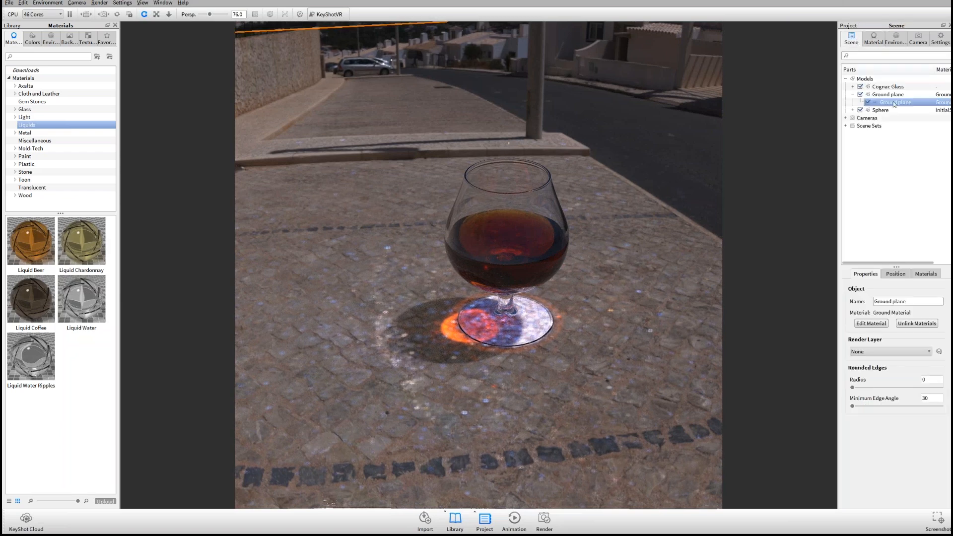
{"action": "left_click", "coordinate": [880, 110]}
{"action": "left_click", "coordinate": [895, 274]}
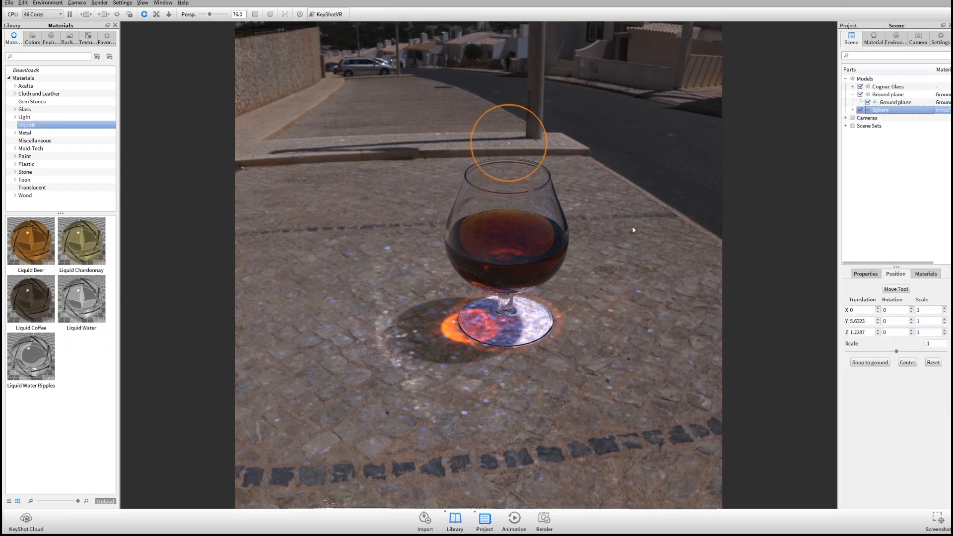
{"action": "left_click_drag", "start_coordinate": [643, 217], "coordinate": [705, 201]}
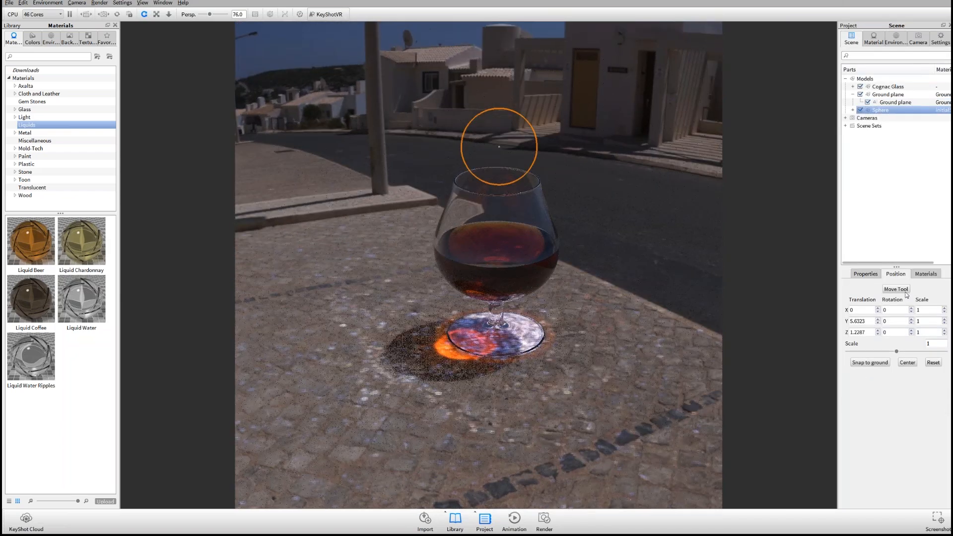
{"action": "left_click", "coordinate": [896, 289]}
{"action": "left_click_drag", "start_coordinate": [499, 123], "coordinate": [499, 193]}
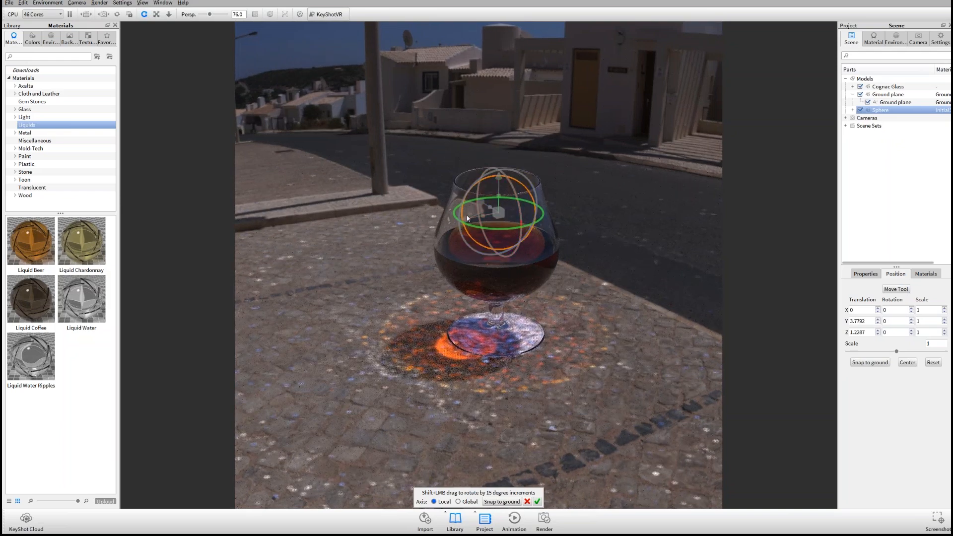
{"action": "left_click_drag", "start_coordinate": [472, 223], "coordinate": [484, 214]}
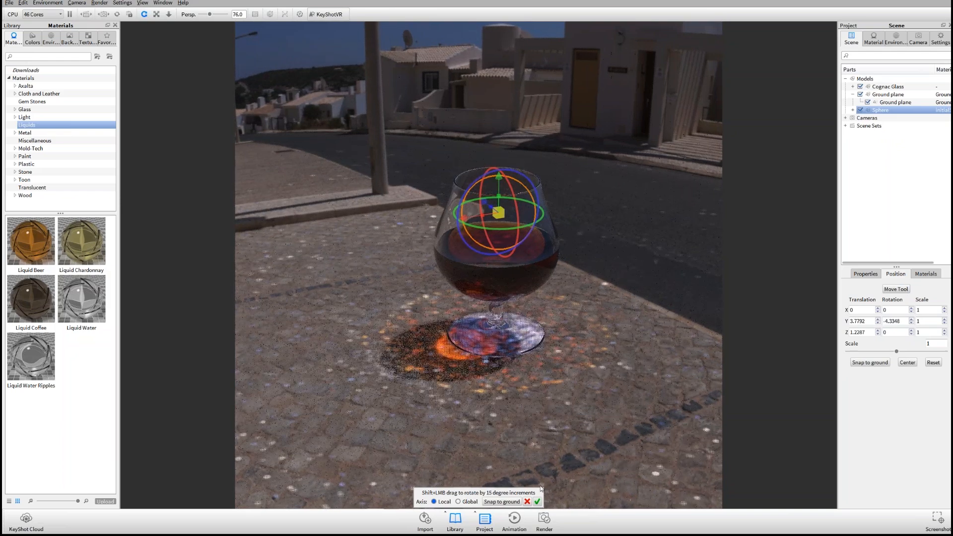
{"action": "left_click_drag", "start_coordinate": [465, 222], "coordinate": [492, 217]}
{"action": "left_click", "coordinate": [537, 502]}
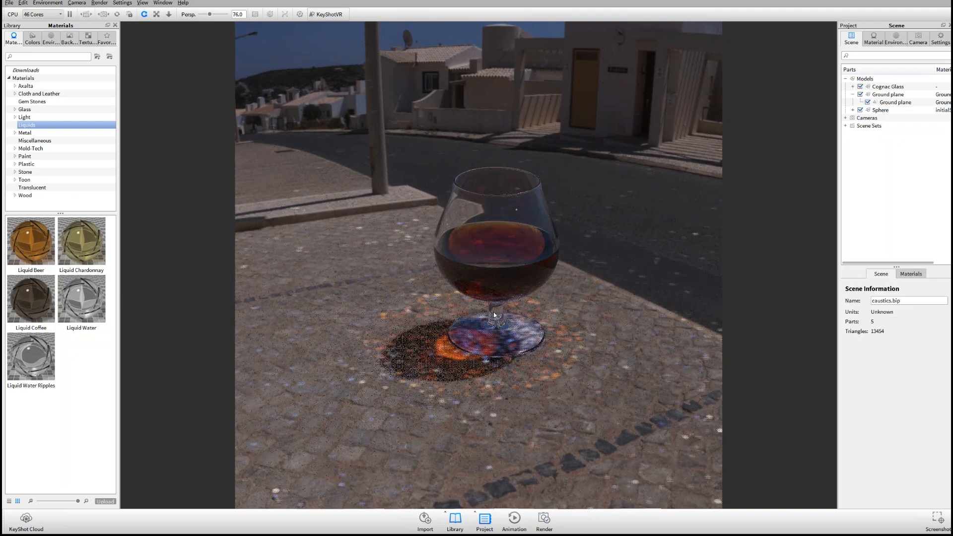
{"action": "scroll", "coordinate": [493, 315], "scroll_direction": "up", "scroll_amount": 2}
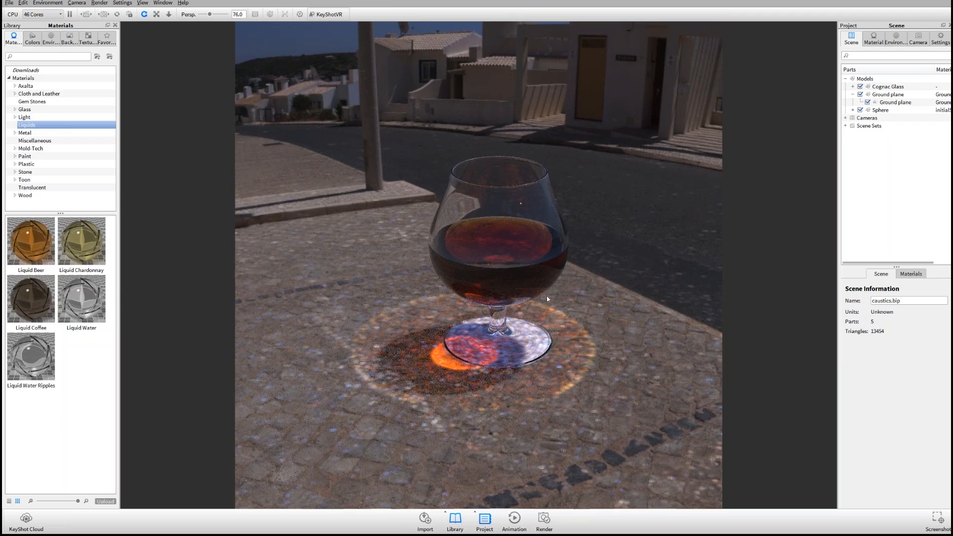
Step: Switch the environment background to a solid color and make it dark gray
{"action": "key", "text": "c"}
{"action": "left_click", "coordinate": [895, 38]}
{"action": "left_click", "coordinate": [932, 271]}
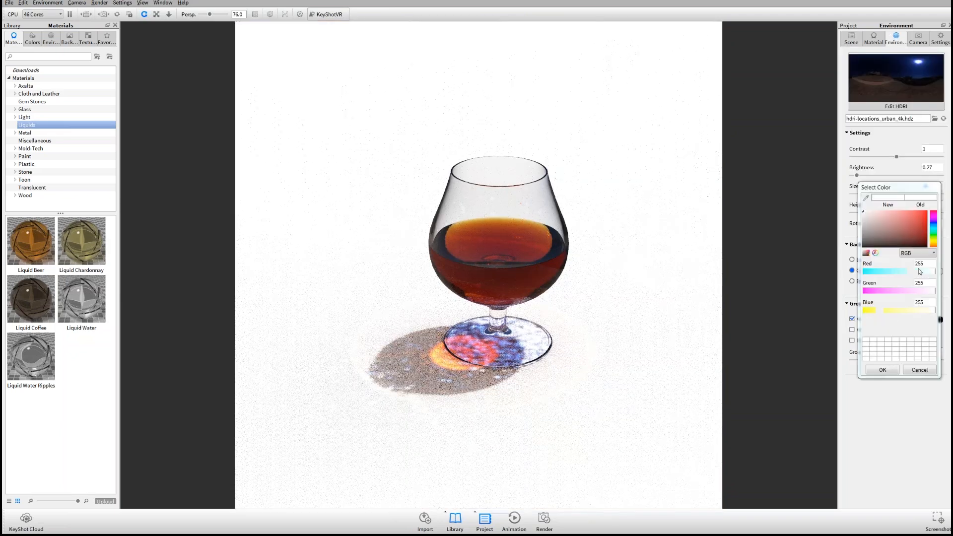
{"action": "left_click", "coordinate": [863, 246]}
{"action": "left_click_drag", "start_coordinate": [849, 249], "coordinate": [849, 234]}
{"action": "left_click", "coordinate": [874, 370]}
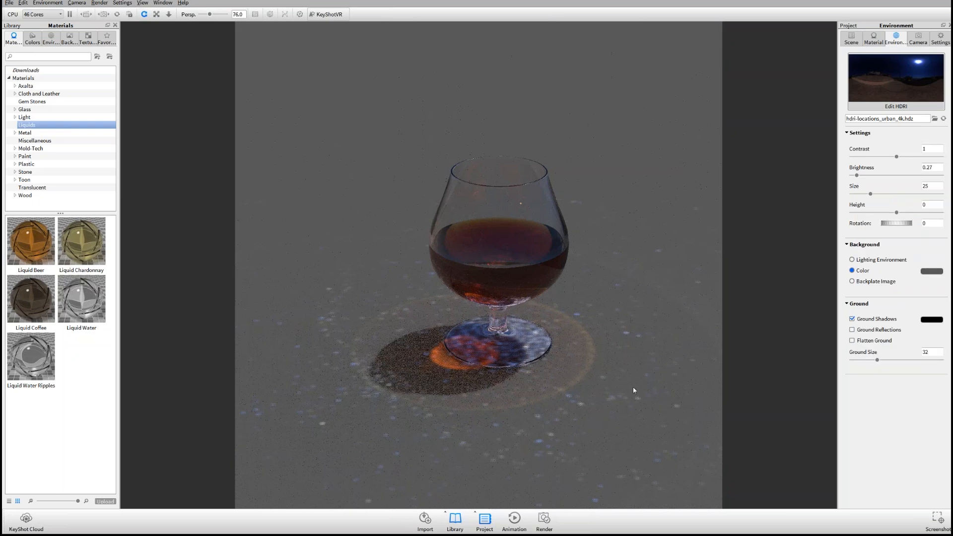
Step: Set the power of the sphere's point light to 500 Watt
{"action": "left_click_drag", "start_coordinate": [606, 366], "coordinate": [573, 298]}
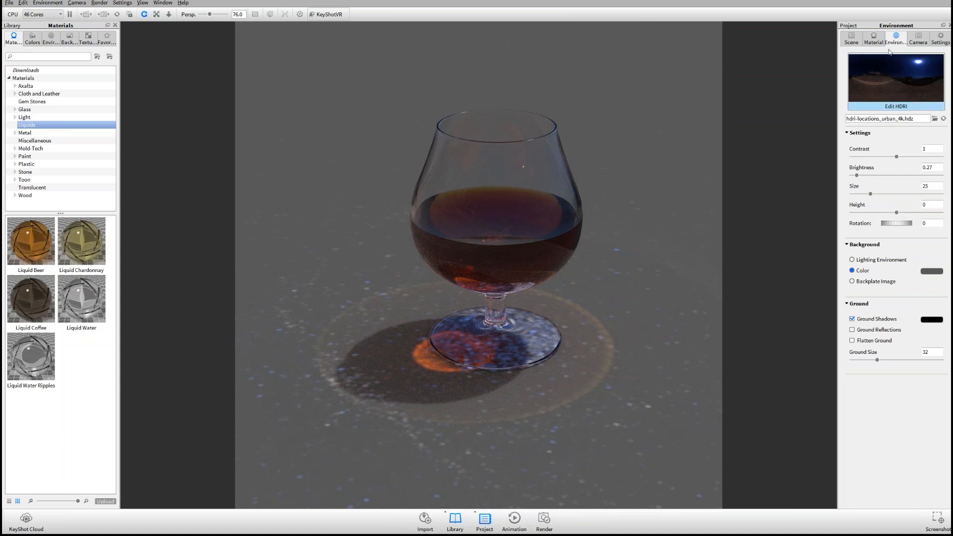
{"action": "left_click", "coordinate": [874, 40]}
{"action": "double_click", "coordinate": [901, 119]}
{"action": "type", "text": "500"}
{"action": "key", "text": "Return"}
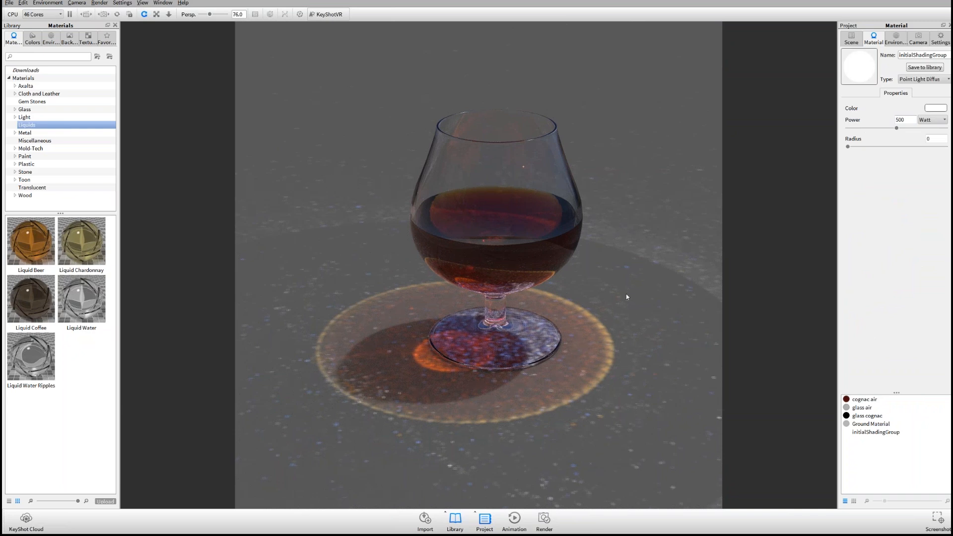
Step: Add a Noise (Texture) bump to the glass air material of the cognac glass
{"action": "double_click", "coordinate": [506, 181]}
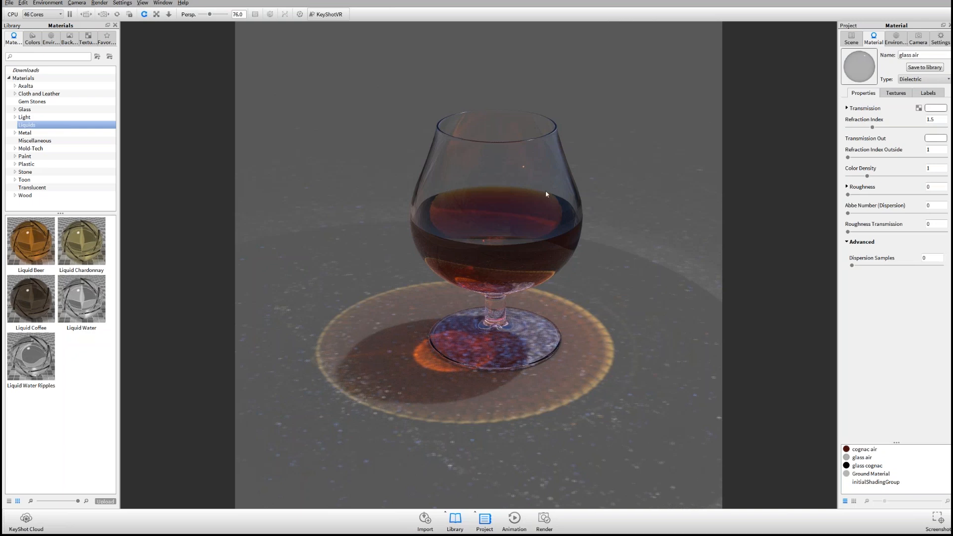
{"action": "left_click", "coordinate": [896, 93]}
{"action": "left_click", "coordinate": [900, 116]}
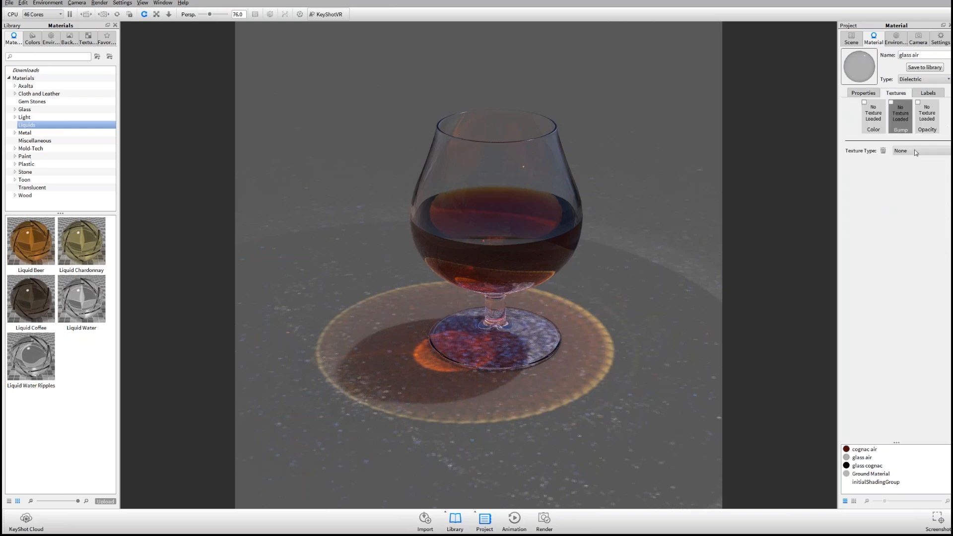
{"action": "left_click", "coordinate": [914, 150]}
{"action": "left_click", "coordinate": [915, 262]}
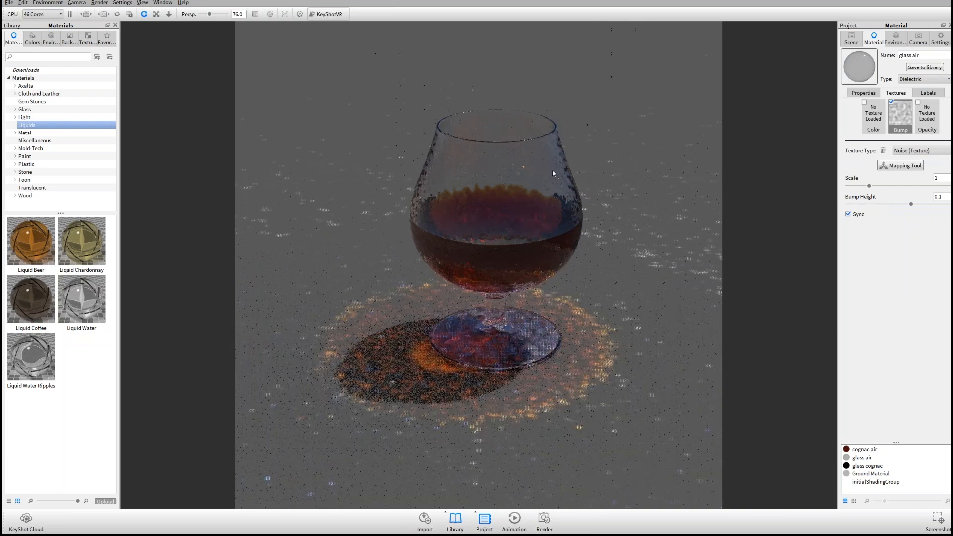
{"action": "scroll", "coordinate": [531, 234], "scroll_direction": "up", "scroll_amount": 2}
{"action": "scroll", "coordinate": [531, 234], "scroll_direction": "up", "scroll_amount": 2}
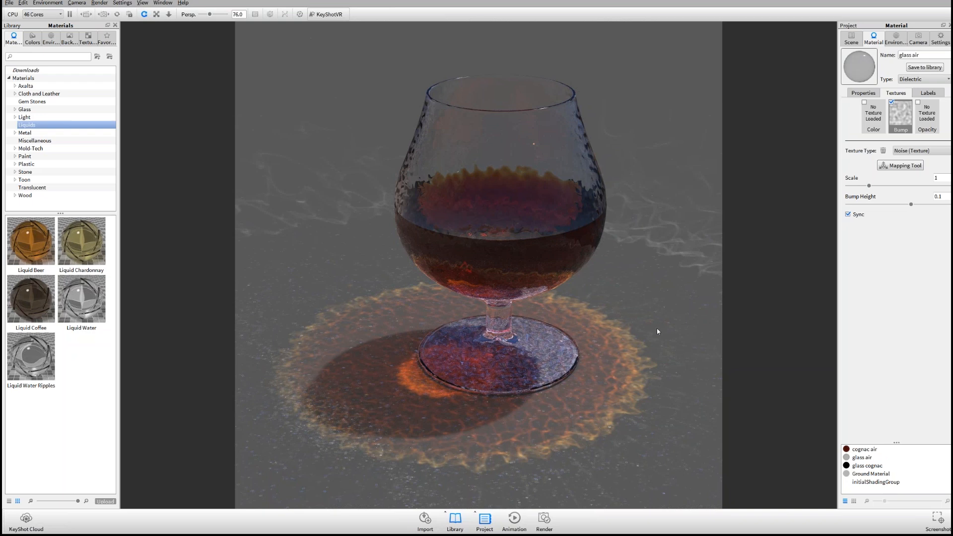
Step: Switch to the KeyShot window that holds the glass 5 Cube Shape model with the red sphere
{"action": "left_click", "coordinate": [851, 38]}
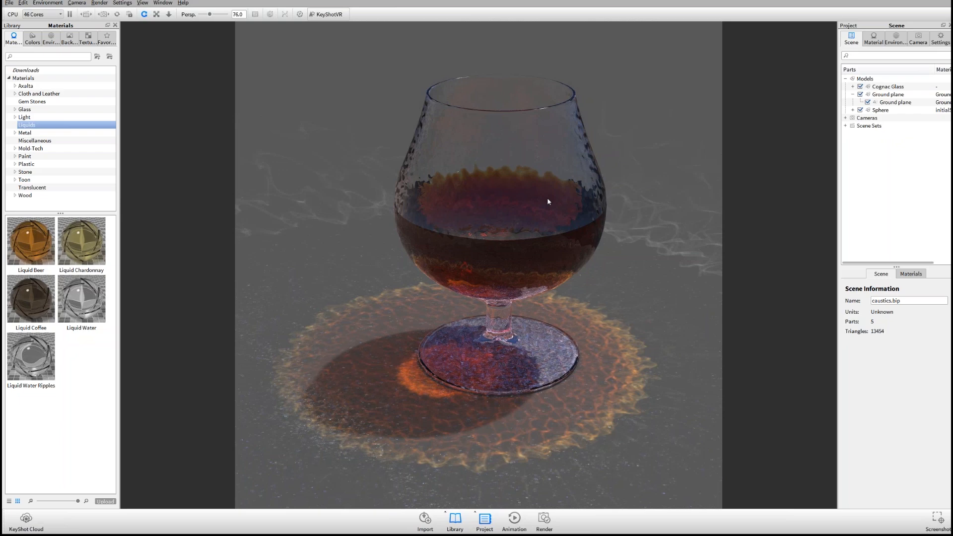
{"action": "key", "text": "alt+Tab"}
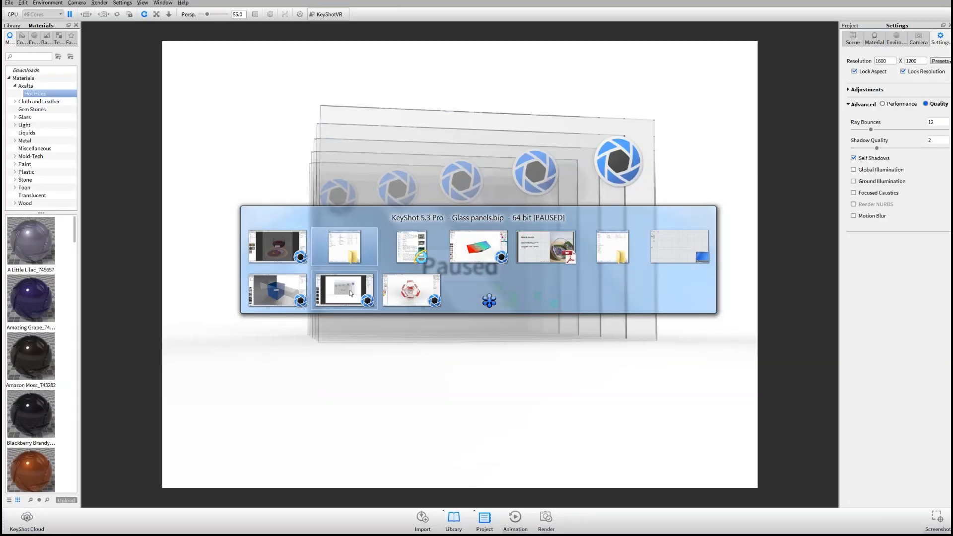
{"action": "left_click", "coordinate": [407, 295]}
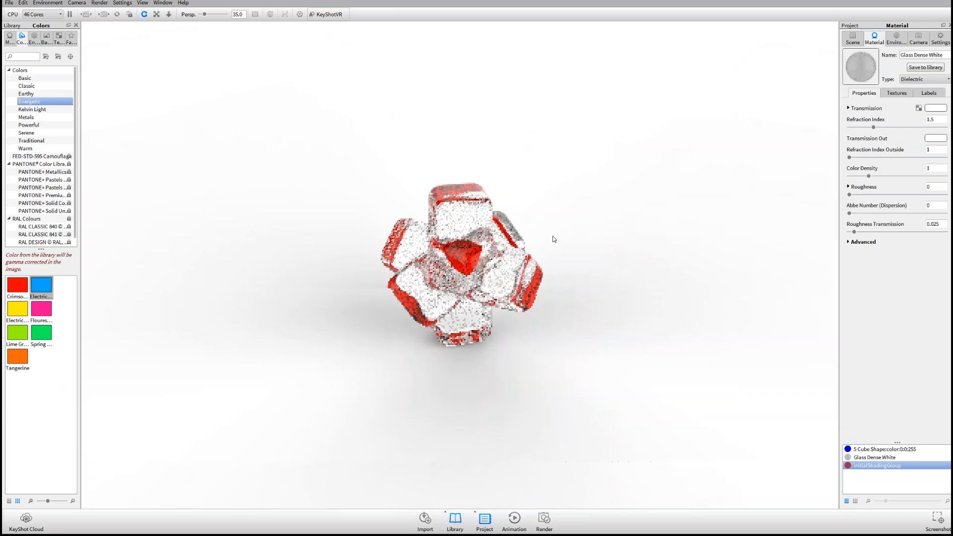
Step: Move the red sphere straight up out of the 5 Cube Shape with the Move Tool so it floats above it
{"action": "left_click", "coordinate": [898, 274]}
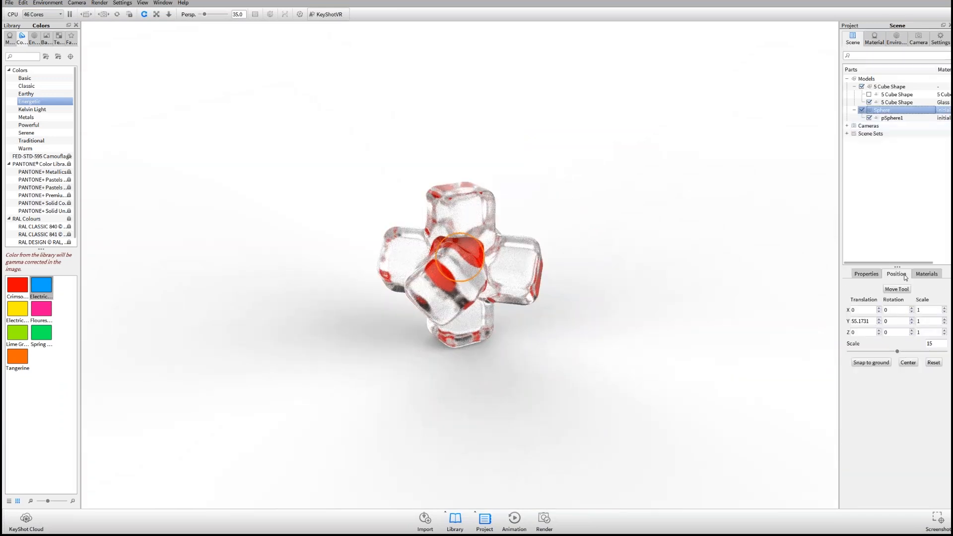
{"action": "left_click", "coordinate": [896, 289]}
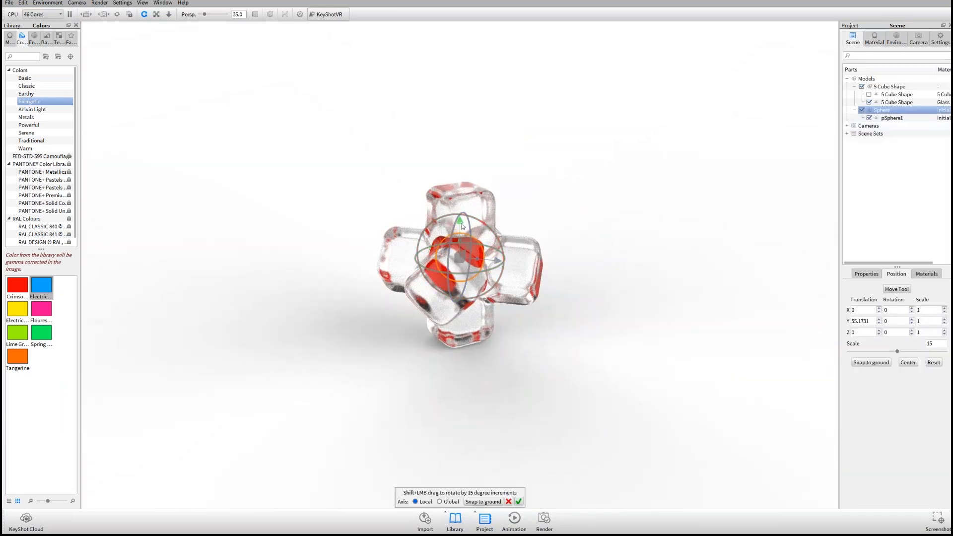
{"action": "left_click_drag", "start_coordinate": [459, 224], "coordinate": [460, 153]}
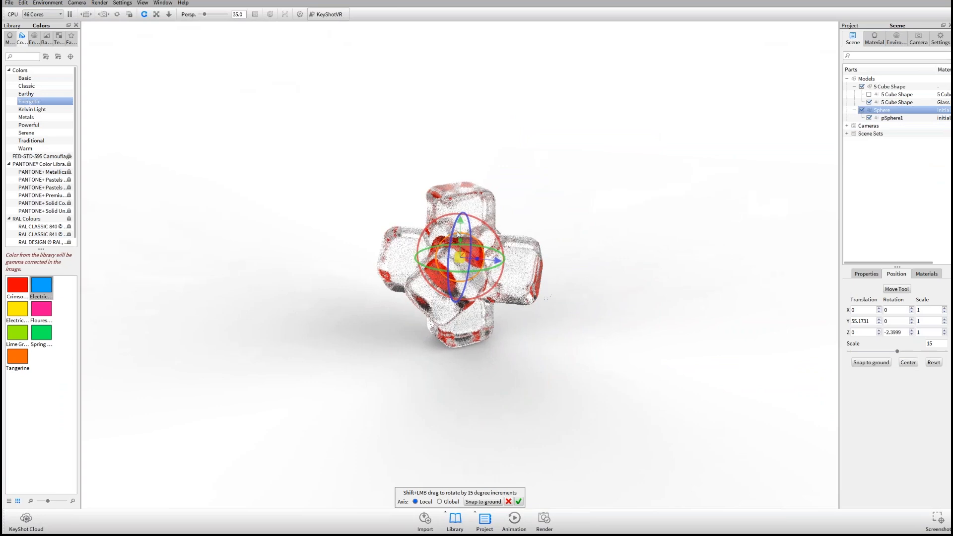
{"action": "left_click", "coordinate": [519, 501]}
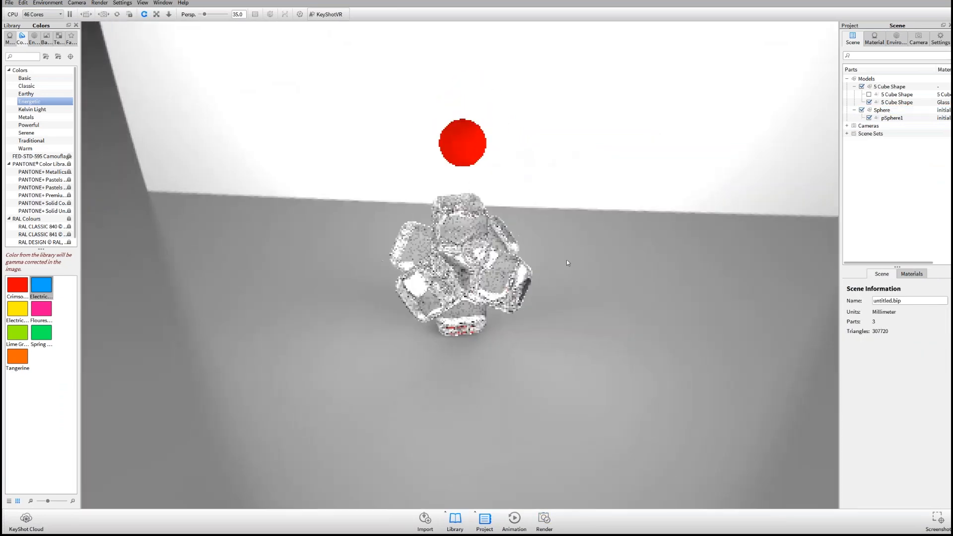
Step: Change the material type of the glass 5 Cube Shape to Paint
{"action": "left_click_drag", "start_coordinate": [567, 260], "coordinate": [455, 266]}
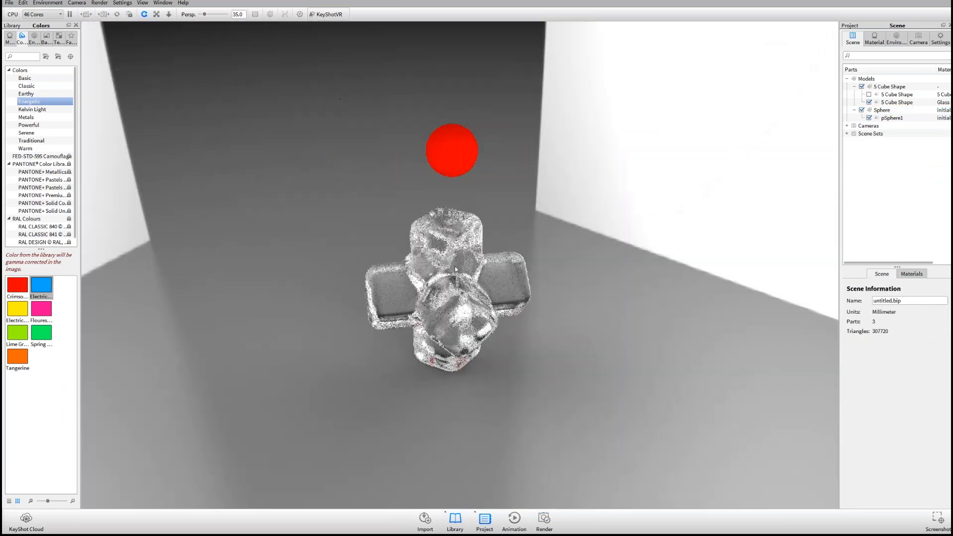
{"action": "double_click", "coordinate": [466, 259]}
{"action": "left_click", "coordinate": [924, 79]}
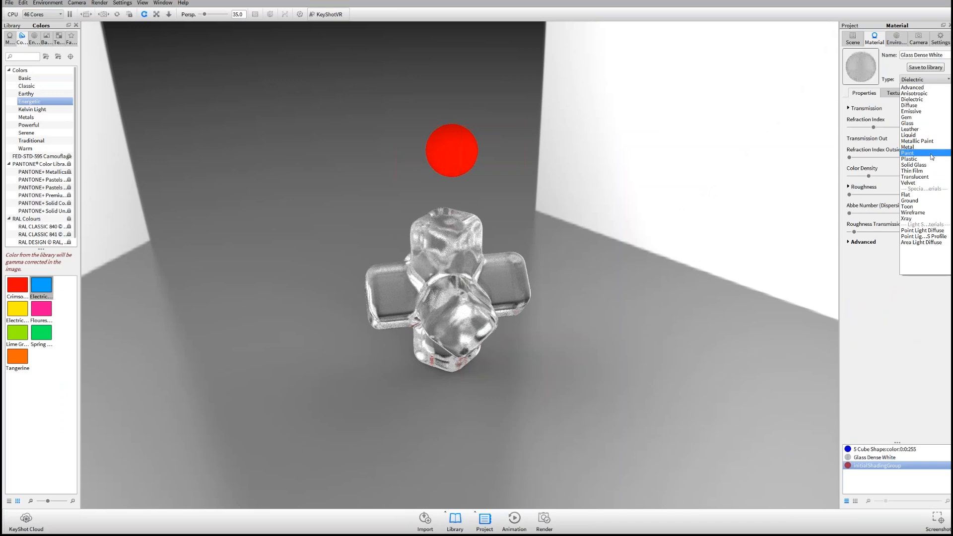
{"action": "left_click", "coordinate": [913, 155]}
Step: Change the red sphere's material type to Point Light Diffuse and set its light color to white
{"action": "mouse_move", "coordinate": [603, 236]}
{"action": "left_mouse_down"}
{"action": "mouse_move", "coordinate": [580, 224]}
{"action": "mouse_move", "coordinate": [571, 260]}
{"action": "mouse_move", "coordinate": [464, 238]}
{"action": "mouse_move", "coordinate": [438, 297]}
{"action": "left_mouse_up"}
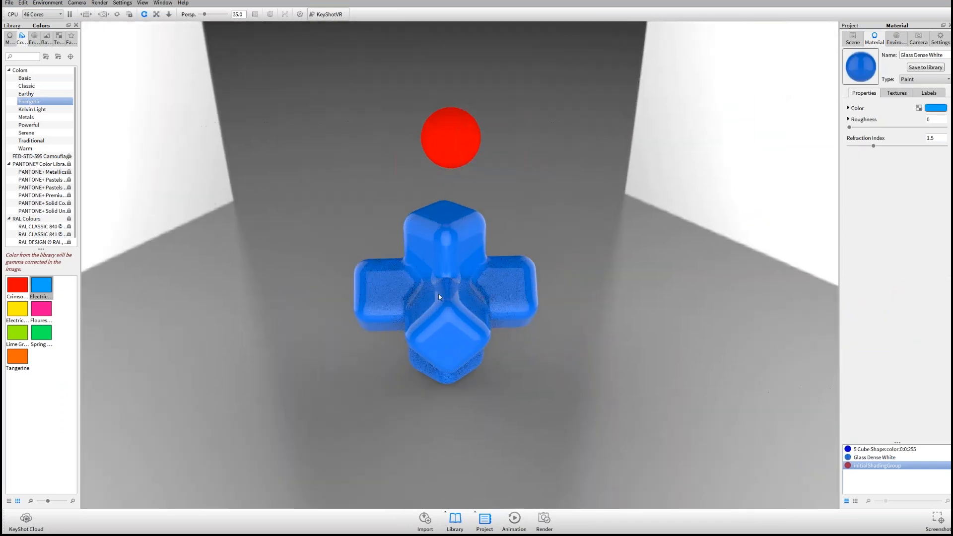
{"action": "double_click", "coordinate": [457, 125]}
{"action": "left_click", "coordinate": [924, 79]}
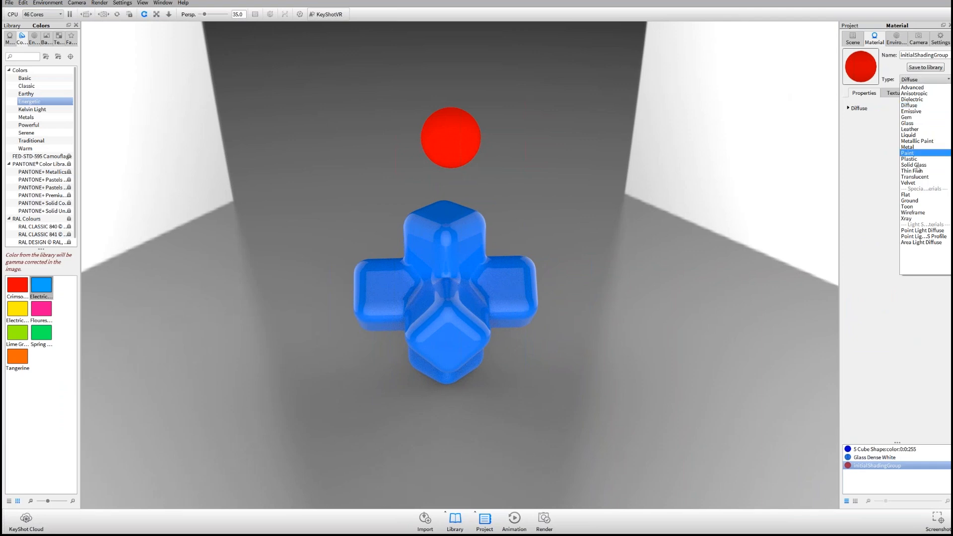
{"action": "left_click", "coordinate": [921, 230]}
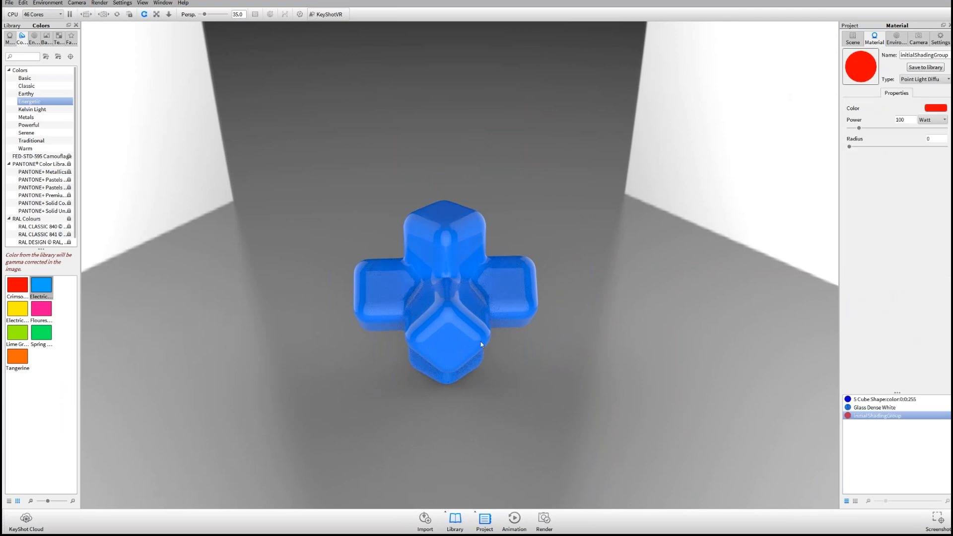
{"action": "left_click_drag", "start_coordinate": [480, 341], "coordinate": [514, 277]}
{"action": "left_click", "coordinate": [935, 108]}
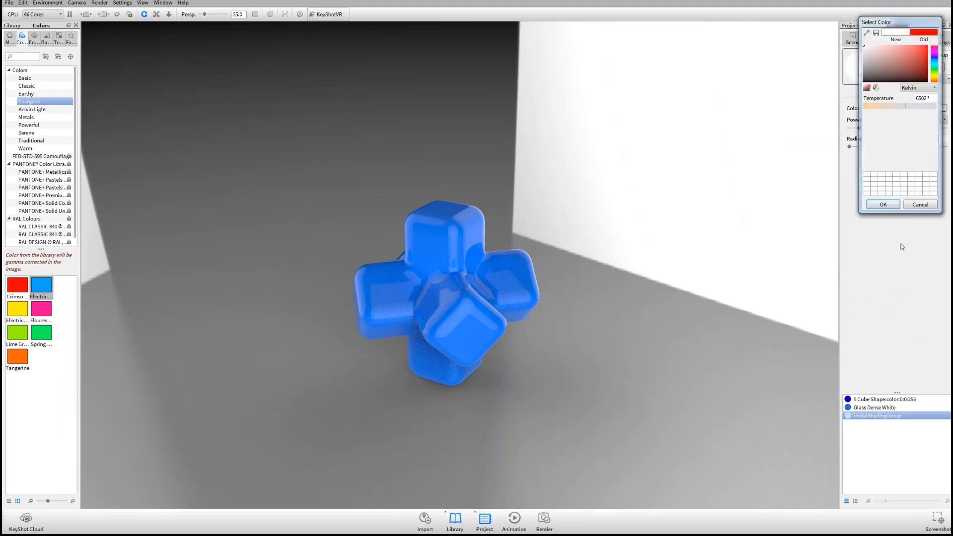
{"action": "left_click", "coordinate": [883, 205]}
Step: Enable Ground Illumination in the advanced render quality settings
{"action": "left_click_drag", "start_coordinate": [680, 198], "coordinate": [770, 194]}
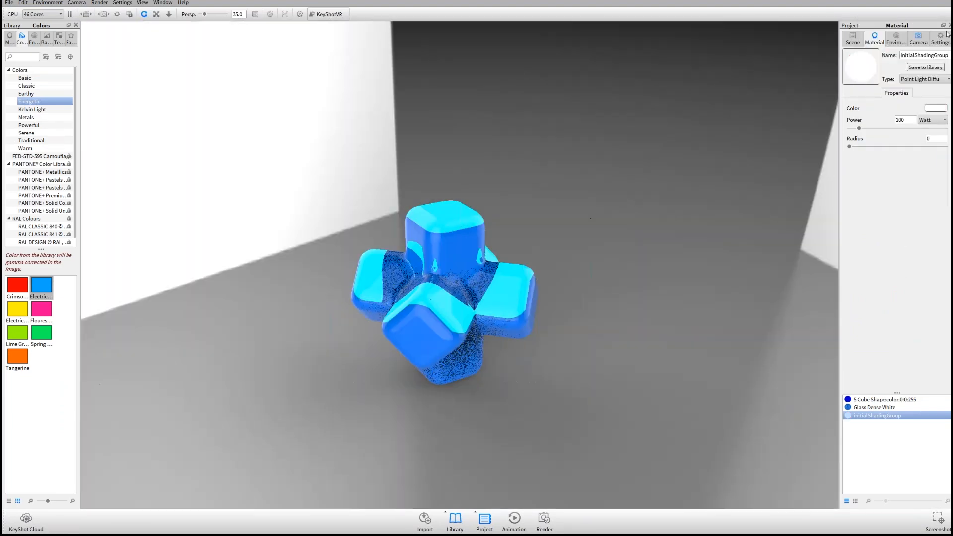
{"action": "left_click", "coordinate": [934, 42]}
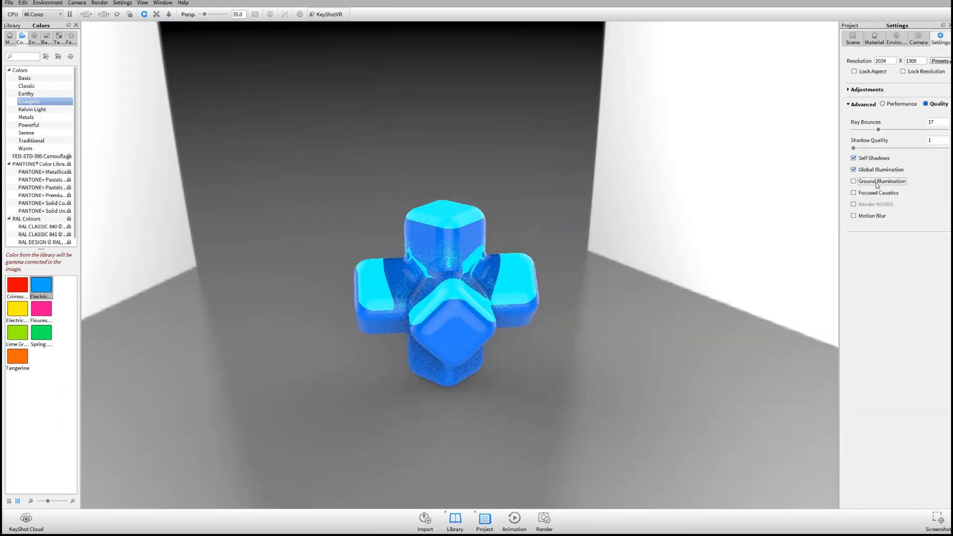
{"action": "left_click", "coordinate": [854, 181]}
Step: Set the power of the point light above the 5 Cube Shape to 10 Watt
{"action": "left_click_drag", "start_coordinate": [513, 284], "coordinate": [430, 165]}
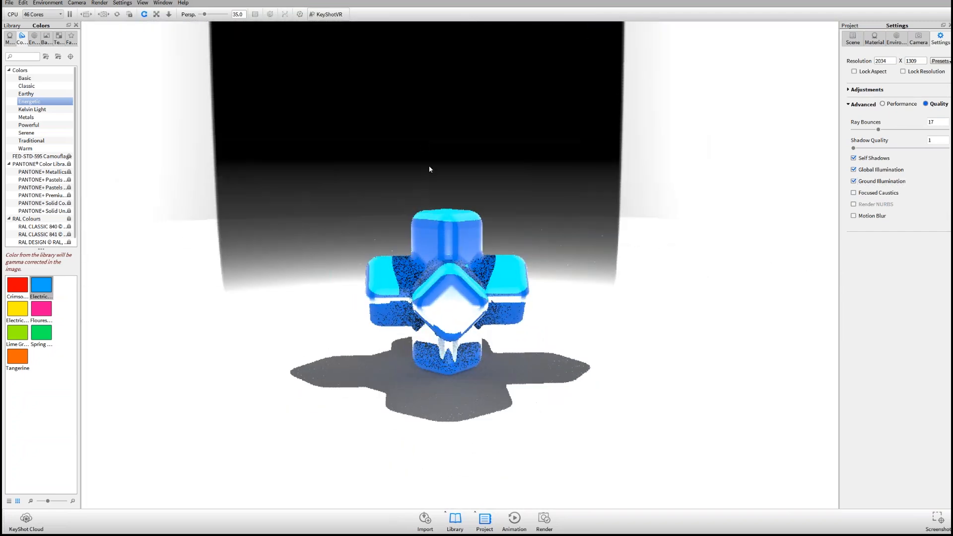
{"action": "double_click", "coordinate": [459, 165]}
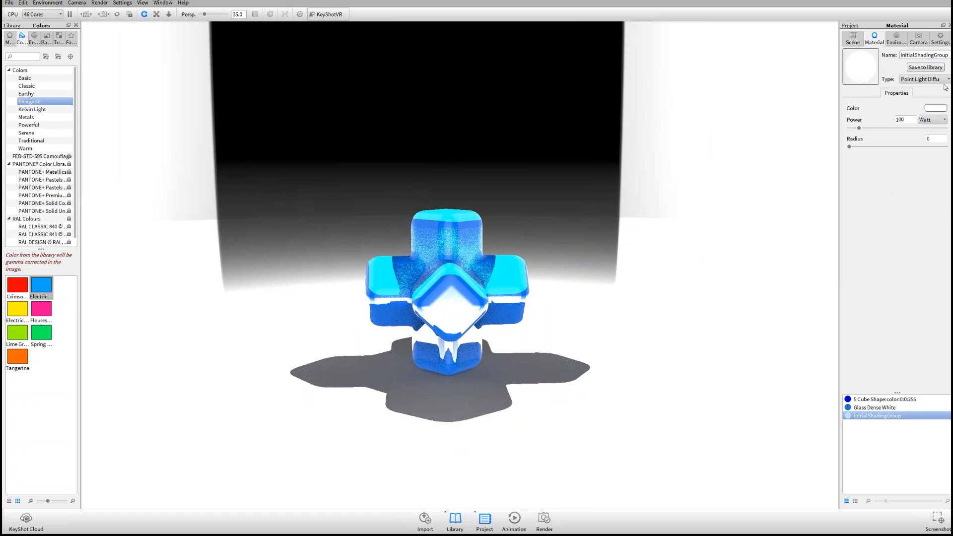
{"action": "double_click", "coordinate": [900, 120]}
{"action": "type", "text": "10"}
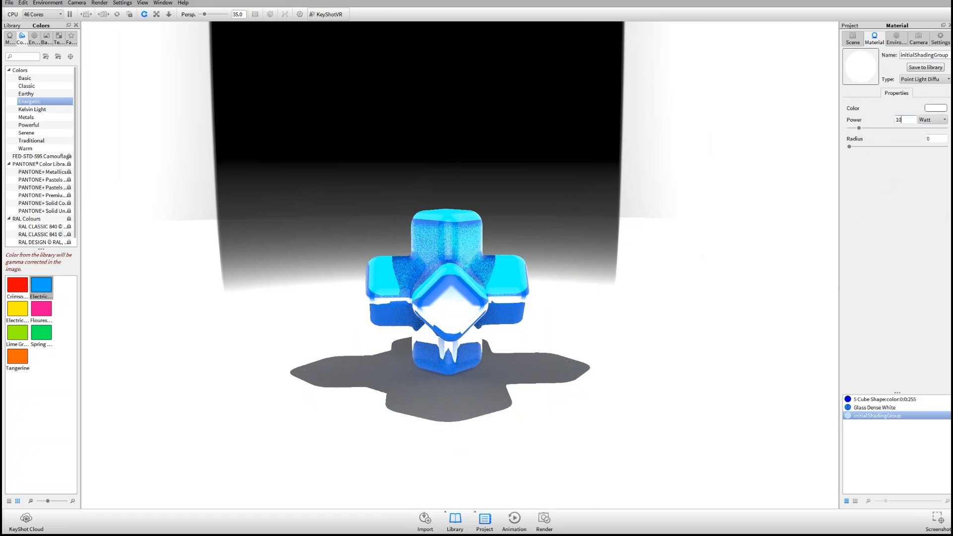
{"action": "key", "text": "Return"}
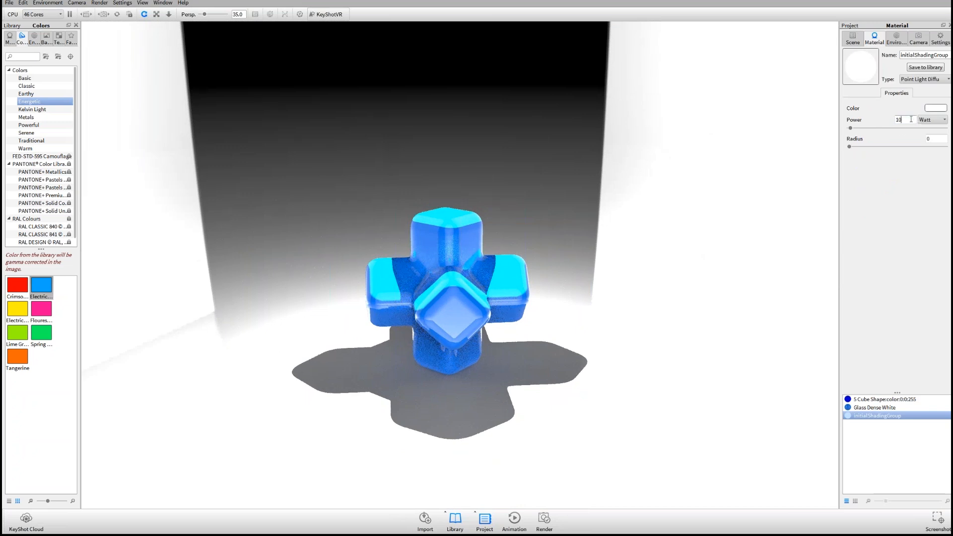
Step: Lower the point light's power to 0.1 Watt, and return it to 100 Watt
{"action": "key", "text": "BackSpace"}
{"action": "key", "text": "BackSpace"}
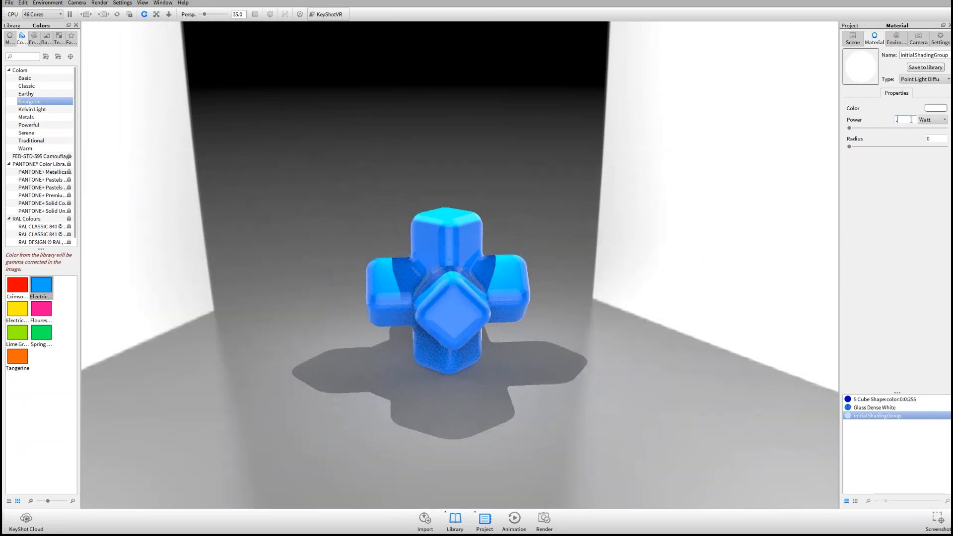
{"action": "type", "text": "0.1"}
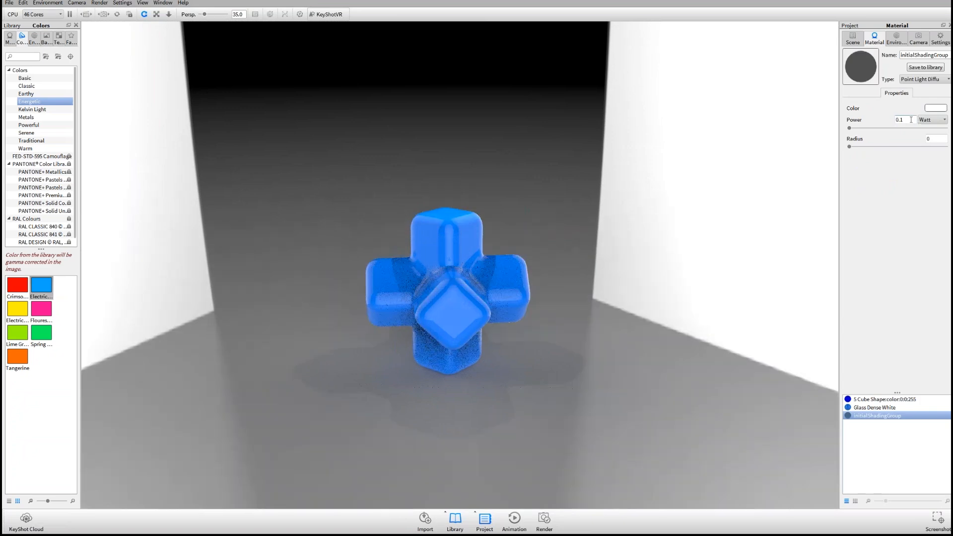
{"action": "key", "text": "Return"}
{"action": "type", "text": "100"}
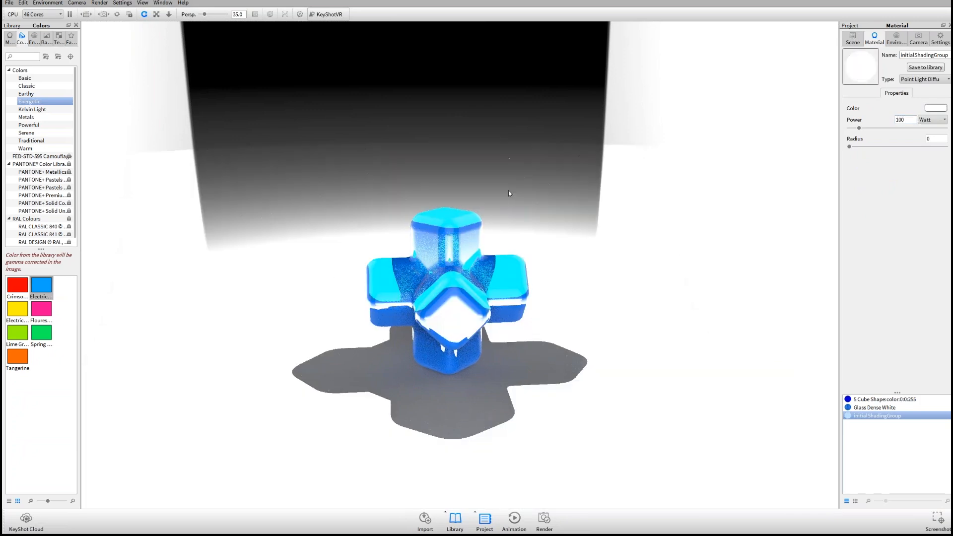
Step: Check the scene information for the scene units, and show the position values of the sphere above the cube shape
{"action": "left_click_drag", "start_coordinate": [599, 207], "coordinate": [604, 164]}
{"action": "left_click", "coordinate": [852, 39]}
{"action": "left_click", "coordinate": [884, 166]}
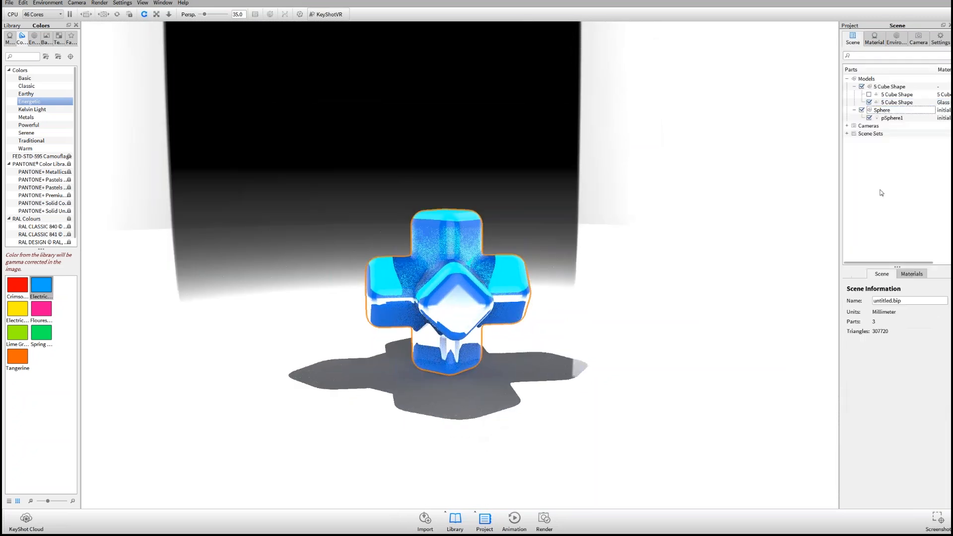
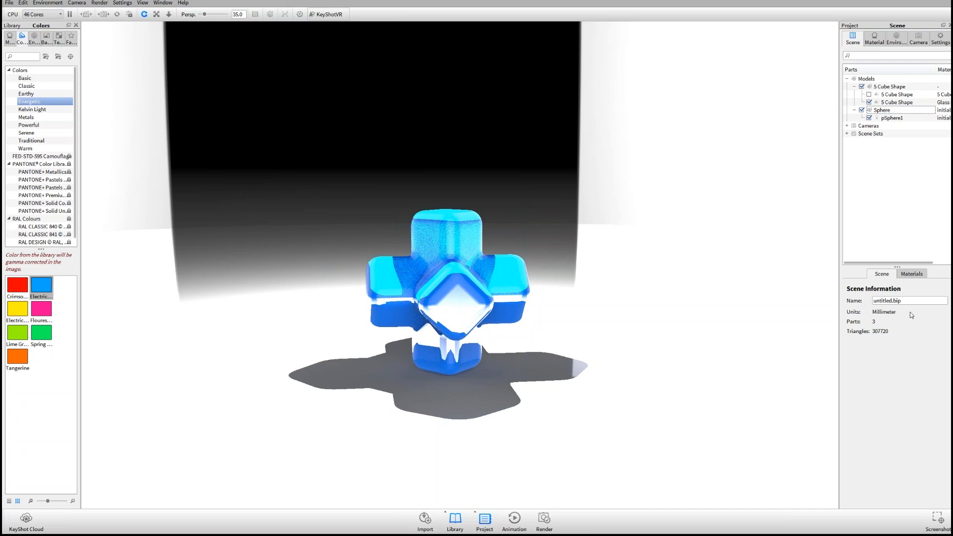
{"action": "left_click", "coordinate": [665, 135]}
{"action": "left_click", "coordinate": [453, 143]}
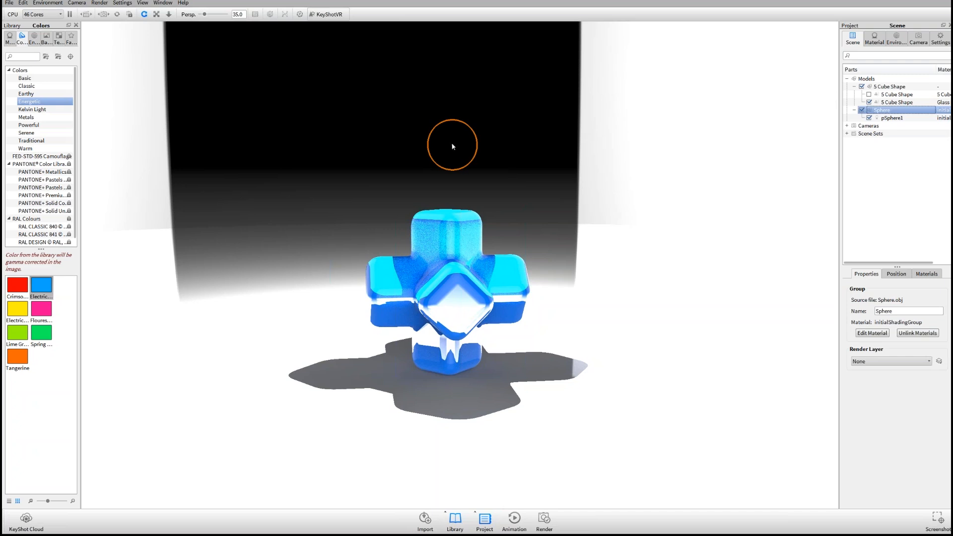
{"action": "left_click", "coordinate": [896, 274]}
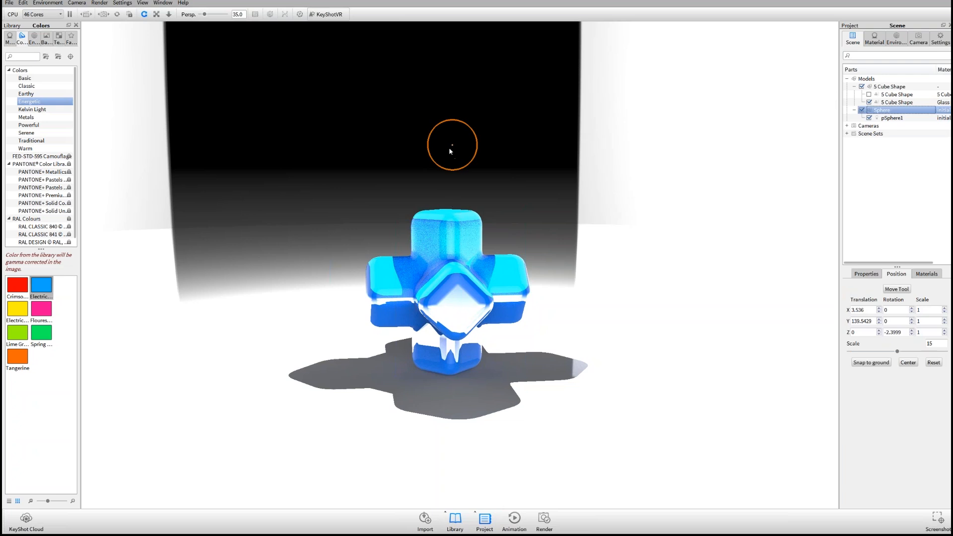
Step: Examine the point light's effect on the cube shape and ground from several angles, together with its material and position settings
{"action": "left_click_drag", "start_coordinate": [577, 206], "coordinate": [516, 227]}
{"action": "left_click", "coordinate": [873, 40]}
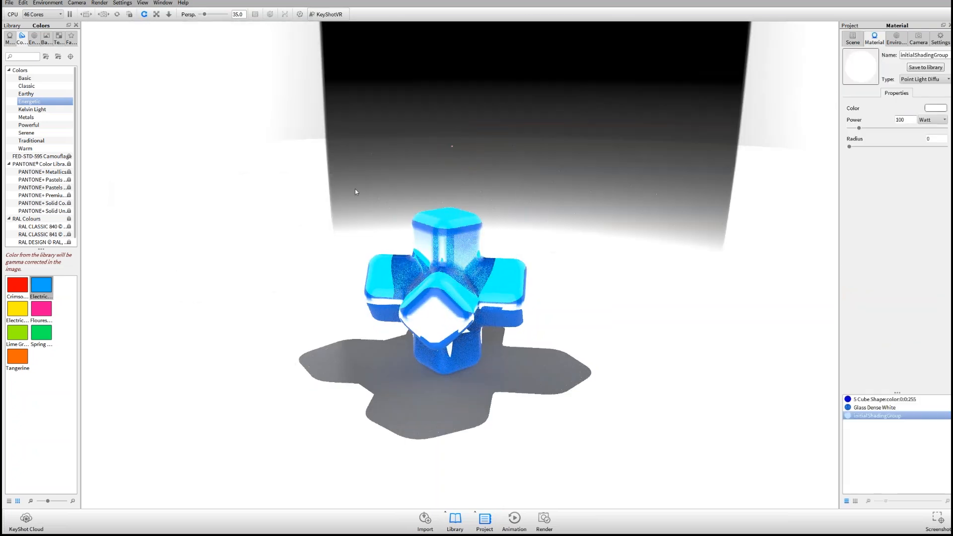
{"action": "left_click_drag", "start_coordinate": [365, 189], "coordinate": [382, 155]}
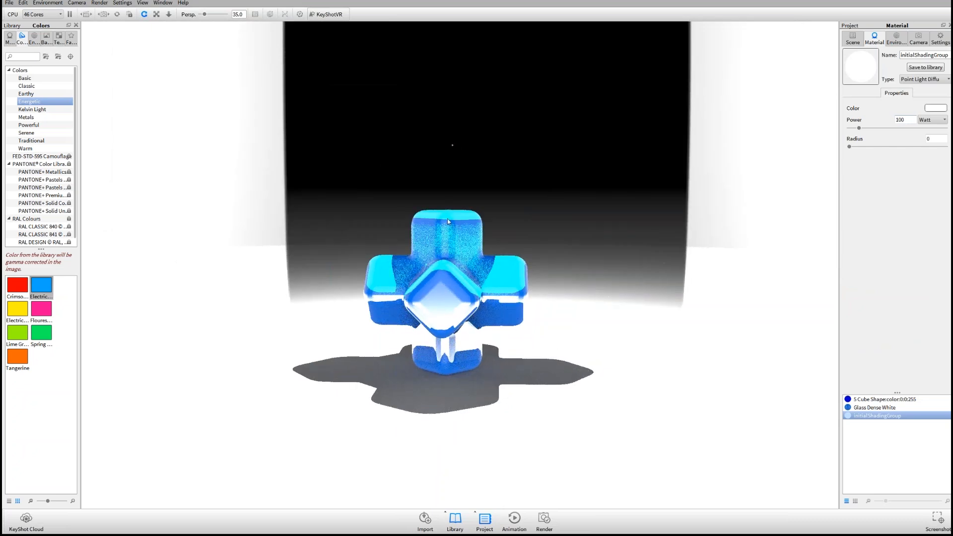
{"action": "left_click_drag", "start_coordinate": [484, 182], "coordinate": [450, 185]}
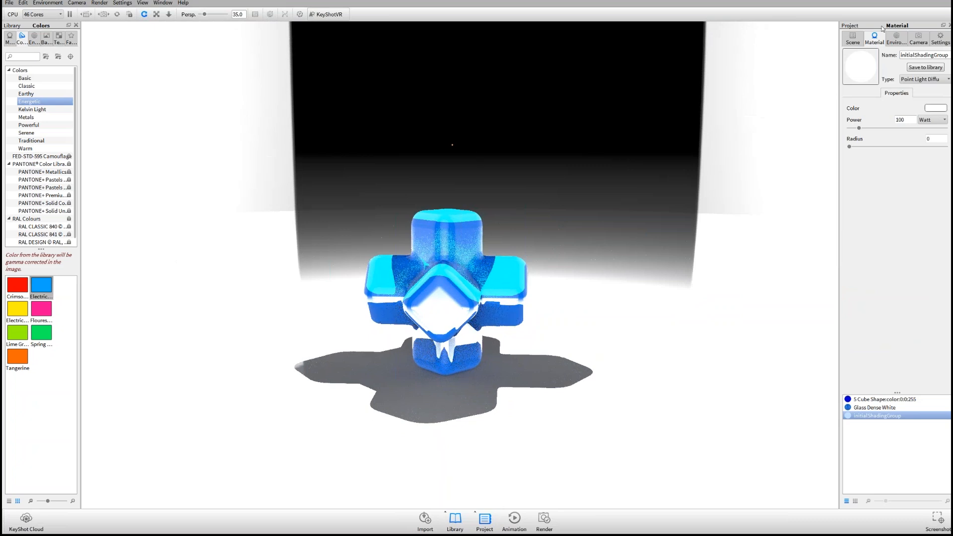
{"action": "left_click", "coordinate": [853, 41]}
{"action": "left_click_drag", "start_coordinate": [474, 172], "coordinate": [487, 172]}
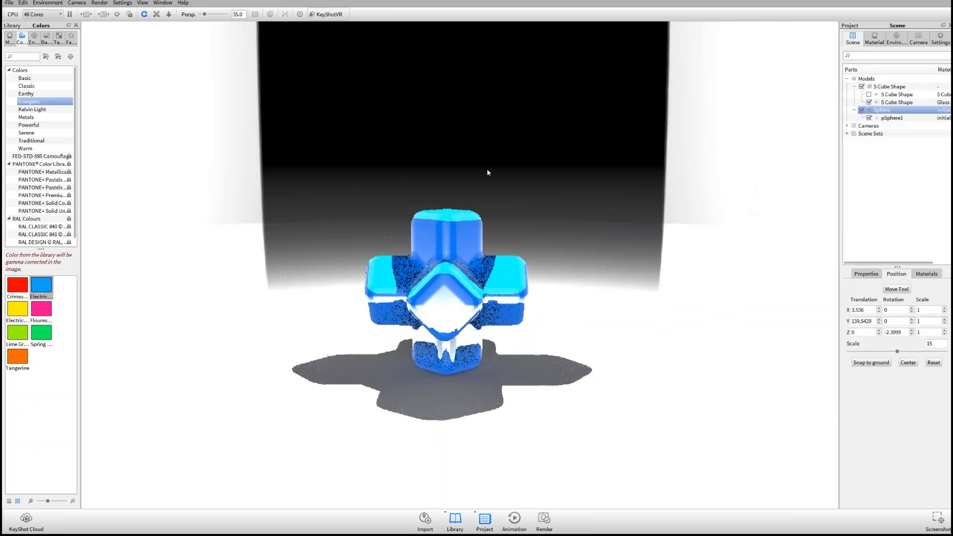
{"action": "left_click", "coordinate": [874, 38]}
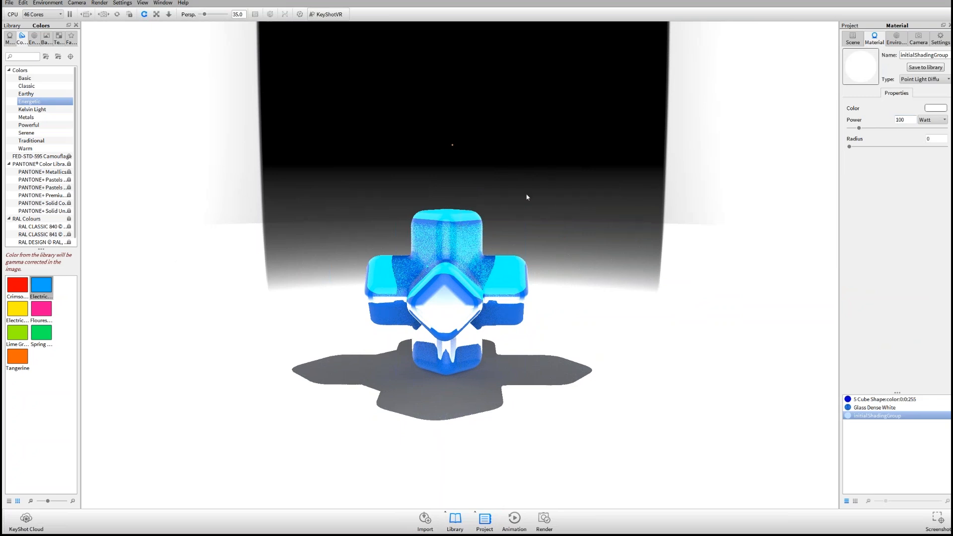
{"action": "left_click", "coordinate": [853, 39]}
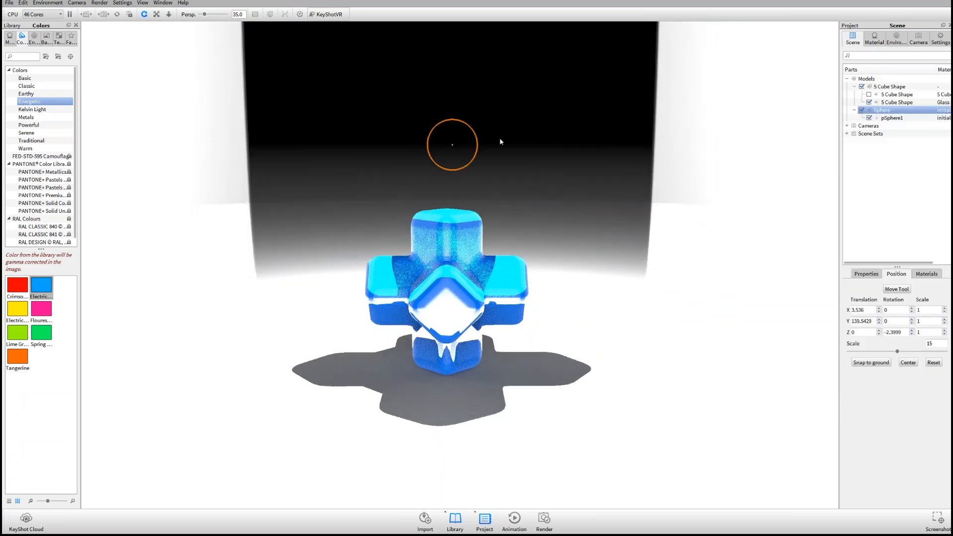
Step: Change the scene units to Inches, correlating the scene units instead of converting them
{"action": "left_click", "coordinate": [493, 116]}
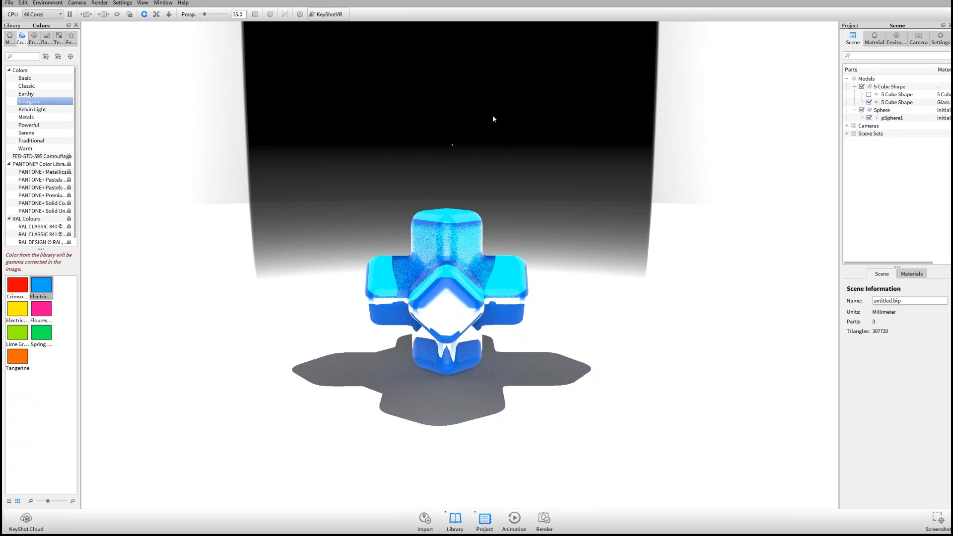
{"action": "left_click", "coordinate": [22, 2]}
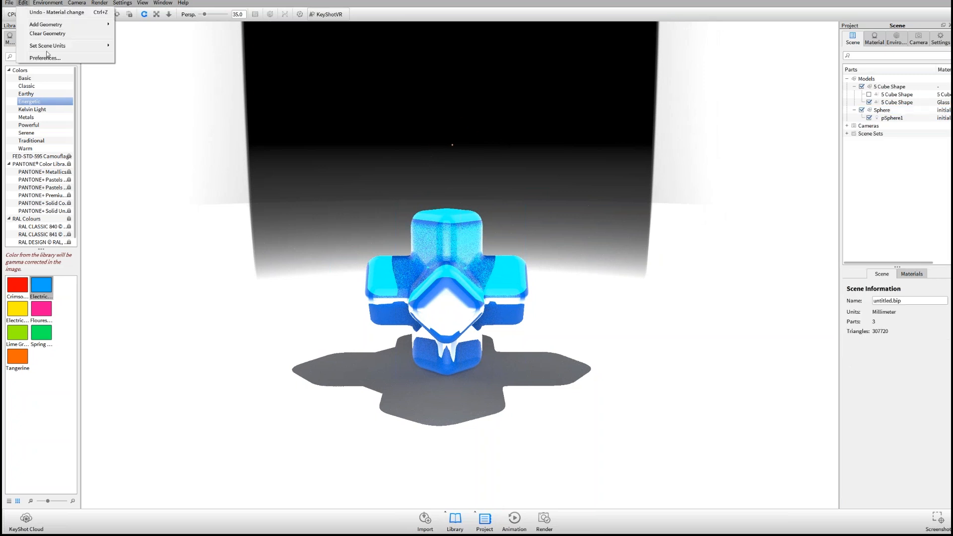
{"action": "mouse_move", "coordinate": [73, 49]}
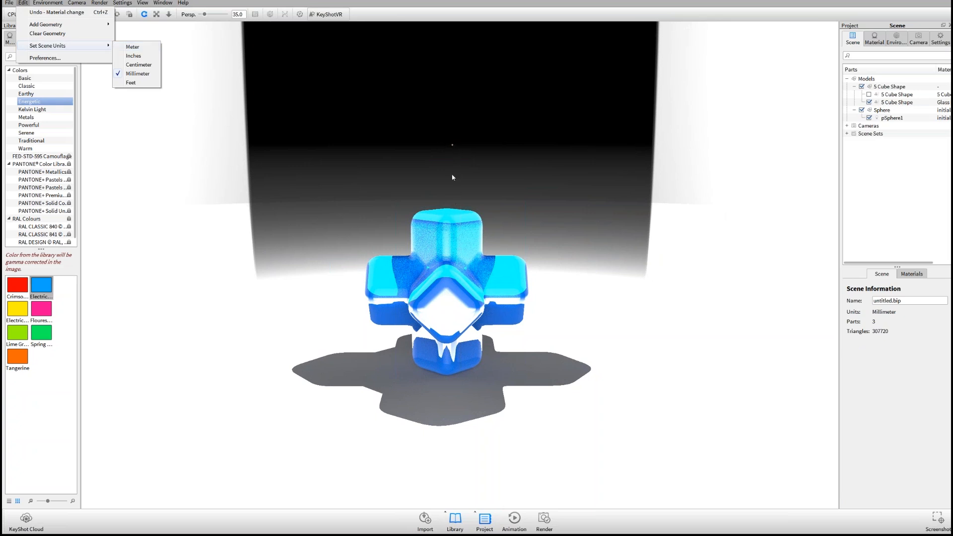
{"action": "left_click", "coordinate": [143, 55]}
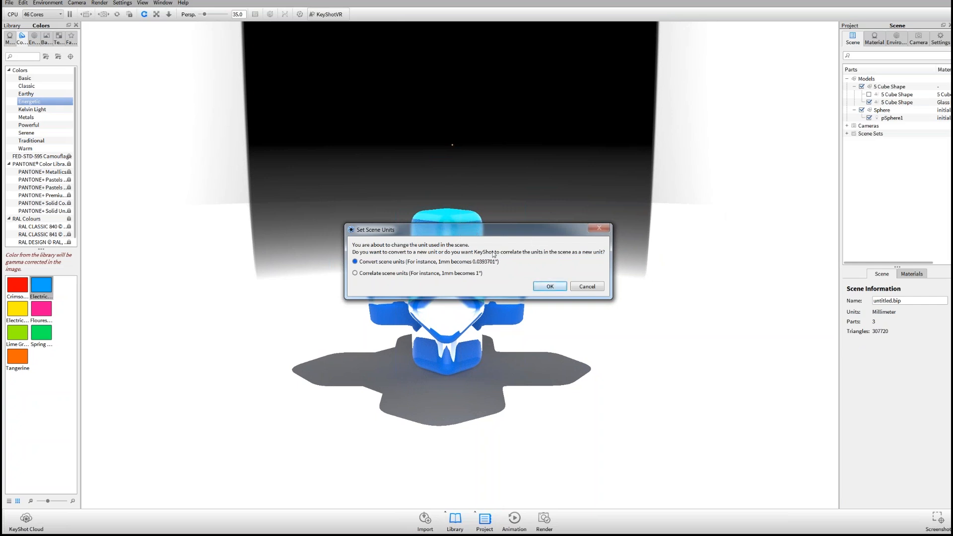
{"action": "left_click", "coordinate": [380, 273]}
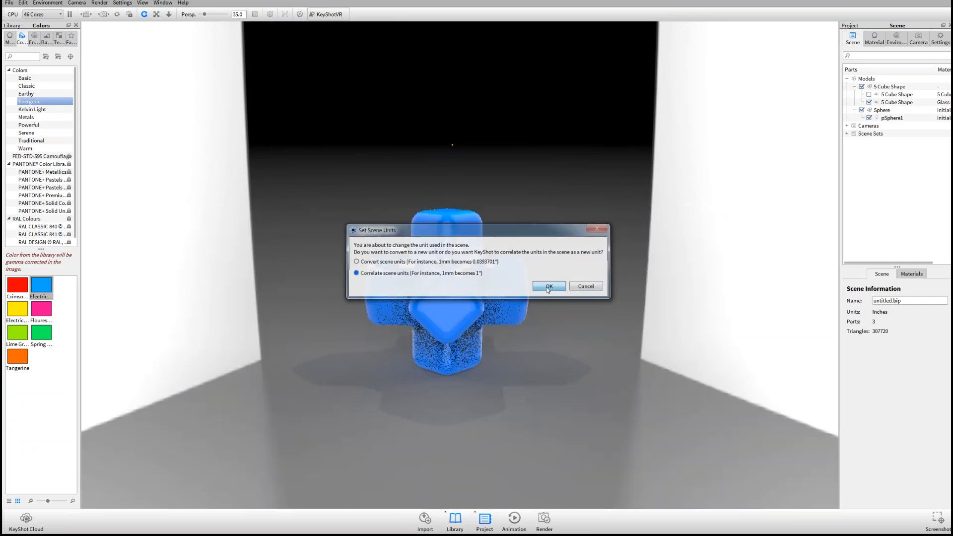
{"action": "left_click", "coordinate": [548, 288]}
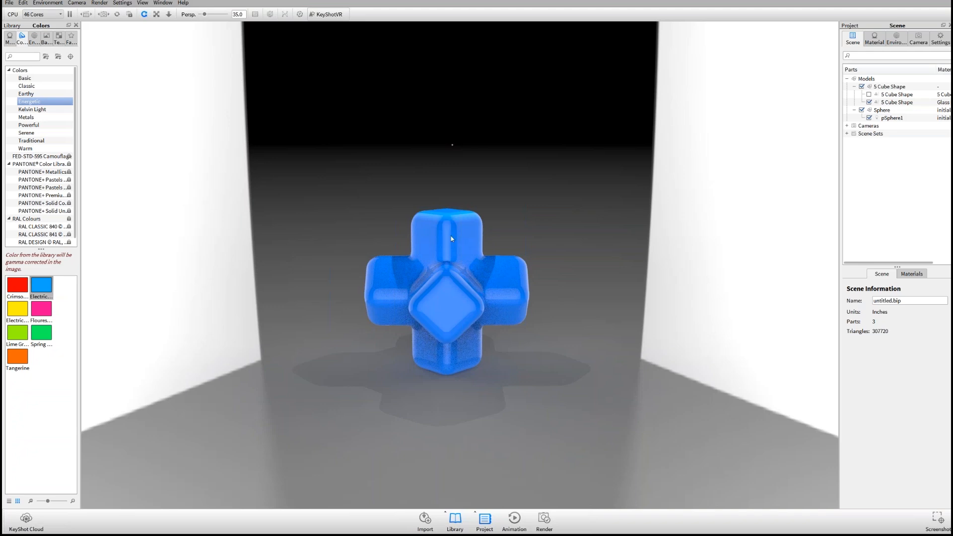
Step: Reduce the lighting environment's brightness to 0.19
{"action": "left_click", "coordinate": [896, 38]}
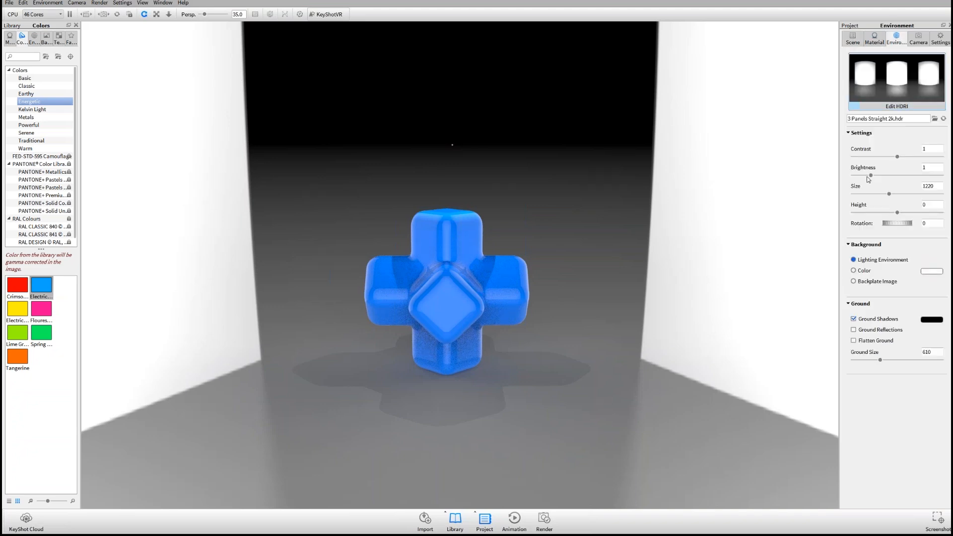
{"action": "left_click_drag", "start_coordinate": [868, 179], "coordinate": [859, 181]}
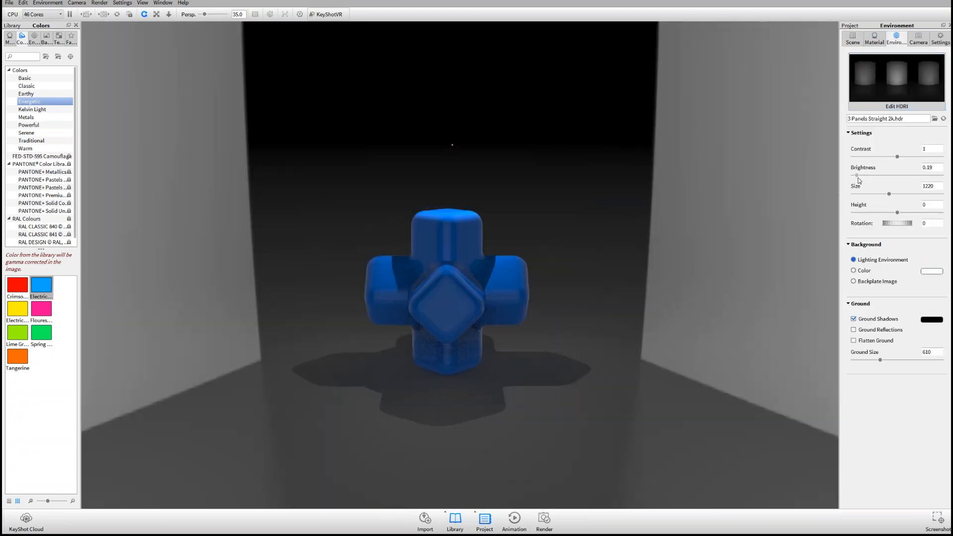
{"action": "left_click_drag", "start_coordinate": [628, 169], "coordinate": [621, 212]}
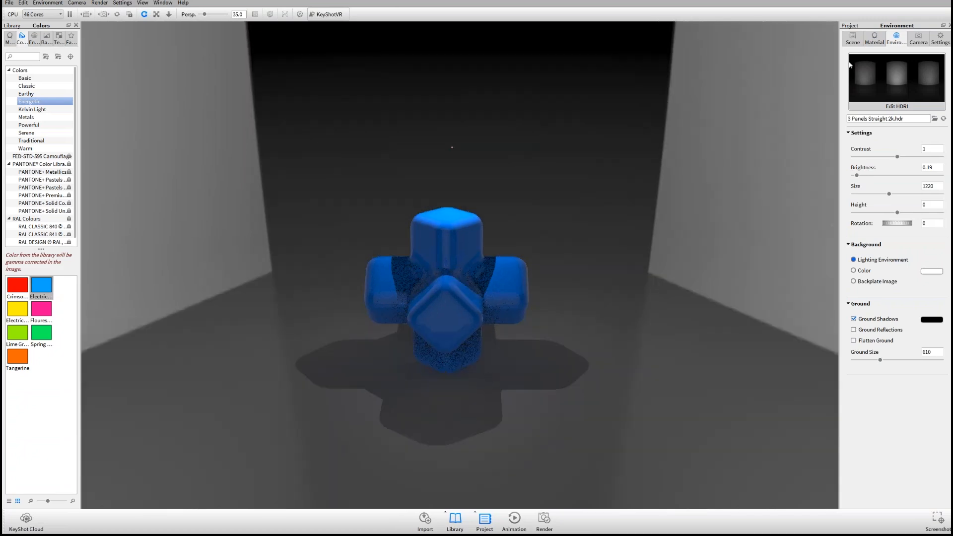
Step: Examine the point light's material properties, its lighting on the cube shape from several angles, and the scene units options
{"action": "double_click", "coordinate": [453, 147]}
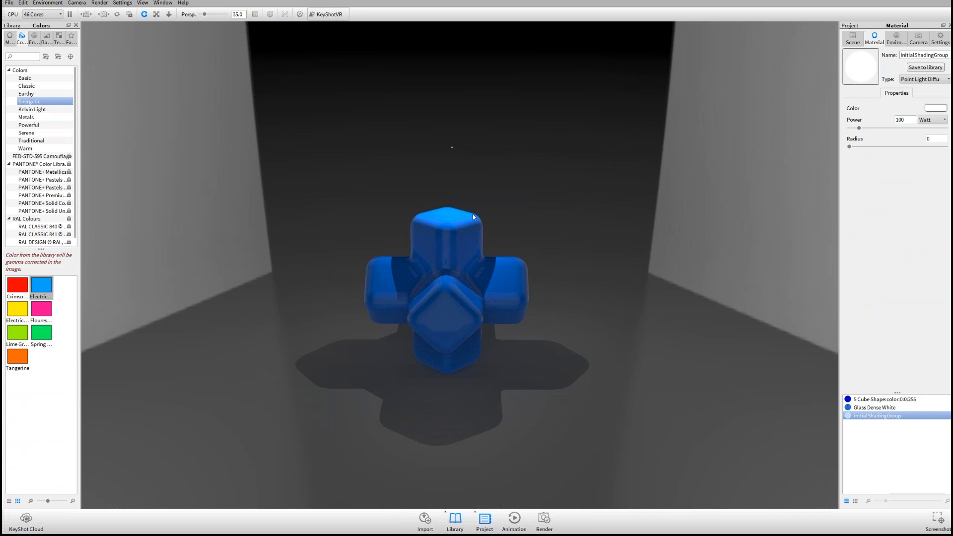
{"action": "left_click_drag", "start_coordinate": [510, 227], "coordinate": [510, 187]}
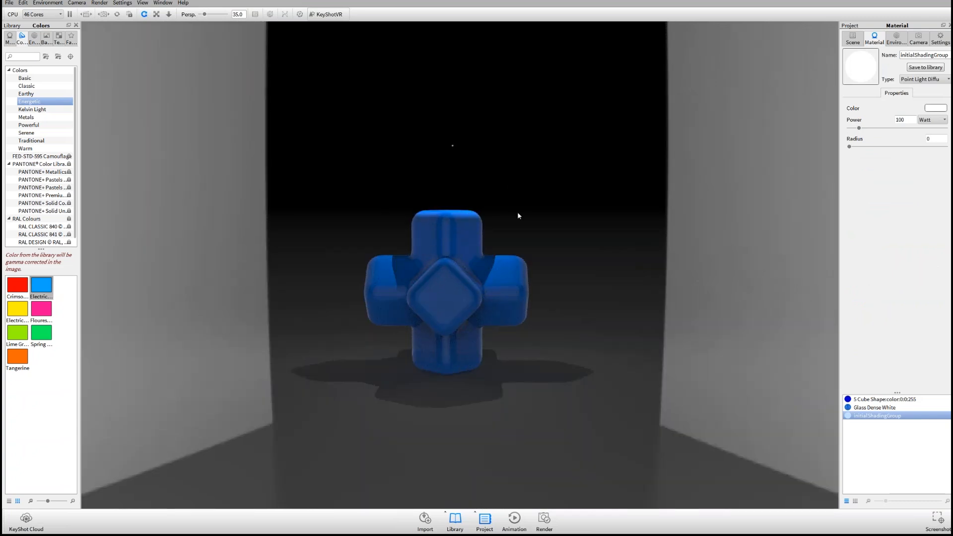
{"action": "left_click_drag", "start_coordinate": [538, 191], "coordinate": [461, 231]}
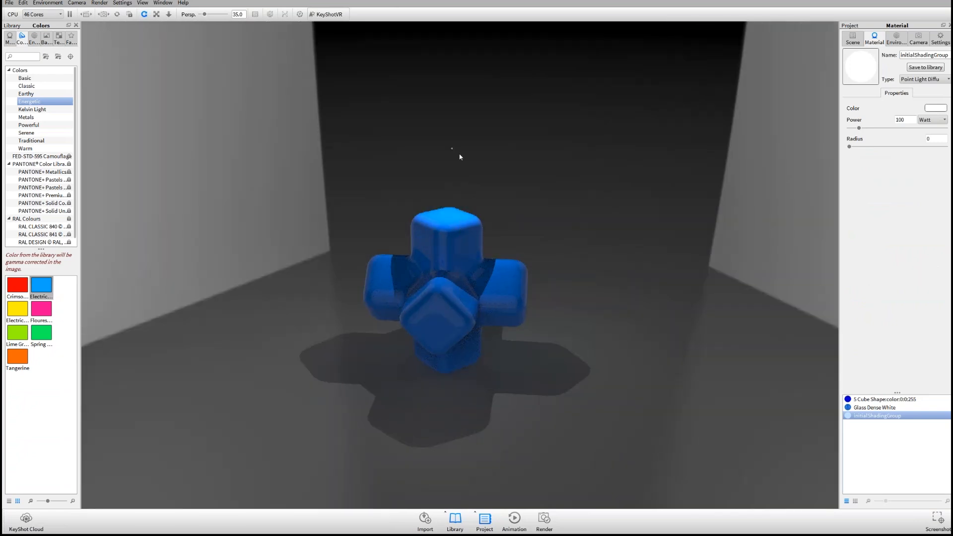
{"action": "left_click_drag", "start_coordinate": [465, 210], "coordinate": [499, 199]}
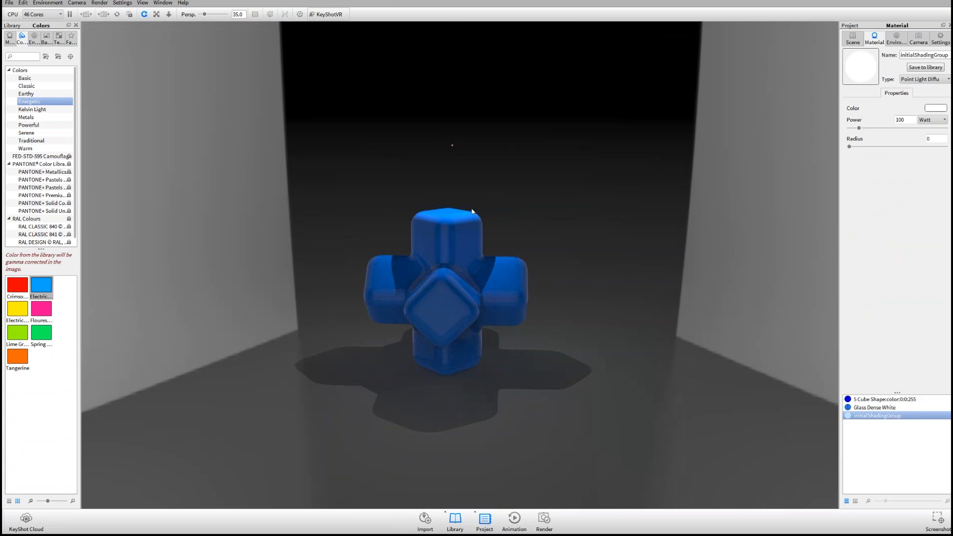
{"action": "left_click", "coordinate": [23, 2]}
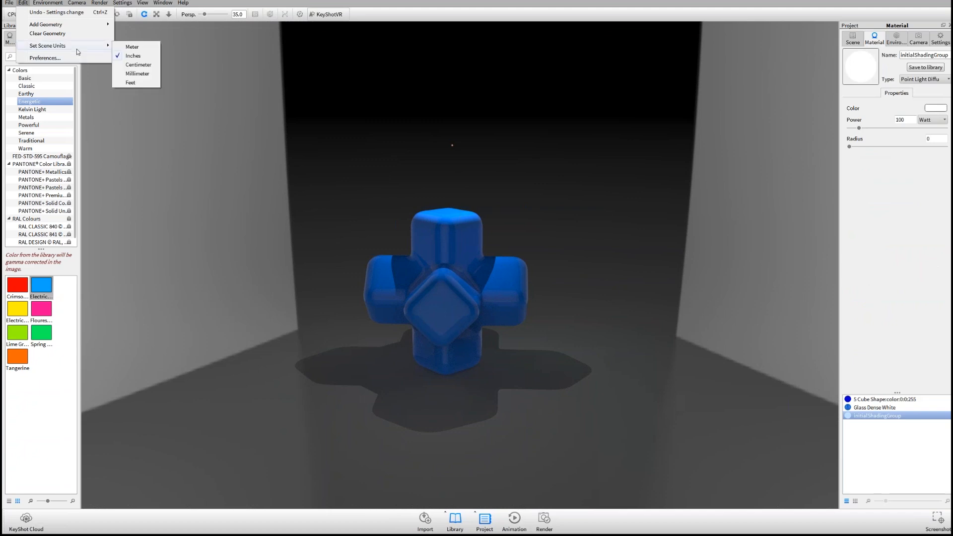
{"action": "left_click", "coordinate": [633, 97]}
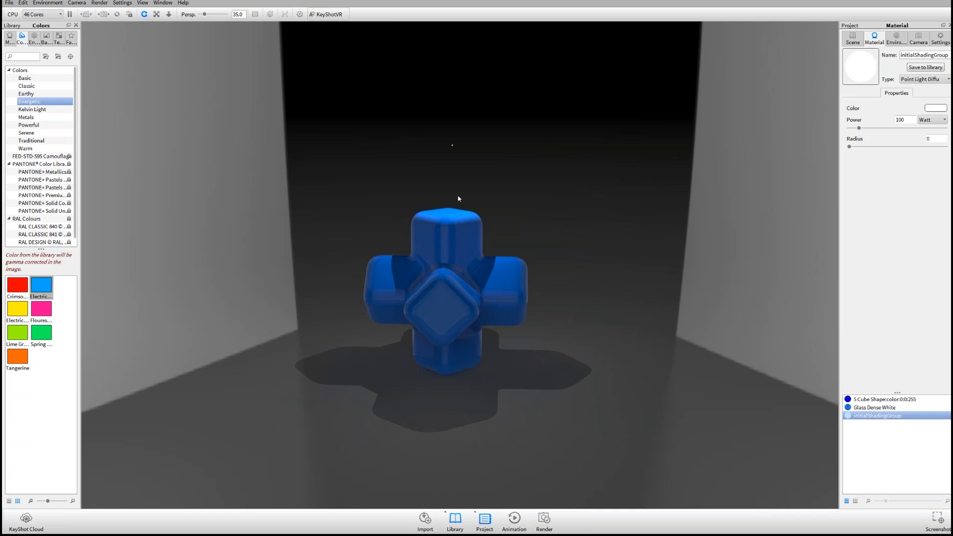
Step: Open the render options and show the Quality settings
{"action": "left_click_drag", "start_coordinate": [459, 201], "coordinate": [462, 233]}
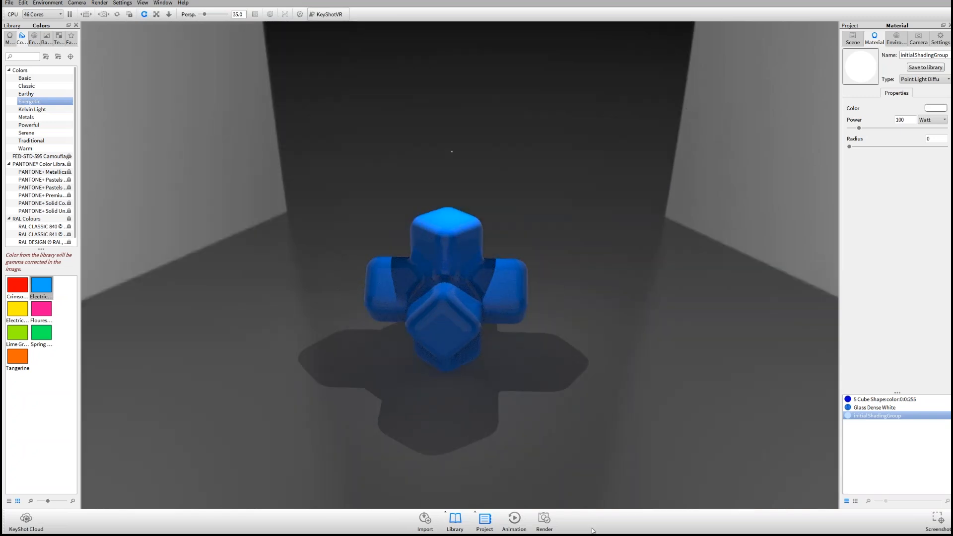
{"action": "left_click", "coordinate": [539, 525]}
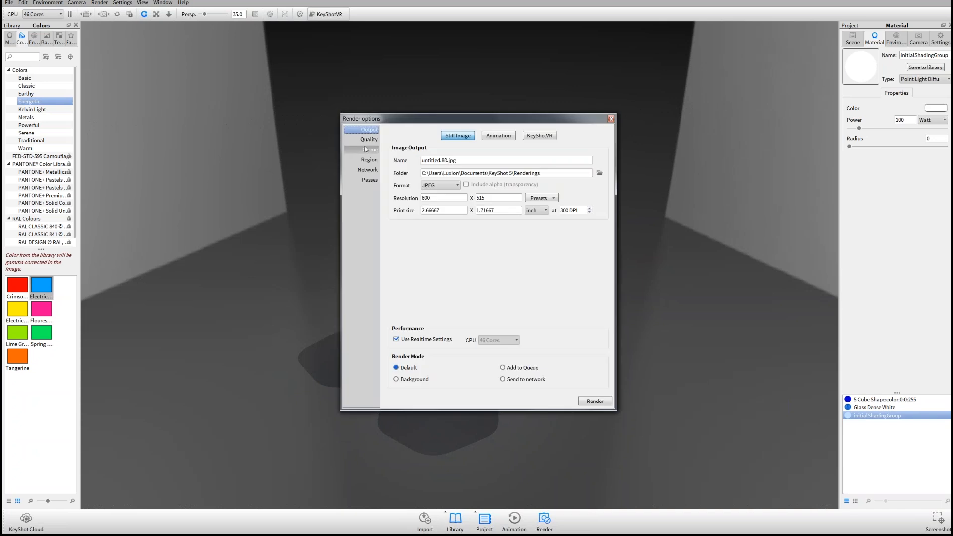
{"action": "left_click", "coordinate": [369, 139]}
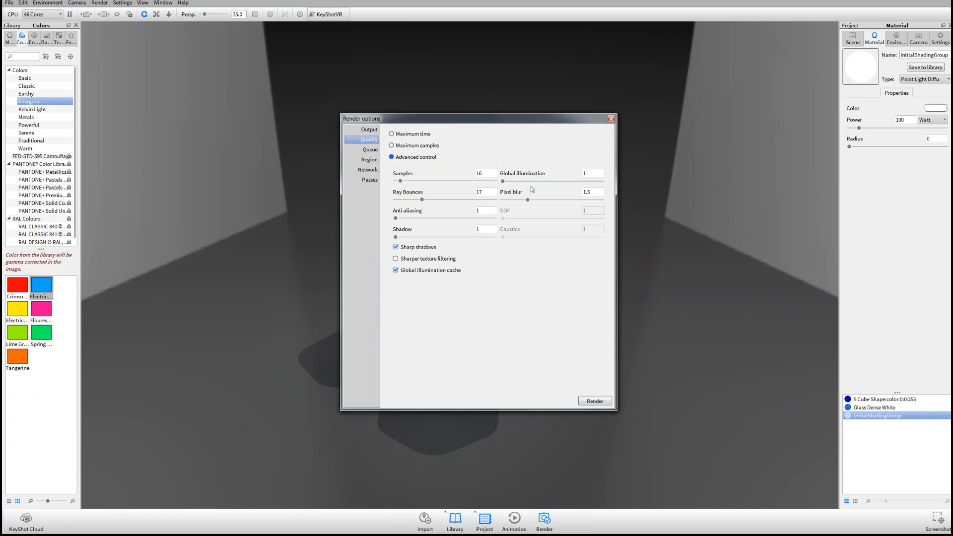
Step: Close the render options and pause the real-time rendering of the cube shape scene
{"action": "left_click", "coordinate": [611, 118]}
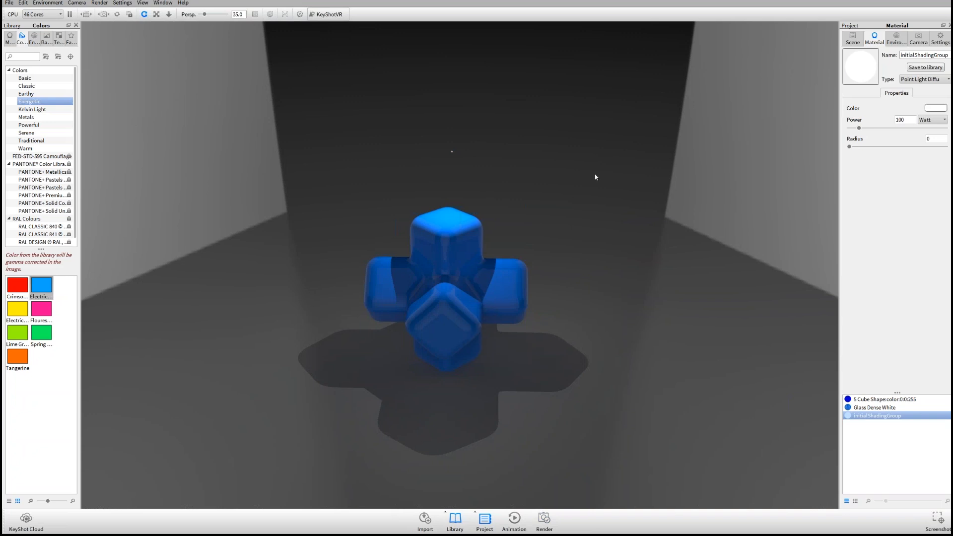
{"action": "key", "text": "alt+Tab"}
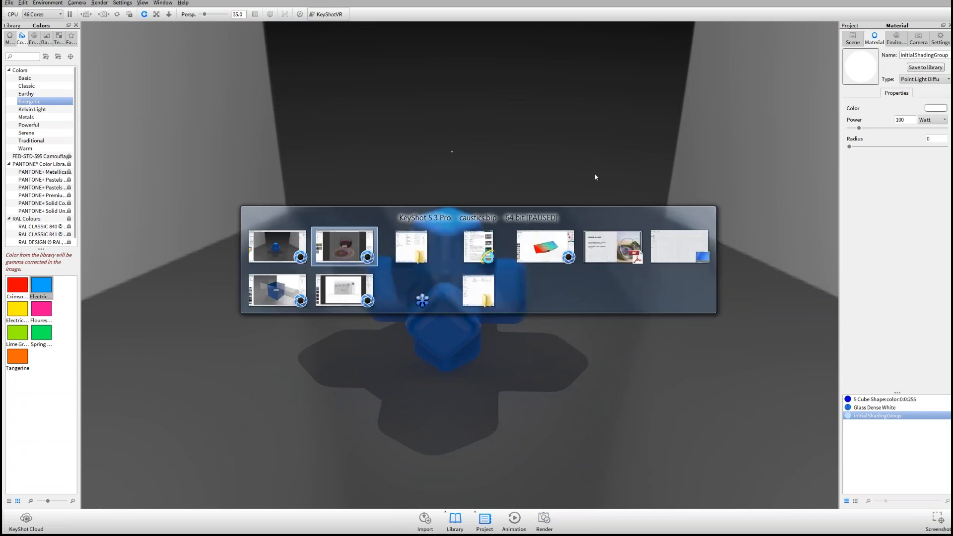
{"action": "key", "text": "alt+Tab"}
{"action": "key", "text": "alt+Tab"}
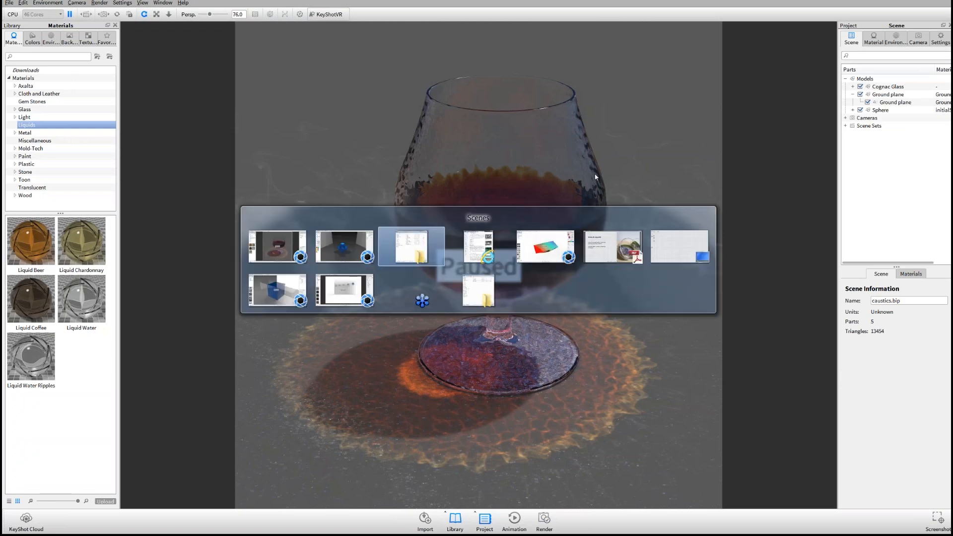
{"action": "key", "text": "alt+Tab"}
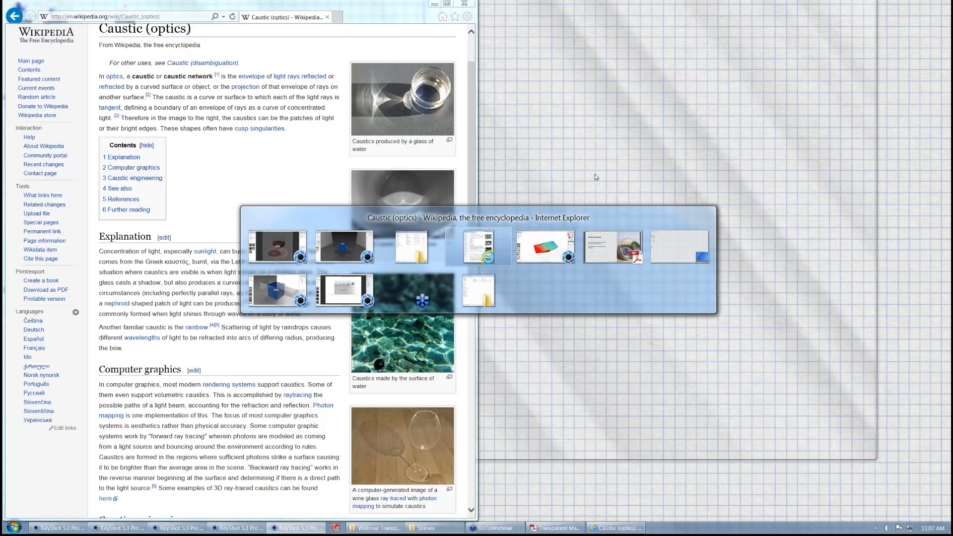
{"action": "key", "text": "alt+shift+Tab"}
{"action": "key", "text": "alt+shift+Tab"}
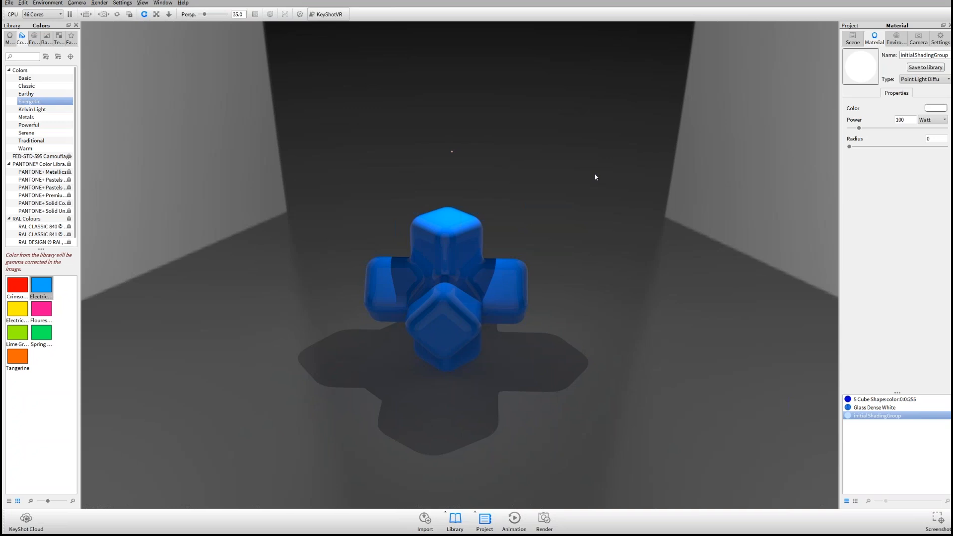
{"action": "key", "text": "shift+p"}
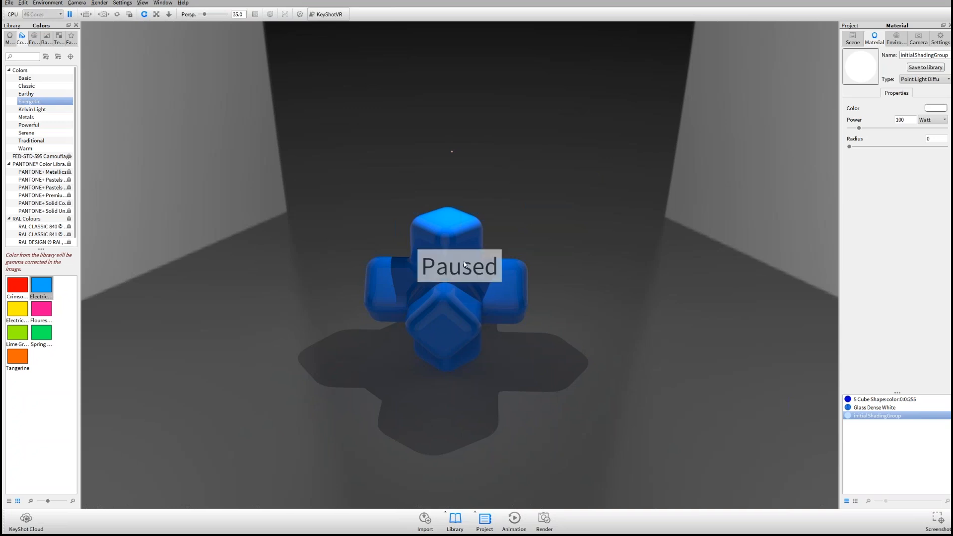
Step: Switch to the caustics scene and examine the cognac glass from another angle alongside its real-time quality settings
{"action": "key", "text": "alt+Tab"}
{"action": "key", "text": "alt+Tab"}
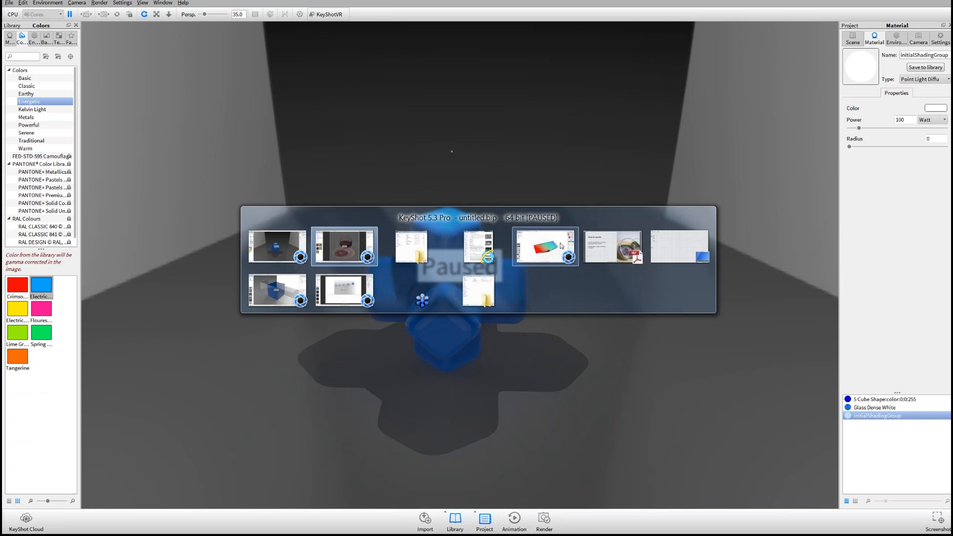
{"action": "key", "text": "alt+Tab"}
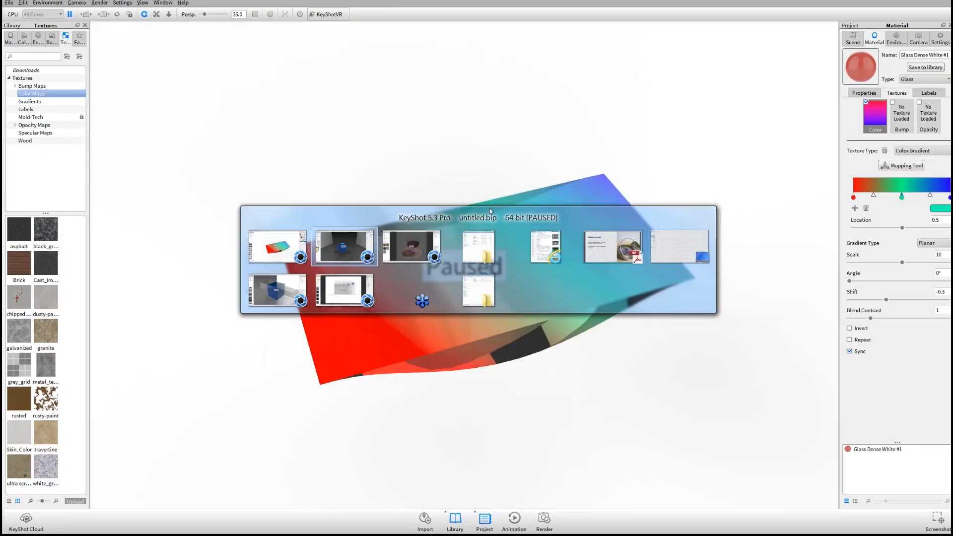
{"action": "left_click", "coordinate": [425, 247]}
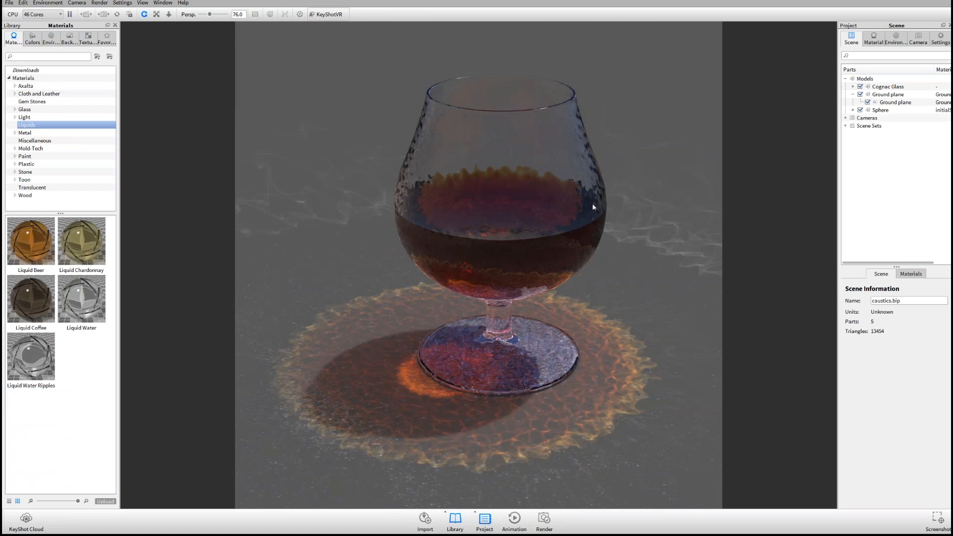
{"action": "left_click", "coordinate": [940, 38]}
{"action": "left_click_drag", "start_coordinate": [546, 191], "coordinate": [550, 238]}
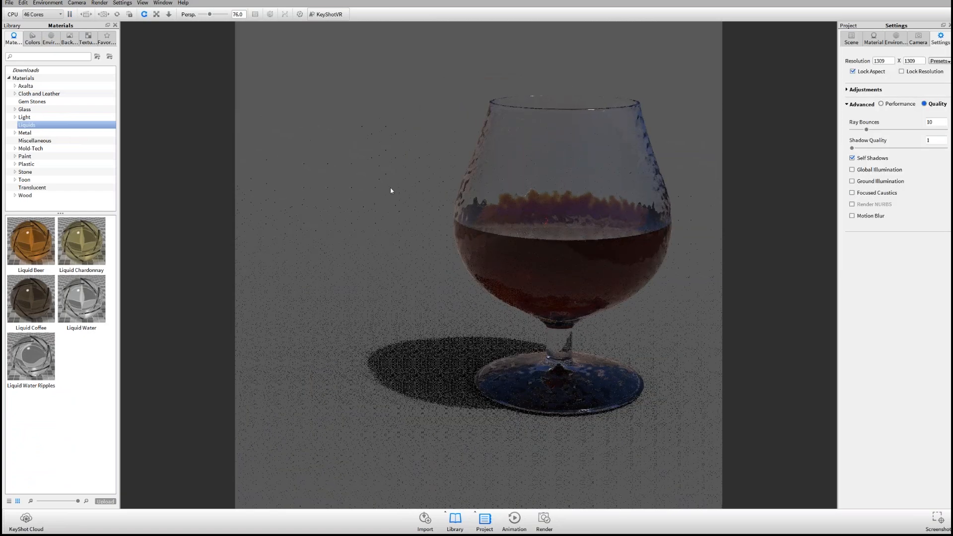
Step: Switch to the glass cubes scene and replace it with a sphere scene, discarding the unsaved changes
{"action": "key", "text": "alt"}
{"action": "key", "text": "alt+Tab"}
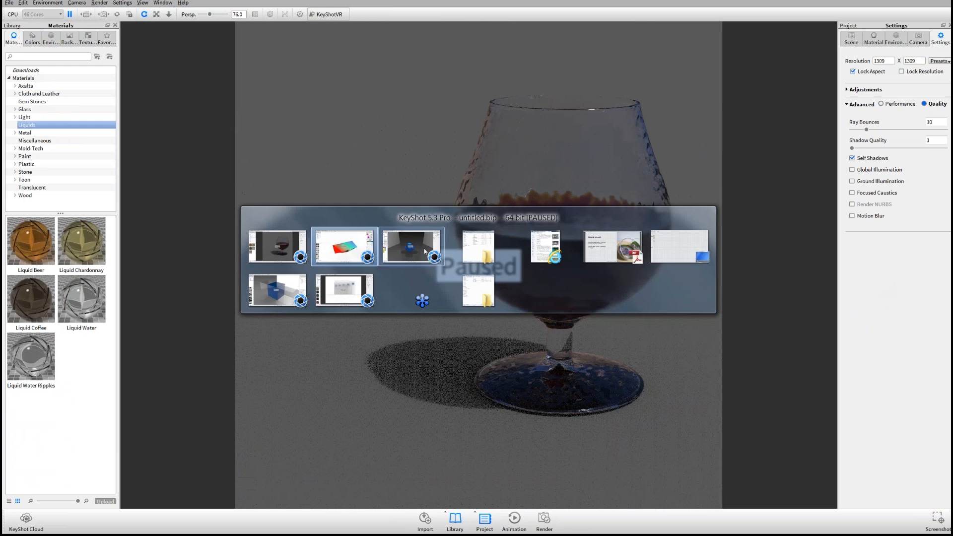
{"action": "left_click", "coordinate": [278, 292]}
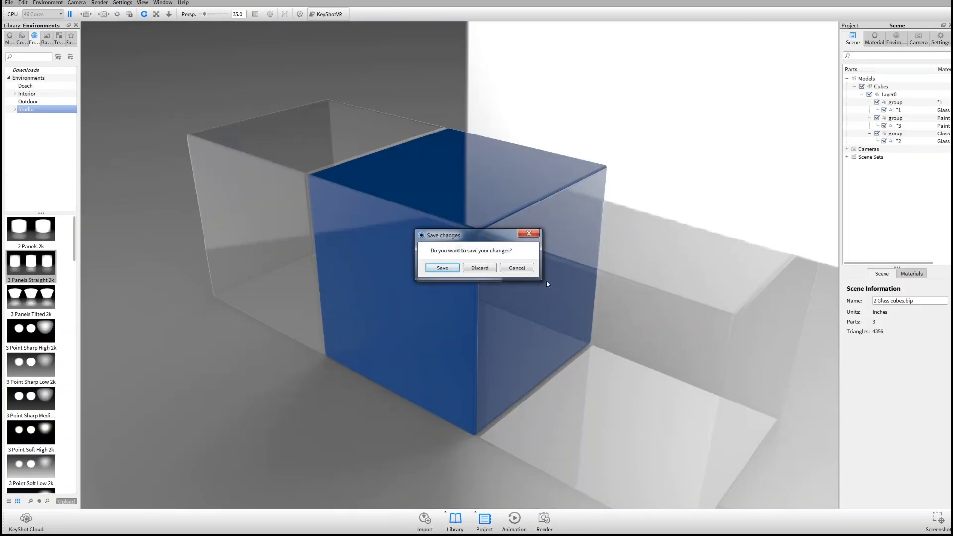
{"action": "left_click", "coordinate": [469, 269]}
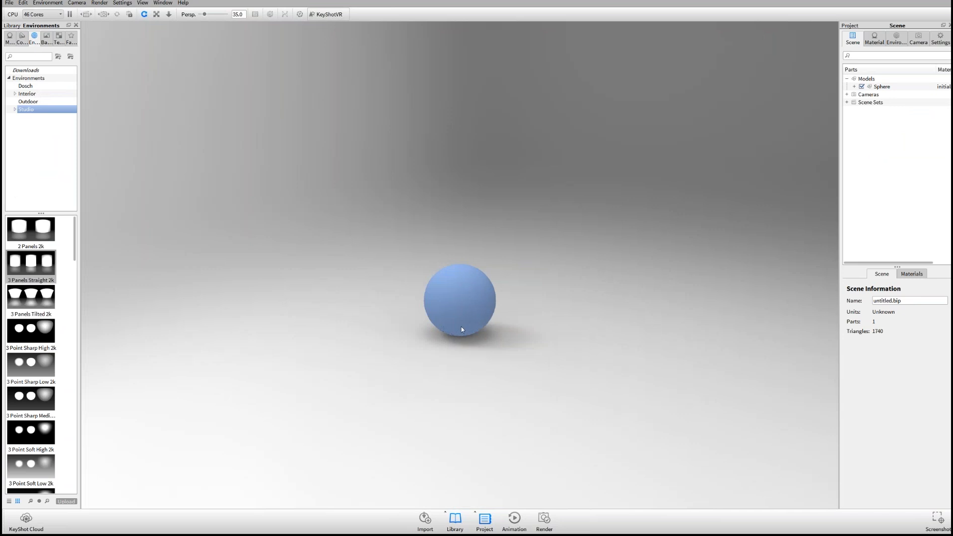
Step: Center the camera on the sphere and bring it closer at an angled view
{"action": "right_click", "coordinate": [449, 291]}
{"action": "left_click", "coordinate": [508, 460]}
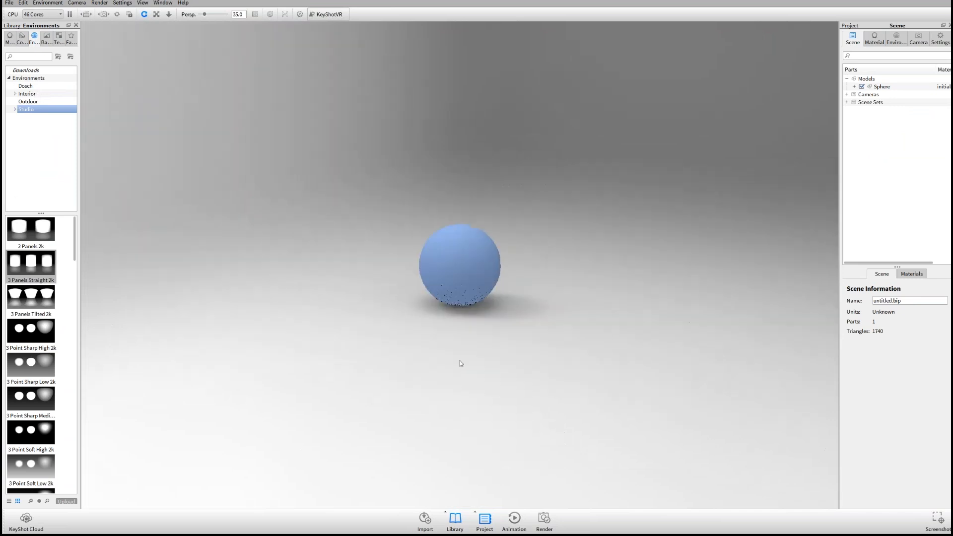
{"action": "scroll", "coordinate": [460, 360], "scroll_direction": "up", "scroll_amount": 5}
{"action": "left_click_drag", "start_coordinate": [572, 331], "coordinate": [404, 347]}
{"action": "scroll", "coordinate": [436, 332], "scroll_direction": "down", "scroll_amount": 4}
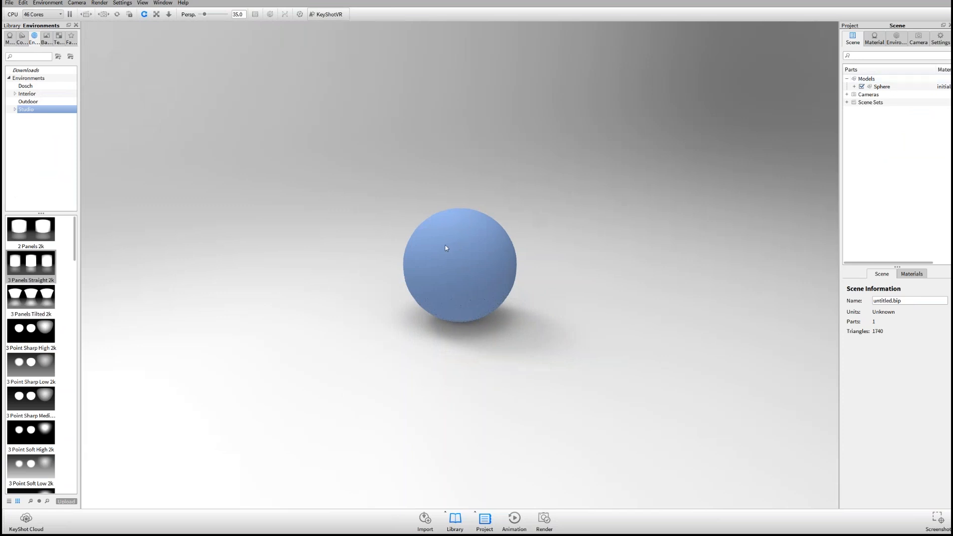
Step: Open the sphere's material properties and browse the Miscellaneous materials in the library for the thin film material
{"action": "double_click", "coordinate": [453, 255]}
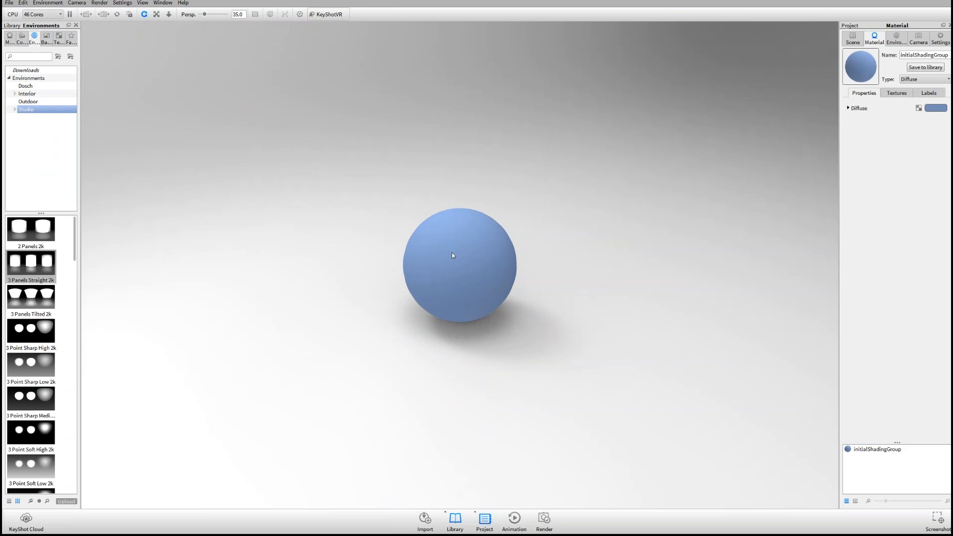
{"action": "left_click", "coordinate": [9, 38]}
{"action": "left_click", "coordinate": [35, 149]}
{"action": "scroll", "coordinate": [33, 307], "scroll_direction": "down", "scroll_amount": 5}
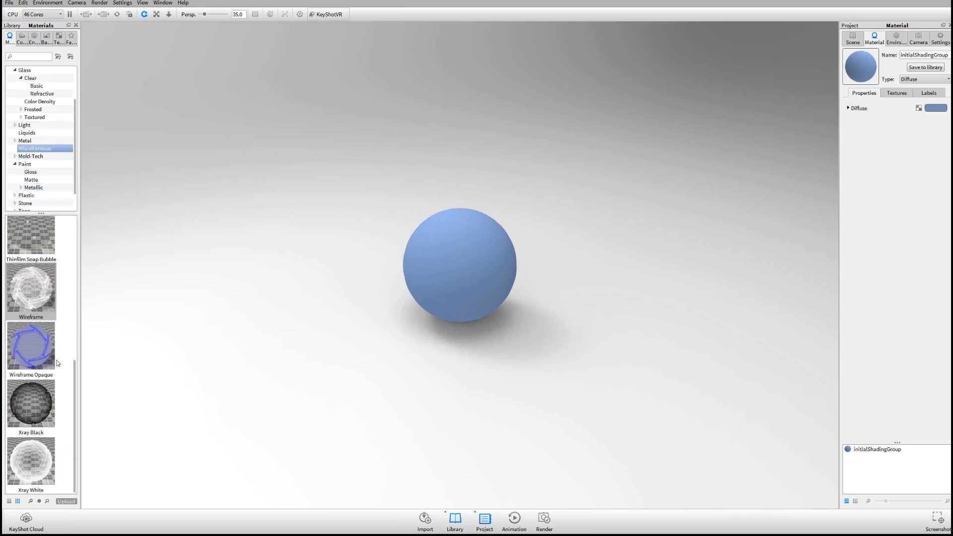
{"action": "scroll", "coordinate": [37, 347], "scroll_direction": "up", "scroll_amount": 3}
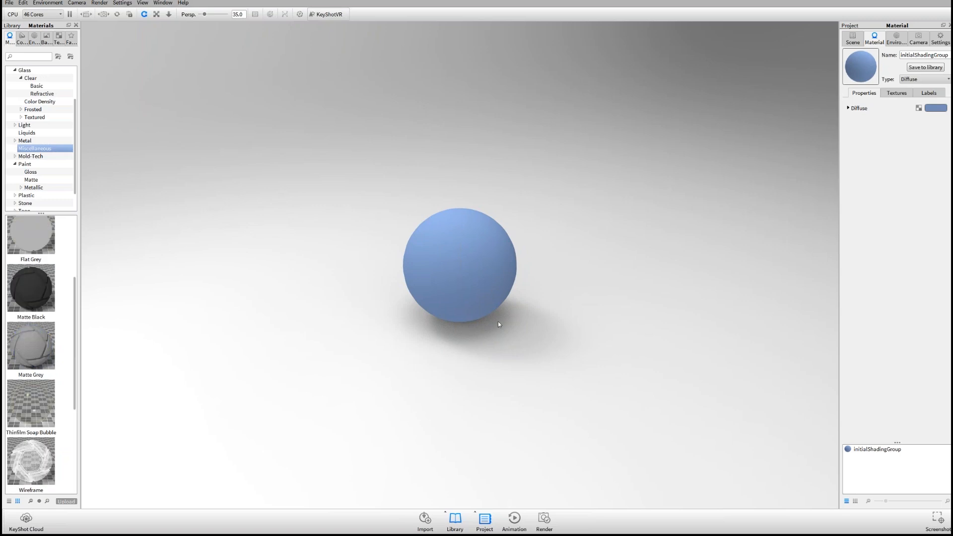
Step: Switch to the Transparent Materials PDF in Adobe Reader and show the Thin Film Material slide
{"action": "key", "text": "alt+Tab"}
{"action": "key", "text": "alt+Tab"}
{"action": "key", "text": "alt+Tab"}
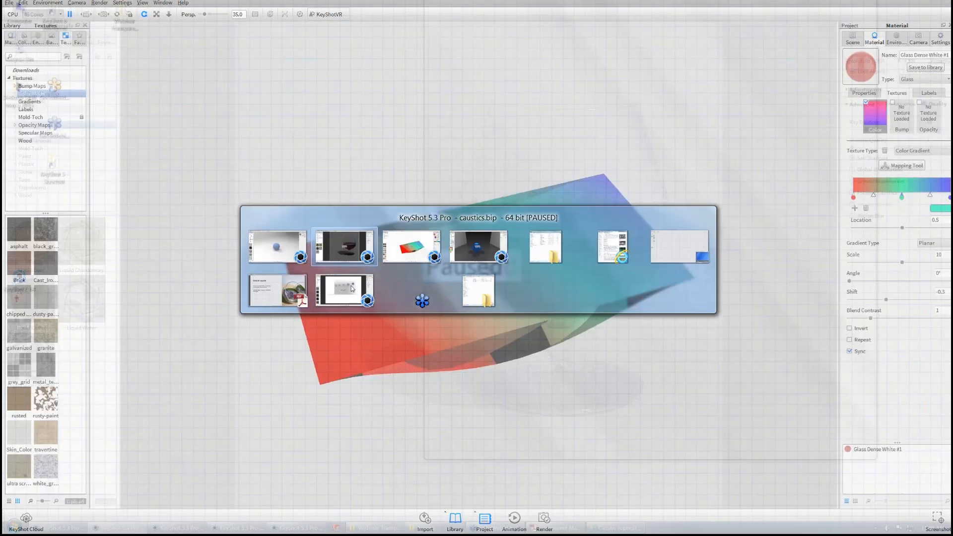
{"action": "key", "text": "alt+Tab"}
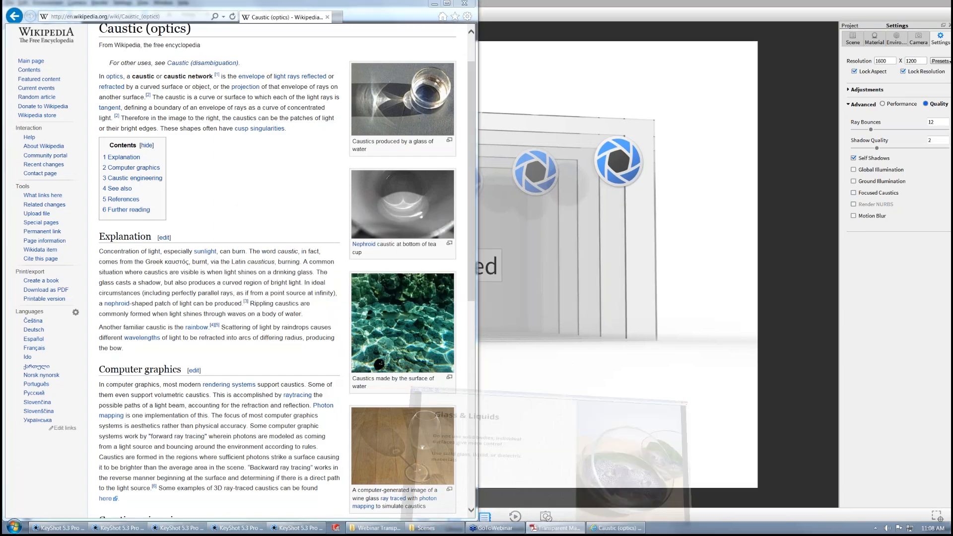
{"action": "scroll", "coordinate": [505, 249], "scroll_direction": "down", "scroll_amount": 1}
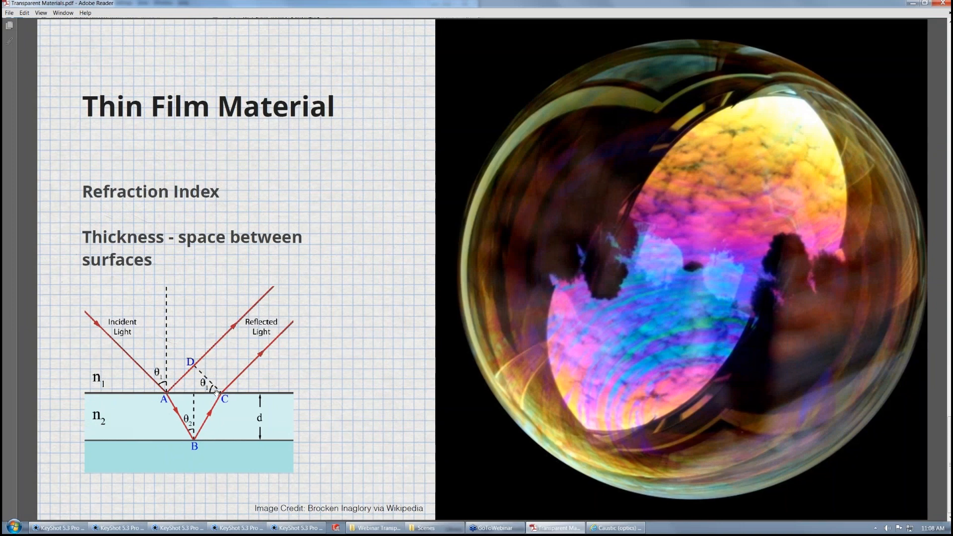
Step: Switch back to the KeyShot sphere scene and apply the Thinfilm Soap Bubble material to the sphere
{"action": "key", "text": "alt+Tab"}
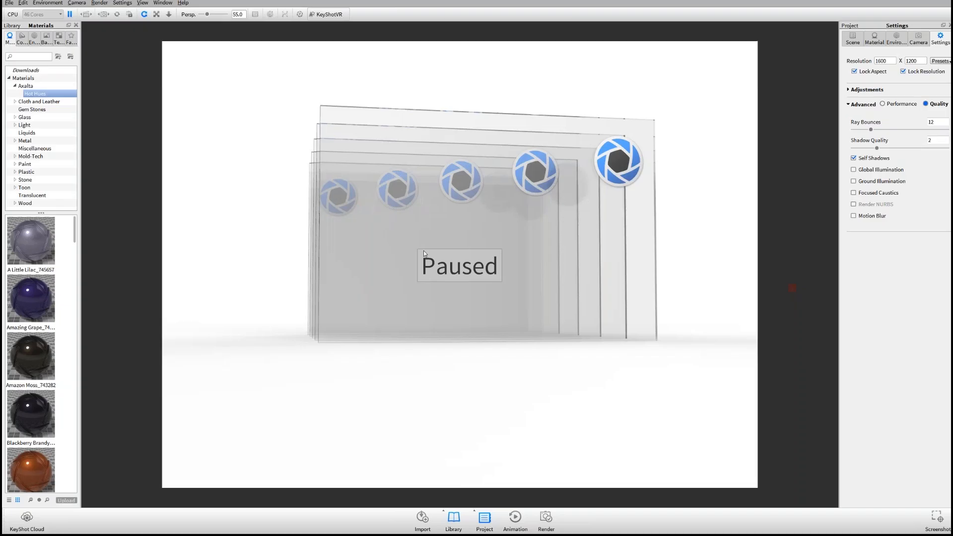
{"action": "key", "text": "alt+Tab"}
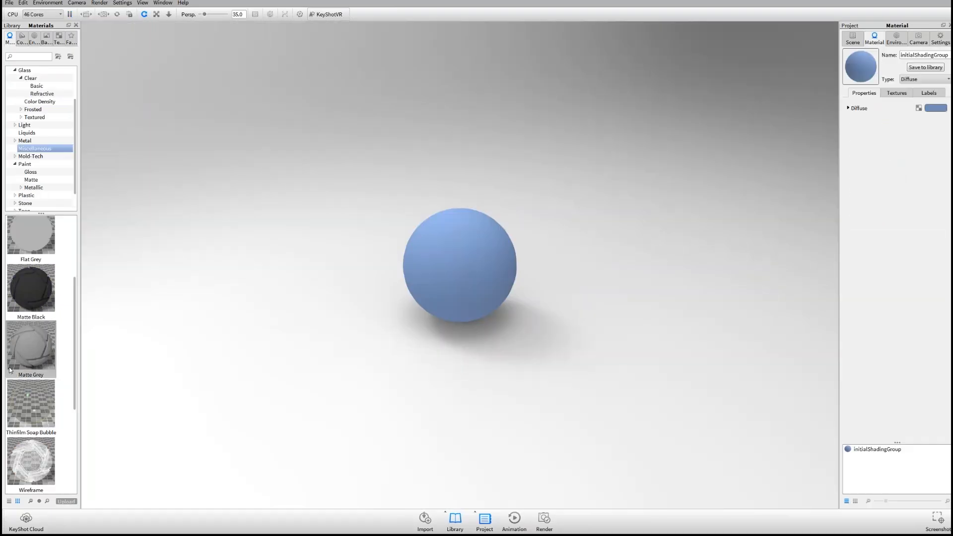
{"action": "left_click_drag", "start_coordinate": [30, 404], "coordinate": [356, 260]}
{"action": "scroll", "coordinate": [420, 255], "scroll_direction": "up", "scroll_amount": 3}
{"action": "mouse_move", "coordinate": [545, 293]}
{"action": "left_mouse_down"}
{"action": "mouse_move", "coordinate": [456, 250]}
{"action": "mouse_move", "coordinate": [640, 242]}
{"action": "mouse_move", "coordinate": [392, 256]}
{"action": "mouse_move", "coordinate": [393, 287]}
{"action": "mouse_move", "coordinate": [544, 226]}
{"action": "mouse_move", "coordinate": [451, 237]}
{"action": "mouse_move", "coordinate": [426, 267]}
{"action": "left_mouse_up"}
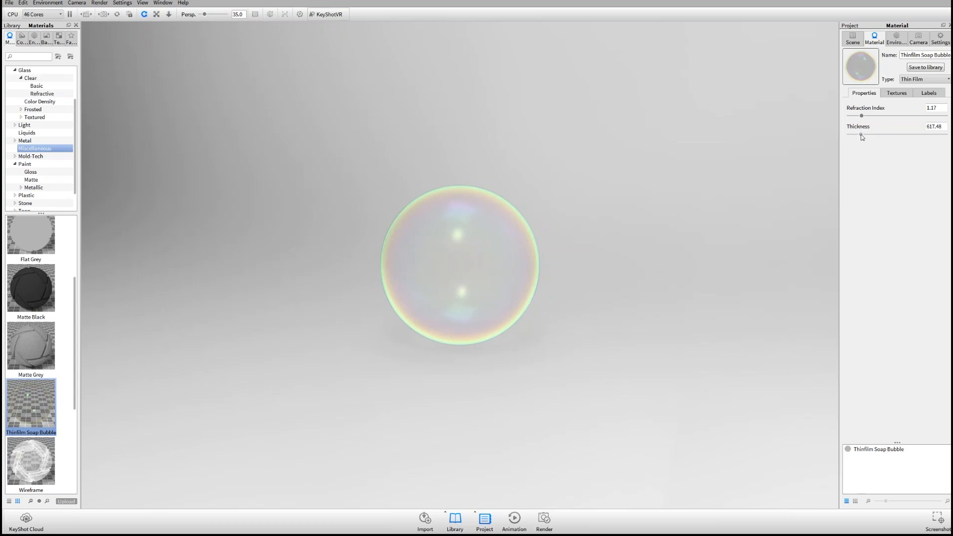
Step: Lower the soap bubble's thickness to about 533.95 and inspect its colors against a different background
{"action": "left_click_drag", "start_coordinate": [861, 134], "coordinate": [859, 134]}
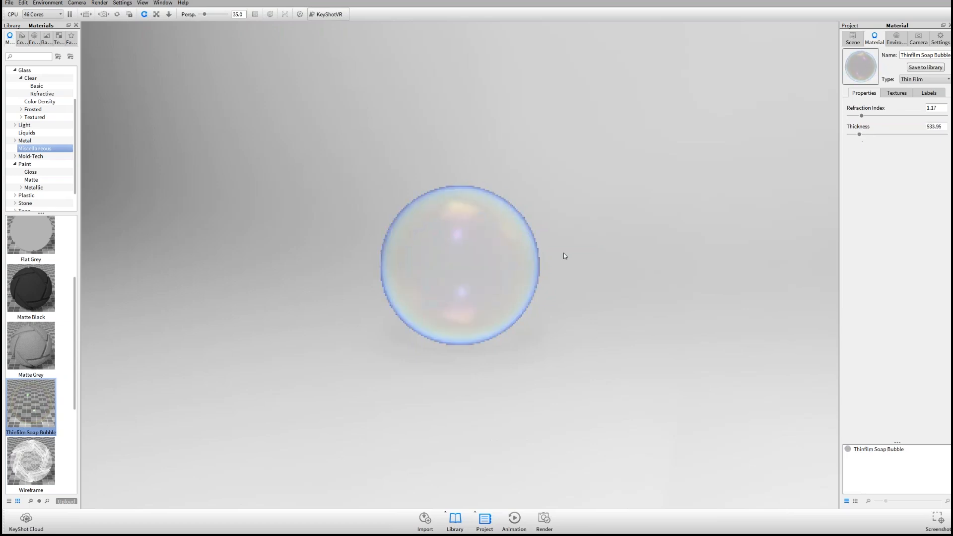
{"action": "left_click_drag", "start_coordinate": [580, 252], "coordinate": [453, 273], "text": "ctrl"}
{"action": "scroll", "coordinate": [469, 272], "scroll_direction": "up", "scroll_amount": 3}
Step: Show the available material types, keep Thin Film selected, and set the bubble's thickness to 668.68
{"action": "left_click", "coordinate": [935, 79]}
{"action": "left_click", "coordinate": [935, 80]}
{"action": "left_click", "coordinate": [935, 79]}
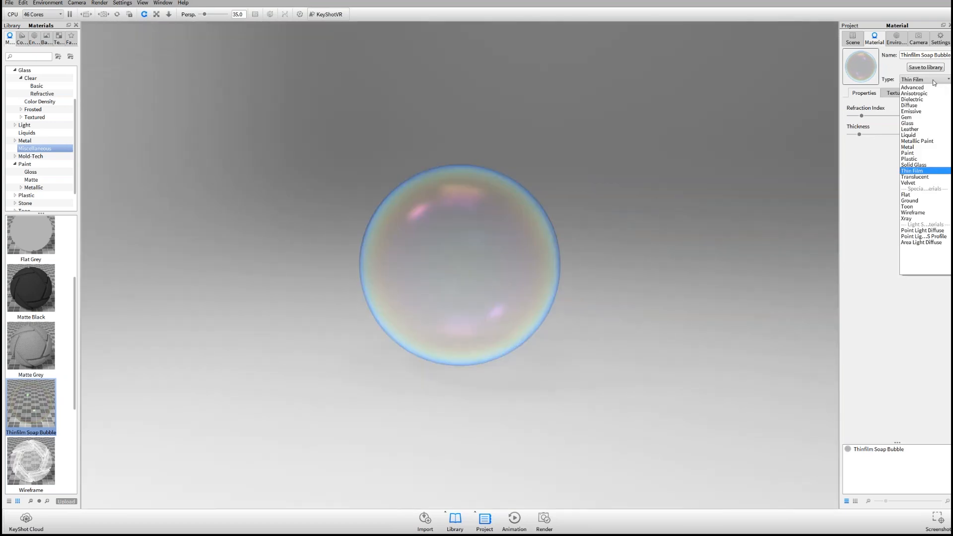
{"action": "left_click", "coordinate": [934, 172]}
{"action": "left_click_drag", "start_coordinate": [859, 134], "coordinate": [862, 134]}
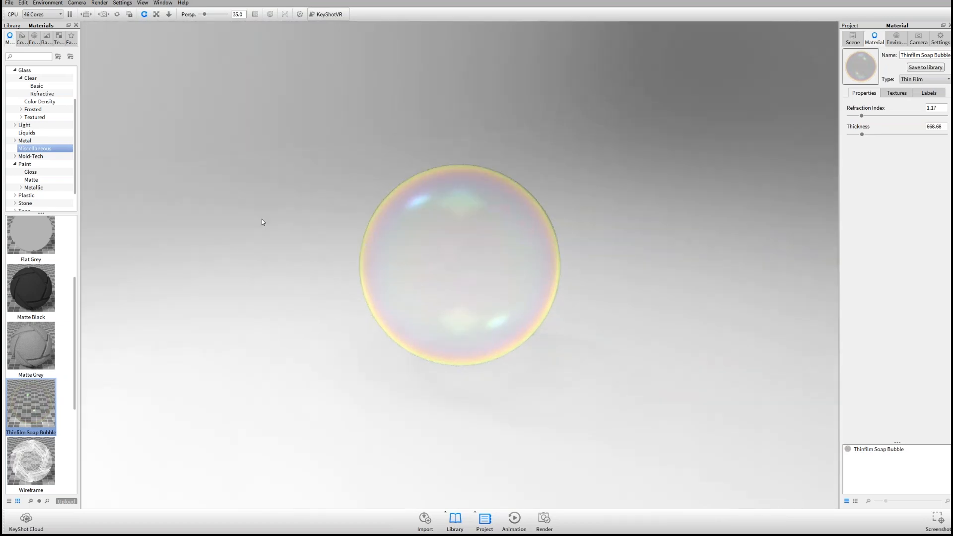
Step: Apply the Chrome Polished material from the basic chrome metals to the sphere
{"action": "left_click", "coordinate": [34, 140]}
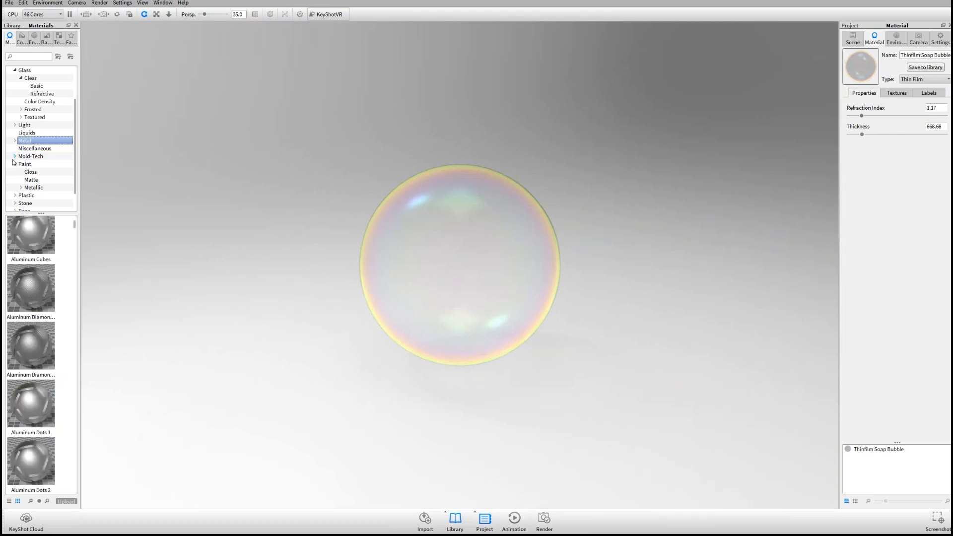
{"action": "left_click", "coordinate": [15, 141]}
{"action": "left_click", "coordinate": [20, 172]}
{"action": "left_click", "coordinate": [36, 180]}
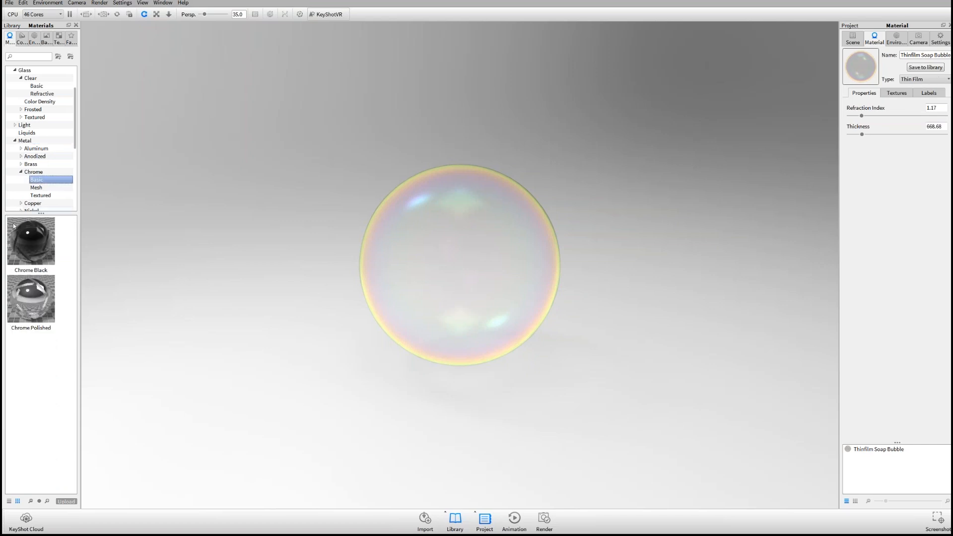
{"action": "left_click", "coordinate": [31, 299]}
{"action": "left_click_drag", "start_coordinate": [31, 299], "coordinate": [448, 310]}
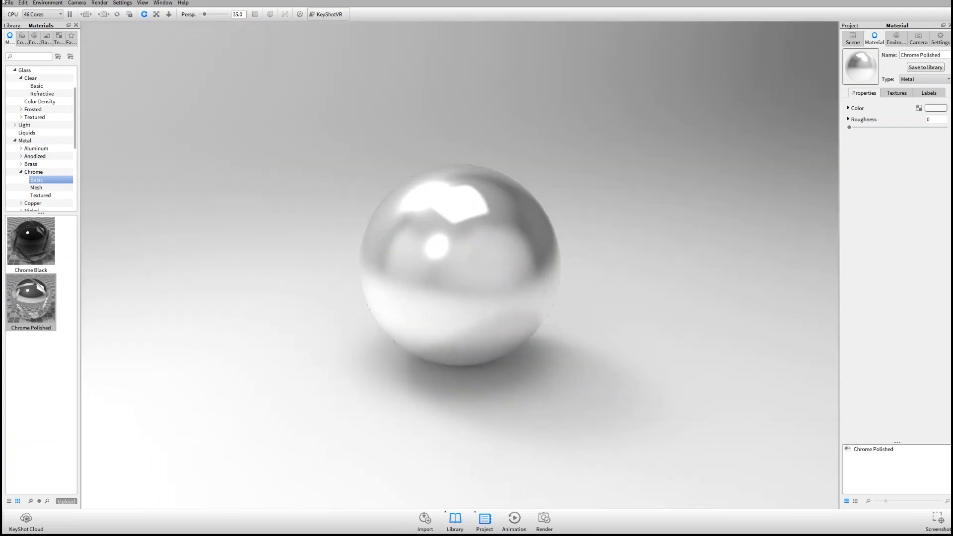
Step: Light the chrome sphere with the 3 Panels Straight 2k studio environment and view its reflections
{"action": "left_click", "coordinate": [34, 38]}
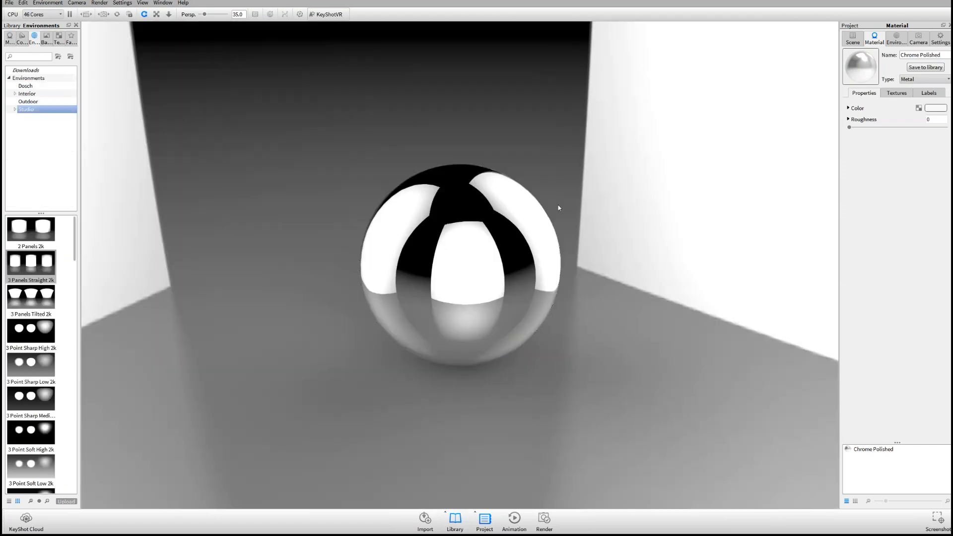
{"action": "left_click_drag", "start_coordinate": [559, 206], "coordinate": [601, 255]}
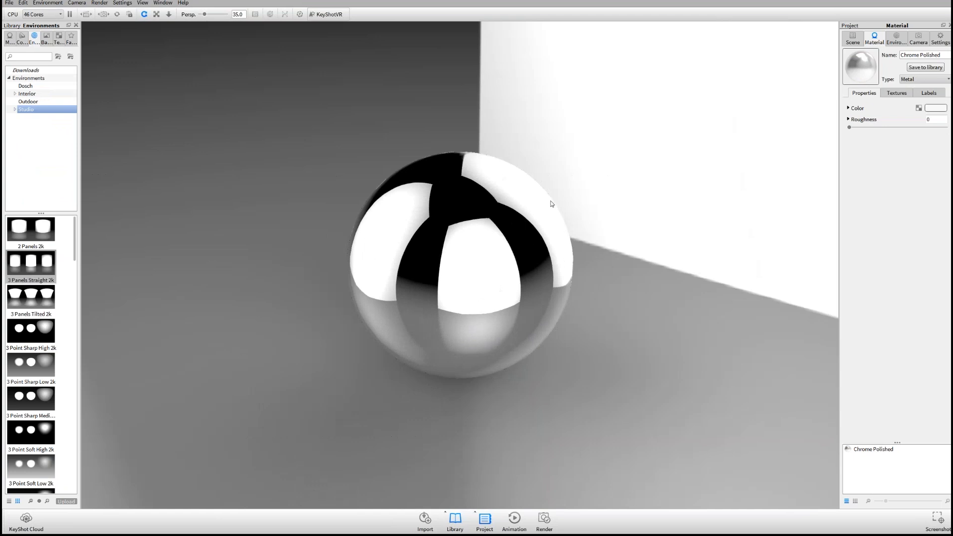
Step: Apply a Color Gradient texture to the chrome sphere's color and inspect the gradient from several angles
{"action": "left_click", "coordinate": [904, 93]}
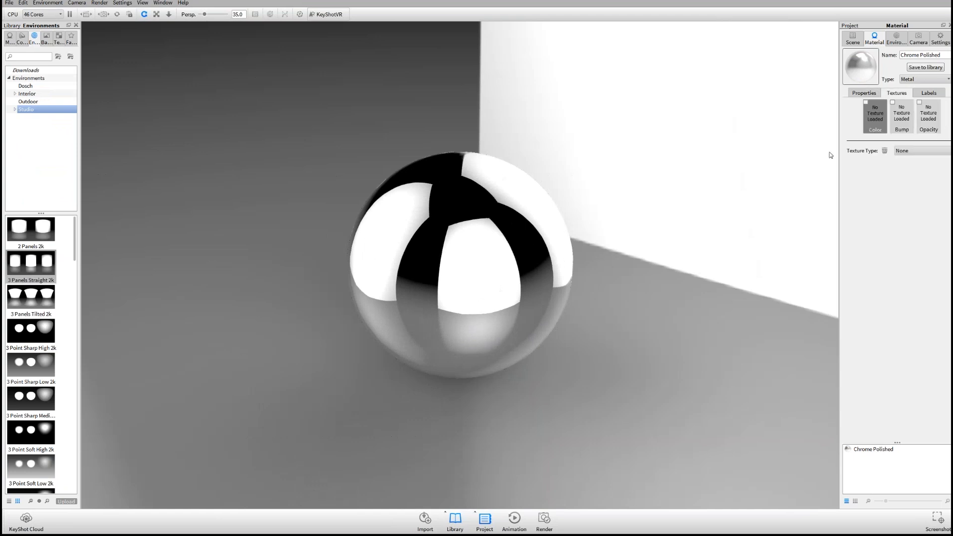
{"action": "left_click_drag", "start_coordinate": [599, 258], "coordinate": [556, 252]}
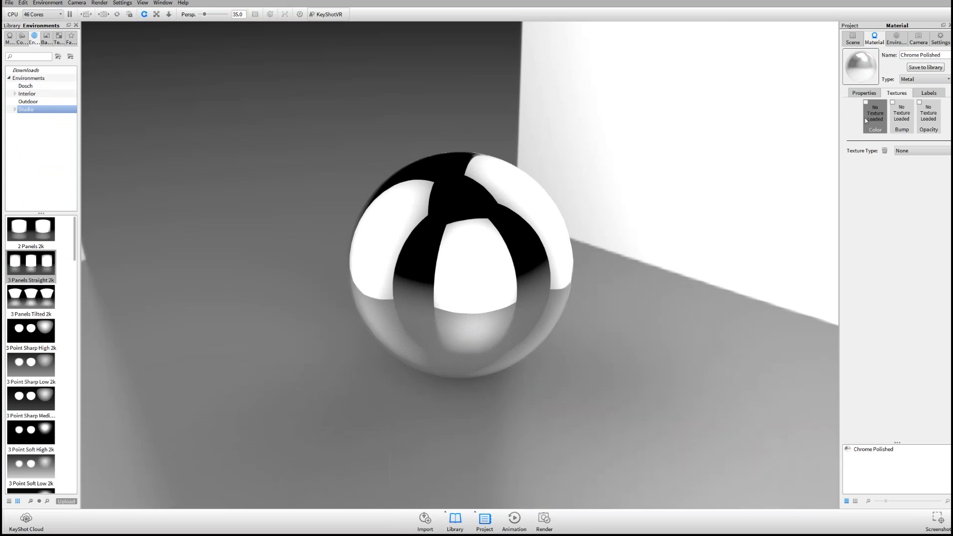
{"action": "left_click", "coordinate": [924, 151]}
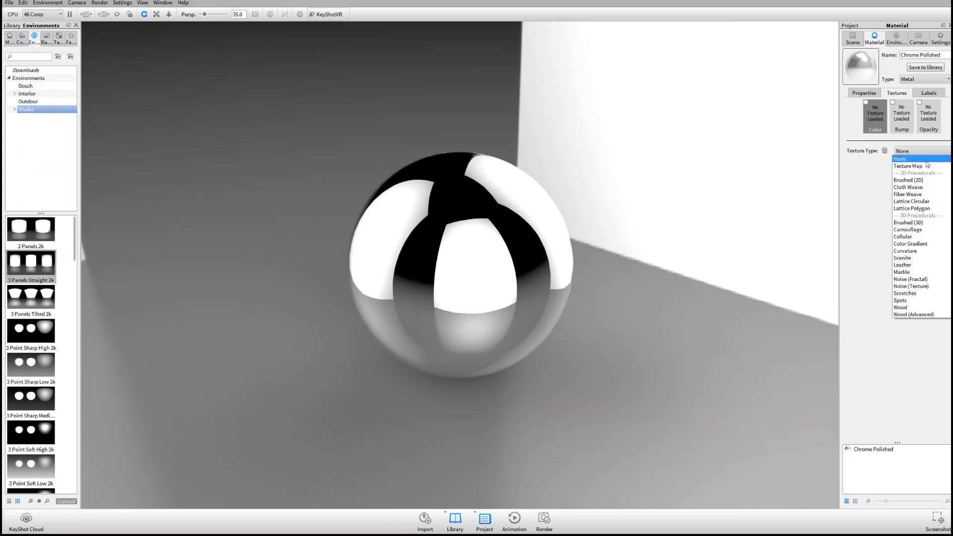
{"action": "left_click", "coordinate": [929, 246]}
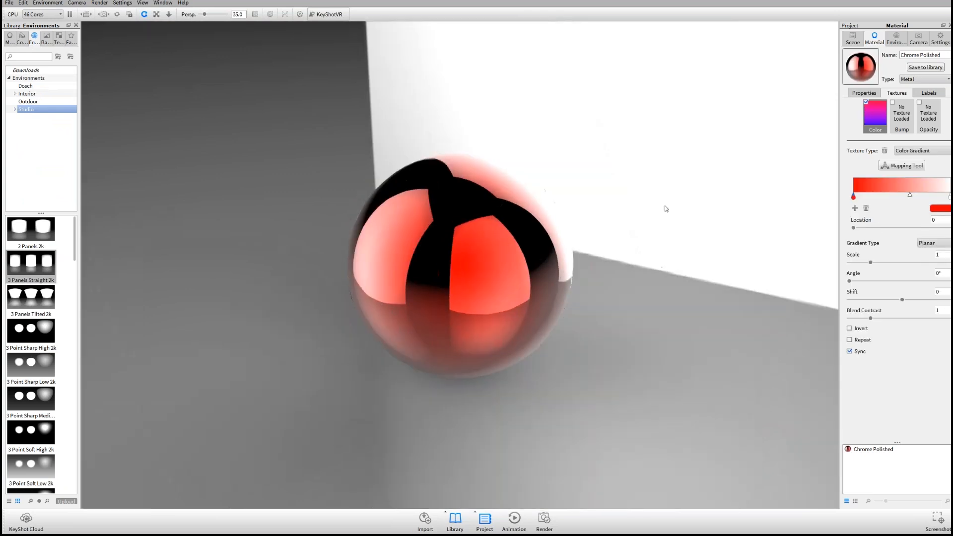
{"action": "left_click_drag", "start_coordinate": [654, 202], "coordinate": [412, 296]}
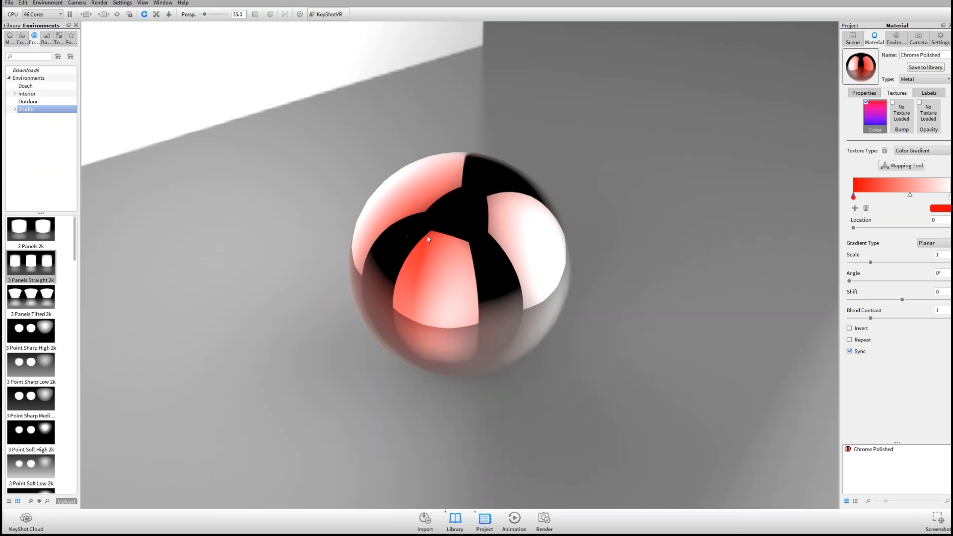
{"action": "left_click_drag", "start_coordinate": [617, 251], "coordinate": [583, 281]}
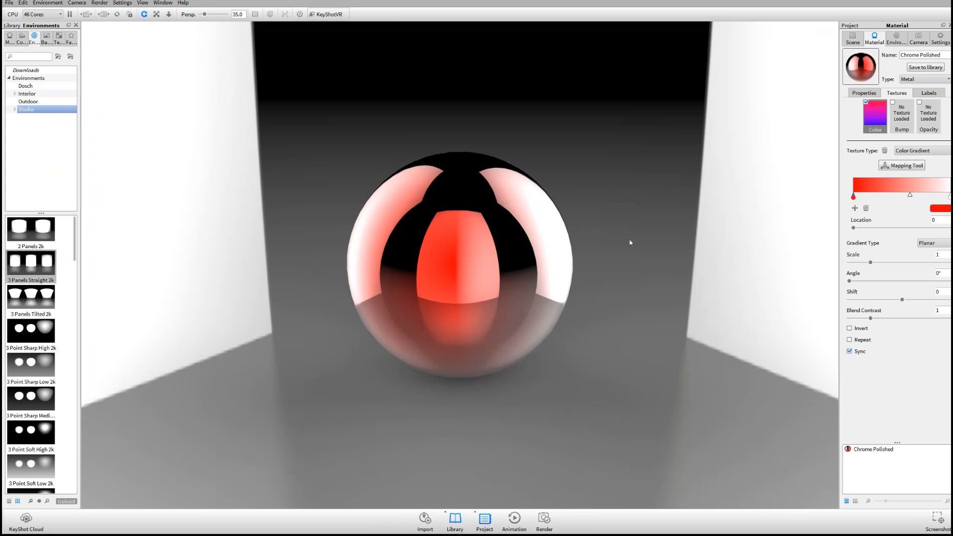
{"action": "left_click_drag", "start_coordinate": [666, 241], "coordinate": [615, 224]}
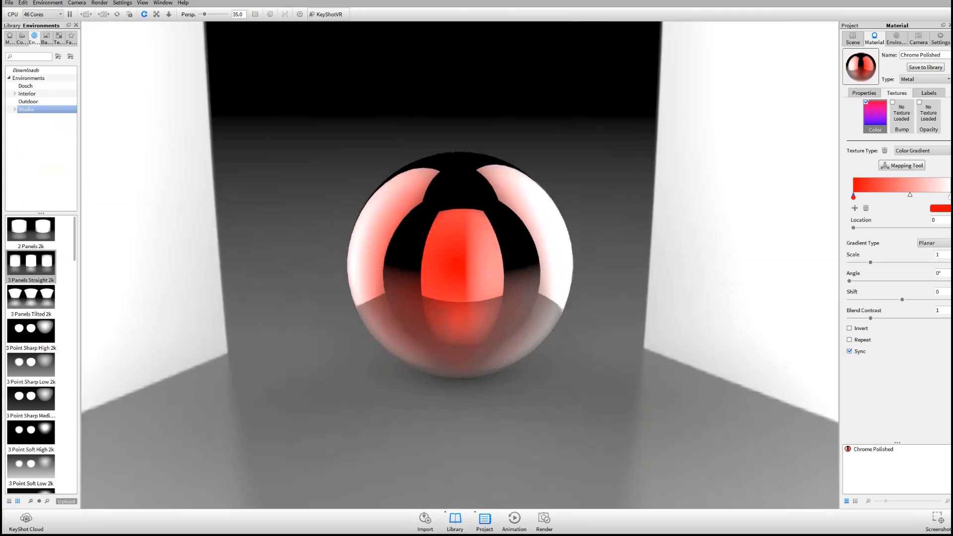
Step: Set the gradient's end color to blue with RGB 0, 102, 254 and inspect the sphere from several angles
{"action": "double_click", "coordinate": [949, 198]}
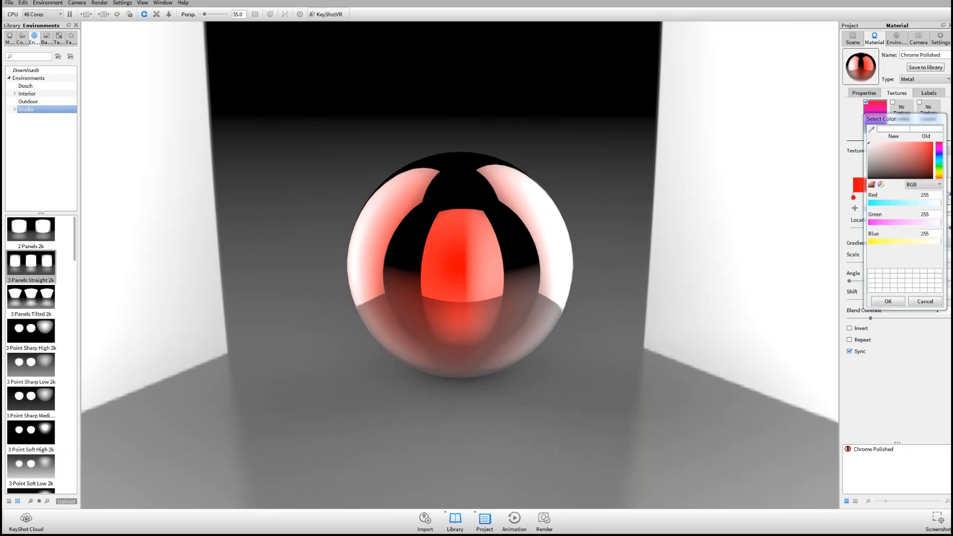
{"action": "left_click", "coordinate": [942, 160]}
{"action": "left_click", "coordinate": [932, 143]}
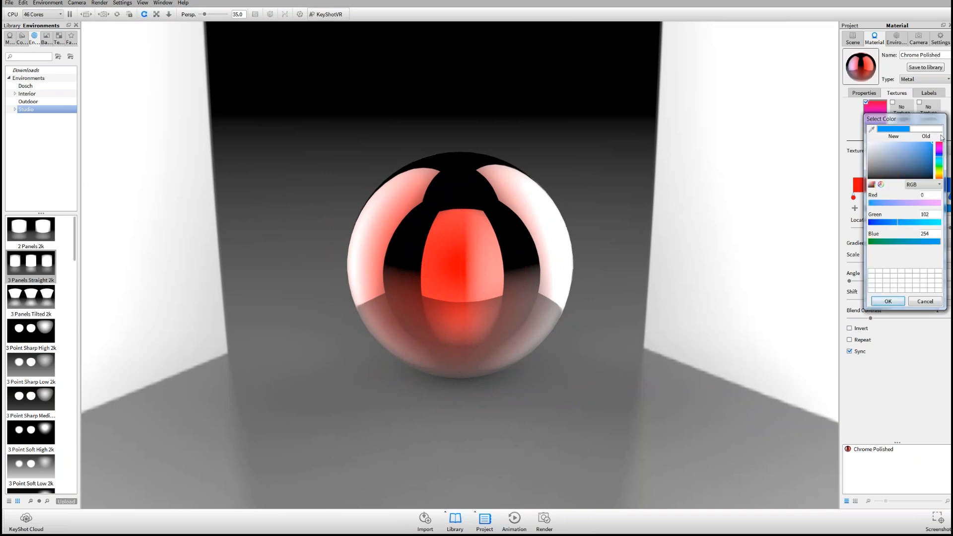
{"action": "left_click", "coordinate": [894, 303]}
{"action": "left_click_drag", "start_coordinate": [550, 288], "coordinate": [456, 287]}
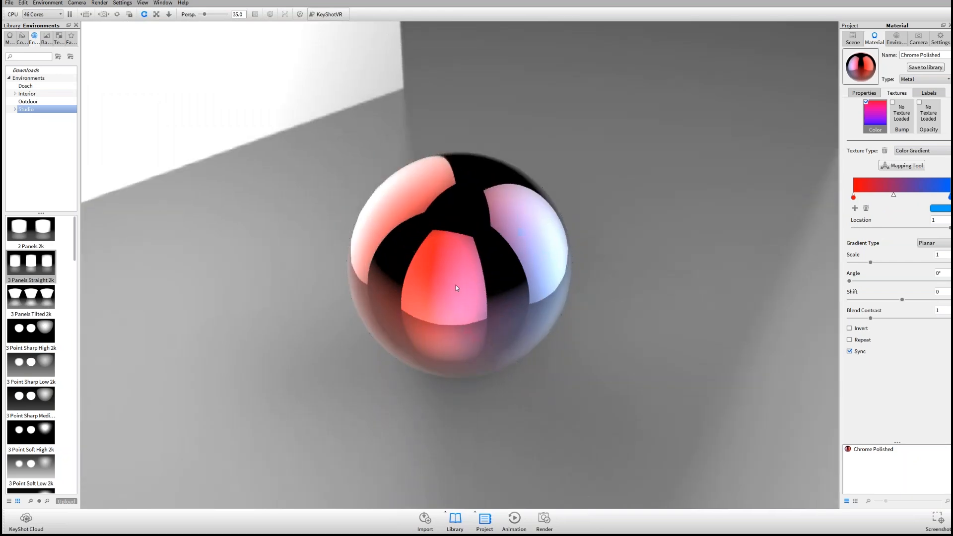
{"action": "left_click_drag", "start_coordinate": [563, 319], "coordinate": [407, 264], "text": "ctrl"}
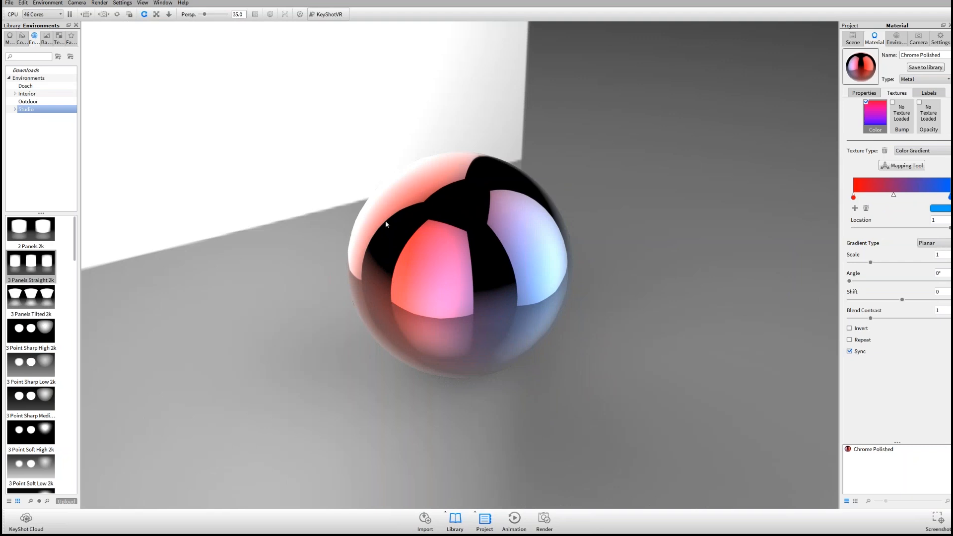
{"action": "left_click_drag", "start_coordinate": [388, 227], "coordinate": [357, 262], "text": "ctrl"}
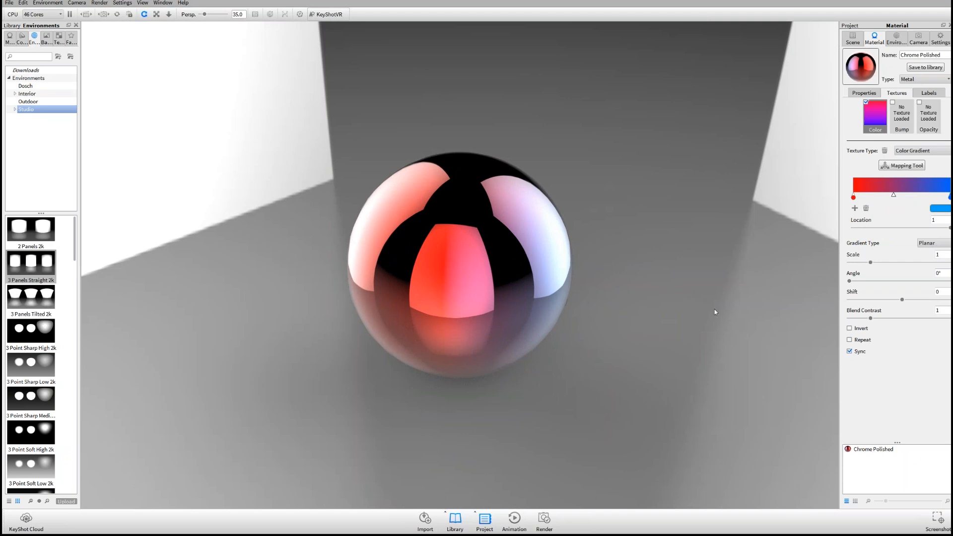
Step: Set the gradient type to Camera and inspect the sphere's reflections
{"action": "left_click", "coordinate": [941, 249]}
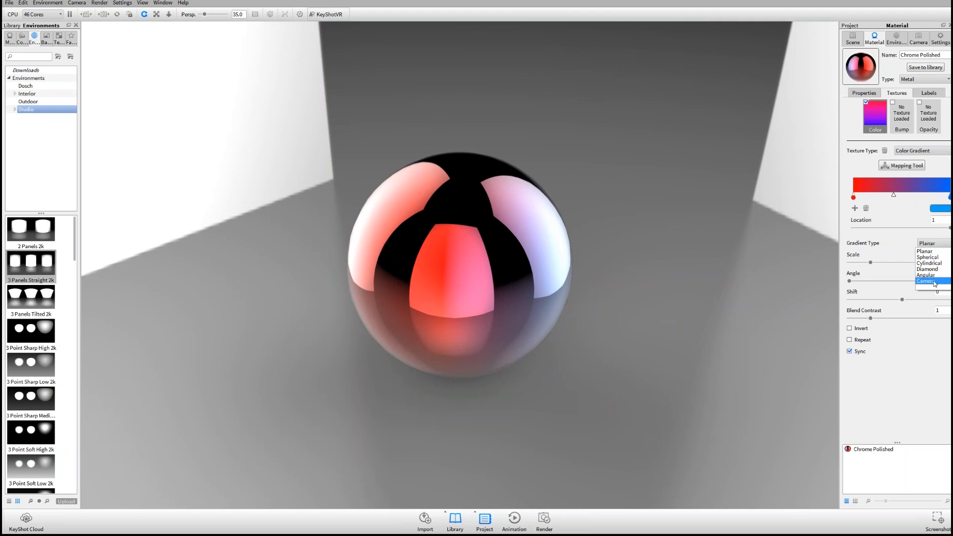
{"action": "left_click", "coordinate": [934, 282]}
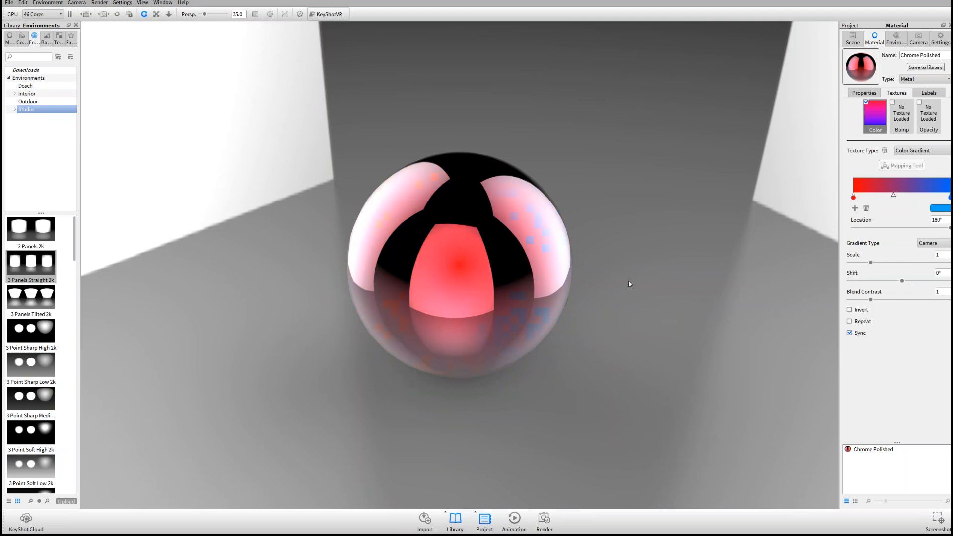
{"action": "left_click_drag", "start_coordinate": [473, 286], "coordinate": [502, 263]}
Step: Add a color stop in the middle of the gradient and make it light blue with RGB 0, 148, 254
{"action": "left_click", "coordinate": [854, 208]}
{"action": "left_click", "coordinate": [937, 208]}
{"action": "left_click", "coordinate": [939, 162]}
{"action": "left_click", "coordinate": [932, 144]}
{"action": "left_click", "coordinate": [888, 301]}
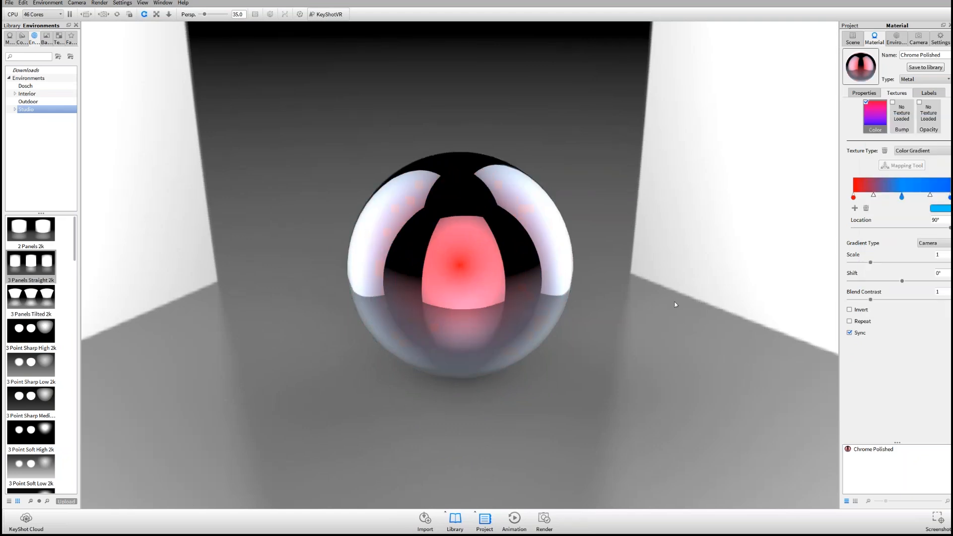
Step: Lower the gradient scale to 0.62 and view the sphere from other angles
{"action": "left_click_drag", "start_coordinate": [872, 263], "coordinate": [863, 262]}
{"action": "left_click_drag", "start_coordinate": [684, 280], "coordinate": [453, 280]}
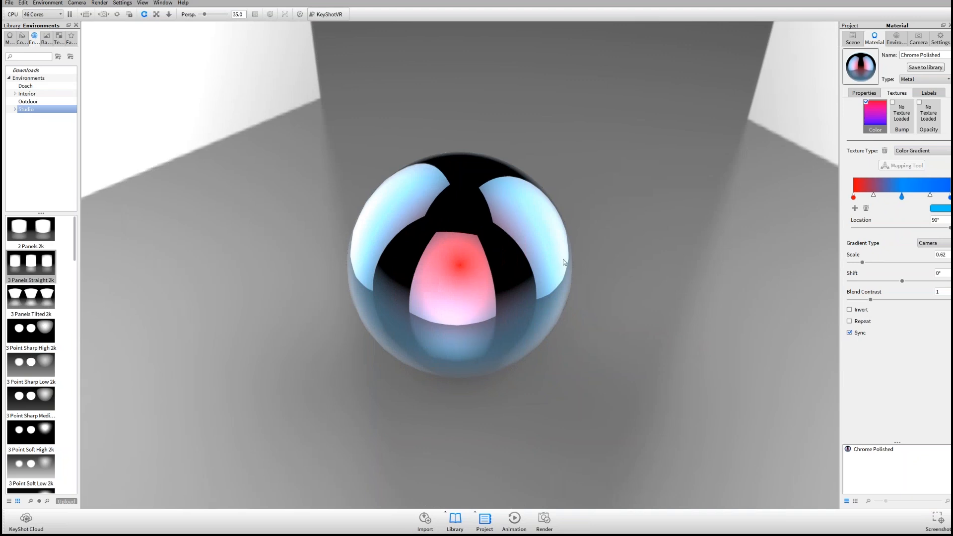
{"action": "left_click_drag", "start_coordinate": [555, 278], "coordinate": [550, 260]}
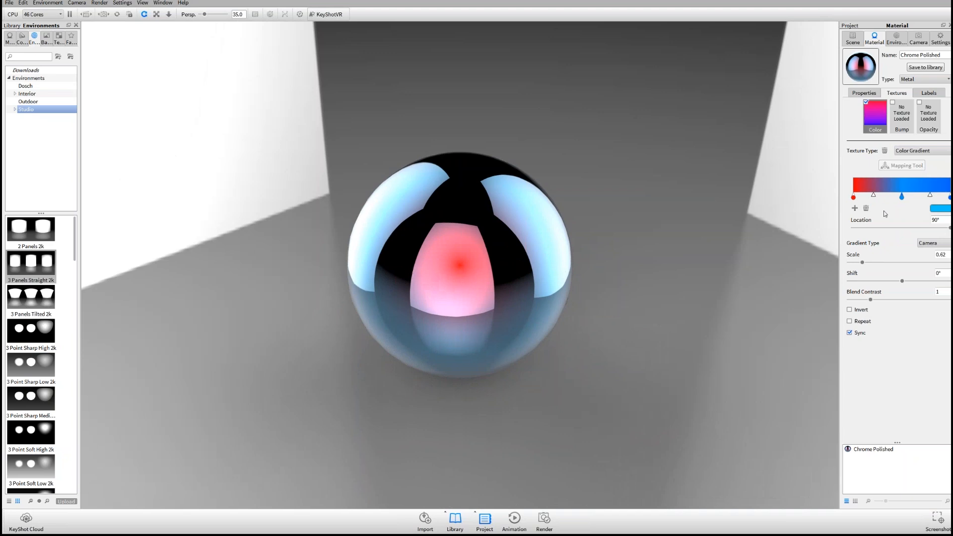
Step: Recolor the gradient's middle stop green and lower the gradient scale to 0.405, checking the sphere from both sides
{"action": "left_click", "coordinate": [938, 208]}
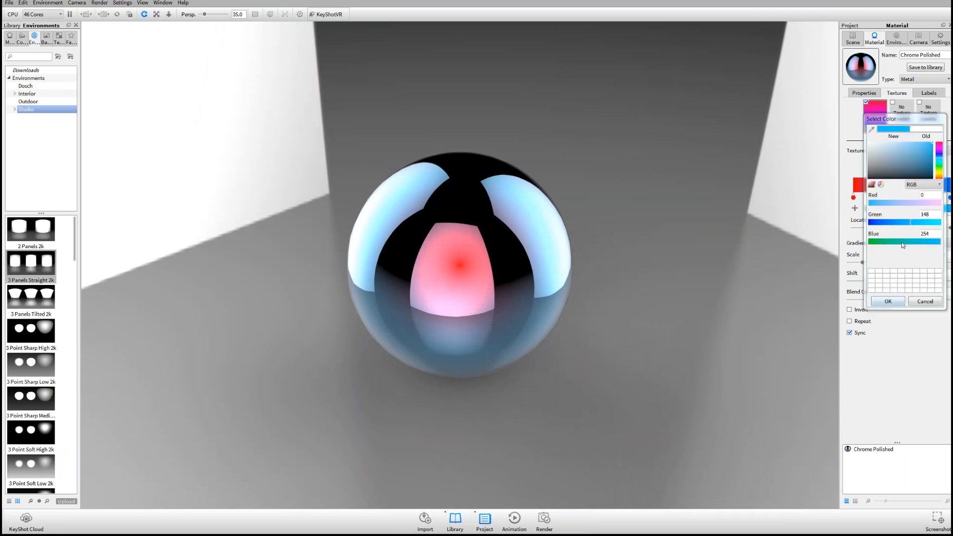
{"action": "left_click_drag", "start_coordinate": [902, 242], "coordinate": [884, 243]}
{"action": "left_click", "coordinate": [888, 300]}
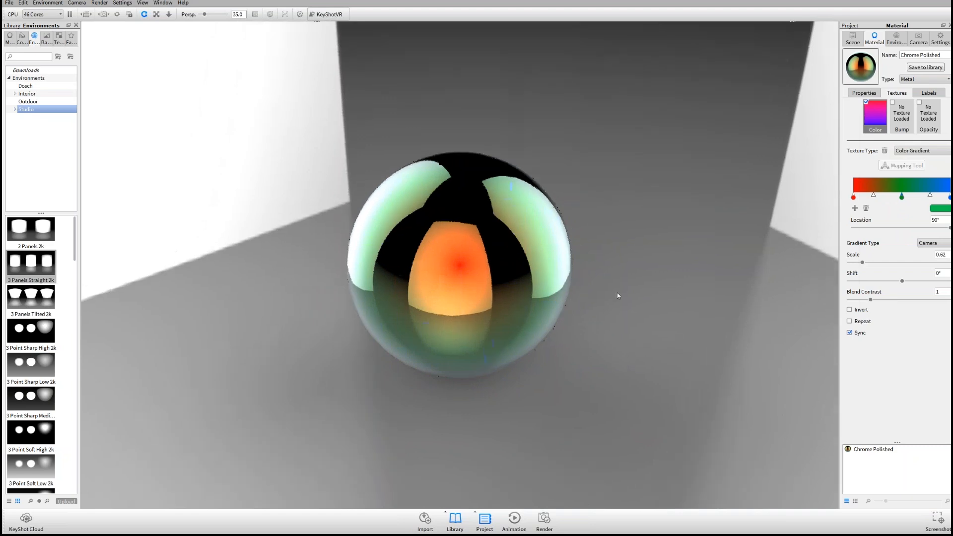
{"action": "left_click_drag", "start_coordinate": [617, 293], "coordinate": [472, 275]}
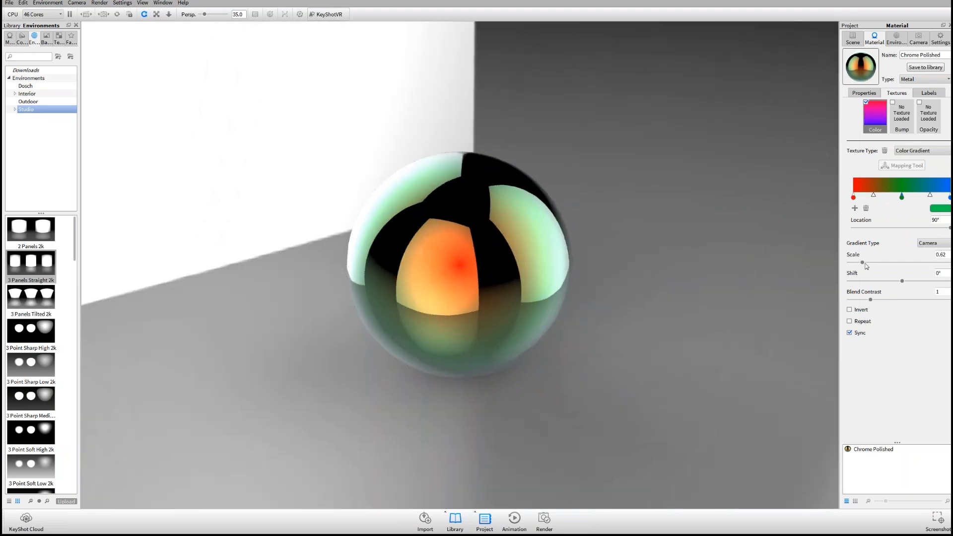
{"action": "left_click_drag", "start_coordinate": [862, 262], "coordinate": [844, 269]}
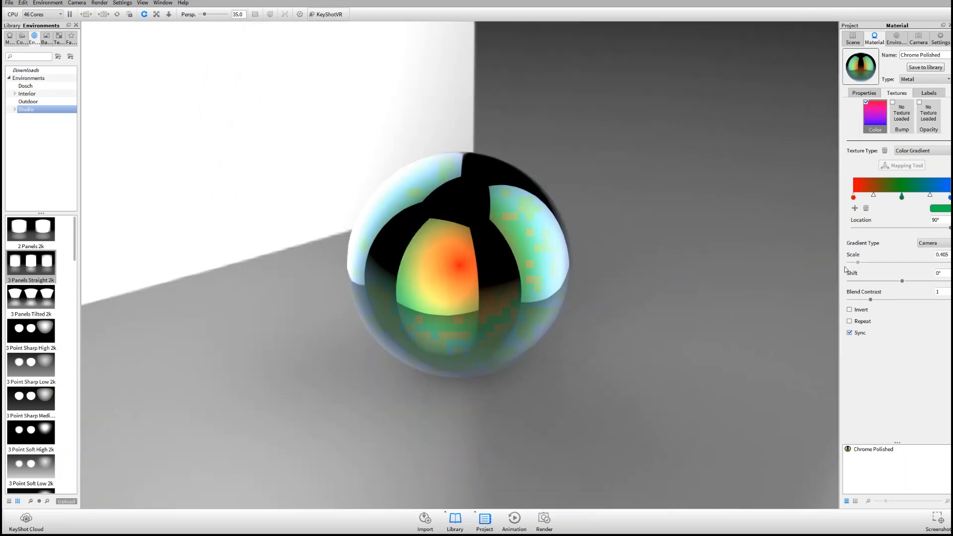
{"action": "left_click_drag", "start_coordinate": [656, 290], "coordinate": [727, 300]}
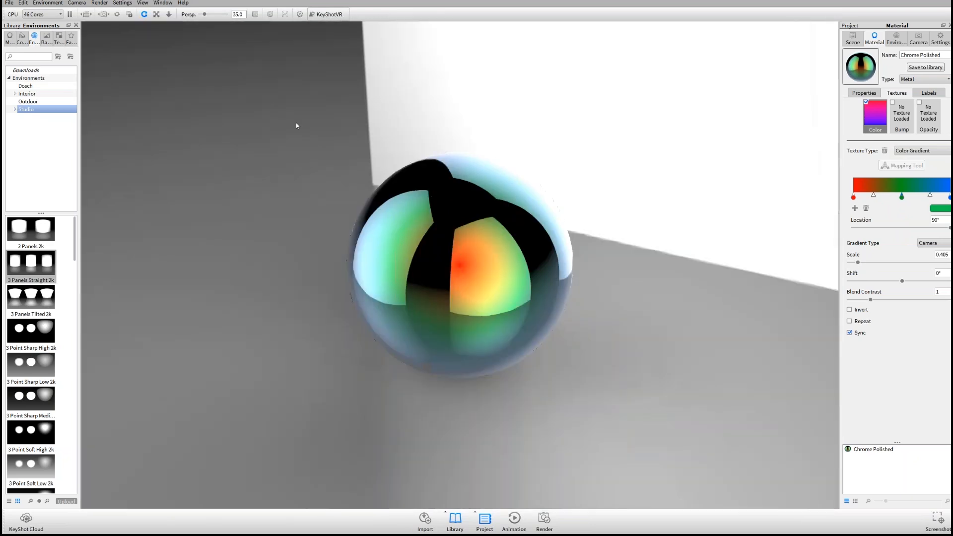
Step: Change the sphere's material type to Paint and inspect the camera gradient from several angles
{"action": "left_click", "coordinate": [936, 78]}
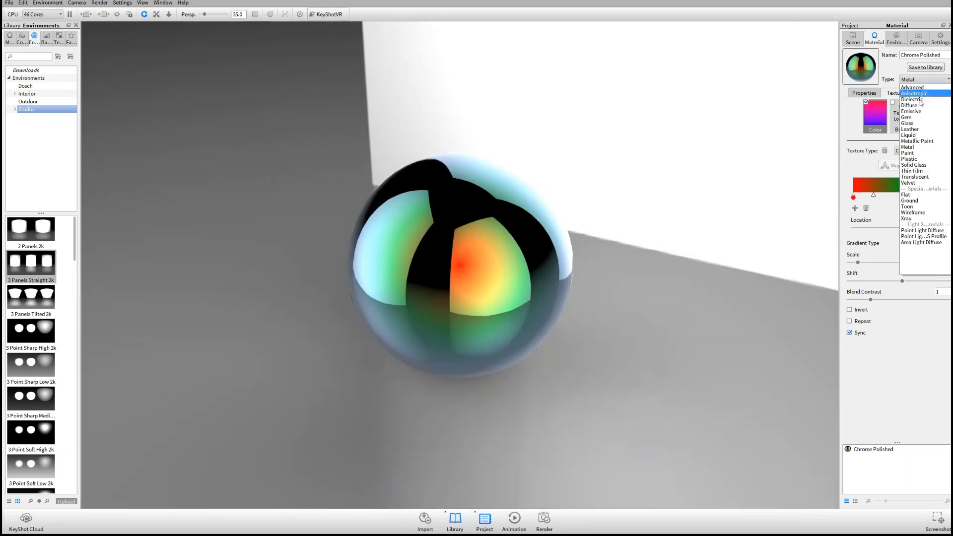
{"action": "left_click", "coordinate": [908, 153]}
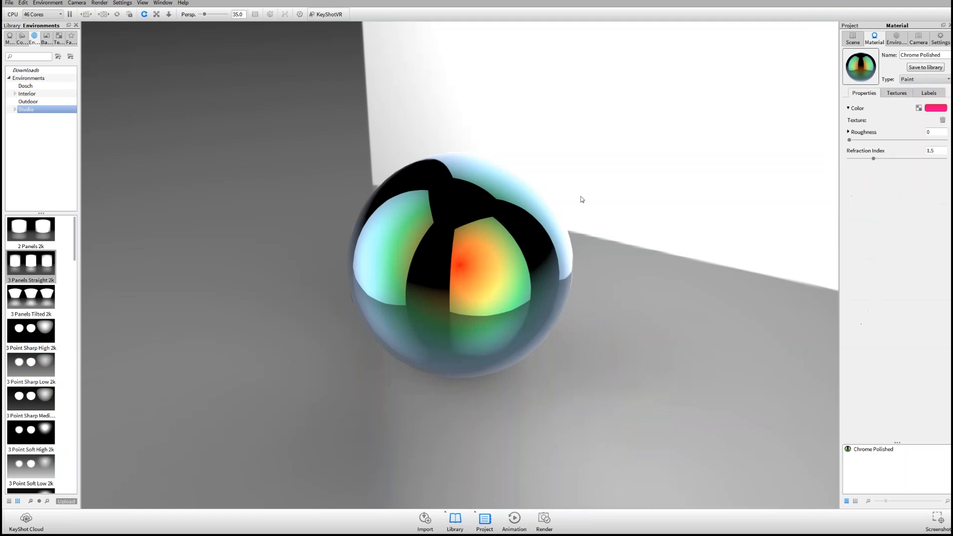
{"action": "mouse_move", "coordinate": [546, 281]}
{"action": "left_mouse_down"}
{"action": "mouse_move", "coordinate": [695, 270]}
{"action": "mouse_move", "coordinate": [234, 277]}
{"action": "mouse_move", "coordinate": [630, 278]}
{"action": "mouse_move", "coordinate": [504, 340]}
{"action": "left_mouse_up"}
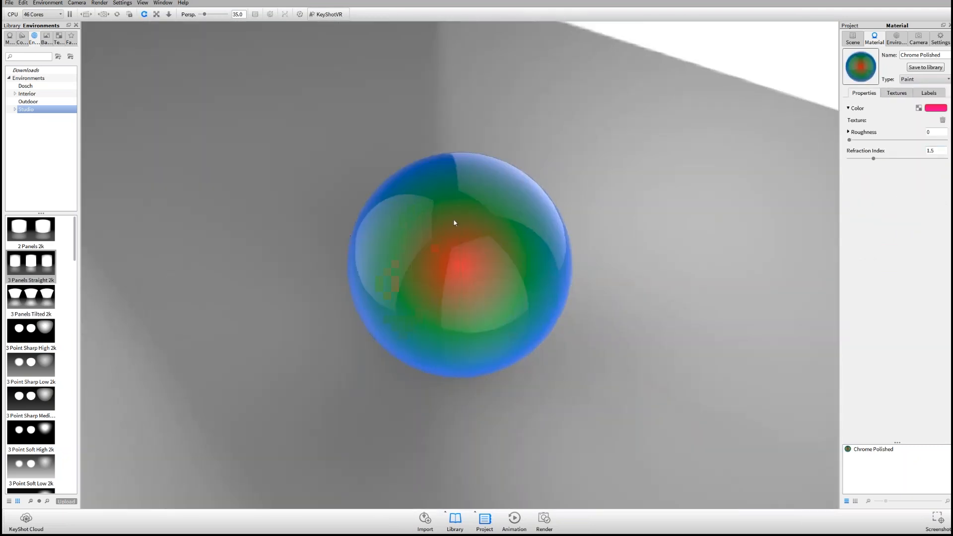
{"action": "left_click_drag", "start_coordinate": [454, 222], "coordinate": [417, 266]}
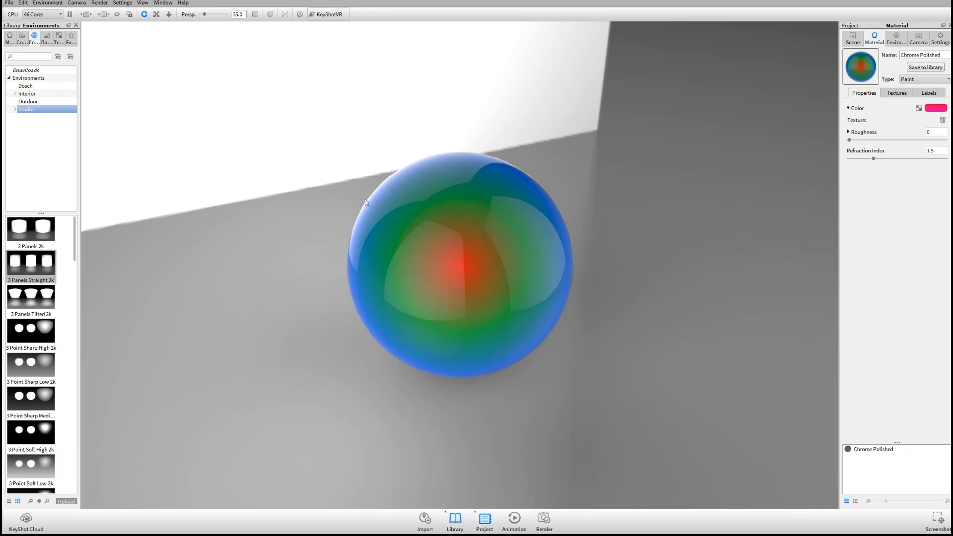
Step: Switch to the wine glass scene, adjust its environment brightness and show its render quality settings
{"action": "key", "text": "alt+Tab"}
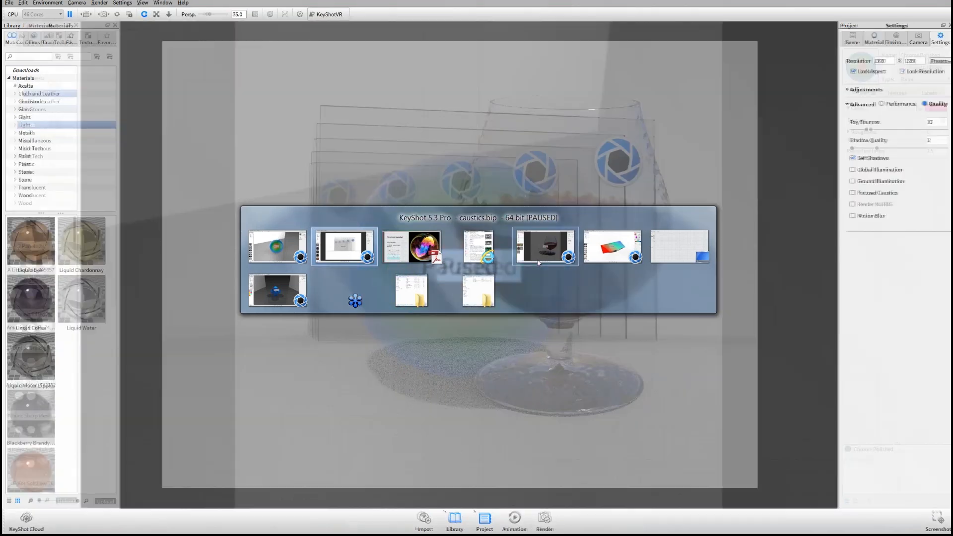
{"action": "left_click", "coordinate": [539, 261]}
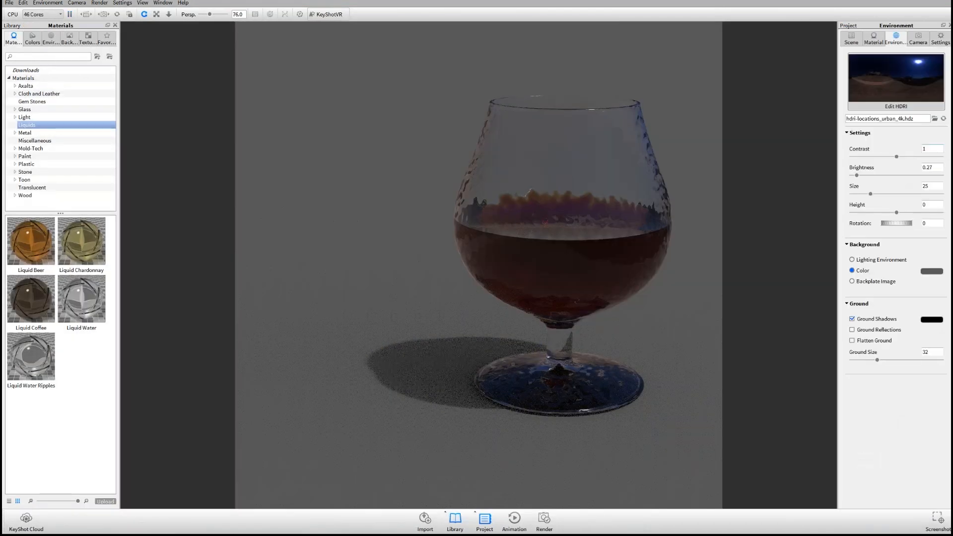
{"action": "double_click", "coordinate": [931, 168]}
{"action": "left_click", "coordinate": [940, 39]}
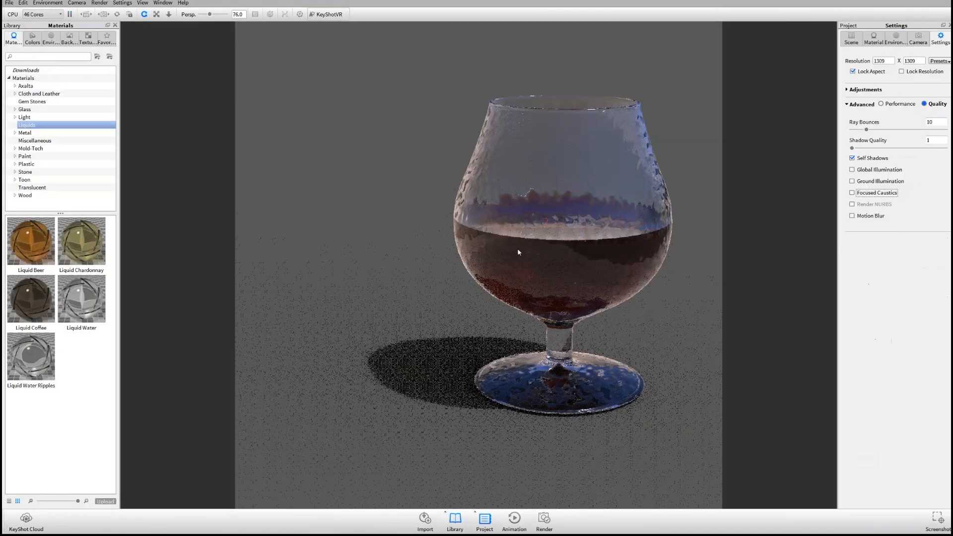
Step: Remove the noise bump texture from the glass air material, change its type to Paint and shift the glass in view
{"action": "double_click", "coordinate": [559, 187]}
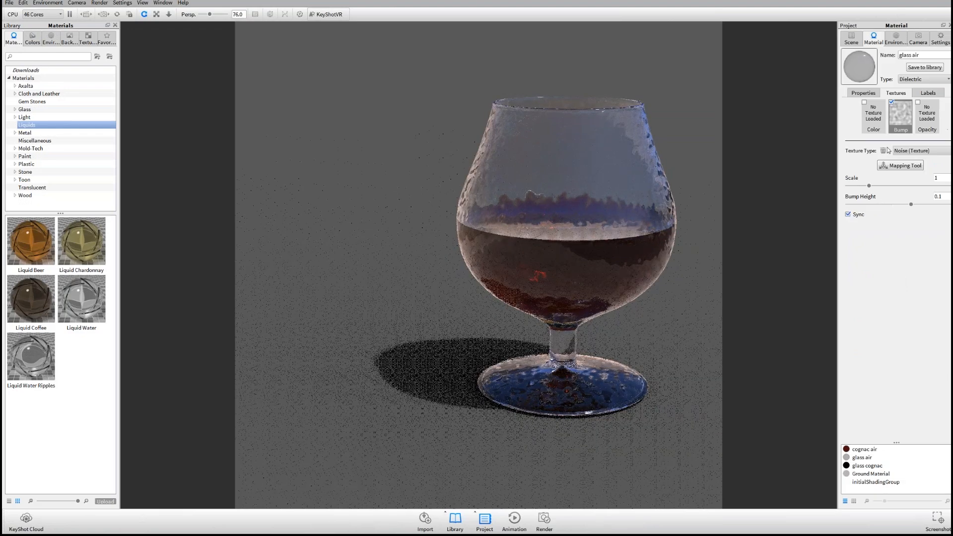
{"action": "left_click", "coordinate": [923, 79]}
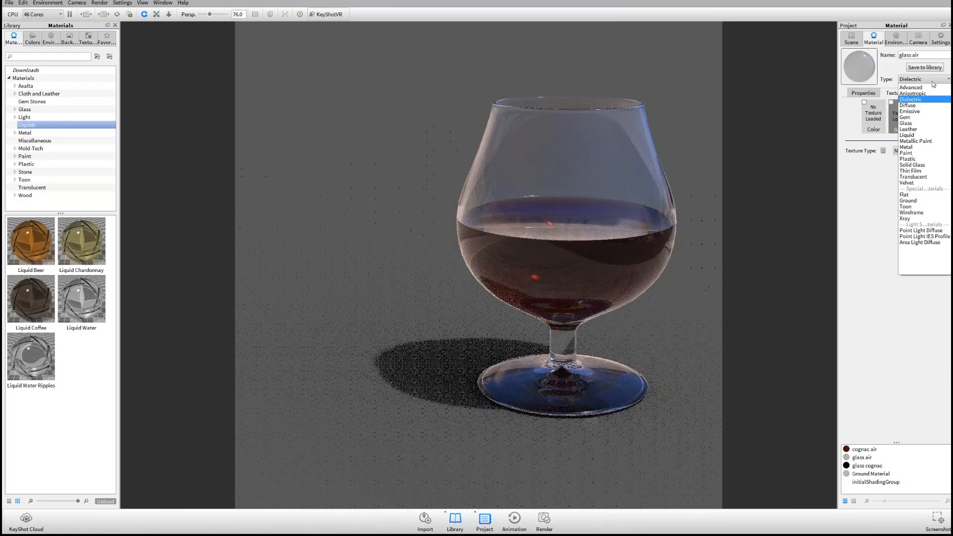
{"action": "left_click", "coordinate": [893, 152]}
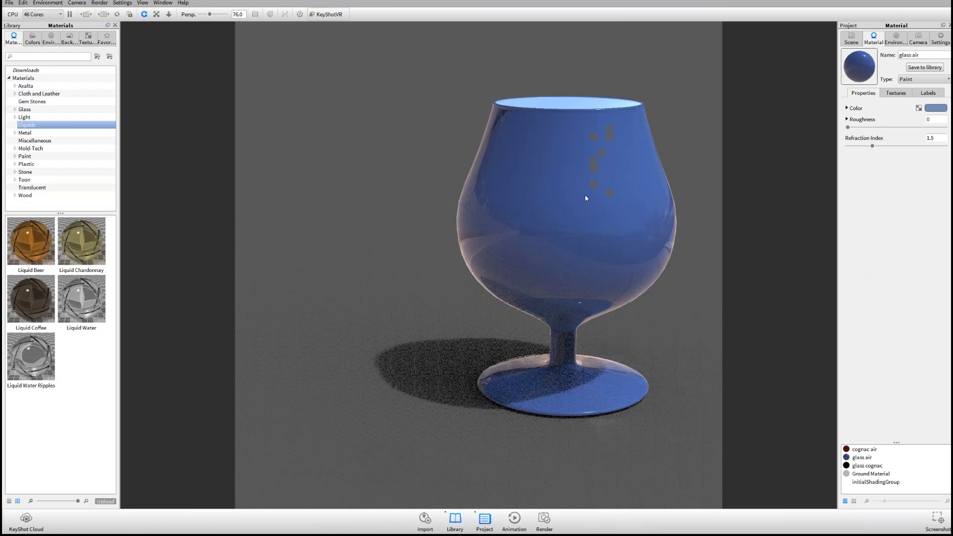
{"action": "middle_click_drag", "start_coordinate": [586, 194], "coordinate": [449, 204]}
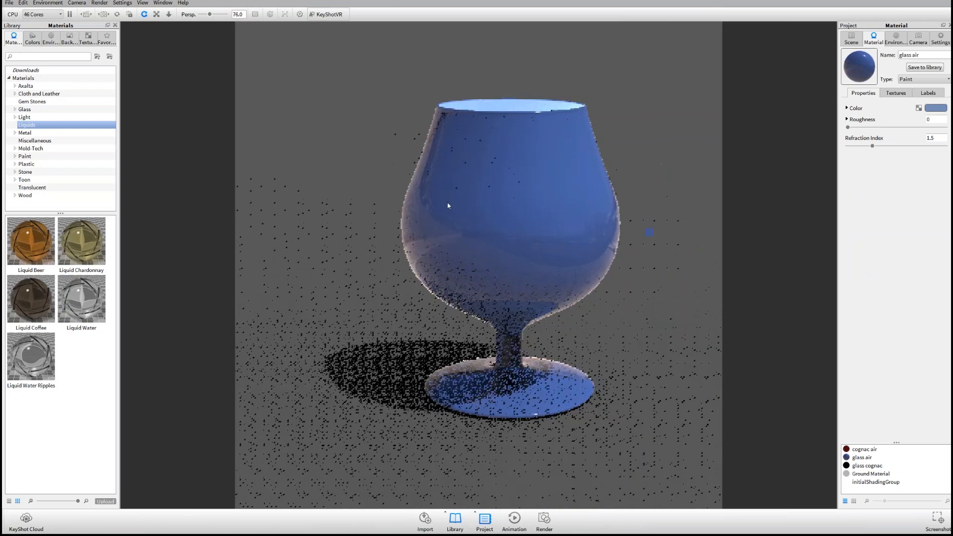
Step: Apply a Color Gradient texture to the painted wine glass's color
{"action": "left_click", "coordinate": [896, 93]}
{"action": "left_click", "coordinate": [912, 151]}
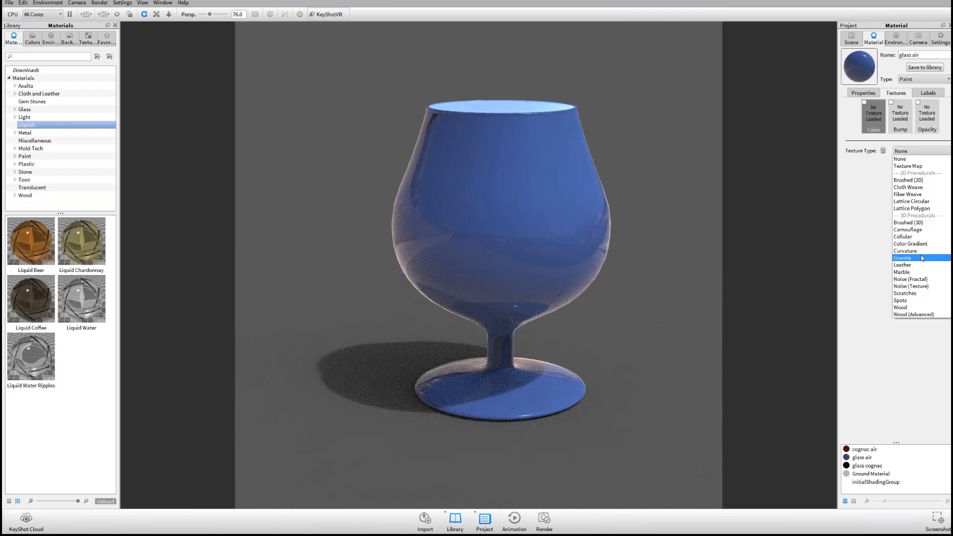
{"action": "left_click", "coordinate": [908, 237]}
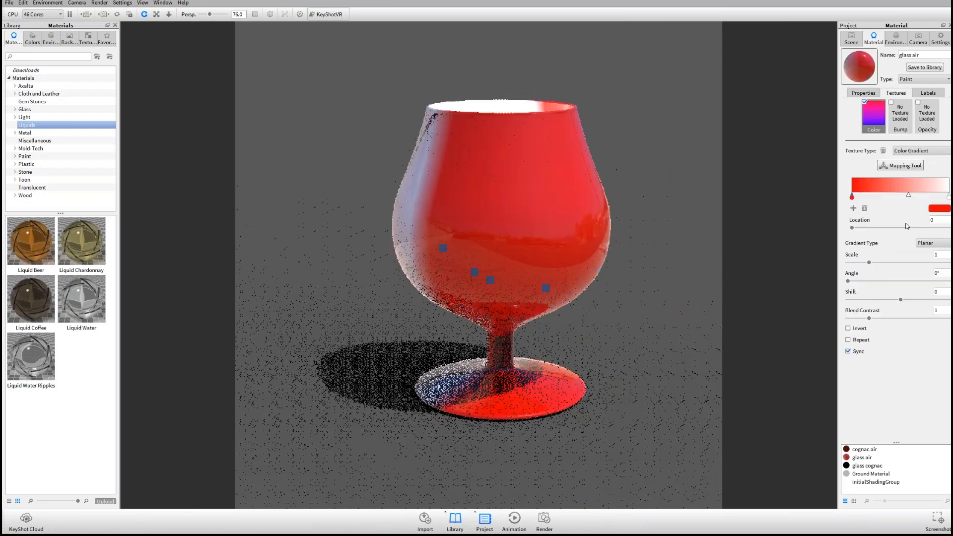
Step: Set the wine glass color gradient's type to Camera and view the glass from a lower angle
{"action": "left_click", "coordinate": [922, 80]}
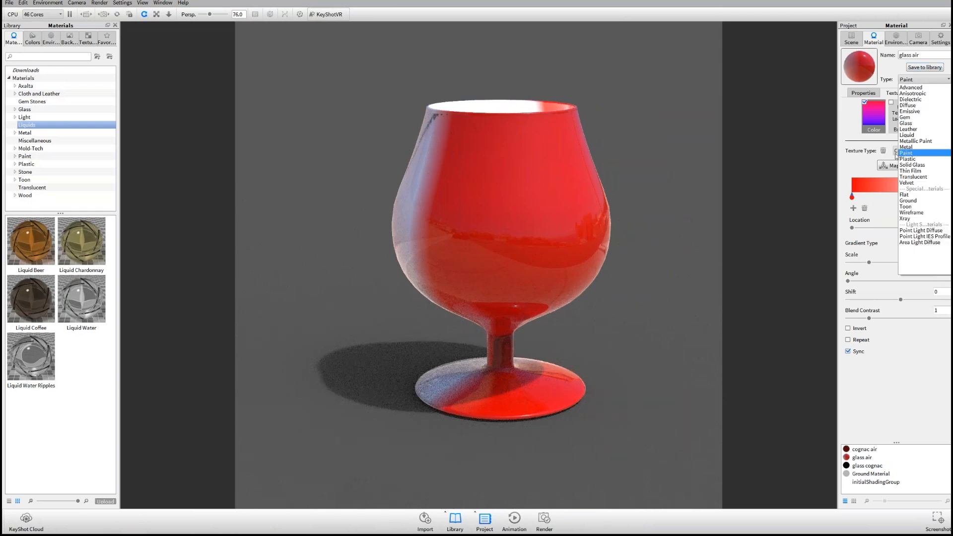
{"action": "left_click", "coordinate": [862, 245]}
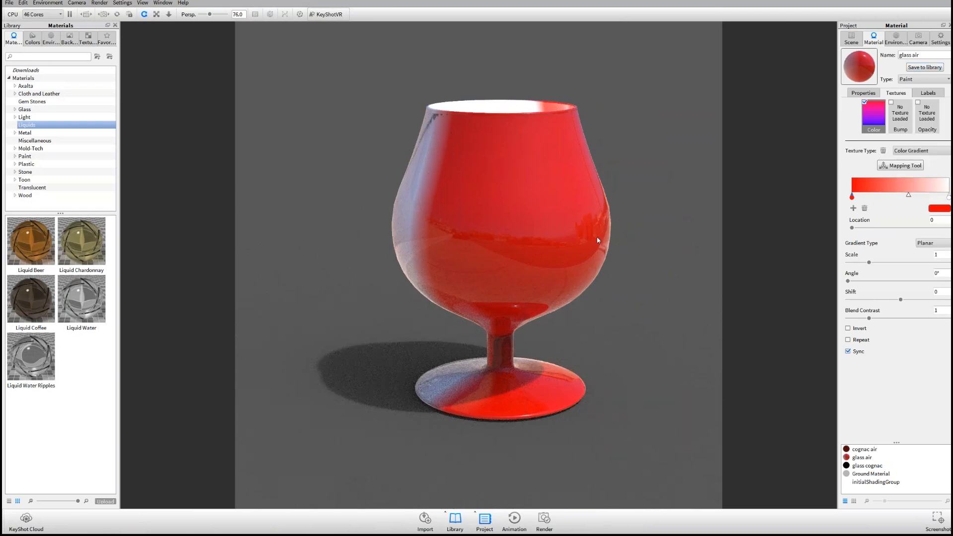
{"action": "left_click_drag", "start_coordinate": [598, 241], "coordinate": [638, 236]}
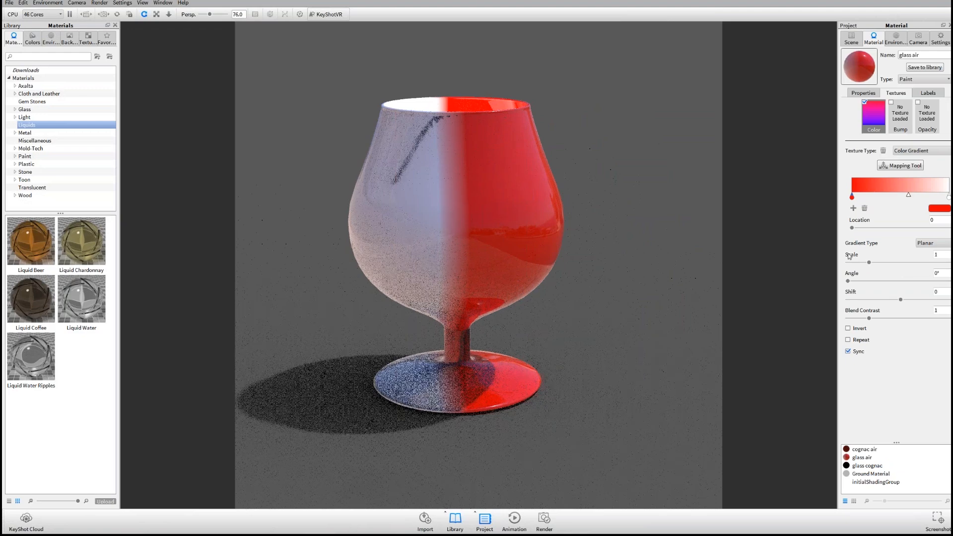
{"action": "left_click", "coordinate": [925, 243]}
{"action": "left_click", "coordinate": [927, 276]}
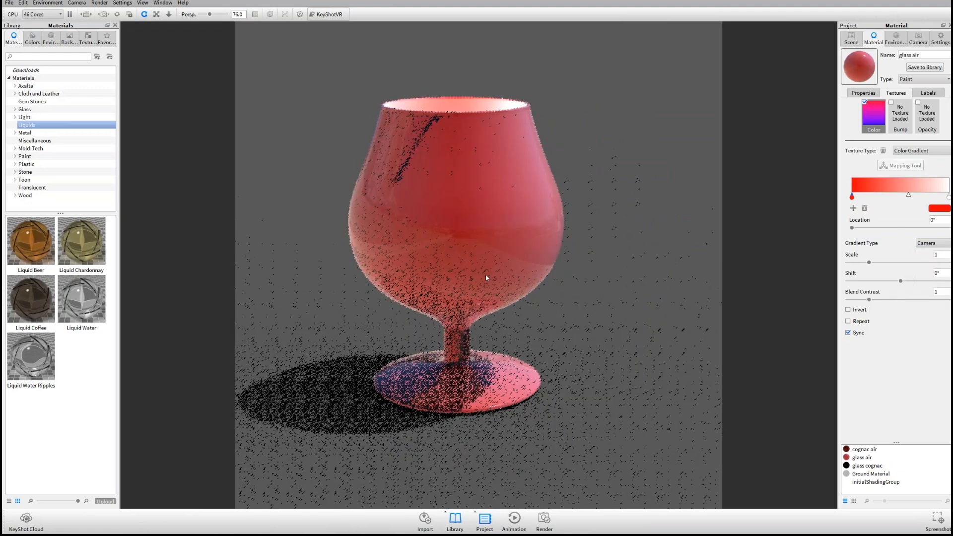
{"action": "left_click_drag", "start_coordinate": [486, 276], "coordinate": [449, 260]}
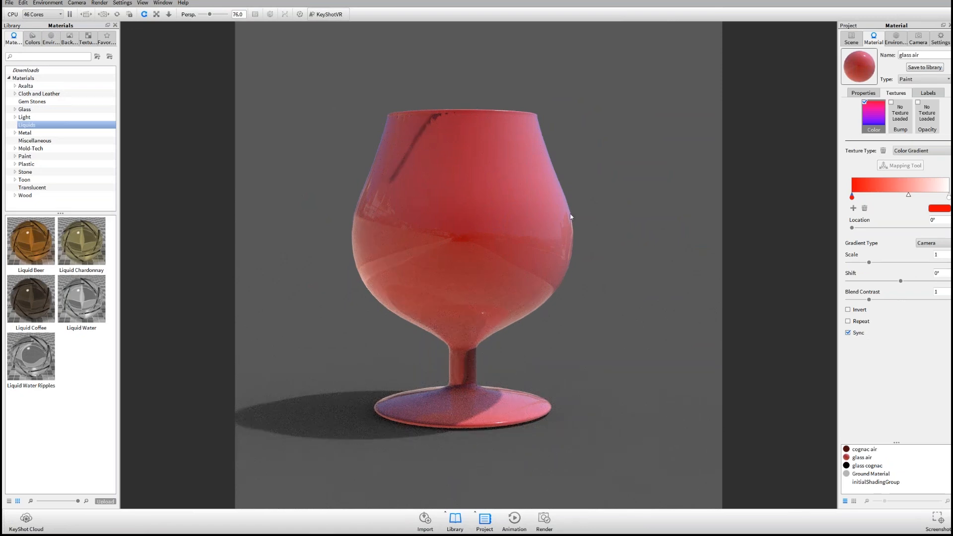
Step: Recolor the gradient's white end stop at 180° to a bright blue and check the glass from another angle
{"action": "left_click", "coordinate": [949, 198]}
{"action": "left_click", "coordinate": [939, 209]}
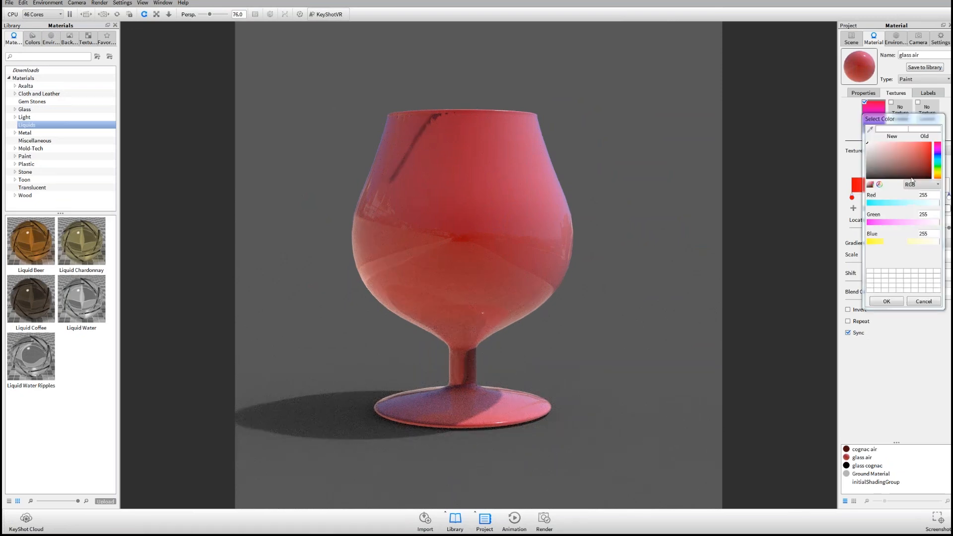
{"action": "left_click", "coordinate": [926, 160]}
{"action": "left_click", "coordinate": [937, 160]}
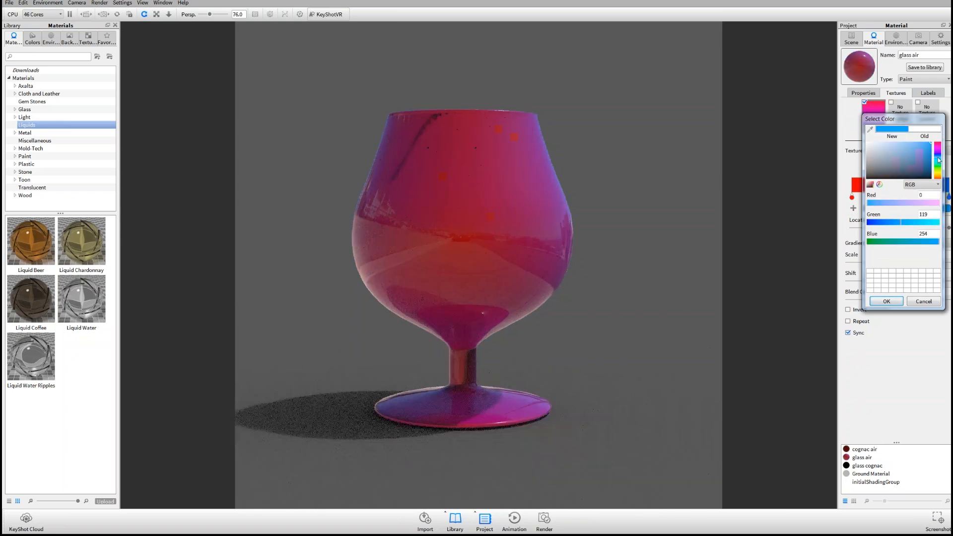
{"action": "left_click", "coordinate": [887, 301]}
{"action": "left_click_drag", "start_coordinate": [519, 325], "coordinate": [561, 267]}
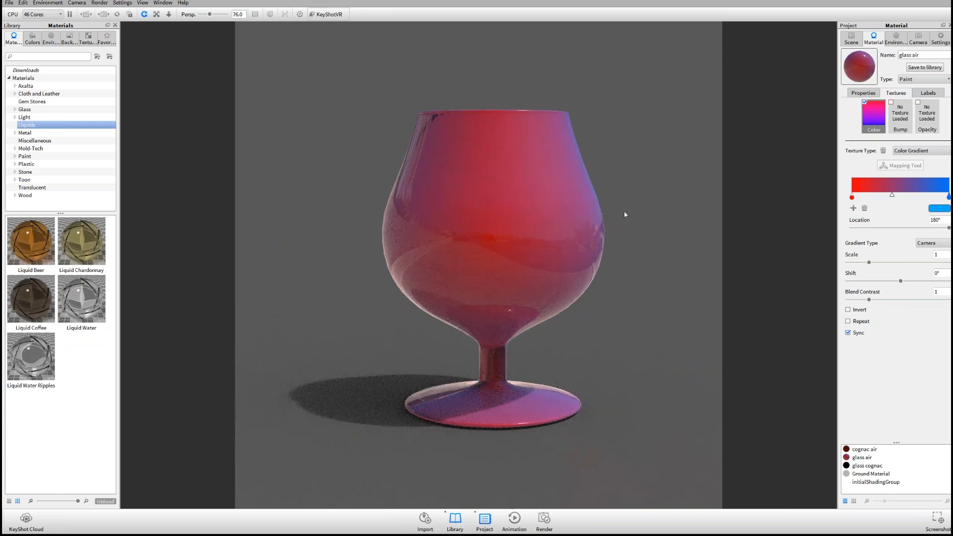
Step: Reduce the camera gradient's scale to 0.76 and view the glass from slightly above
{"action": "left_click_drag", "start_coordinate": [870, 262], "coordinate": [867, 263]}
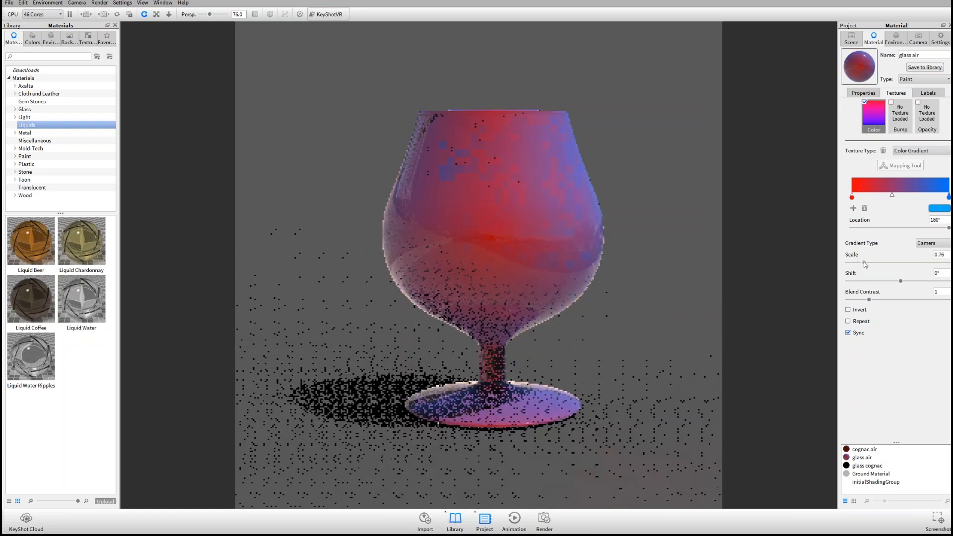
{"action": "middle_click_drag", "start_coordinate": [706, 254], "coordinate": [716, 257]}
{"action": "left_click_drag", "start_coordinate": [716, 260], "coordinate": [705, 270]}
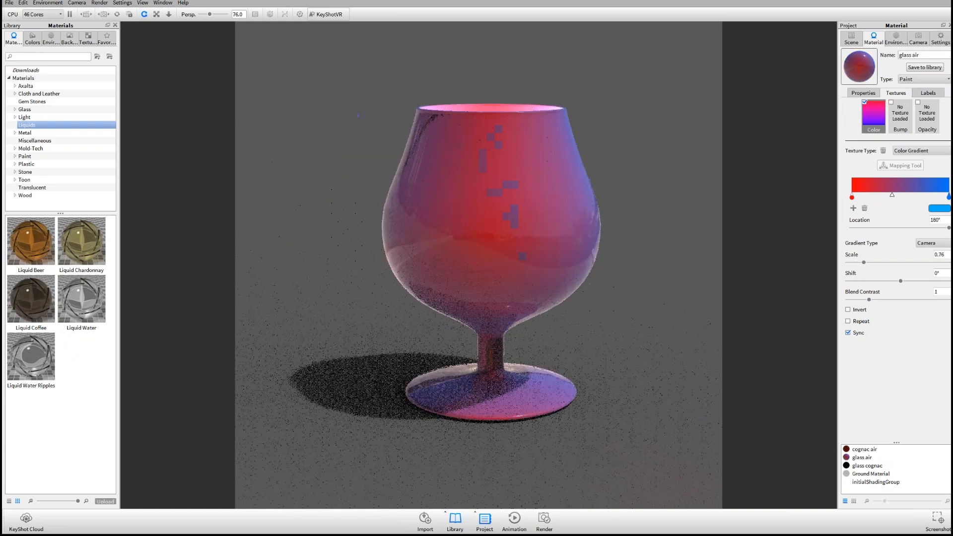
Step: Change the glass air material's type to Metal and inspect the gradient in its reflections
{"action": "left_click", "coordinate": [922, 80]}
{"action": "left_click", "coordinate": [906, 98]}
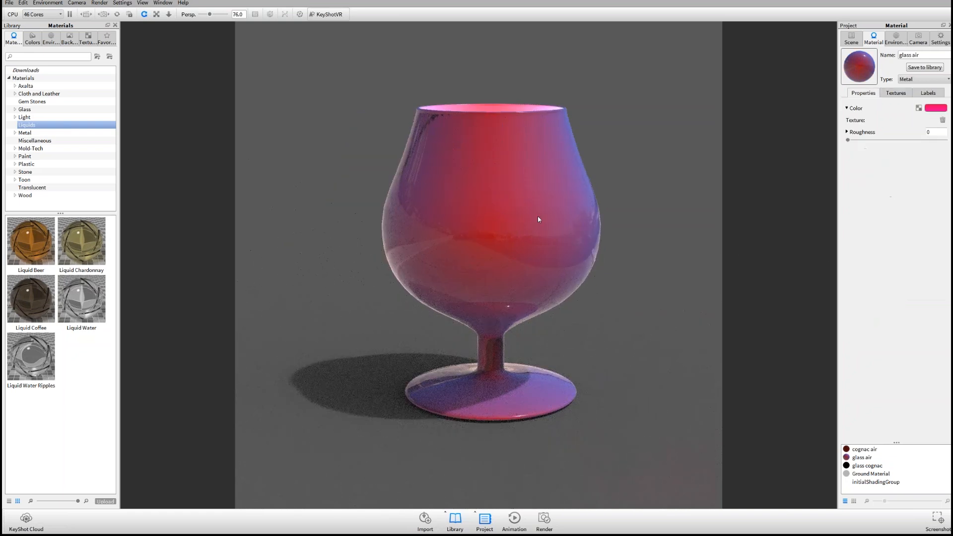
{"action": "mouse_move", "coordinate": [556, 211]}
{"action": "left_mouse_down"}
{"action": "mouse_move", "coordinate": [603, 245]}
{"action": "mouse_move", "coordinate": [593, 288]}
{"action": "mouse_move", "coordinate": [530, 203]}
{"action": "mouse_move", "coordinate": [547, 226]}
{"action": "left_mouse_up"}
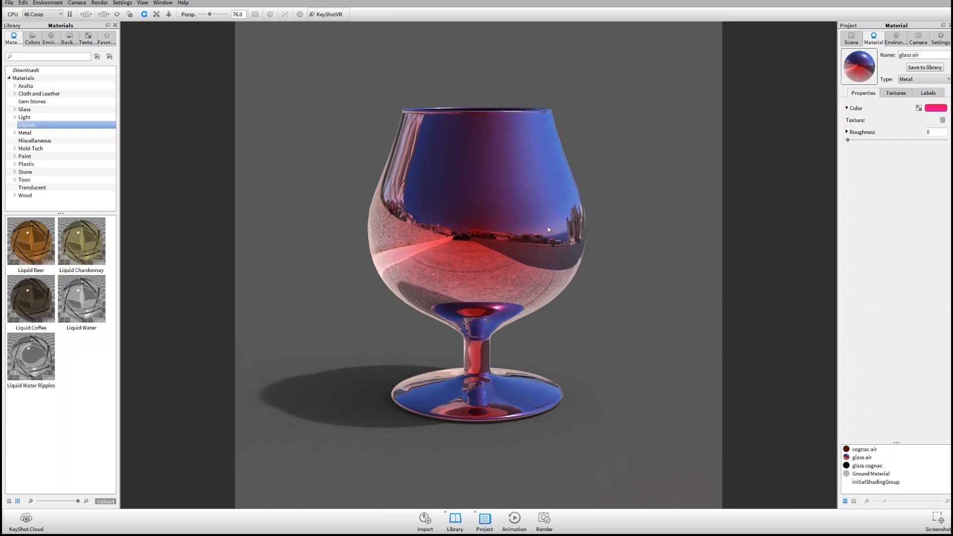
Step: Pause the wine glass scene's real-time rendering and switch to the sphere scene
{"action": "key", "text": "shift+p"}
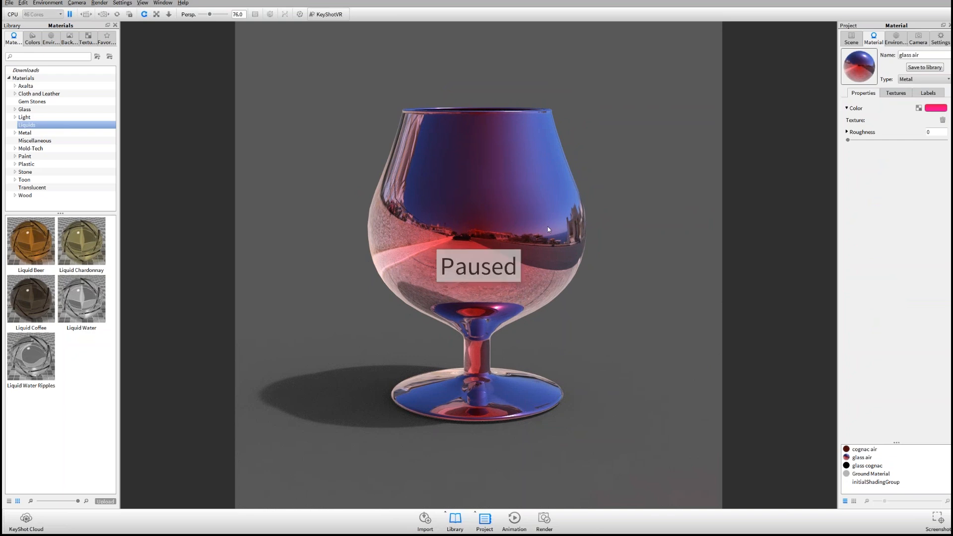
{"action": "key", "text": "alt+Tab"}
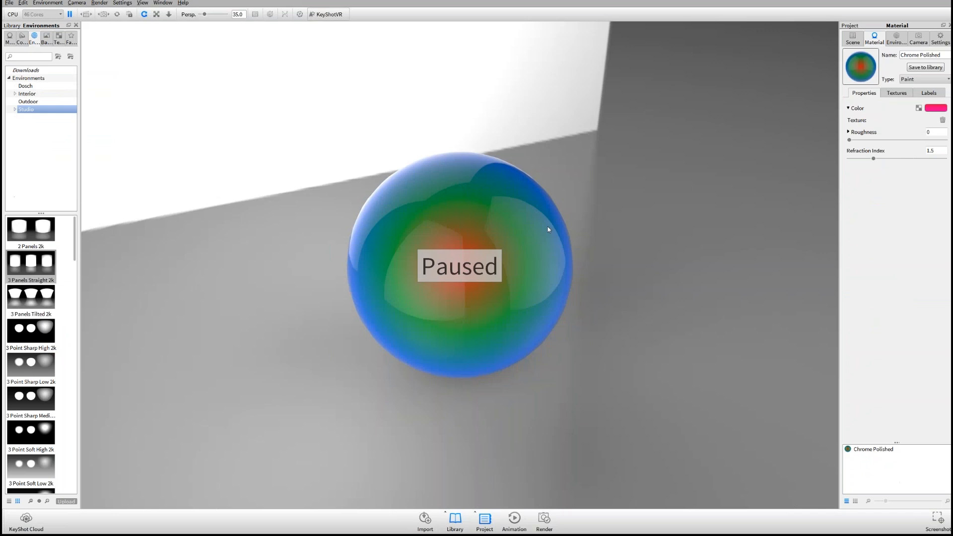